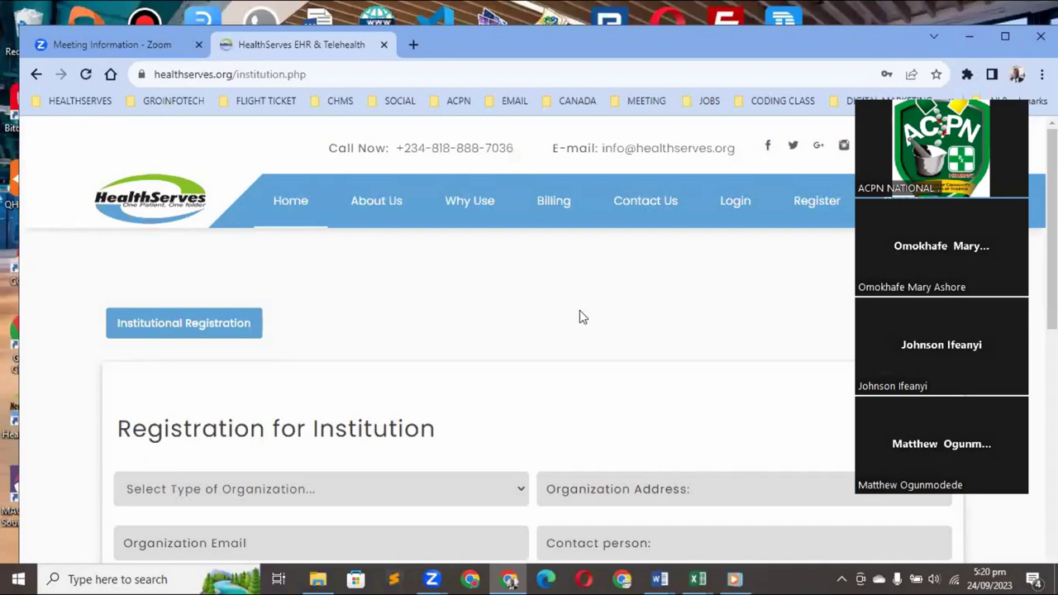
Go to the HealthServes login page and maximize the browser window
scroll(579, 310, down, 2)
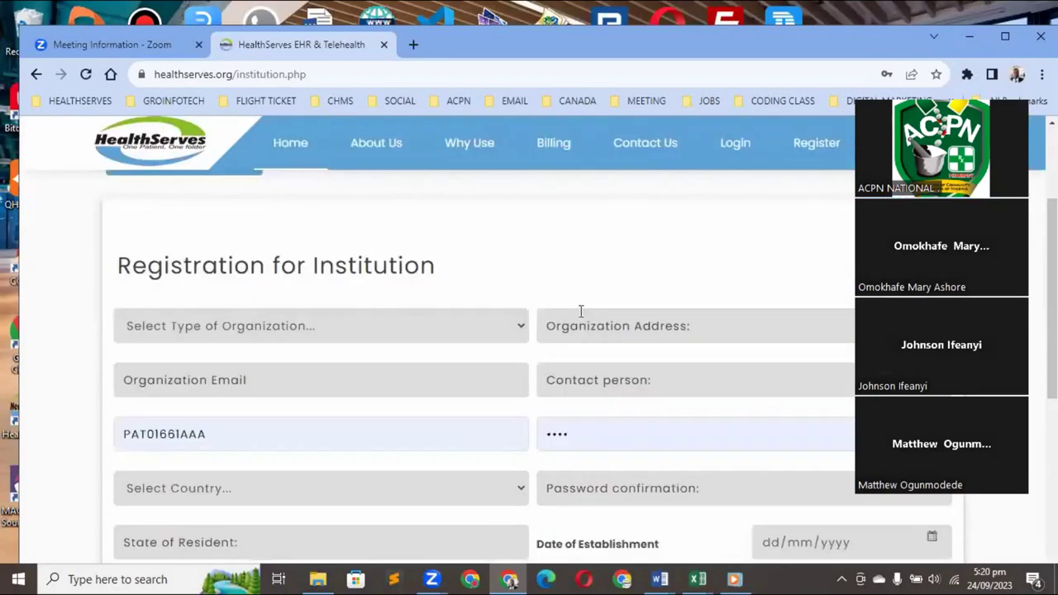
scroll(581, 311, down, 2)
scroll(579, 310, down, 1)
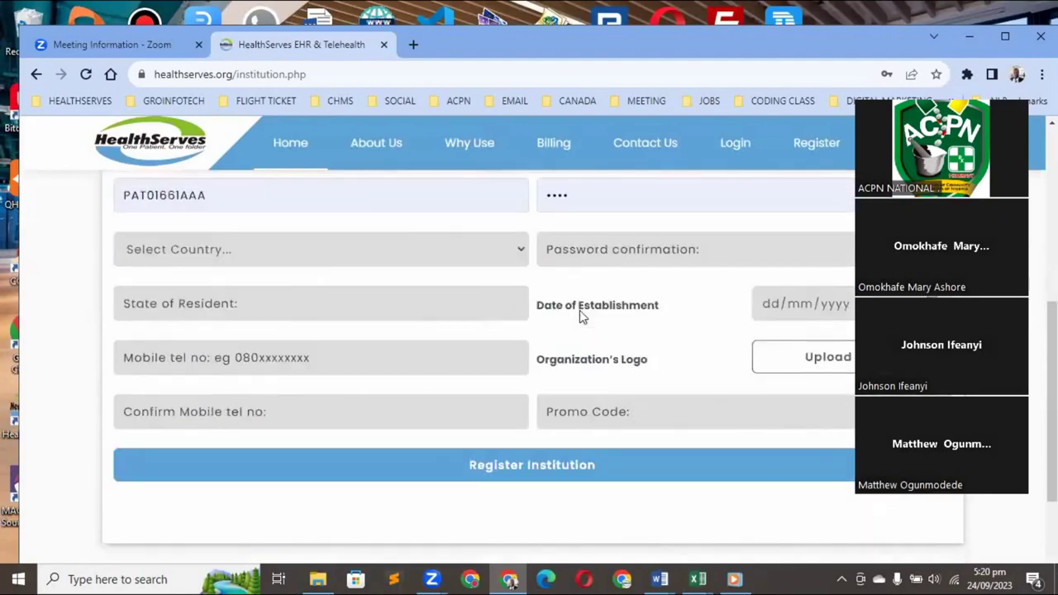
scroll(579, 310, down, 1)
scroll(579, 310, up, 1)
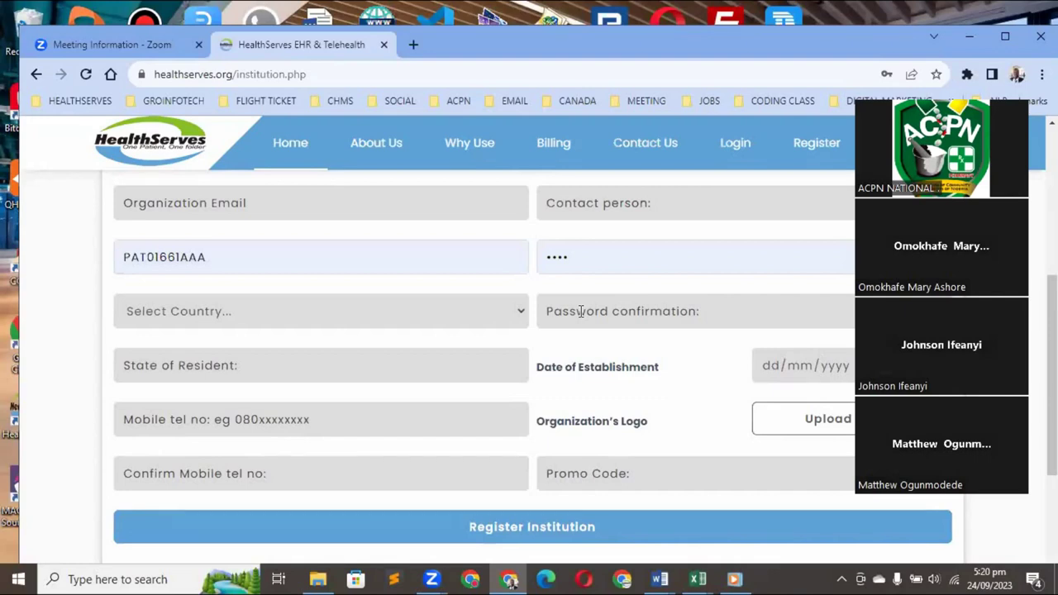
click(735, 145)
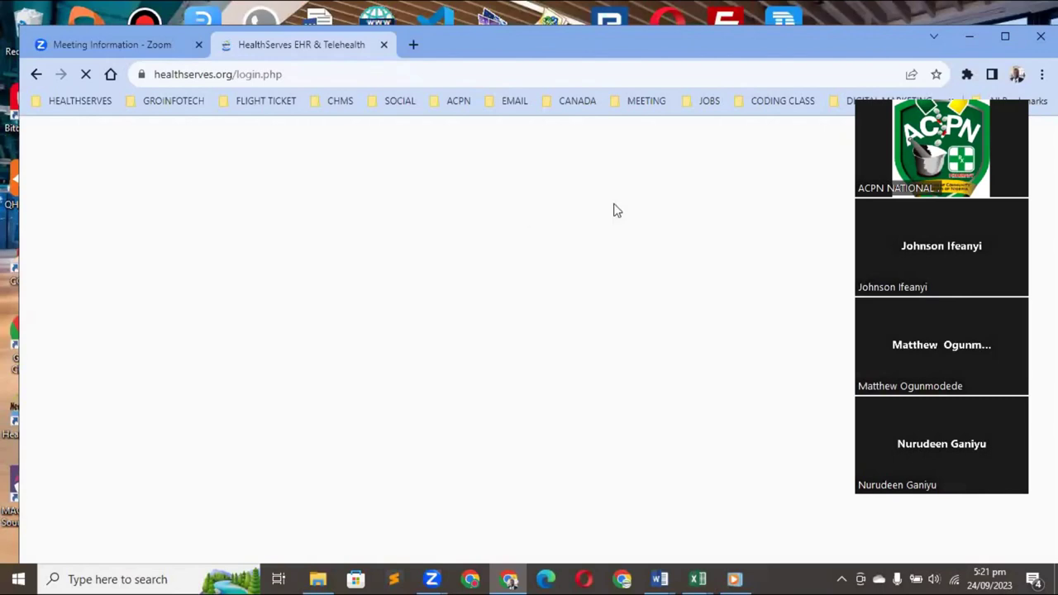
click(1004, 37)
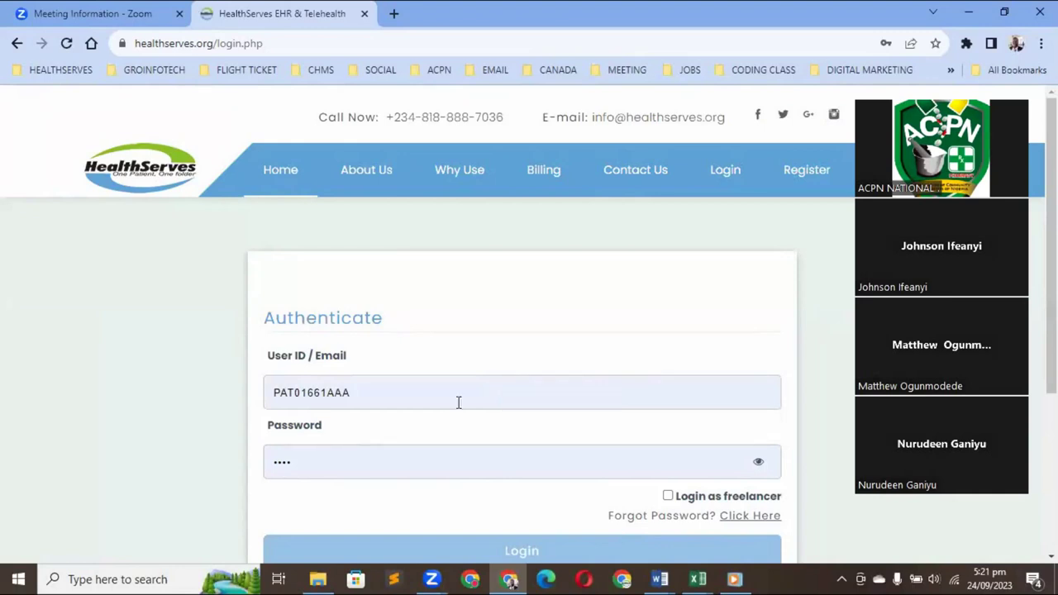
Replace the user ID with another account's ID and log in with its saved password
click(458, 399)
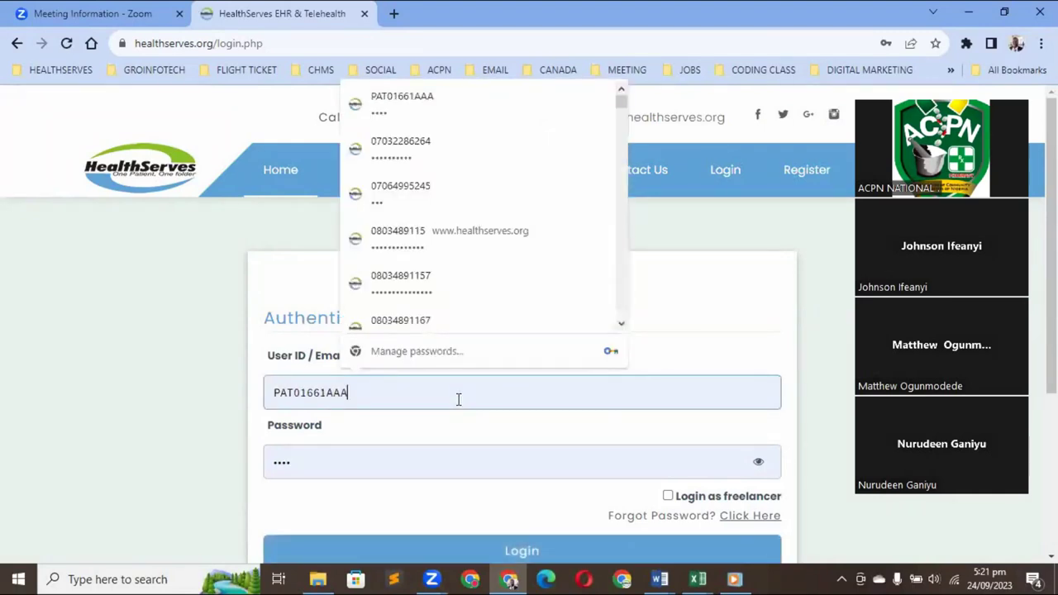
key(BackSpace)
key(BackSpace)
key(BackSpace)
key(BackSpace)
key(BackSpace)
key(BackSpace)
key(BackSpace)
key(BackSpace)
key(BackSpace)
key(BackSpace)
key(BackSpace)
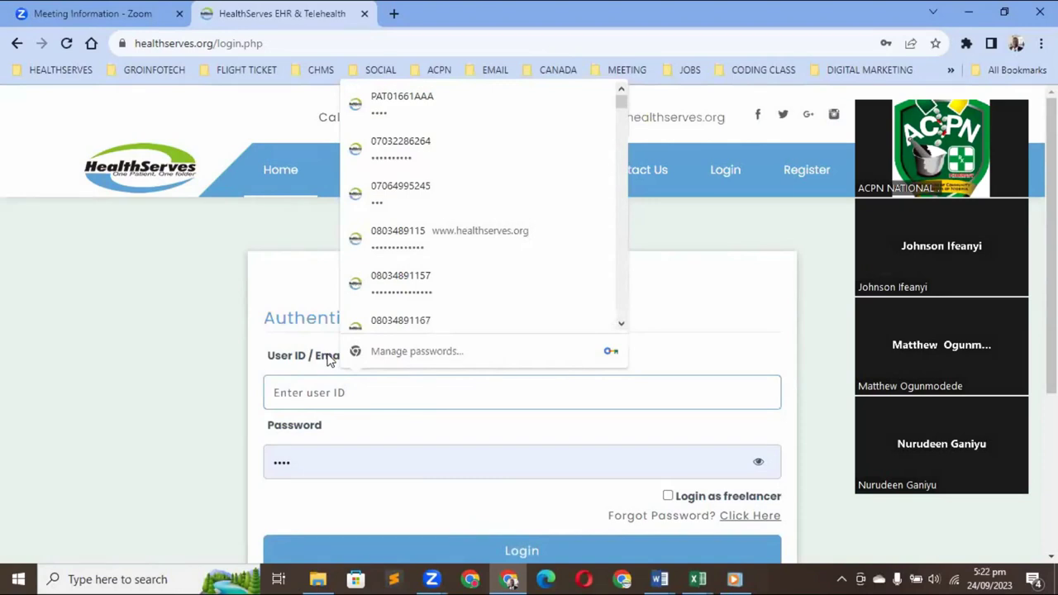
text(PHY)
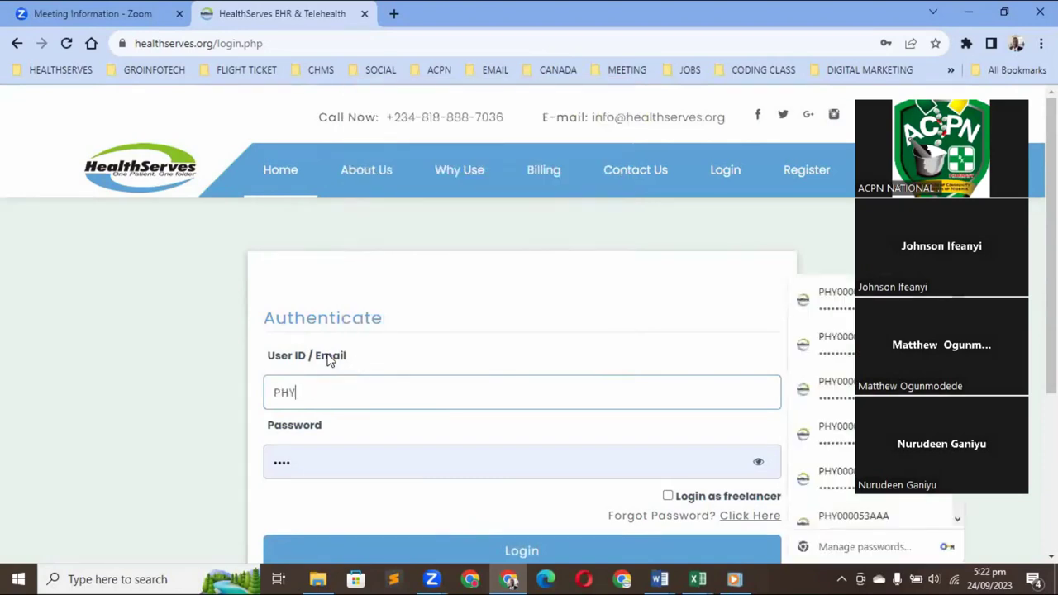
text(00001AA)
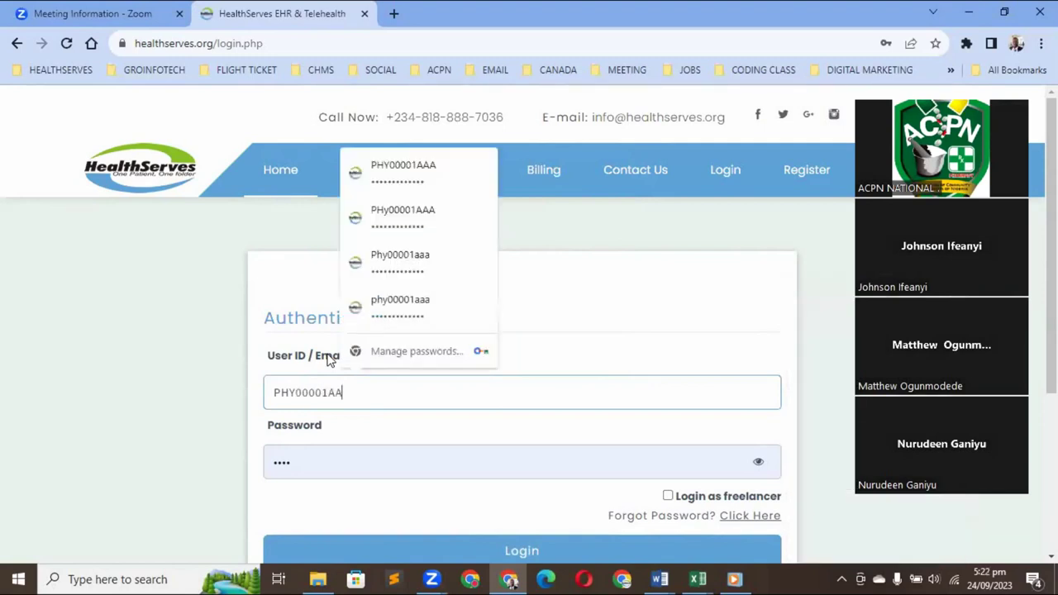
text(A)
key(Return)
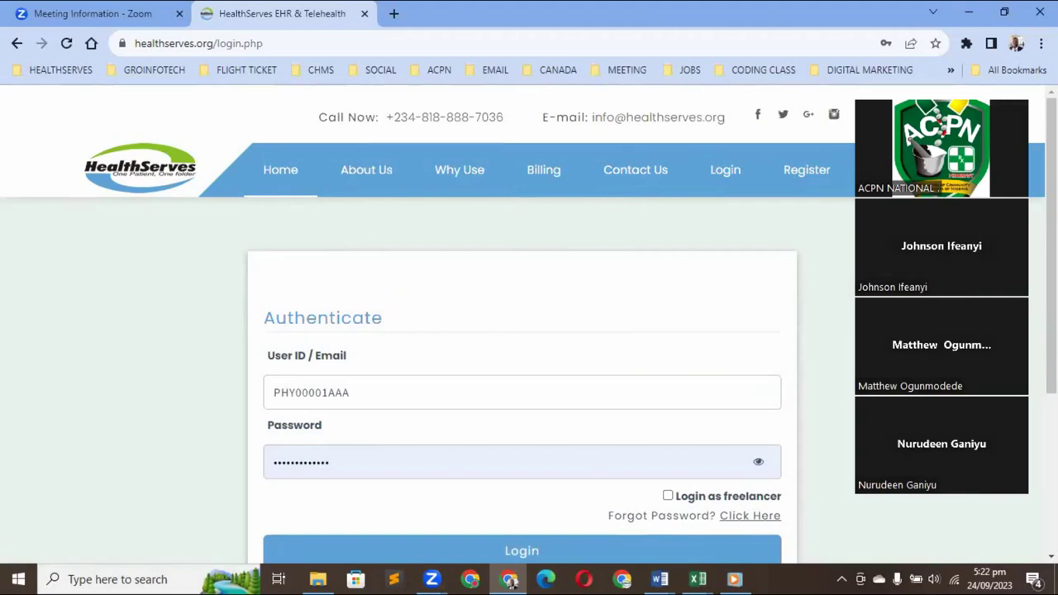
scroll(538, 430, down, 2)
click(539, 424)
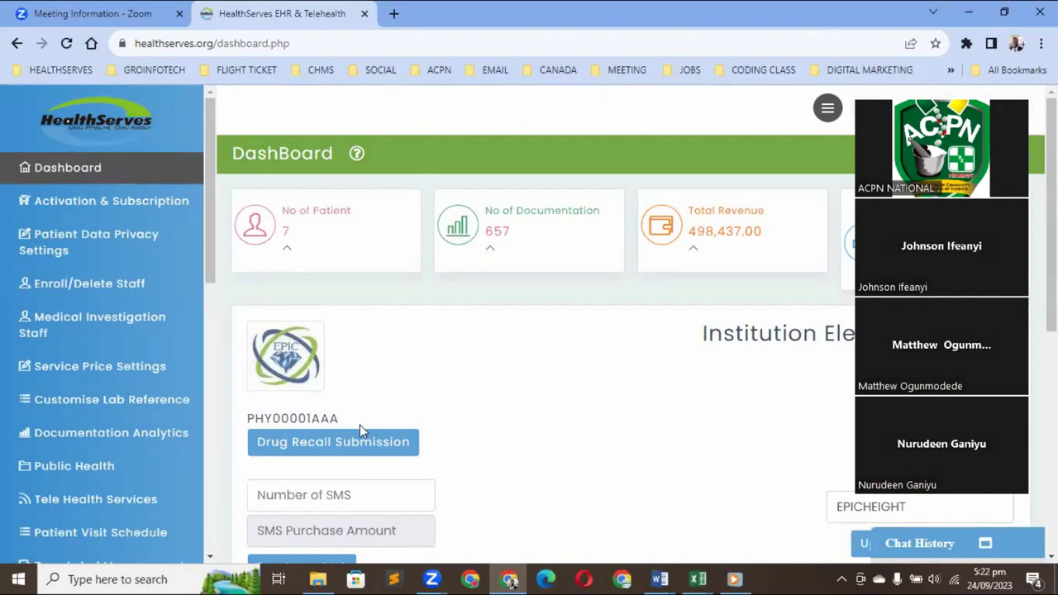
Open Enroll/Delete Staff, look over the Staff Record table, then choose Enroll Staff
click(100, 287)
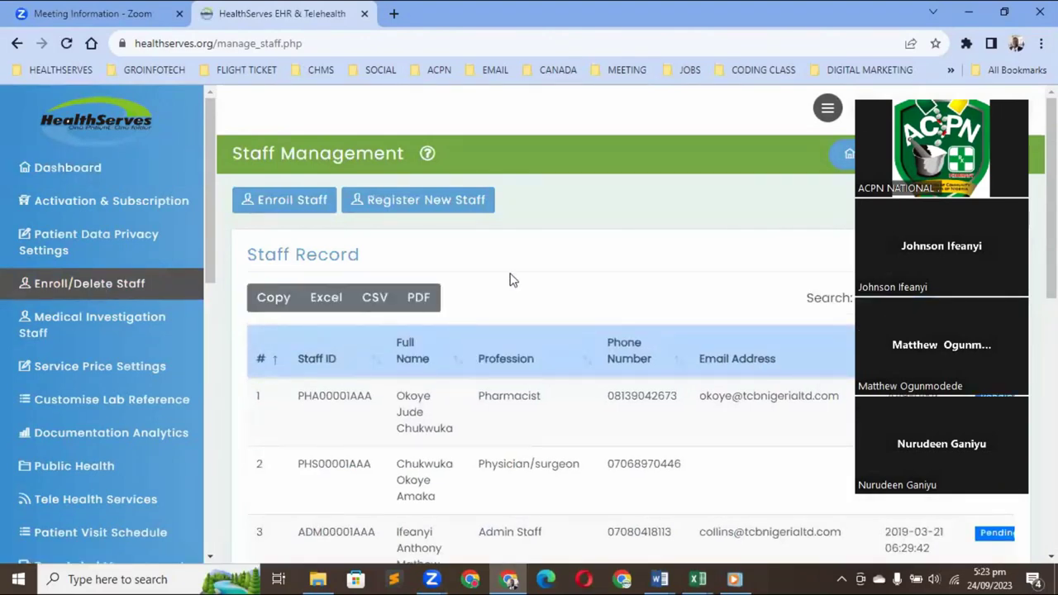
scroll(510, 280, down, 3)
scroll(510, 273, down, 3)
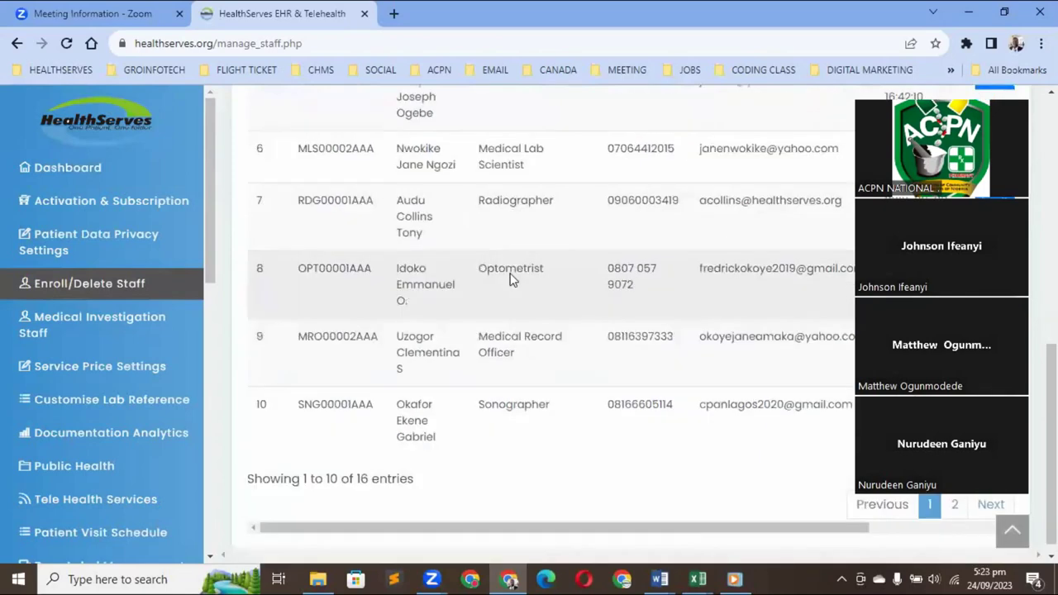
scroll(510, 280, up, 1)
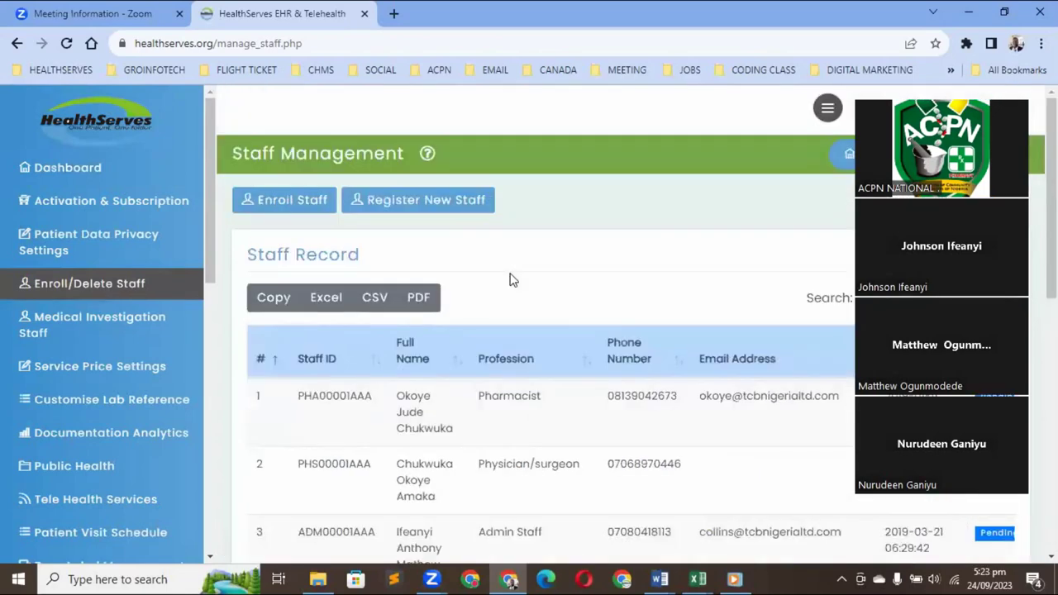
click(303, 211)
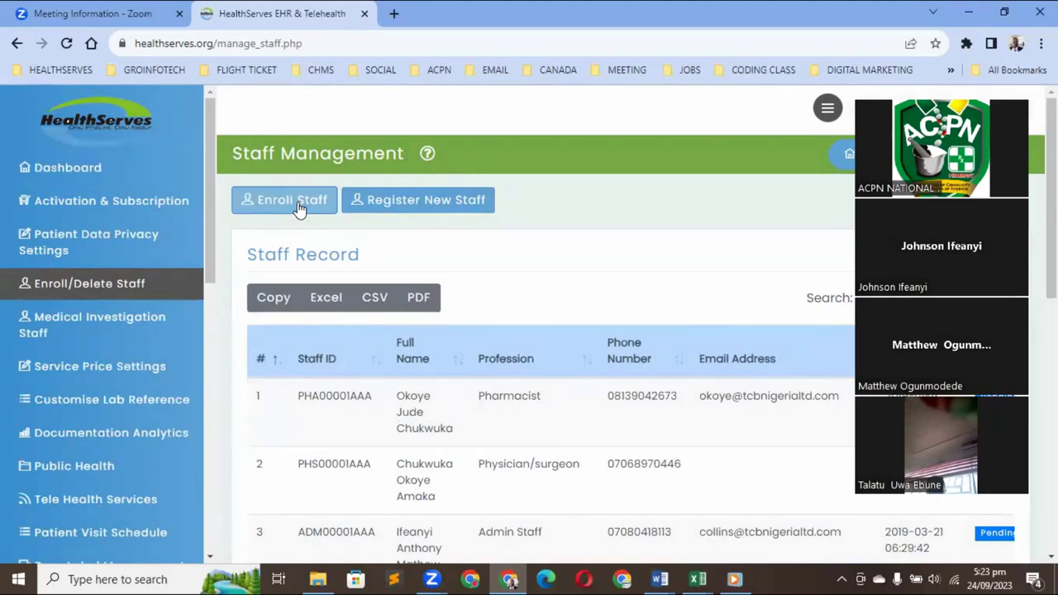
click(299, 209)
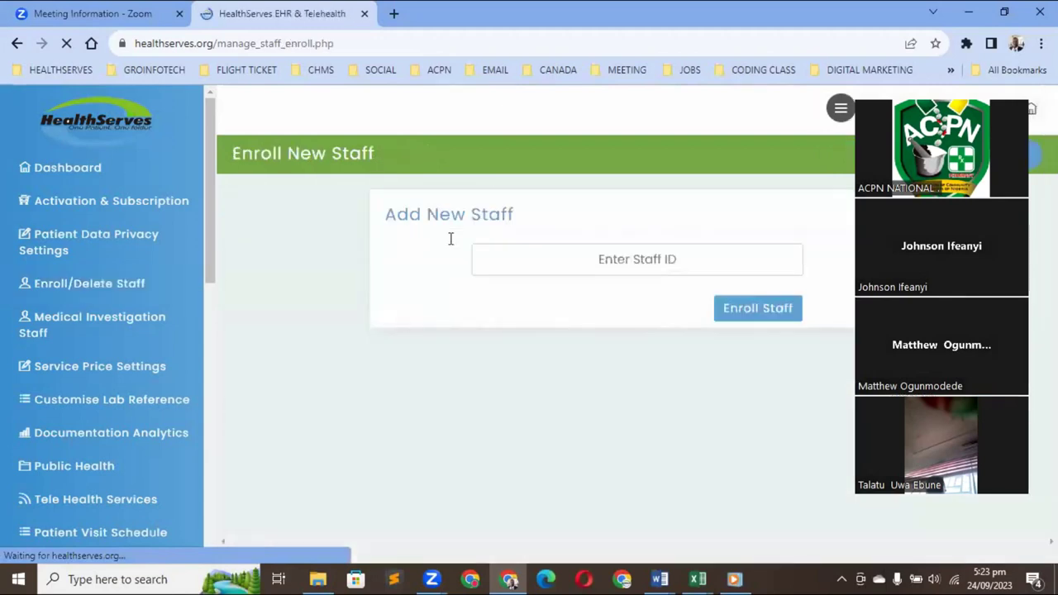
click(558, 252)
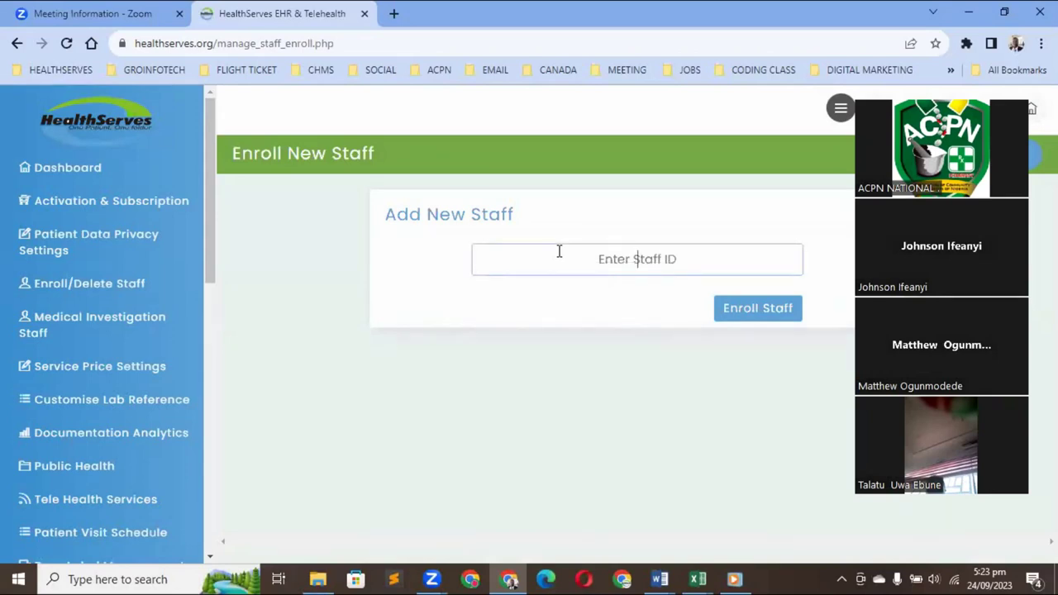
click(757, 312)
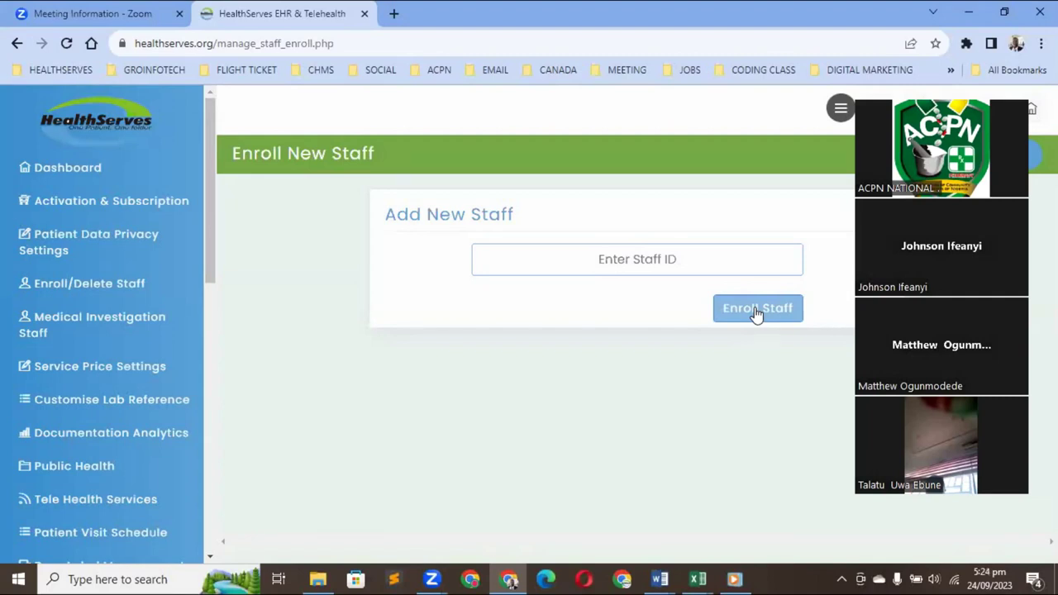
click(108, 291)
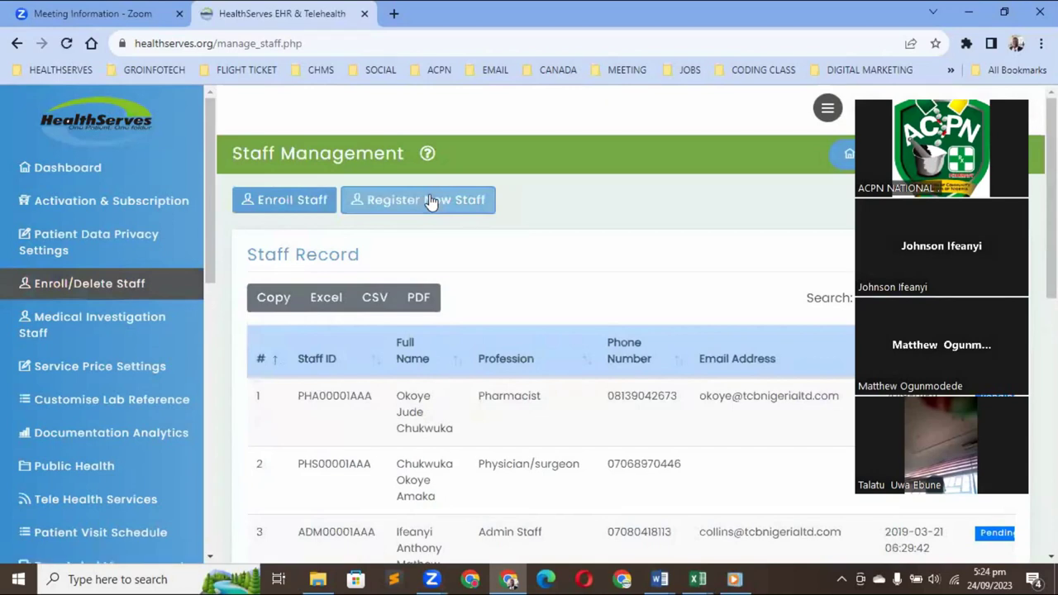
Open the Register New Staff form and browse the profession list without selecting one
click(402, 207)
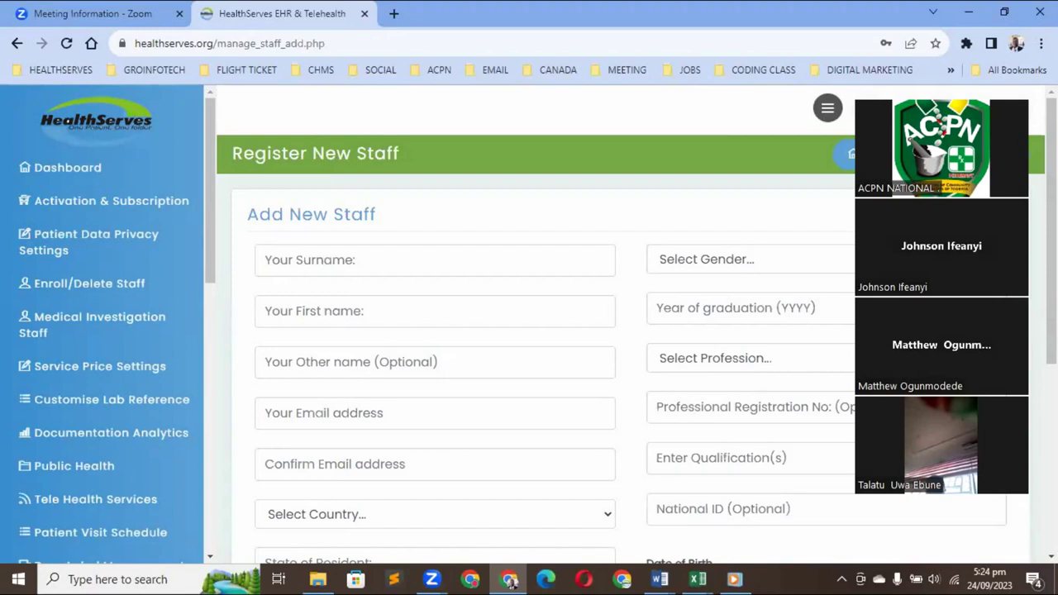
scroll(529, 330, down, 3)
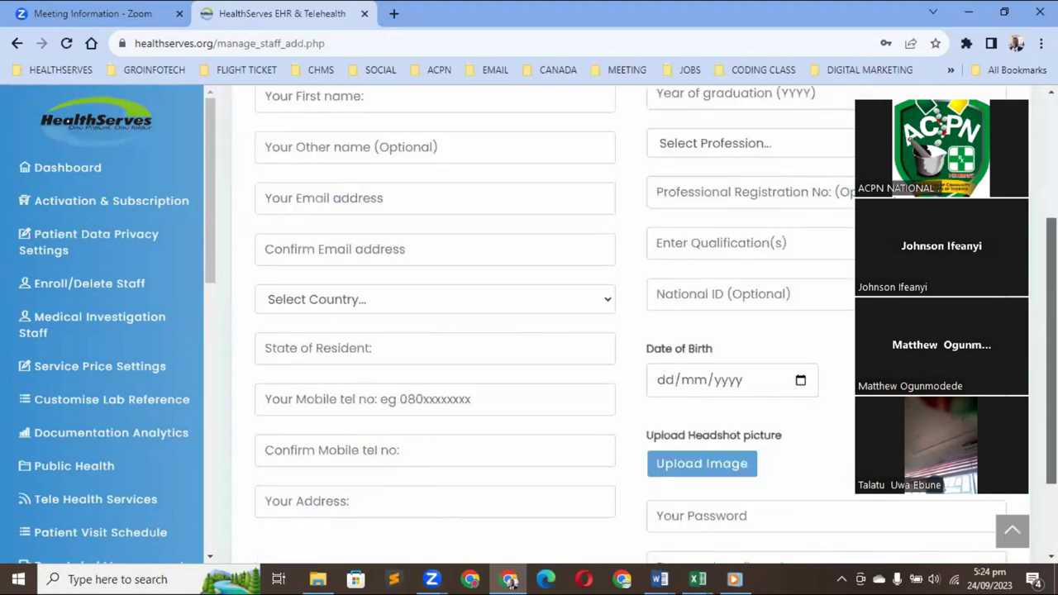
scroll(529, 330, up, 2)
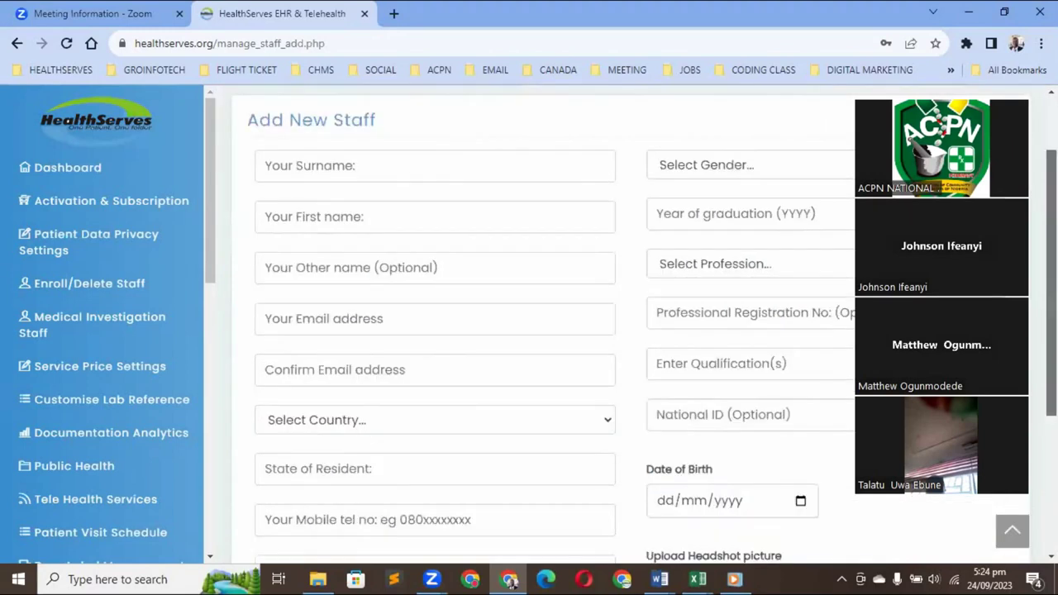
click(723, 269)
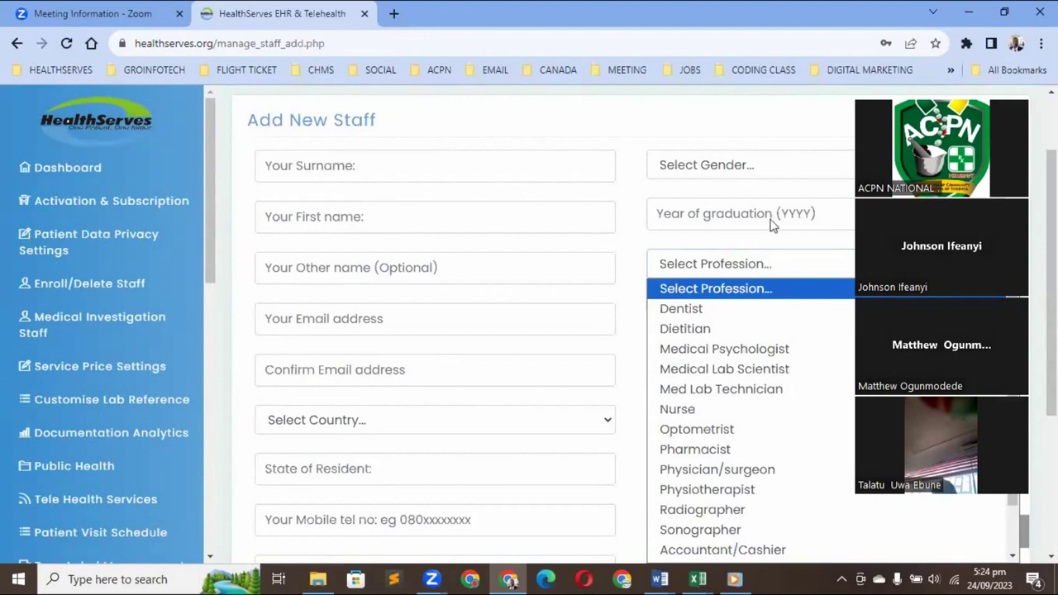
scroll(760, 248, down, 2)
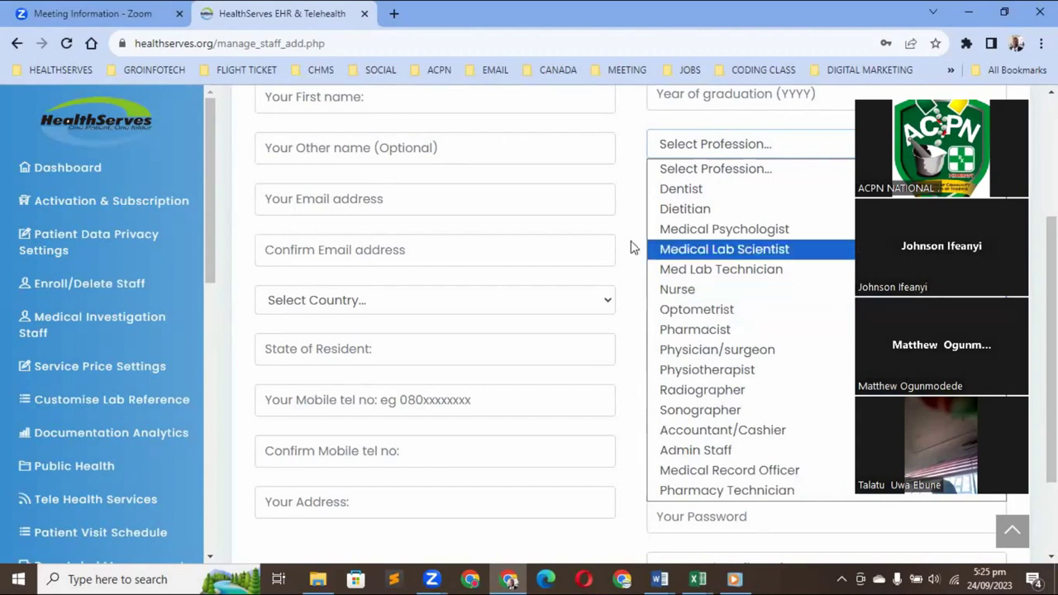
click(630, 246)
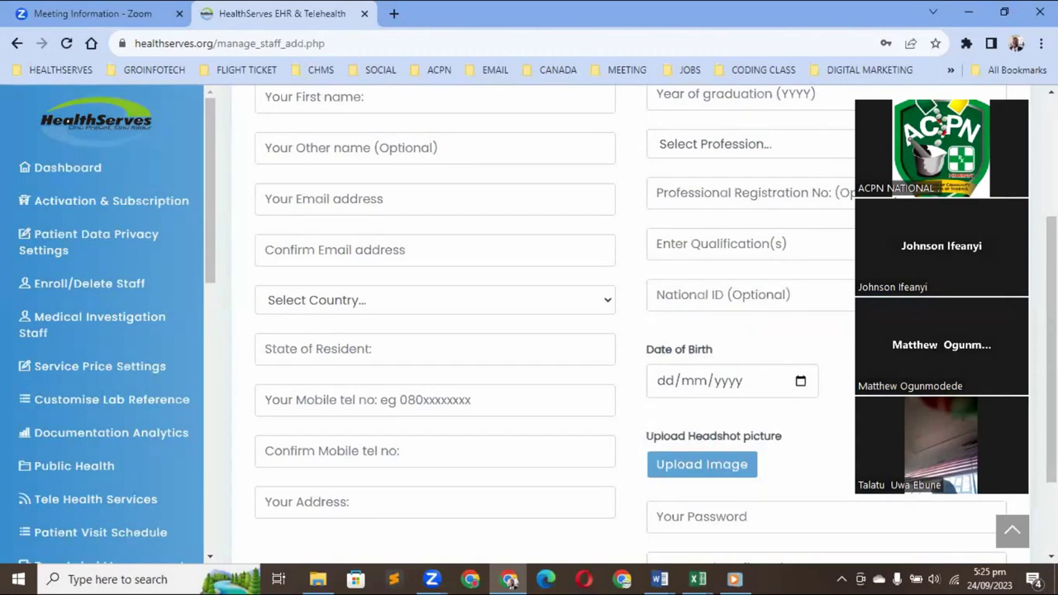
Enter the staff member's mobile number in both the mobile and confirm-mobile fields
scroll(392, 338, down, 2)
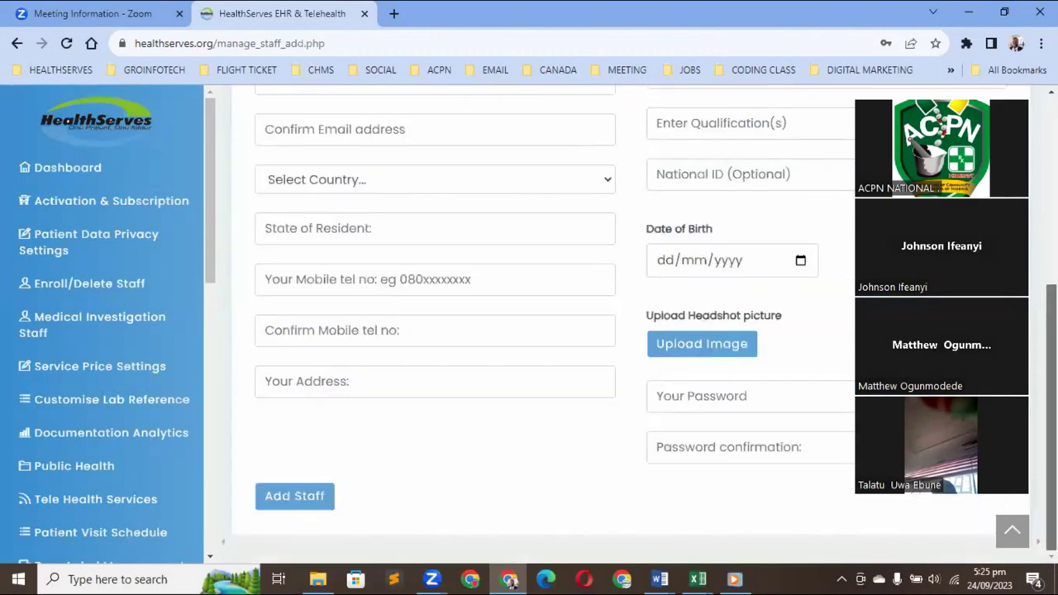
click(333, 276)
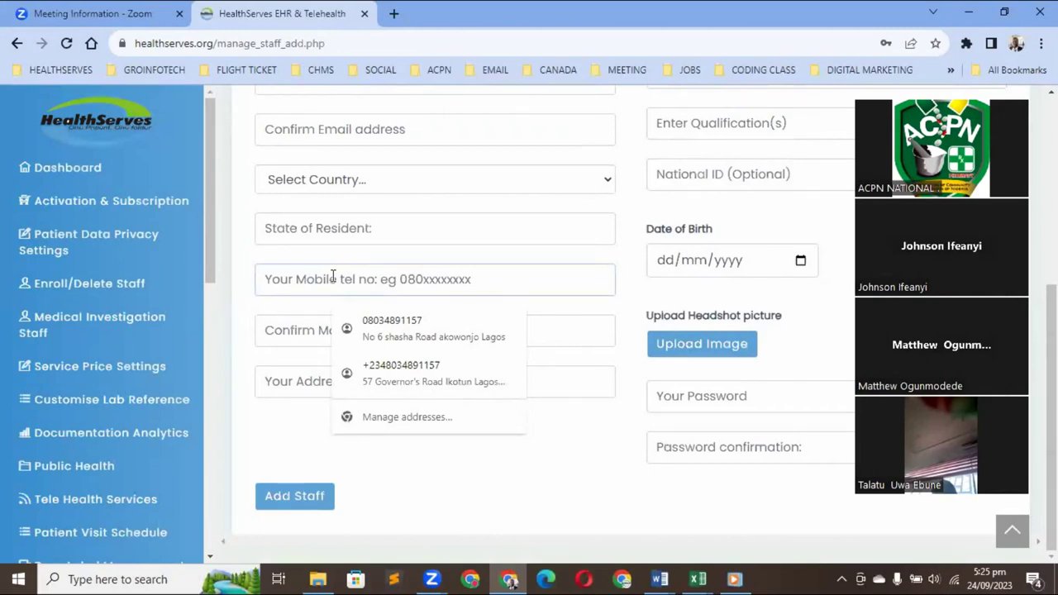
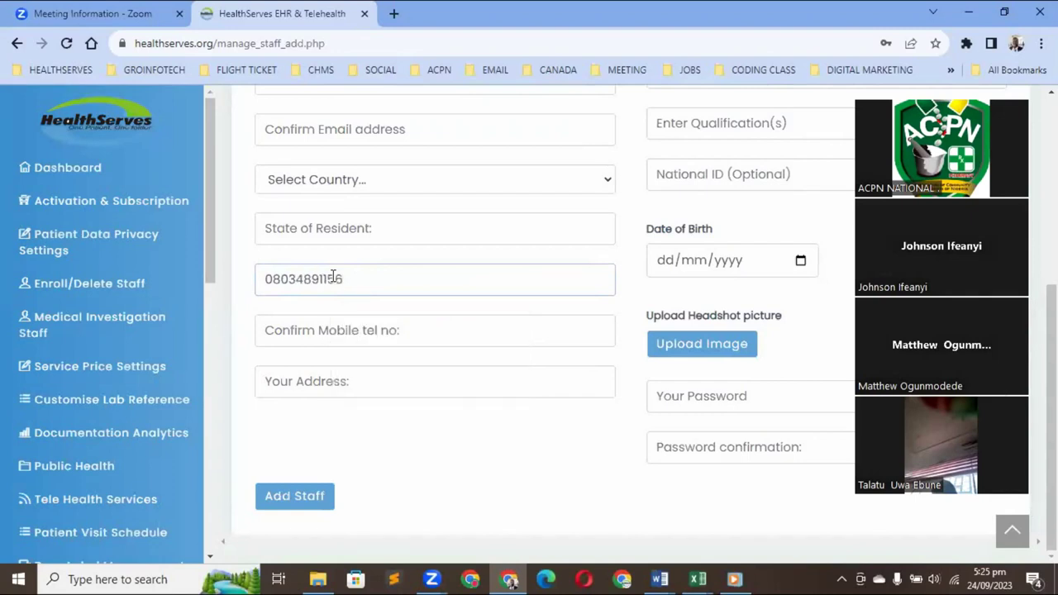
click(308, 332)
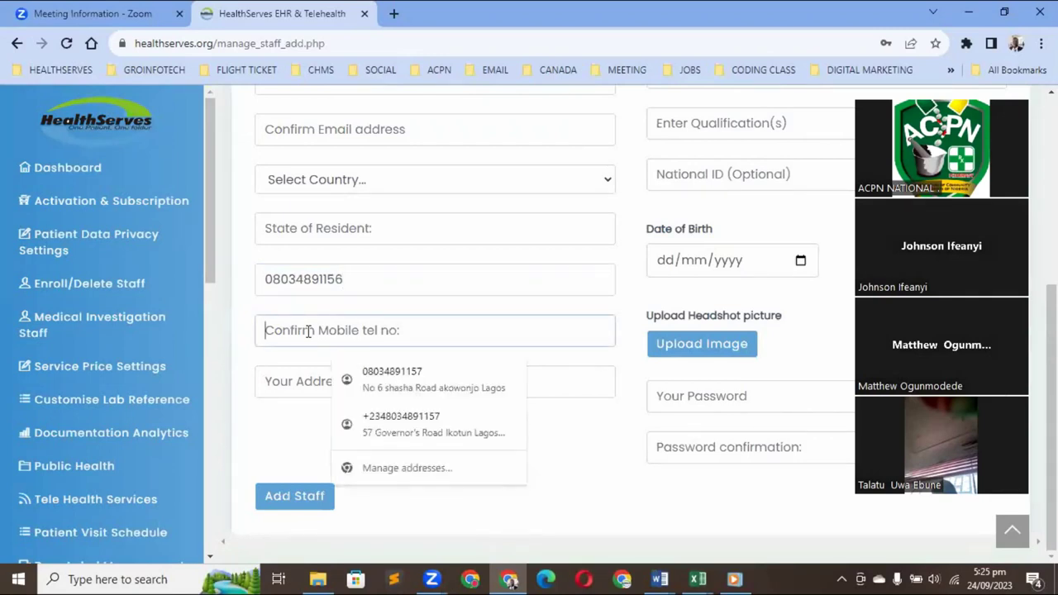
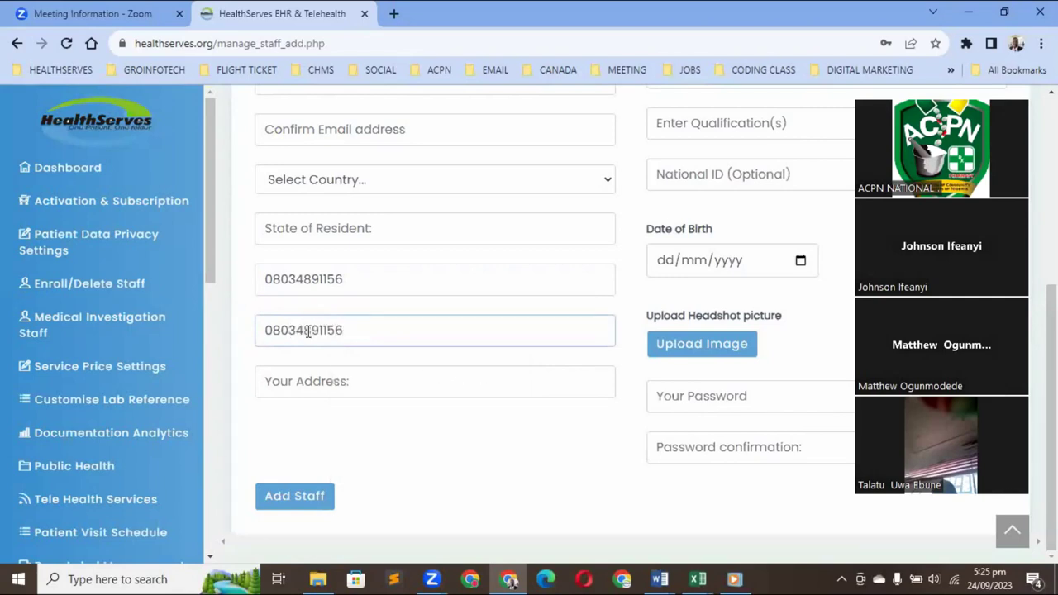
Put the cursor in the address field, then go to Documentation Analytics
click(321, 378)
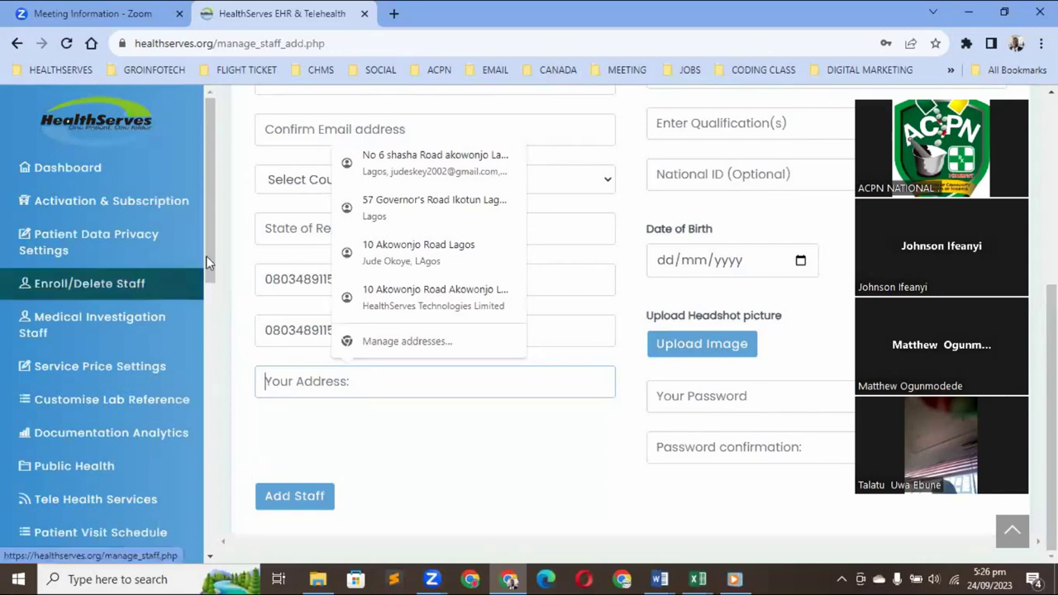
scroll(222, 329, down, 3)
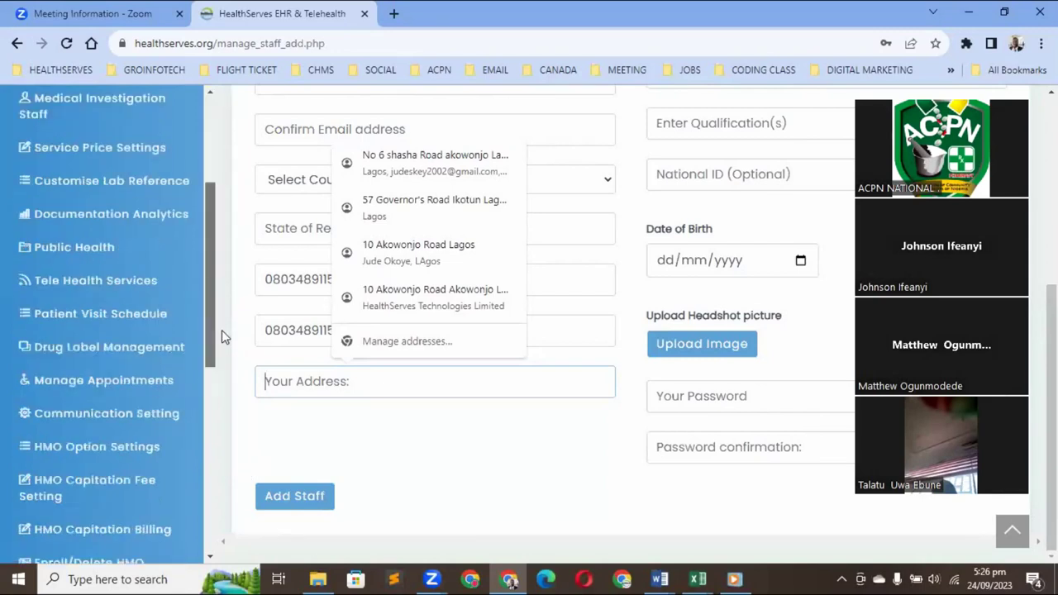
click(124, 216)
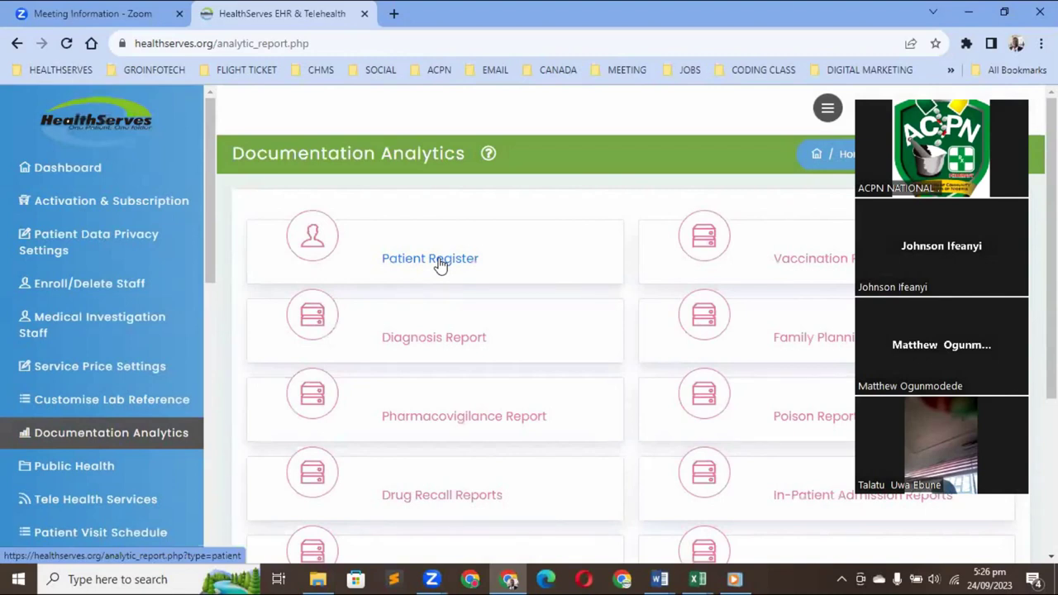
Open the Patient Register report from the Documentation Analytics cards
click(440, 264)
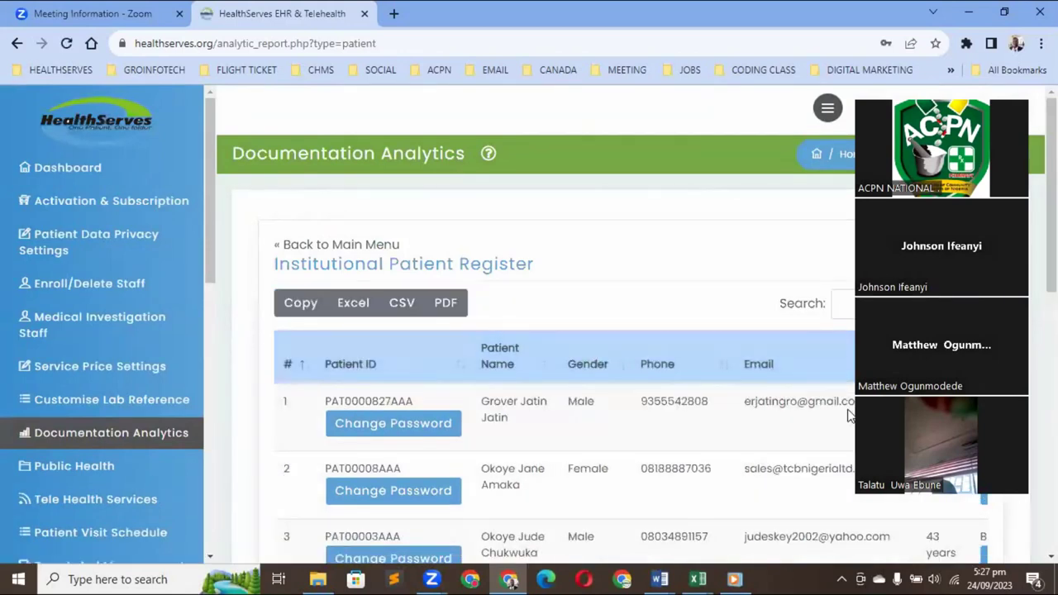
Copy the patient register table, then go back to the Documentation Analytics report cards
click(305, 305)
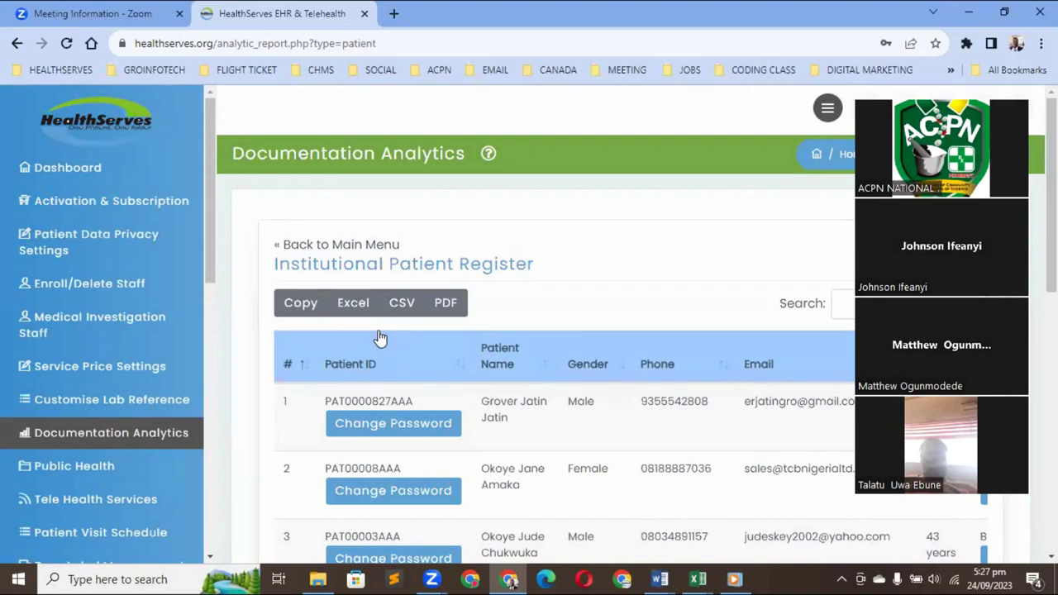
click(122, 437)
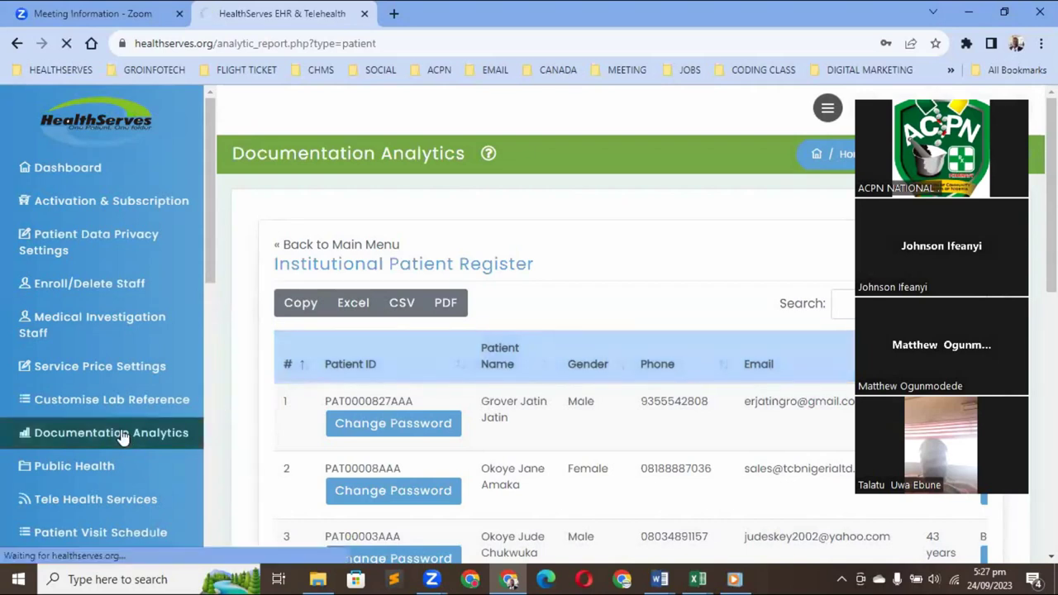
click(369, 246)
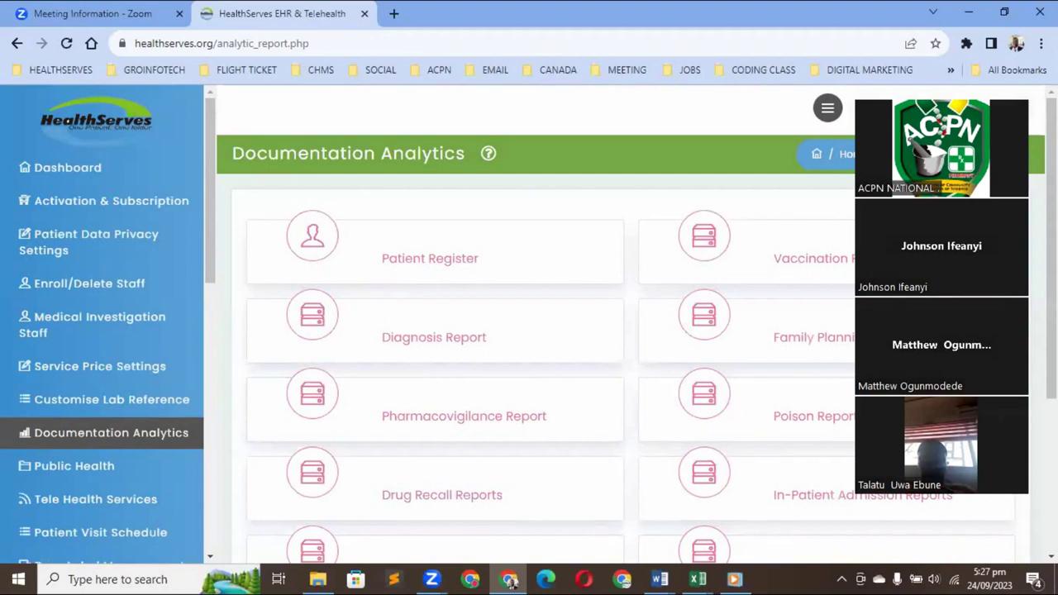
Scroll down to the in-patient report cards, then open Drug Label Management
key(Page_Down)
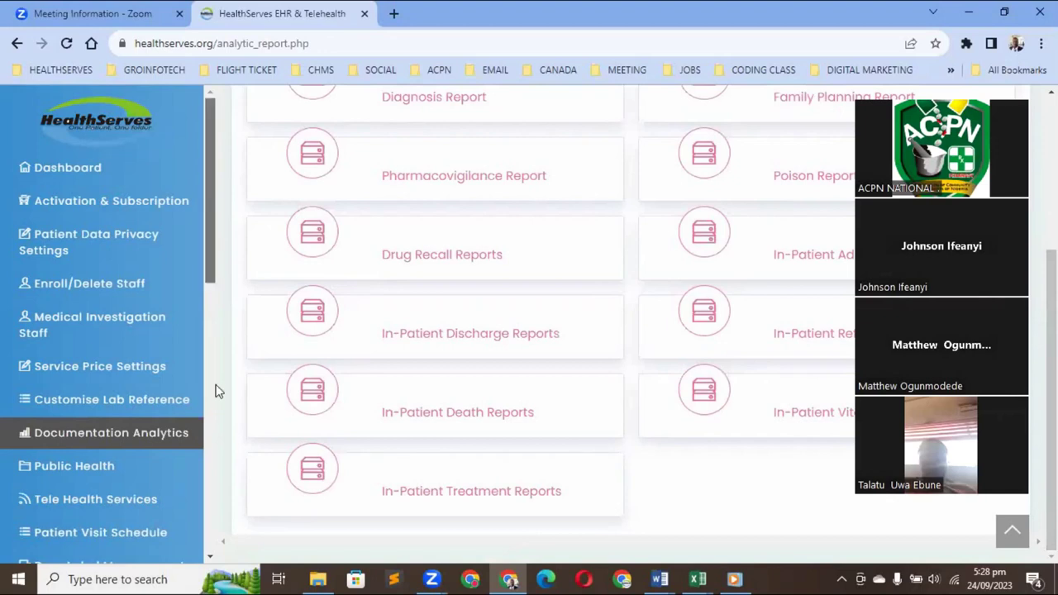
scroll(216, 390, down, 4)
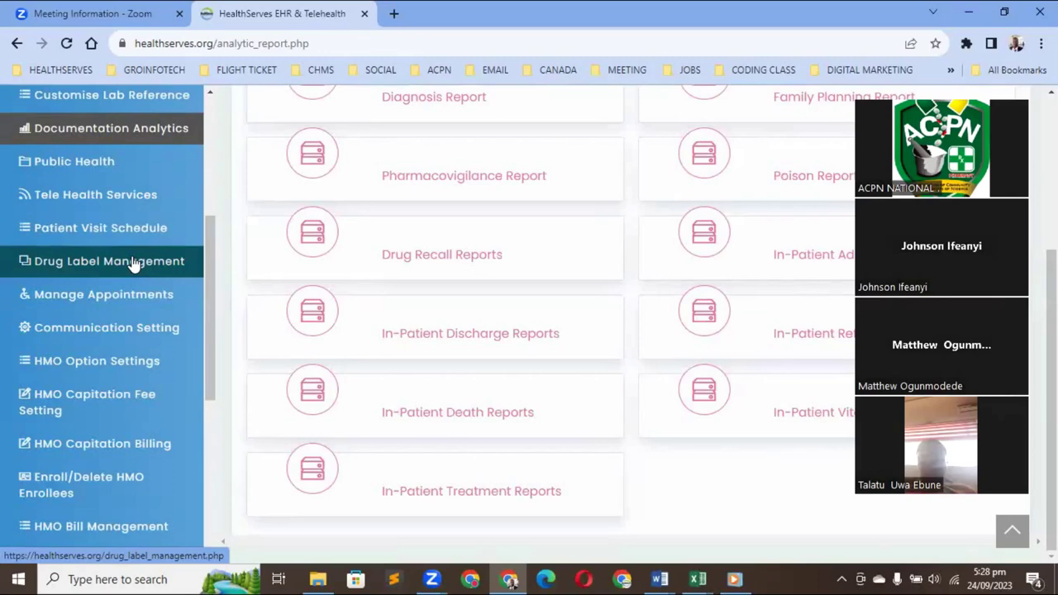
click(133, 263)
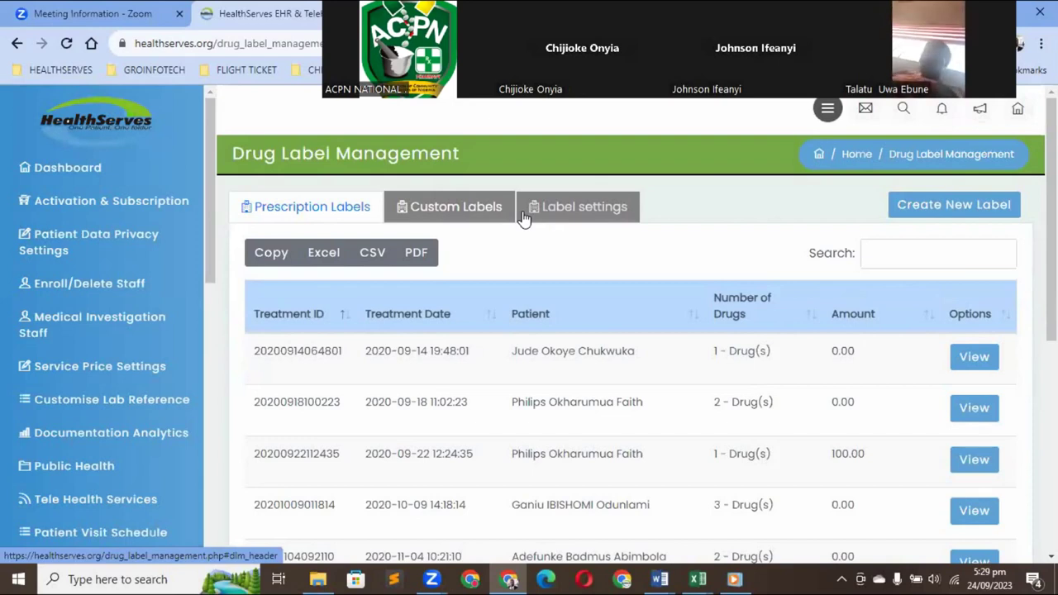
Switch Drug Label Management to the Custom Labels tab
click(464, 207)
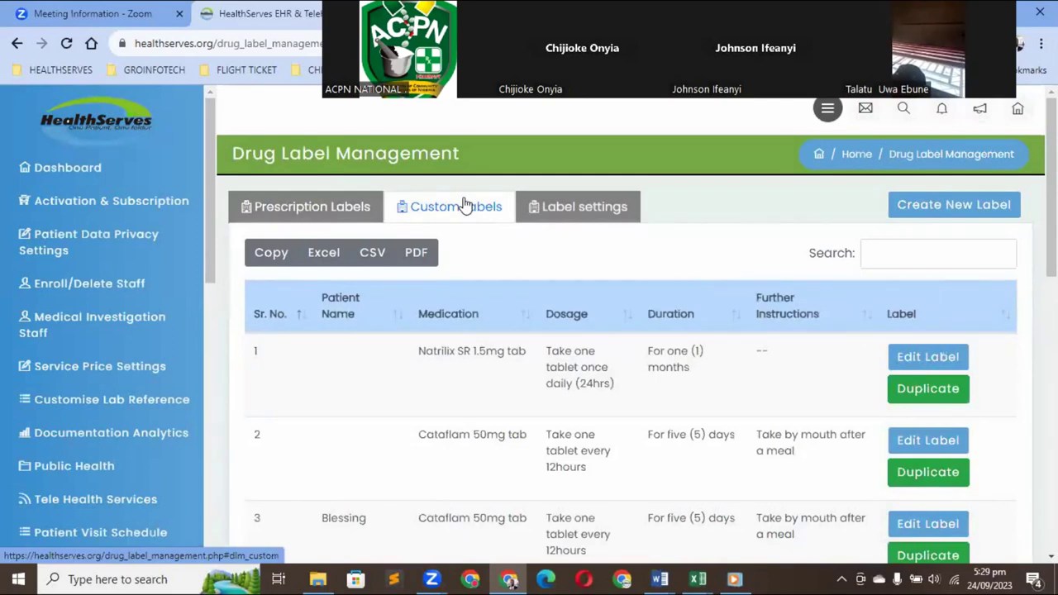
Switch to the Label settings tab to see the institution name, address, phone and email fonts
click(919, 206)
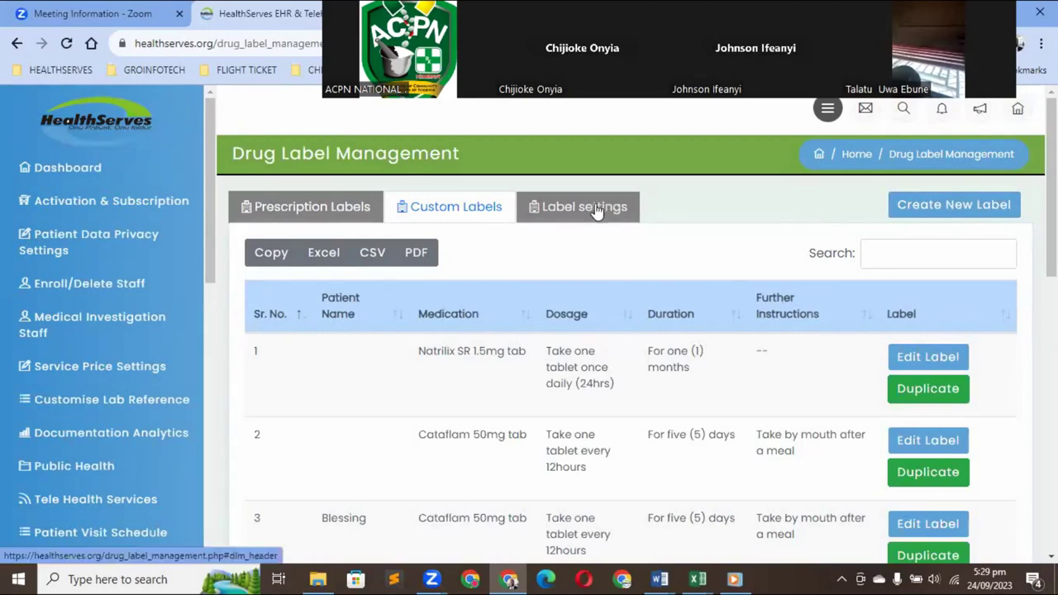
click(596, 212)
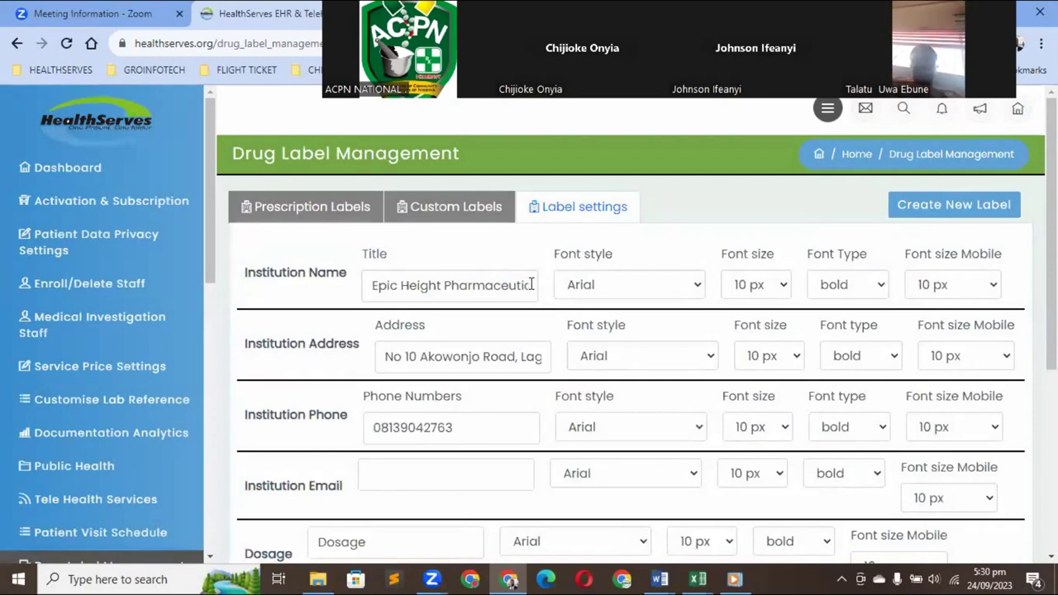
click(698, 286)
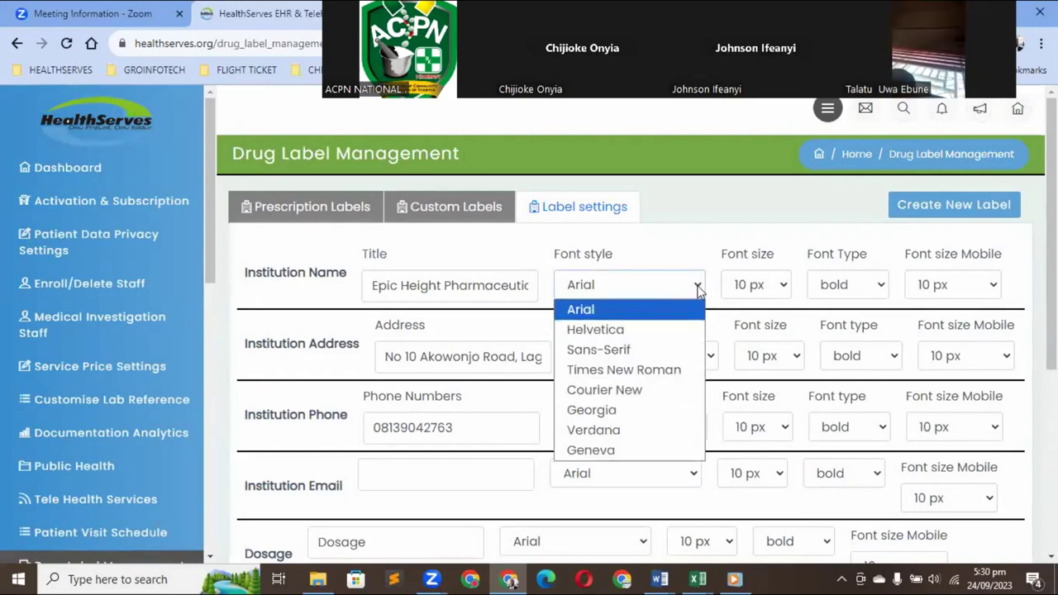
click(782, 286)
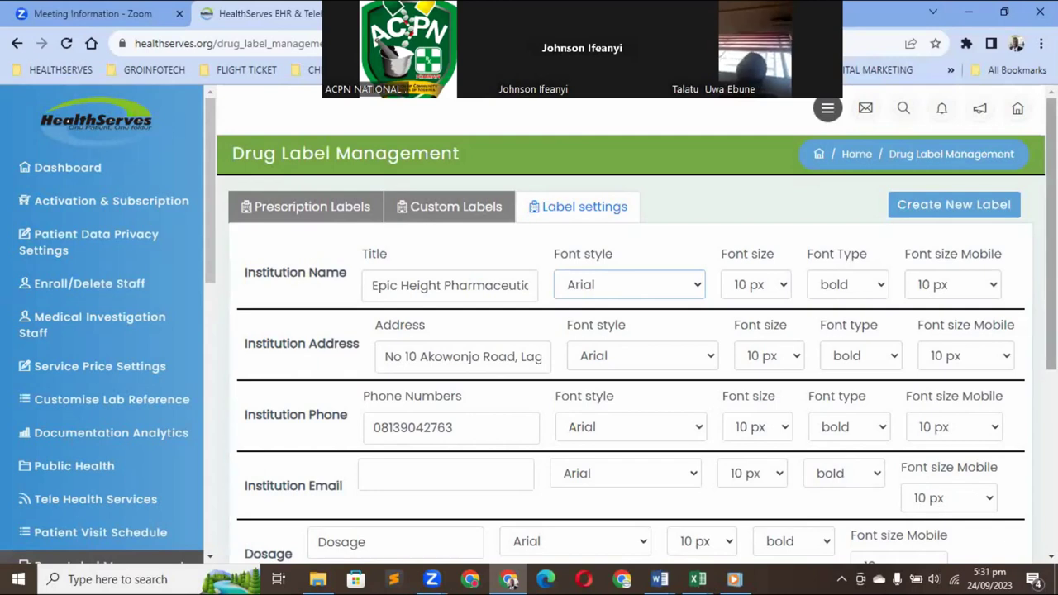
scroll(637, 327, down, 1)
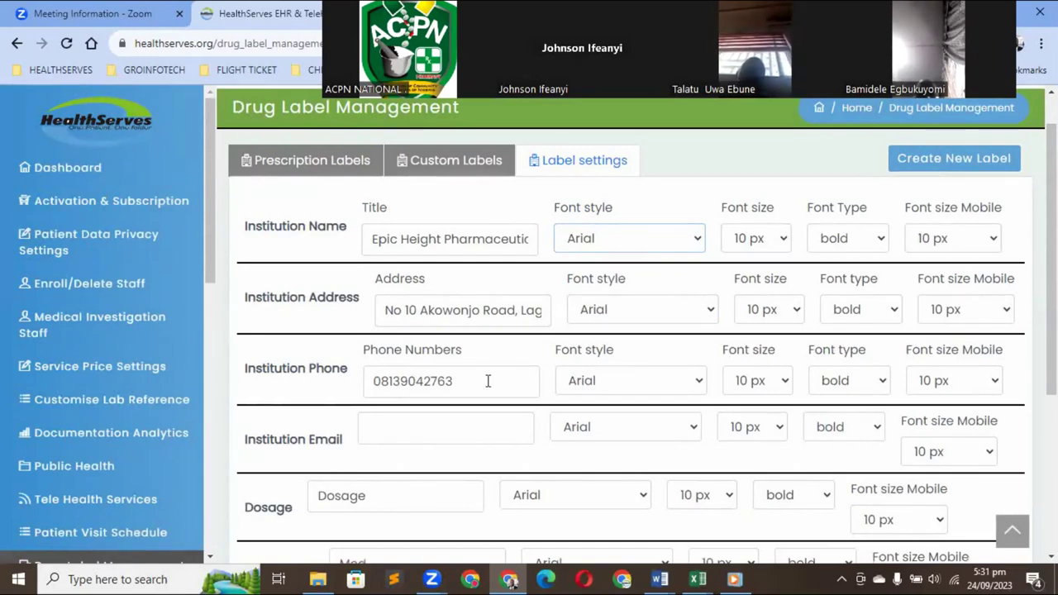
Add a second institution phone number, then delete it and its comma, leaving one number
click(488, 381)
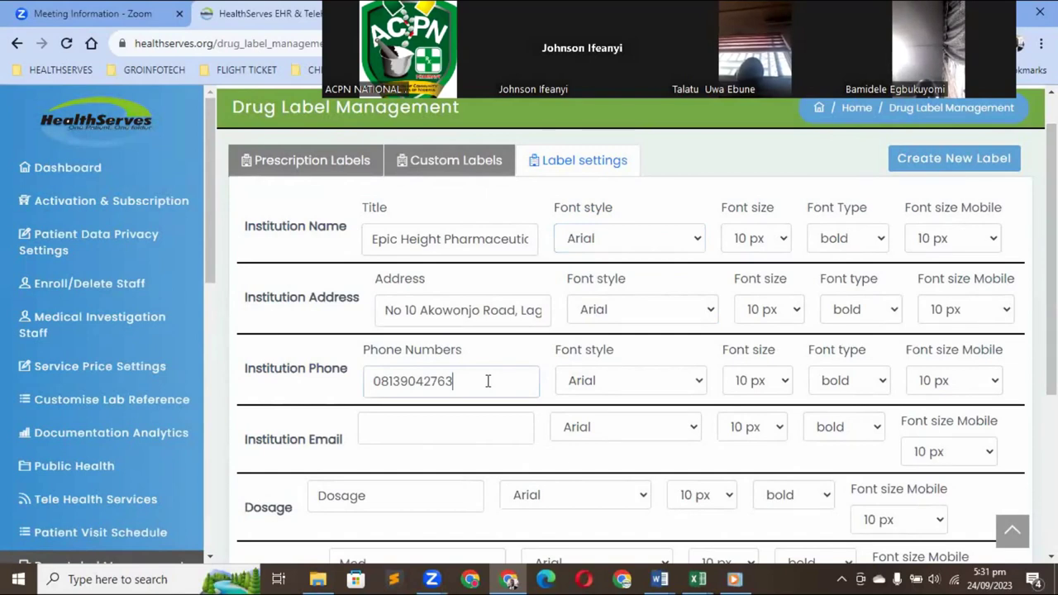
text(,)
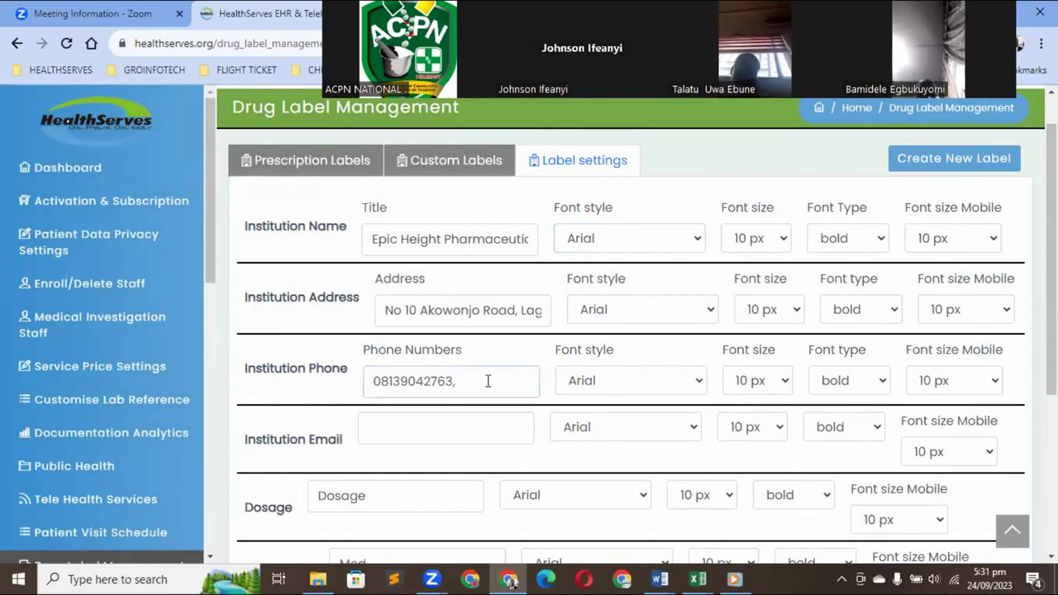
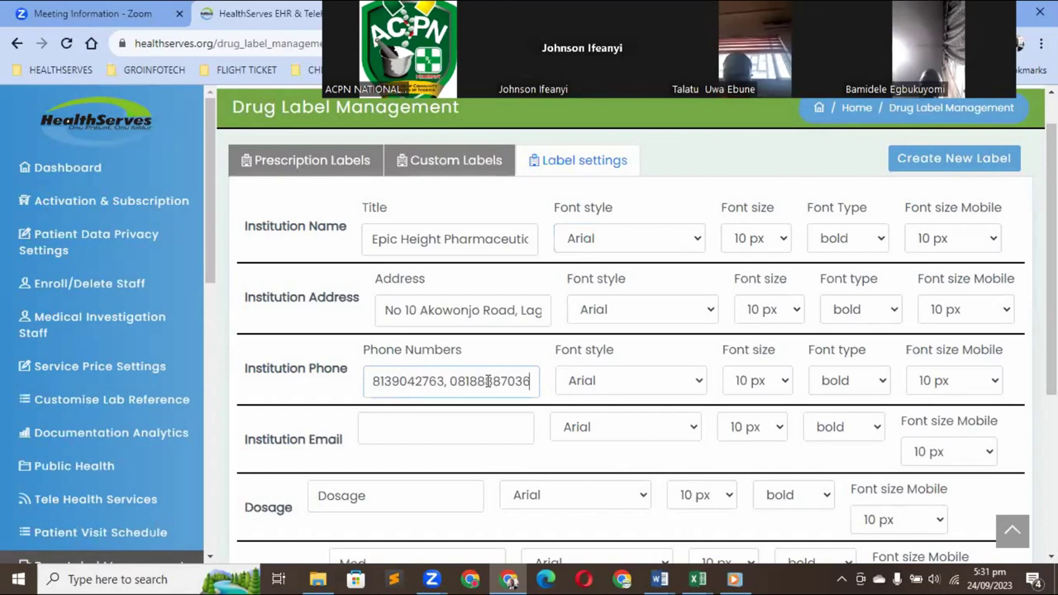
key(ctrl+BackSpace)
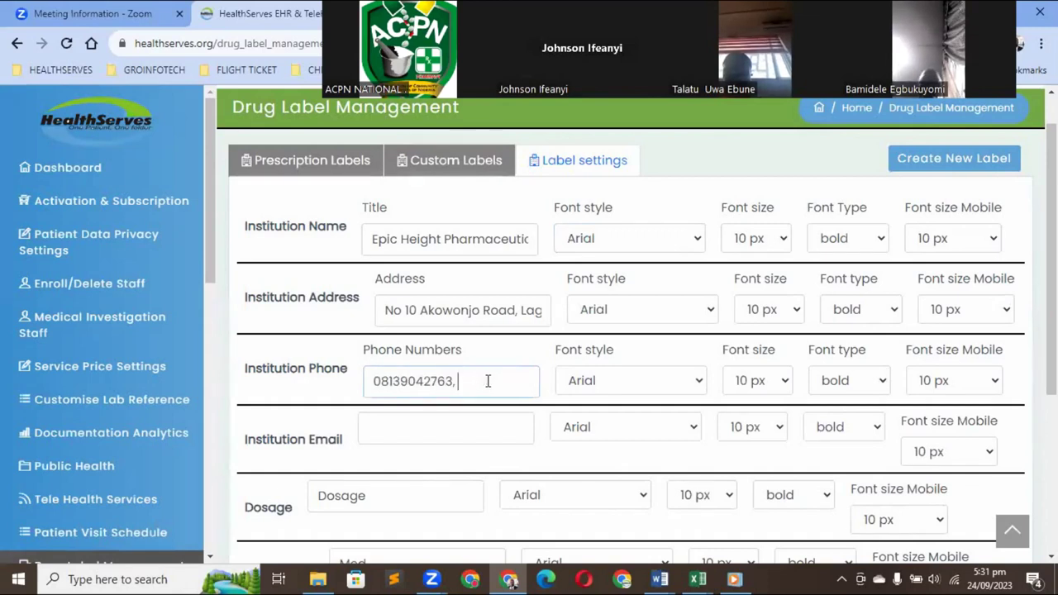
key(BackSpace)
key(BackSpace)
scroll(833, 403, down, 1)
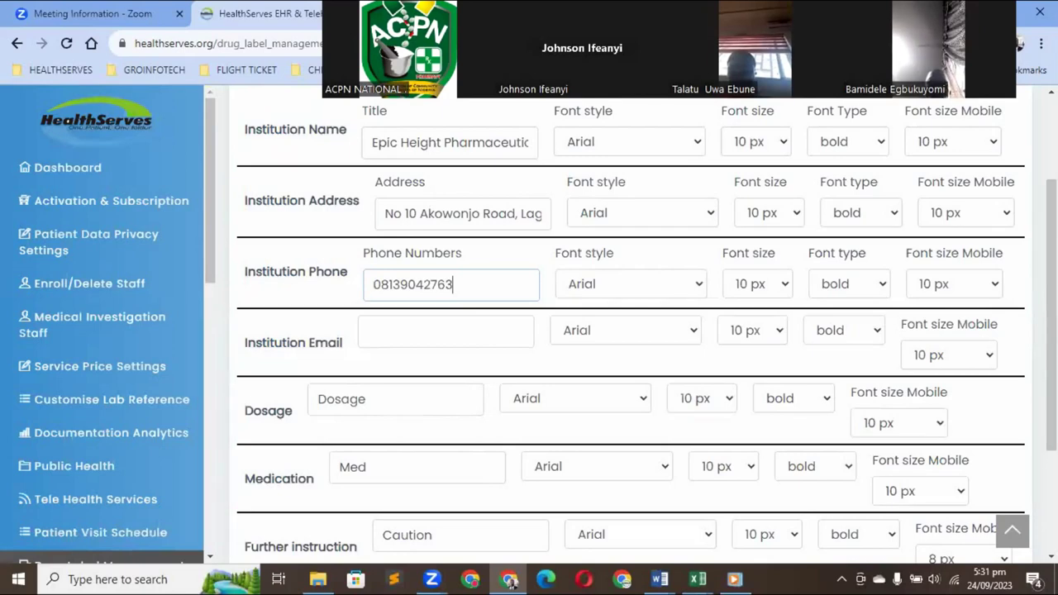
Bring up the mobile font size options for the Further instruction row, currently 8 px
scroll(630, 330, down, 1)
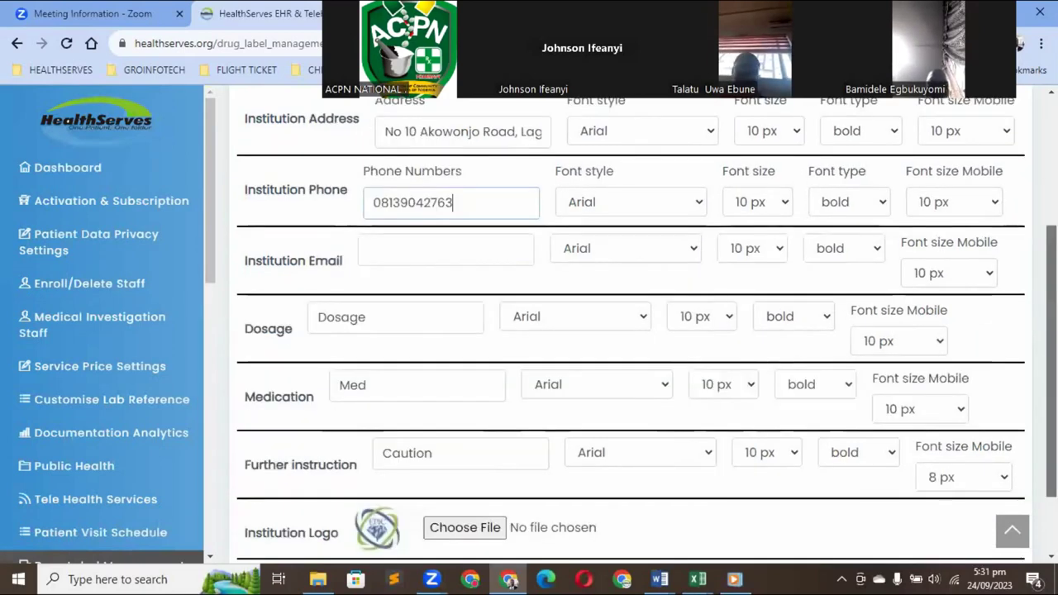
scroll(395, 364, down, 1)
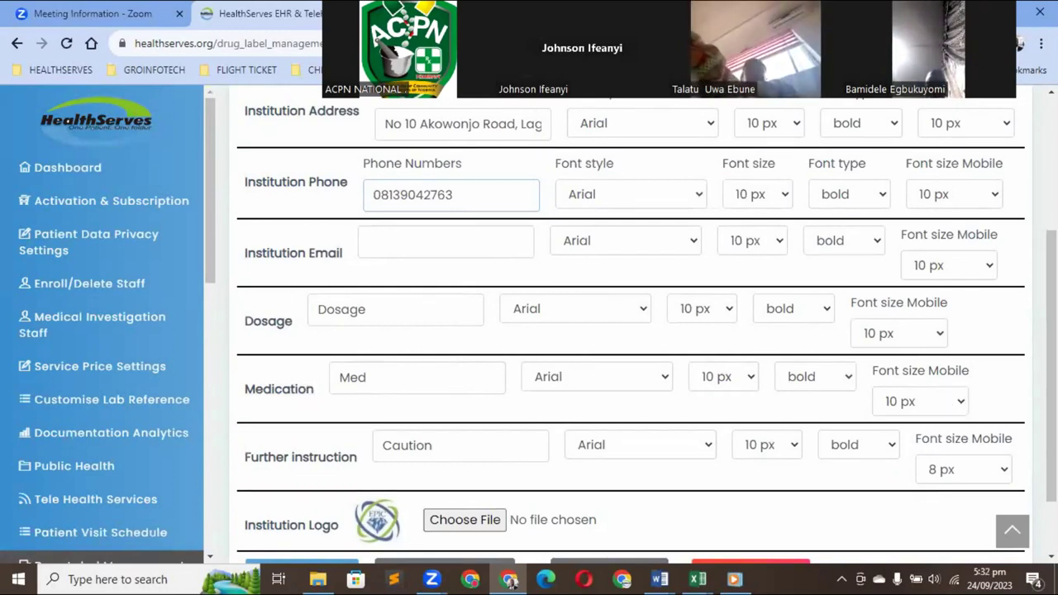
scroll(729, 421, down, 1)
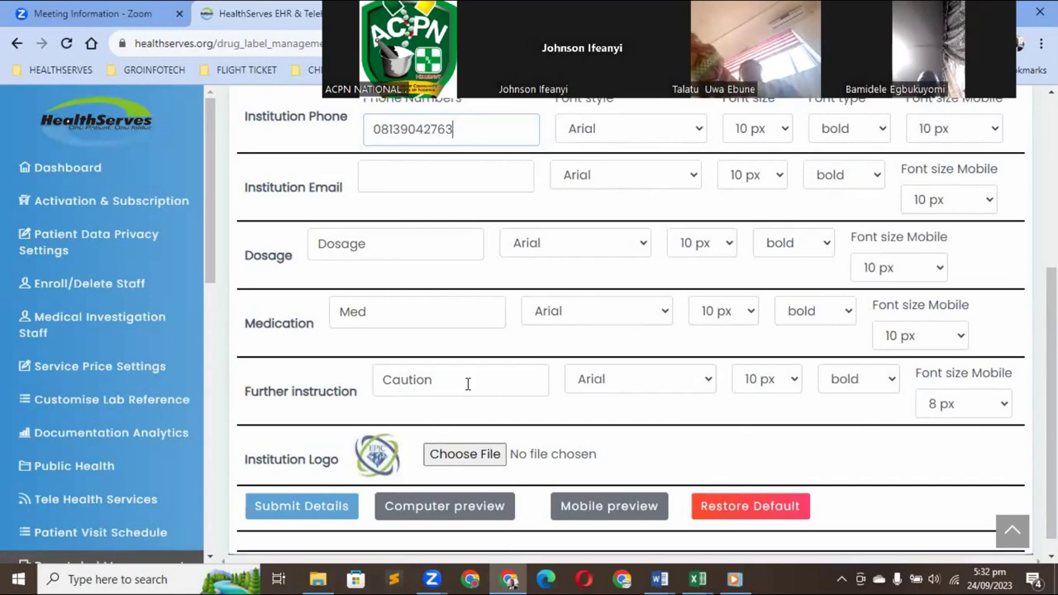
click(1004, 407)
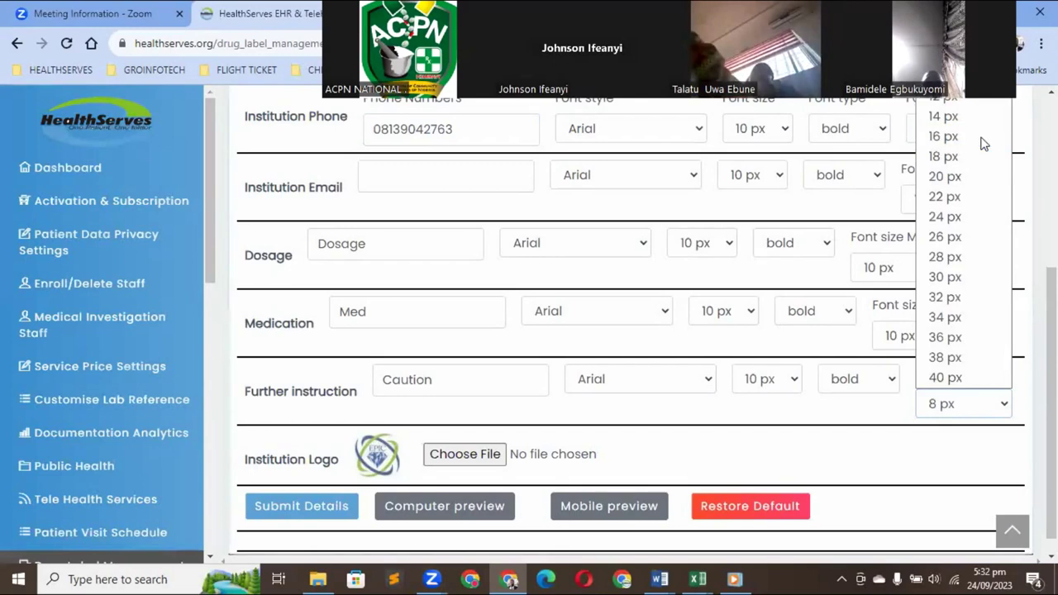
Change the Further instruction mobile font size from 8 px to 10 px
key(Down)
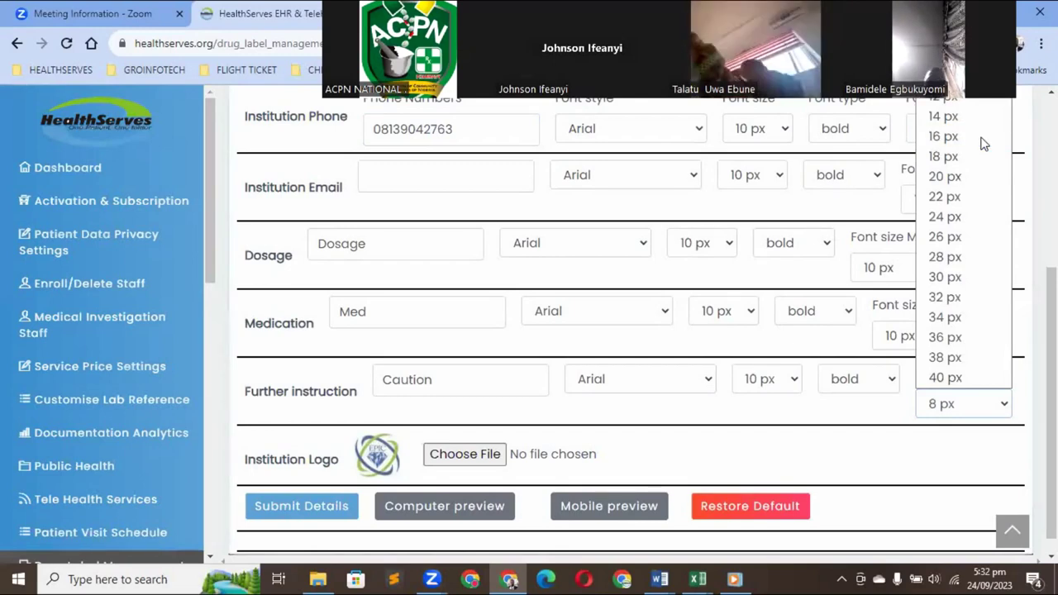
key(Down)
key(Return)
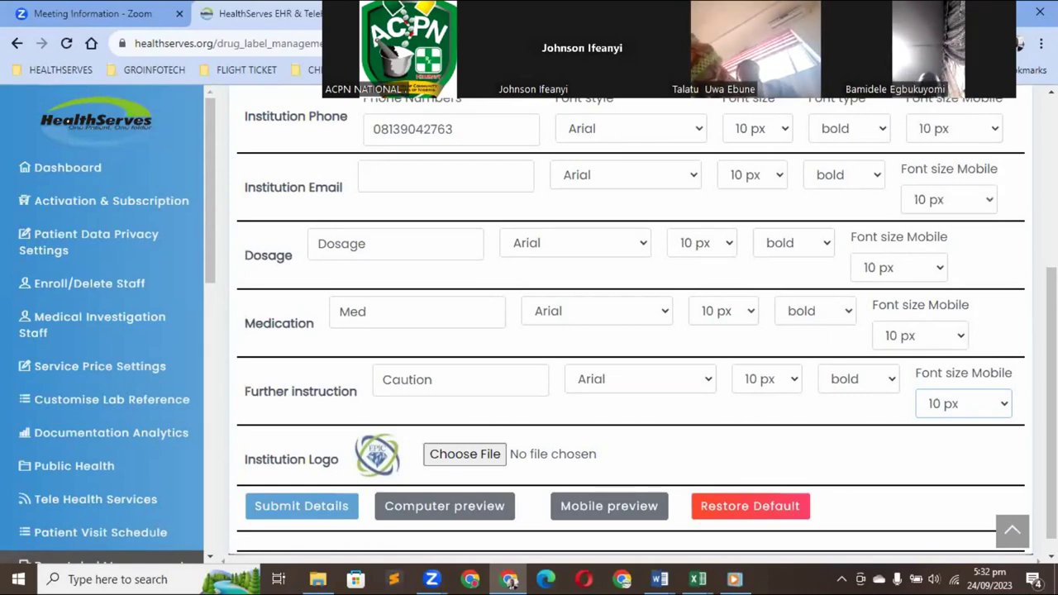
scroll(720, 442, down, 1)
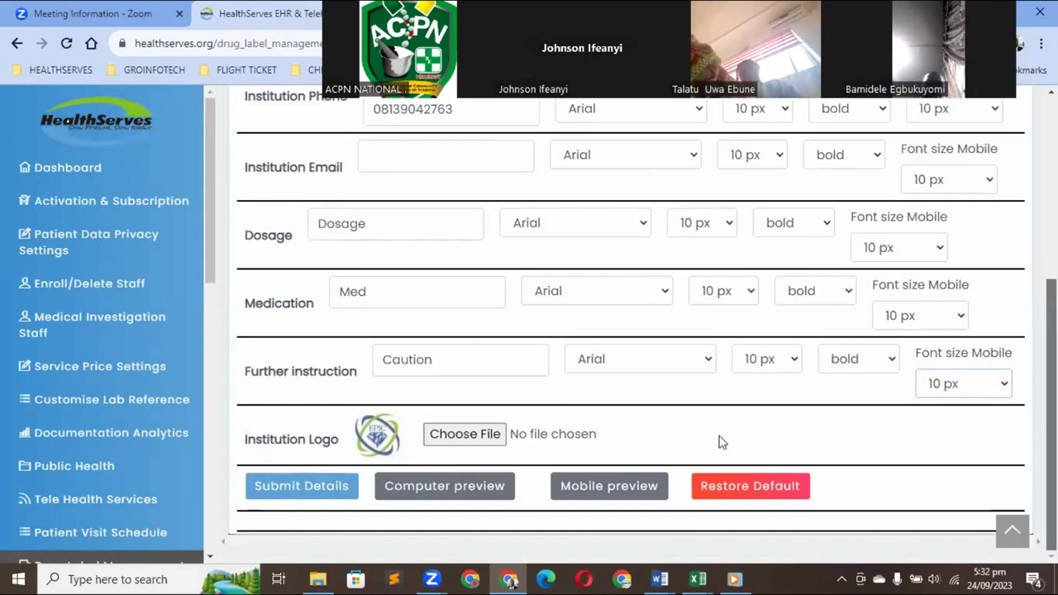
click(312, 490)
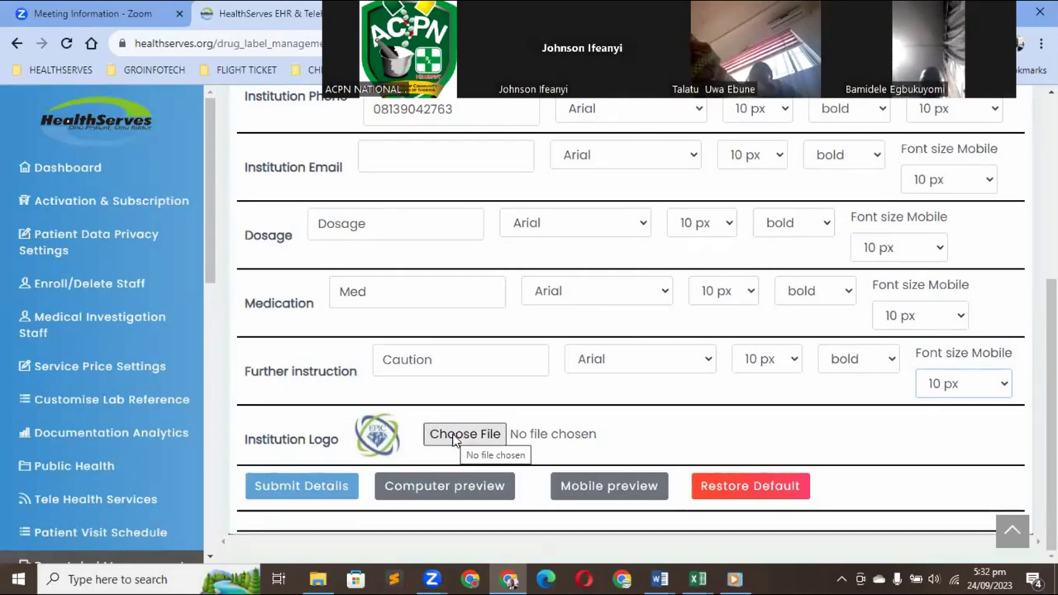
Submit the label settings without choosing a new institution logo file
click(454, 440)
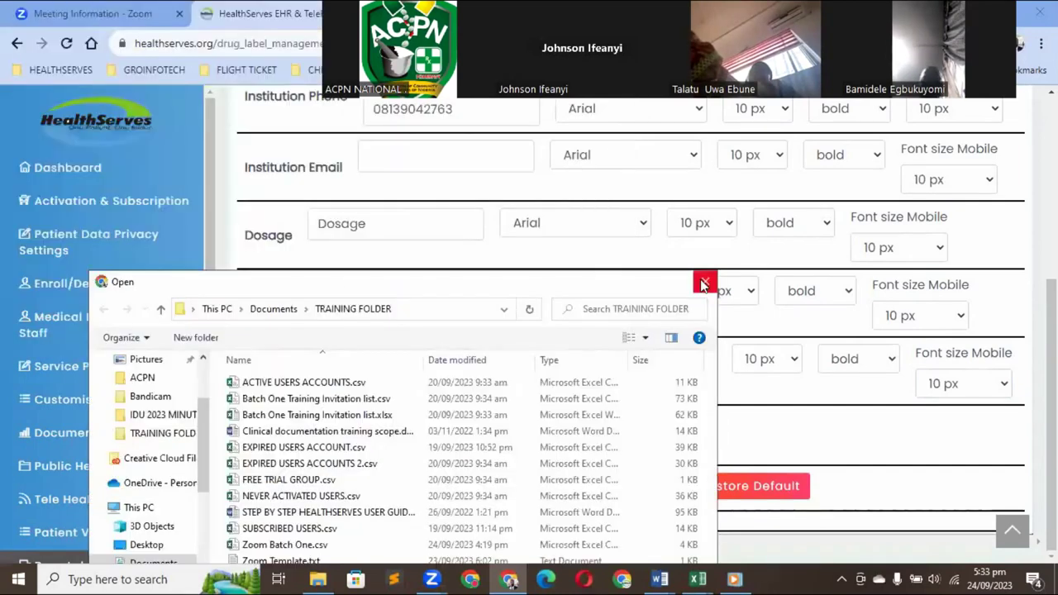
click(702, 283)
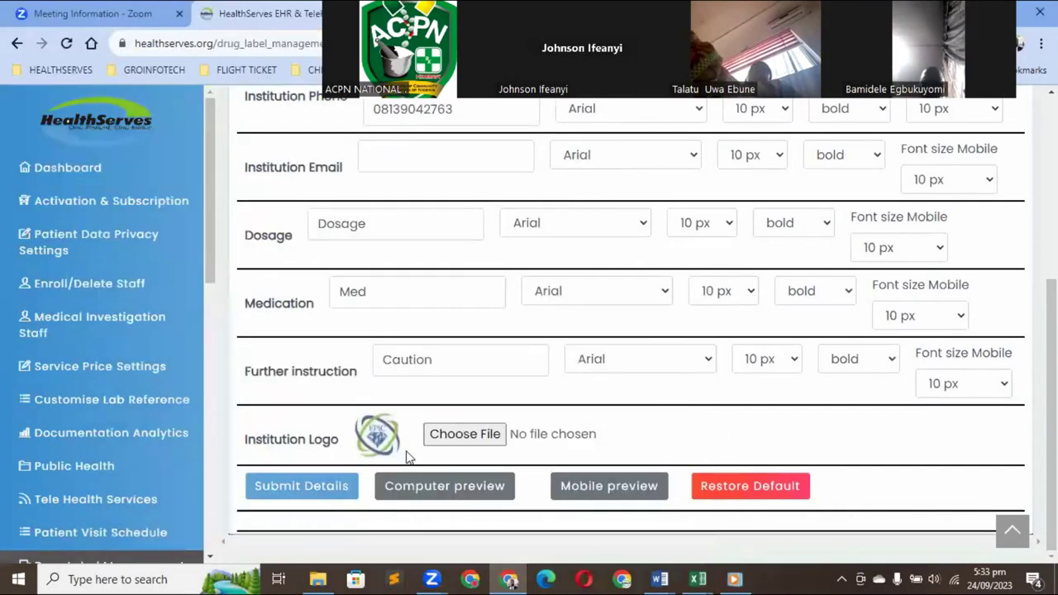
click(286, 488)
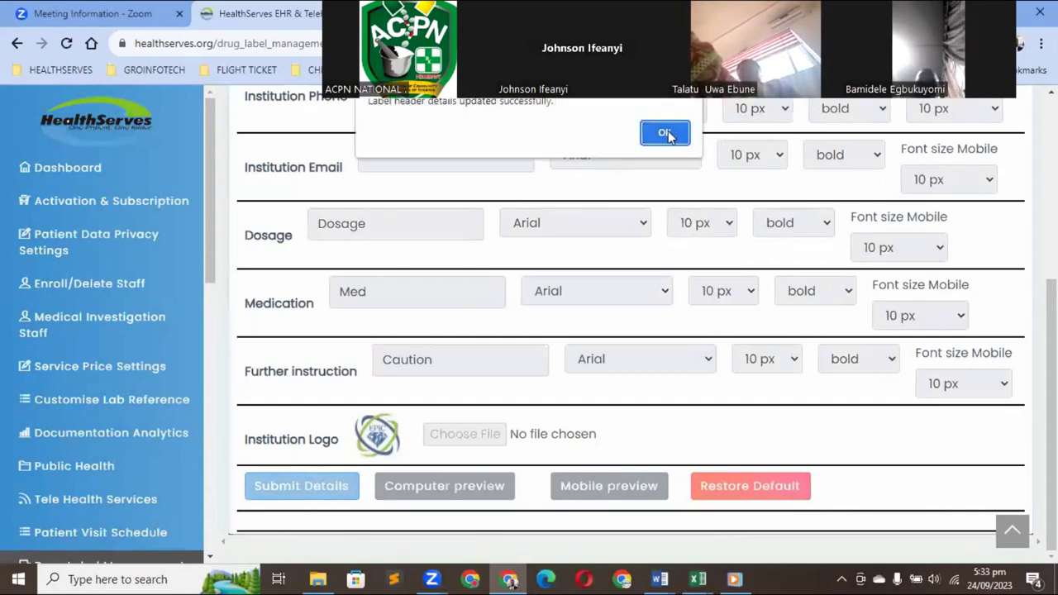
Dismiss the header-details-updated alert and scroll down to the action buttons
click(666, 133)
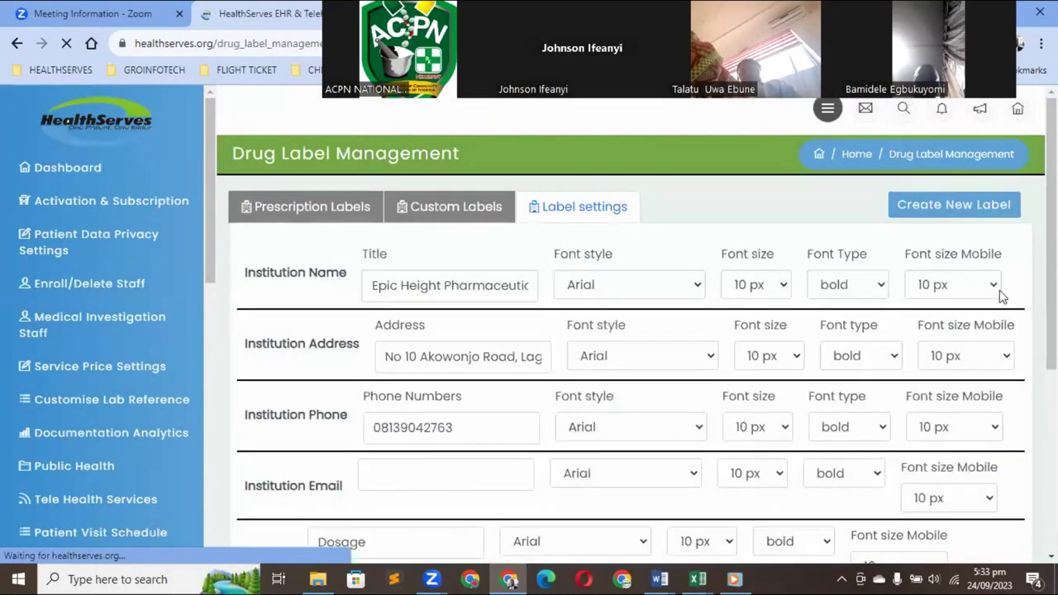
scroll(628, 319, down, 4)
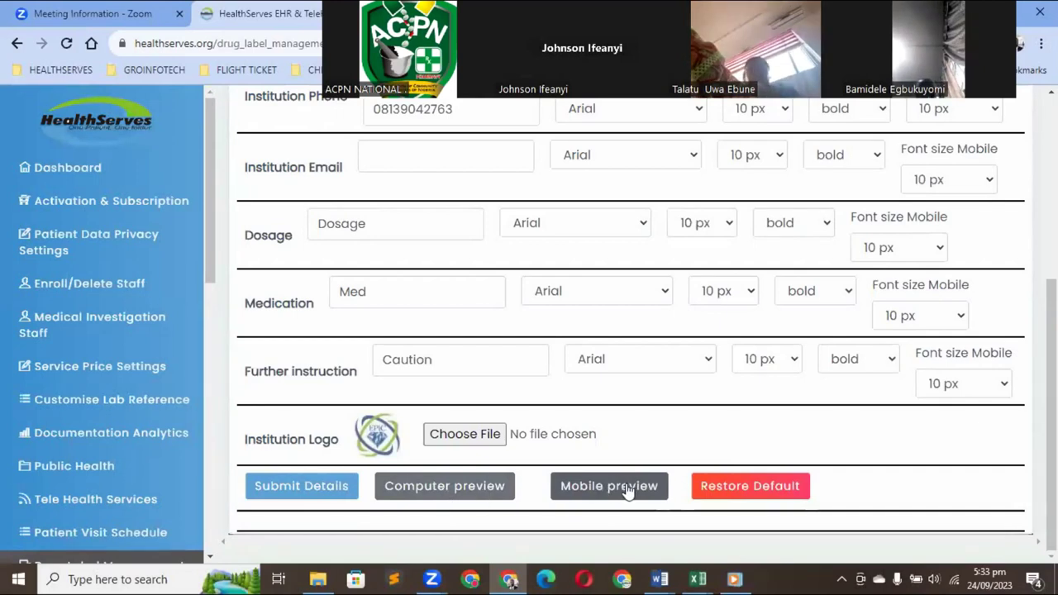
Show the computer print preview of the drug label without printing, highlighting the Discard After date
click(462, 490)
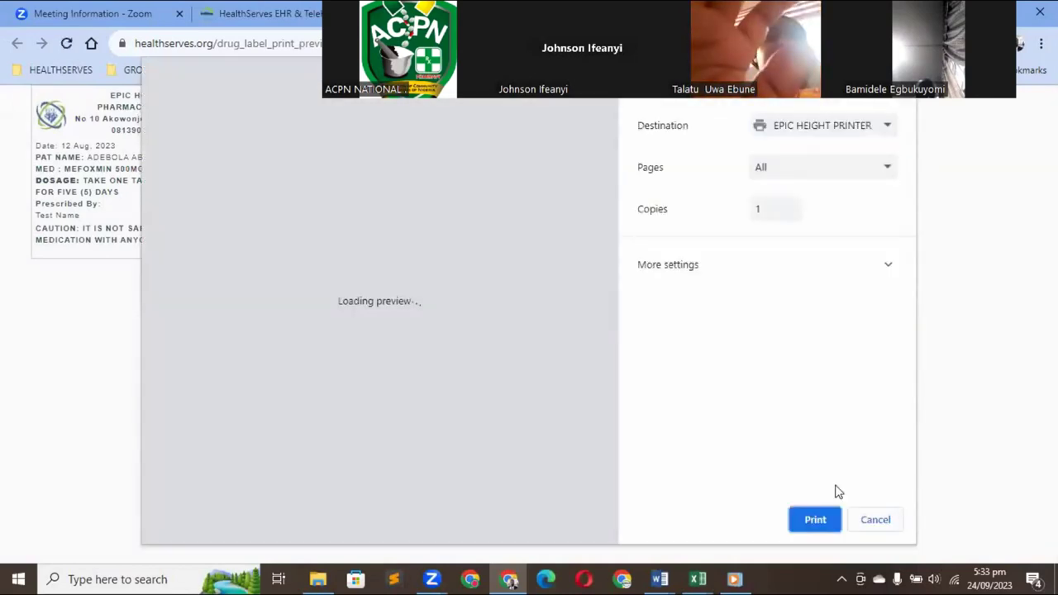
key(Escape)
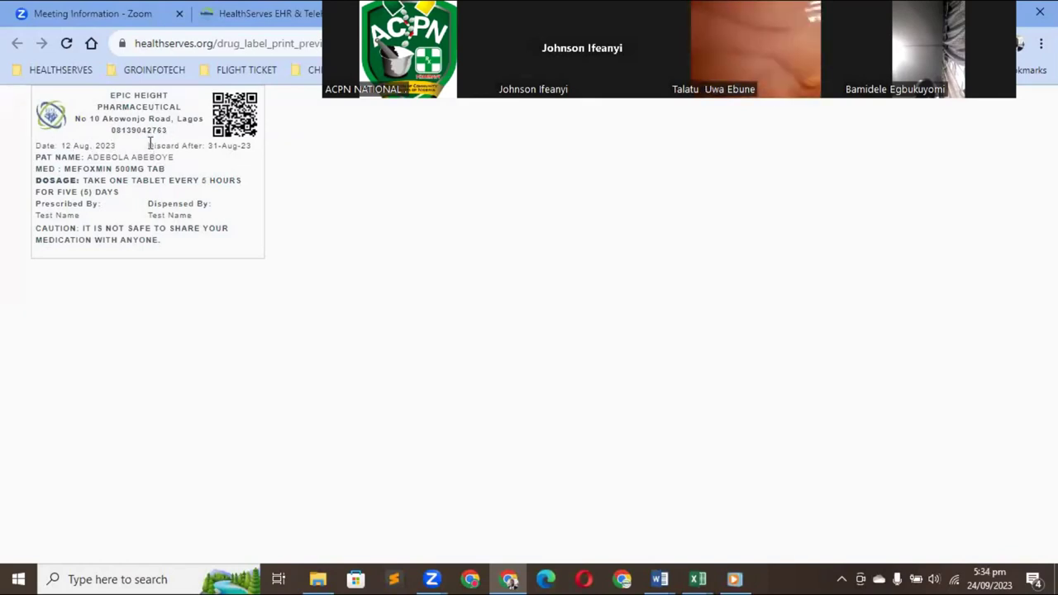
drag(148, 144, 253, 144)
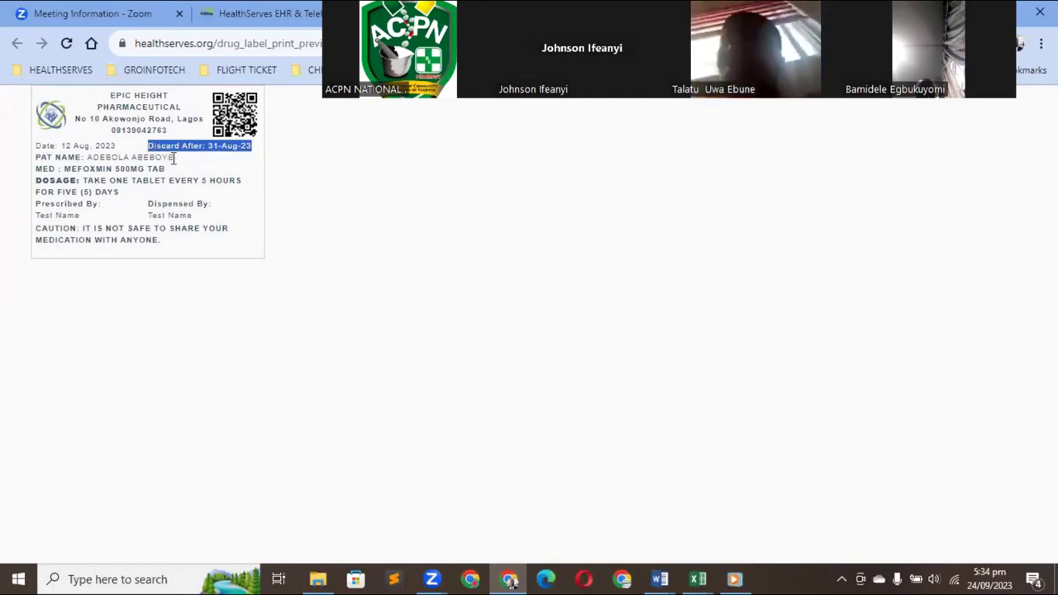
Highlight the patient name, medication line, dosage instructions and Dispensed By entry on the label
triple_click(91, 157)
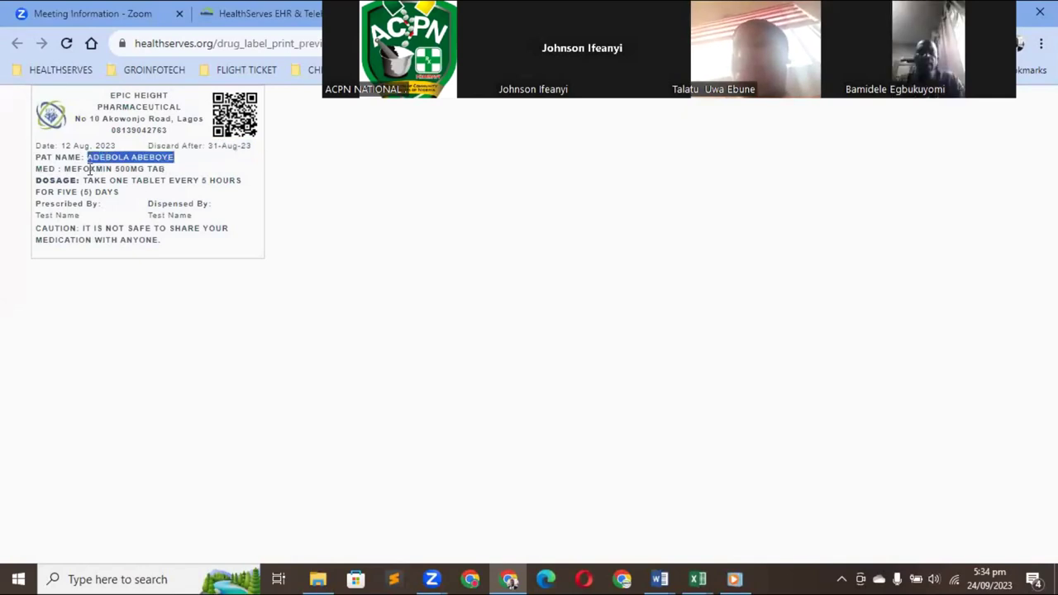
drag(165, 169, 64, 169)
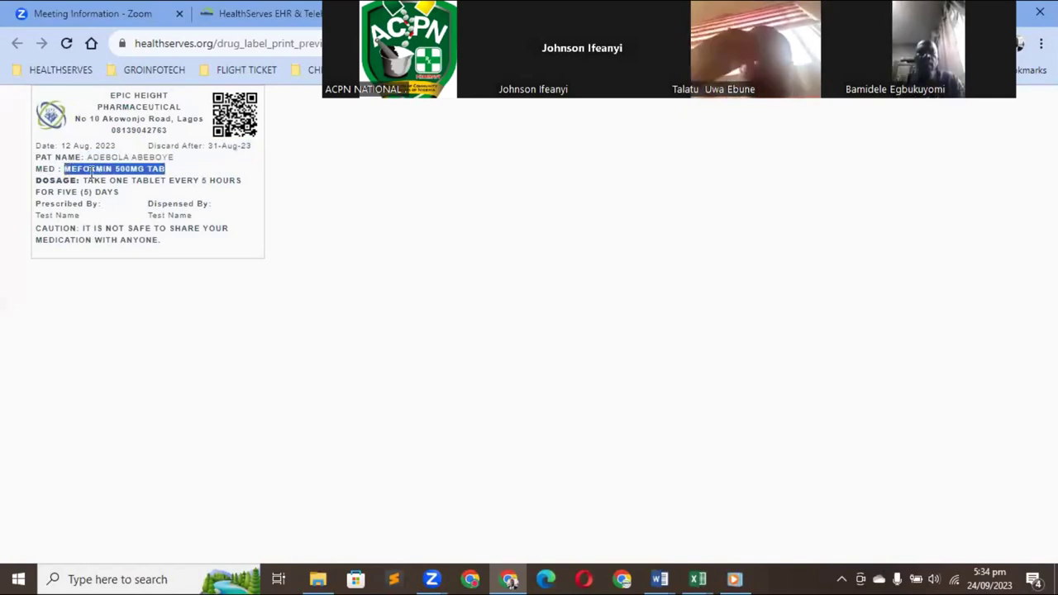
click(82, 180)
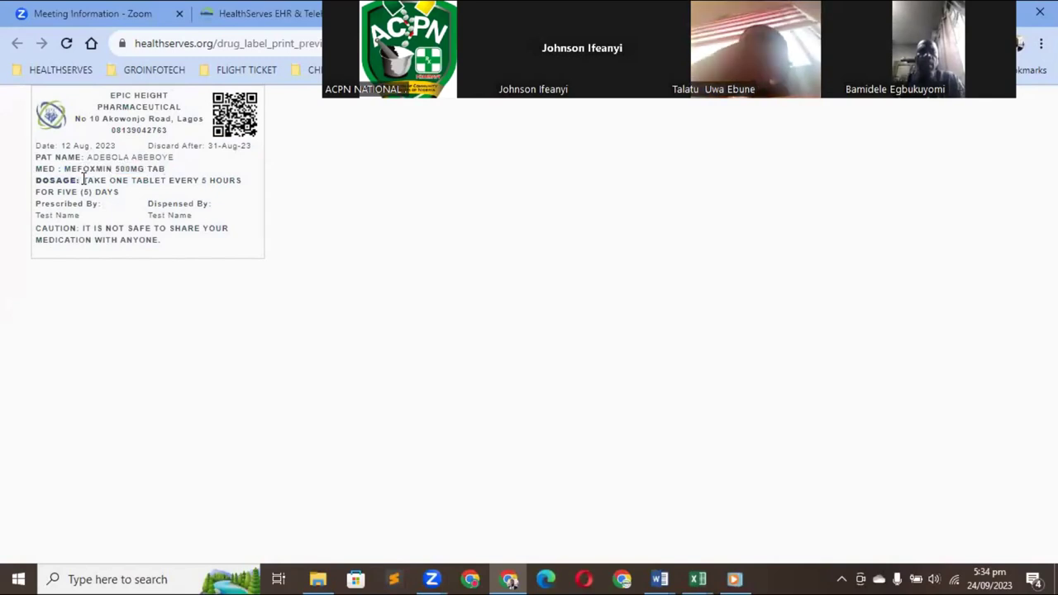
drag(114, 188, 114, 192)
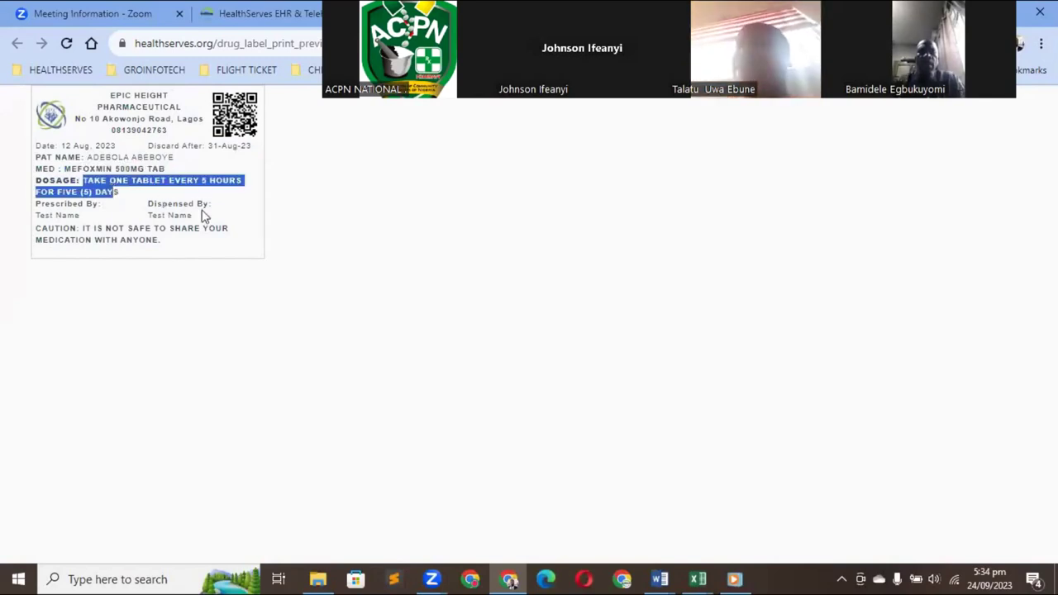
drag(195, 216, 148, 205)
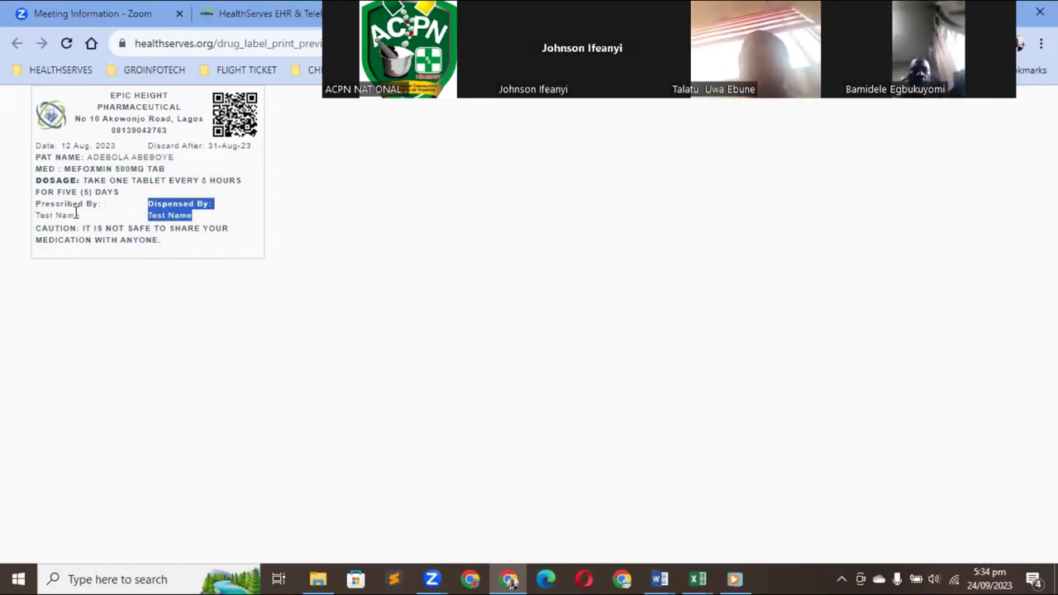
mouse_move(79, 214)
mouse_down()
mouse_move(28, 212)
mouse_move(72, 216)
mouse_up()
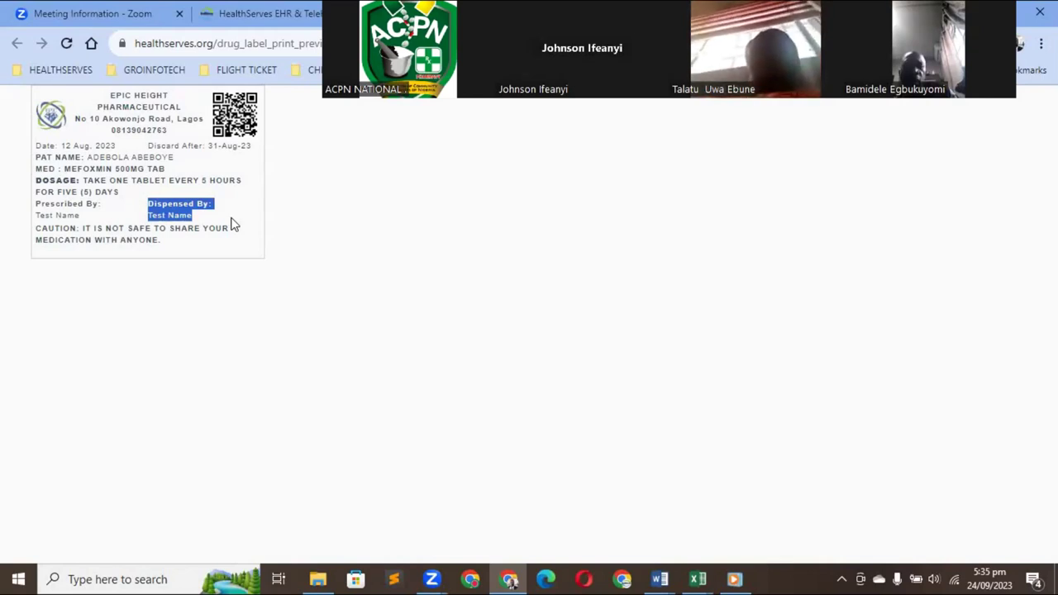
Return to the Drug Label Management tab and scroll to the top of the label settings
click(269, 14)
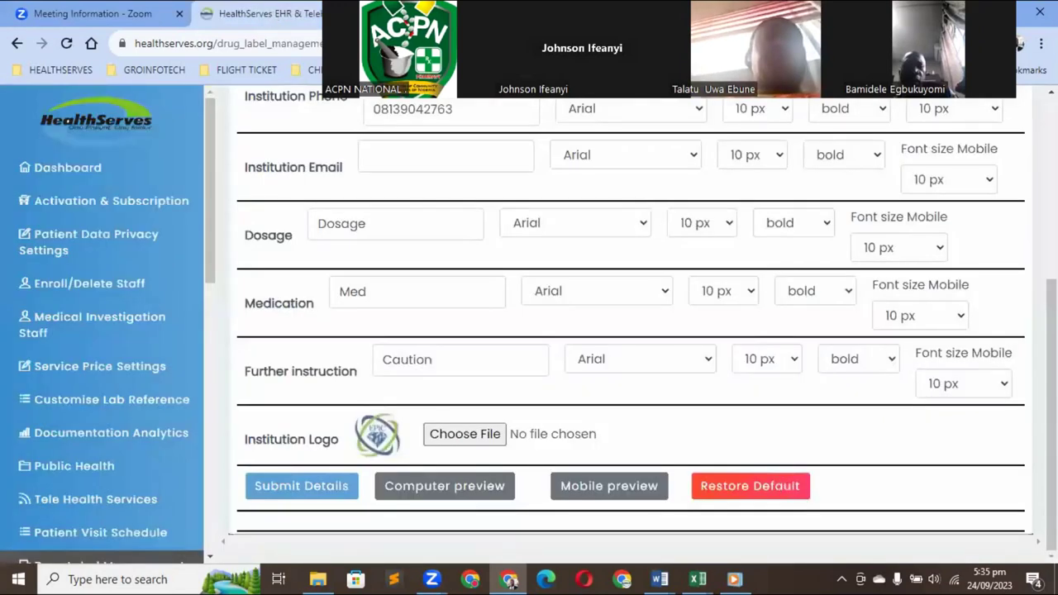
scroll(1051, 413, up, 4)
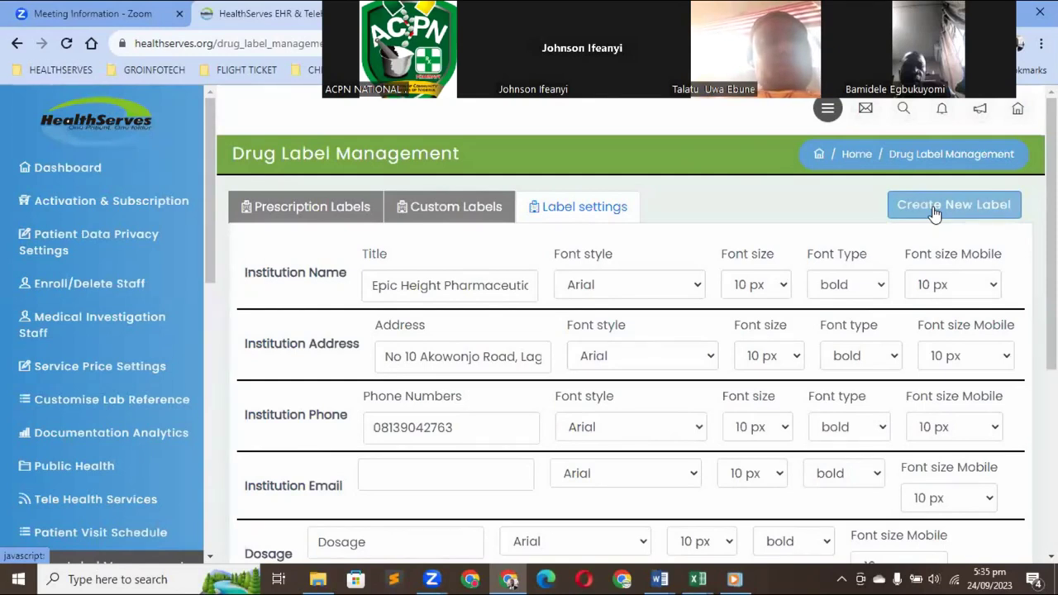
Start a new medicine label, enter the patient's name and choose Cataflam 50mg tab
click(956, 203)
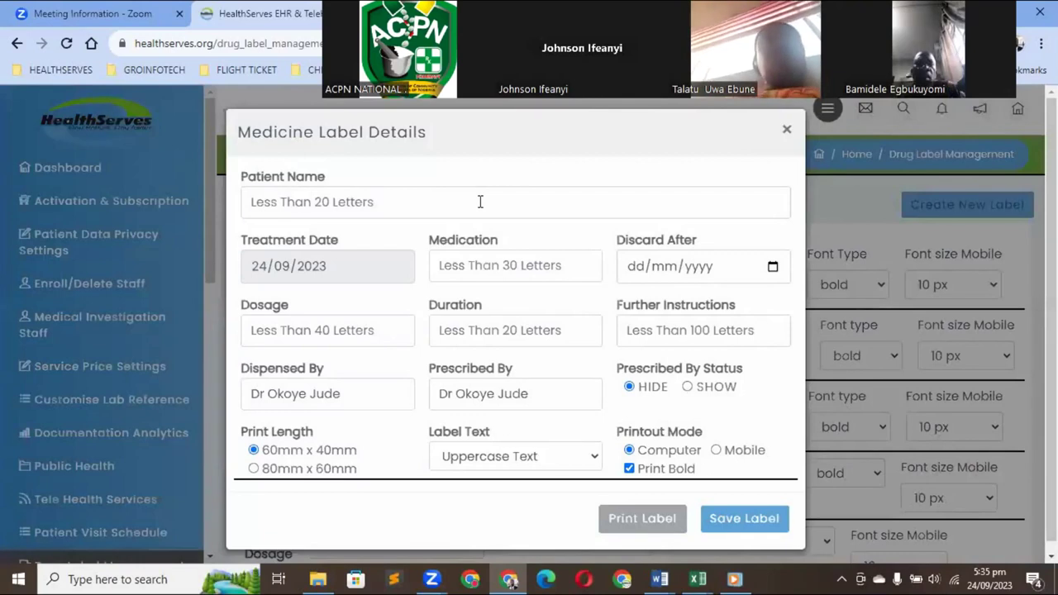
click(479, 202)
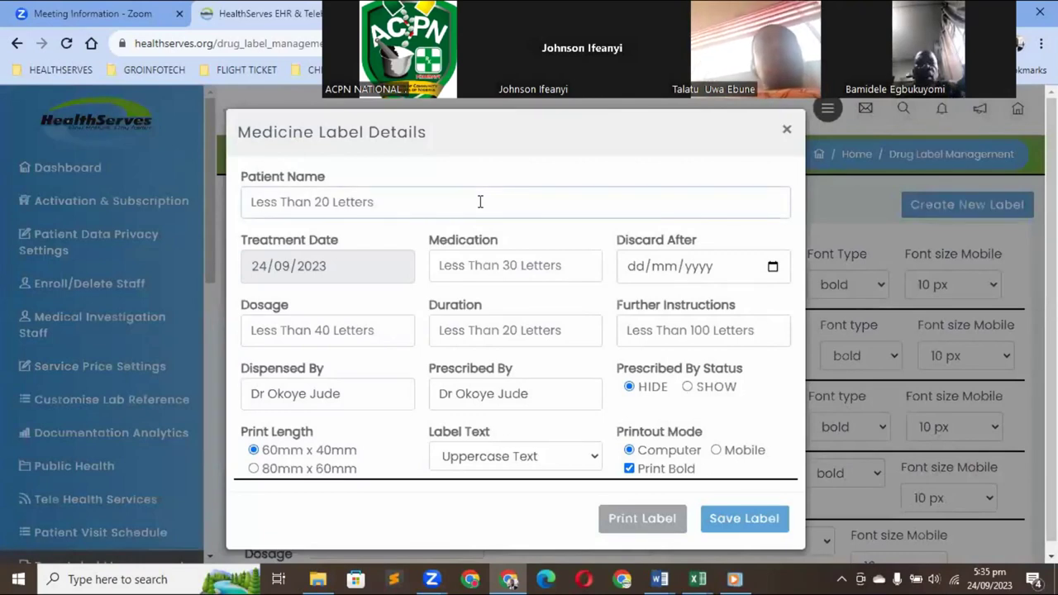
text(Mr John)
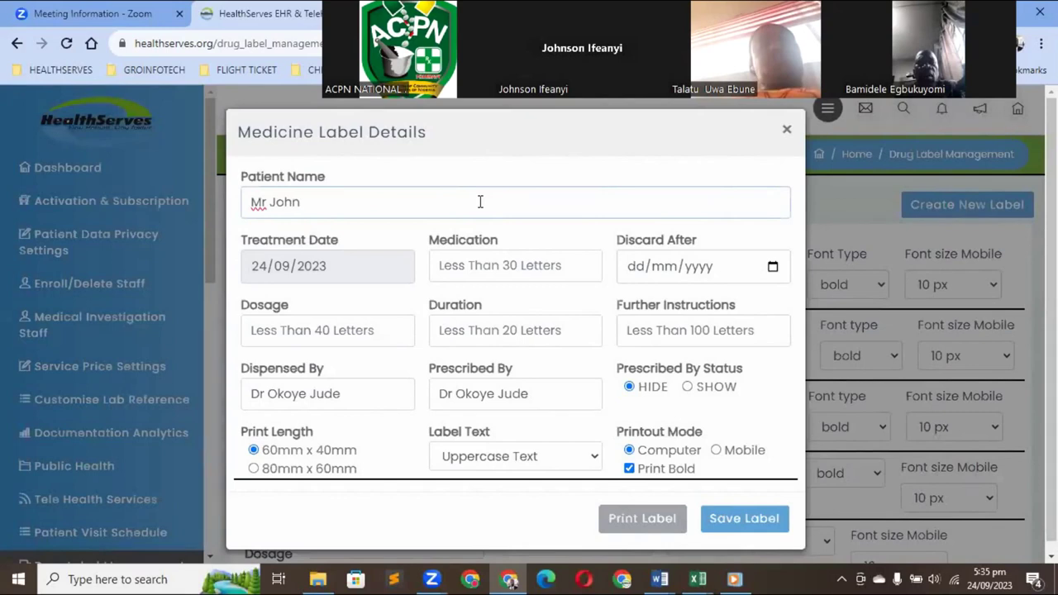
click(467, 264)
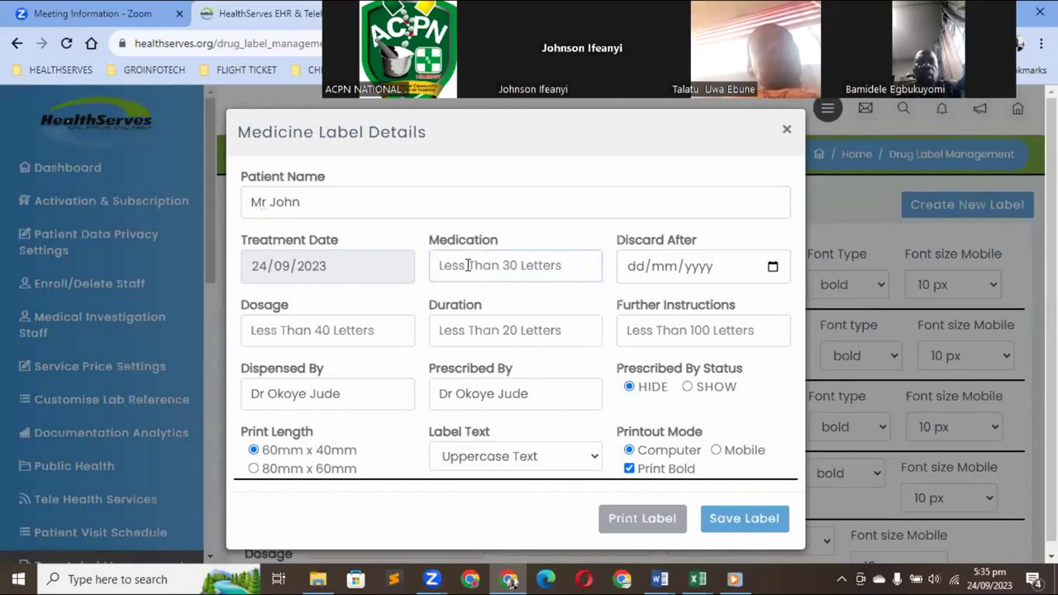
text(catc)
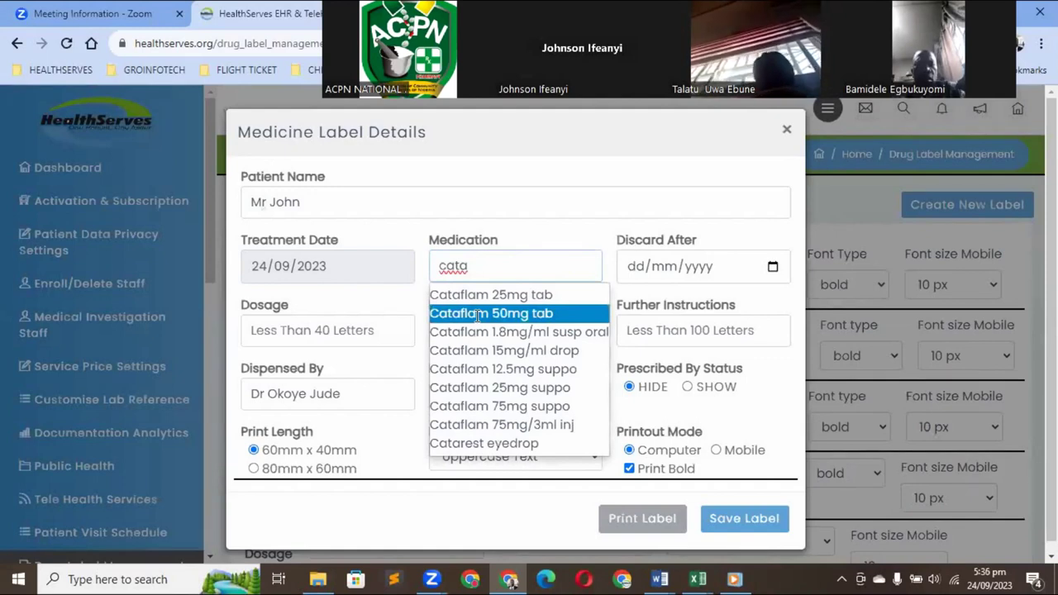
click(477, 315)
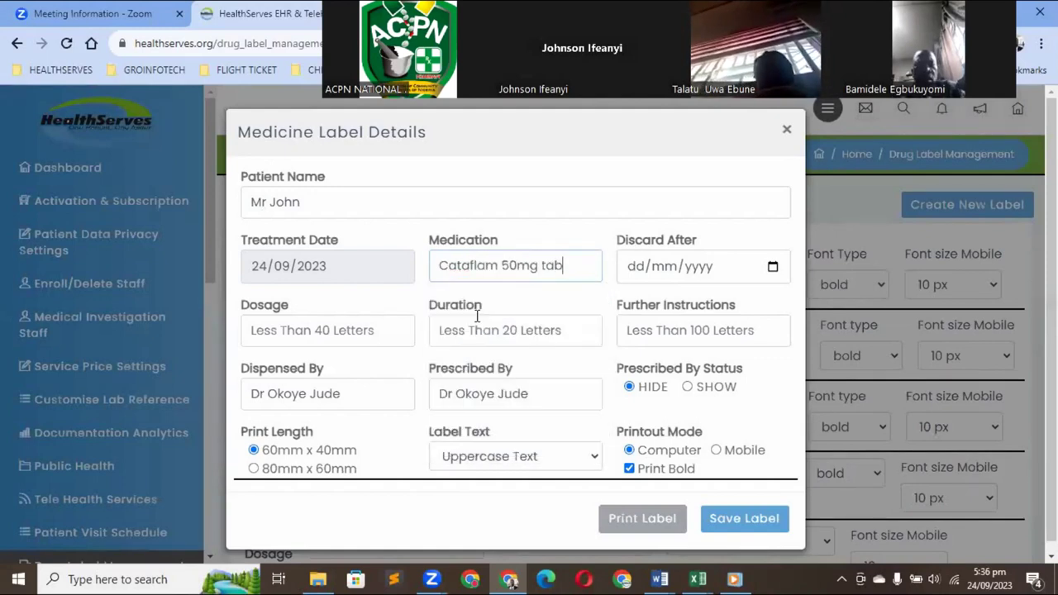
Set dosage to one tablet every 12 hours, for five (5) days, taken by mouth after a meal
click(334, 330)
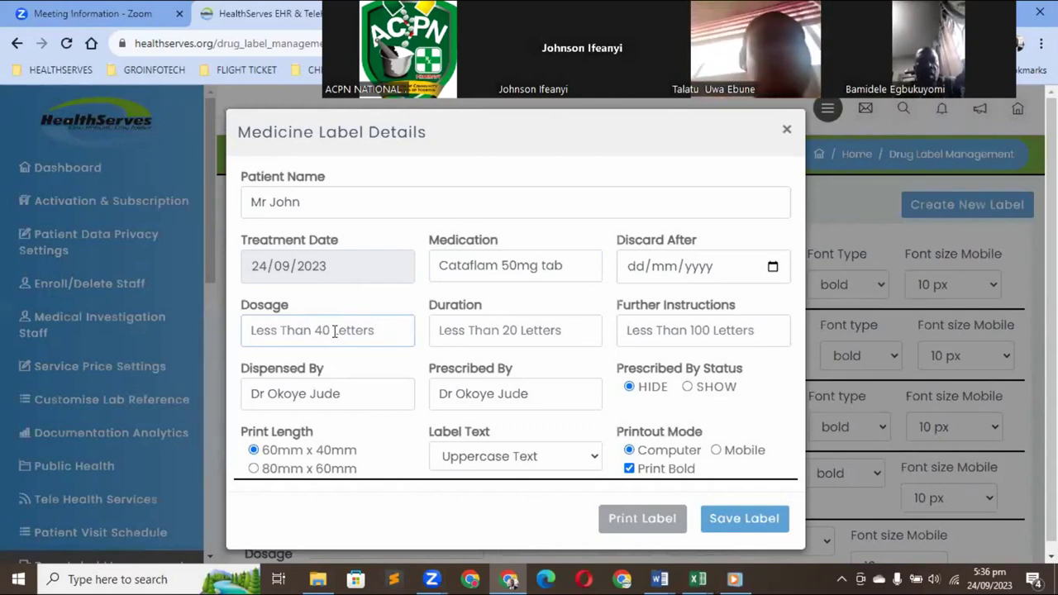
text(one)
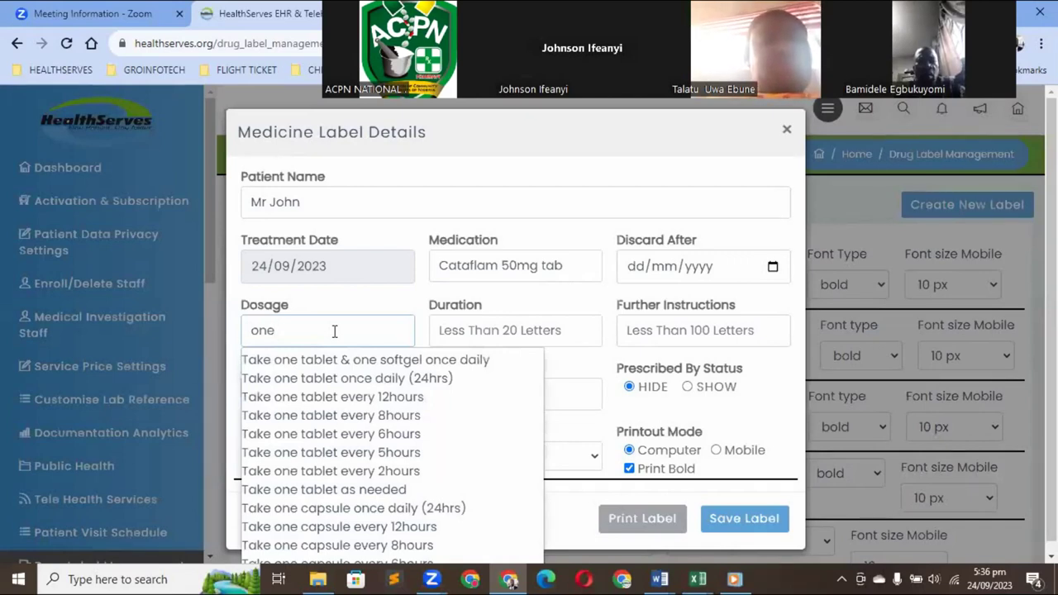
click(329, 398)
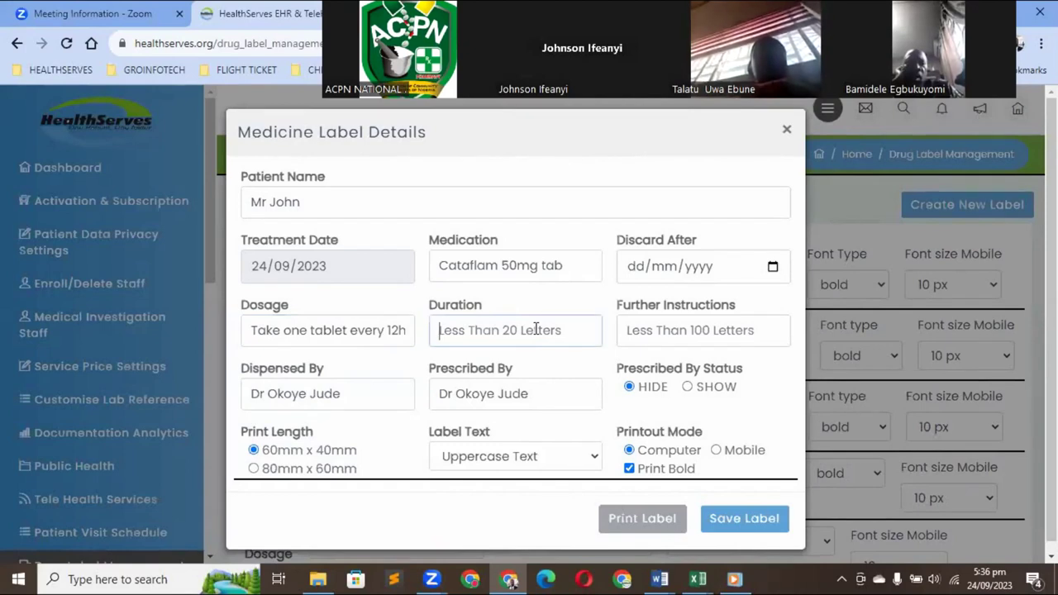
text(five)
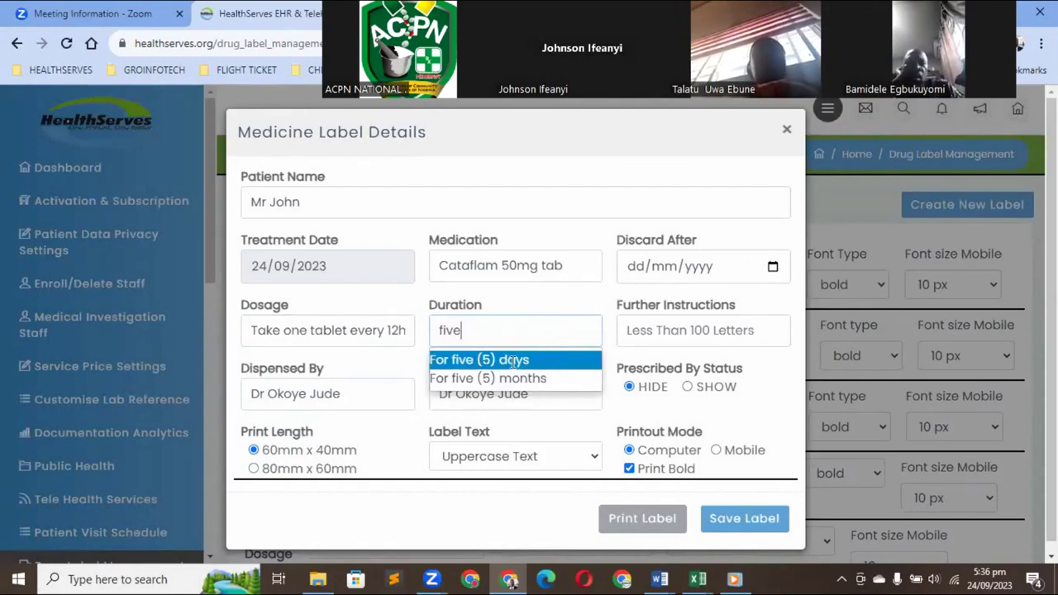
click(512, 361)
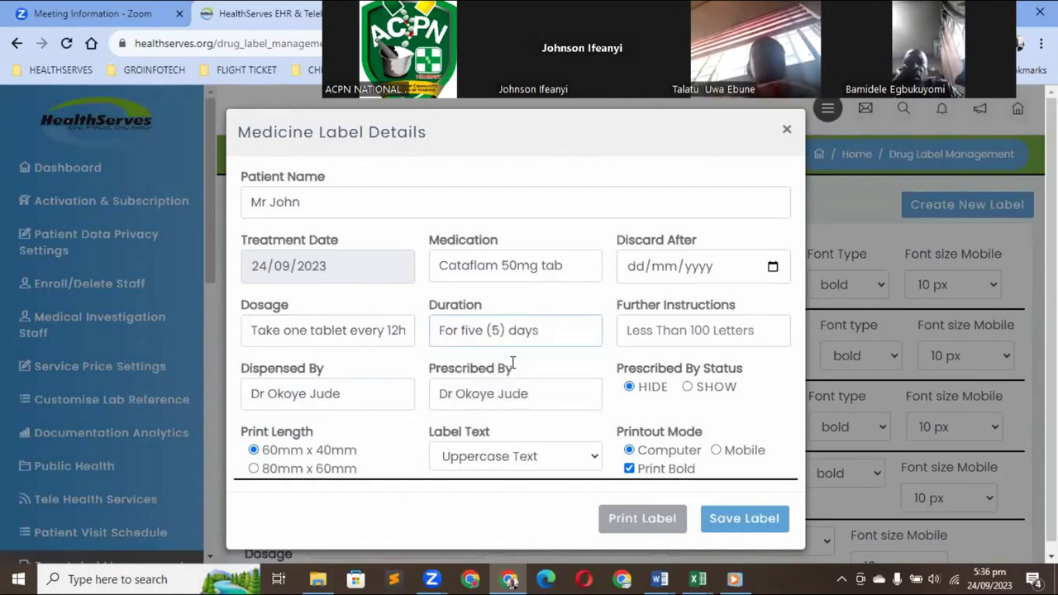
click(635, 332)
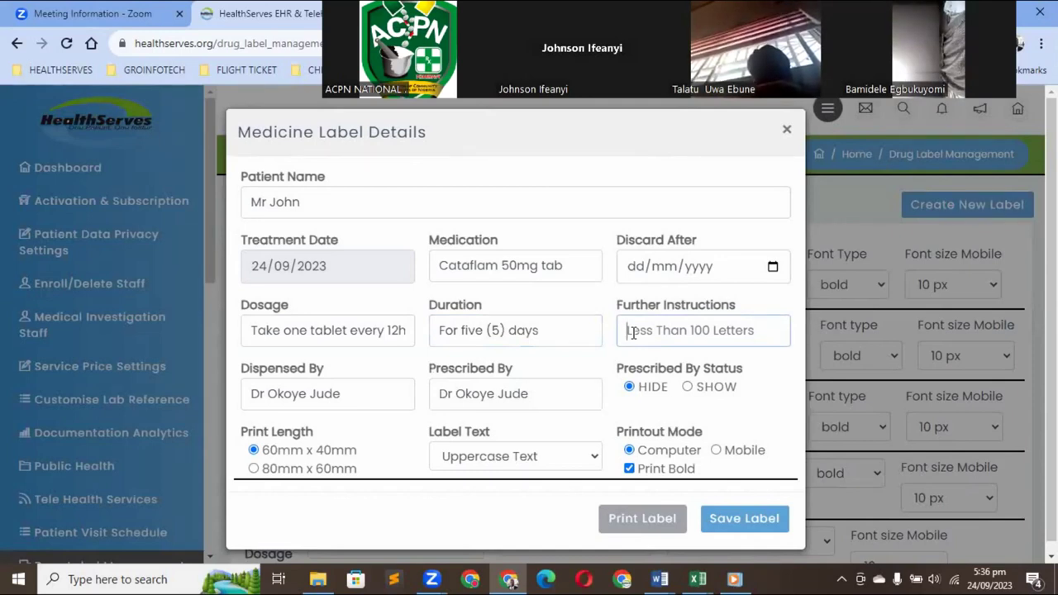
text(meal)
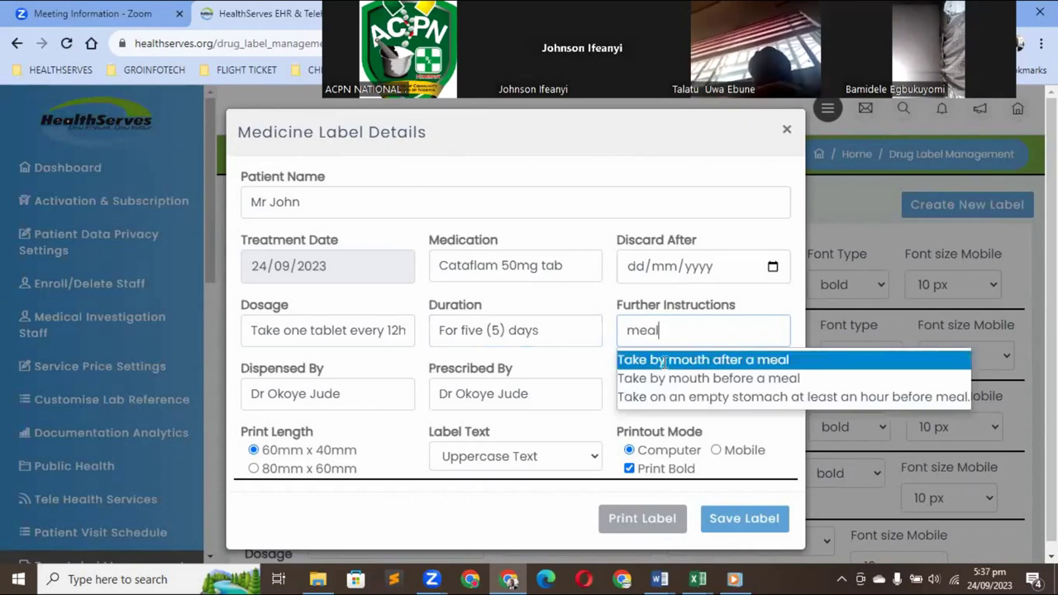
click(663, 362)
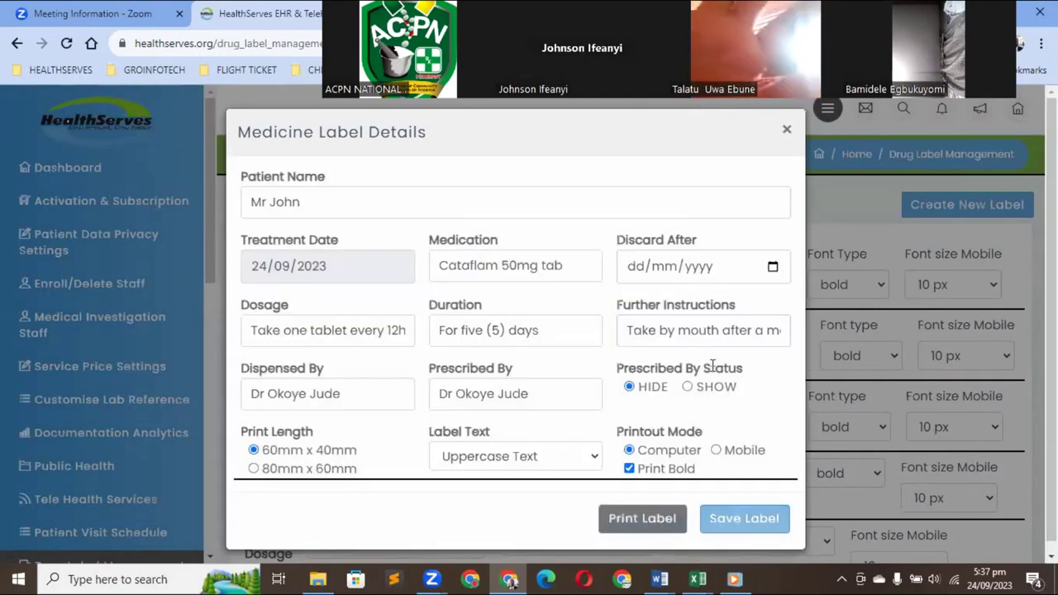
Send the new Cataflam label to print, then dismiss the print preview
click(631, 525)
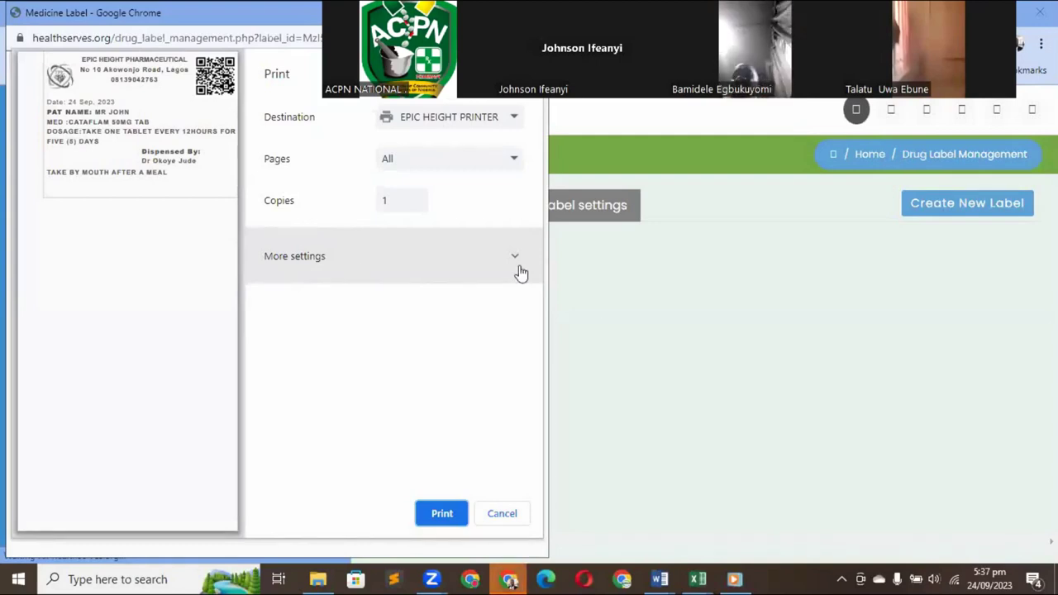
key(Escape)
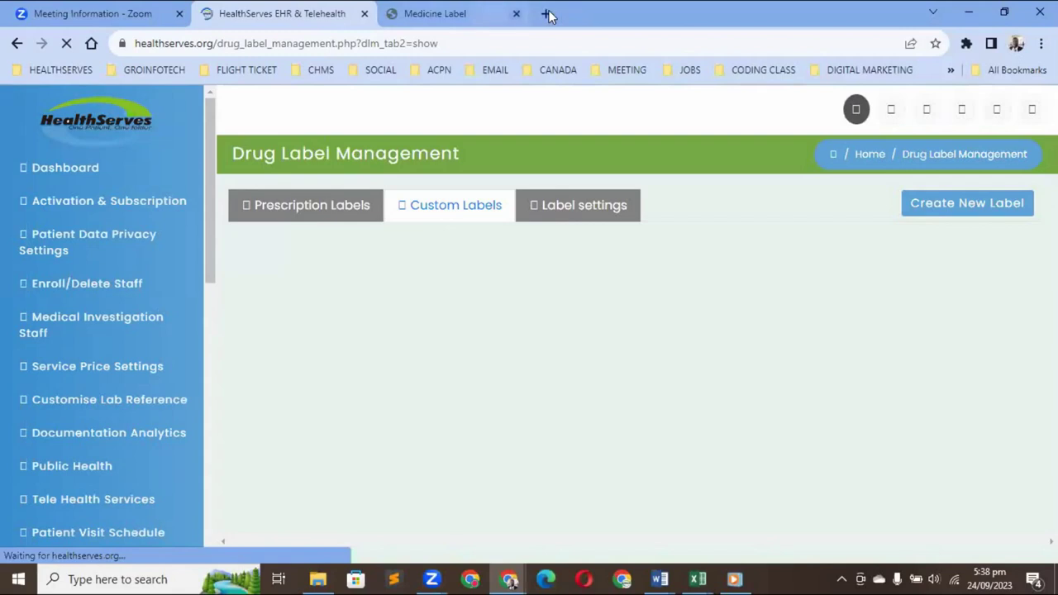
Close the leftover Medicine Label tab and window, then bring up the Custom Labels list
click(551, 14)
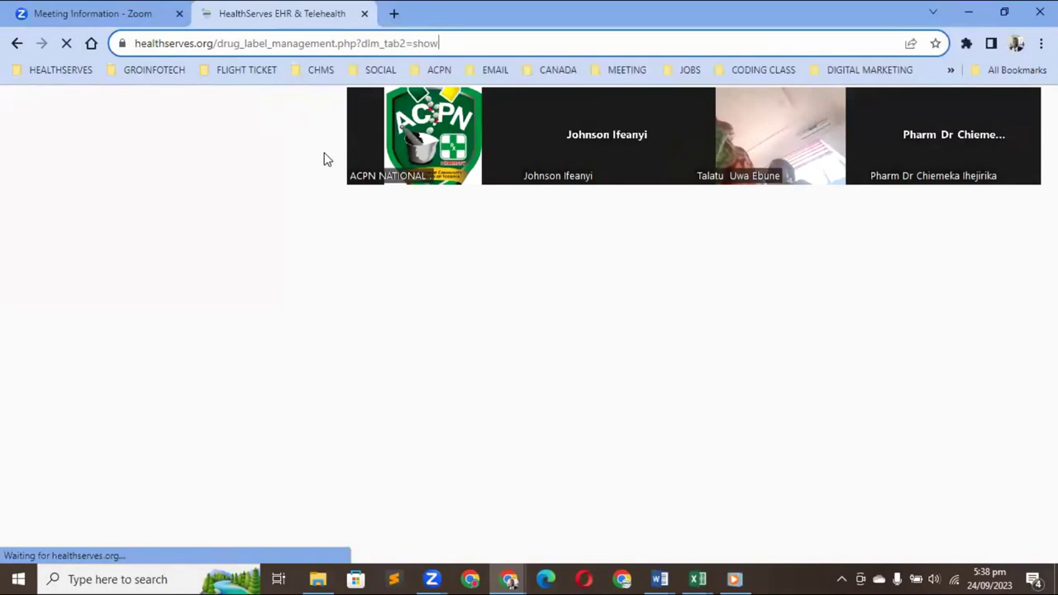
click(351, 41)
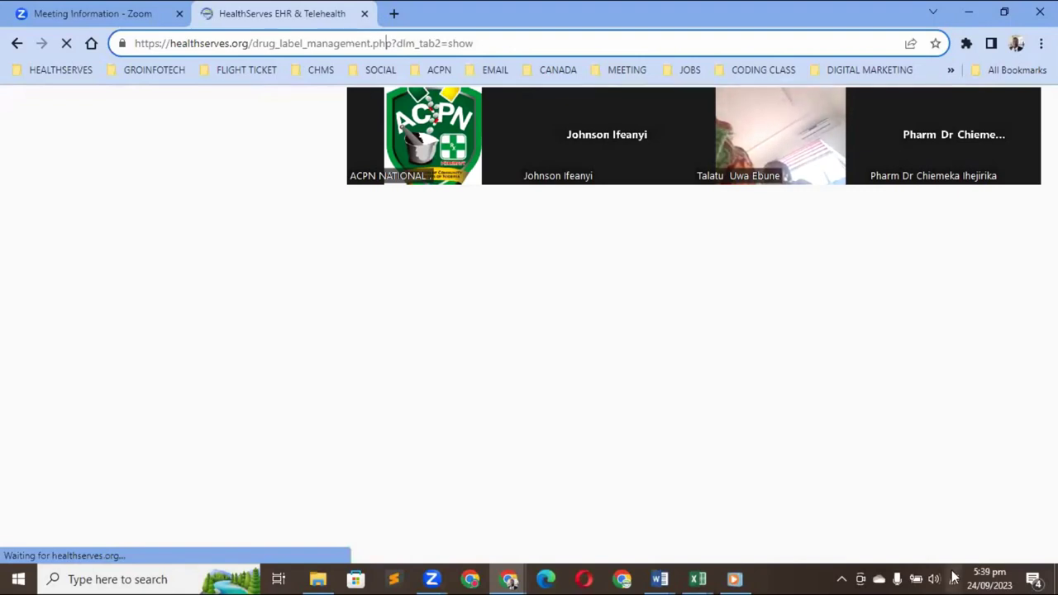
mouse_move(953, 577)
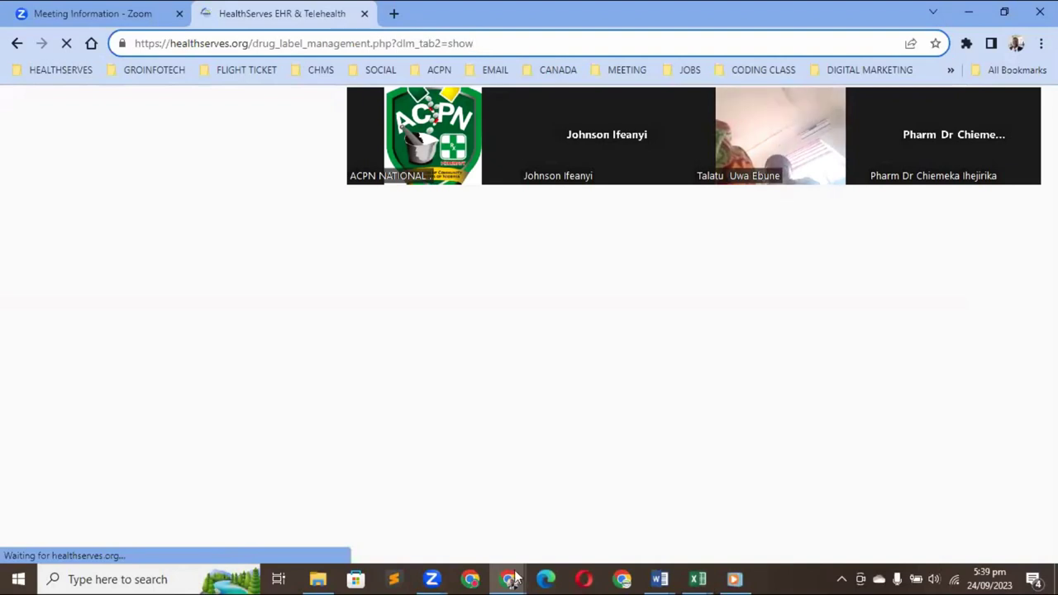
mouse_move(514, 578)
click(625, 464)
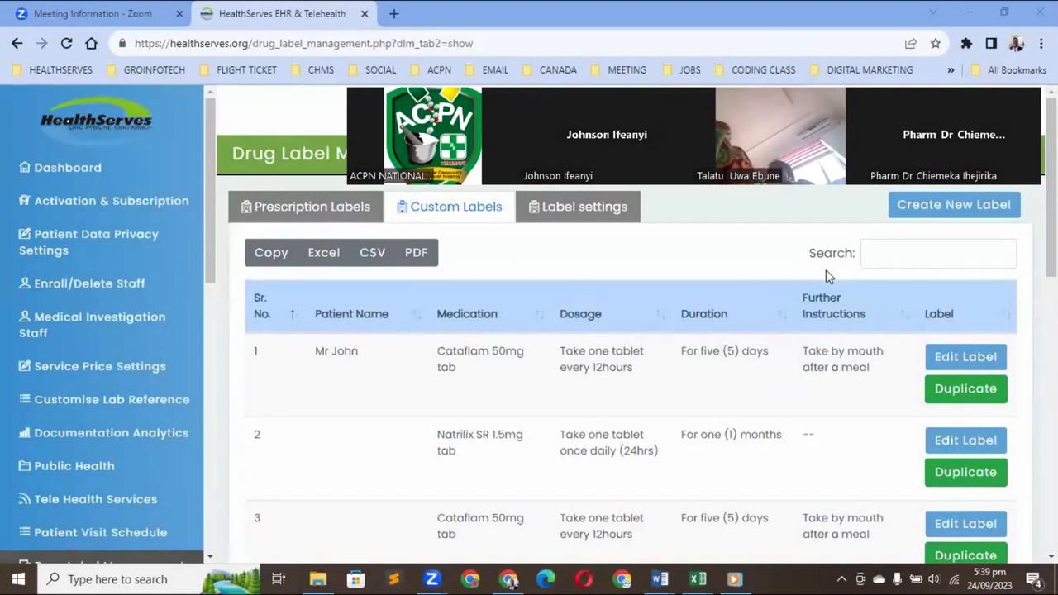
click(938, 364)
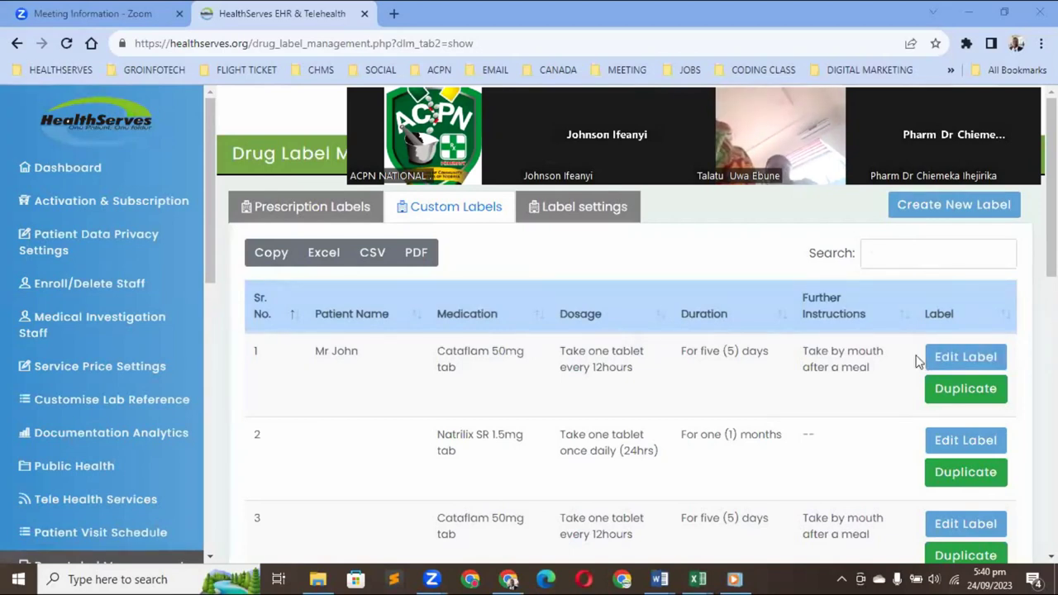
Duplicate the first Cataflam 50mg tab label and enter the new patient's name with a title
click(965, 389)
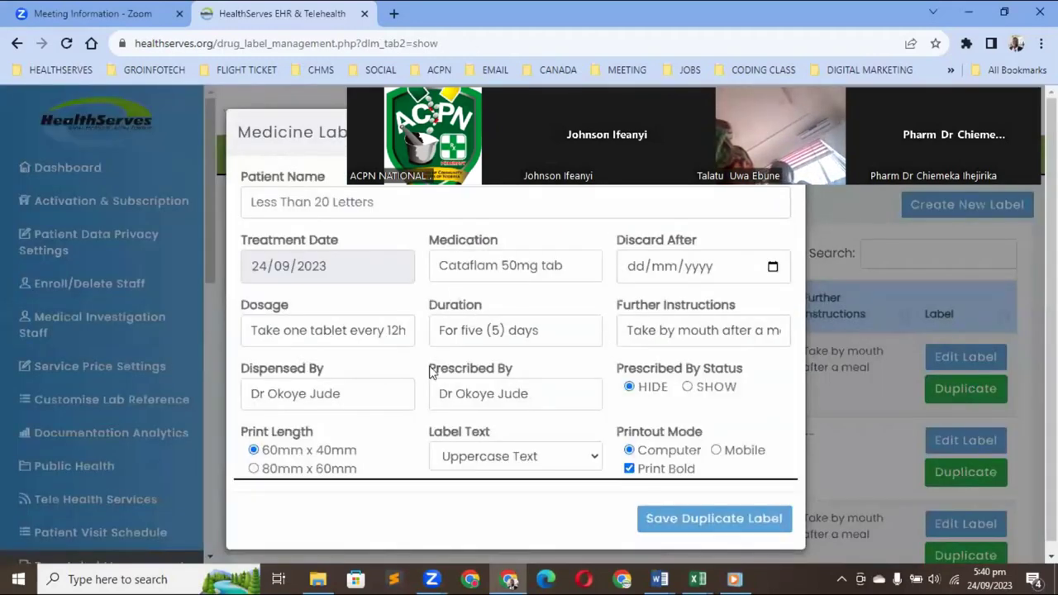
click(284, 198)
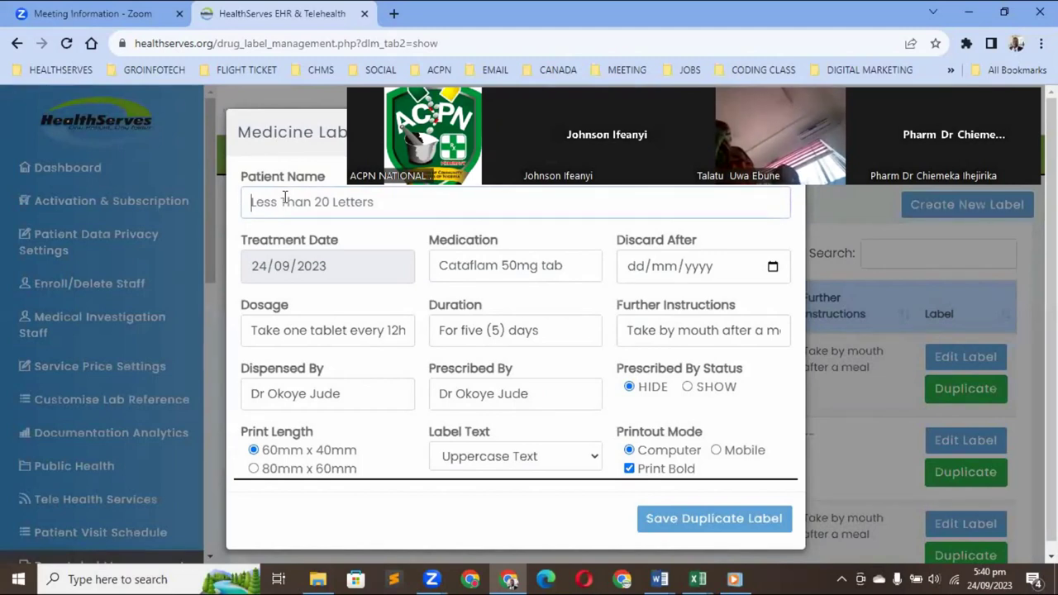
text(Biola)
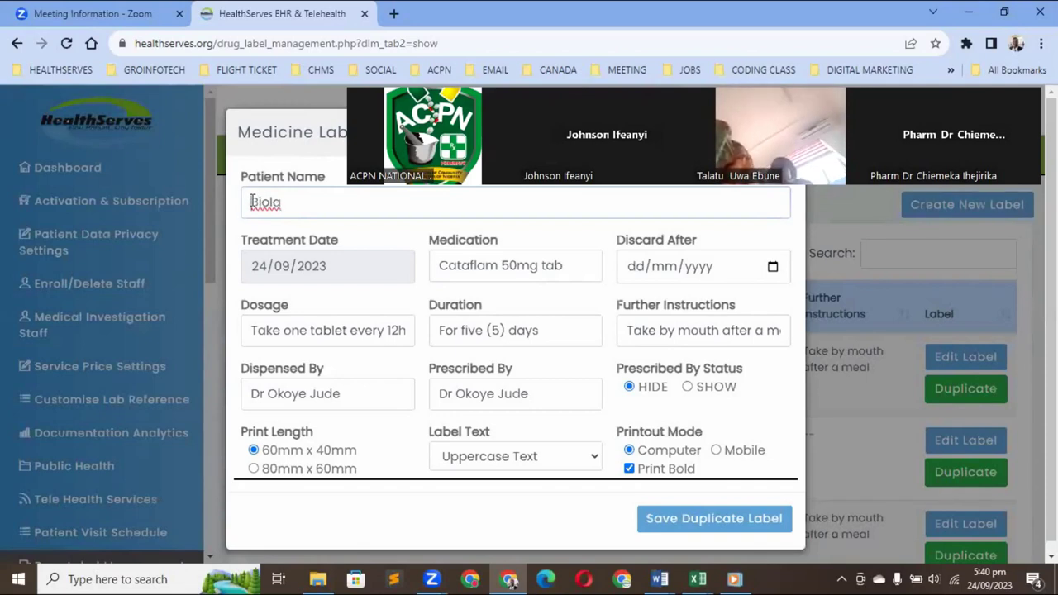
click(253, 201)
text(Mr )
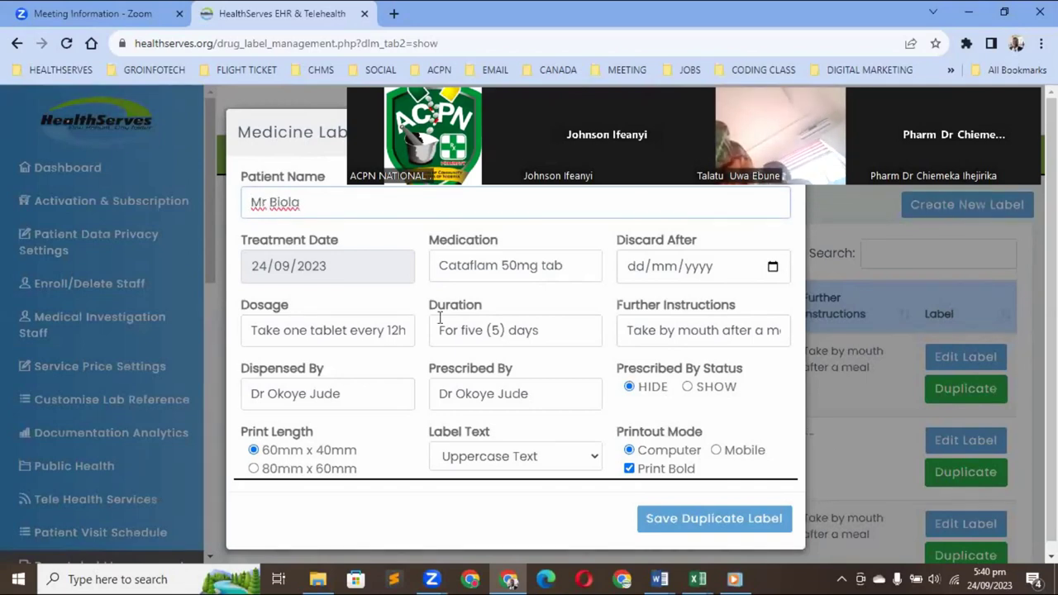
text(Ab)
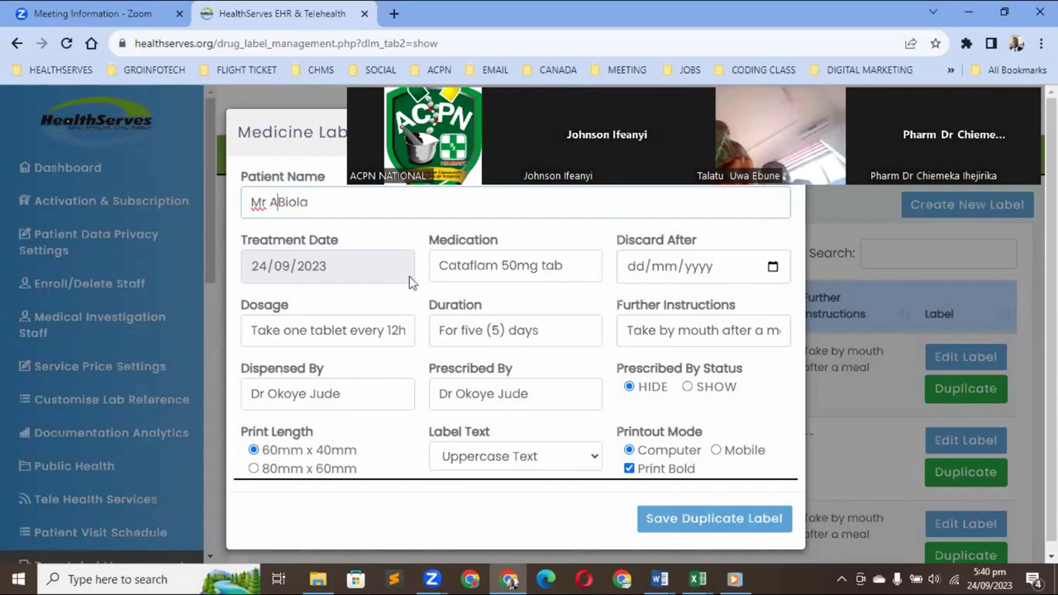
click(283, 201)
key(BackSpace)
text(b)
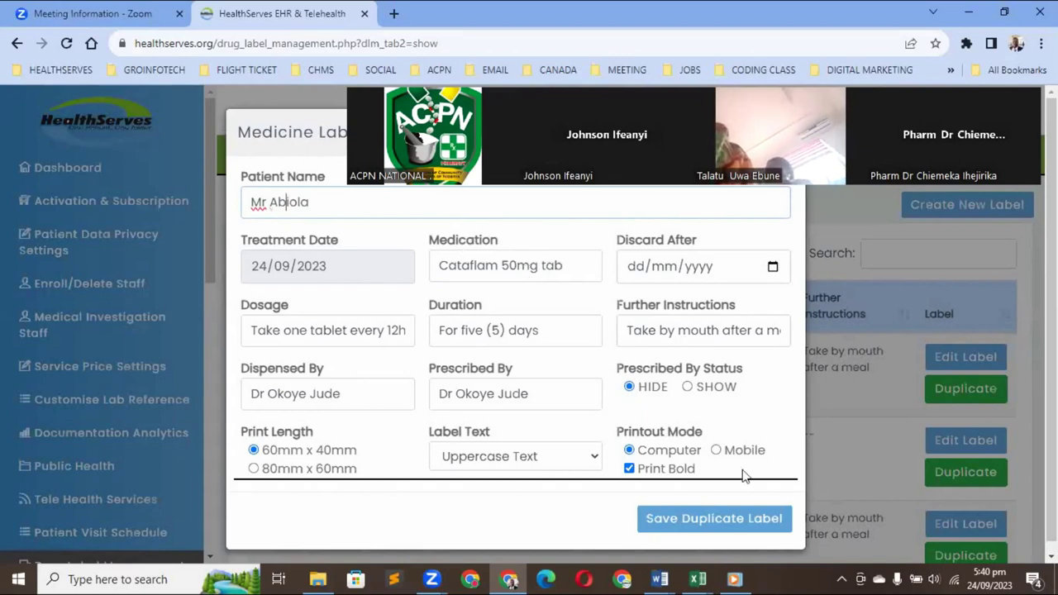
Save the duplicate label and confirm the 'duplicated successfully' alerts
key(Return)
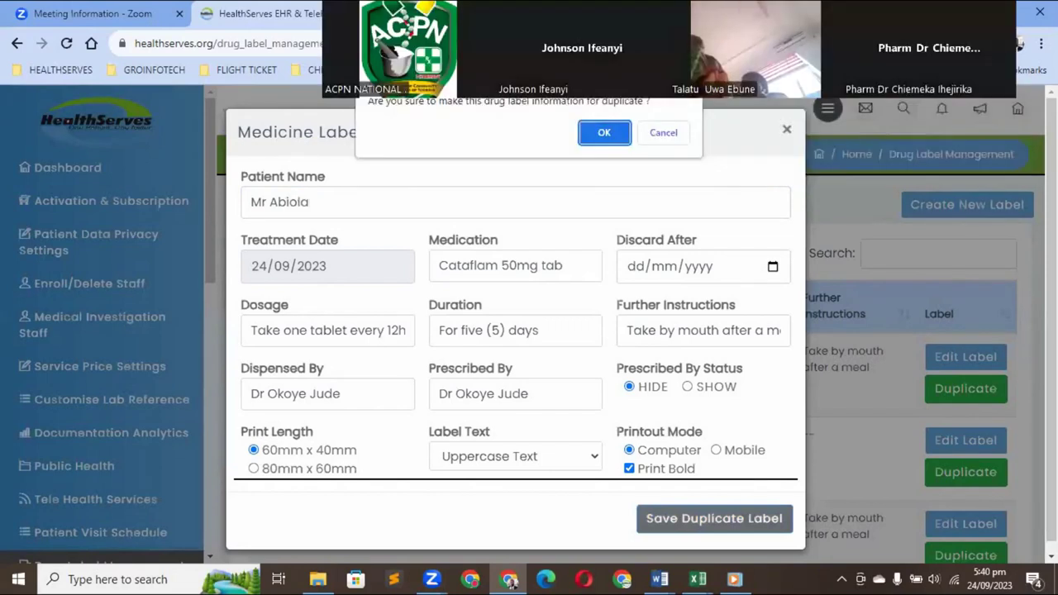
click(607, 135)
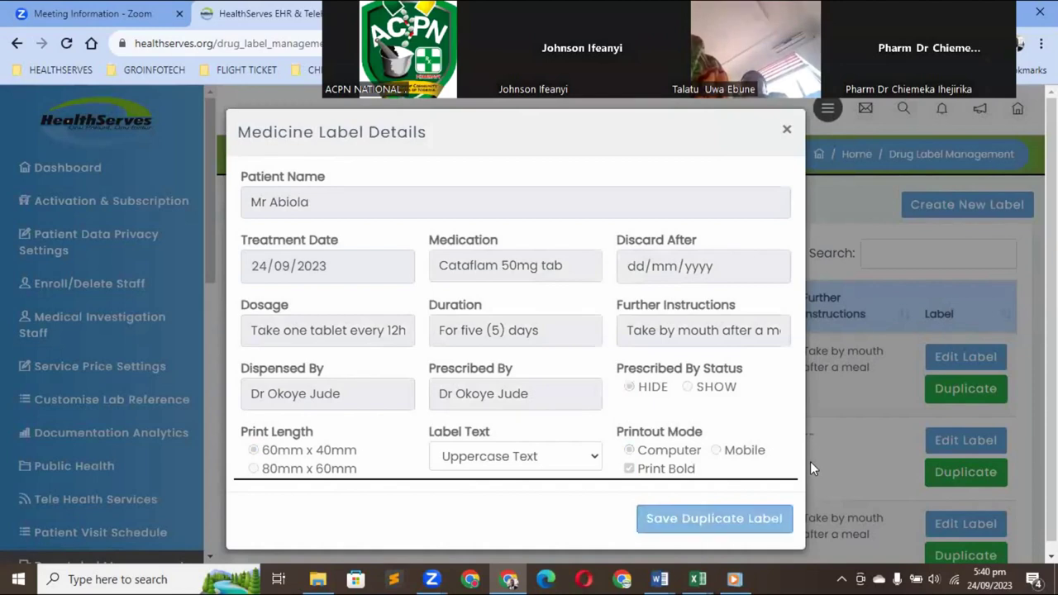
click(665, 519)
click(604, 137)
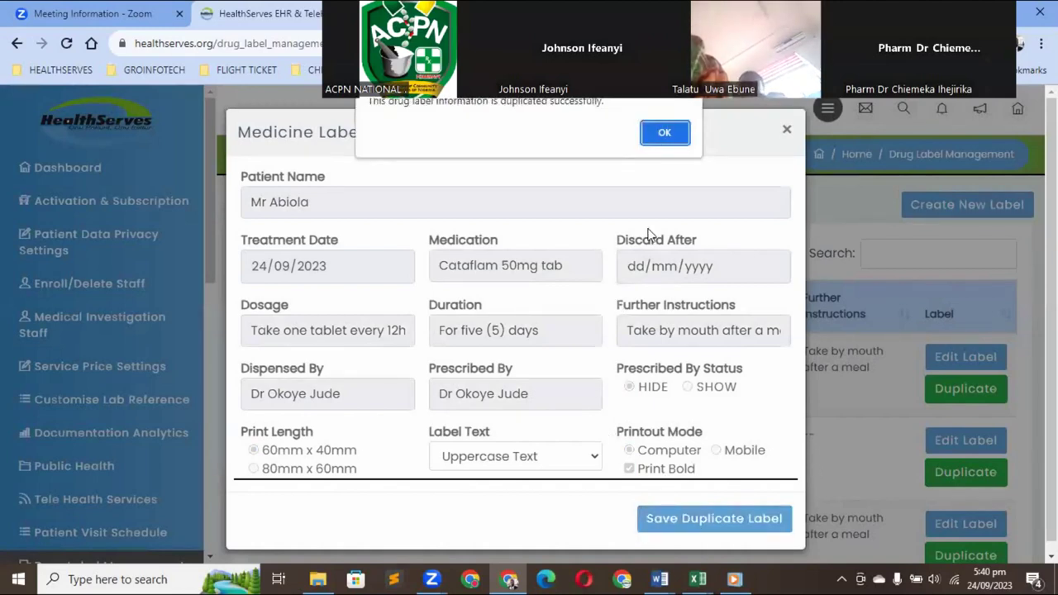
click(654, 140)
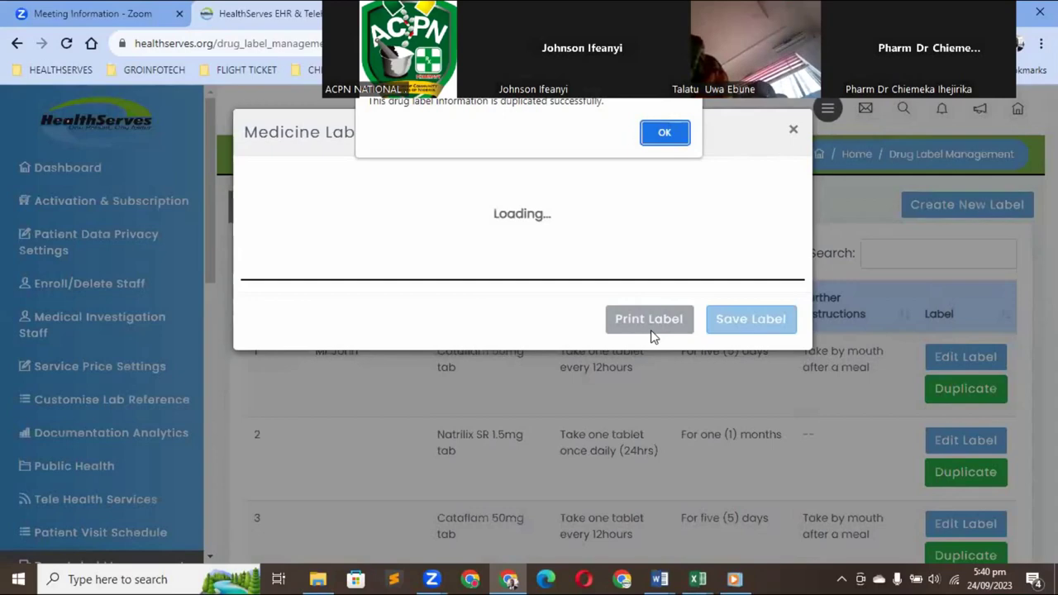
Dismiss the label duplication success message
click(666, 133)
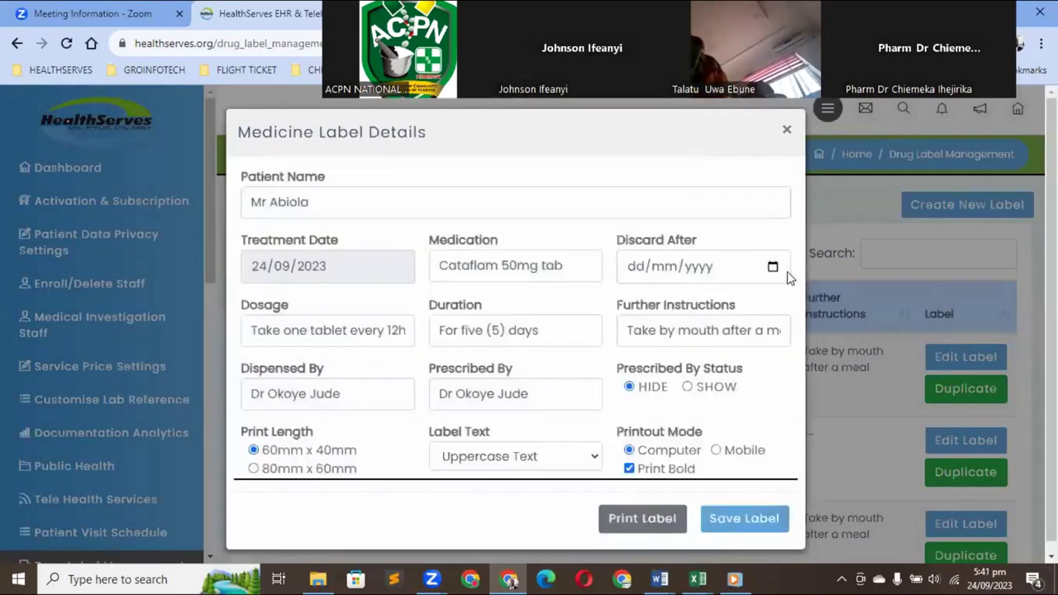
click(666, 133)
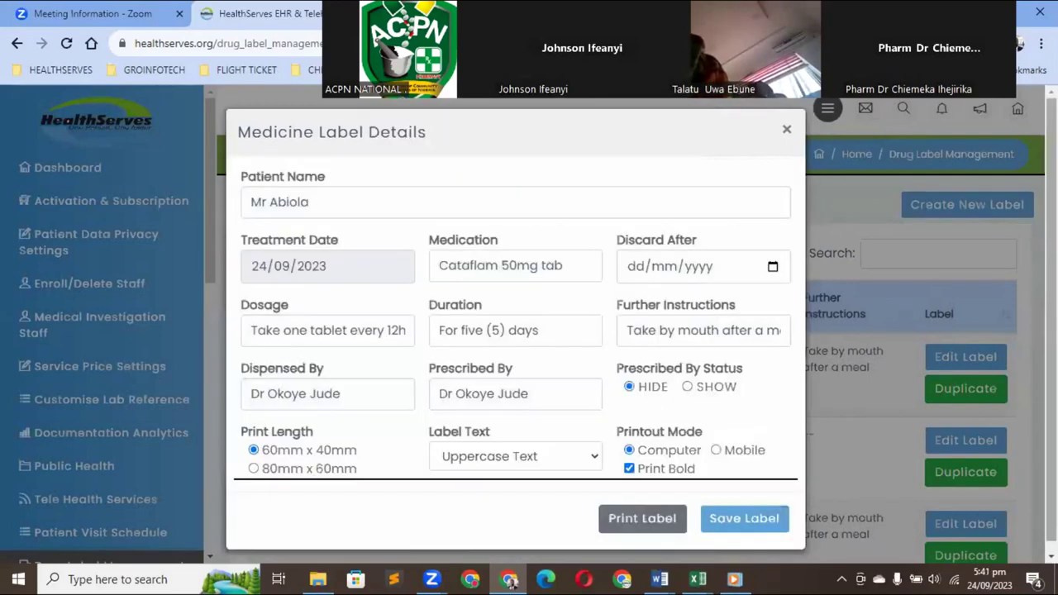
scroll(795, 468, down, 1)
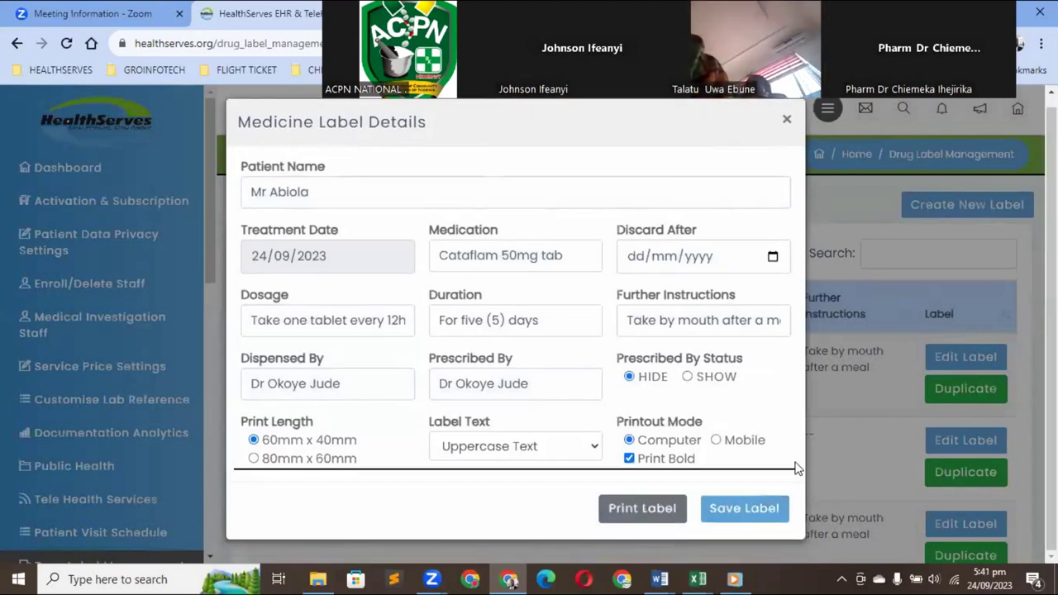
Preview the Cataflam medicine label for printing, cancel the print, and close the label window
click(642, 507)
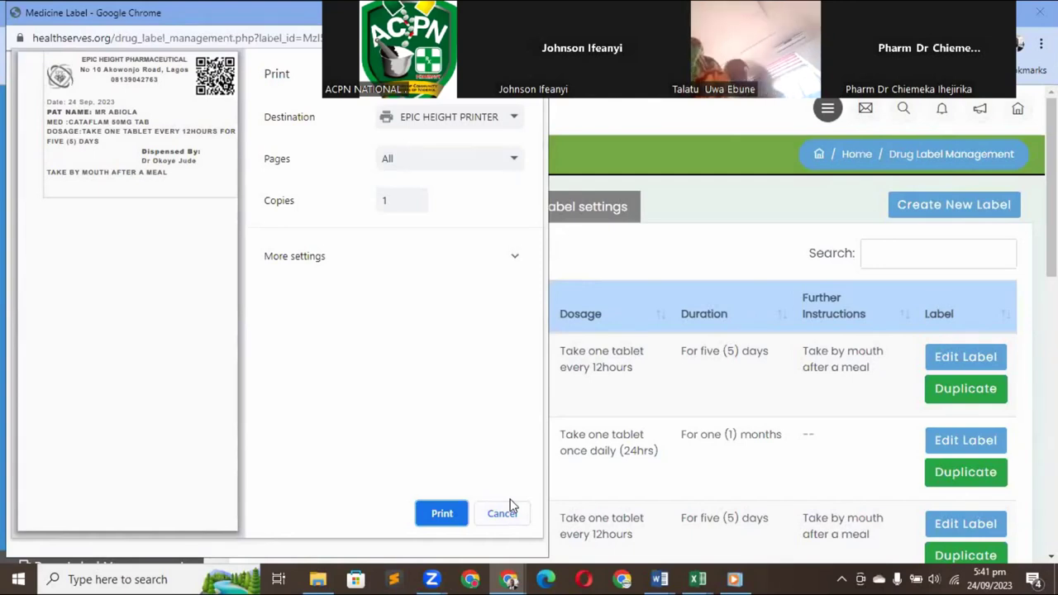
click(502, 513)
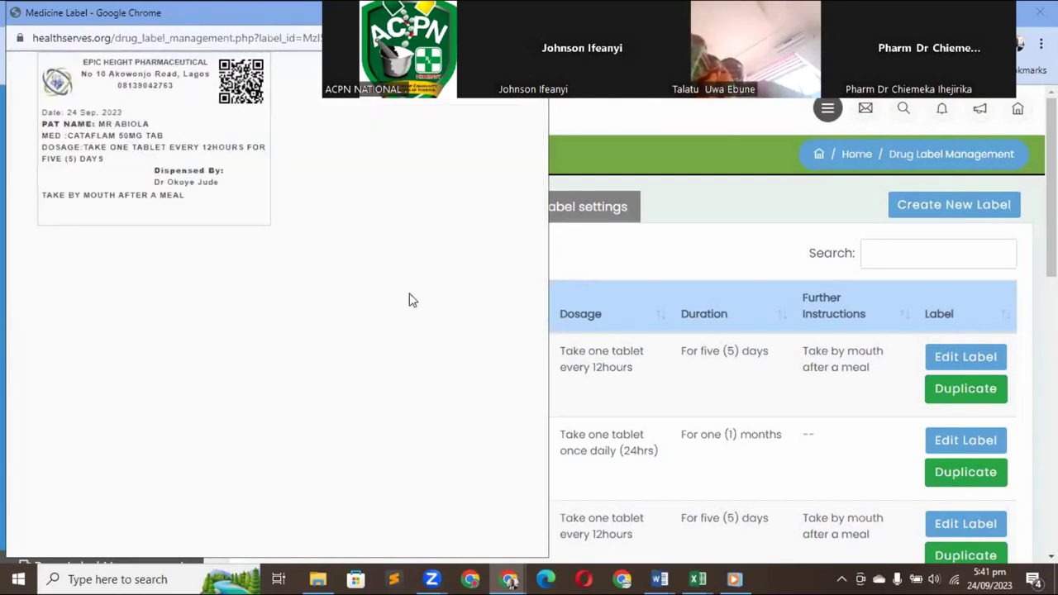
click(278, 37)
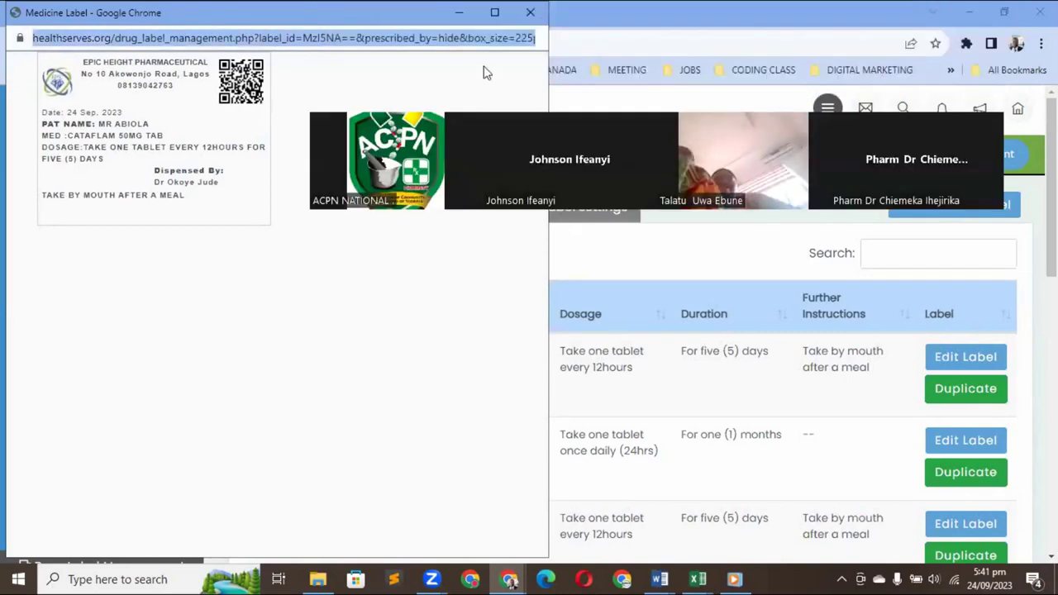
key(ctrl+w)
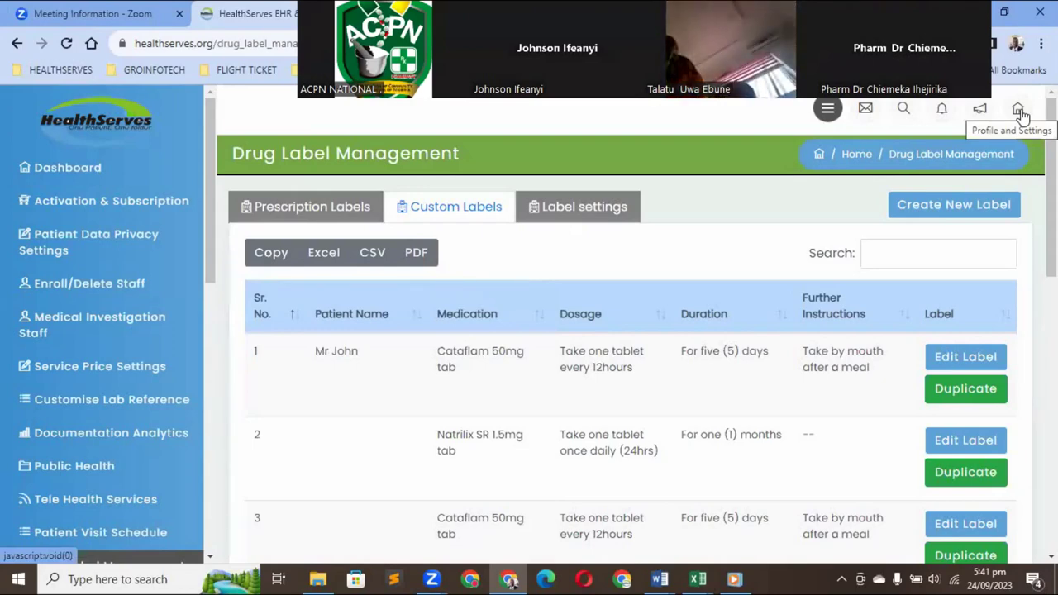
Sign out from the Profile and Settings menu and confirm Logout
click(1019, 111)
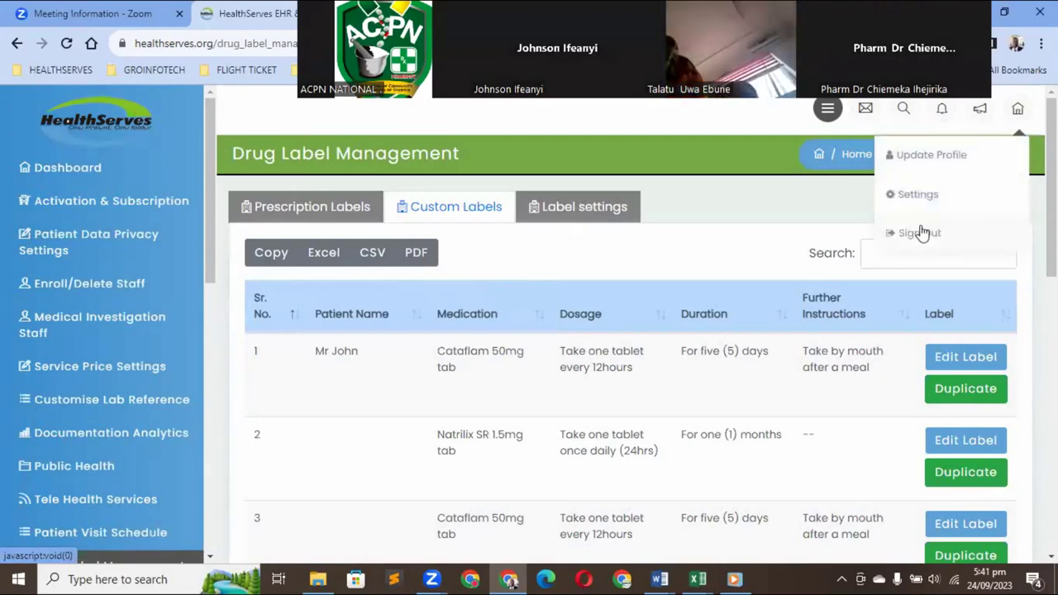
click(921, 233)
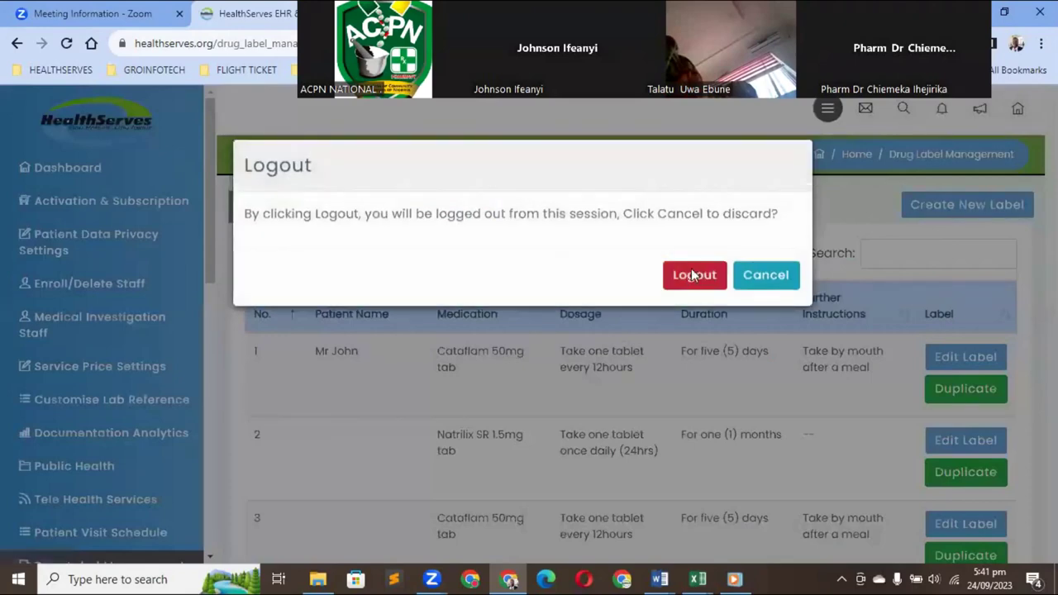
click(692, 275)
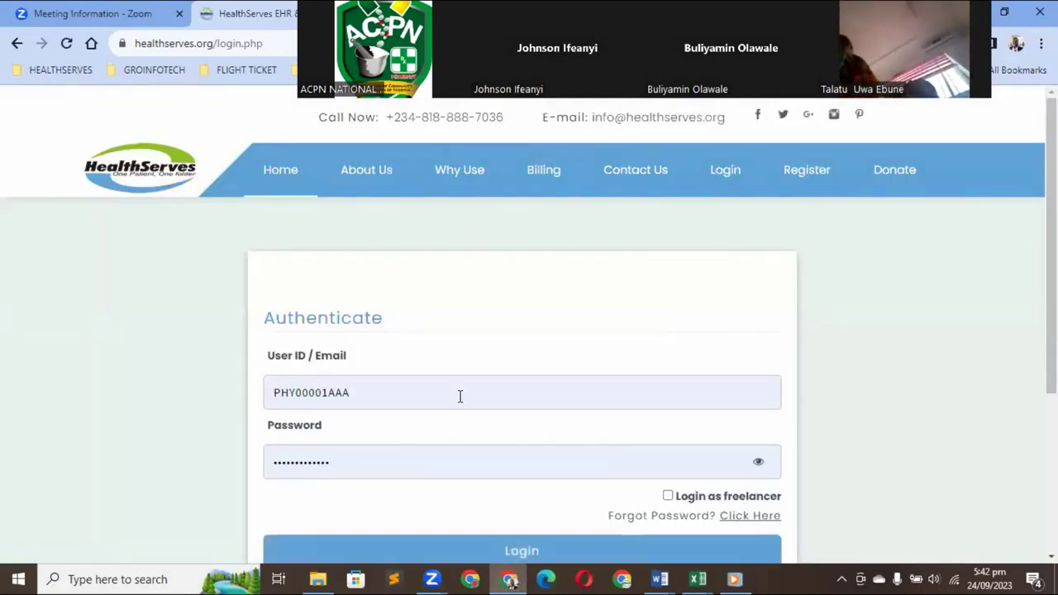
Replace the User ID with the saved pharmacist user ID
click(395, 392)
click(395, 392)
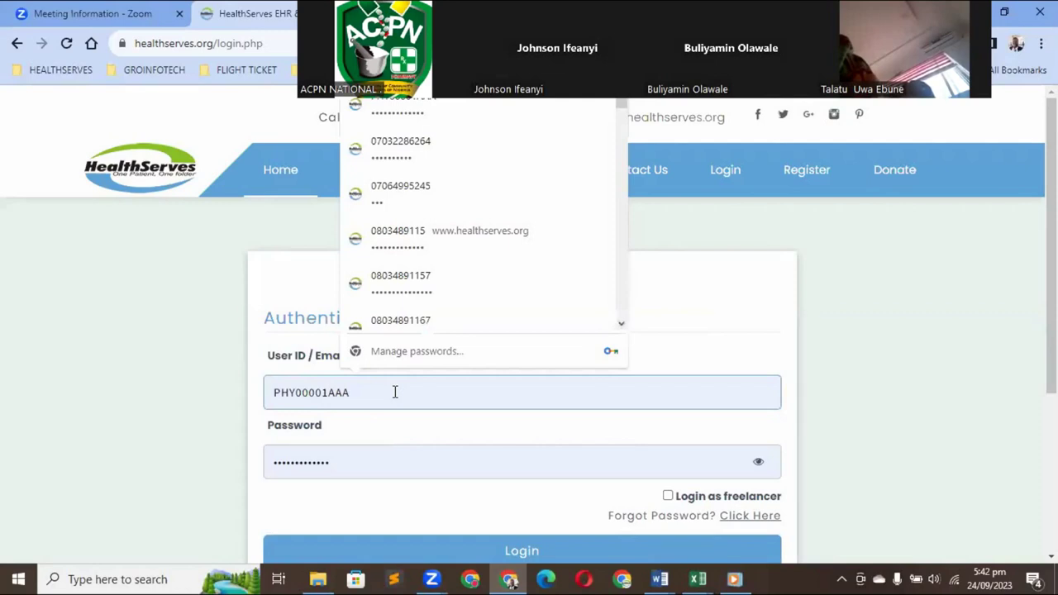
key(ctrl+a)
key(BackSpace)
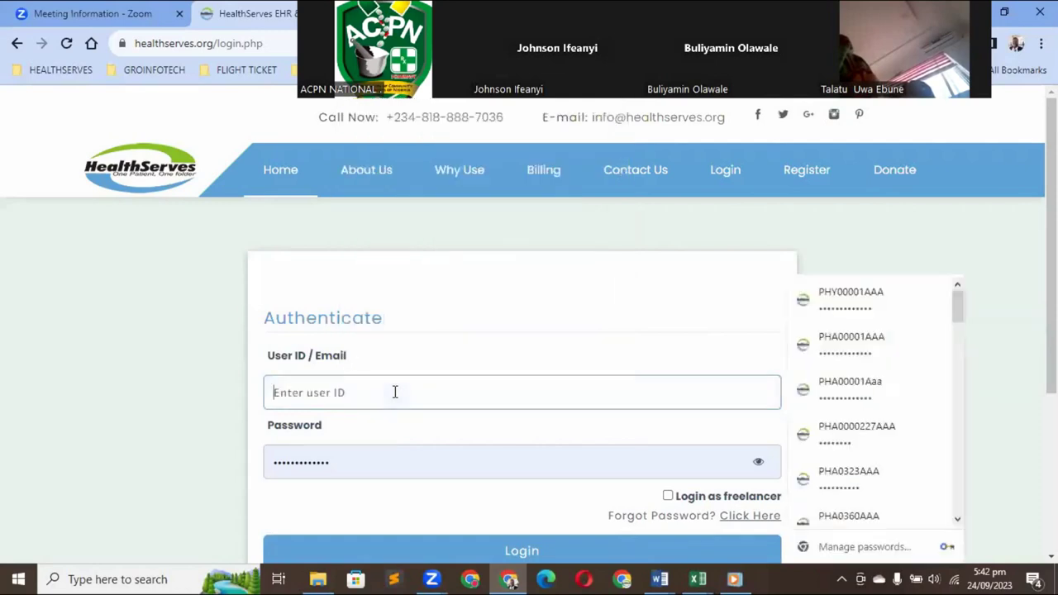
text(PHA)
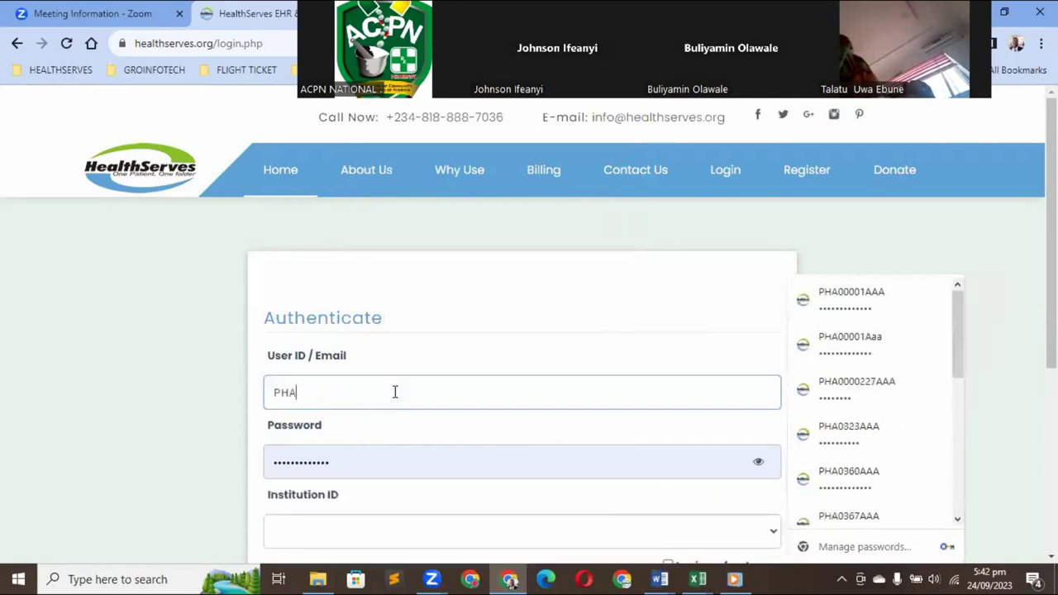
key(BackSpace)
key(BackSpace)
text(HA)
click(847, 297)
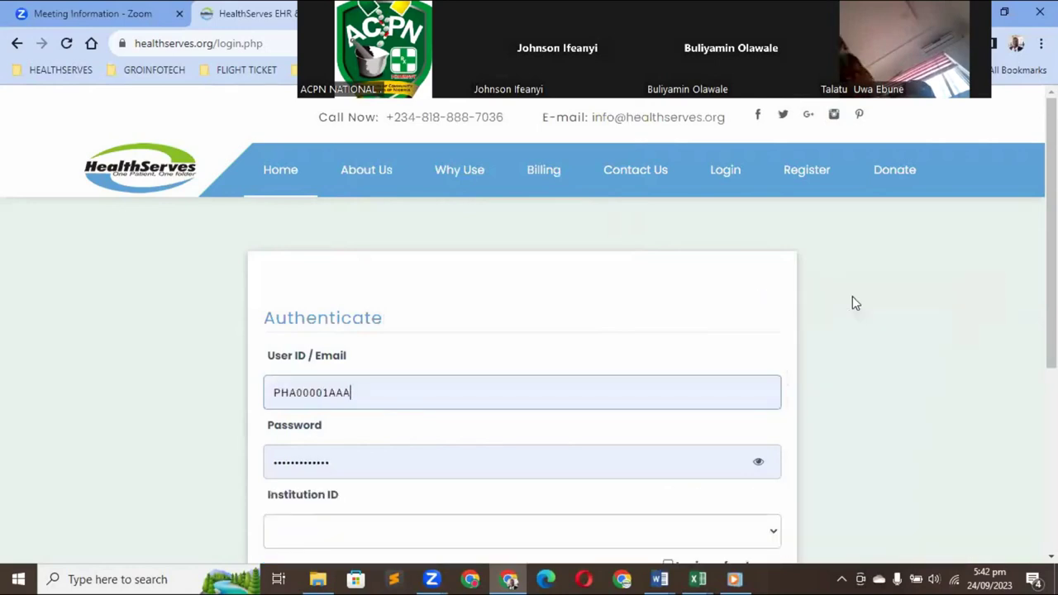
click(818, 299)
Choose Epic Height Pharmaceutical Ltd as the institution and log in
scroll(529, 331, down, 2)
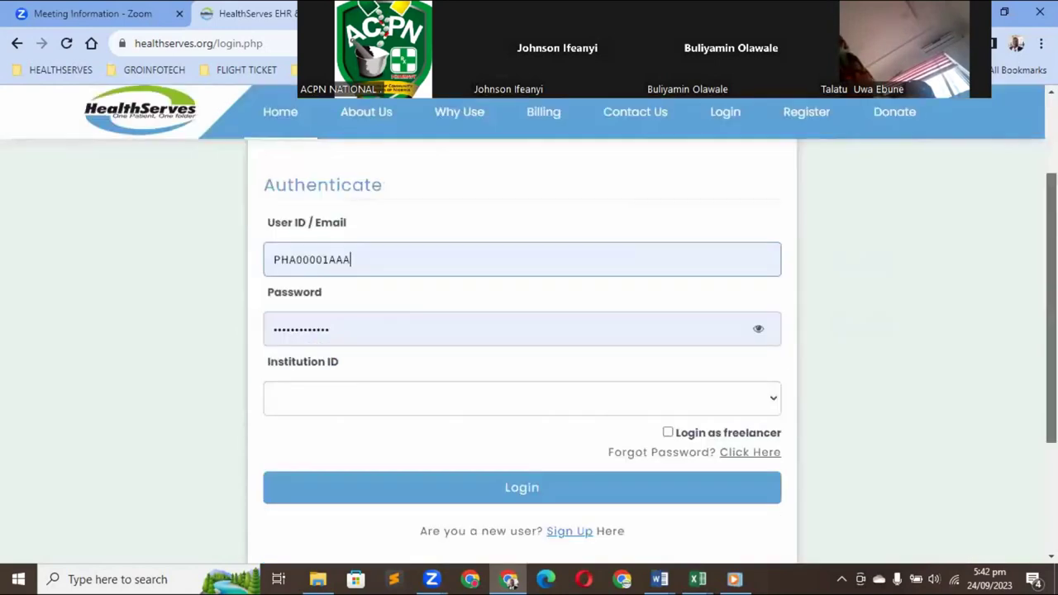
scroll(743, 371, down, 1)
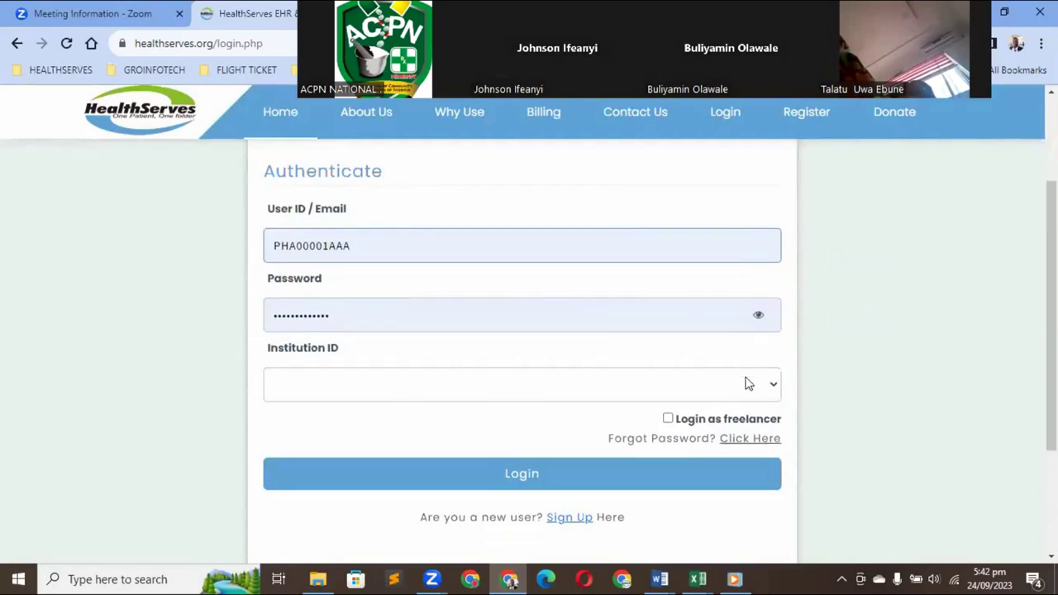
click(748, 384)
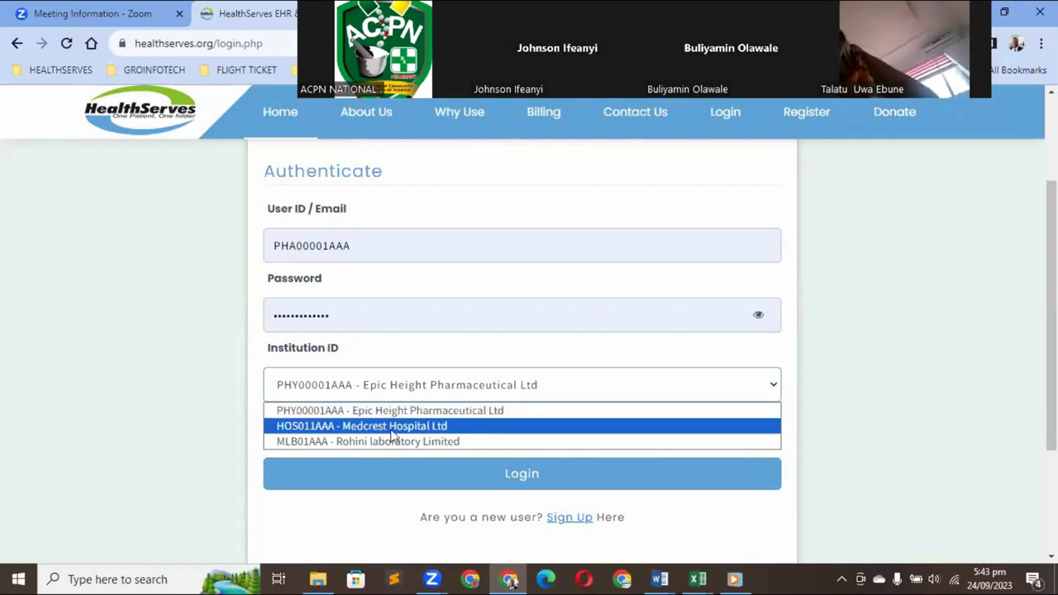
click(427, 411)
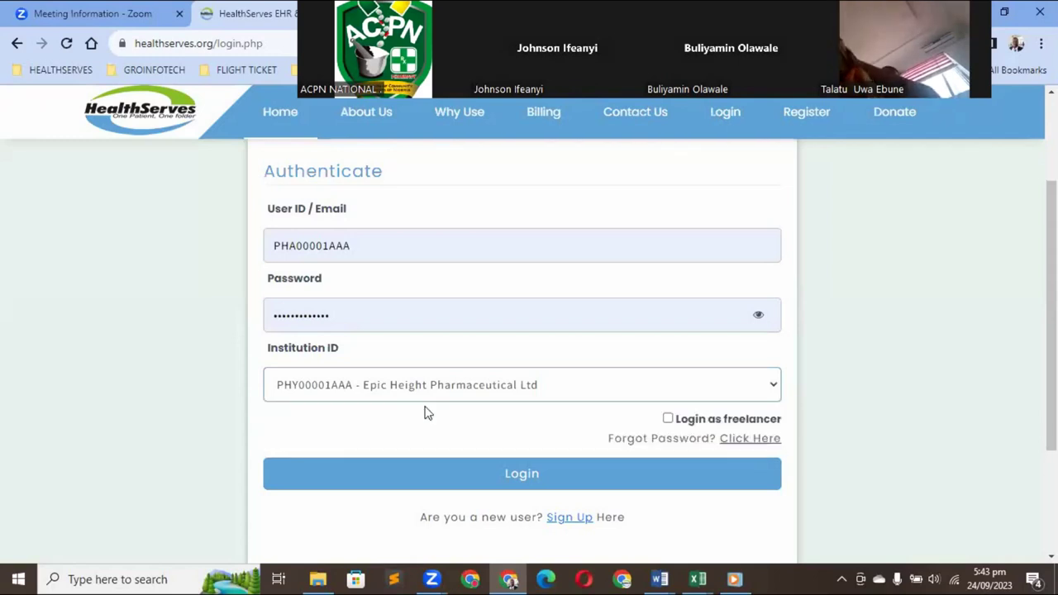
click(519, 477)
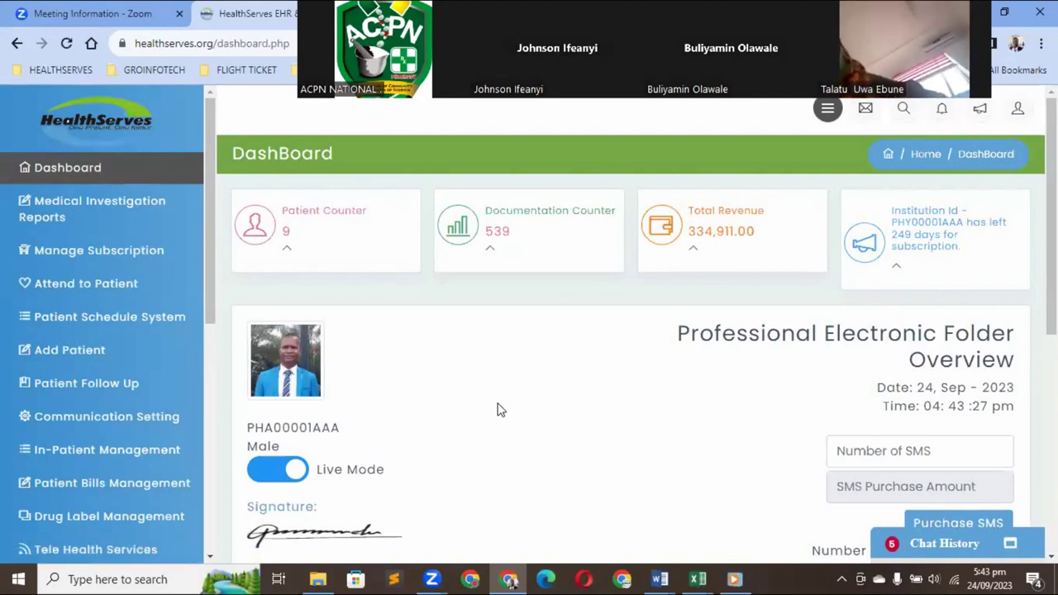
Open the Add Patient form and clear the wrongly autofilled email field
click(85, 354)
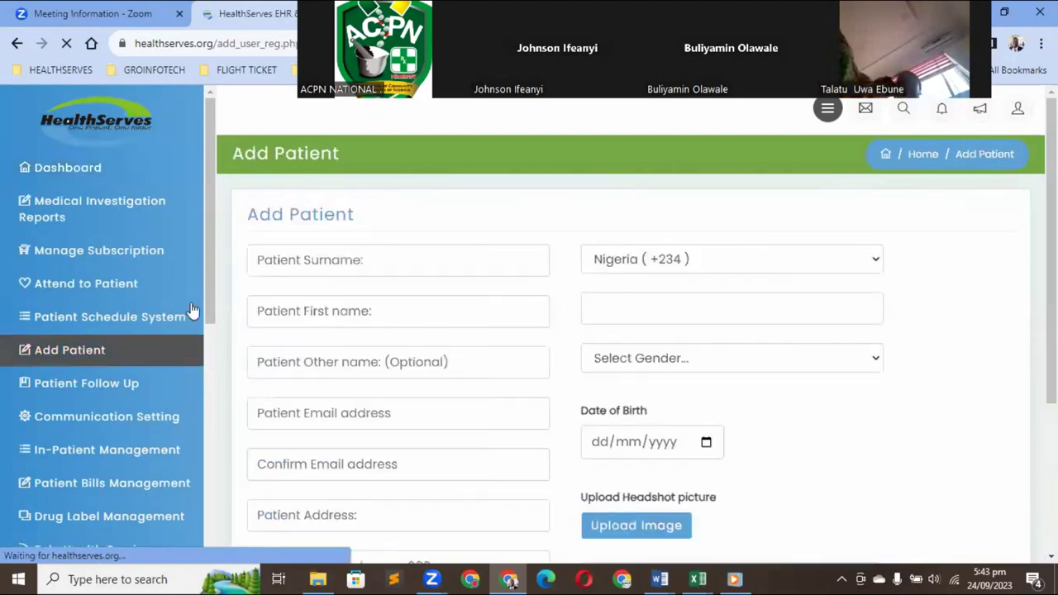
click(380, 261)
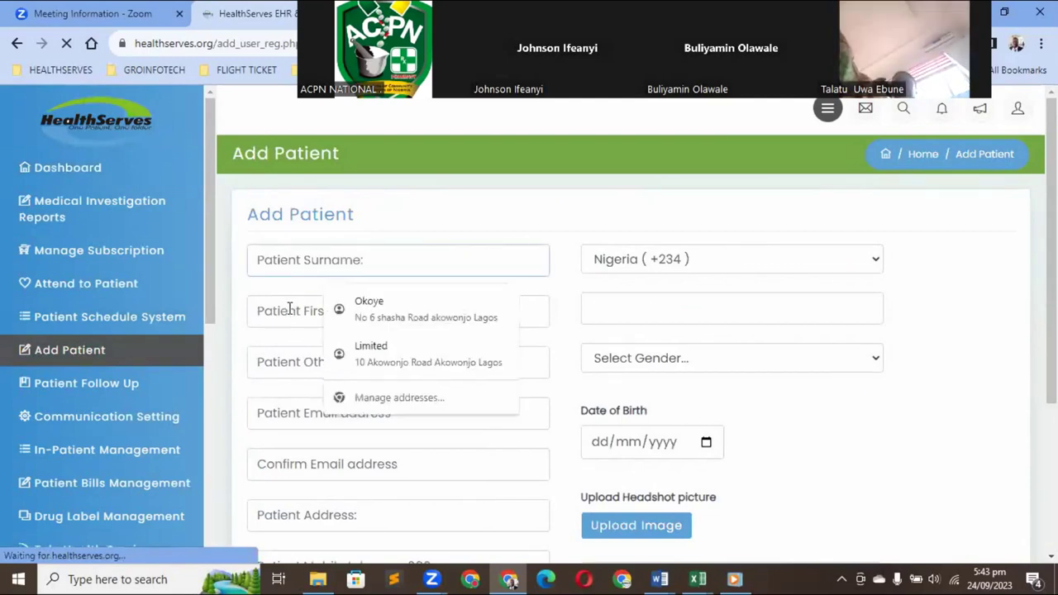
click(305, 362)
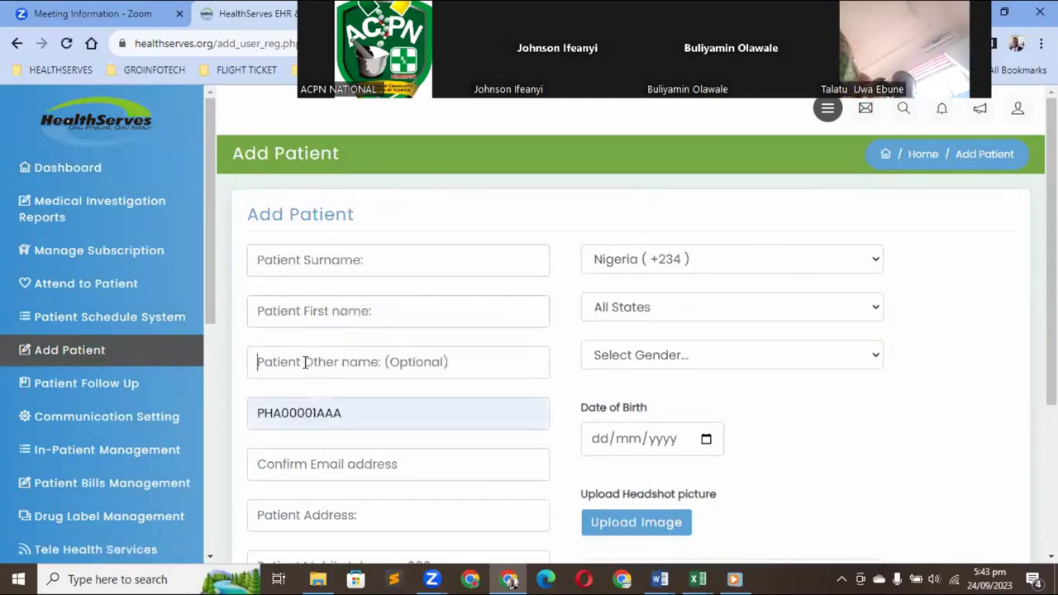
click(349, 413)
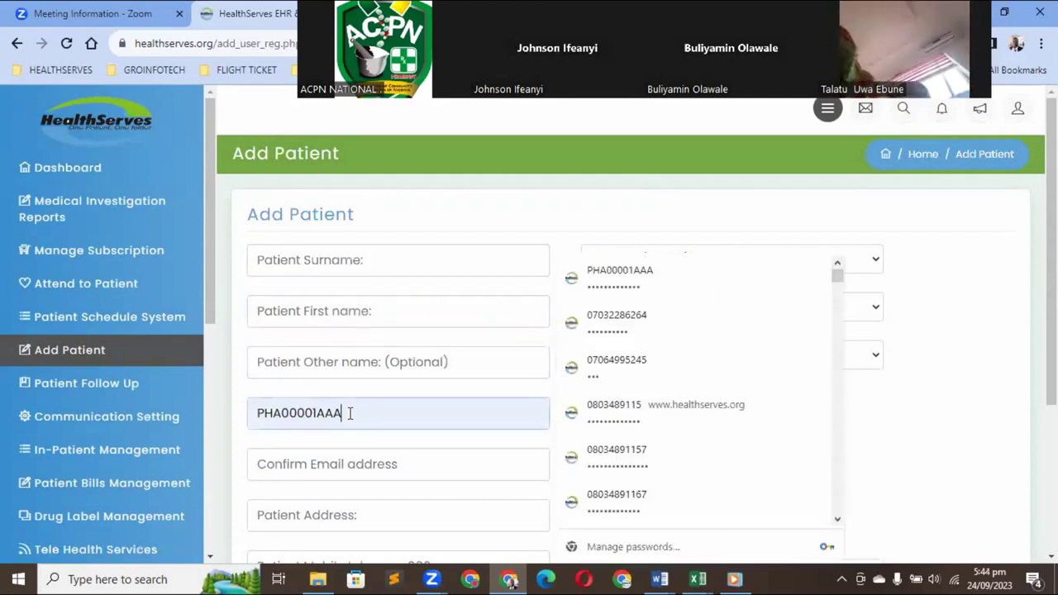
key(BackSpace)
key(BackSpace)
key(BackSpace)
key(BackSpace)
key(BackSpace)
key(BackSpace)
key(BackSpace)
key(BackSpace)
key(BackSpace)
key(BackSpace)
key(BackSpace)
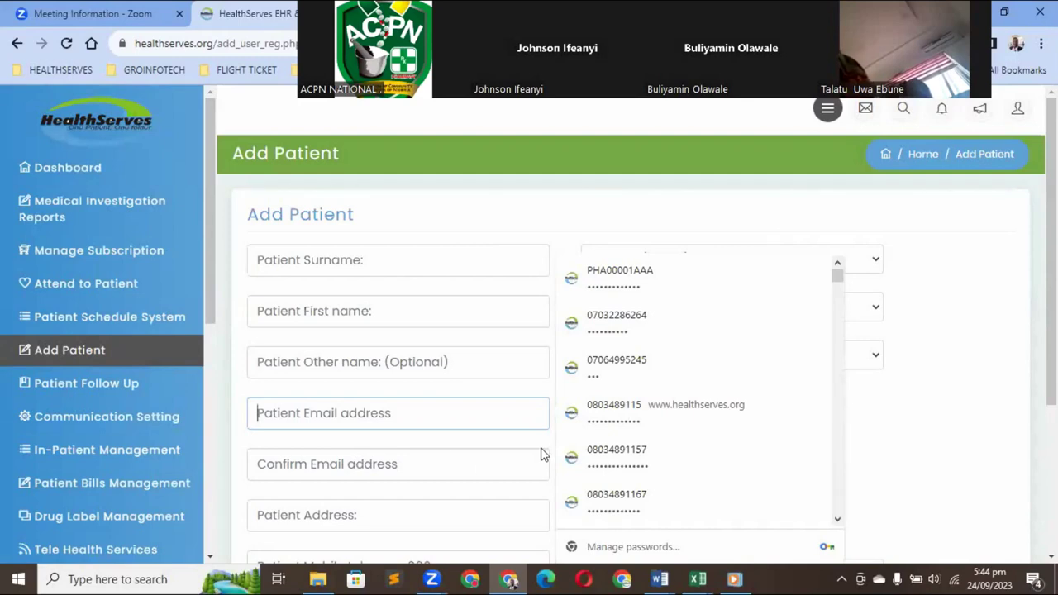
key(Tab)
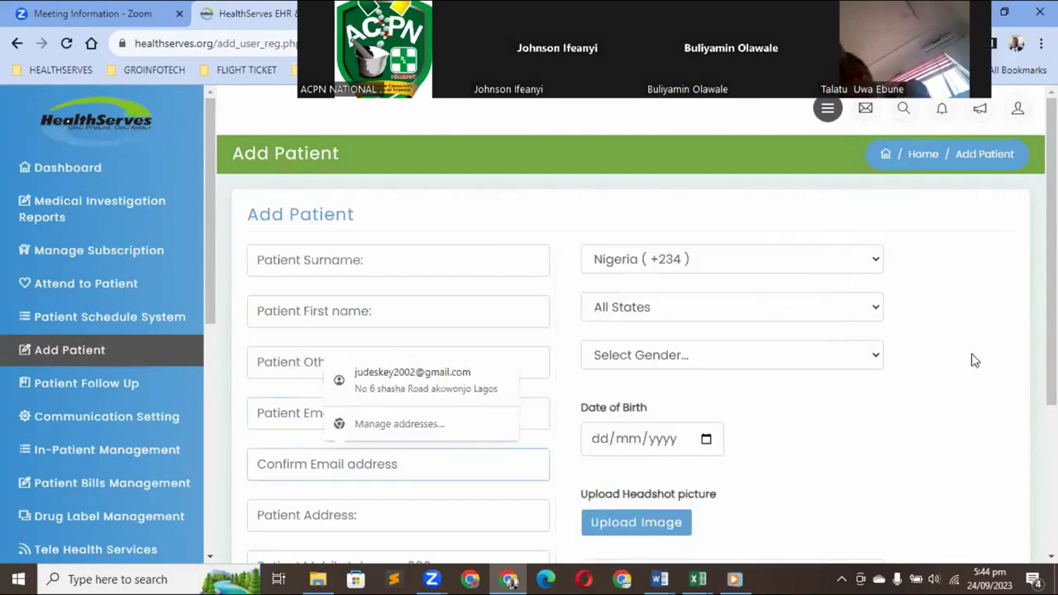
Start the patient's mobile number with the prefix 080
scroll(833, 396, down, 1)
scroll(628, 388, down, 1)
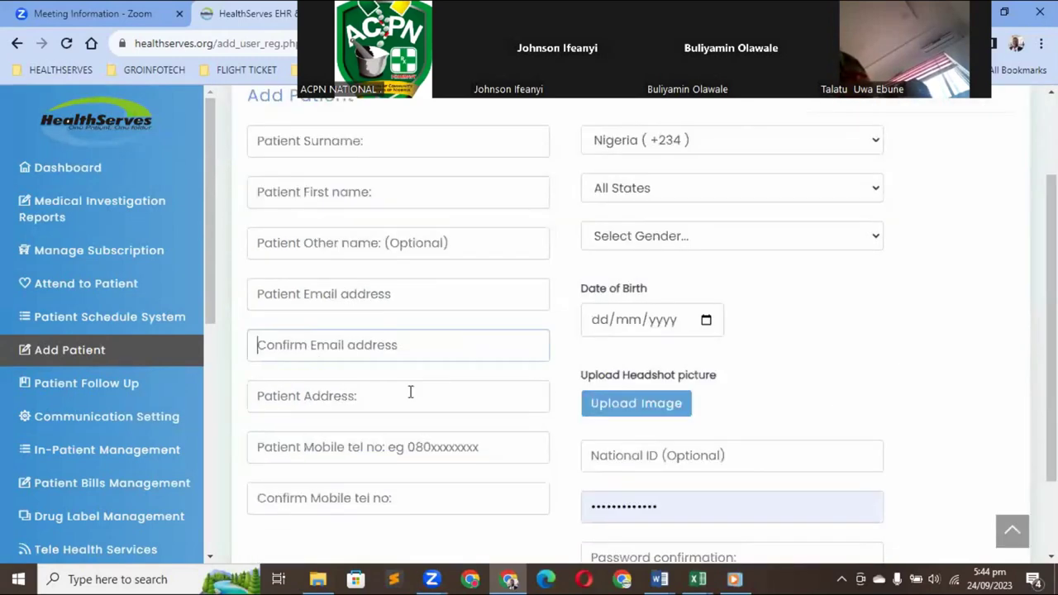
click(410, 392)
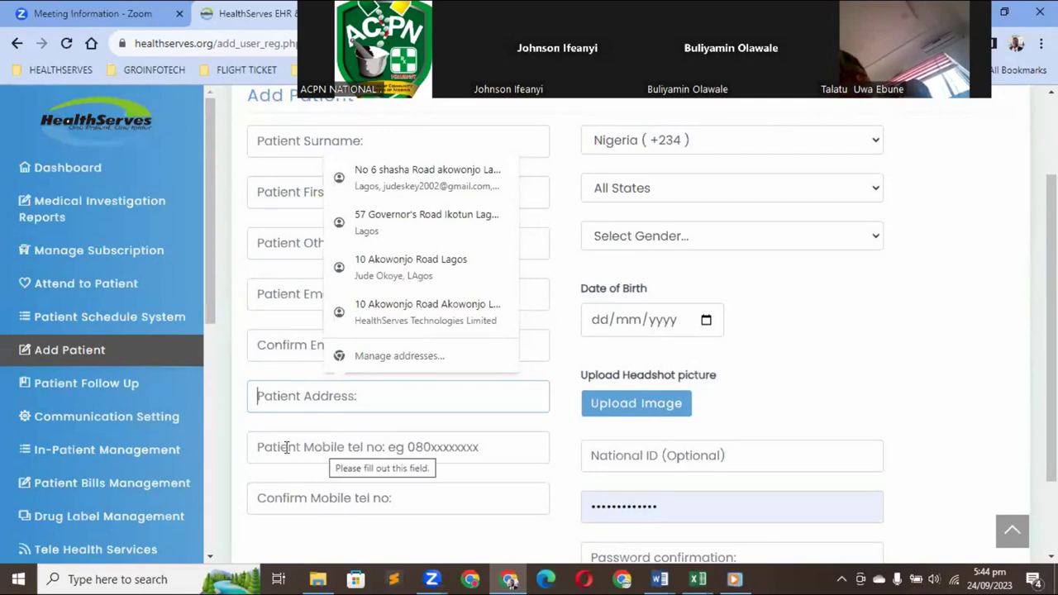
click(339, 447)
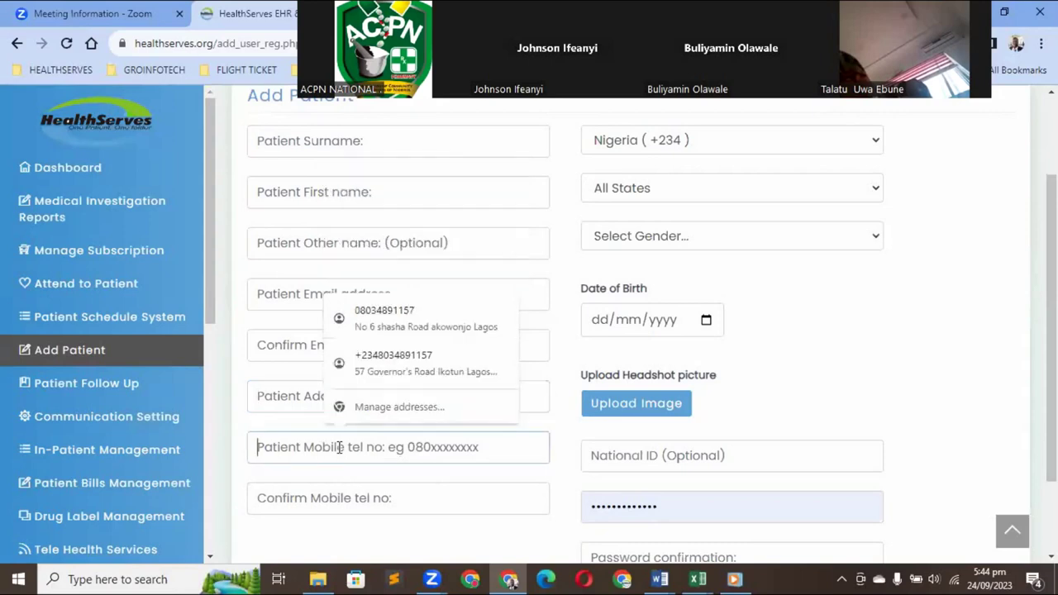
text(080)
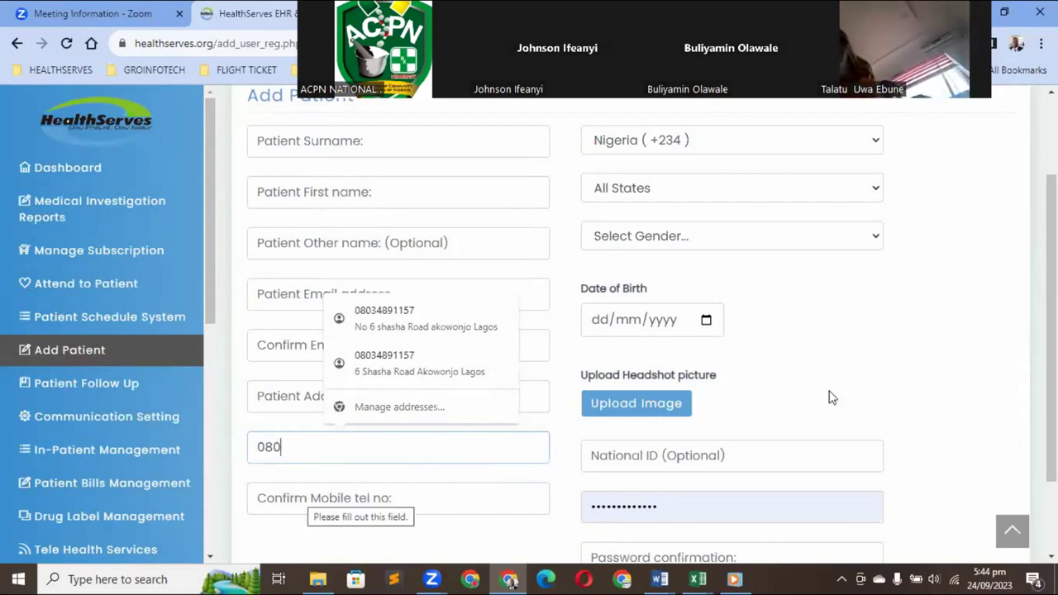
key(Tab)
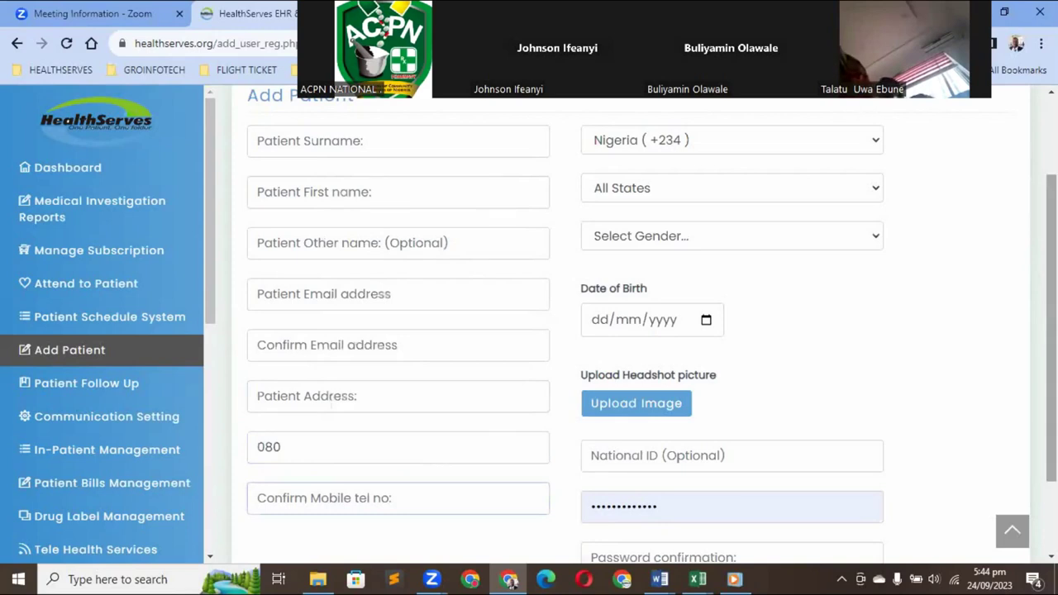
Set the patient's state to Lagos
scroll(636, 322, up, 1)
scroll(857, 276, up, 2)
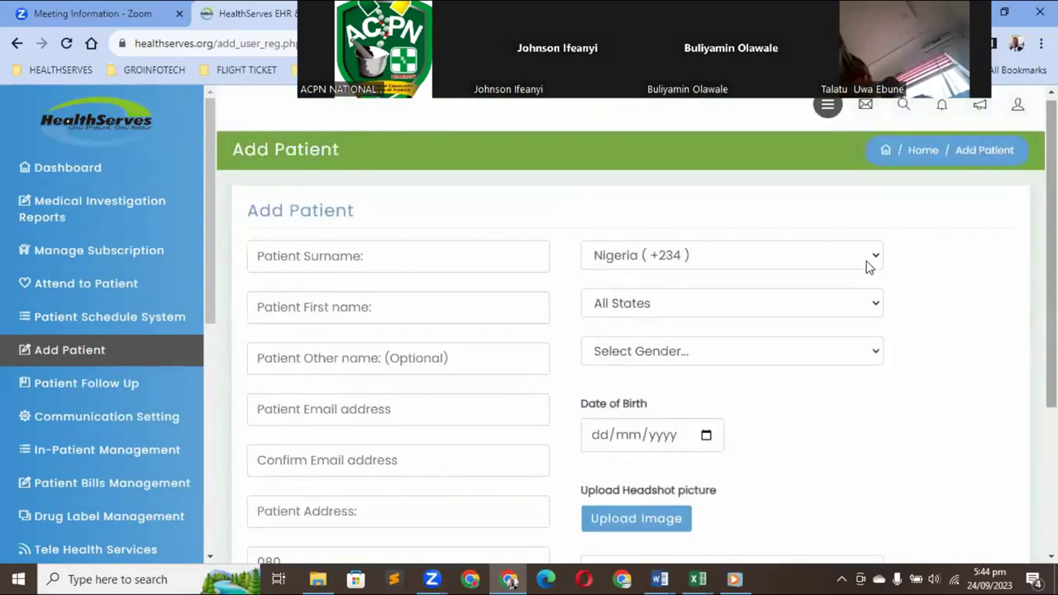
click(870, 308)
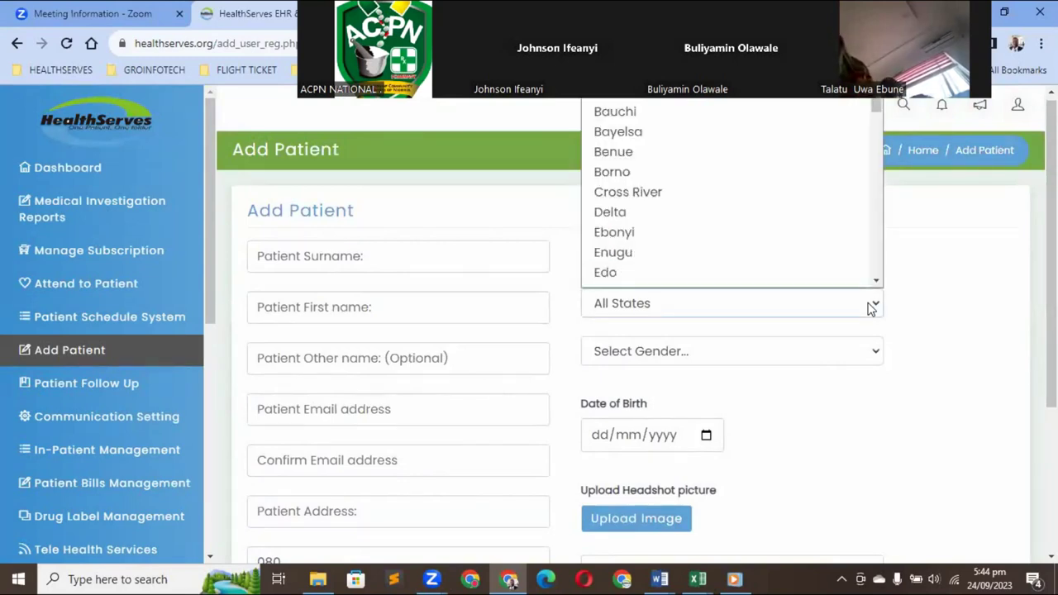
key(l)
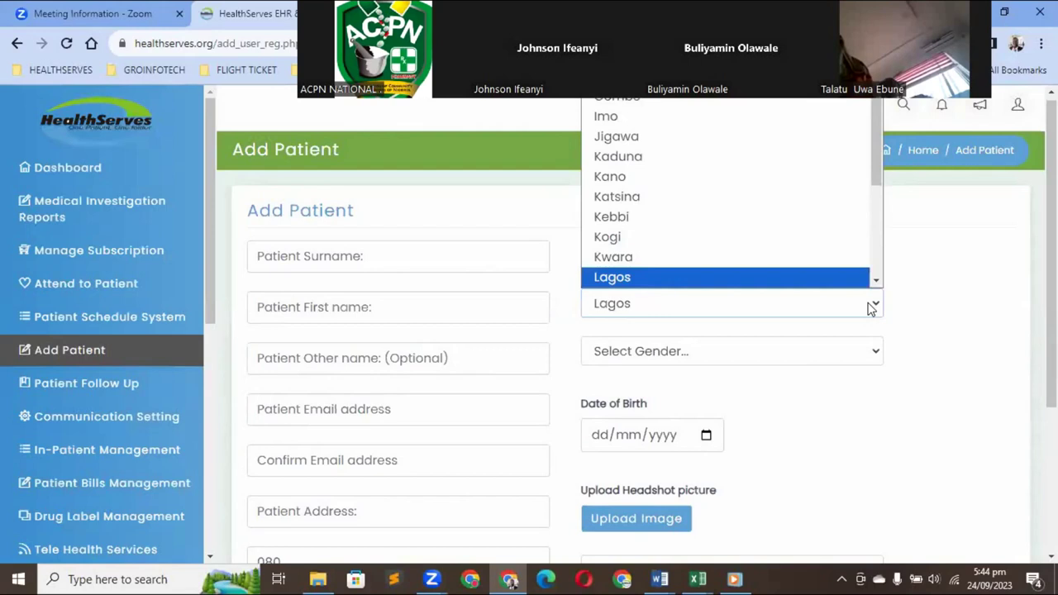
click(870, 307)
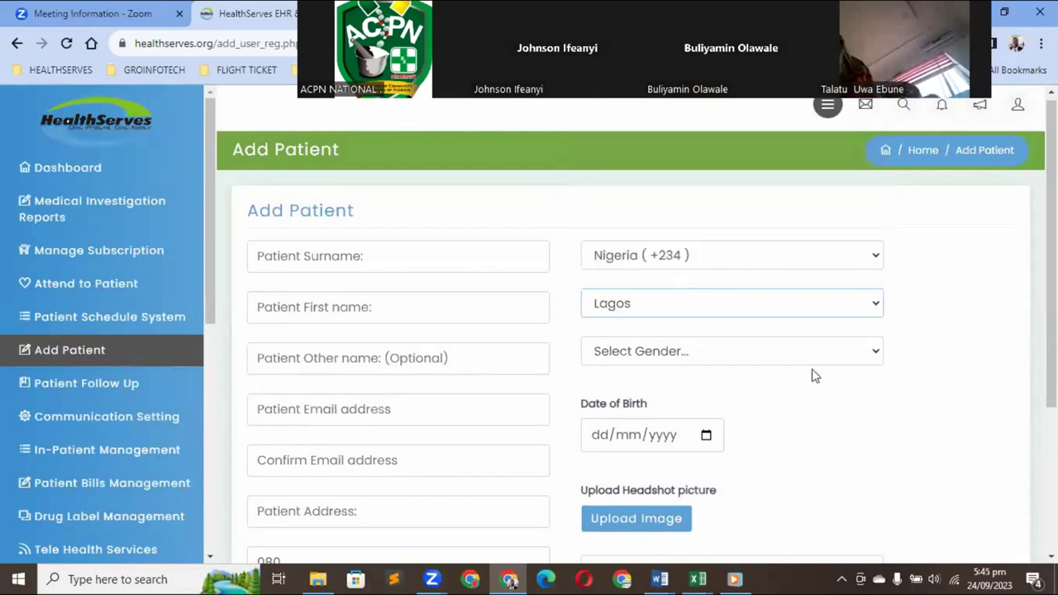
Set the patient's gender to Male
click(865, 357)
key(m)
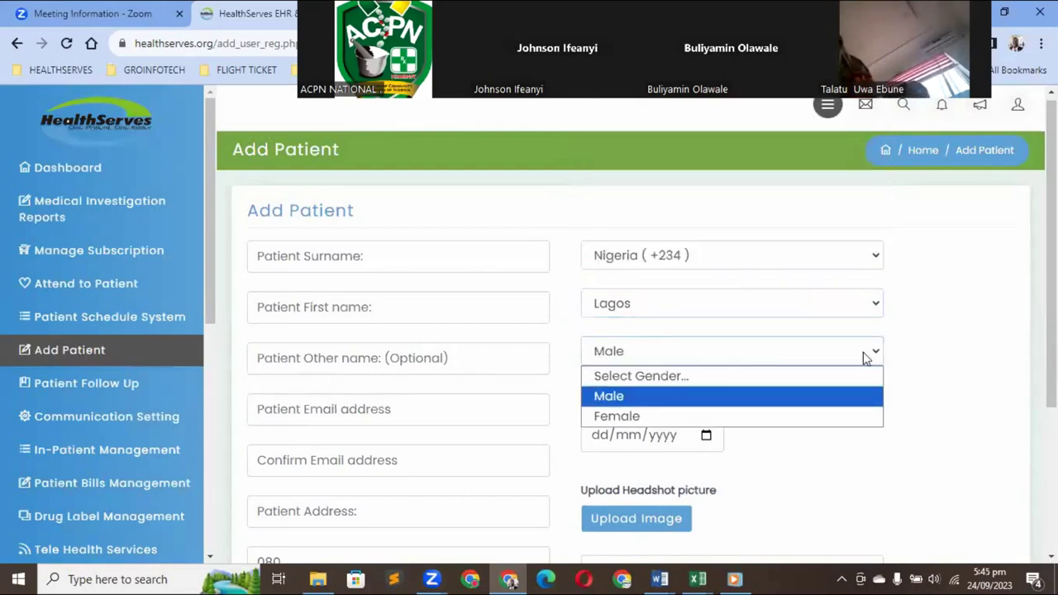
click(867, 358)
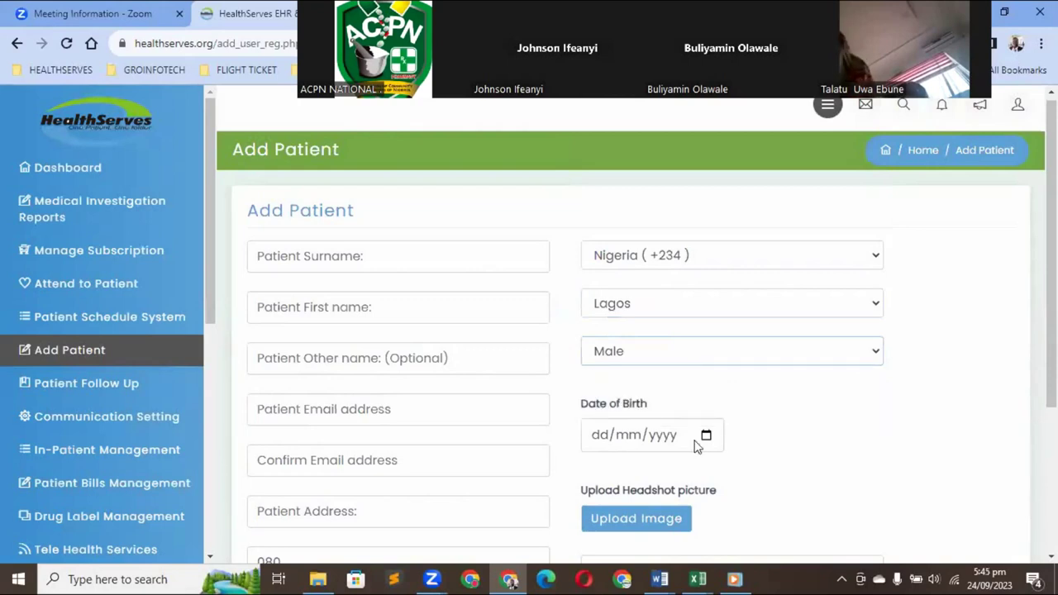
click(605, 442)
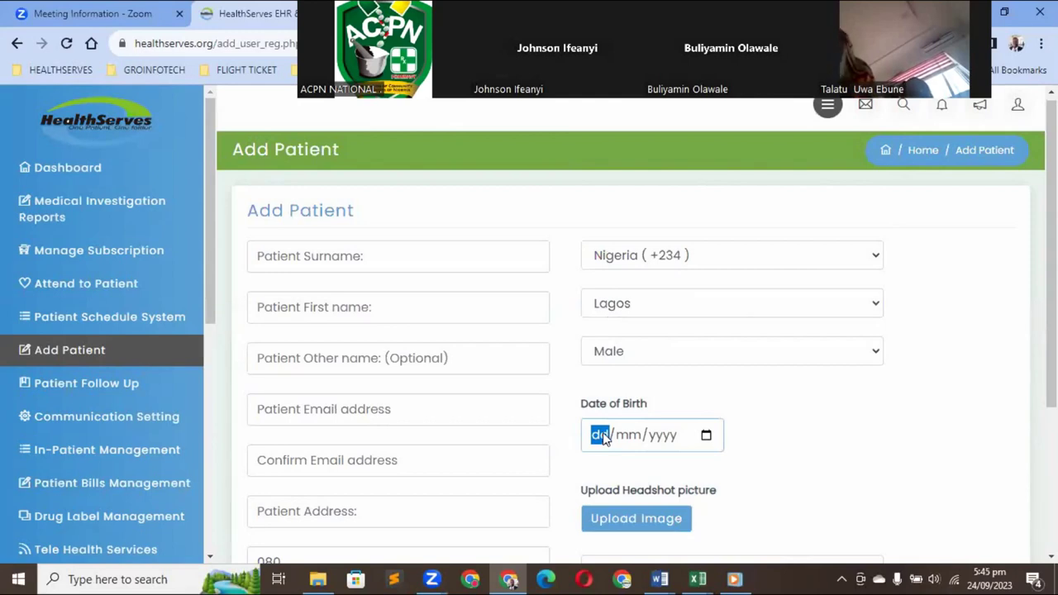
text(0)
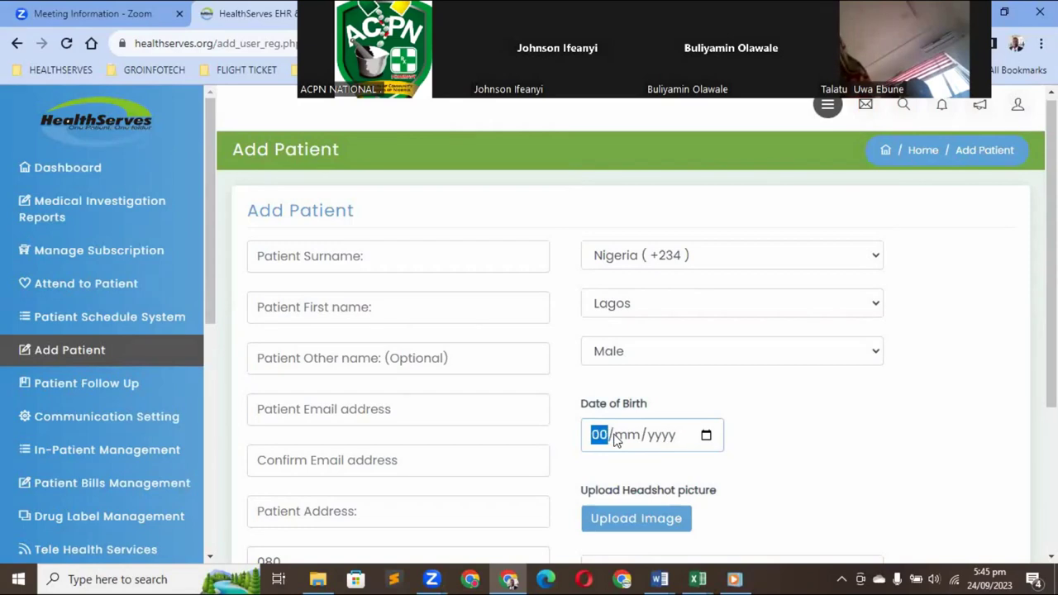
text(3)
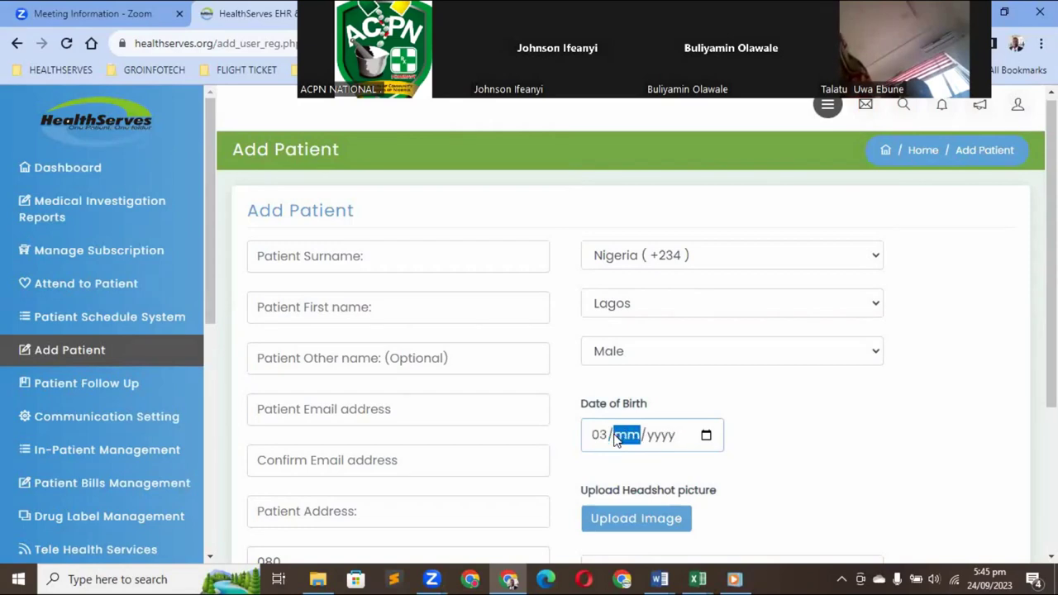
text(020)
text(2/)
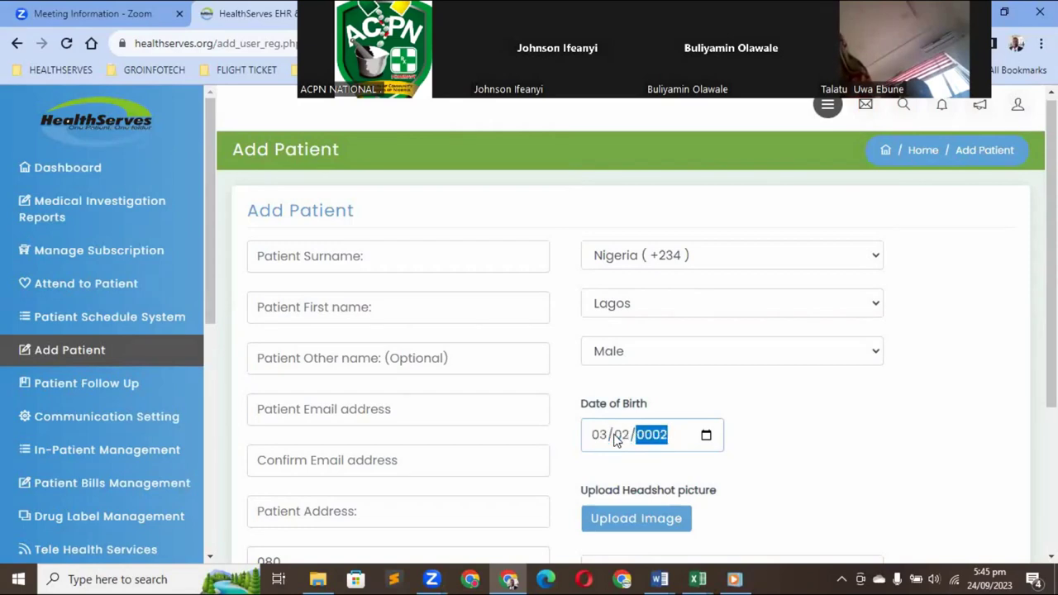
text(000)
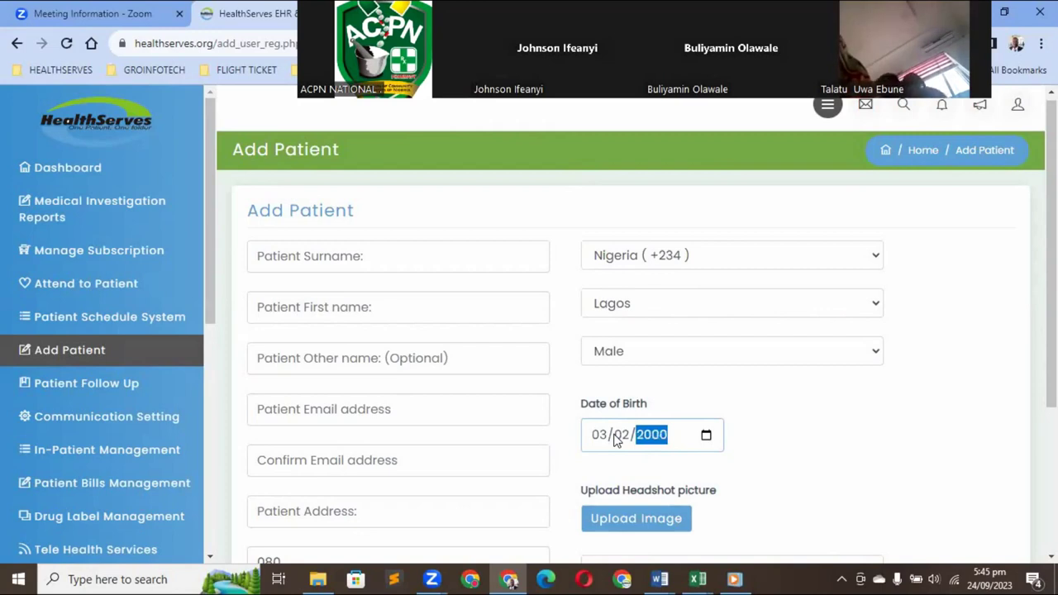
click(786, 431)
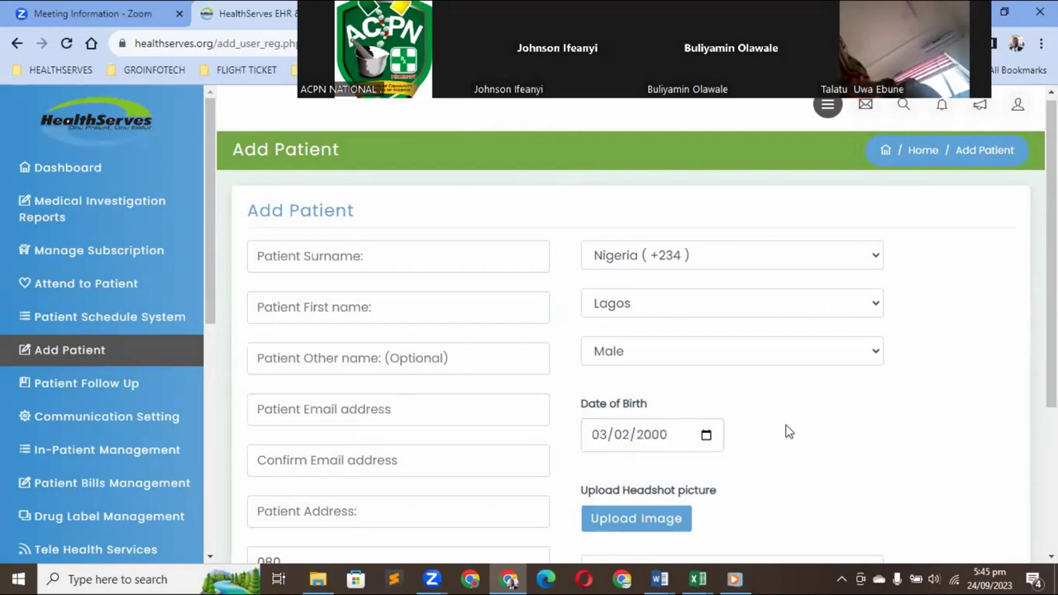
scroll(914, 388, down, 1)
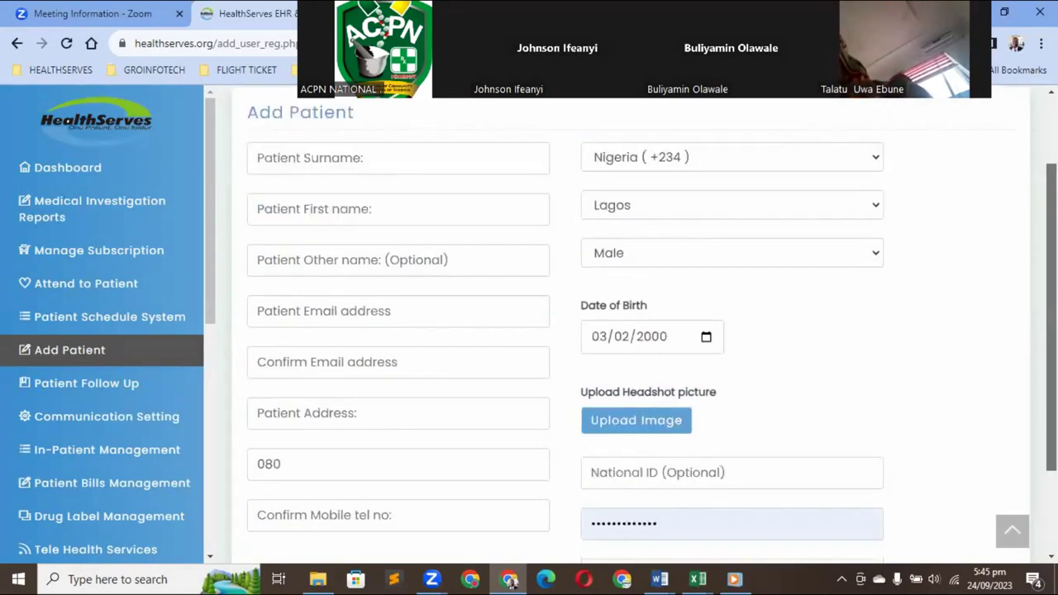
scroll(914, 391, down, 1)
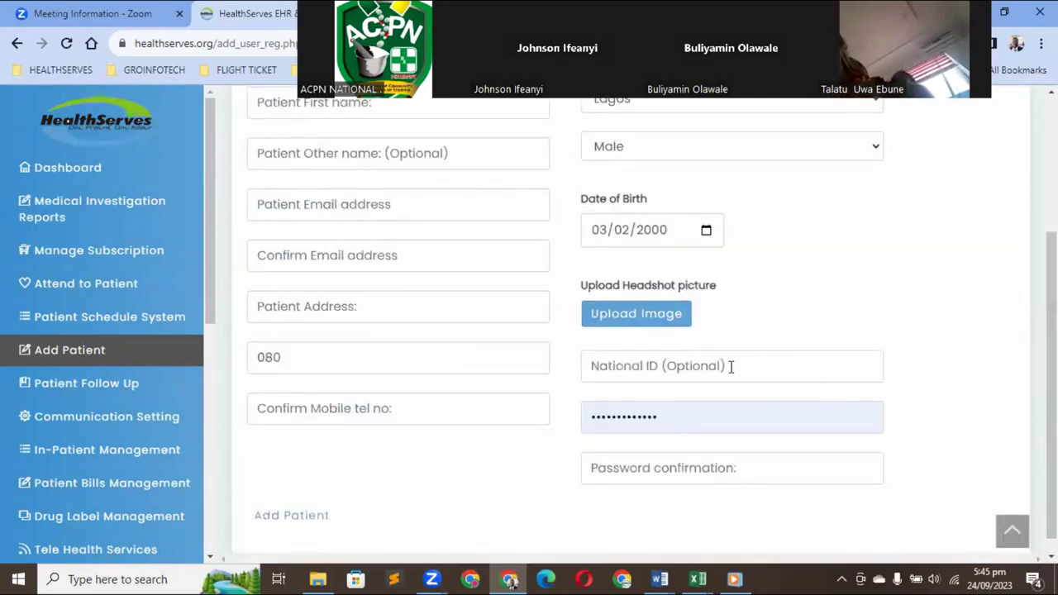
Clear the autofilled saved password from the Patient Password field
click(716, 421)
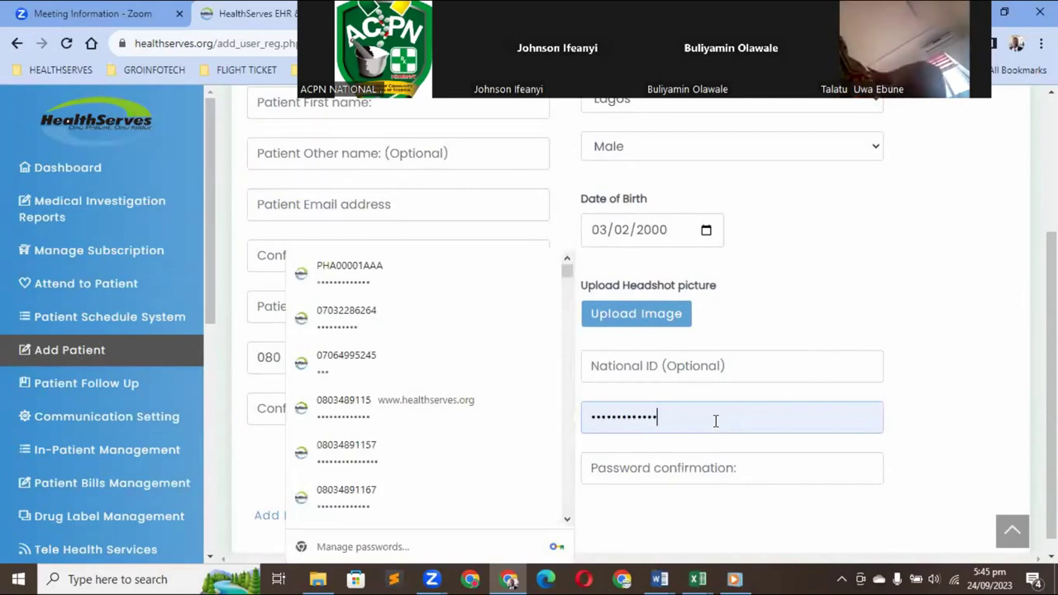
key(BackSpace)
key(BackSpace)
key(BackSpace)
key(BackSpace)
key(BackSpace)
key(BackSpace)
key(BackSpace)
key(BackSpace)
key(BackSpace)
key(BackSpace)
key(BackSpace)
key(BackSpace)
key(BackSpace)
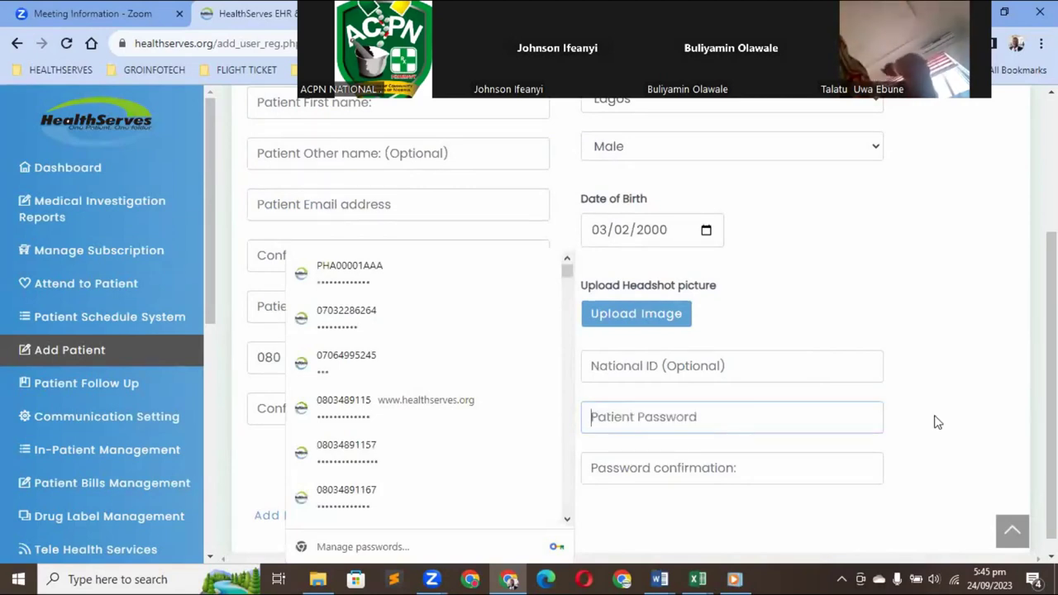
click(938, 423)
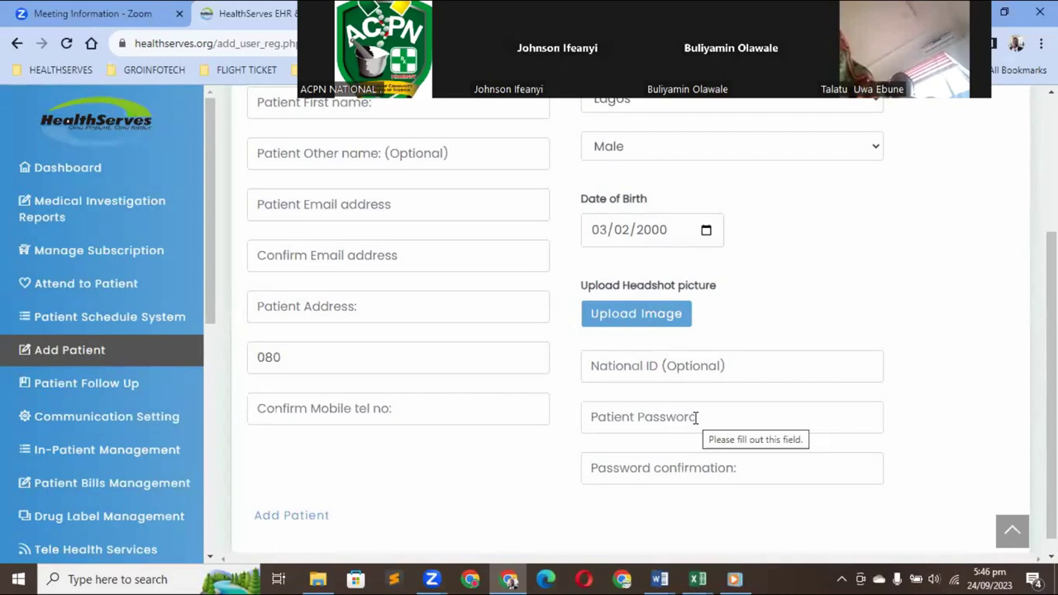
Enter a new four-character patient password and the matching confirmation
click(695, 417)
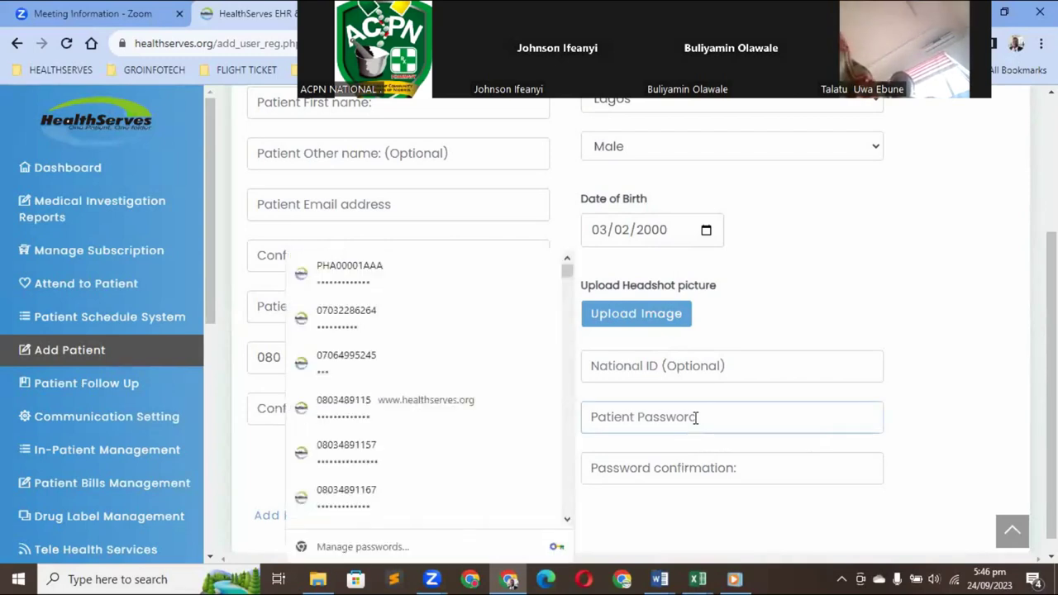
text(••••)
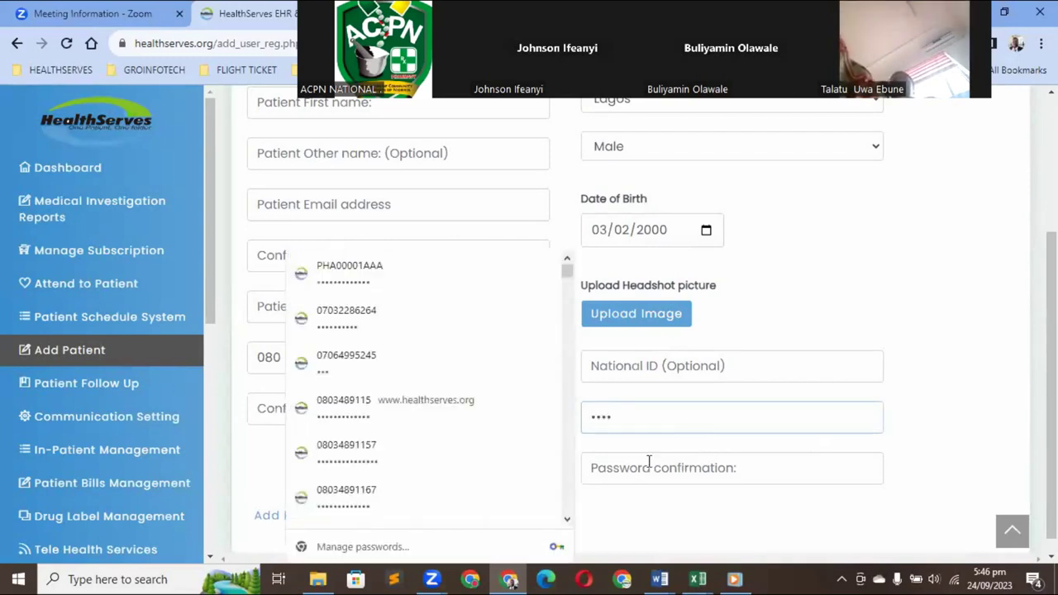
click(649, 467)
text(••••)
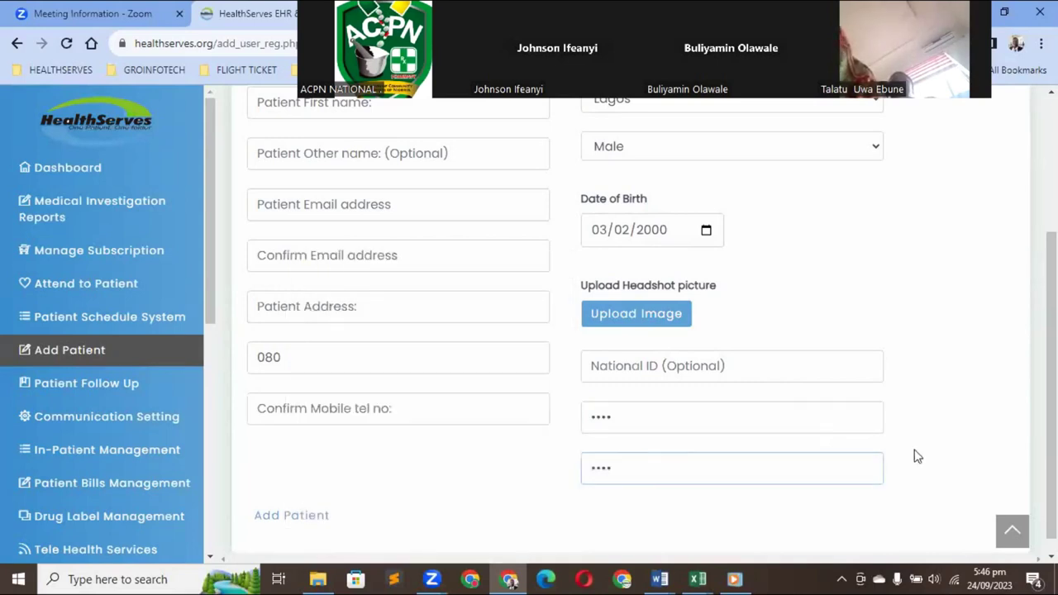
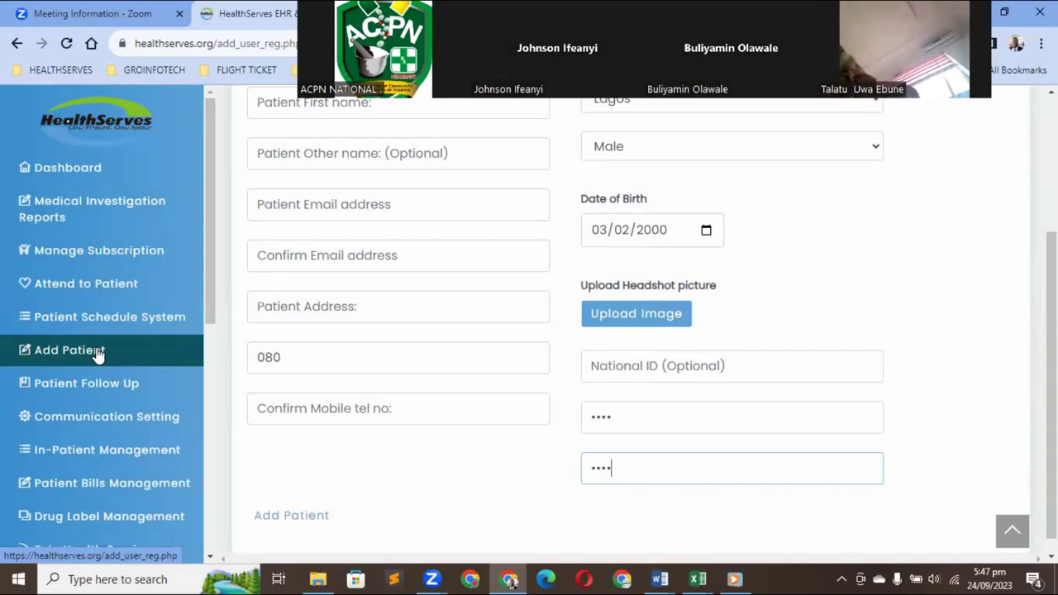
From Attend to Patient, start the 'Attend to Patient via Phone no' option
click(98, 286)
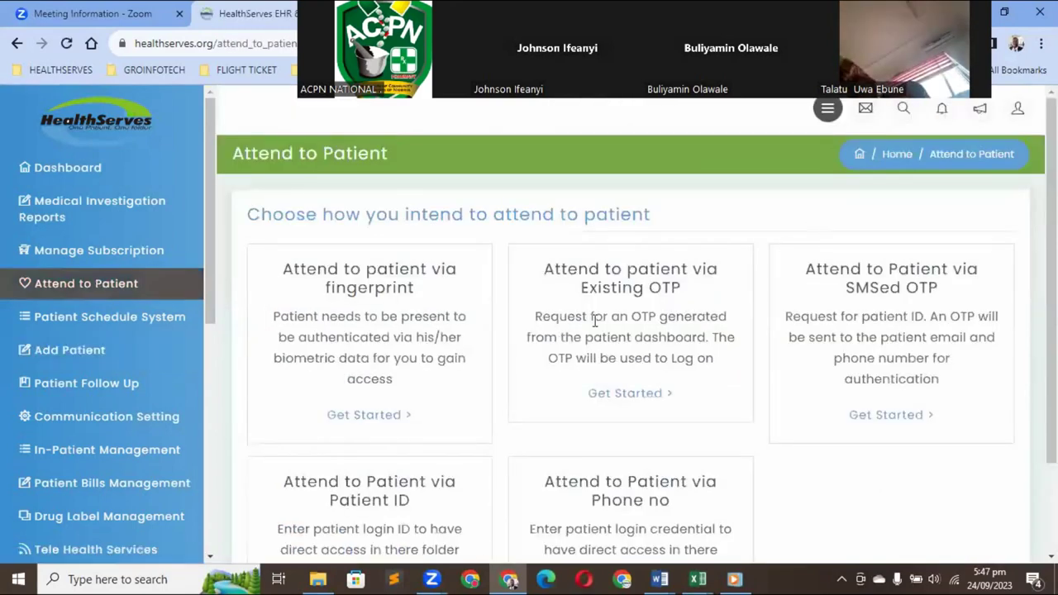
scroll(816, 478, down, 1)
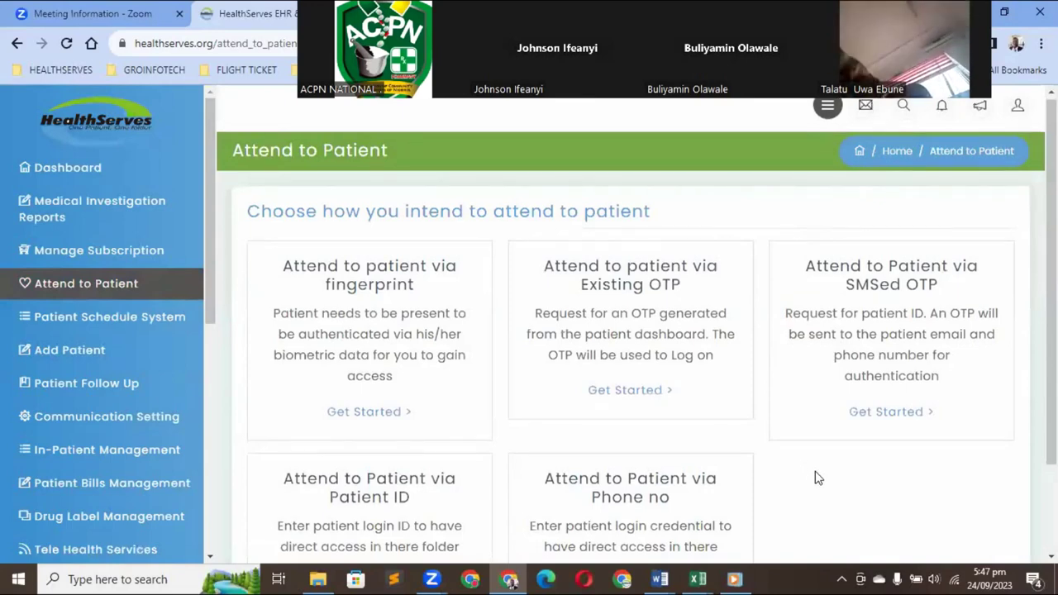
scroll(817, 478, down, 2)
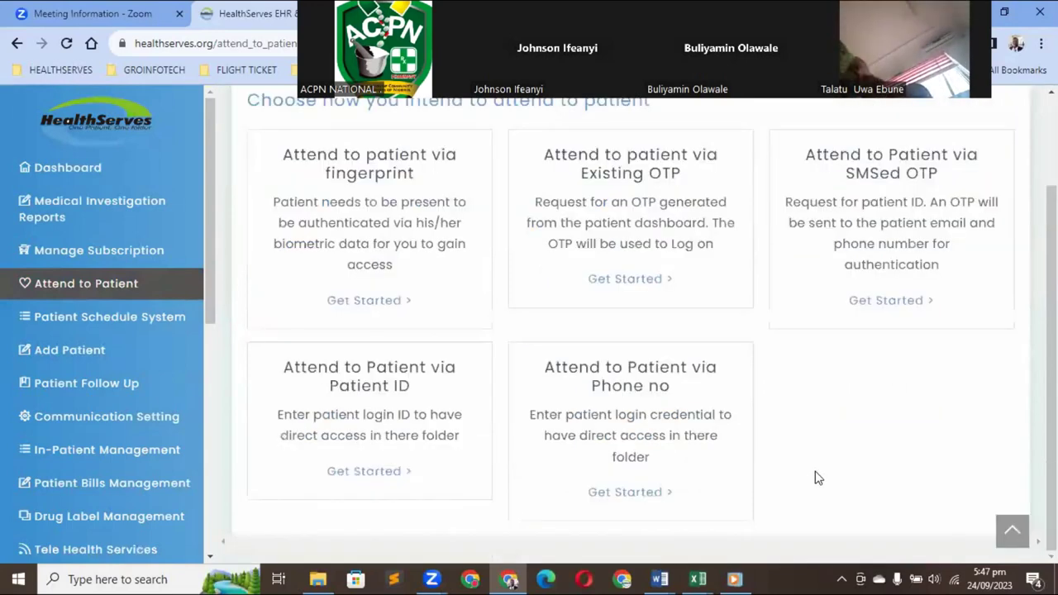
click(397, 471)
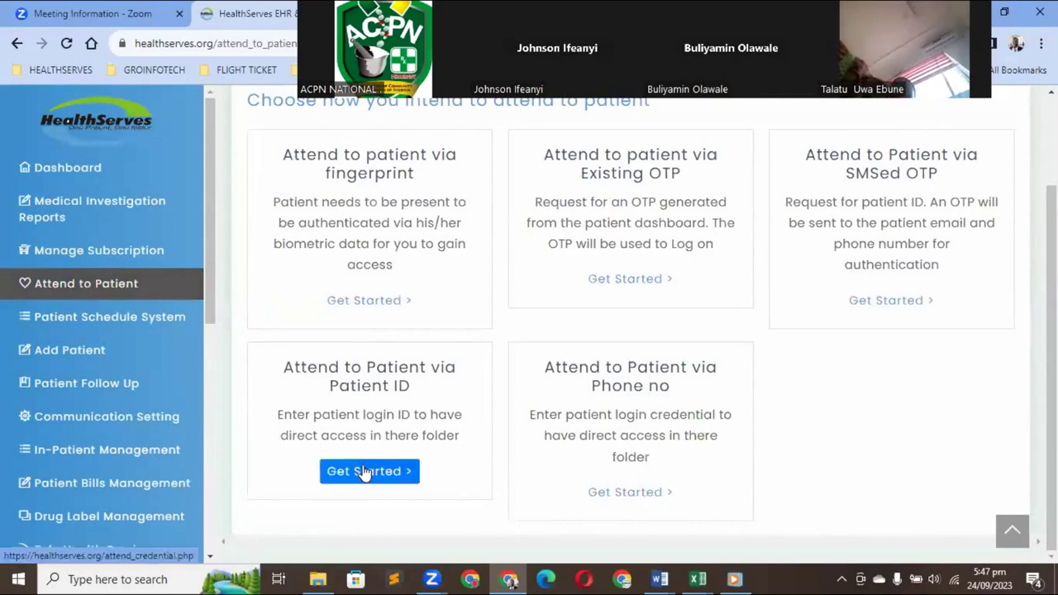
click(633, 492)
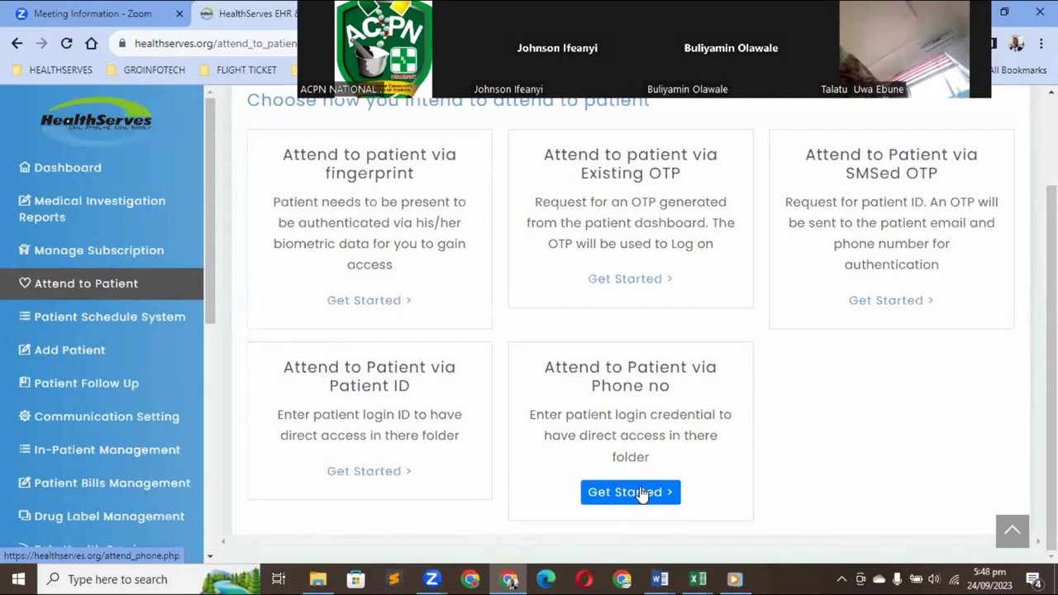
click(641, 494)
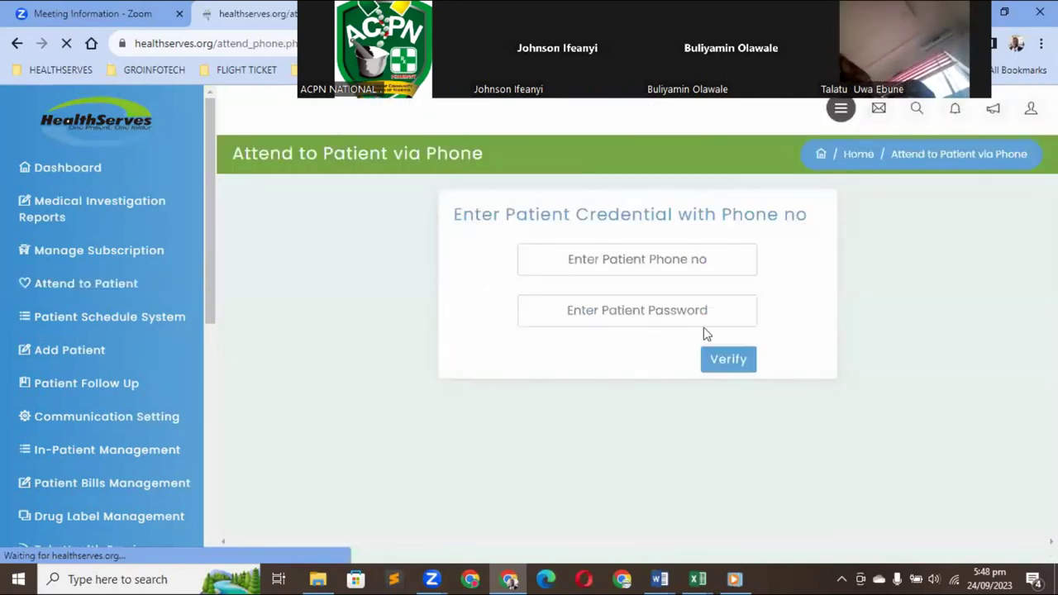
Enter the patient's phone number with the saved password and verify to open their folder
click(677, 260)
key(BackSpace)
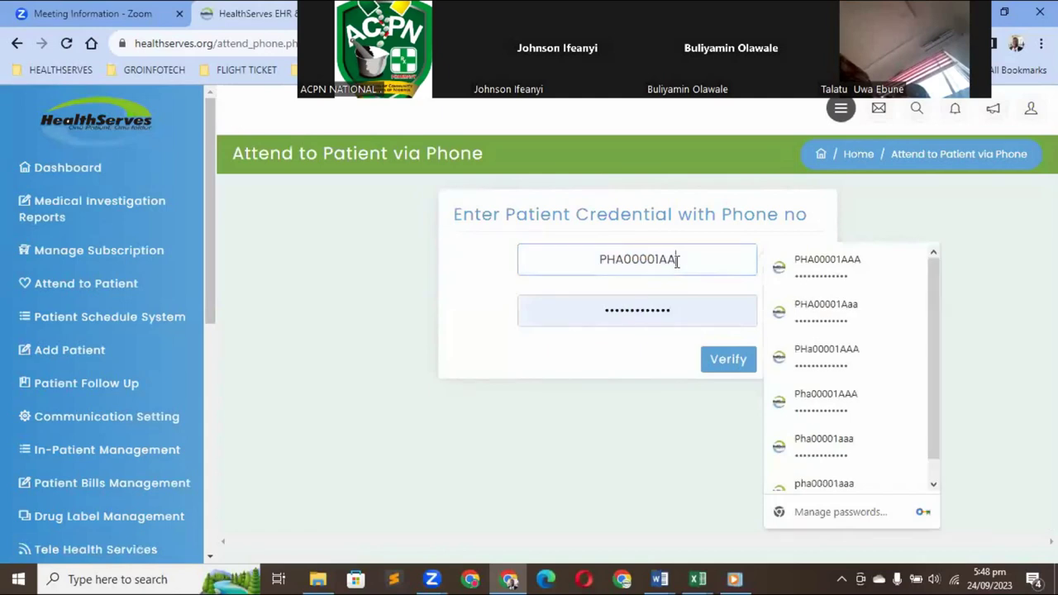
key(BackSpace)
key(BackSpace)
key(BackSpace)
key(BackSpace)
key(BackSpace)
key(BackSpace)
key(BackSpace)
key(BackSpace)
key(BackSpace)
key(BackSpace)
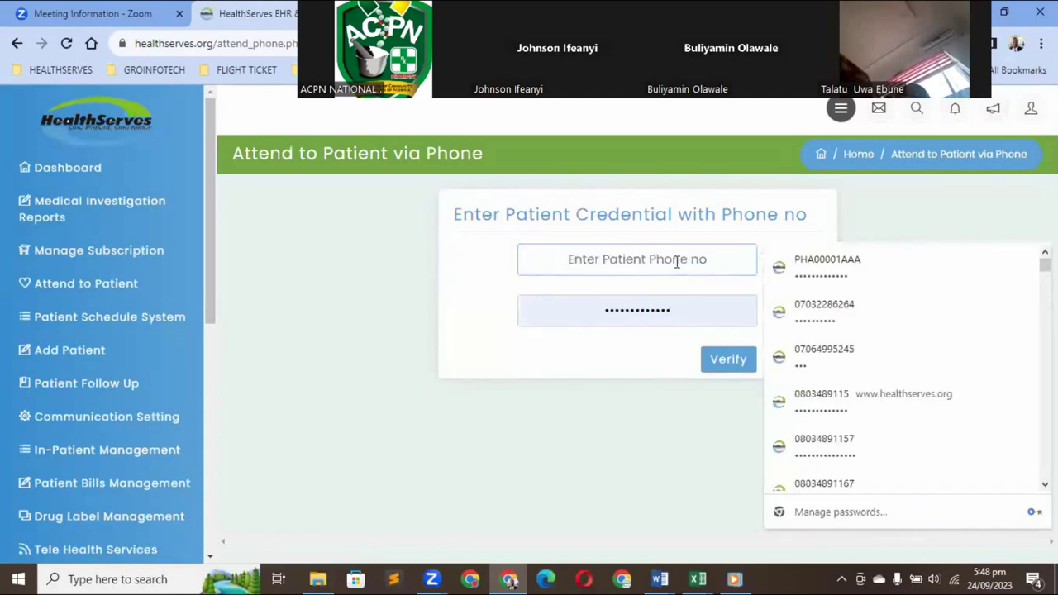
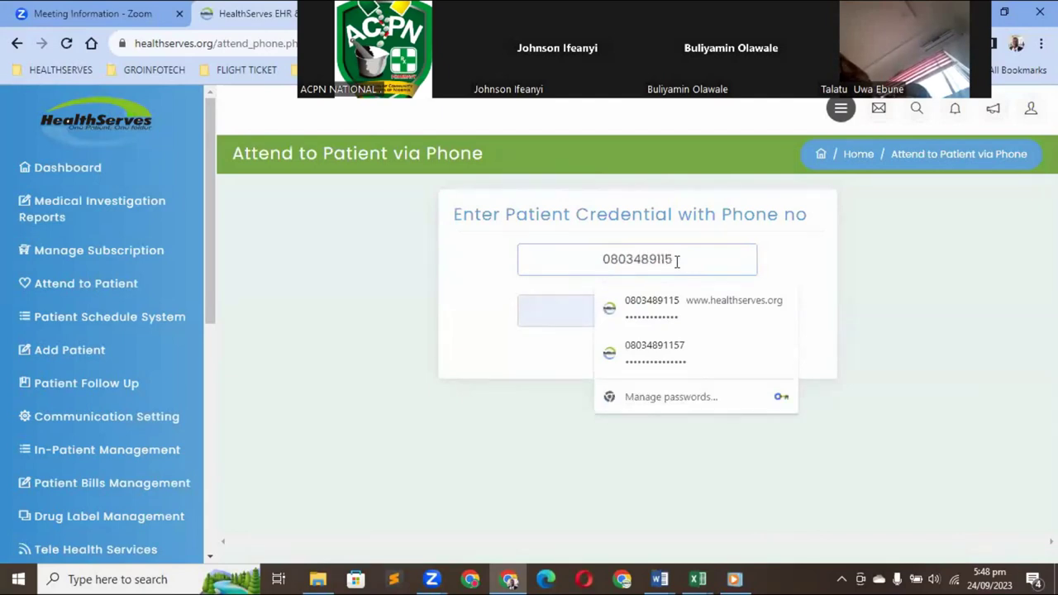
click(789, 260)
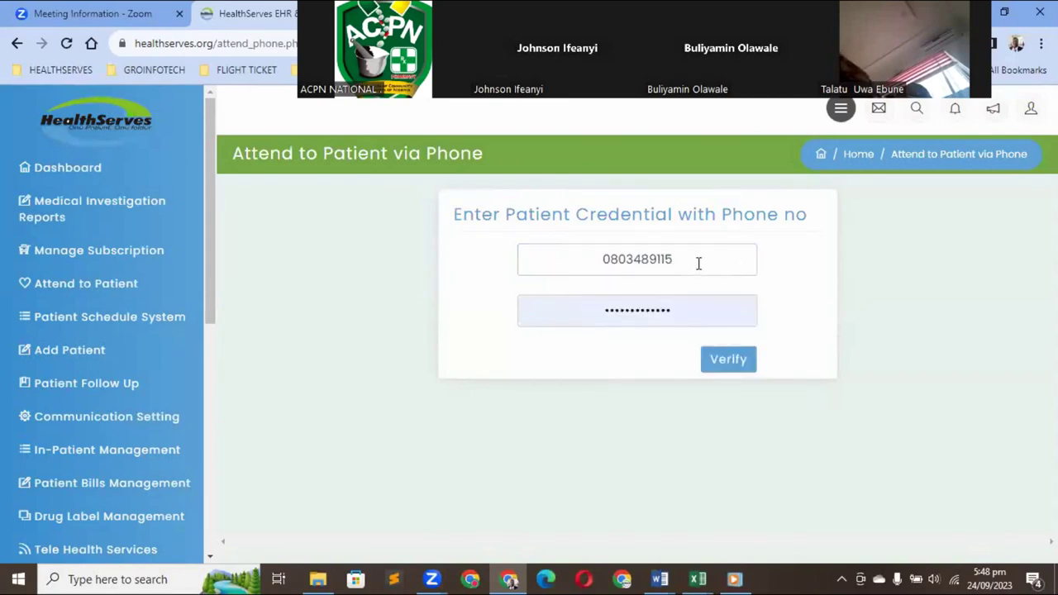
click(699, 263)
text(7)
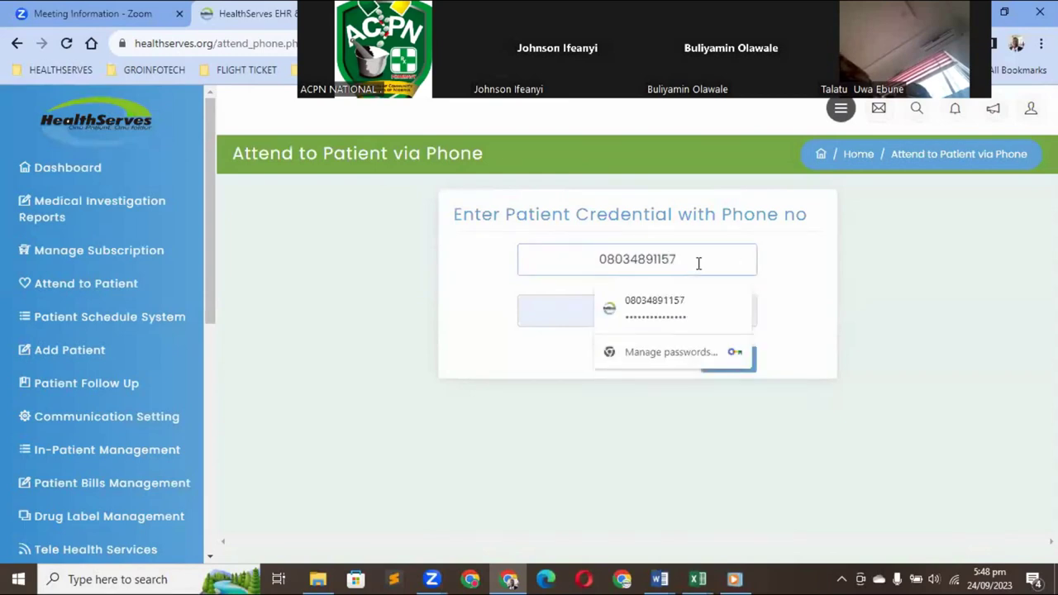
click(795, 274)
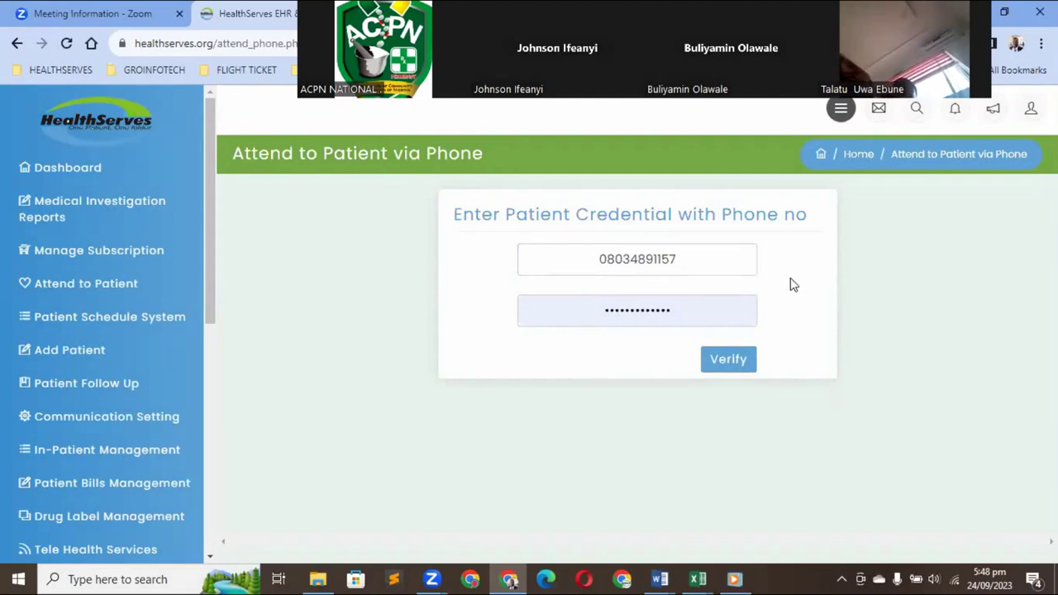
click(740, 362)
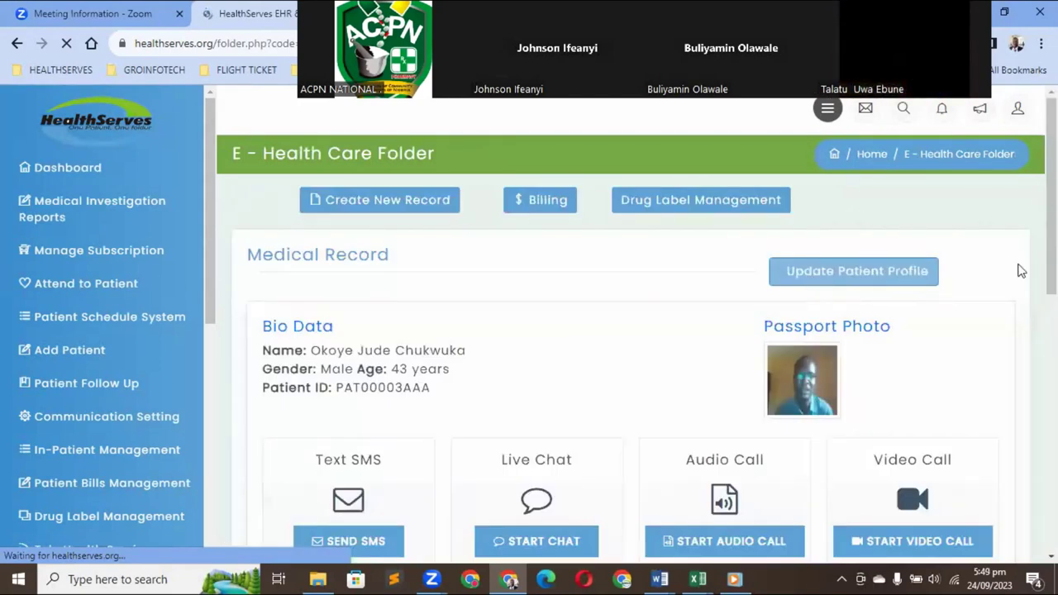
scroll(460, 405, down, 2)
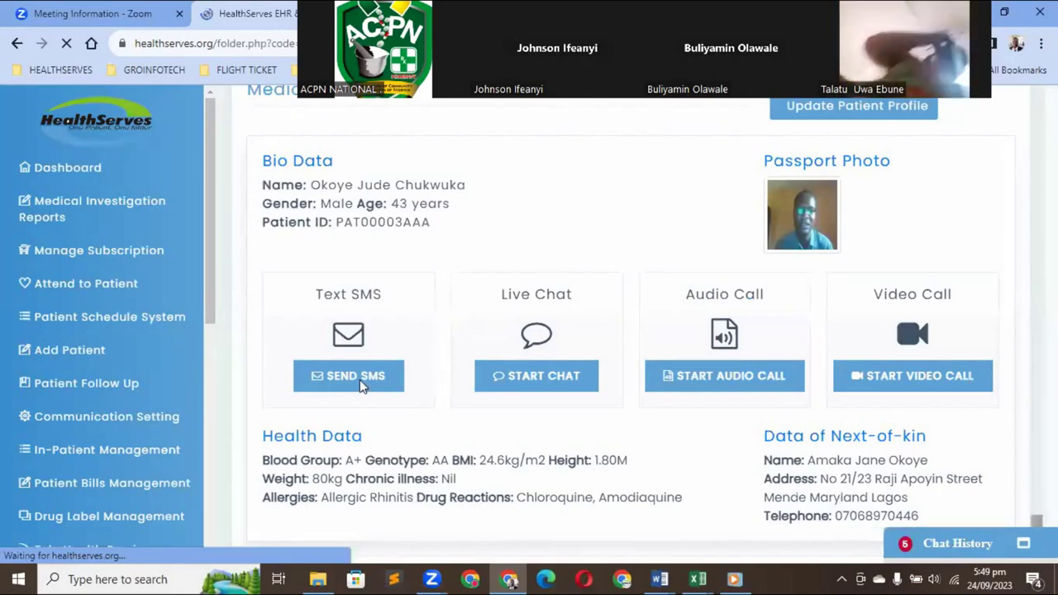
click(359, 380)
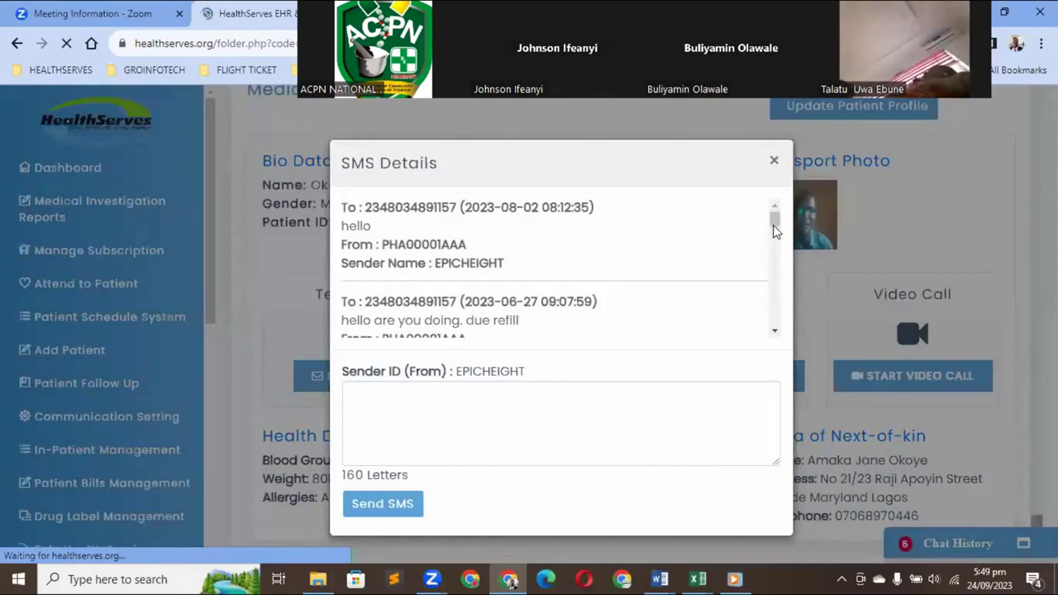
scroll(784, 304, down, 3)
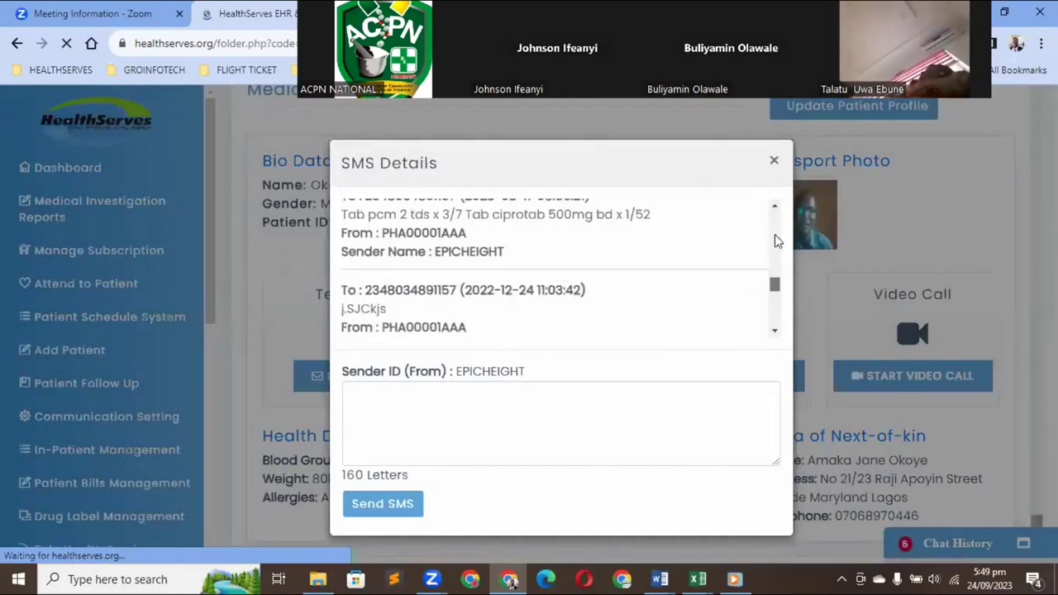
scroll(774, 212, up, 5)
scroll(774, 210, up, 1)
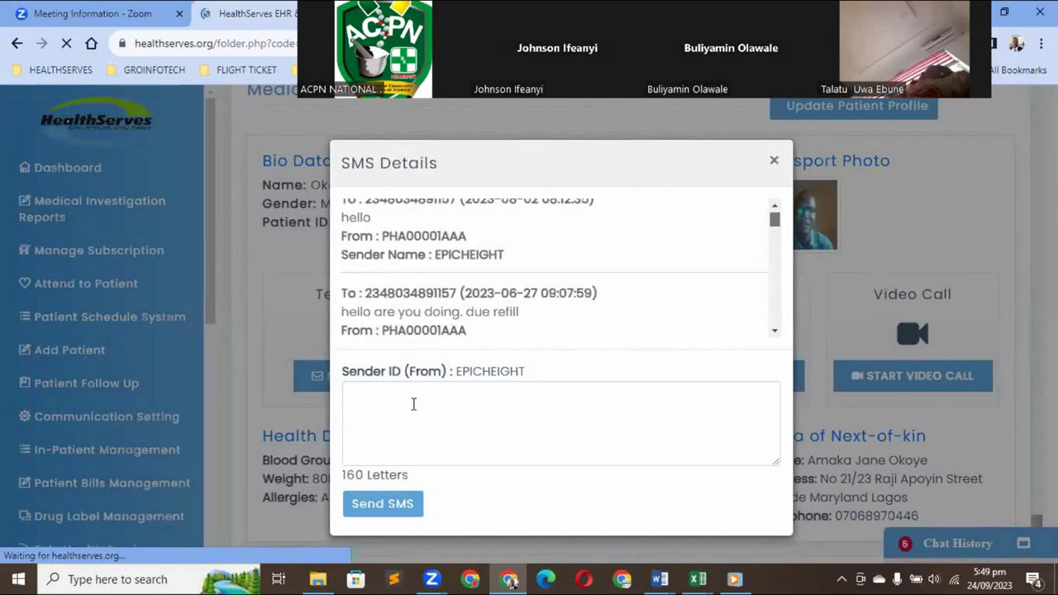
click(413, 403)
text(hICLIc)
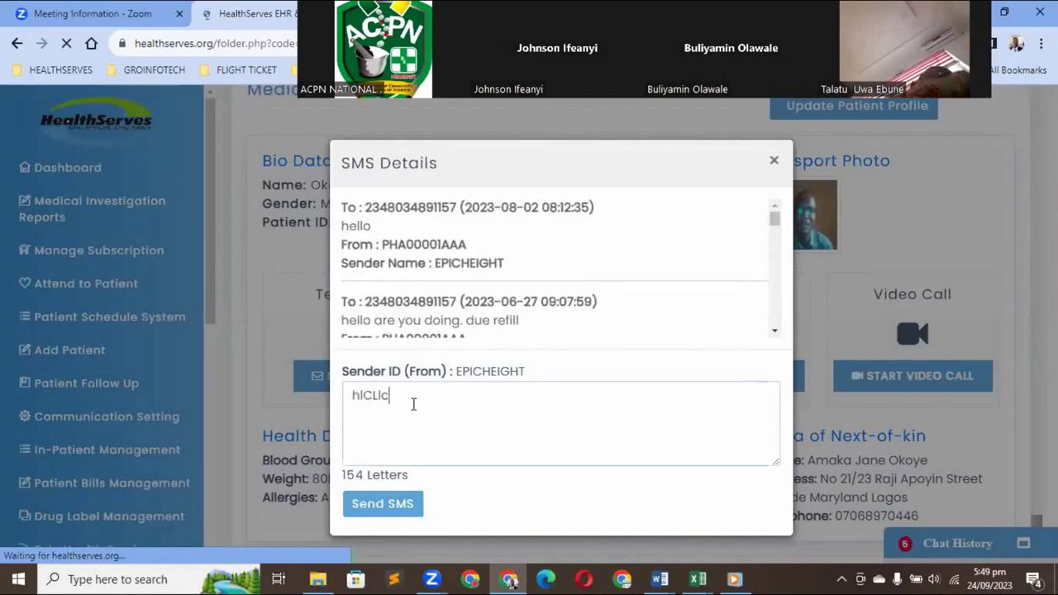
text(jcch)
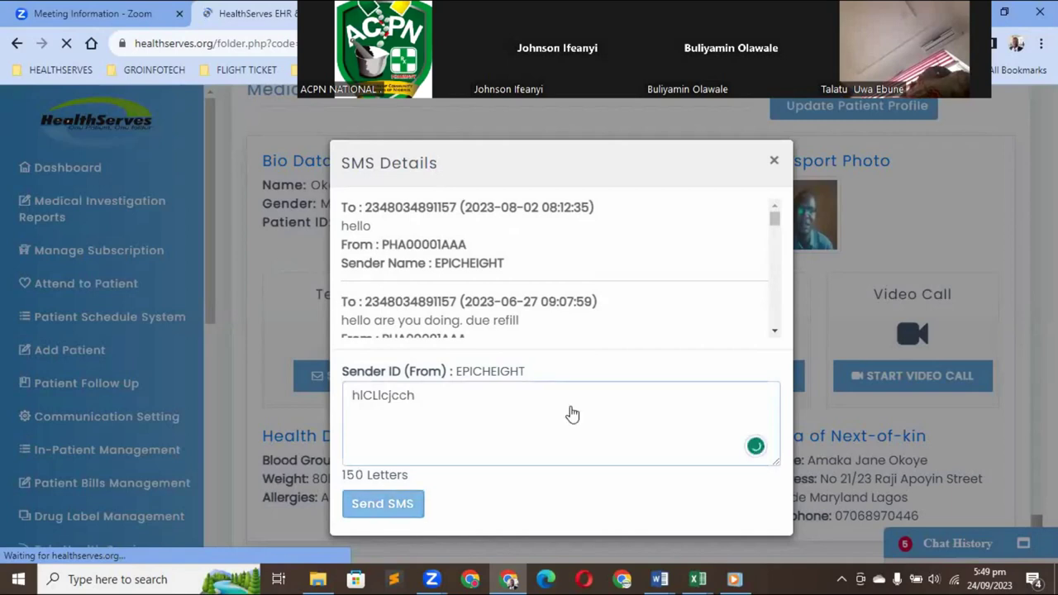
key(ctrl+a)
key(BackSpace)
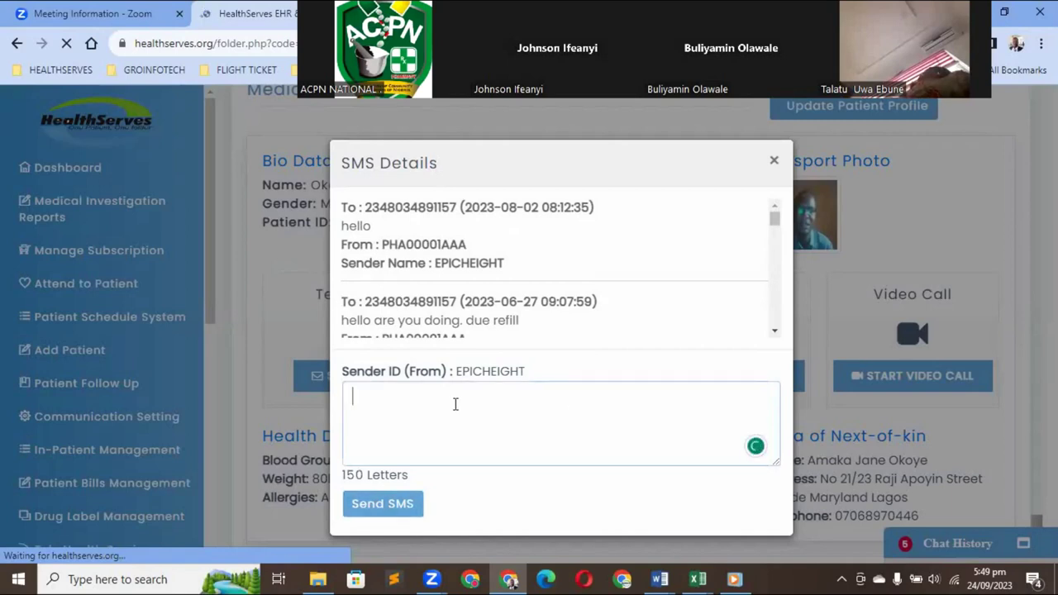
click(773, 161)
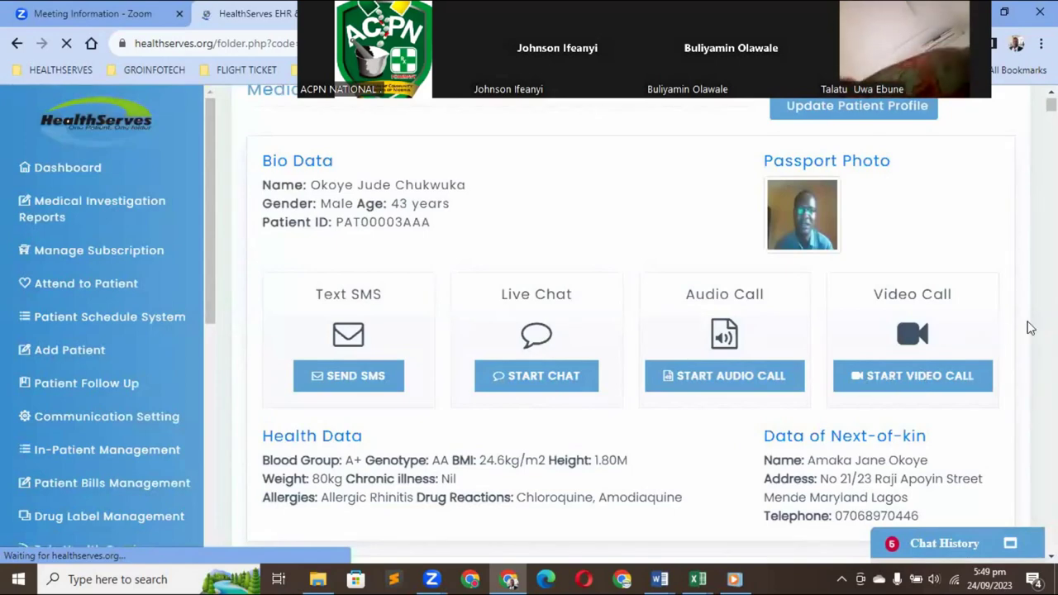
Scroll down the patient folder to the Dependent List and choose to add a dependent
scroll(1030, 328, down, 1)
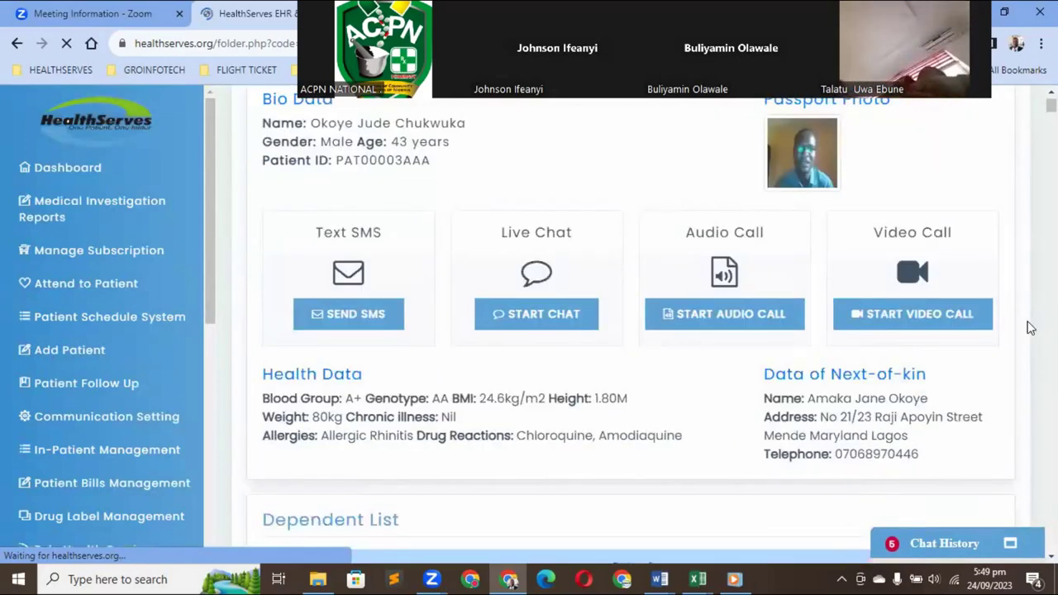
scroll(1030, 329, down, 1)
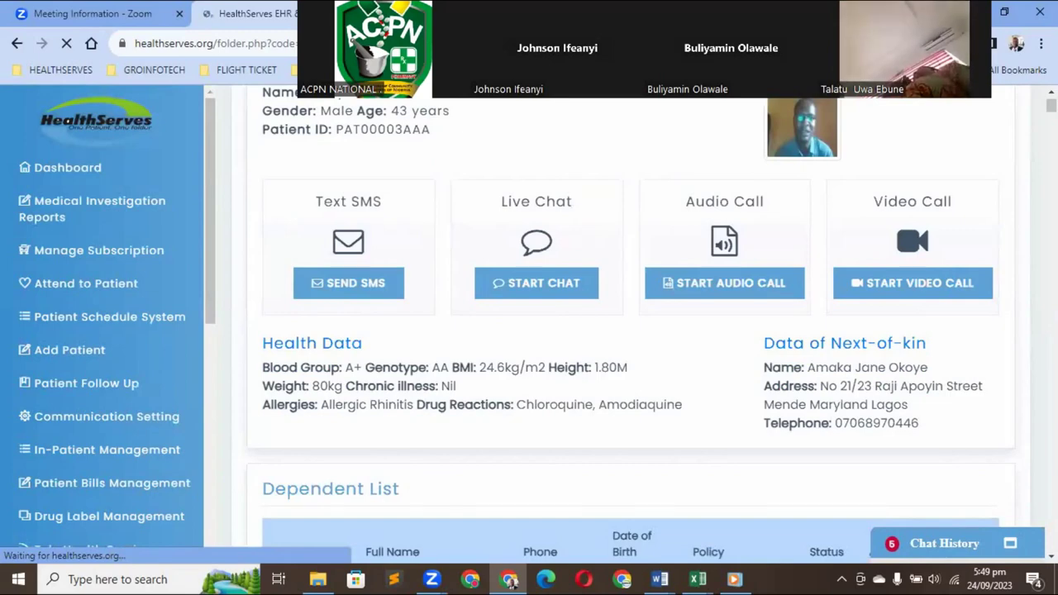
scroll(510, 581, down, 4)
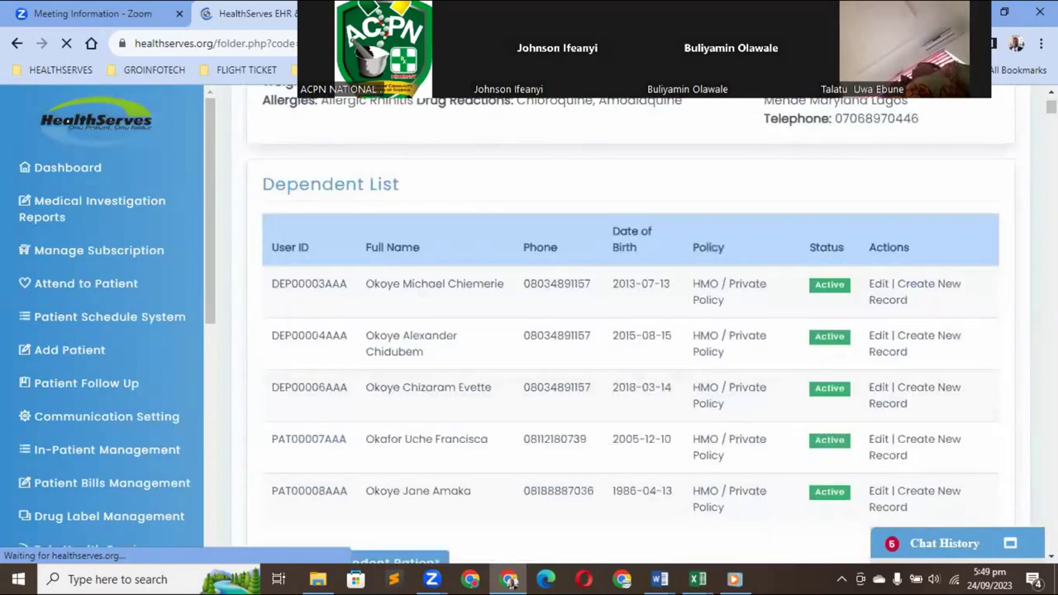
scroll(510, 581, down, 1)
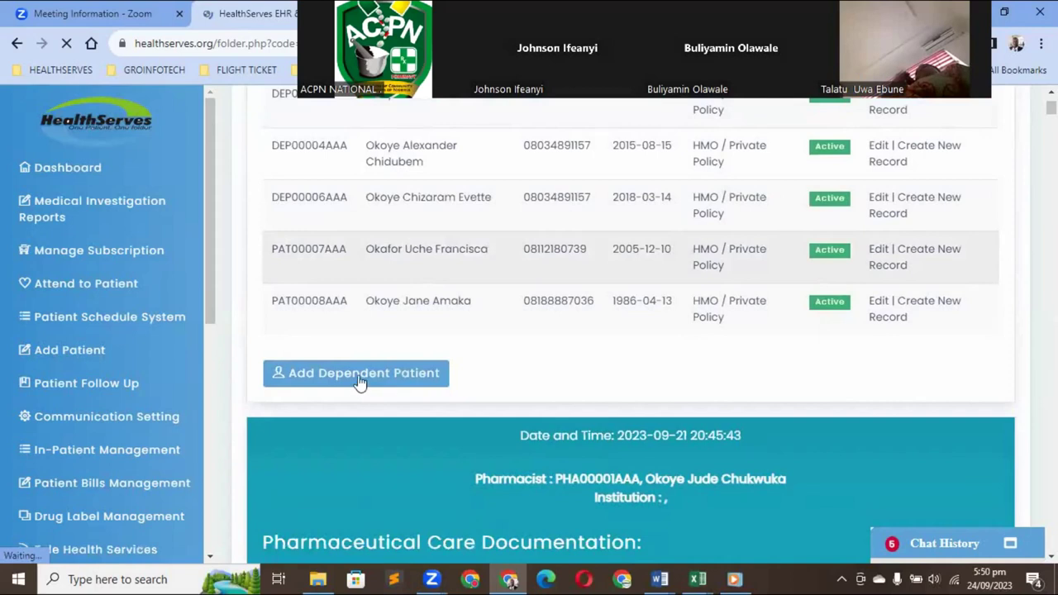
click(359, 382)
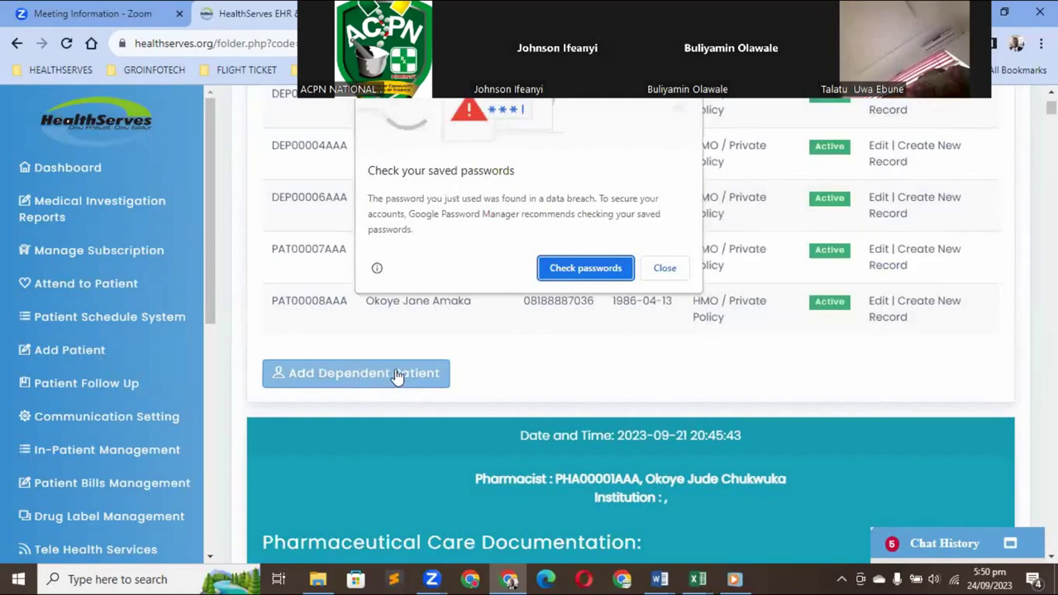
Dismiss the browser's saved-password warning and its 'Update password?' prompt
click(666, 272)
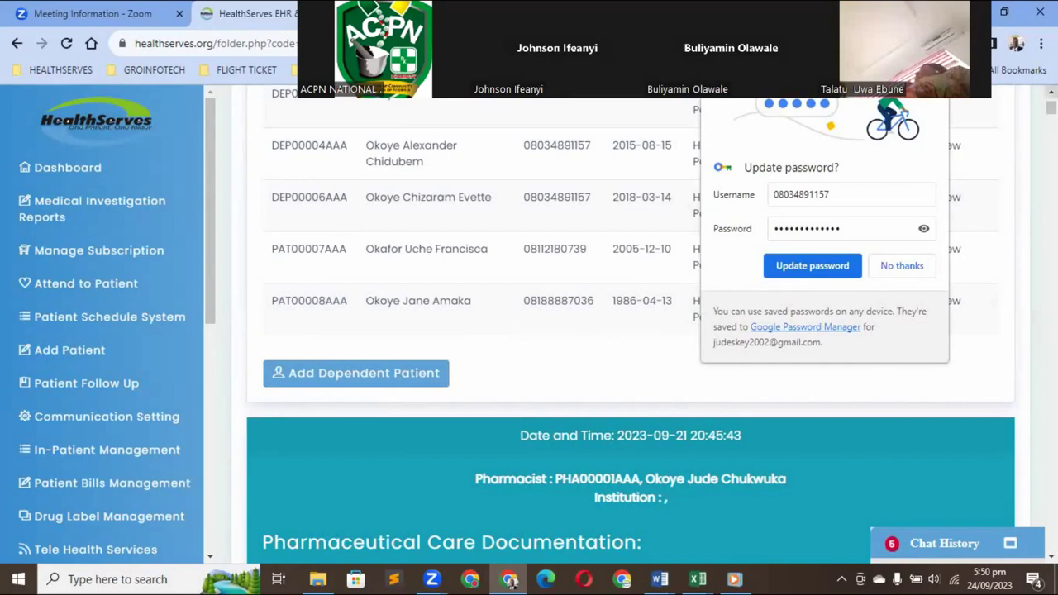
scroll(891, 274, up, 1)
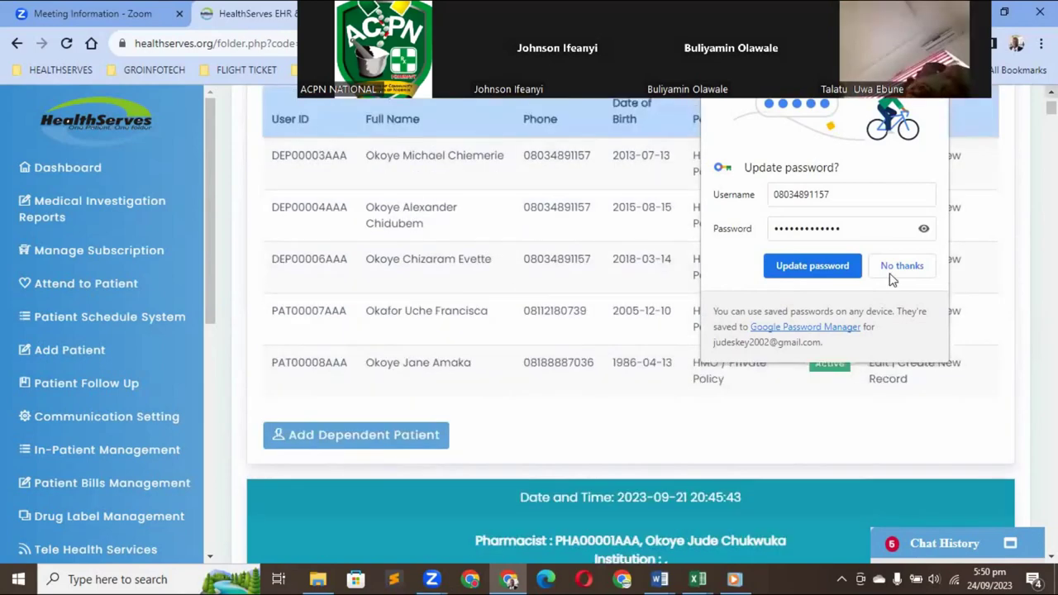
scroll(891, 274, up, 2)
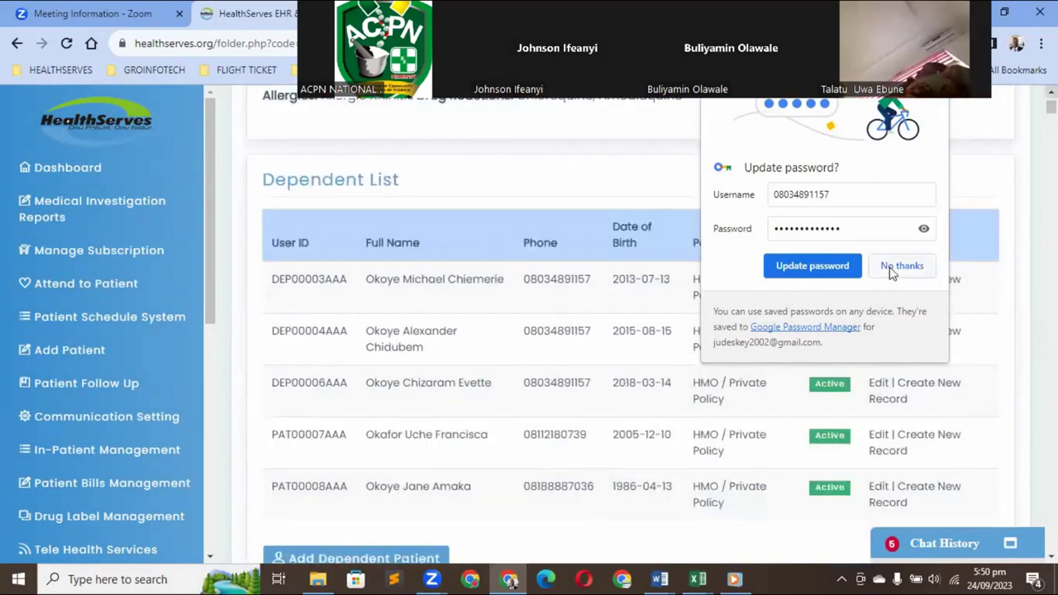
click(403, 234)
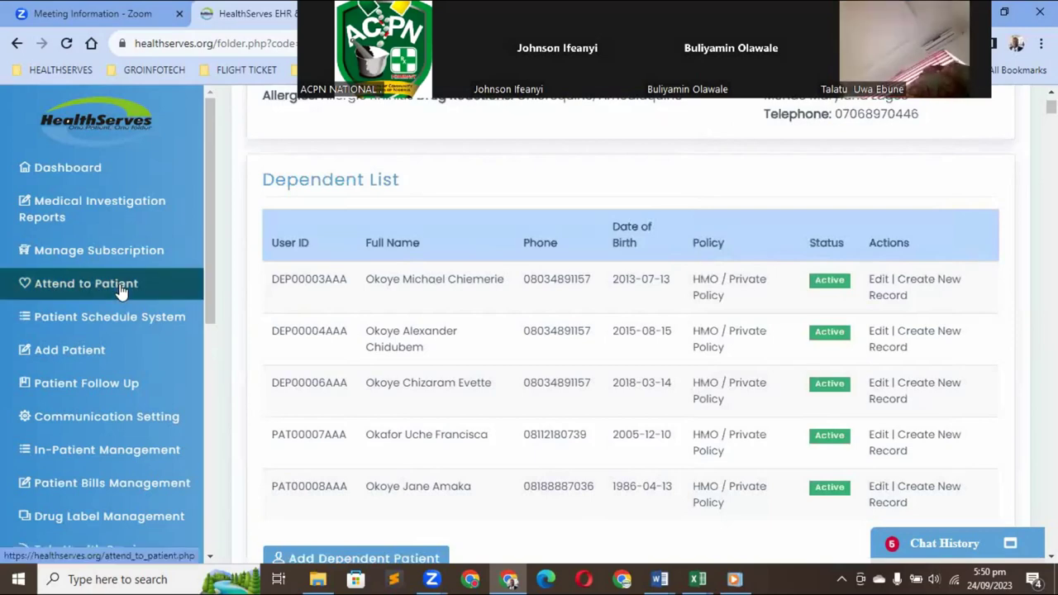
On the attend-to-patient page, choose Attend to Patient via Patient ID
click(121, 291)
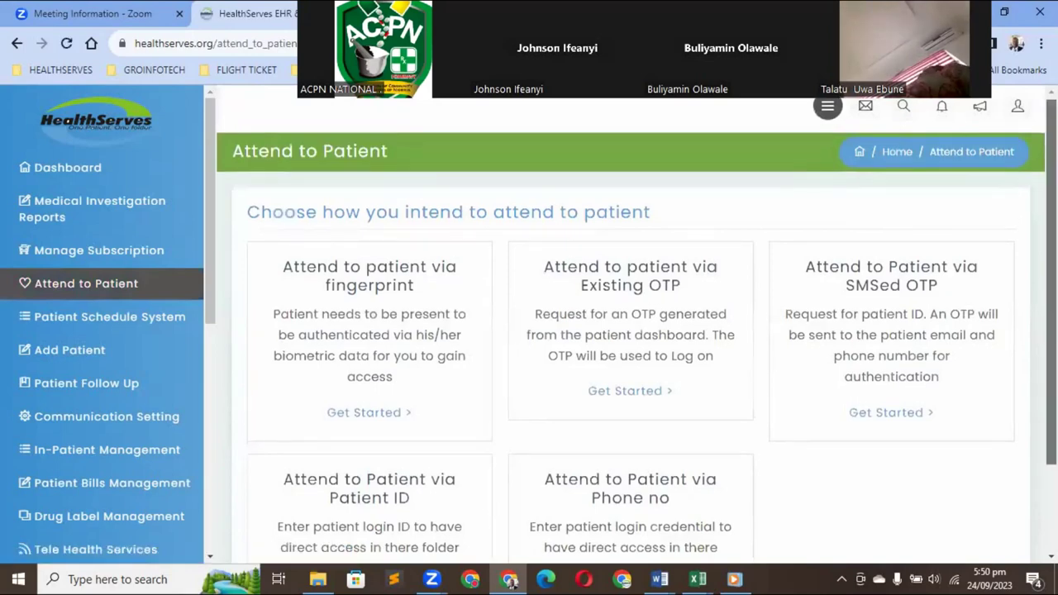
scroll(631, 331, down, 2)
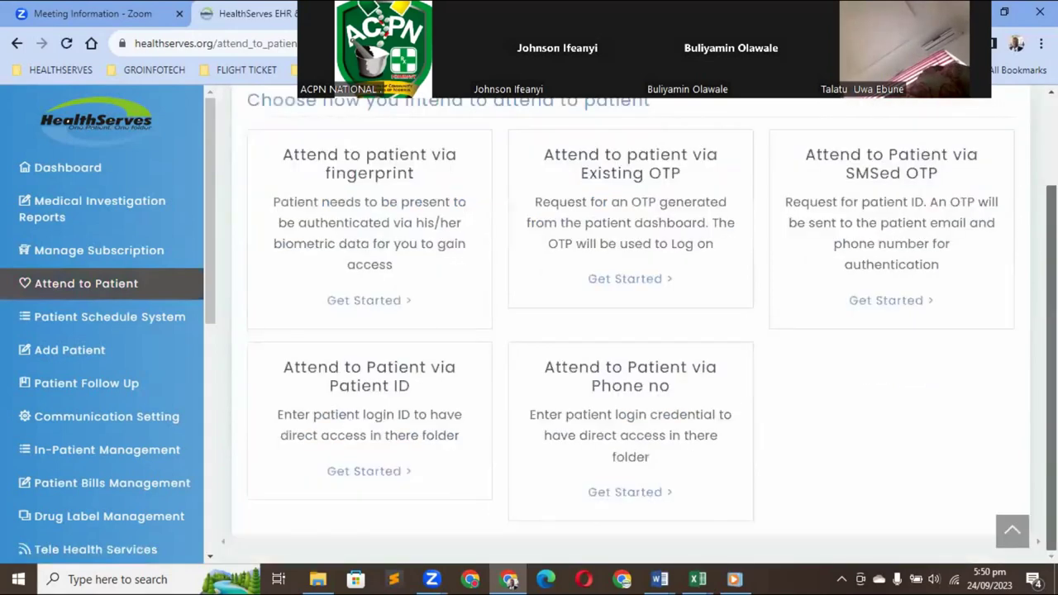
click(360, 472)
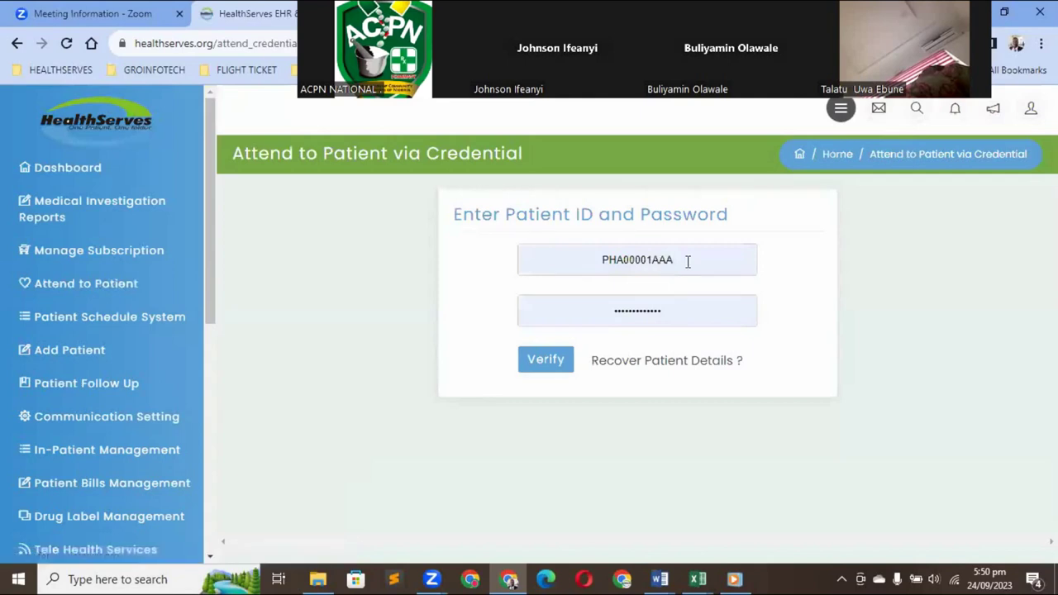
Replace the Patient ID with the other patient's ID, fill the saved password and verify
click(687, 261)
key(BackSpace)
key(BackSpace)
key(BackSpace)
key(BackSpace)
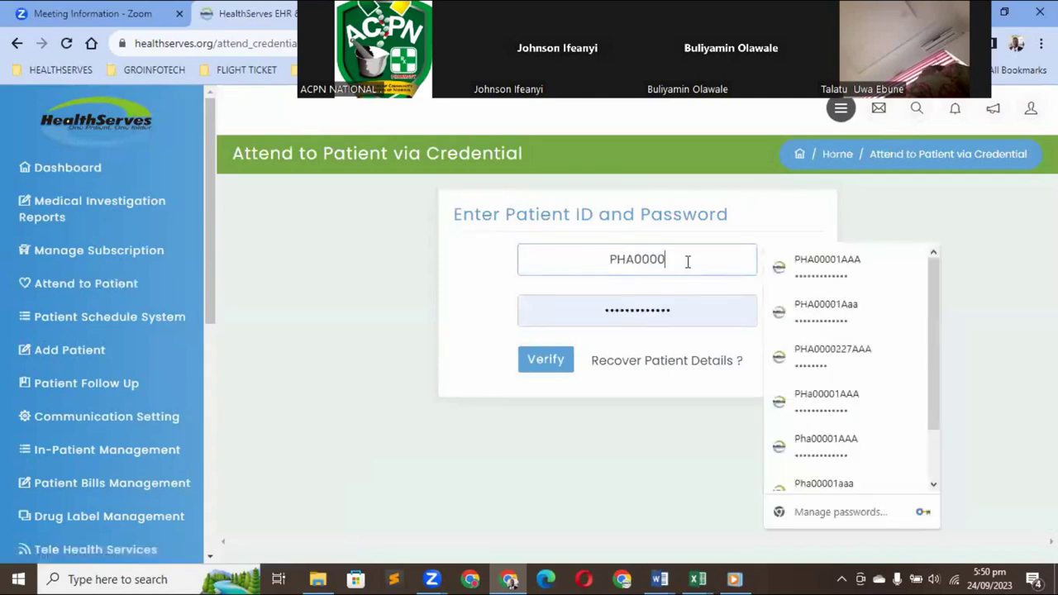
key(BackSpace)
key(BackSpace)
key(BackSpace)
key(BackSpace)
key(BackSpace)
key(BackSpace)
key(BackSpace)
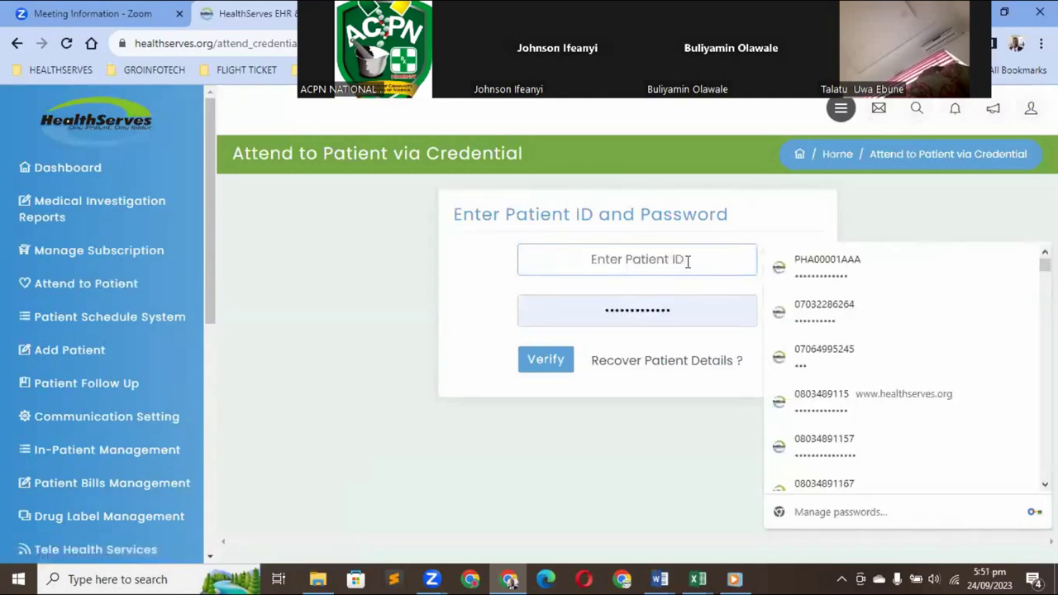
text(PA)
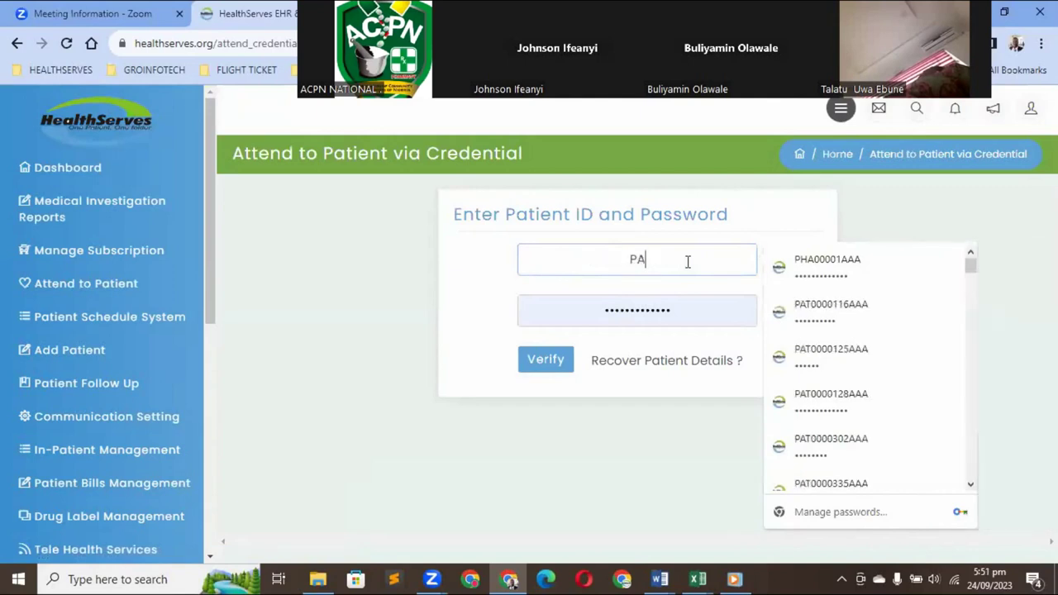
text(T01)
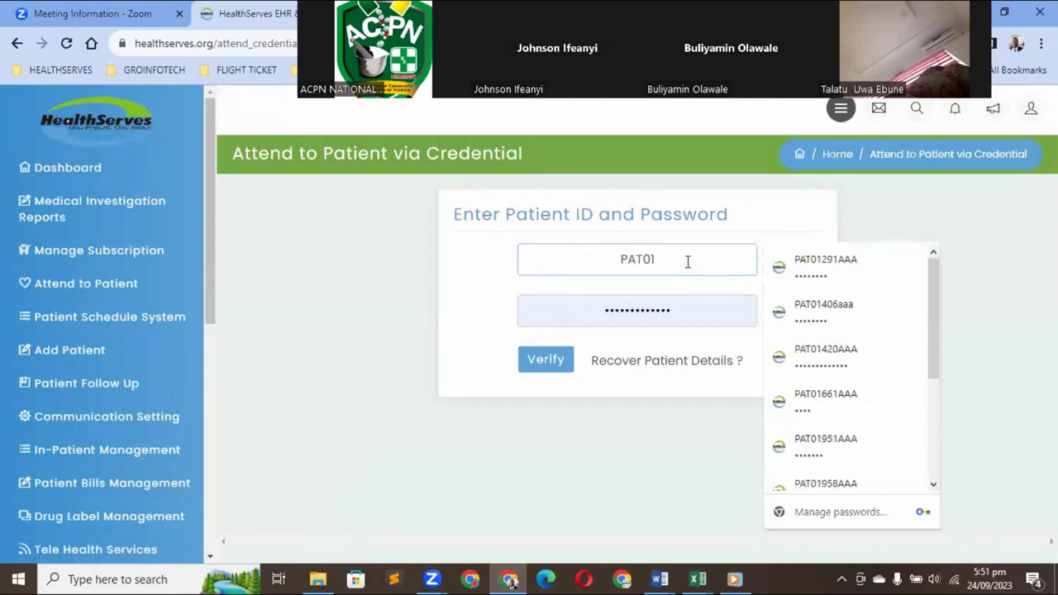
text(61)
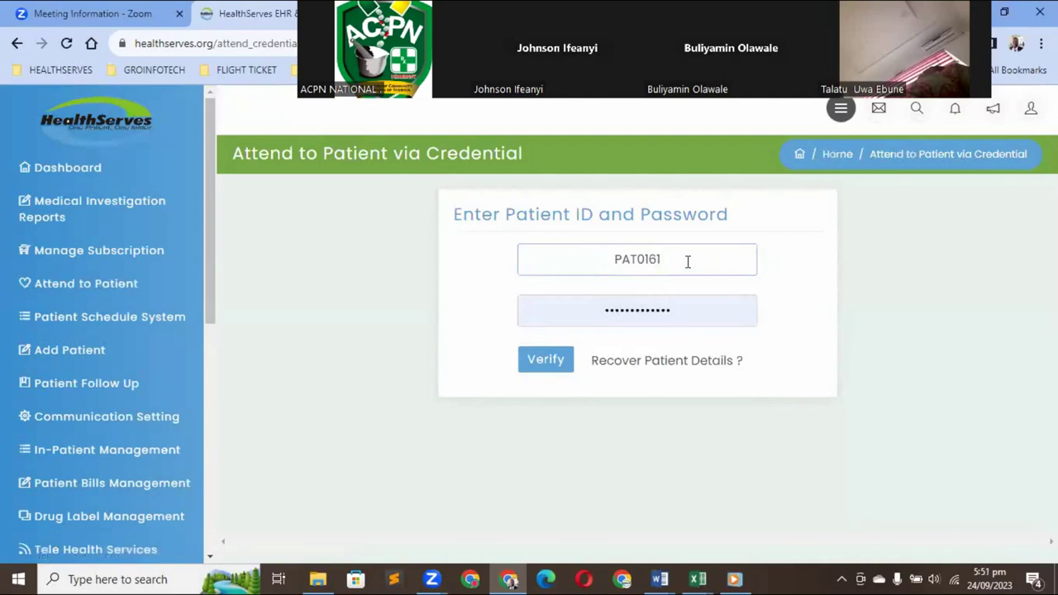
key(BackSpace)
text(6)
click(649, 306)
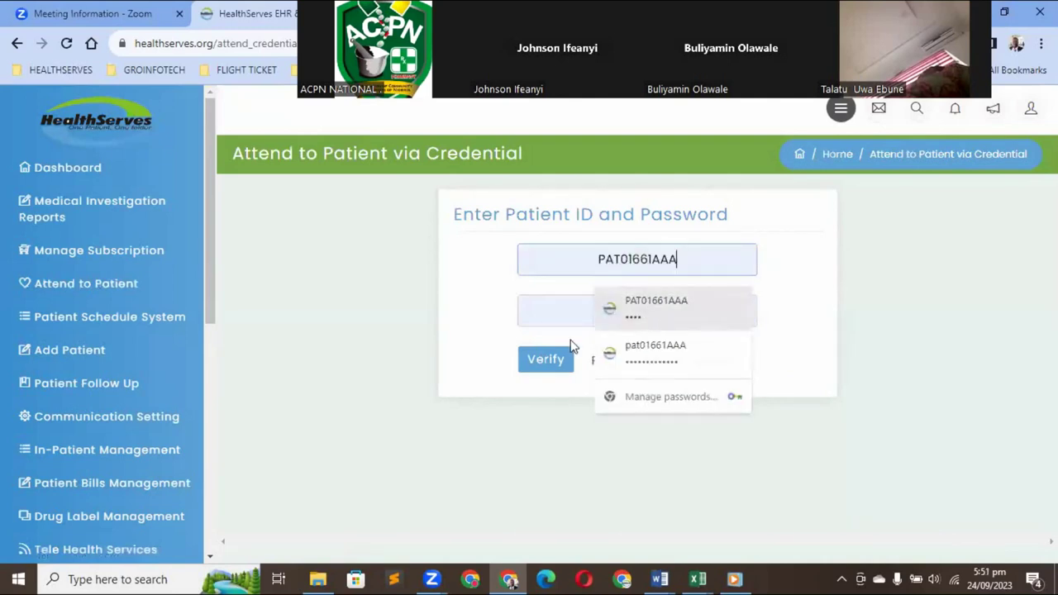
click(539, 362)
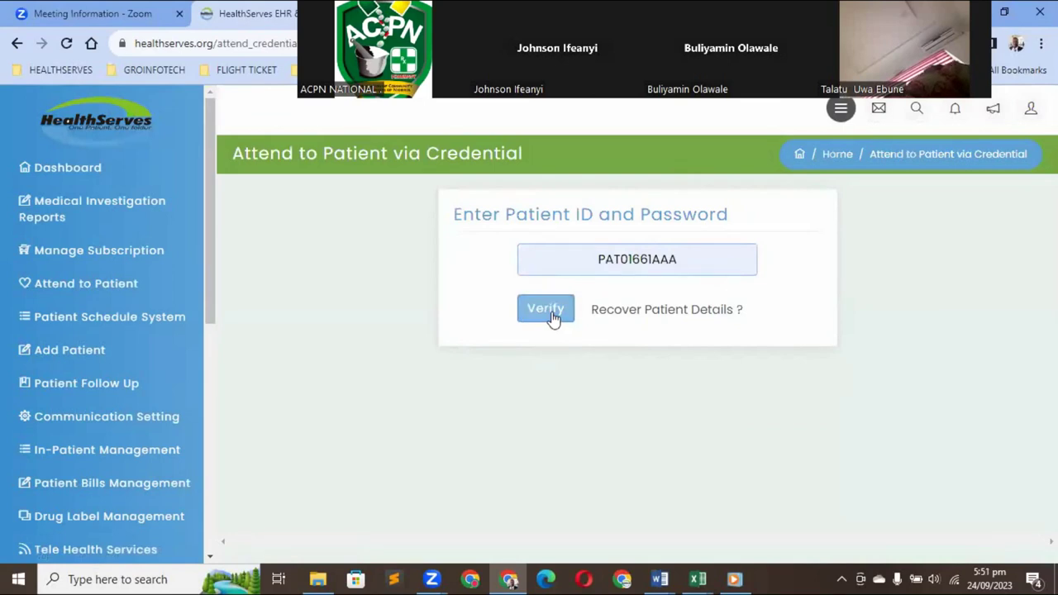
click(552, 317)
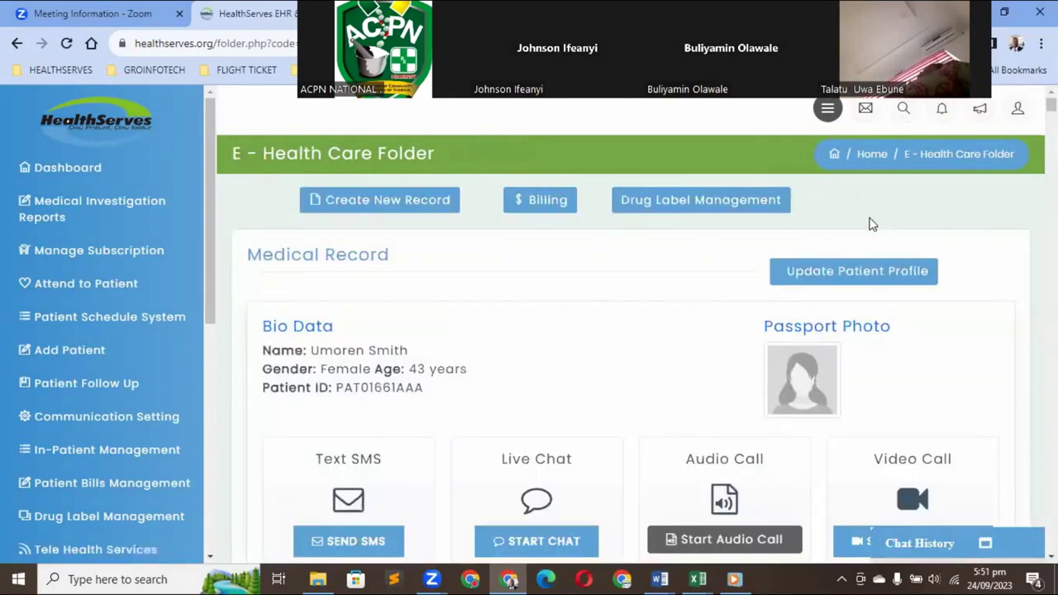
Scroll through the folder's Bio Data, HMO, dependents, bills and Point of Care history, then back up
scroll(872, 223, down, 2)
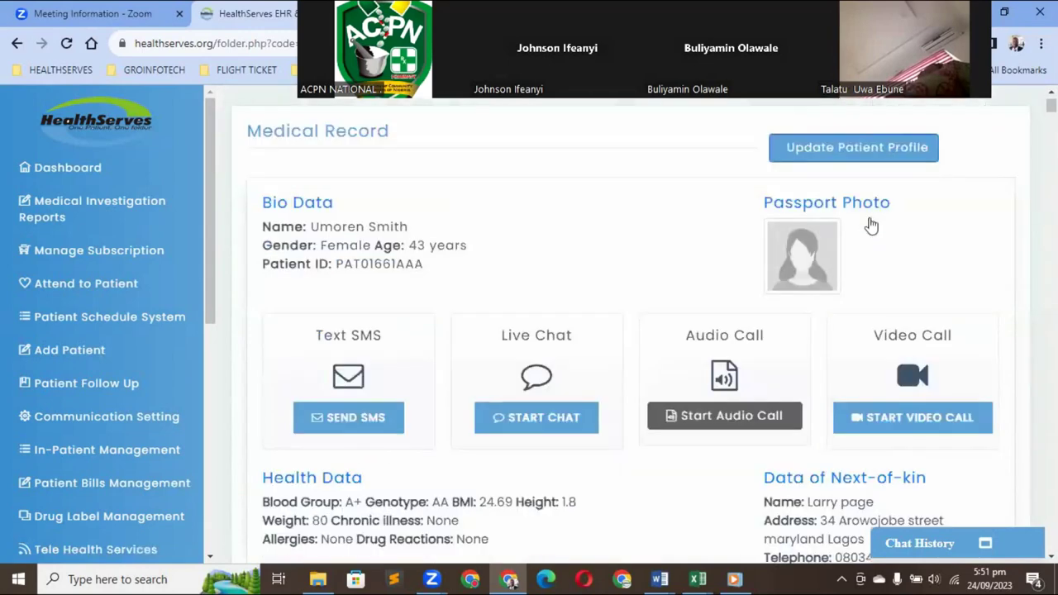
scroll(870, 219, down, 2)
scroll(870, 219, down, 2)
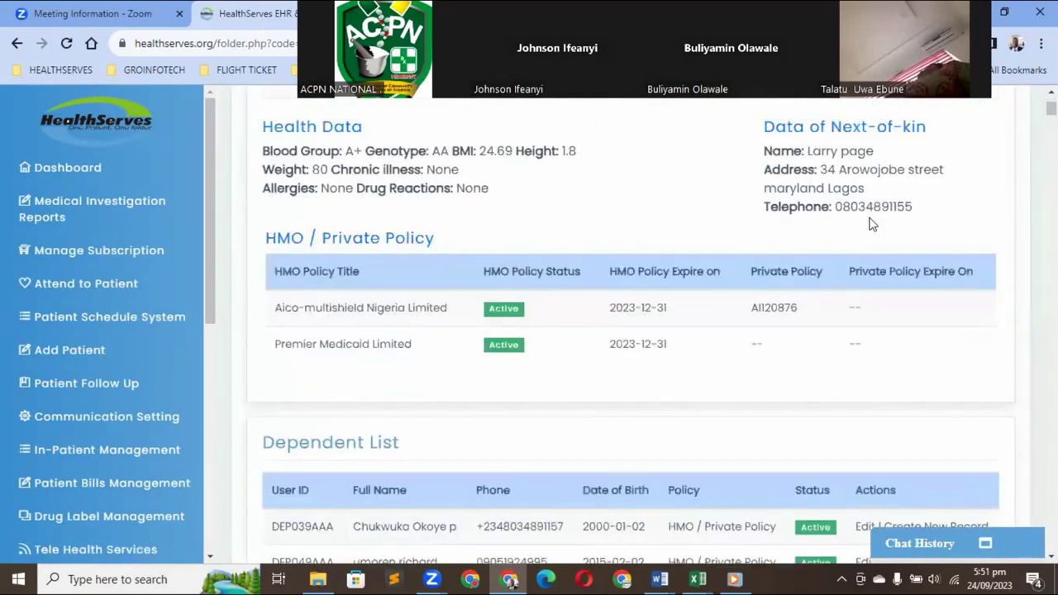
scroll(872, 223, down, 2)
scroll(871, 223, up, 1)
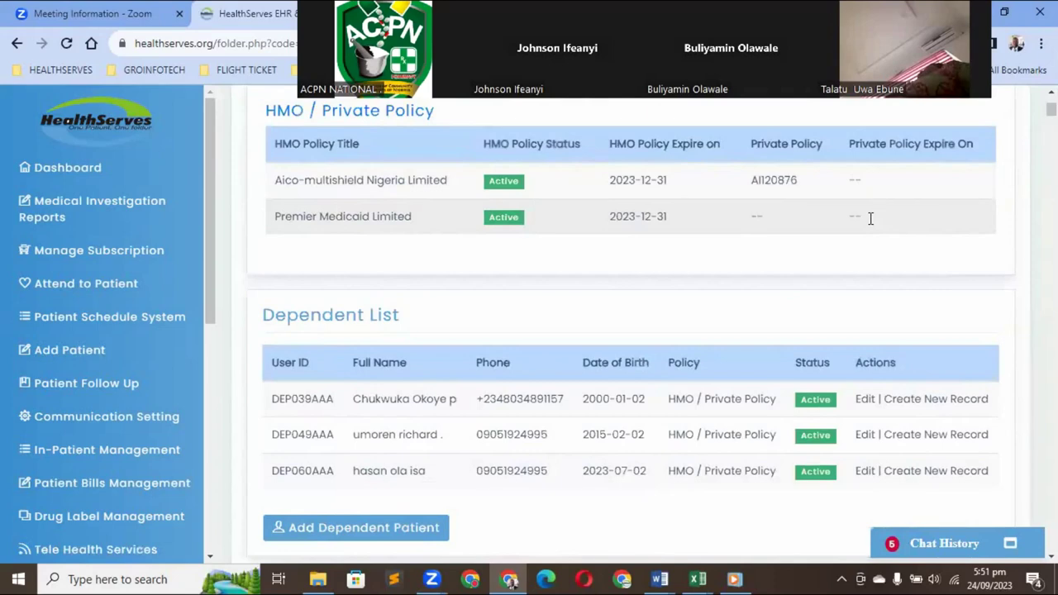
scroll(872, 223, up, 2)
scroll(872, 223, down, 1)
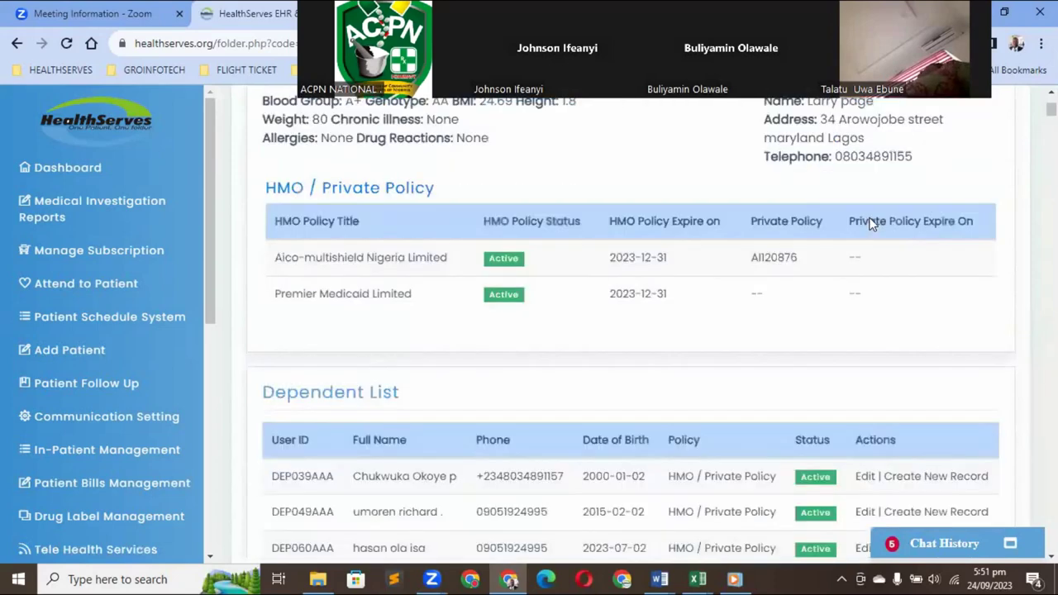
scroll(870, 223, down, 1)
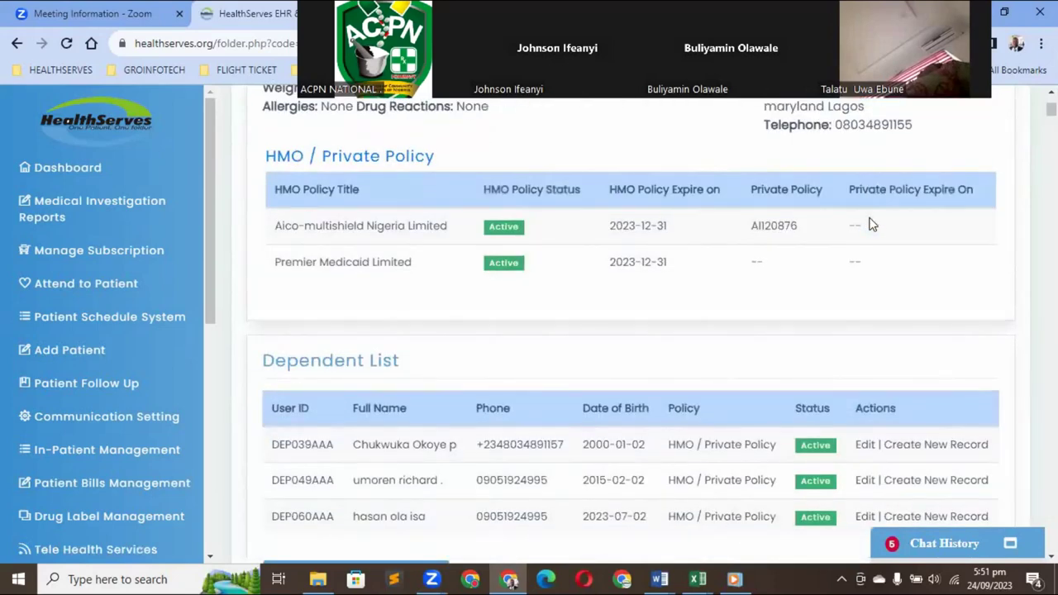
scroll(869, 223, down, 1)
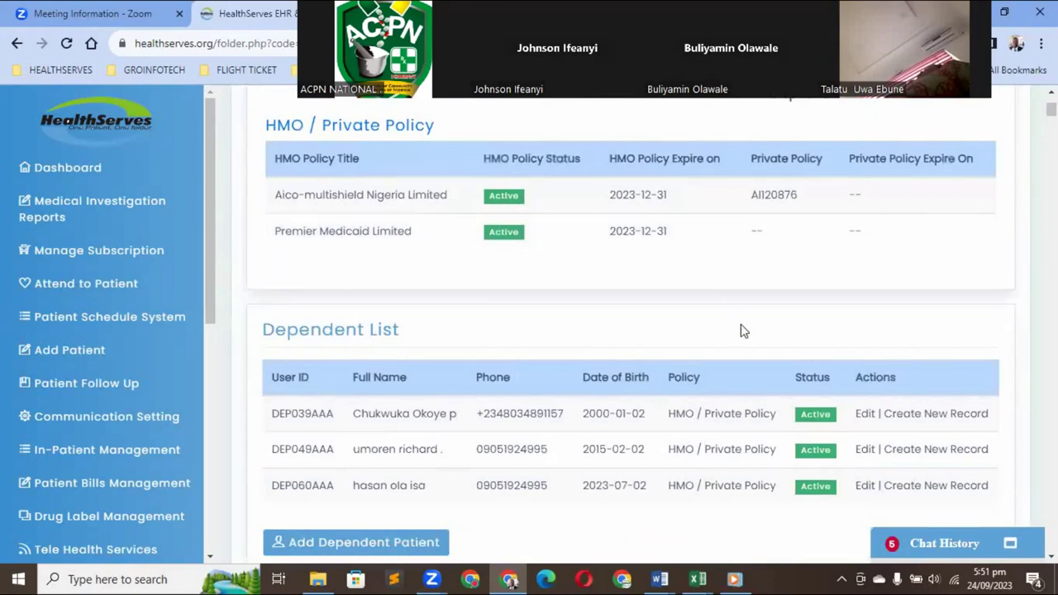
scroll(740, 330, down, 1)
scroll(741, 330, down, 5)
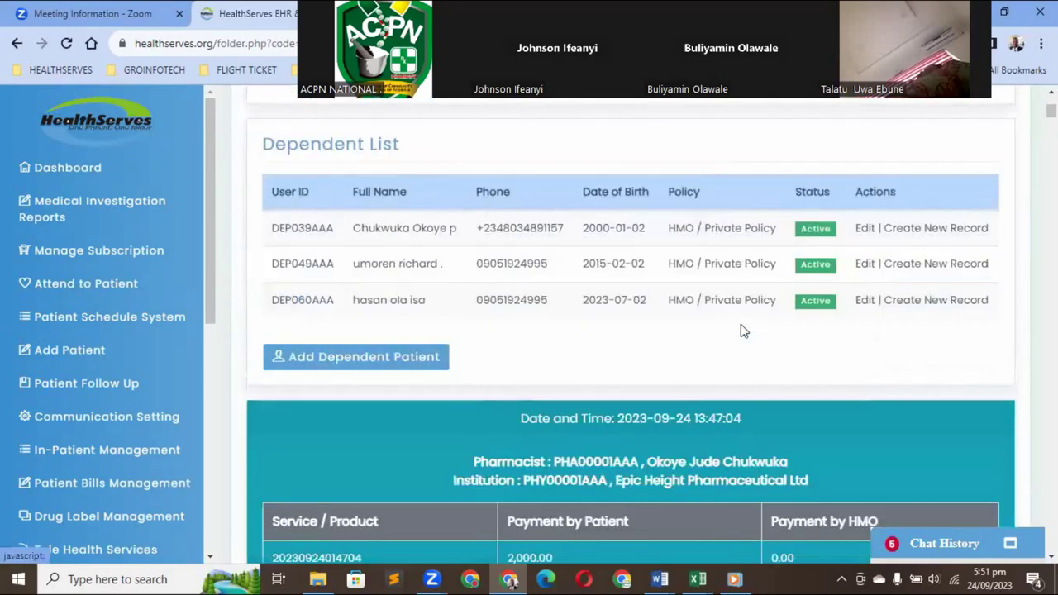
scroll(741, 330, down, 1)
scroll(740, 331, down, 5)
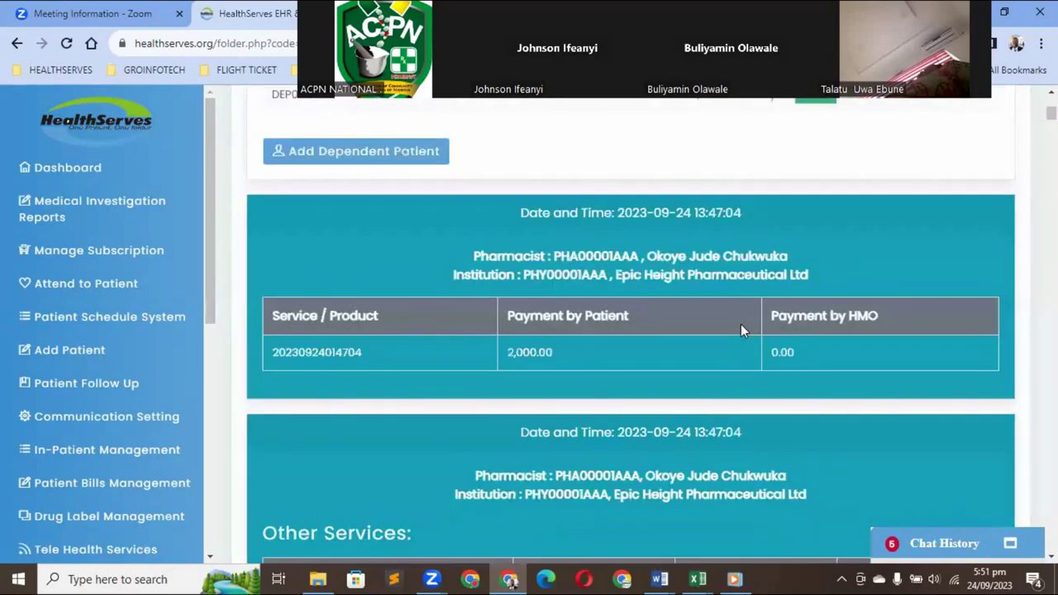
scroll(741, 330, down, 2)
scroll(741, 331, down, 5)
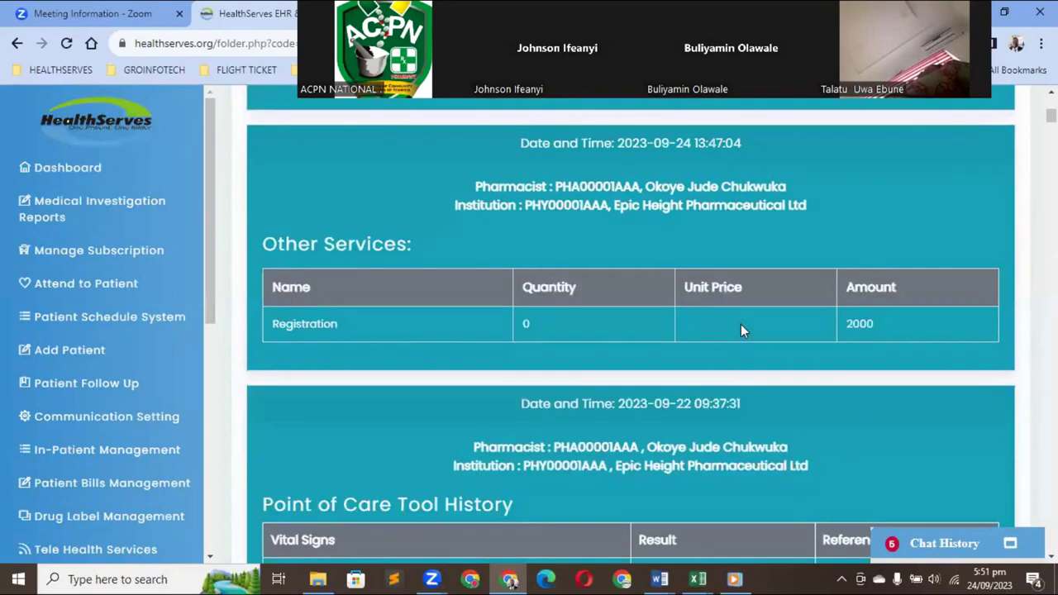
scroll(740, 324, down, 7)
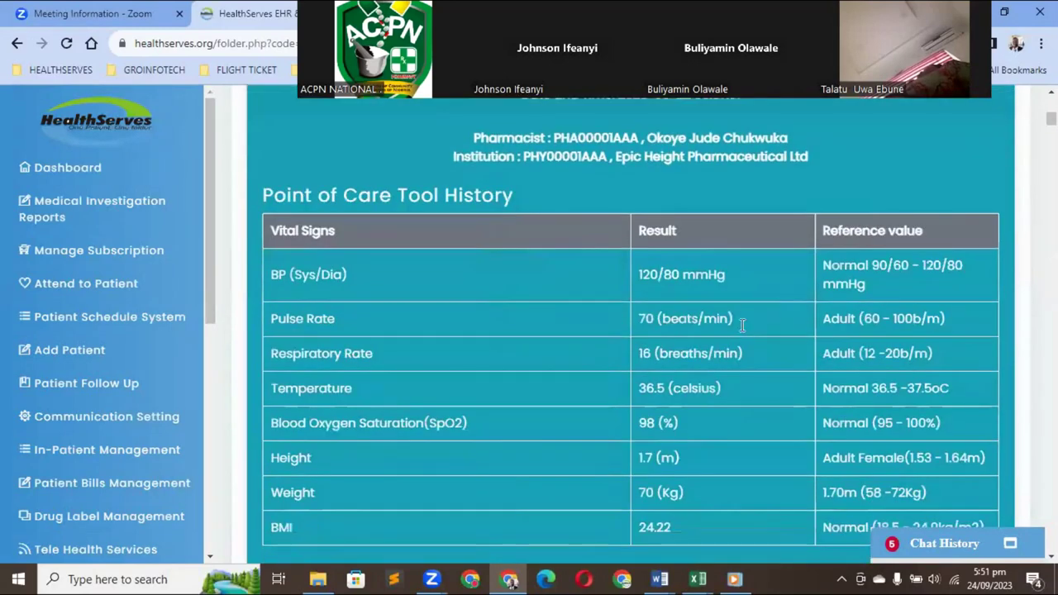
scroll(740, 329, down, 3)
scroll(740, 328, down, 3)
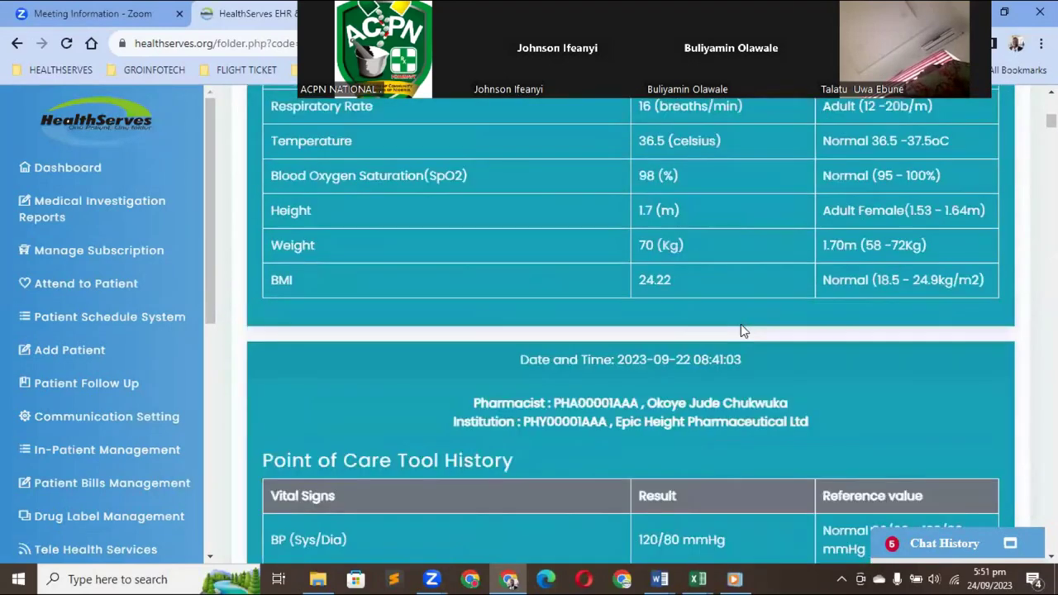
scroll(740, 331, down, 8)
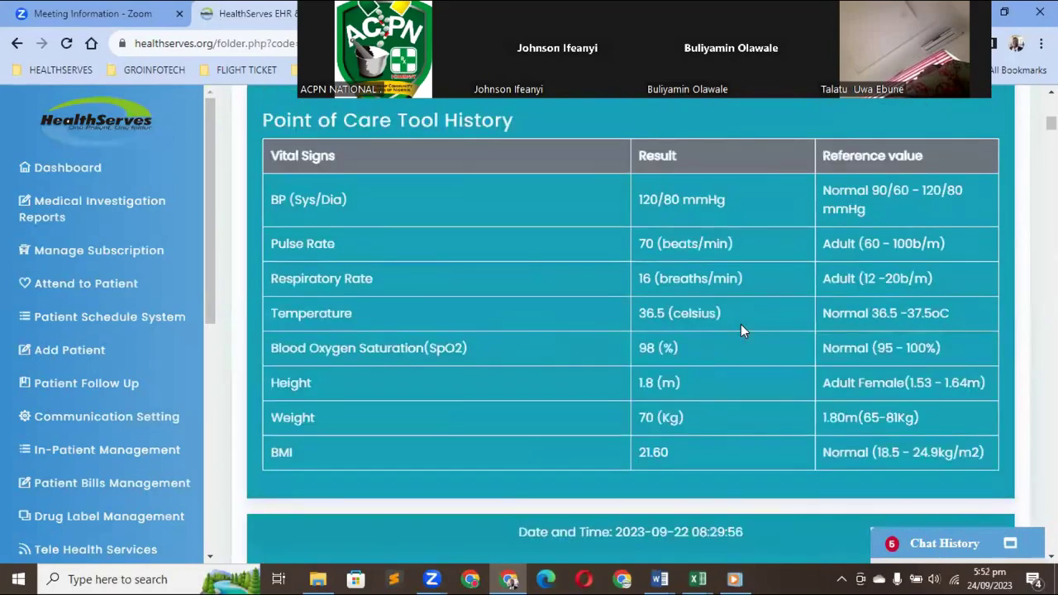
scroll(741, 330, down, 4)
scroll(741, 330, down, 1)
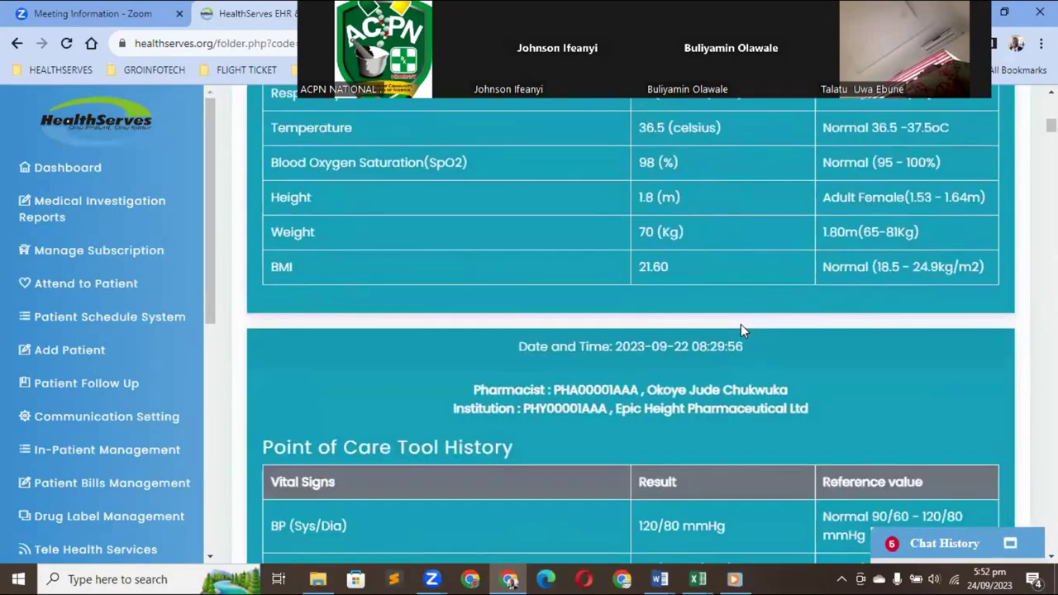
scroll(741, 330, down, 12)
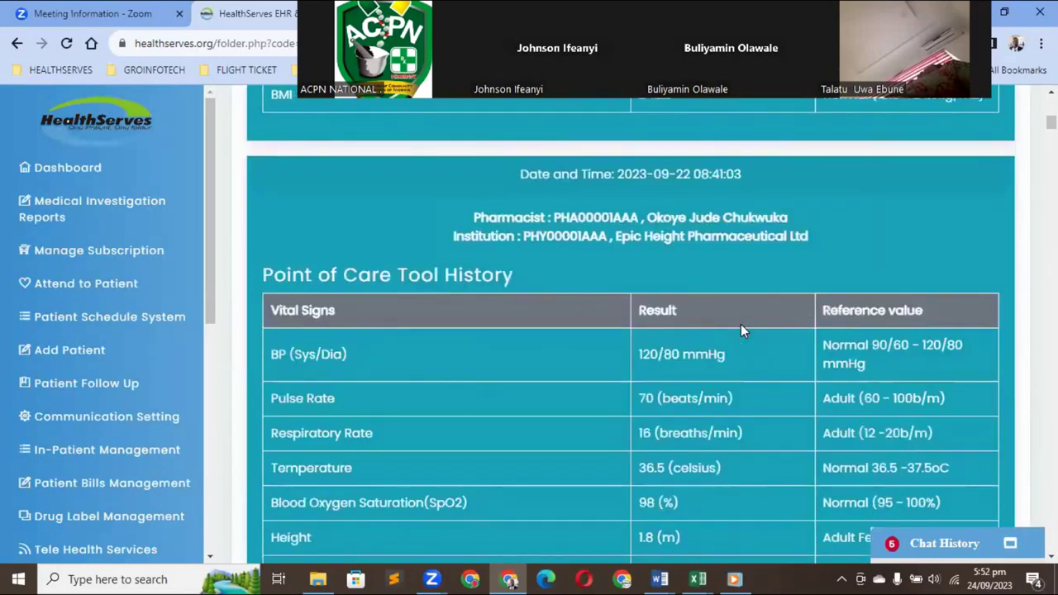
scroll(740, 329, up, 1)
scroll(740, 330, up, 15)
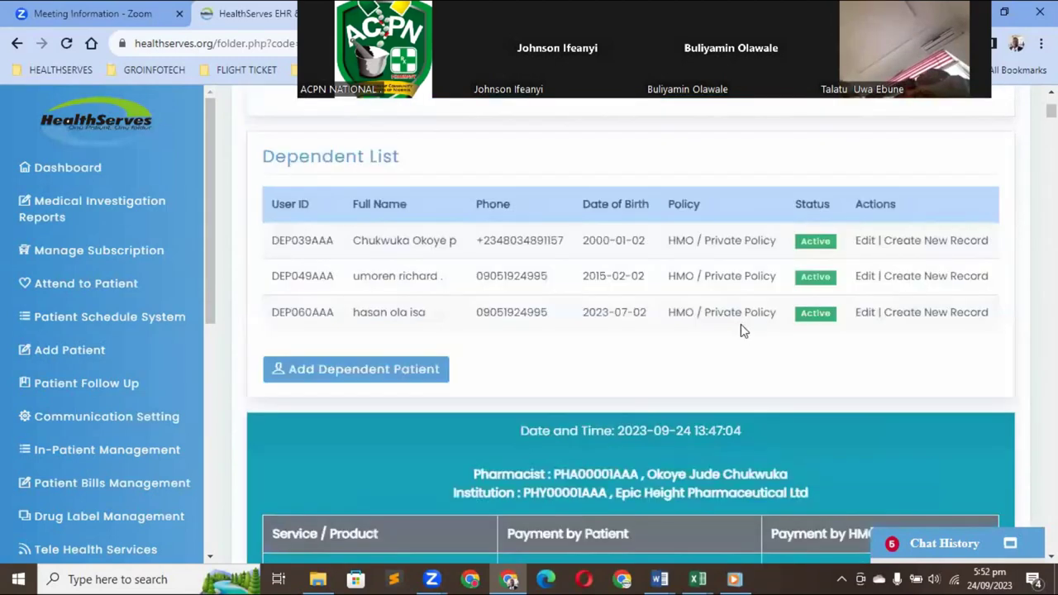
scroll(740, 330, up, 5)
scroll(741, 325, up, 2)
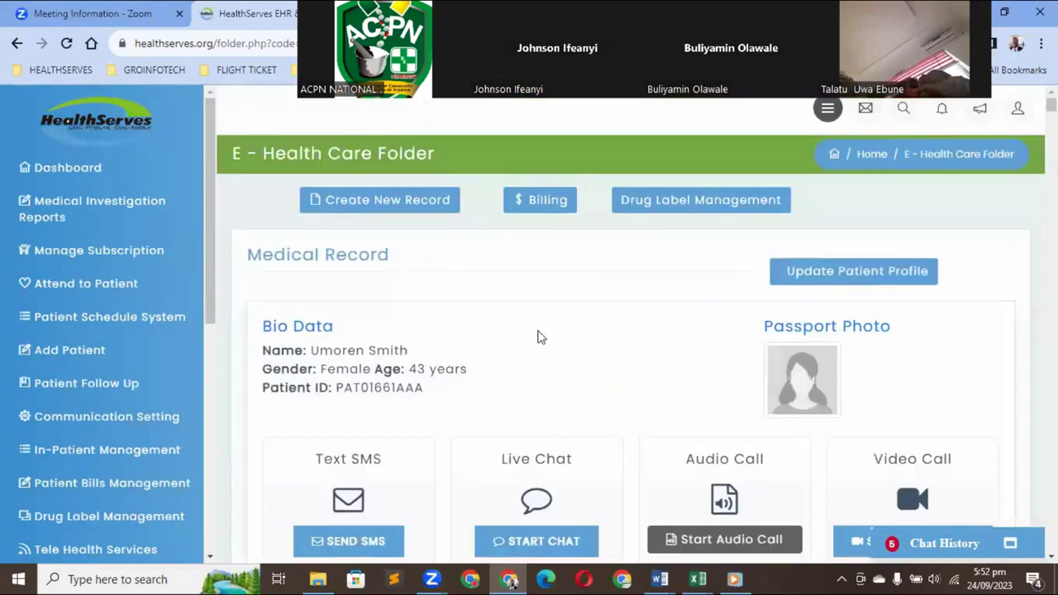
Start a new record for this patient and scroll down to its care tools list
click(406, 209)
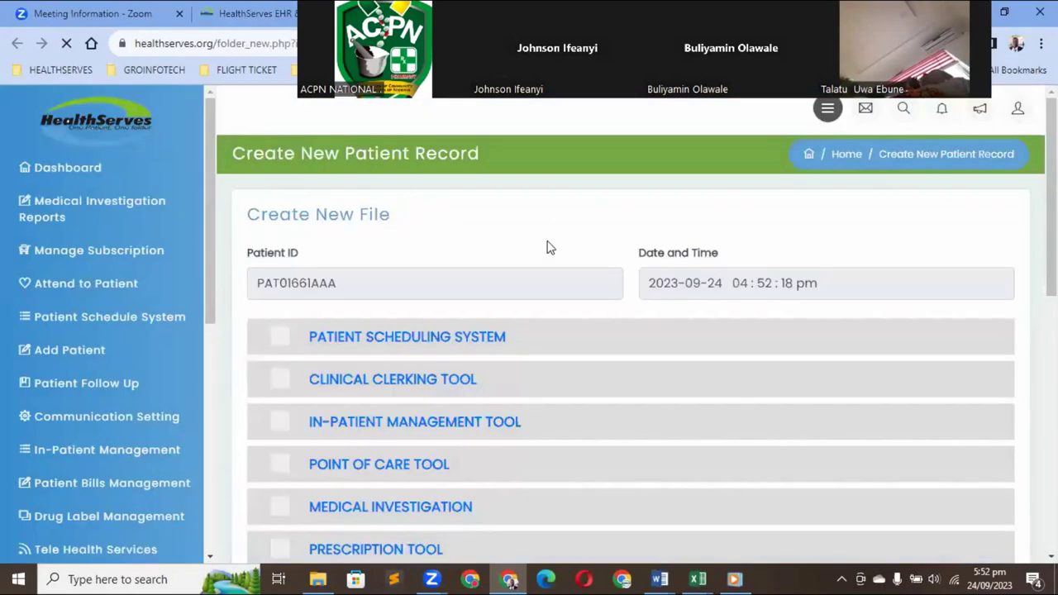
scroll(549, 248, down, 3)
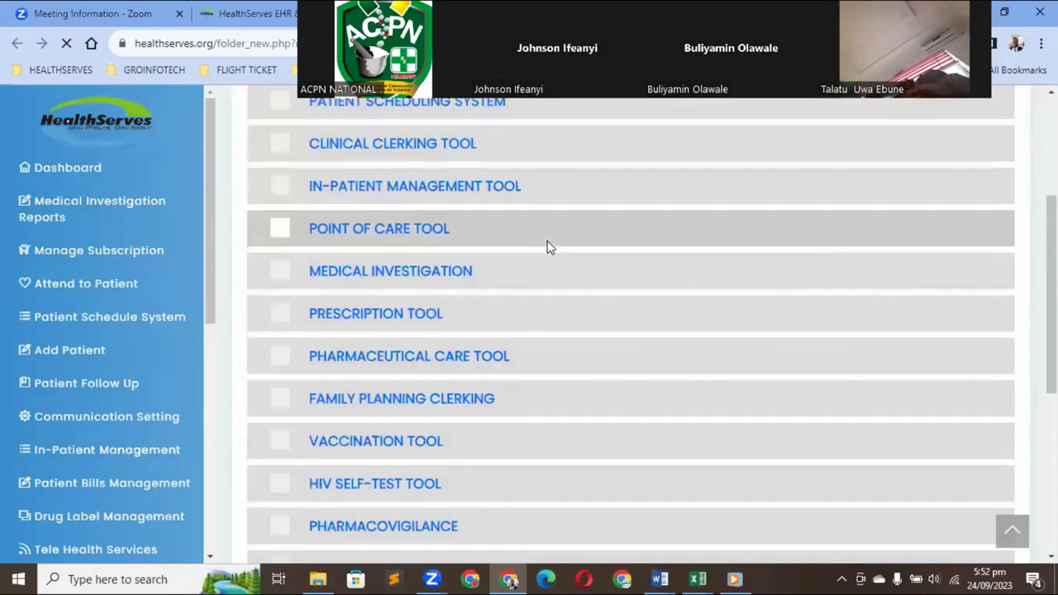
scroll(549, 247, down, 1)
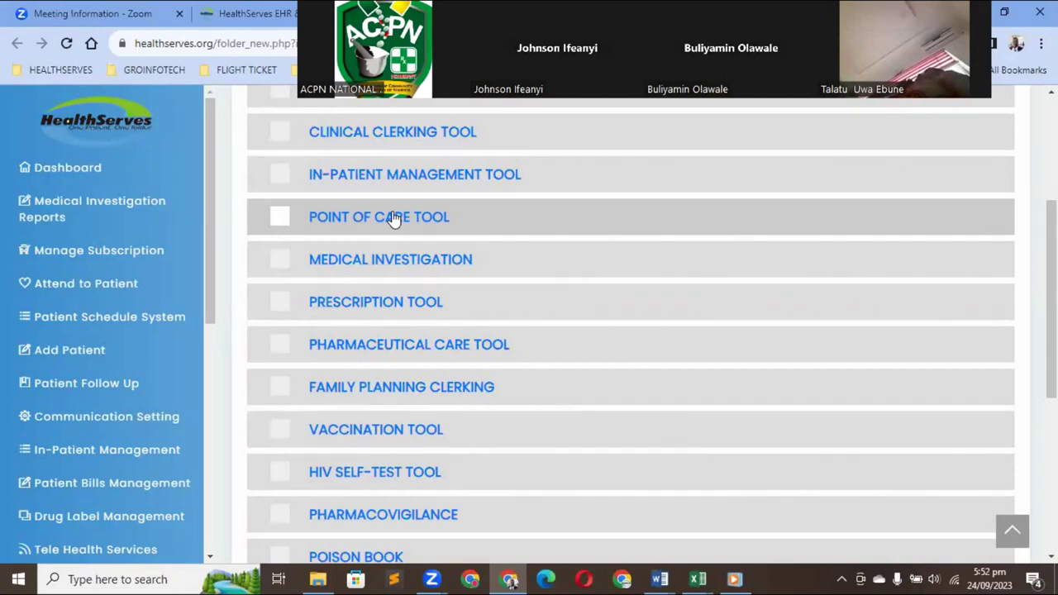
Tick the Point of Care Tool checkbox to expand its list of test sections
click(311, 219)
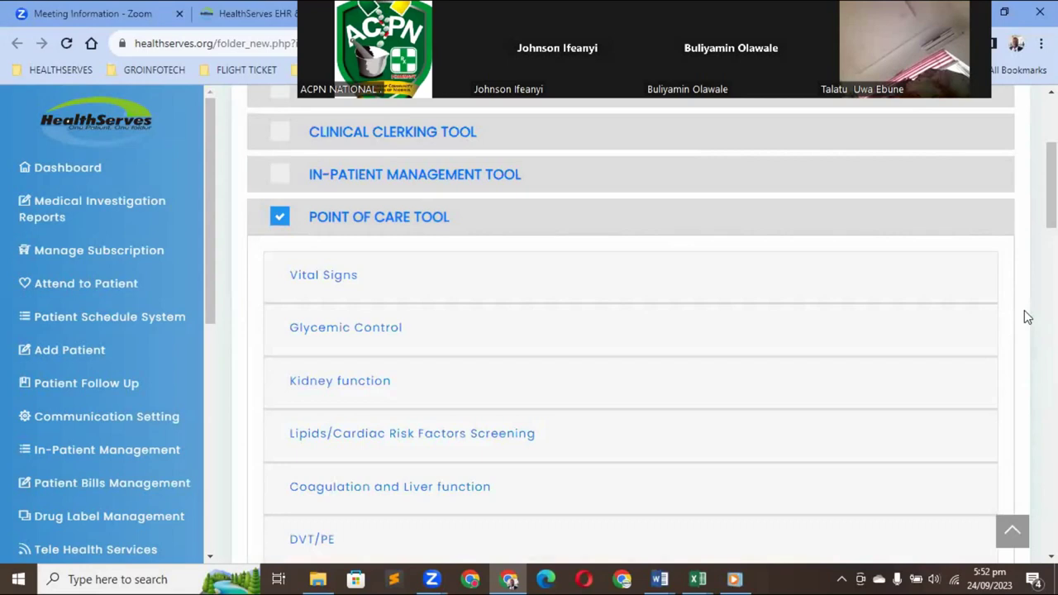
scroll(1025, 316, down, 1)
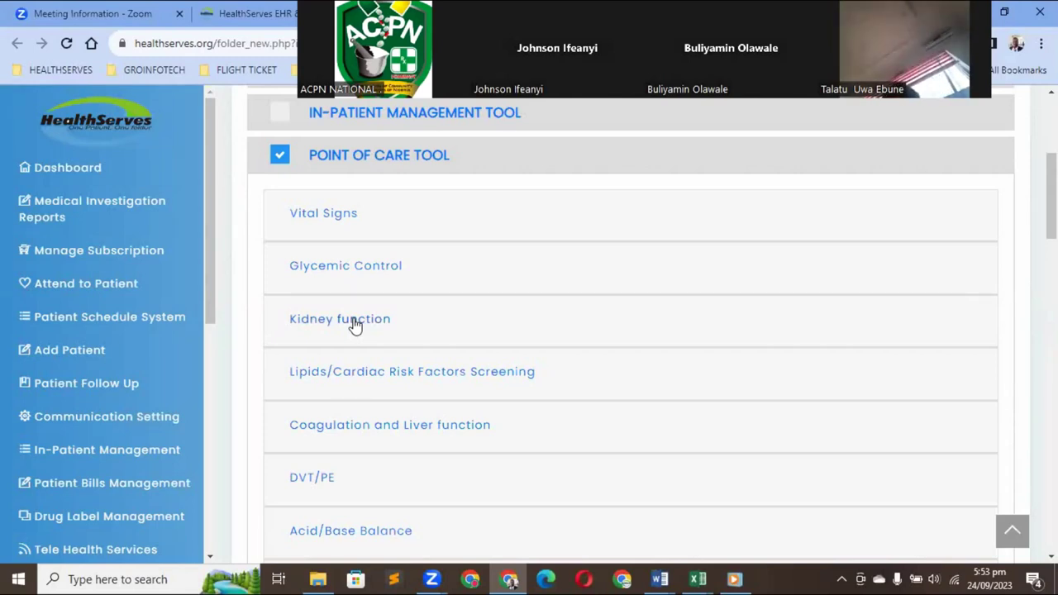
Expand the Kidney function section and scroll through its tests
click(699, 323)
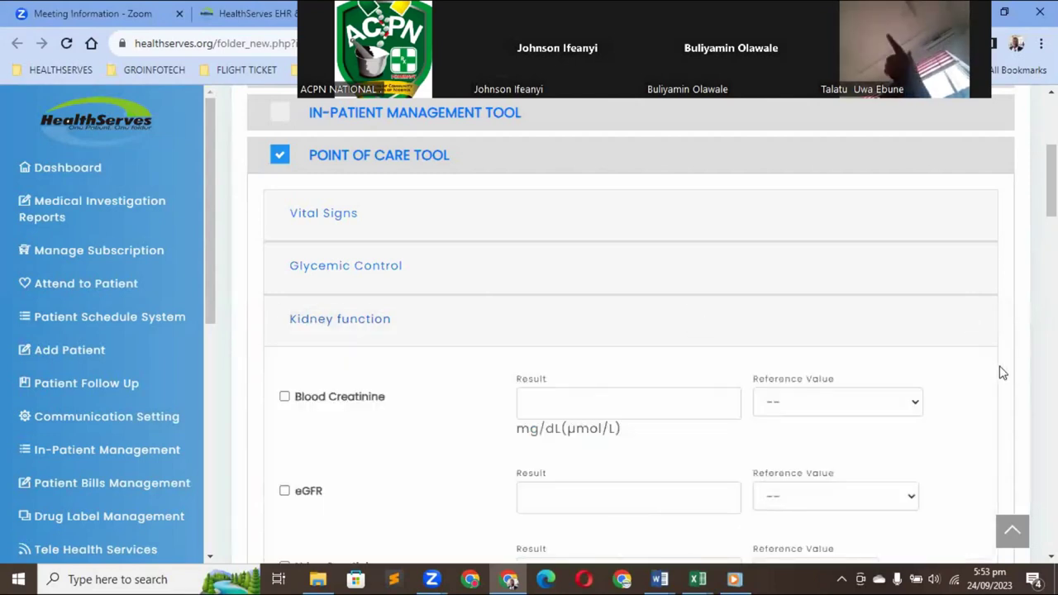
scroll(1001, 373, down, 1)
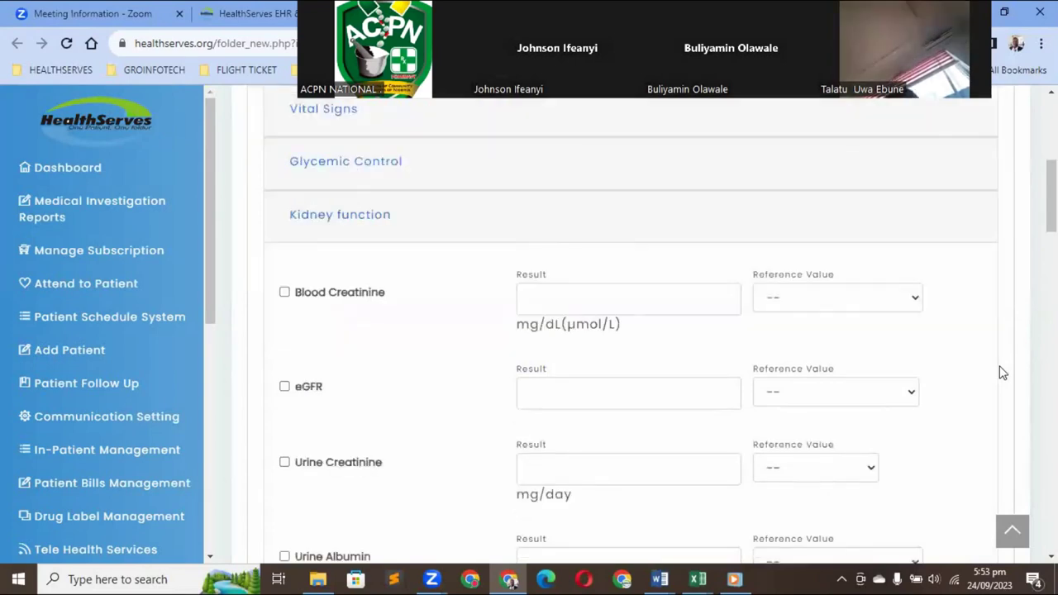
scroll(1001, 373, down, 1)
scroll(1002, 373, down, 1)
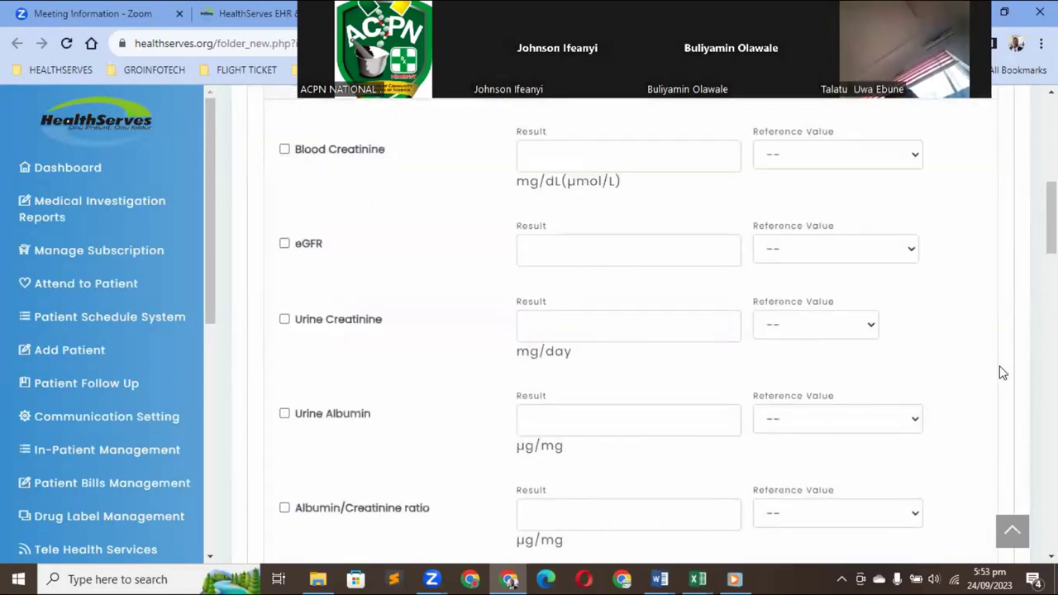
scroll(1002, 372, down, 2)
scroll(1002, 373, down, 1)
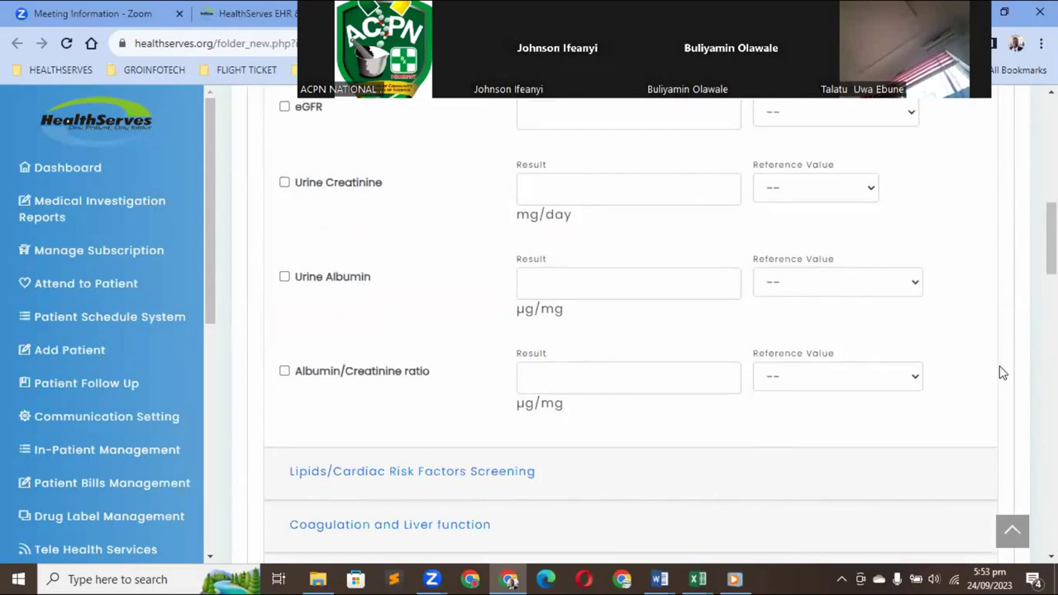
scroll(1002, 373, up, 2)
scroll(877, 308, up, 1)
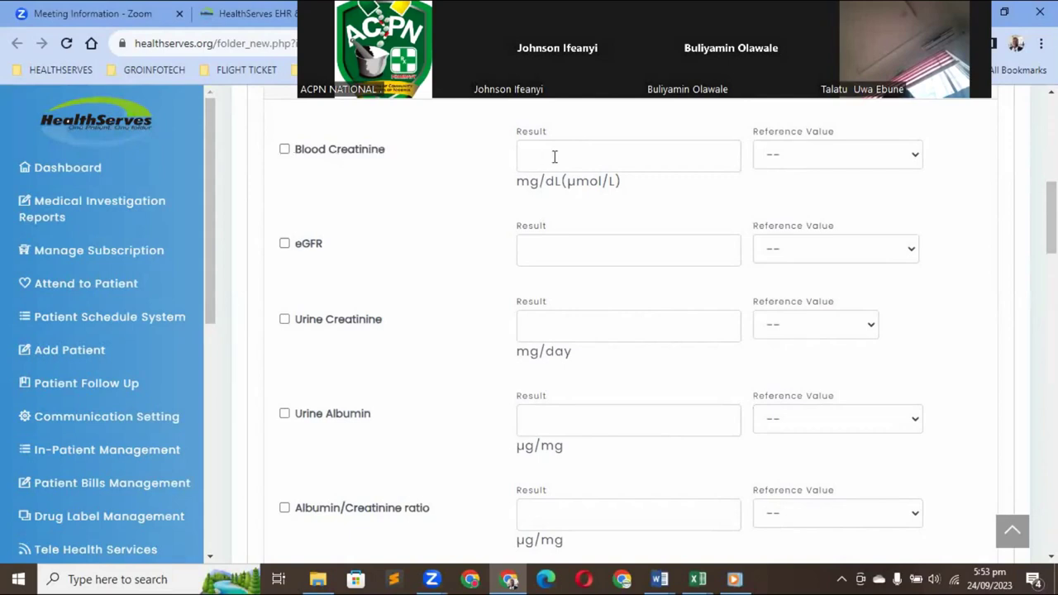
Record Blood Creatinine 0.68 (Adult female range) and eGFR 99 (40-49 year range)
click(910, 158)
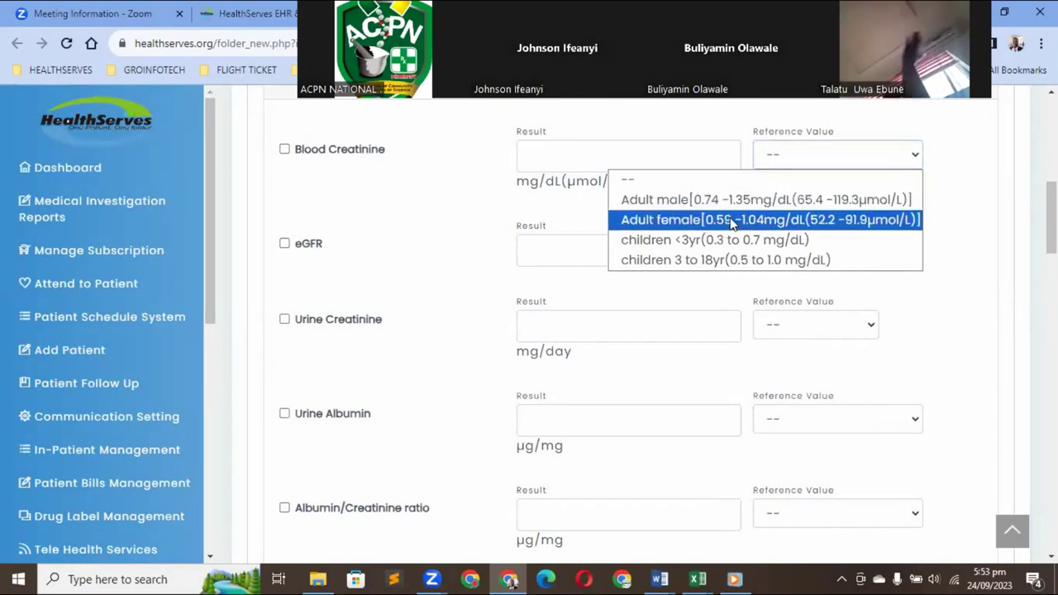
click(731, 220)
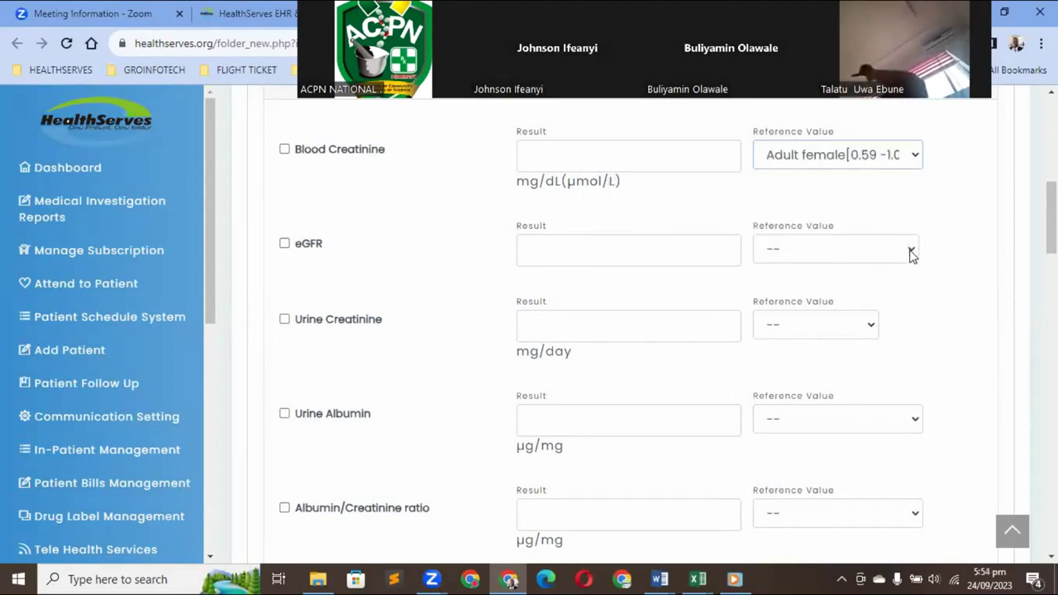
click(911, 253)
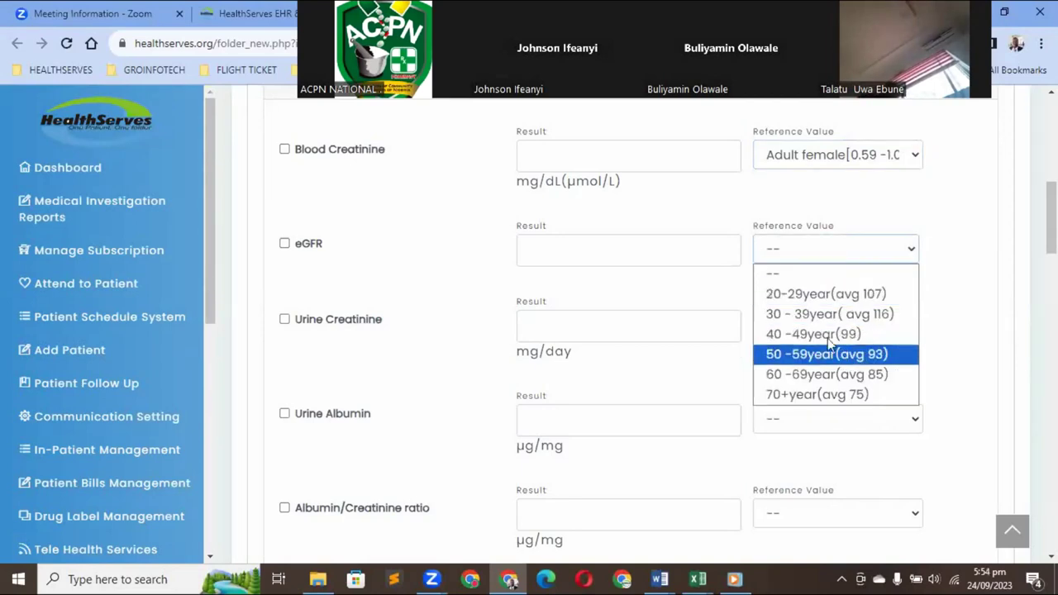
click(826, 334)
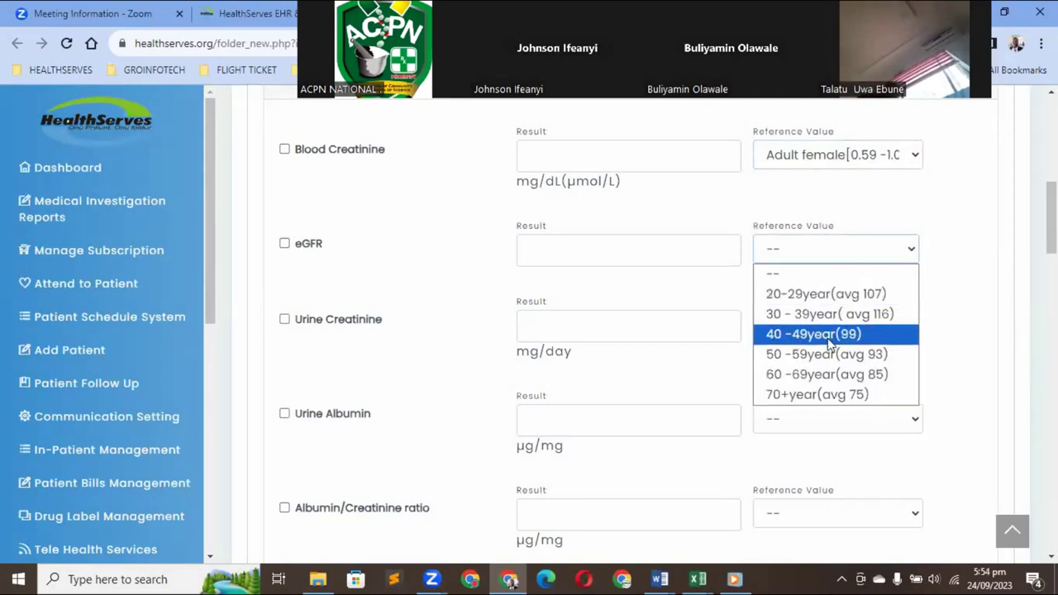
click(653, 251)
text(9)
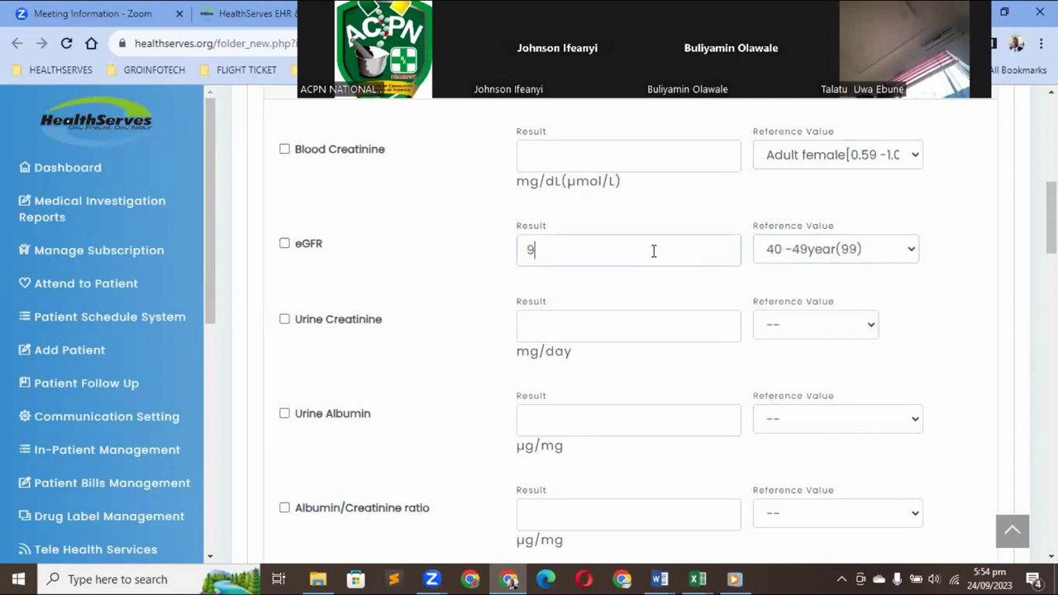
text(9)
click(615, 157)
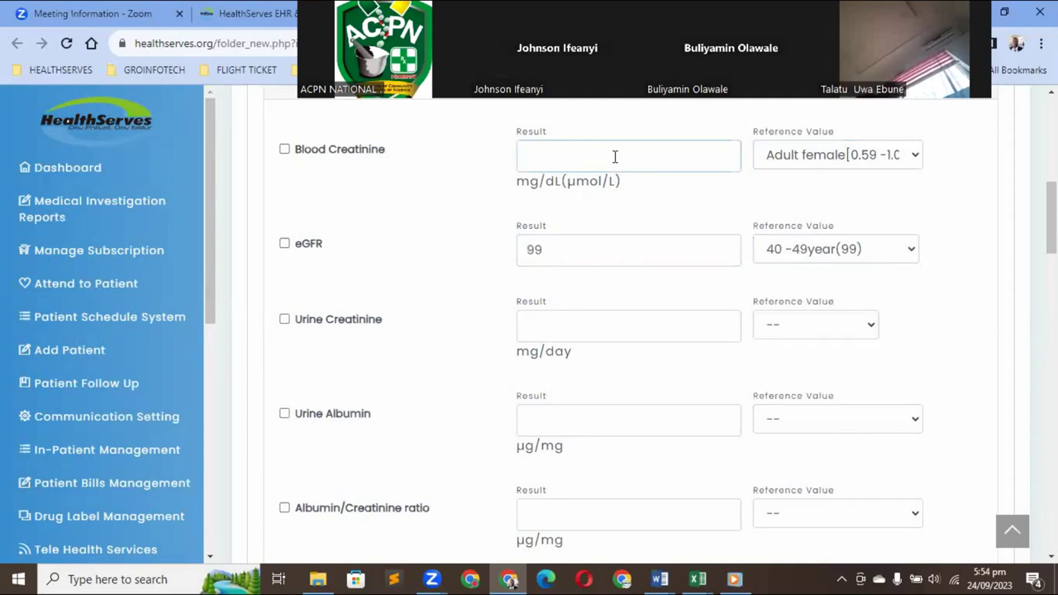
text(0.68)
Record Urine Creatinine 400 with the Female reference range
click(849, 331)
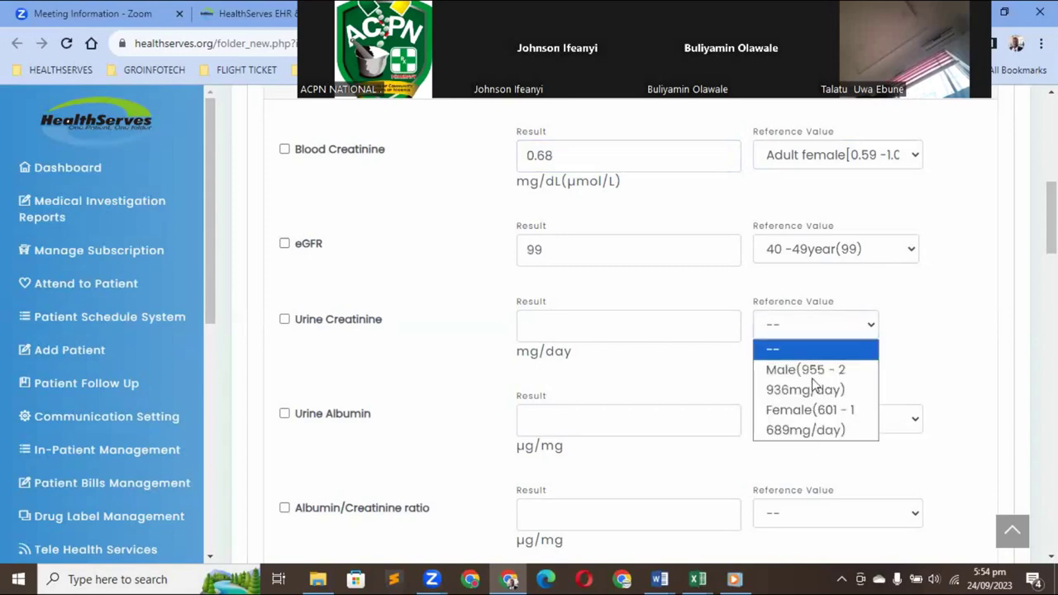
click(782, 418)
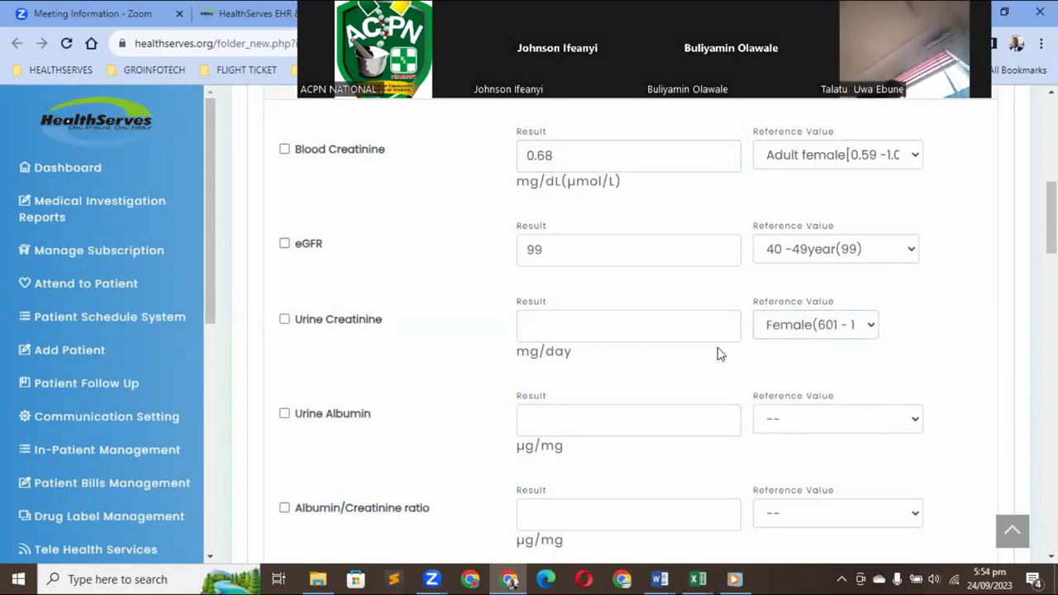
click(608, 327)
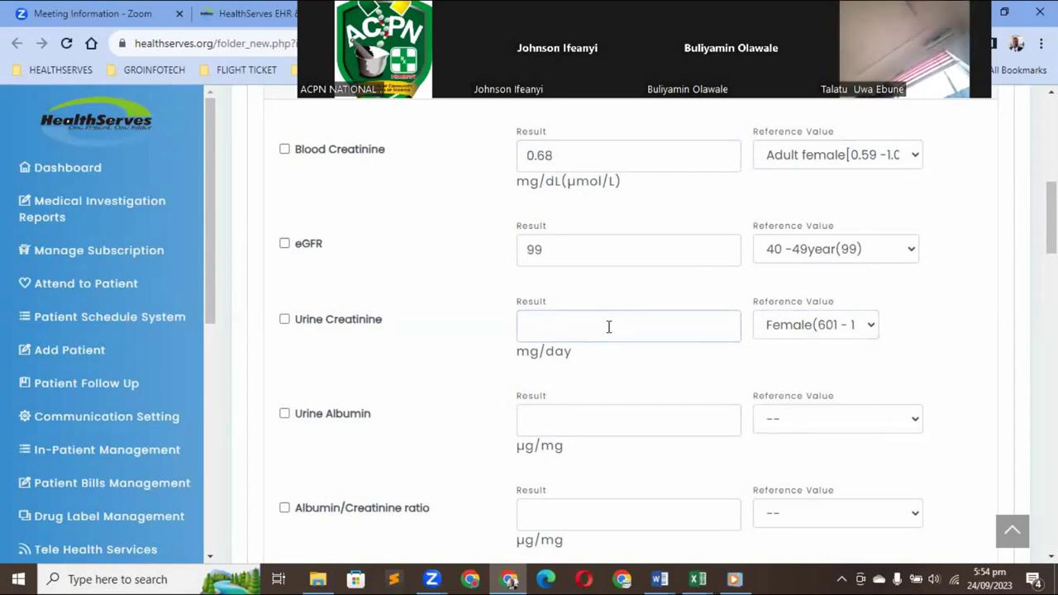
text(400)
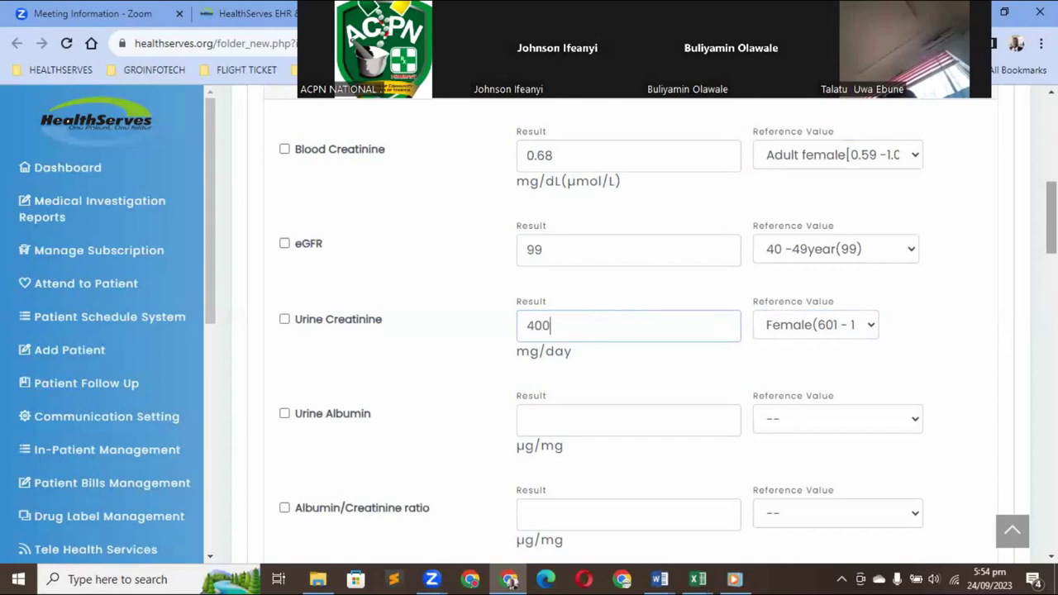
Expand Cardiac Marker and review its Troponin, CK-MB, Myoglobin and NT-proBNP fields
scroll(628, 330, down, 2)
scroll(628, 331, down, 3)
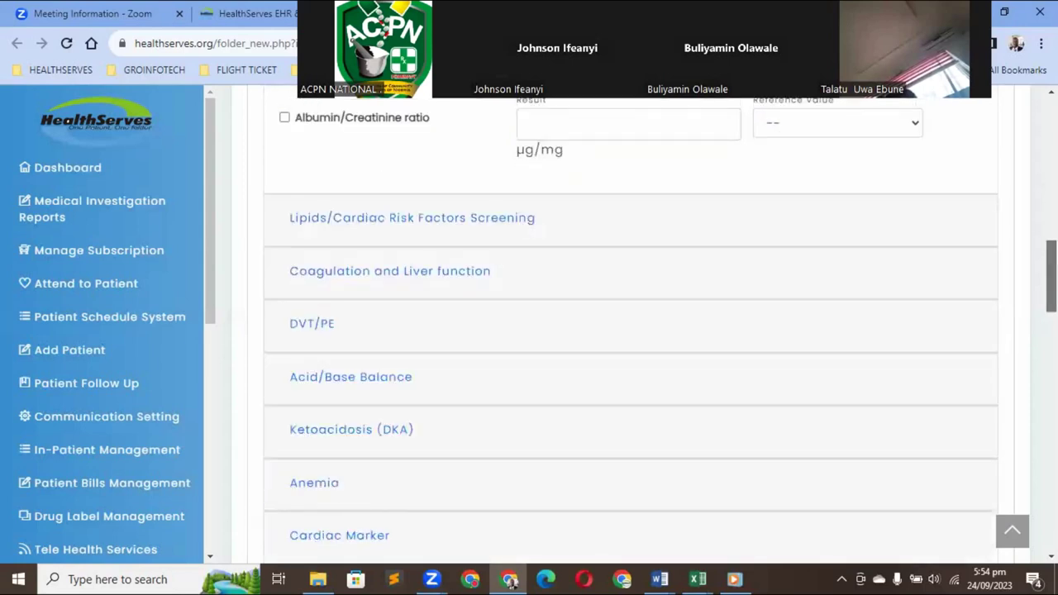
scroll(628, 330, up, 1)
scroll(380, 401, down, 3)
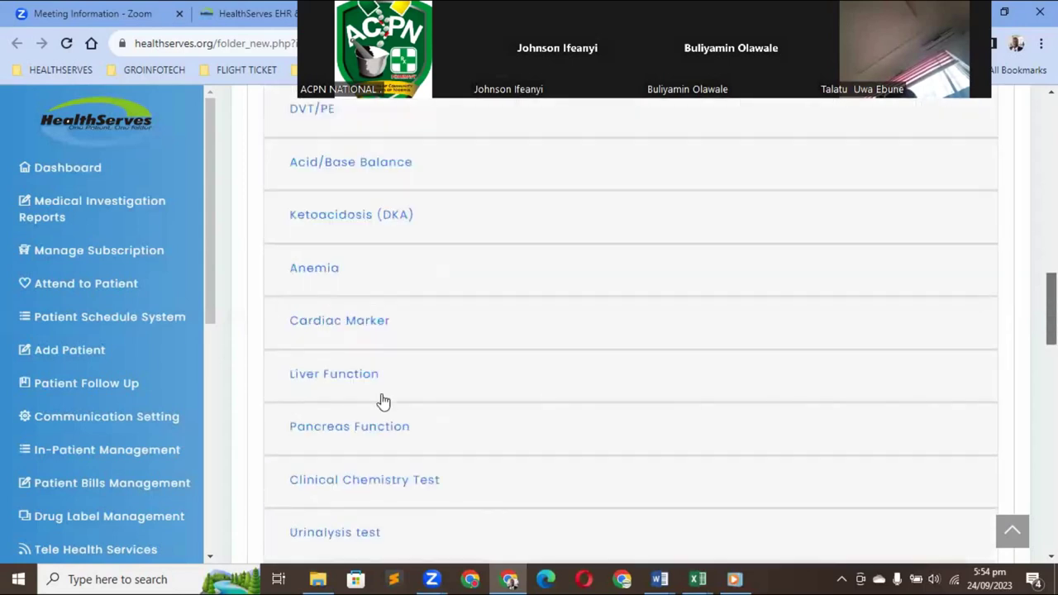
scroll(352, 369, down, 1)
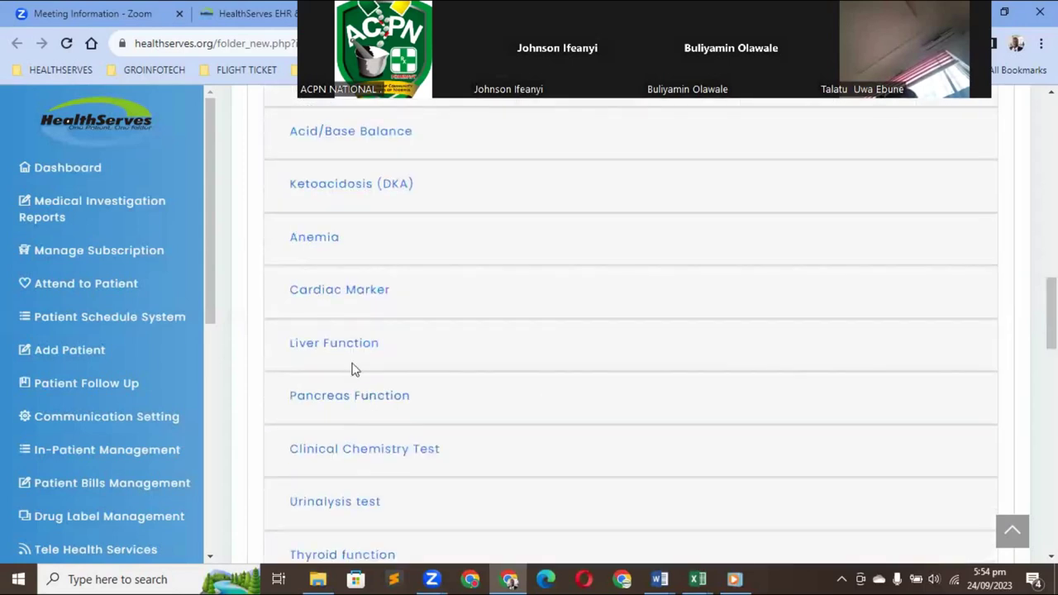
click(354, 299)
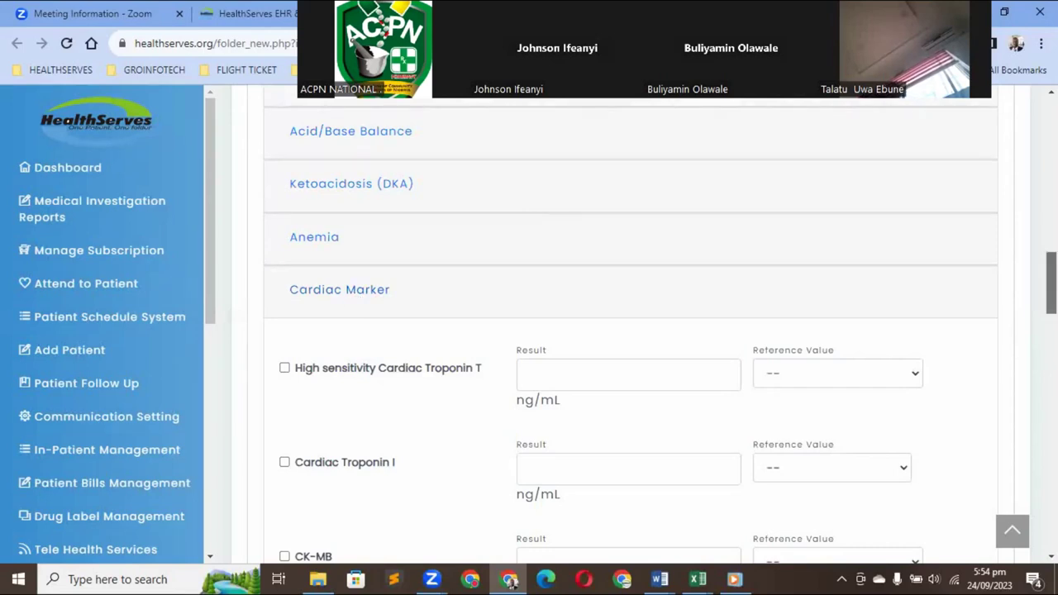
key(Page_Down)
key(Up)
key(Up)
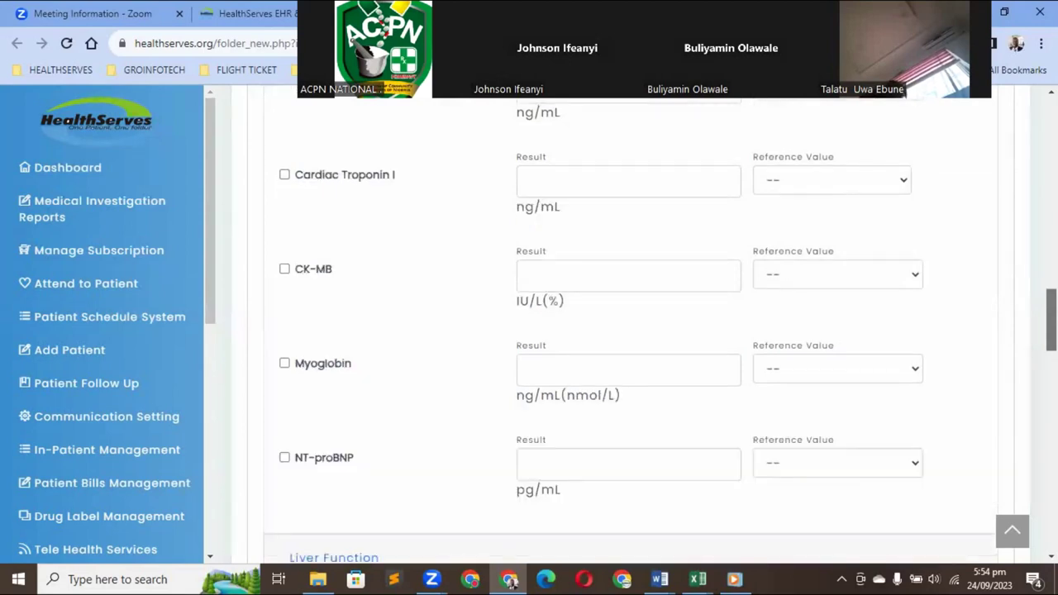
key(Up)
key(Up)
key(Up)
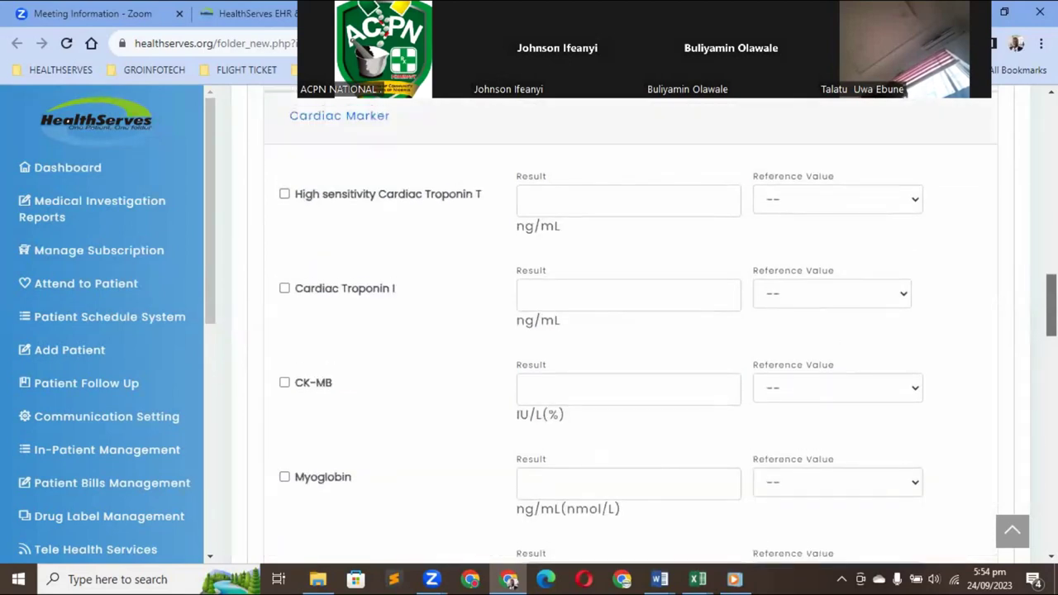
key(Up)
key(Up)
key(Up)
key(Up)
key(Up)
key(Up)
key(Up)
key(Up)
key(Up)
key(Up)
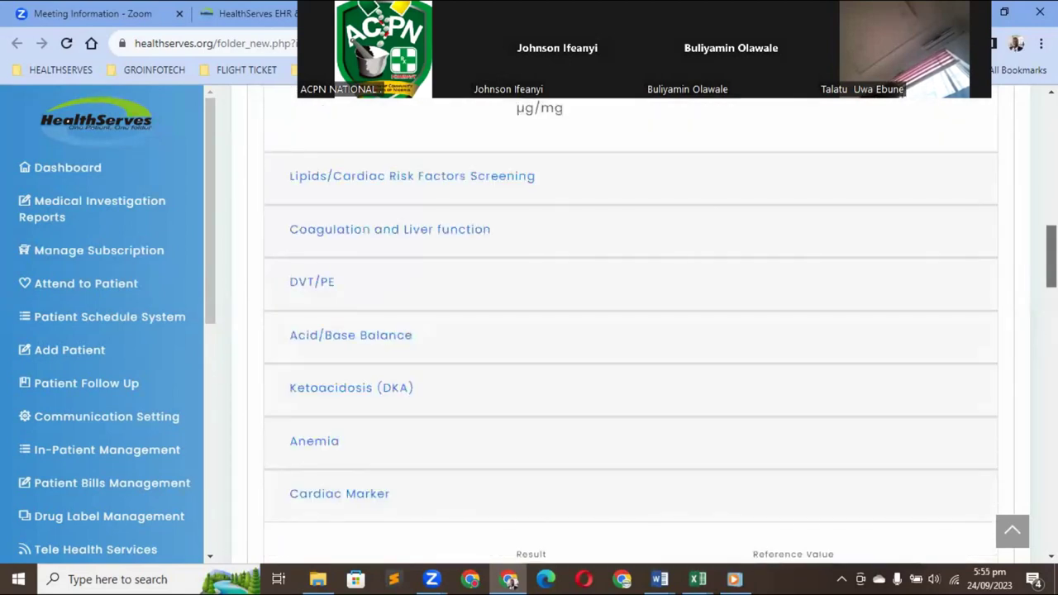
key(Page_Down)
key(Page_Up)
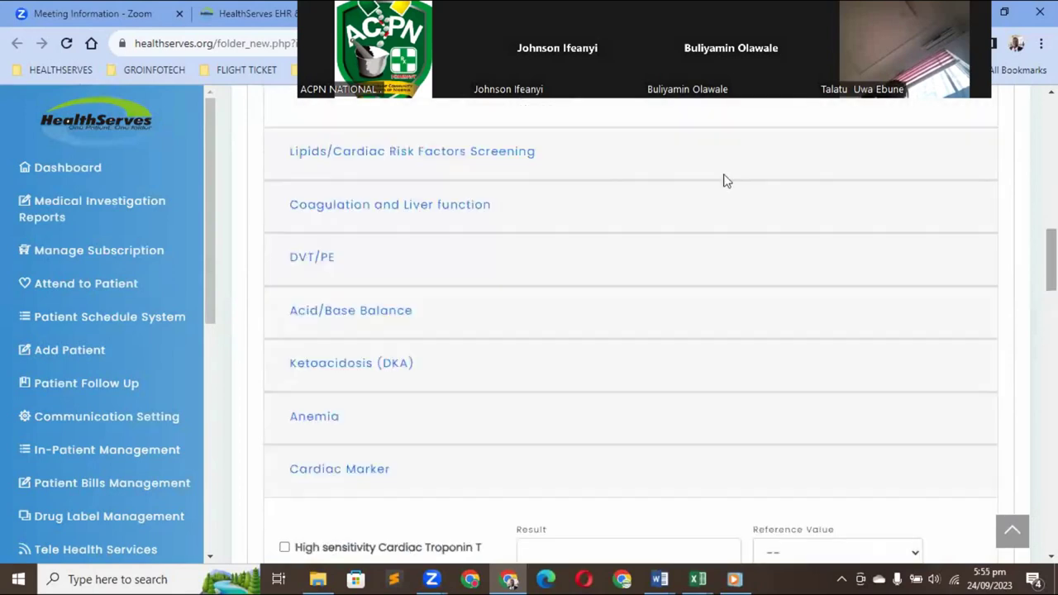
Expand the Lipids/Cardiac Risk Factors Screening section and scroll through its fields
click(419, 153)
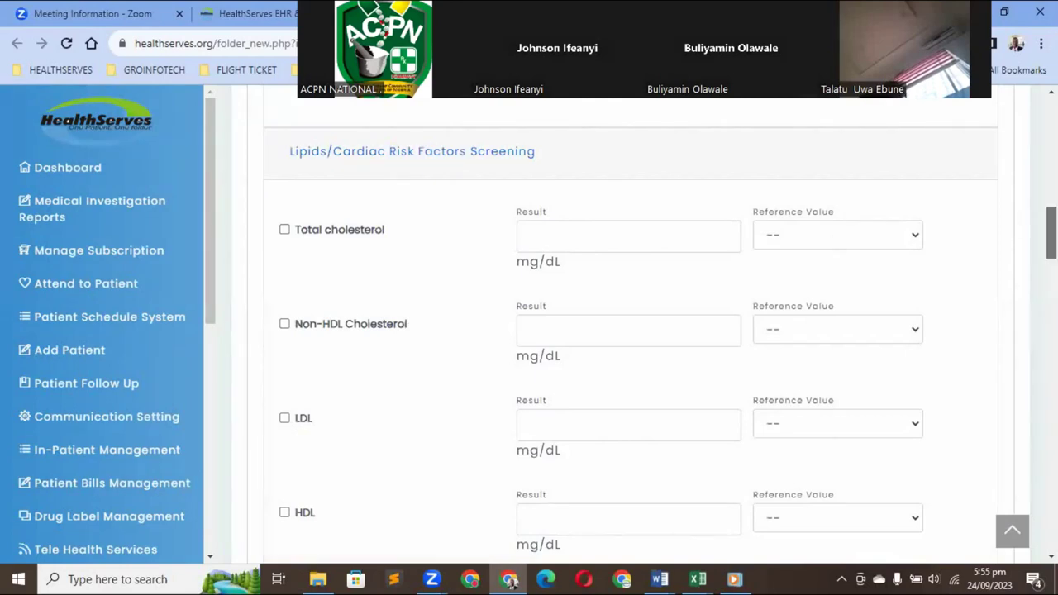
scroll(628, 331, down, 4)
scroll(628, 330, down, 2)
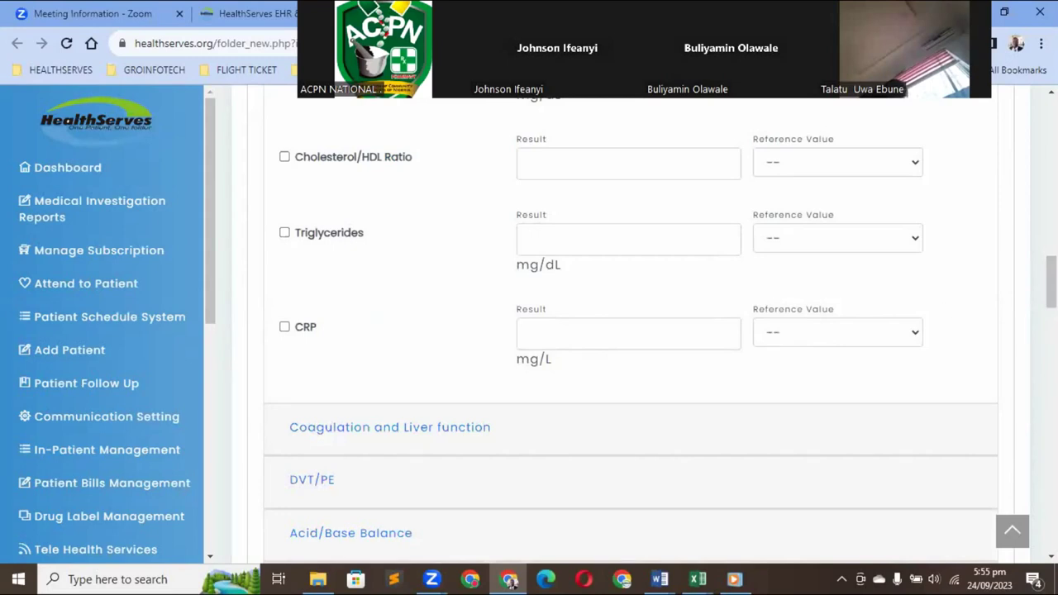
scroll(1052, 281, down, 5)
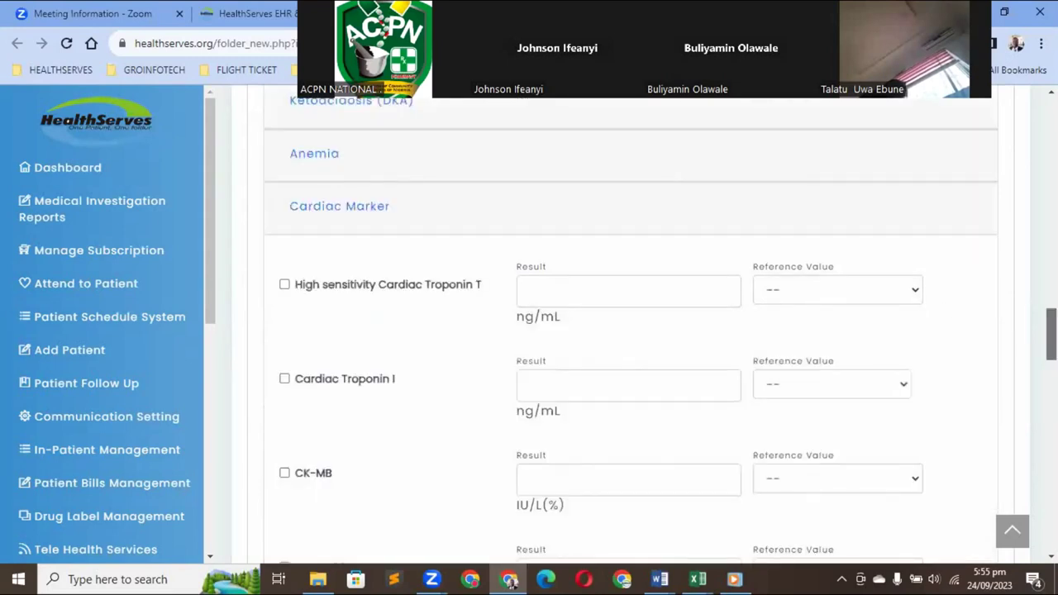
scroll(1052, 339, down, 2)
scroll(631, 331, down, 6)
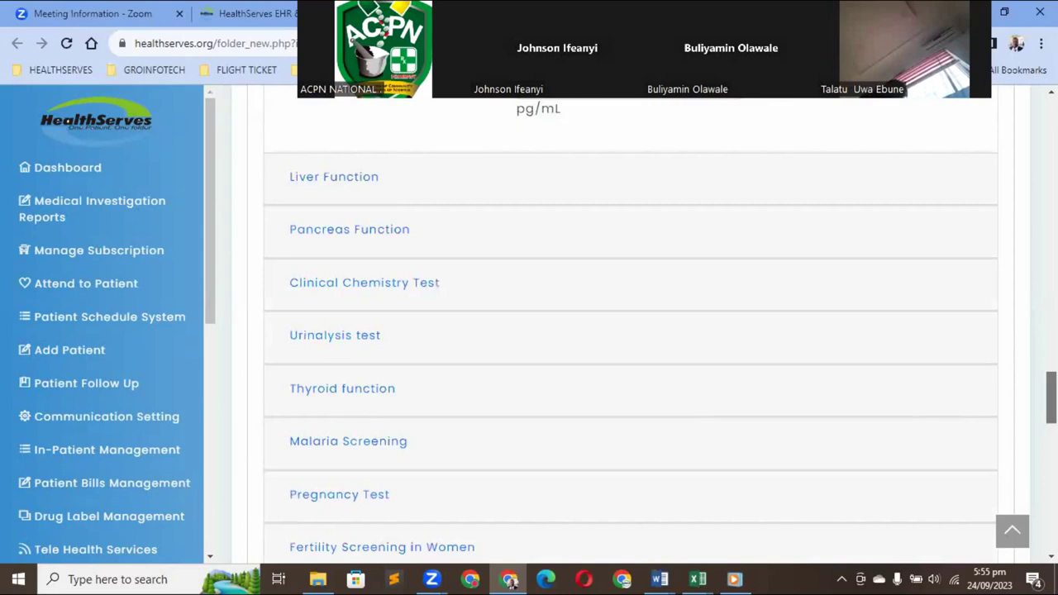
scroll(631, 331, up, 3)
scroll(630, 331, up, 1)
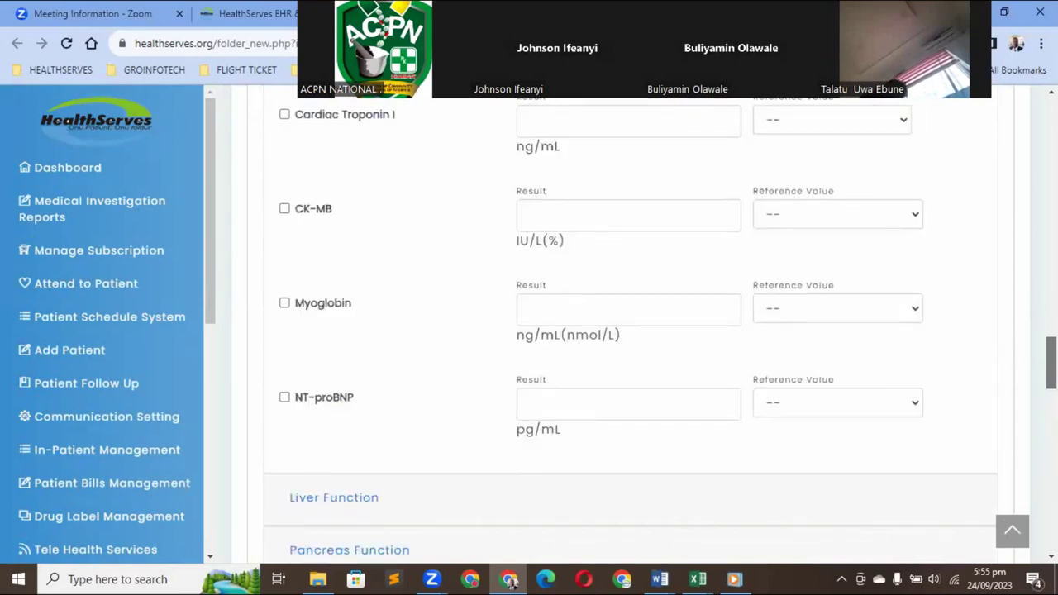
scroll(708, 366, up, 5)
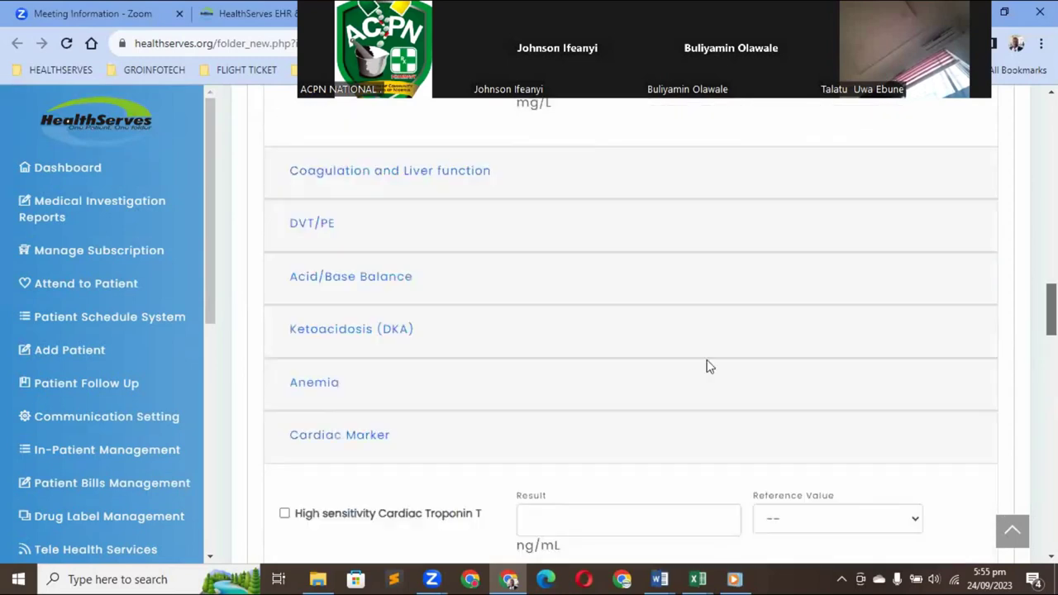
Expand the Anemia section to show its Hemoglobin and Hematocrit fields
click(327, 392)
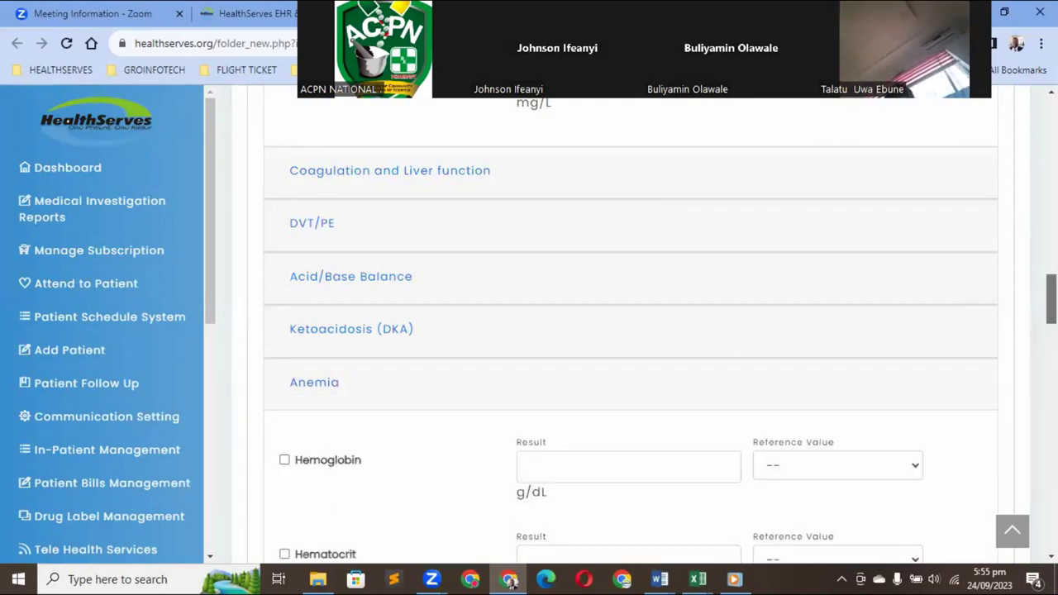
scroll(628, 331, down, 4)
scroll(628, 331, up, 1)
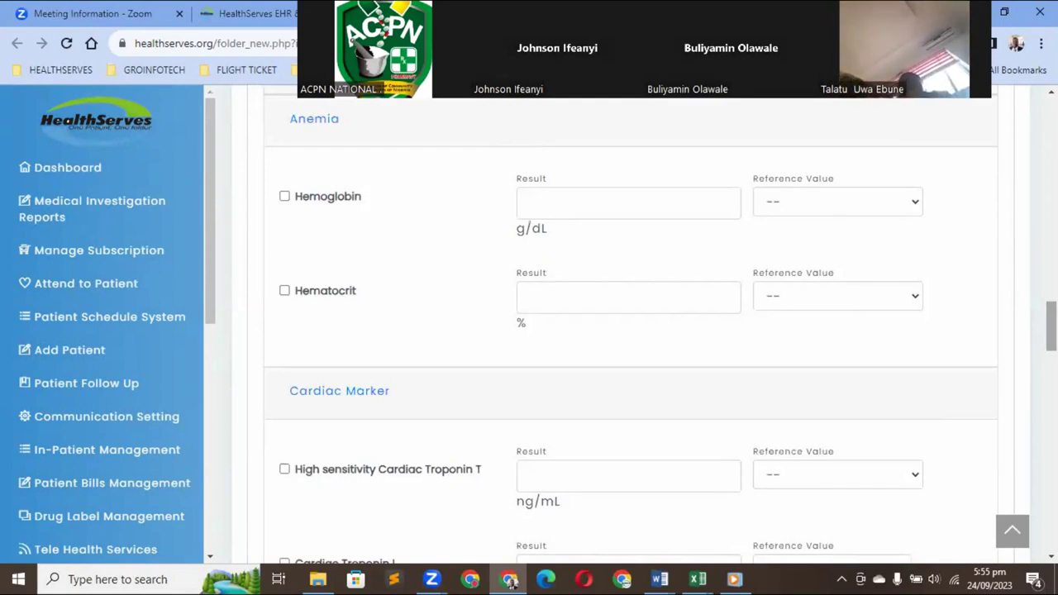
Scroll through the remaining lab test sections down to Staph and Micrococcous spp test
scroll(510, 581, down, 6)
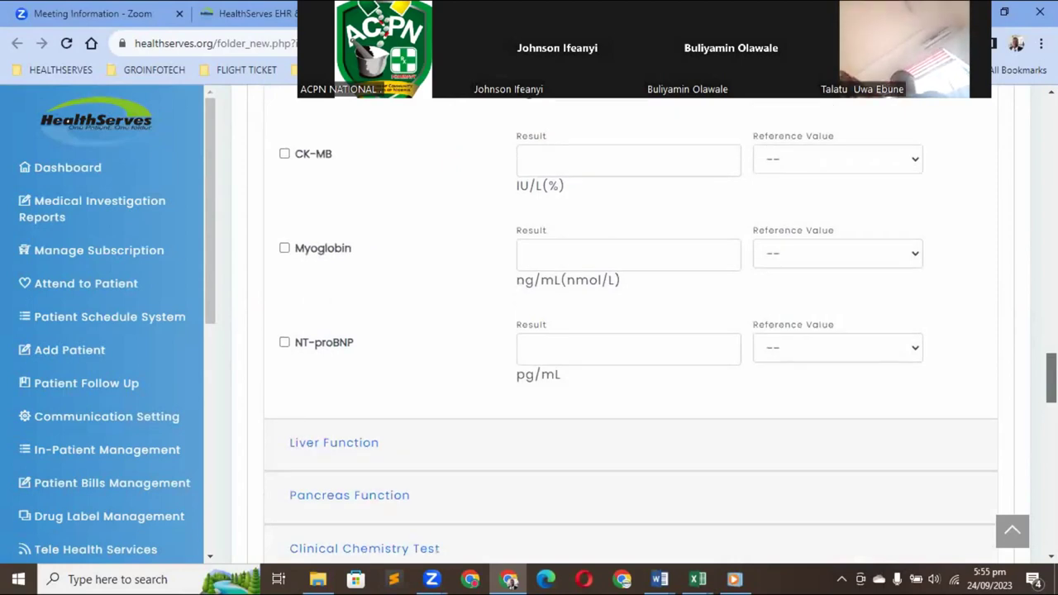
scroll(628, 331, down, 3)
scroll(628, 331, down, 4)
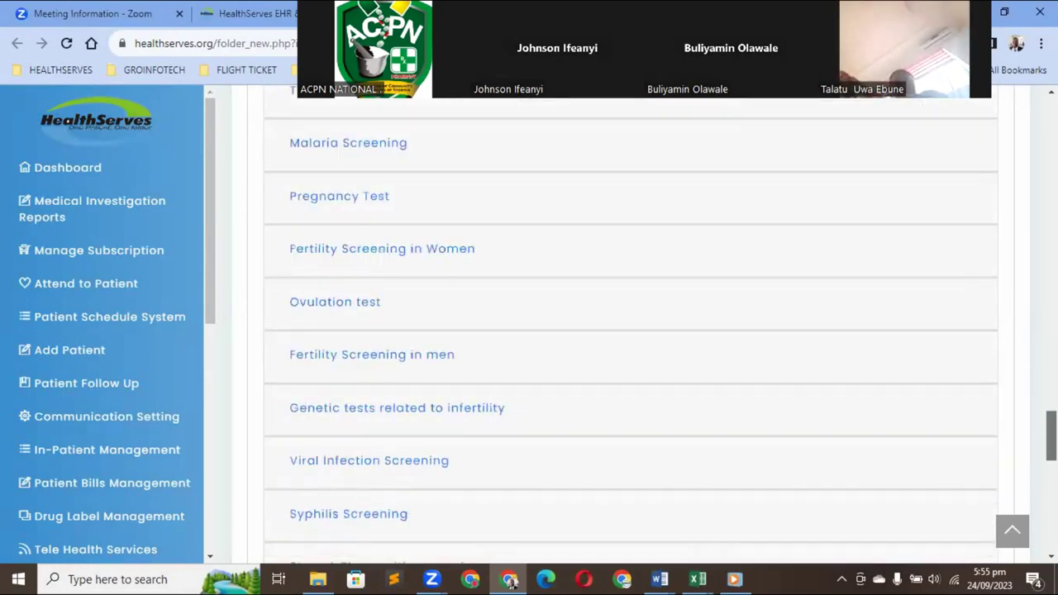
scroll(628, 331, down, 3)
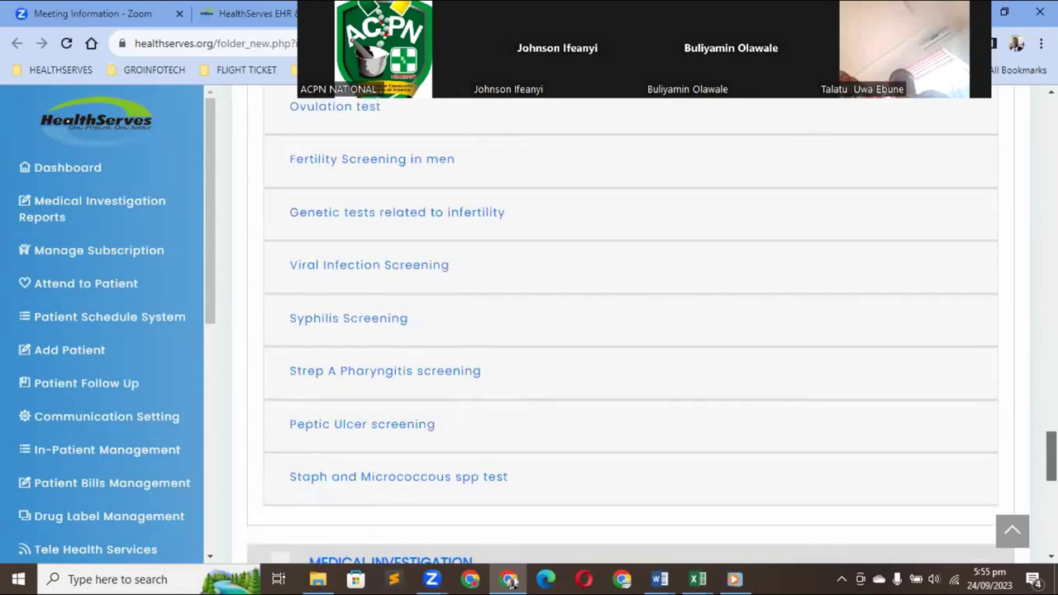
scroll(628, 330, up, 5)
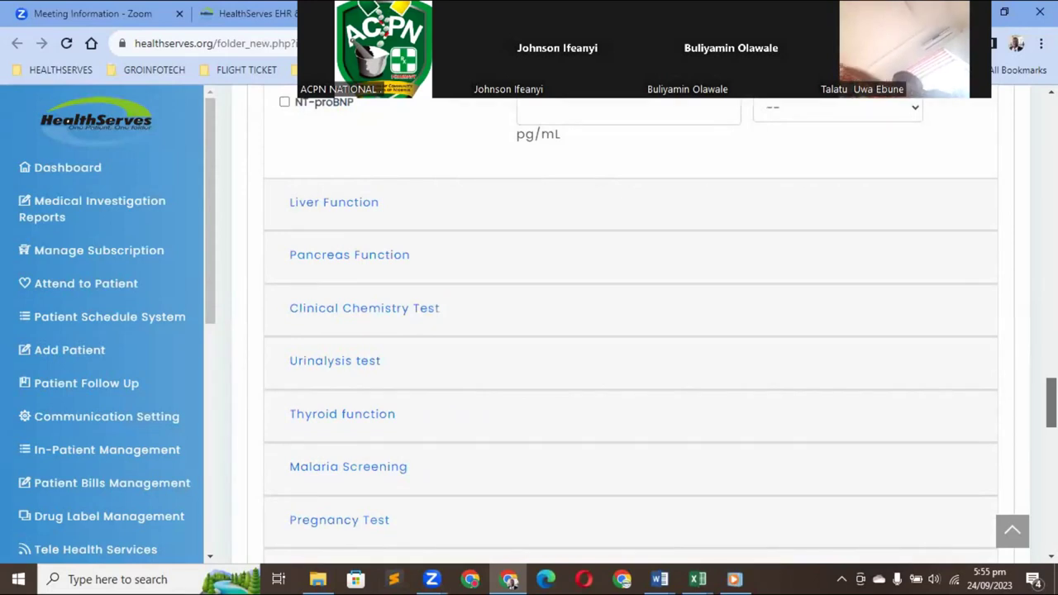
scroll(628, 331, up, 4)
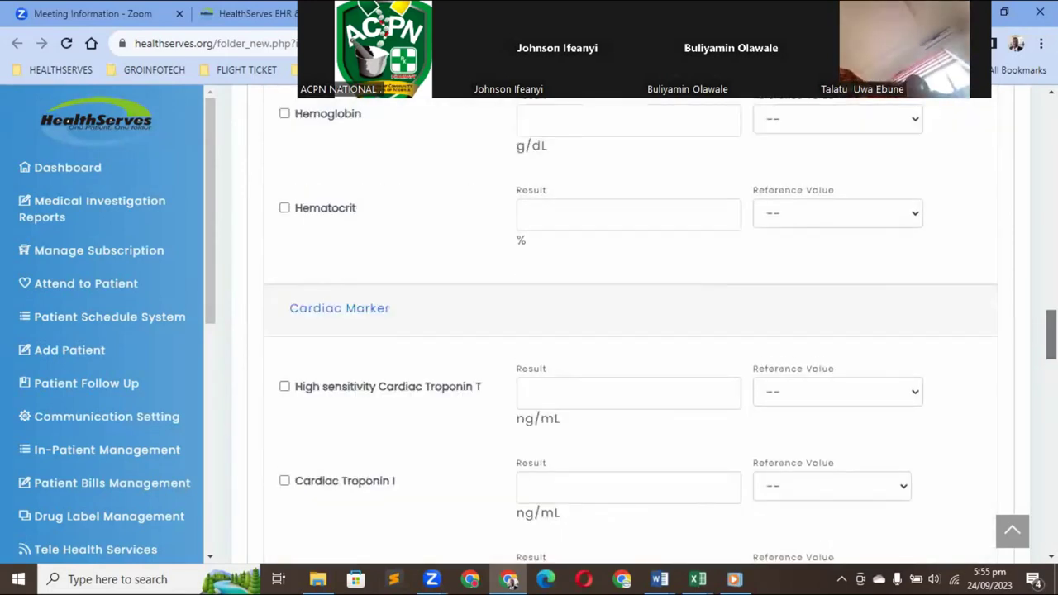
scroll(628, 331, up, 4)
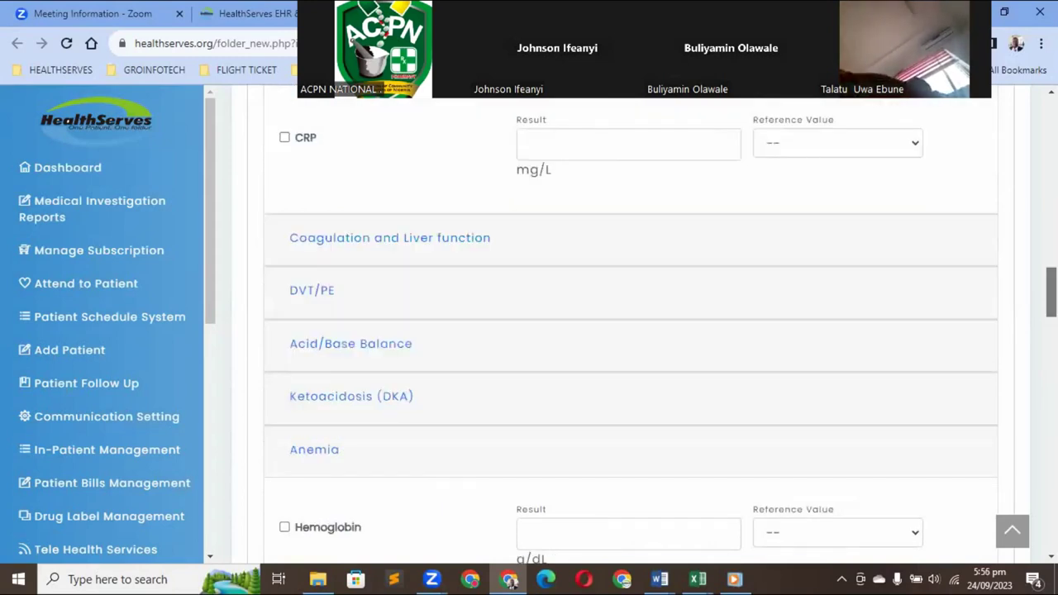
scroll(628, 331, up, 3)
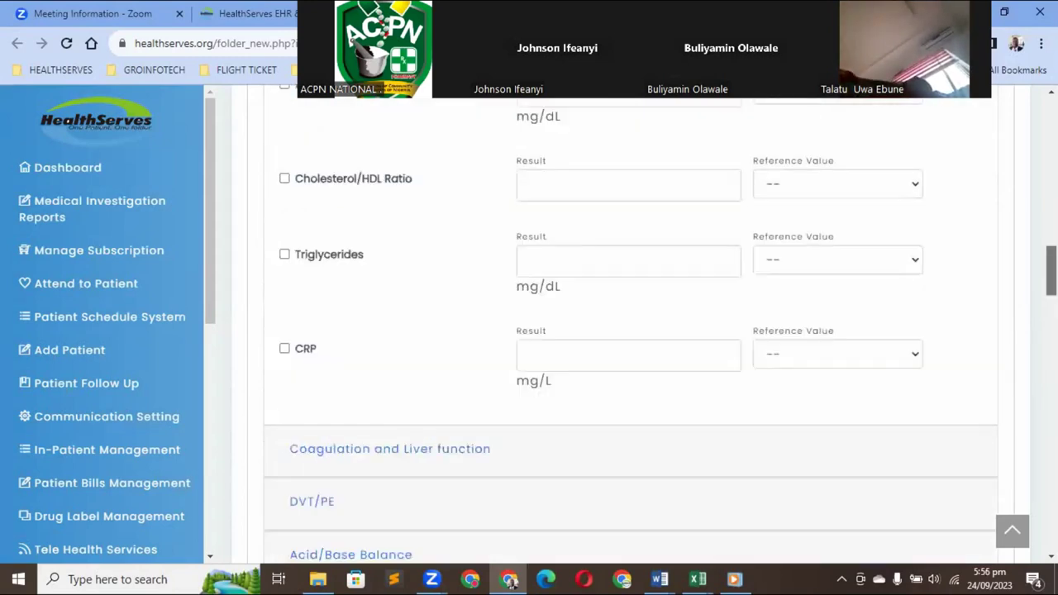
scroll(628, 330, up, 8)
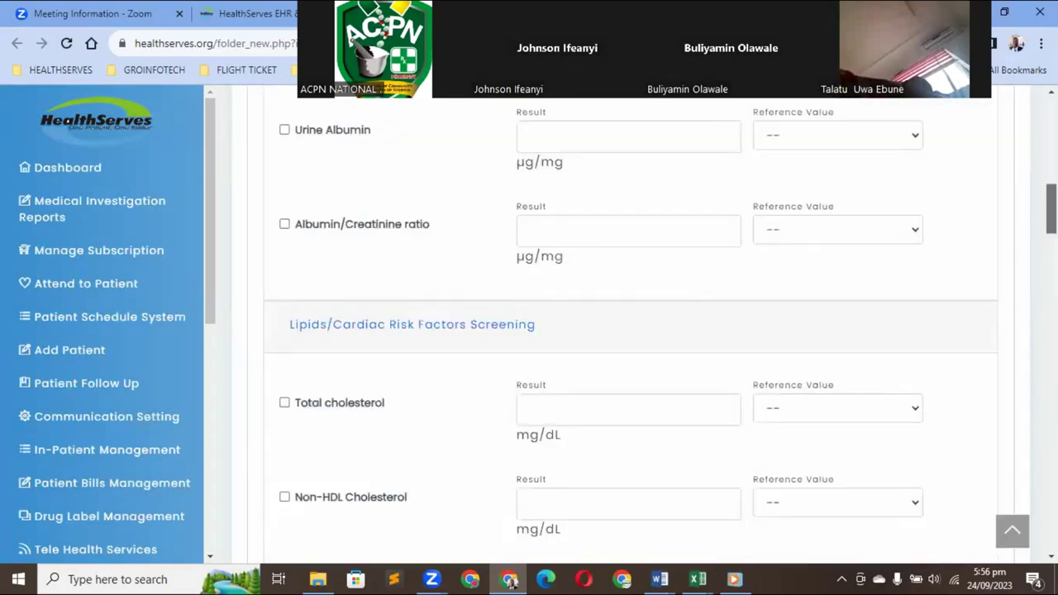
scroll(628, 330, down, 5)
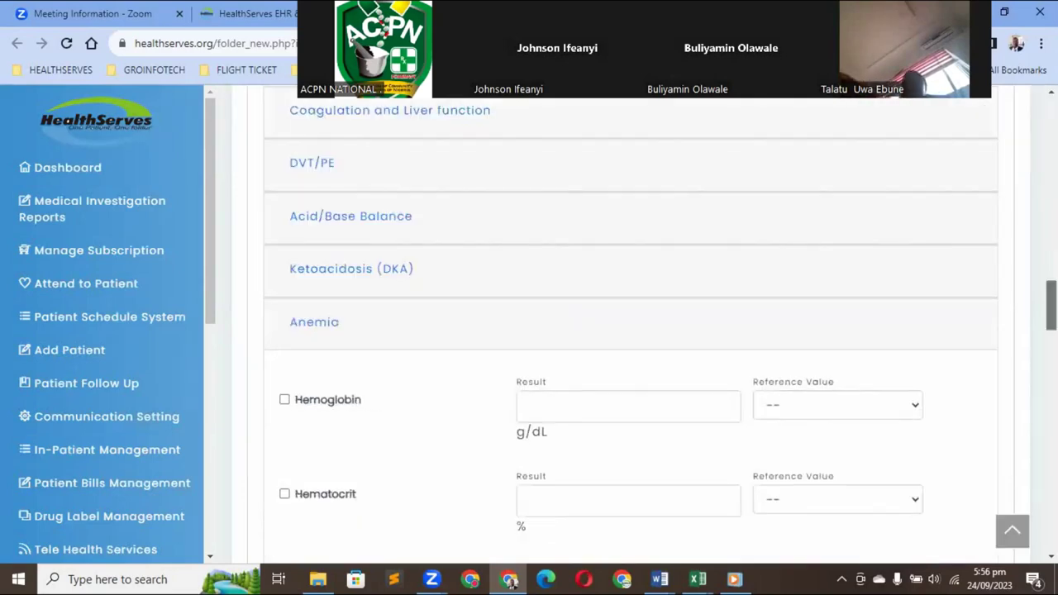
scroll(628, 330, down, 2)
scroll(628, 331, down, 5)
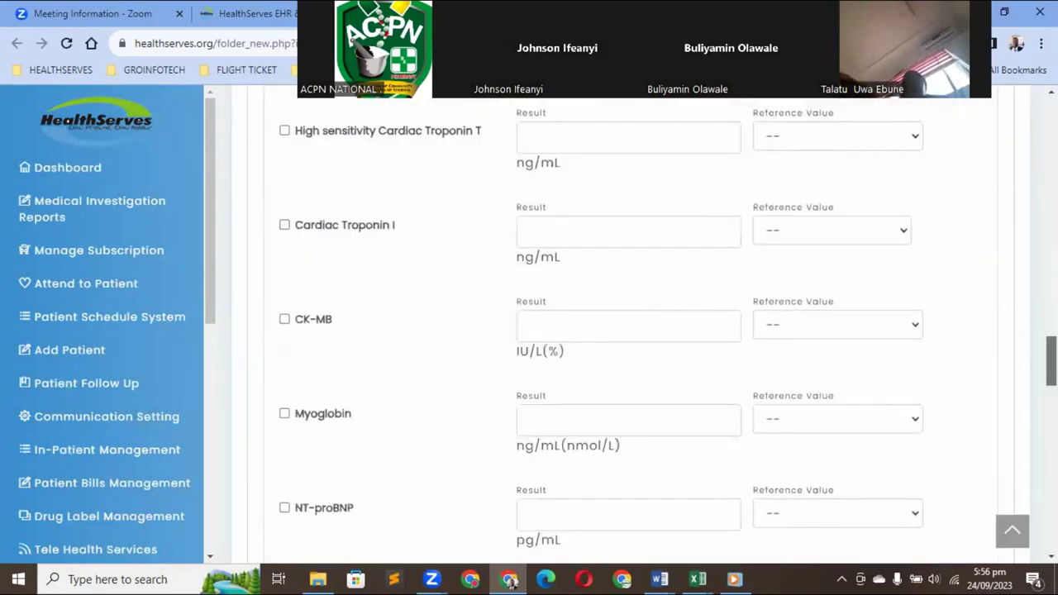
scroll(628, 330, down, 8)
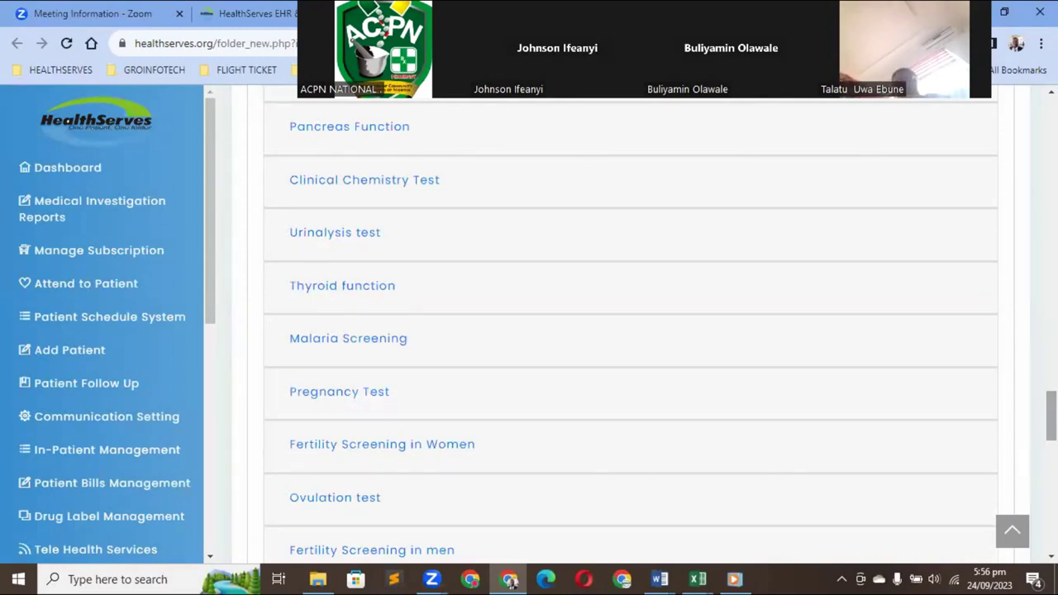
scroll(630, 330, down, 3)
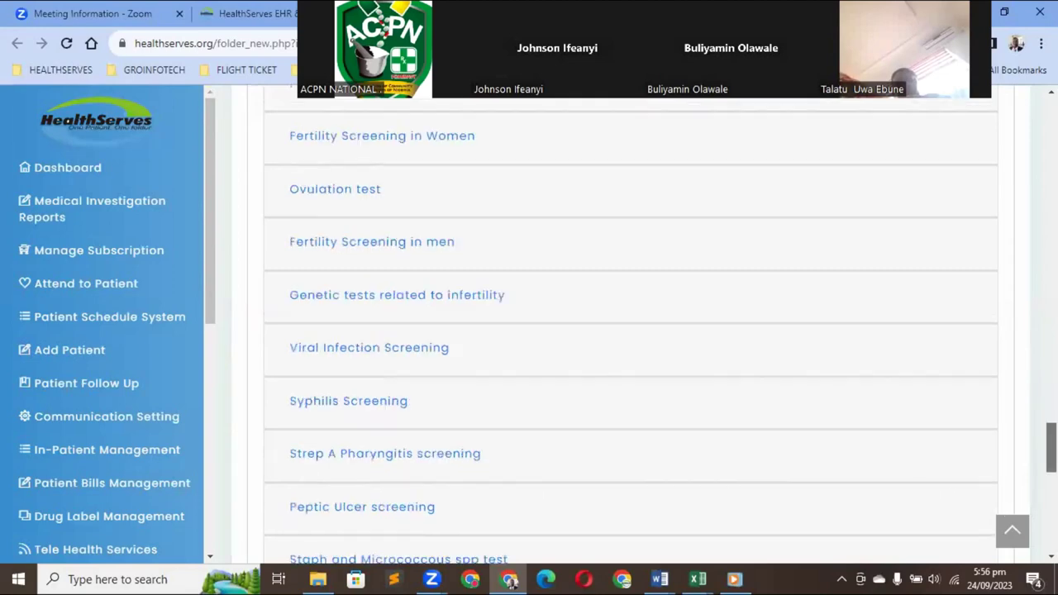
scroll(631, 330, down, 1)
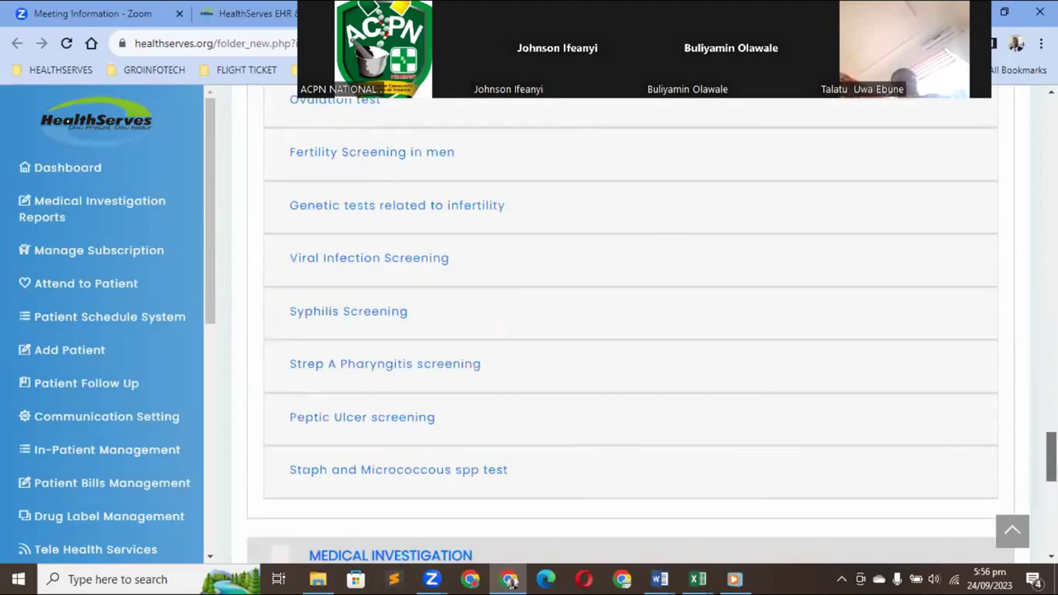
scroll(631, 331, down, 4)
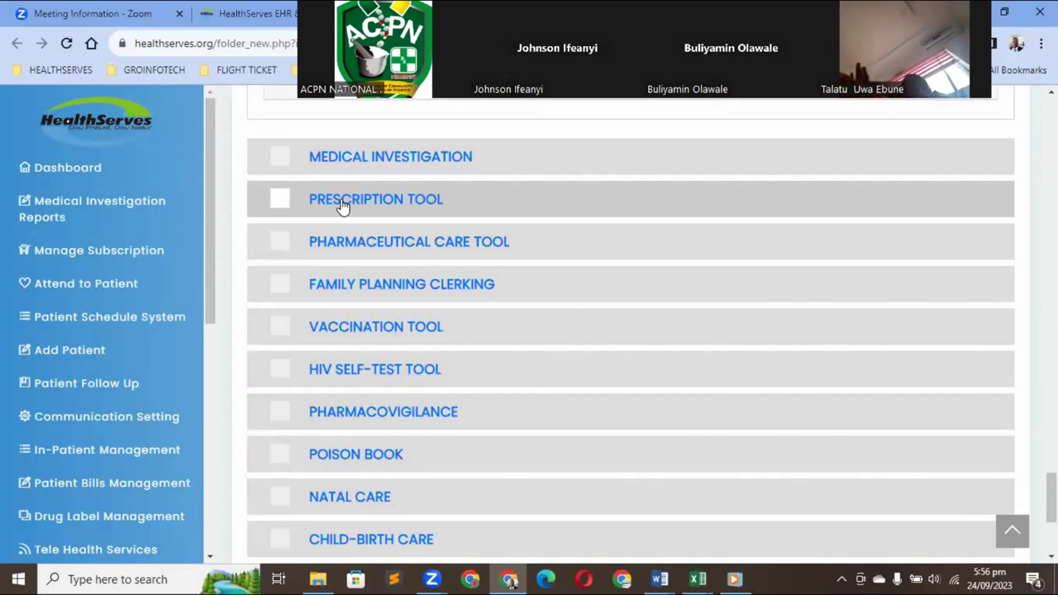
Add the Pharmaceutical Care Tool, loading Subjective data through Monitoring Parameters sections
click(345, 249)
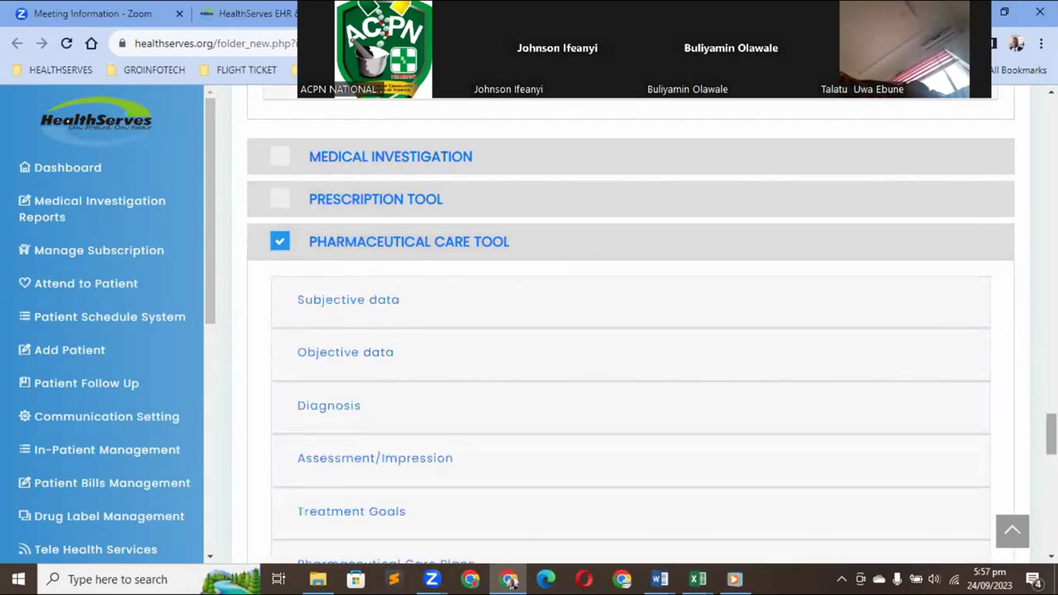
scroll(628, 372, down, 1)
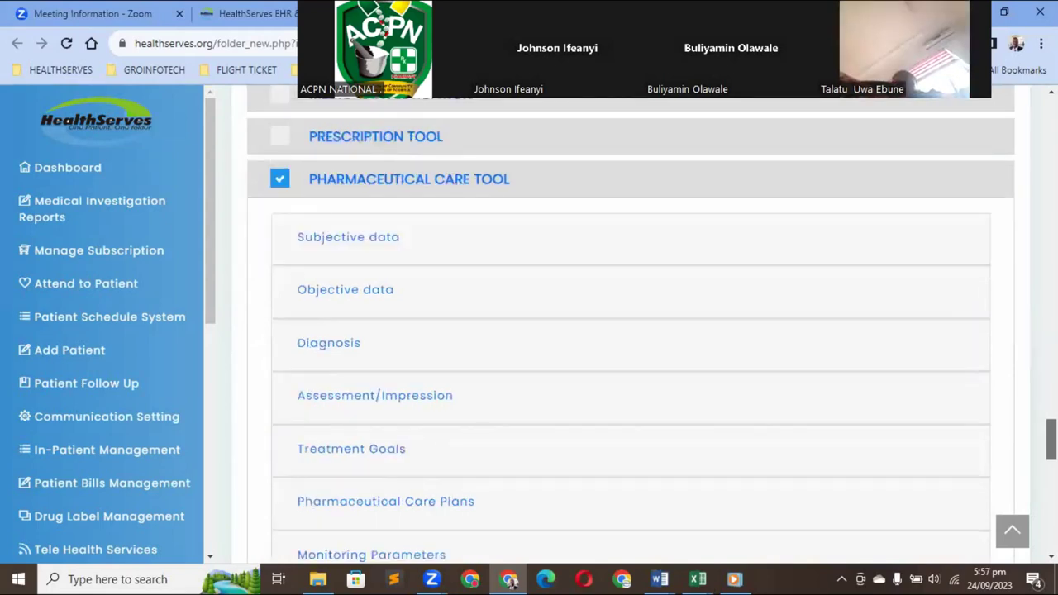
scroll(696, 312, down, 1)
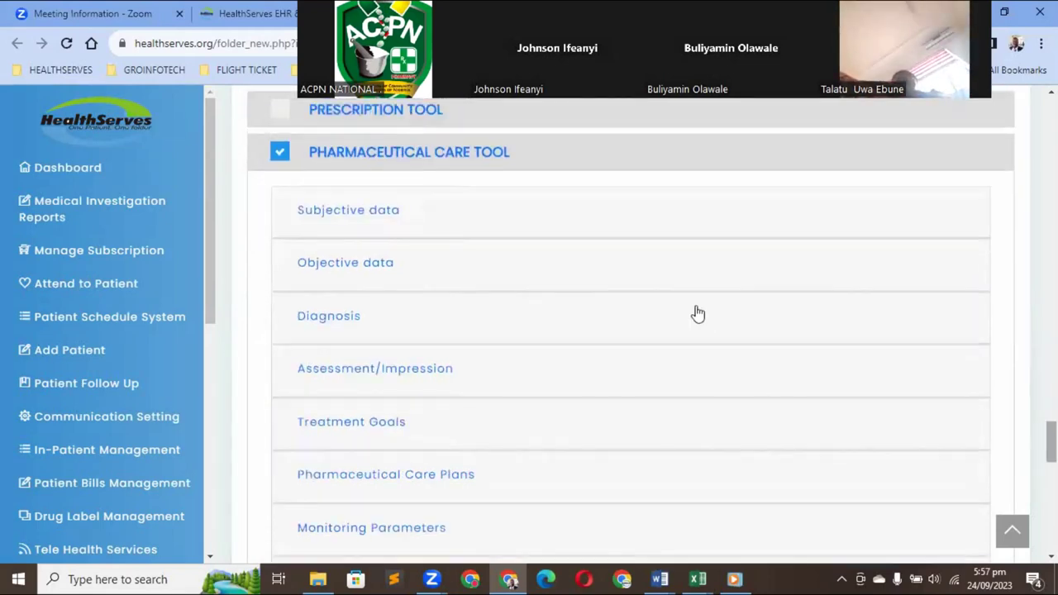
Open Subjective data and expand the empty Patient Compliant note box
click(348, 216)
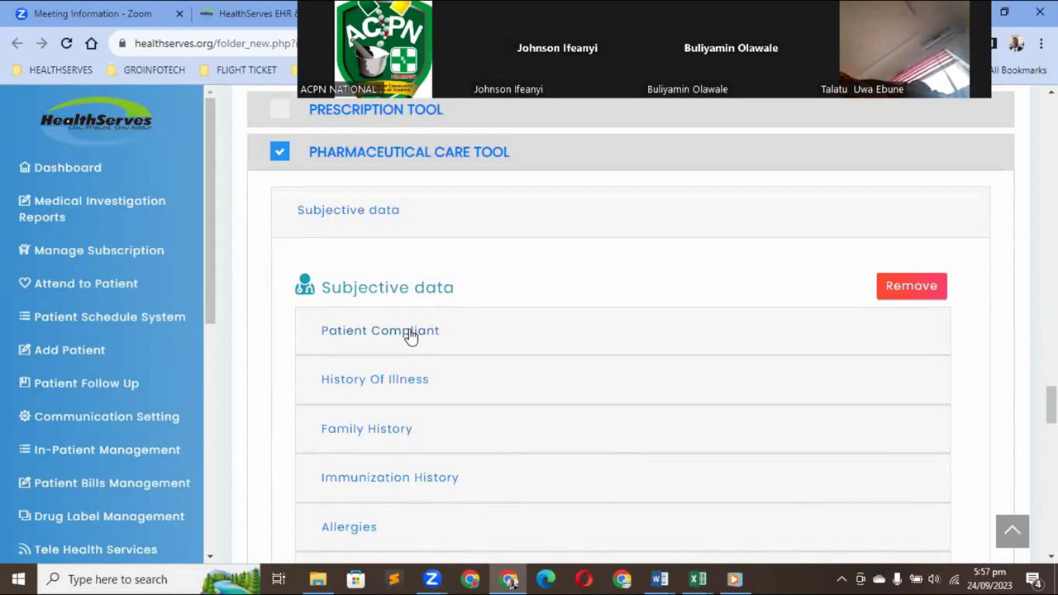
click(411, 335)
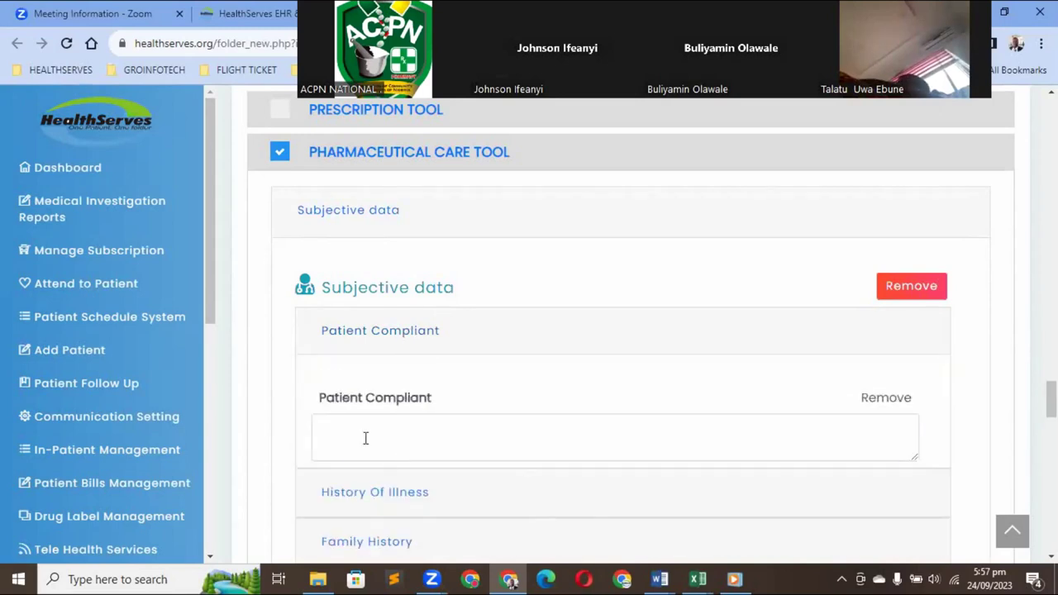
click(365, 438)
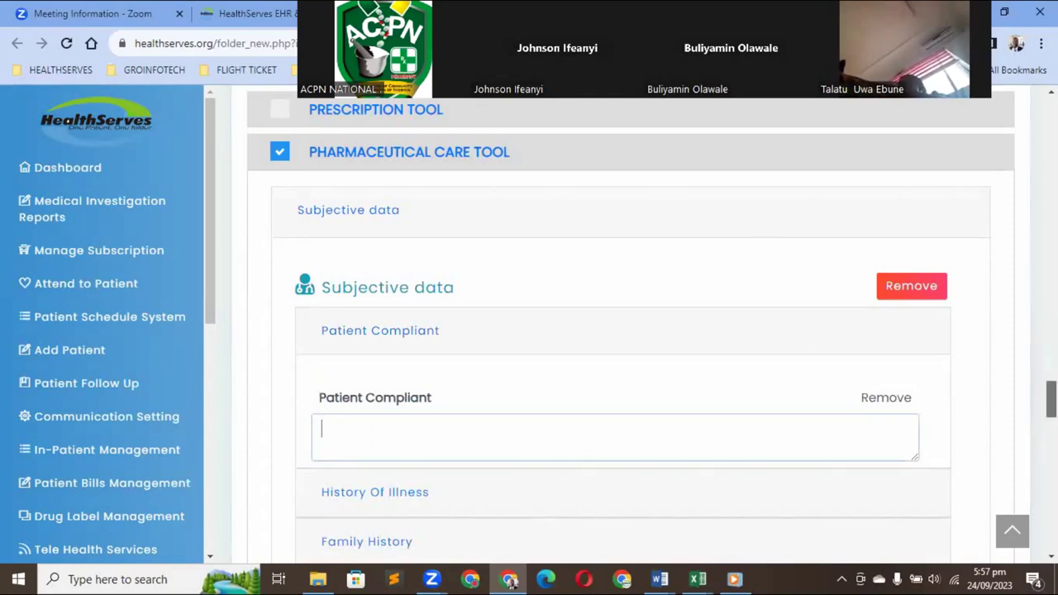
scroll(628, 331, down, 2)
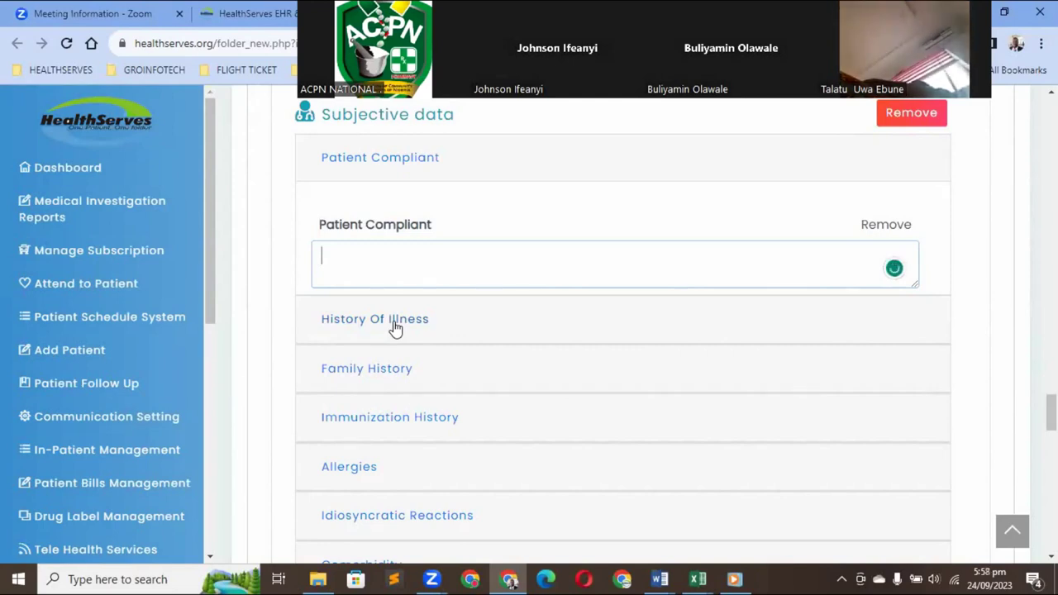
Expand the empty History Of Illness, Allergies and Comorbidity note boxes
click(395, 328)
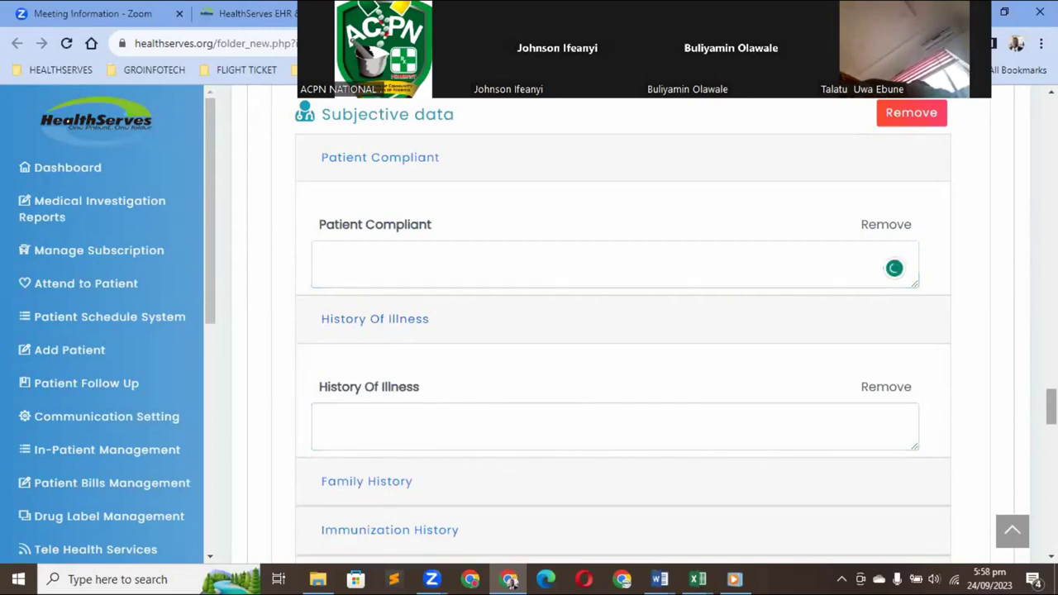
scroll(510, 581, down, 2)
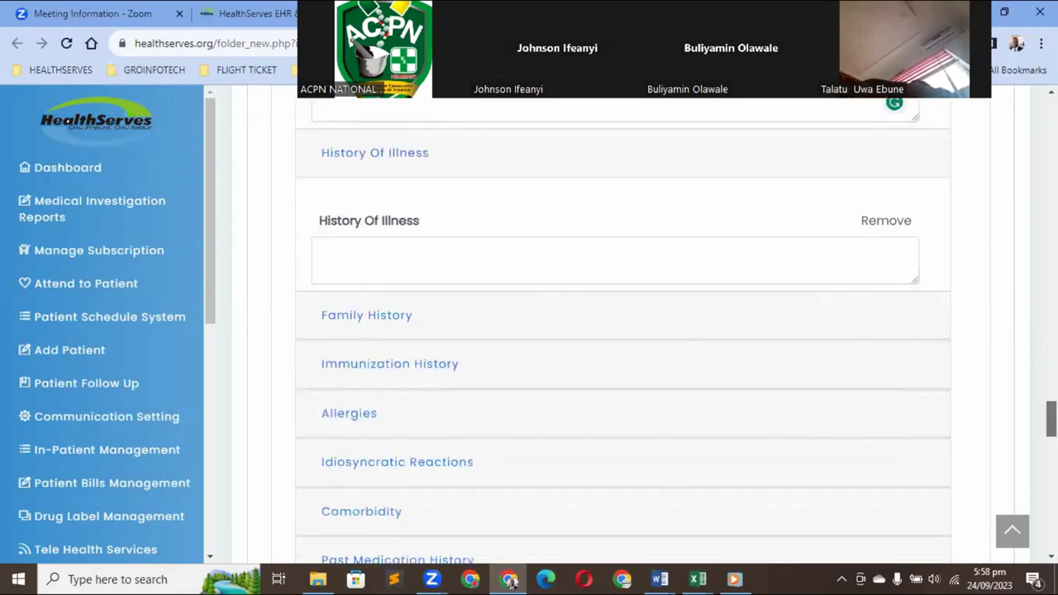
scroll(852, 381, down, 2)
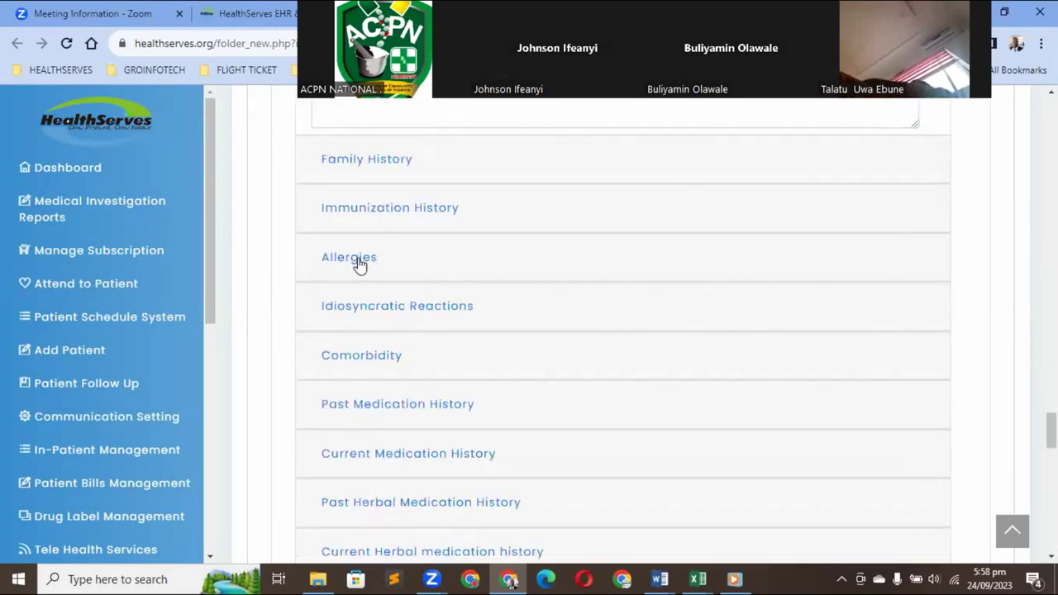
click(358, 265)
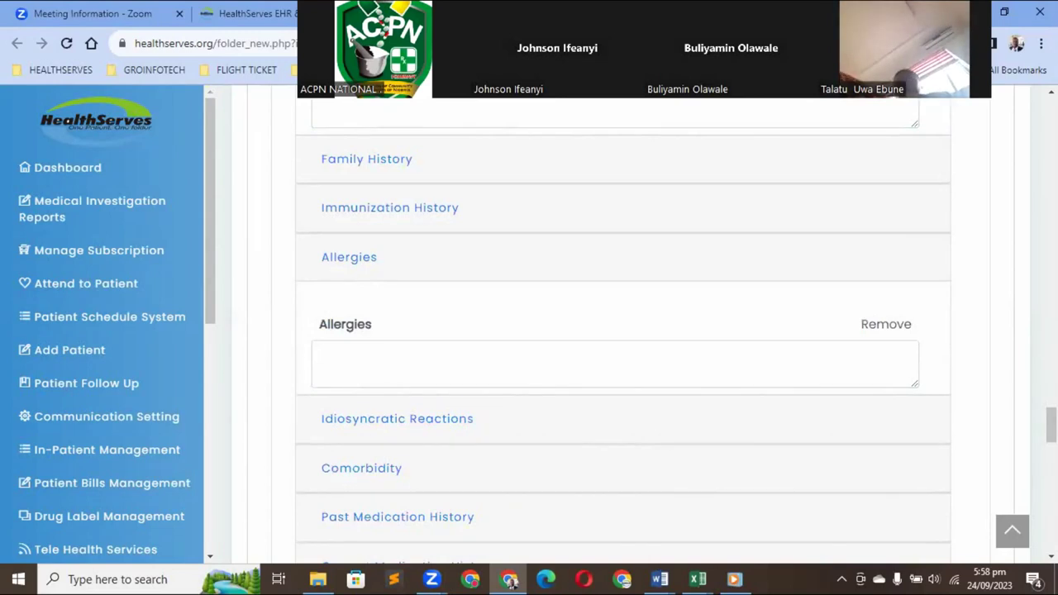
scroll(664, 328, down, 2)
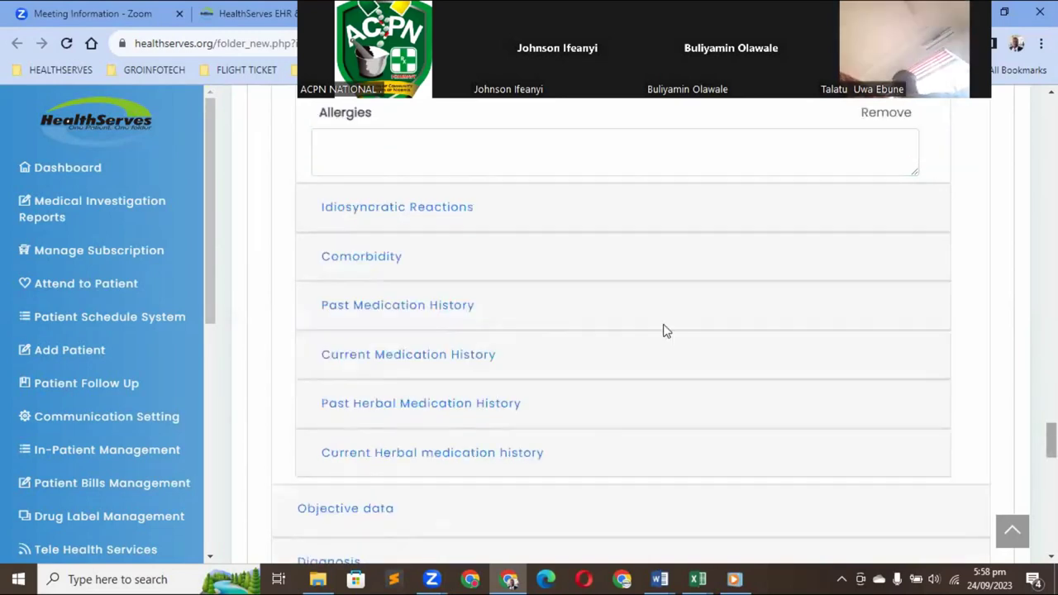
click(362, 261)
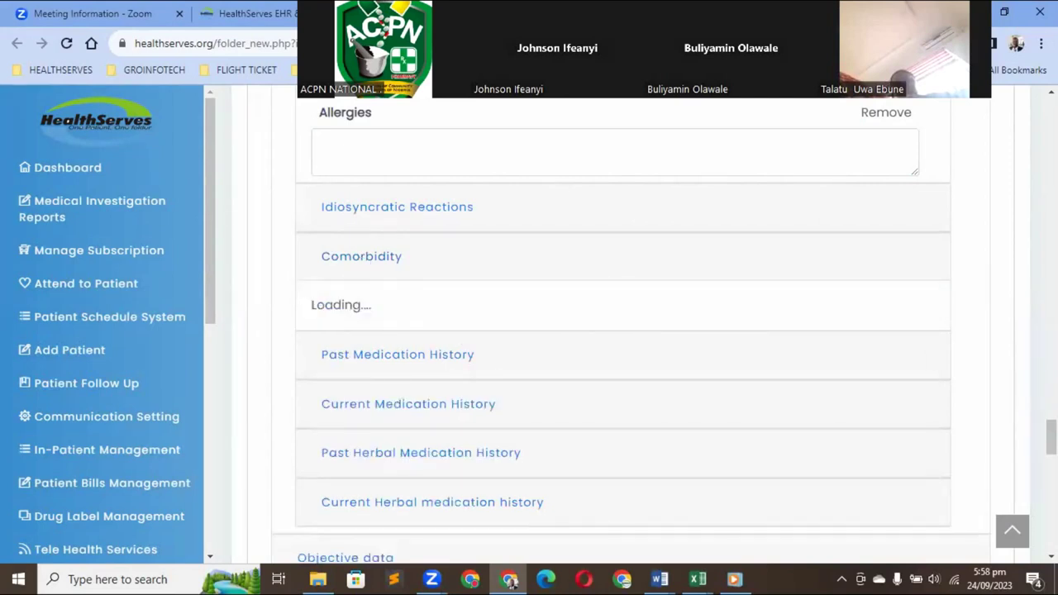
scroll(724, 328, down, 2)
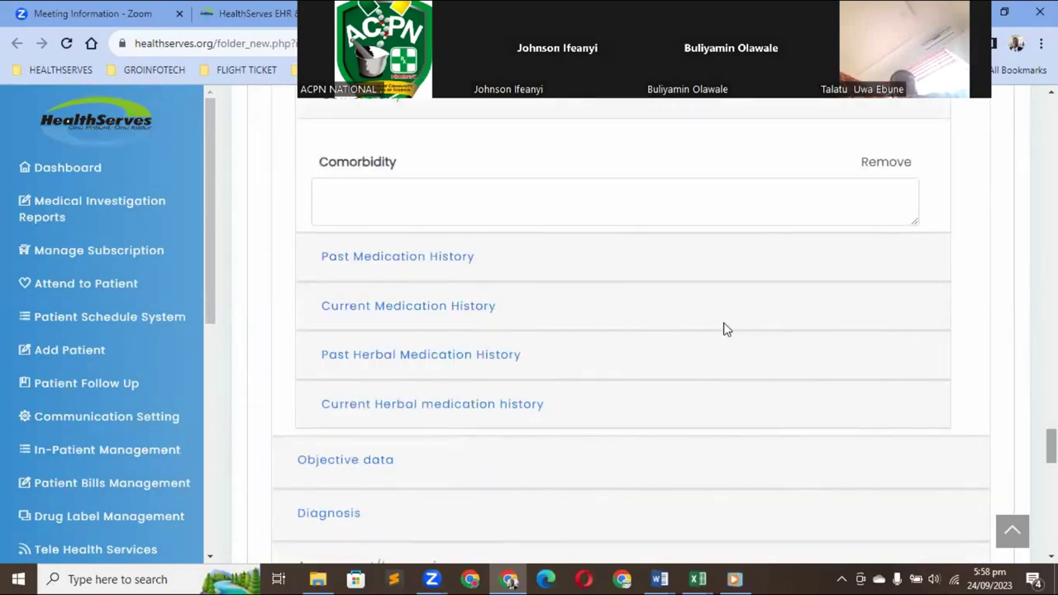
Expand Past Medication History and enter cataflam 50mg as the drug name
click(397, 263)
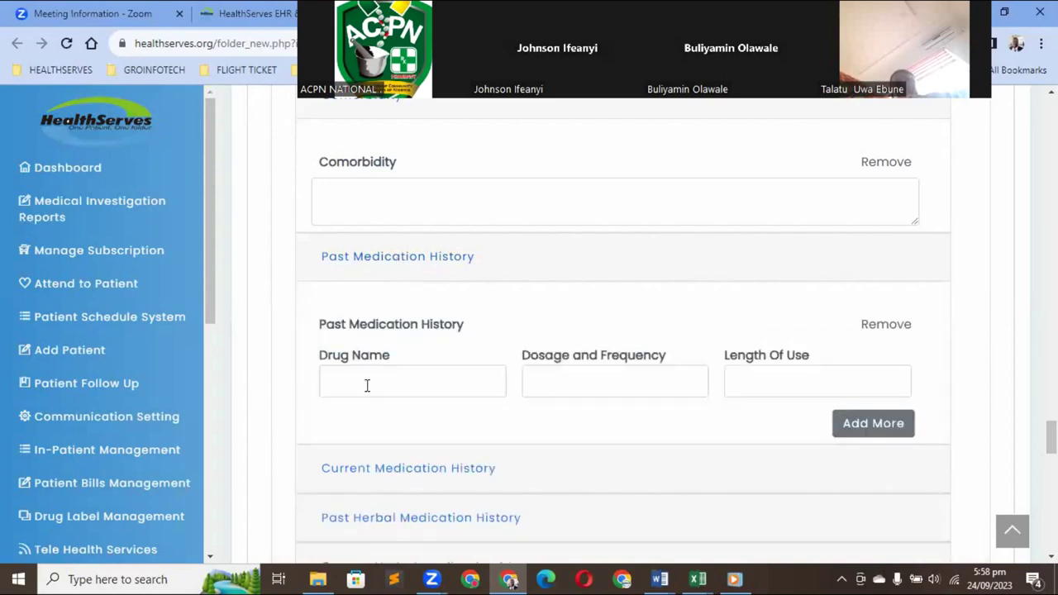
key(Tab)
click(549, 375)
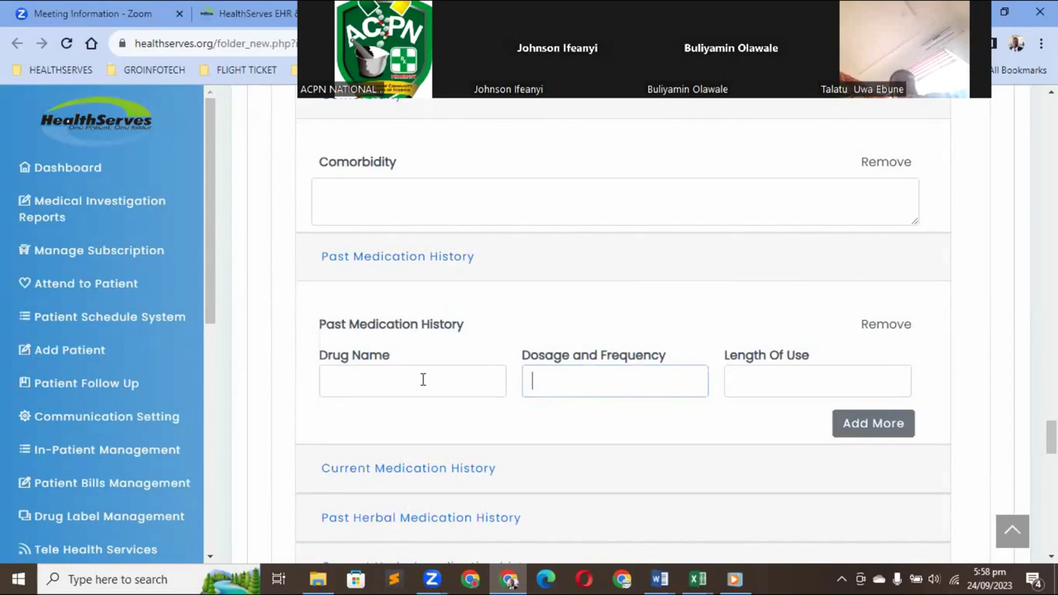
text(cataf)
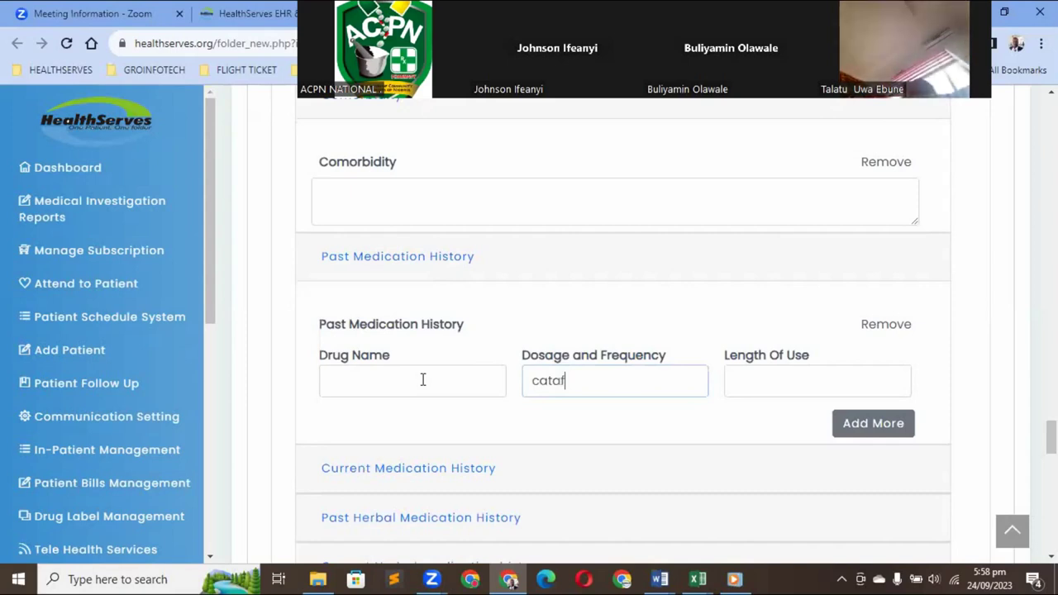
text(lam 50mg)
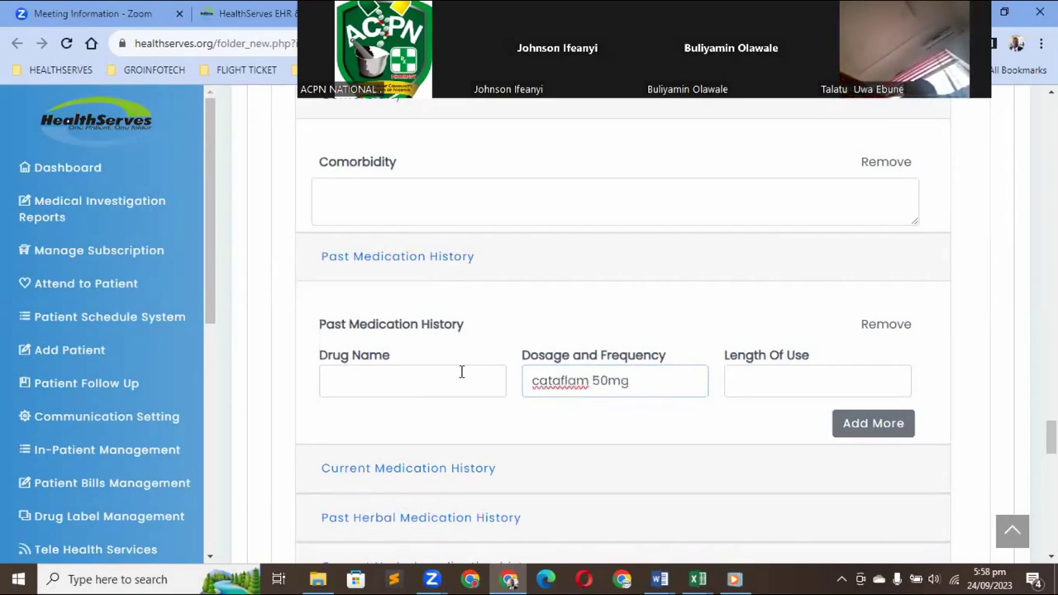
key(ctrl+a)
key(ctrl+c)
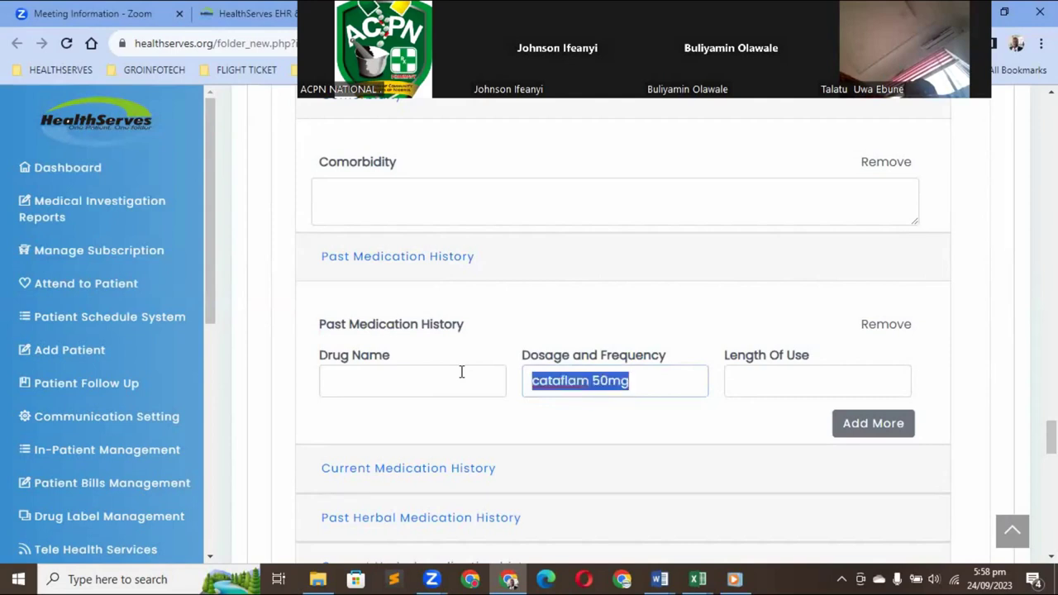
key(BackSpace)
click(376, 376)
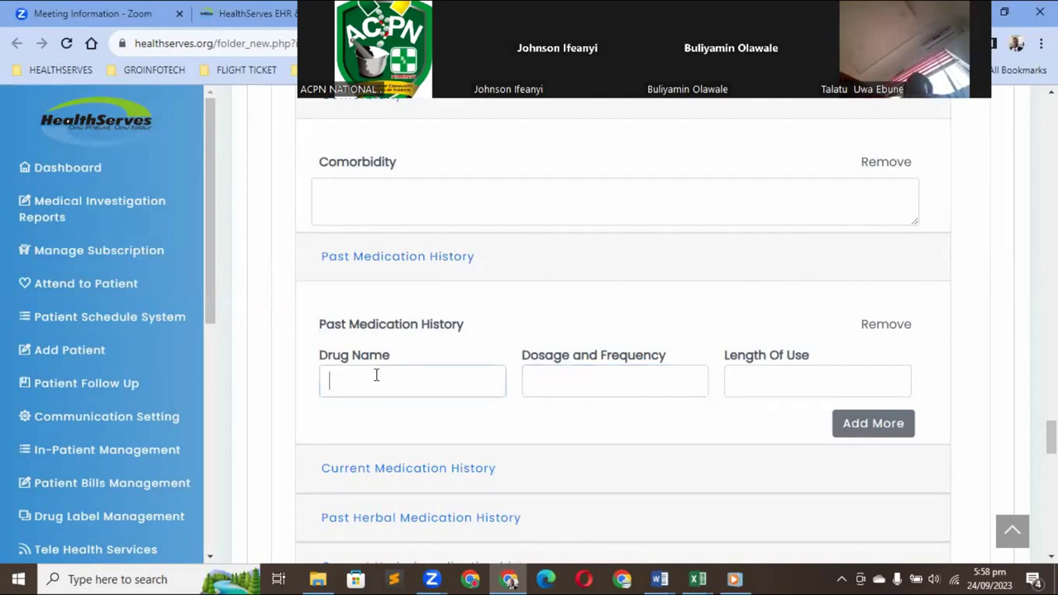
key(ctrl+v)
Set dosage to 1 bd and length of use to 2wks, then add a second drug row
click(544, 373)
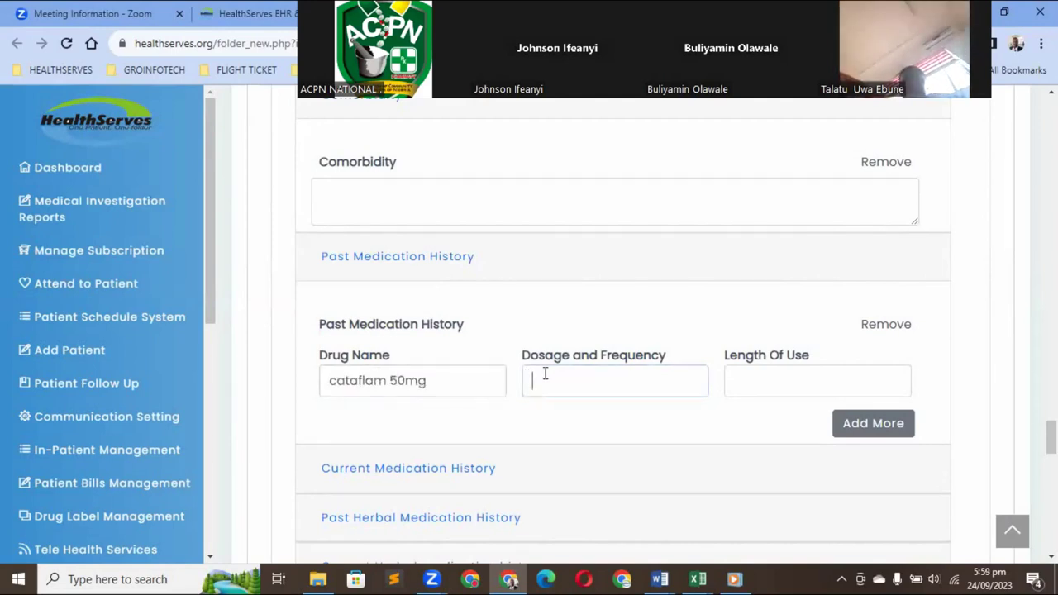
text(1 tds)
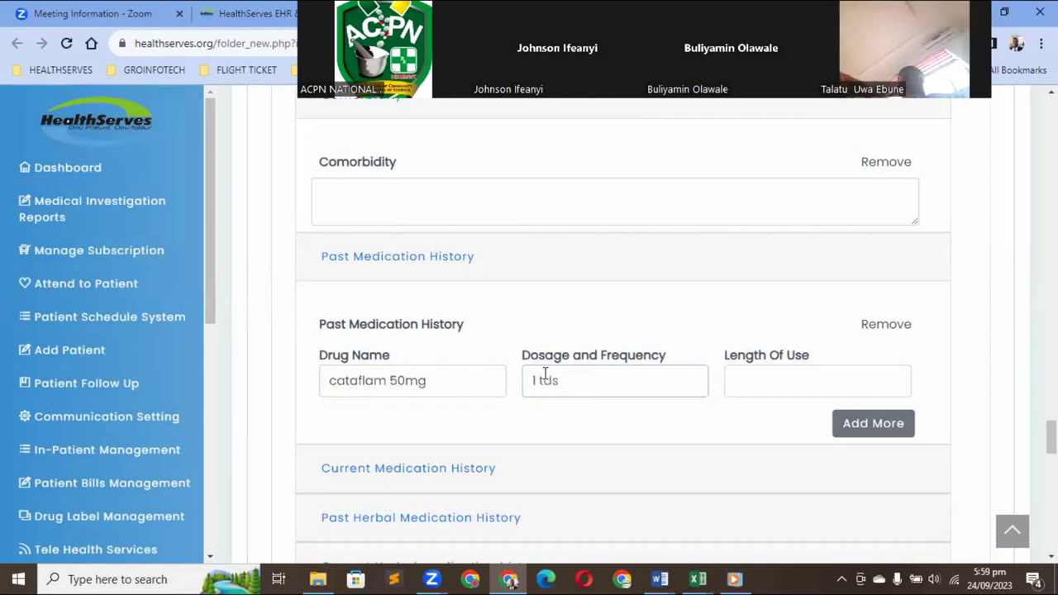
key(BackSpace)
key(BackSpace)
key(BackSpace)
text(bd)
click(741, 385)
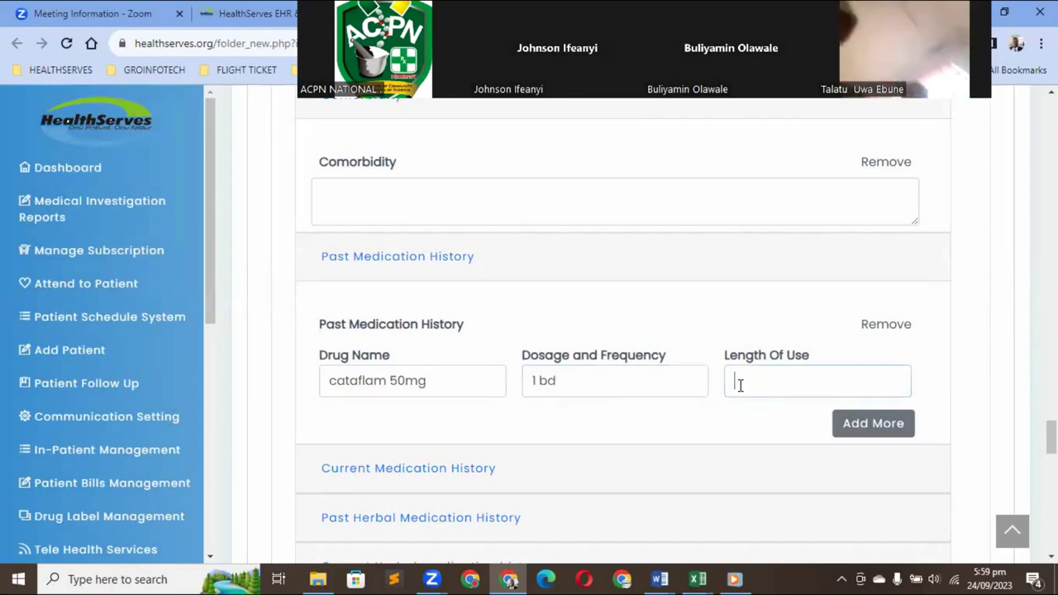
text(2)
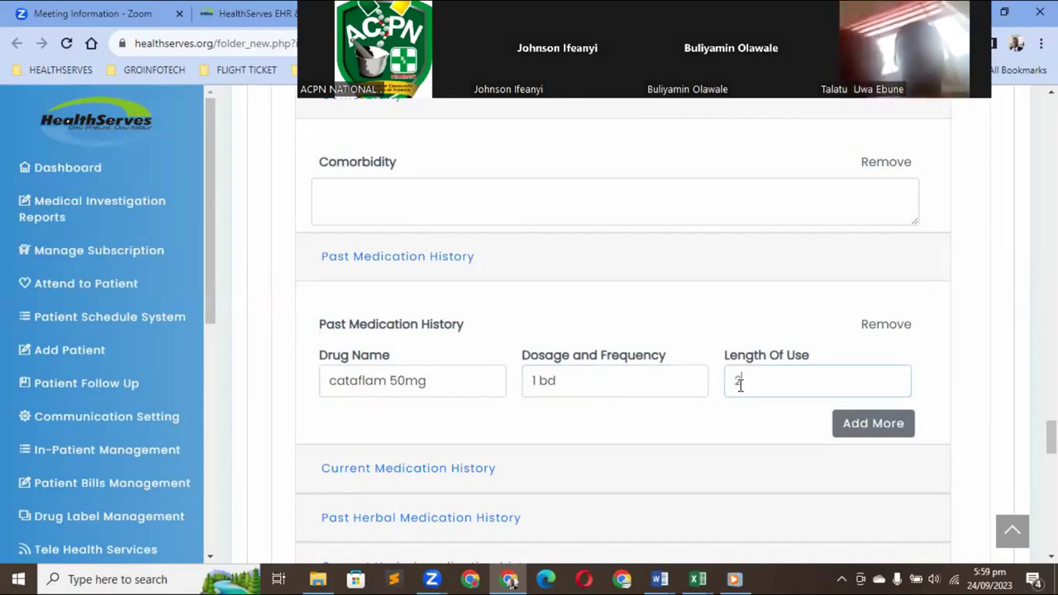
text(wks)
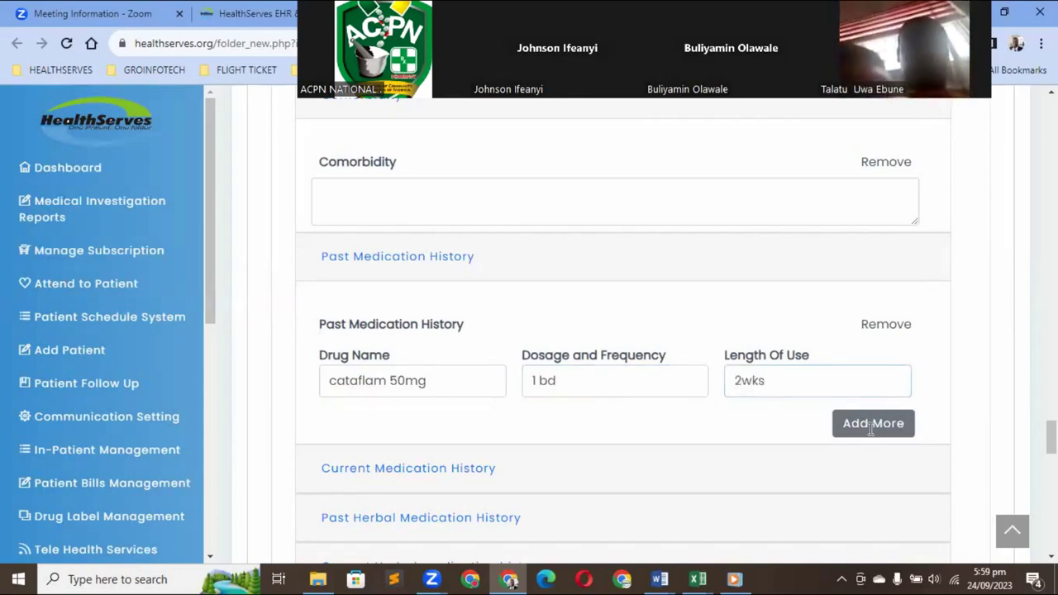
click(871, 426)
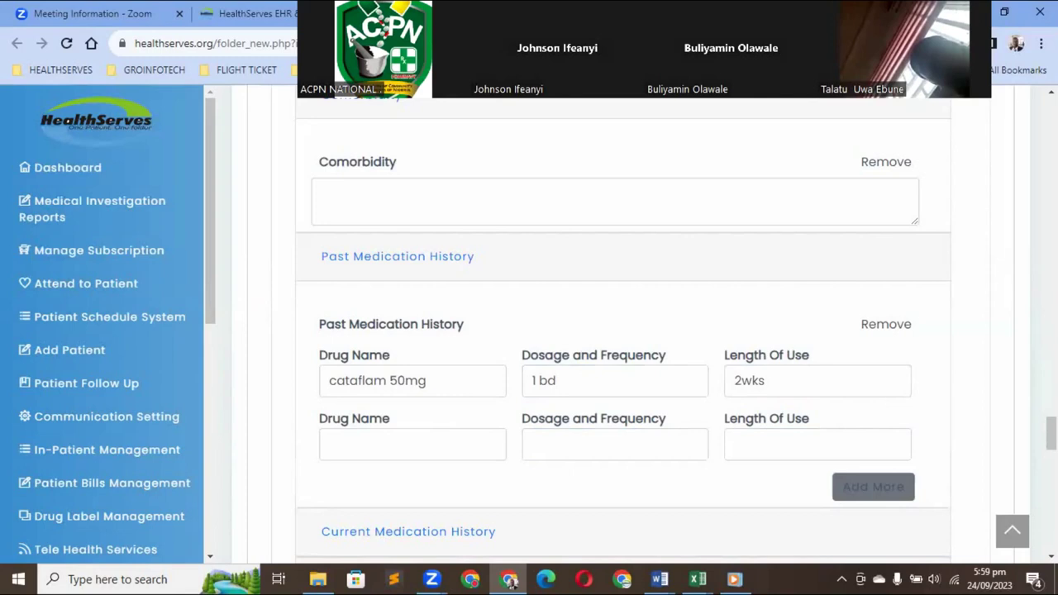
scroll(786, 404, down, 1)
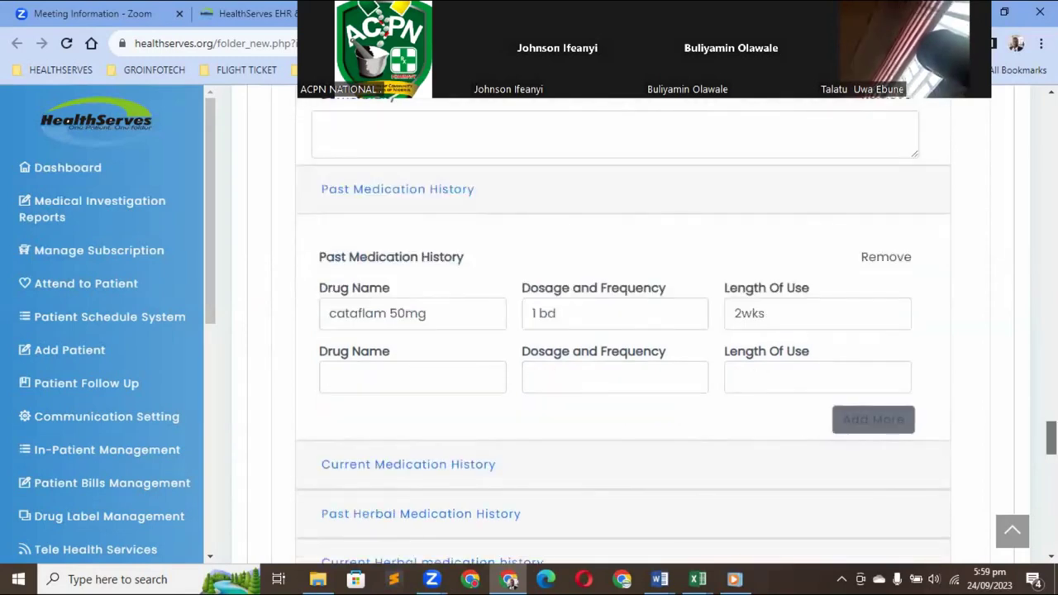
scroll(785, 405, down, 1)
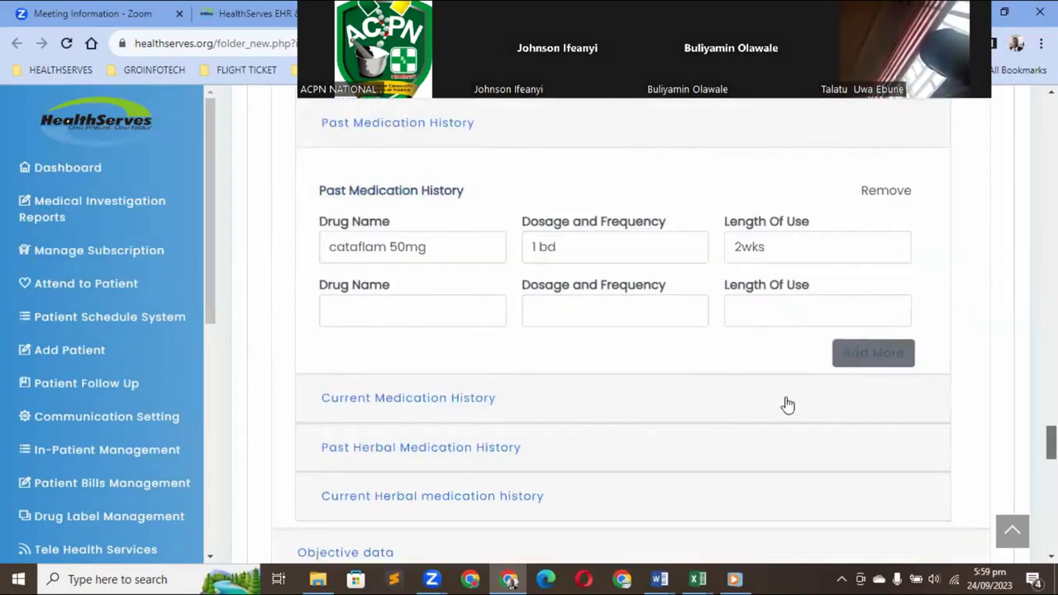
Expand Current Medication History, leaving its Drug Name, Dosage and Length Of Use fields empty
click(456, 405)
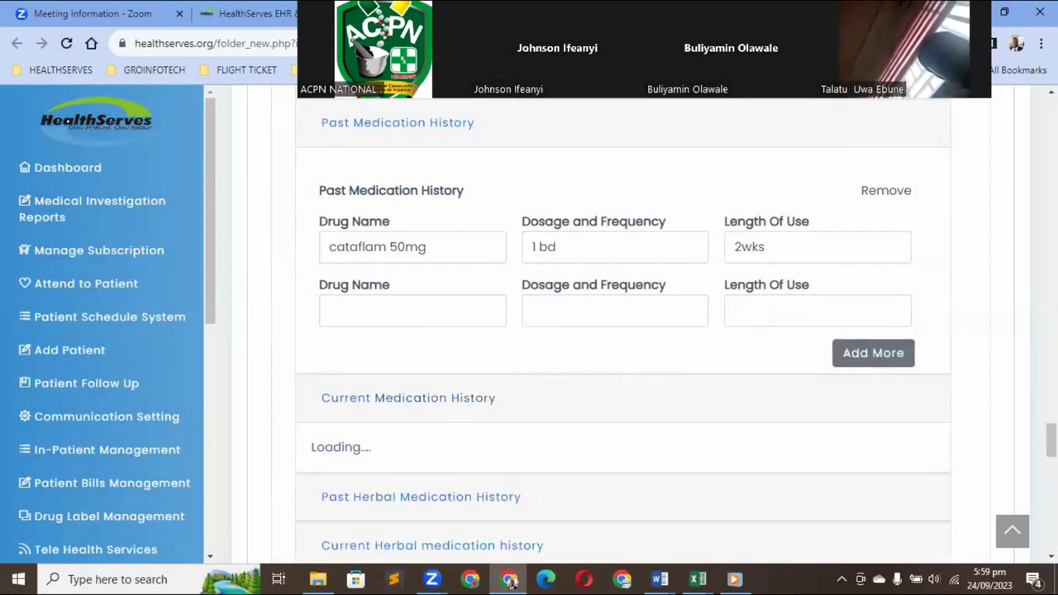
scroll(873, 385, down, 3)
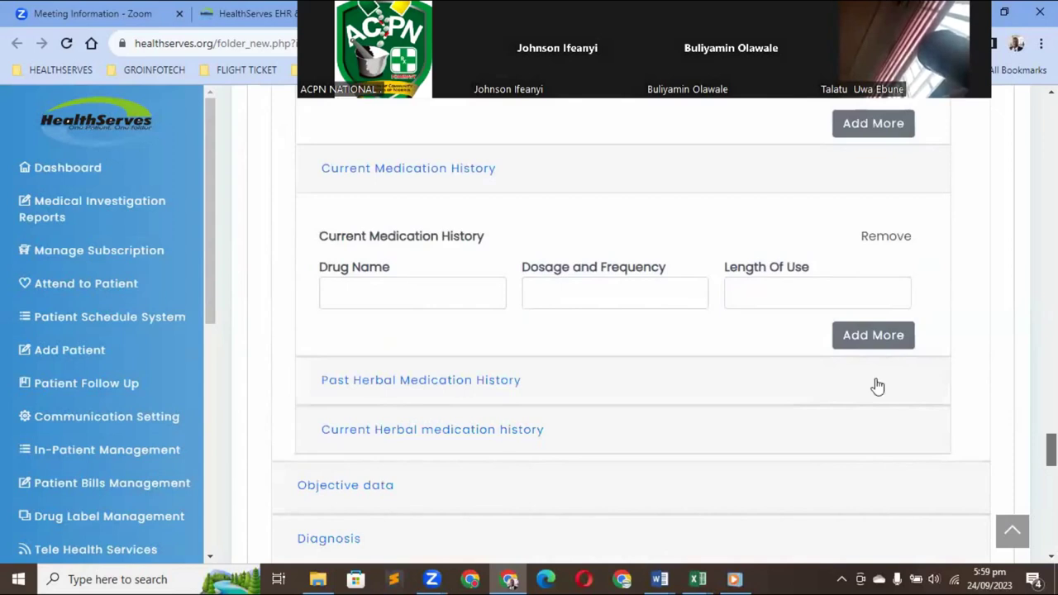
scroll(451, 283, down, 1)
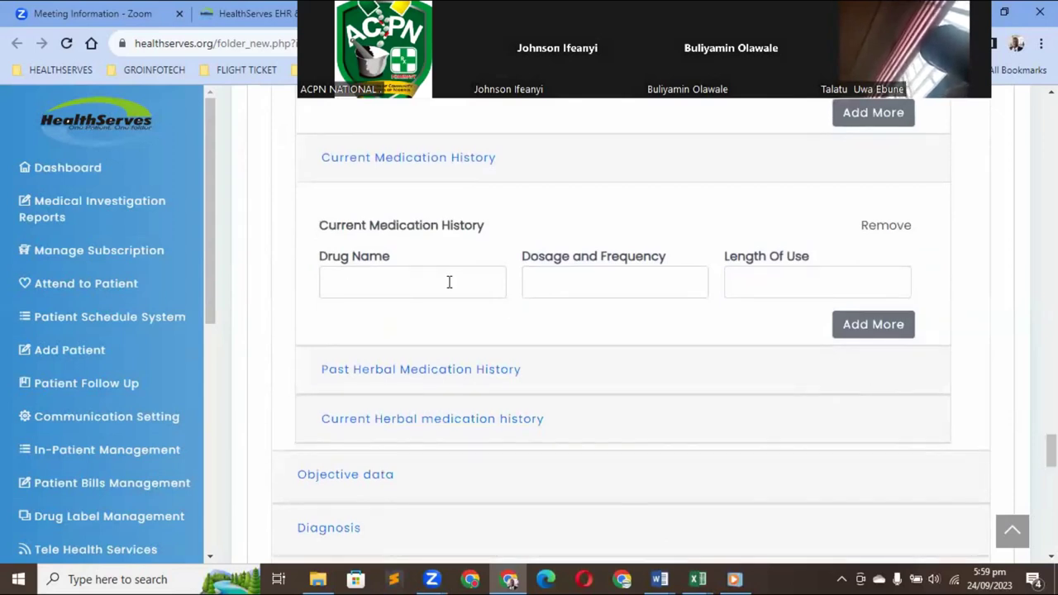
click(450, 283)
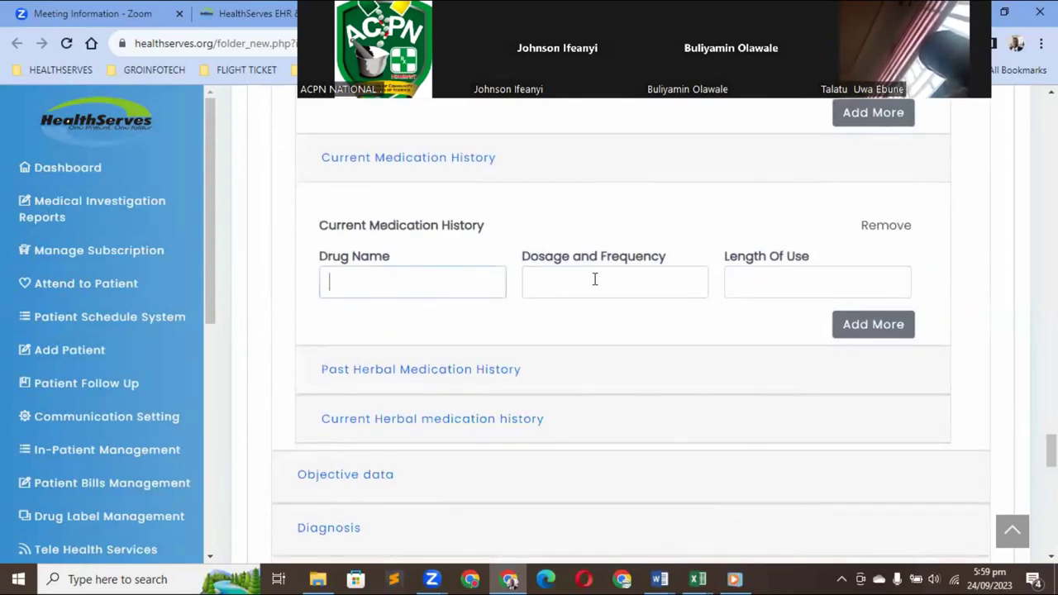
key(Tab)
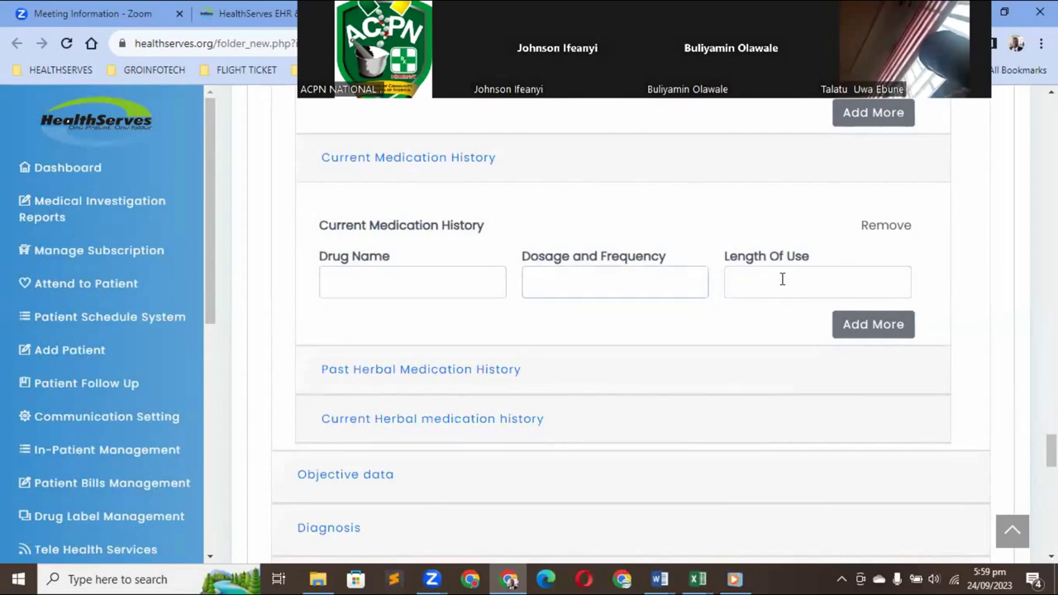
click(781, 279)
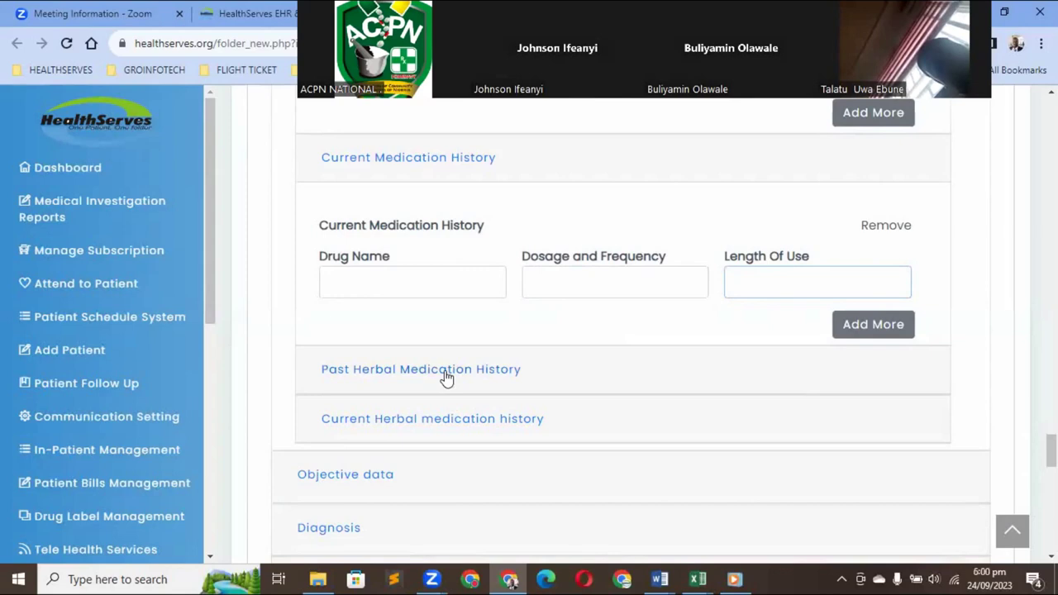
Expand the Past Herbal and Current Herbal Medication History sections, leaving their fields blank
click(446, 377)
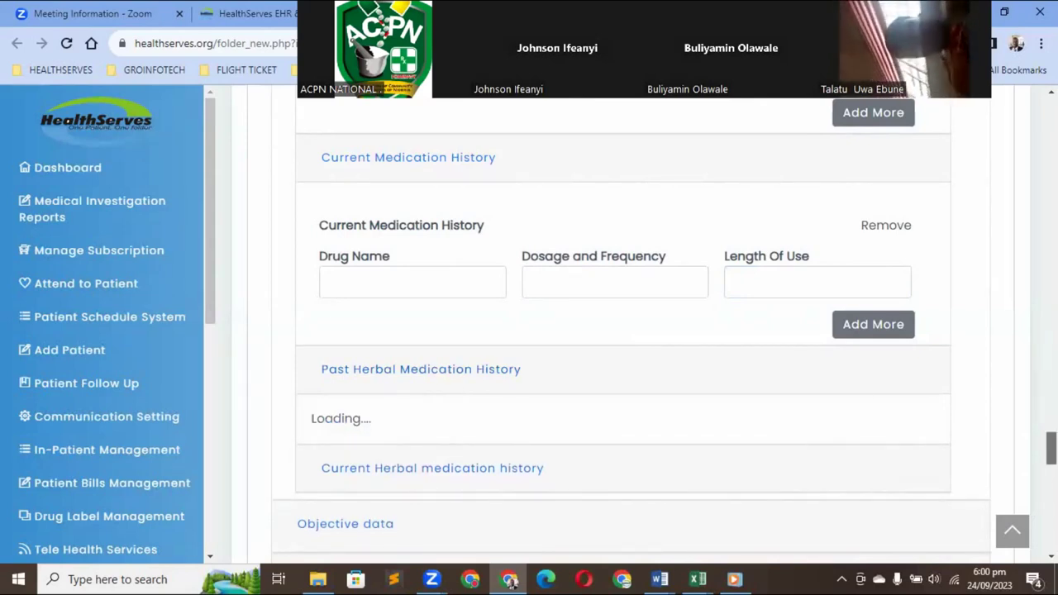
scroll(702, 262, down, 3)
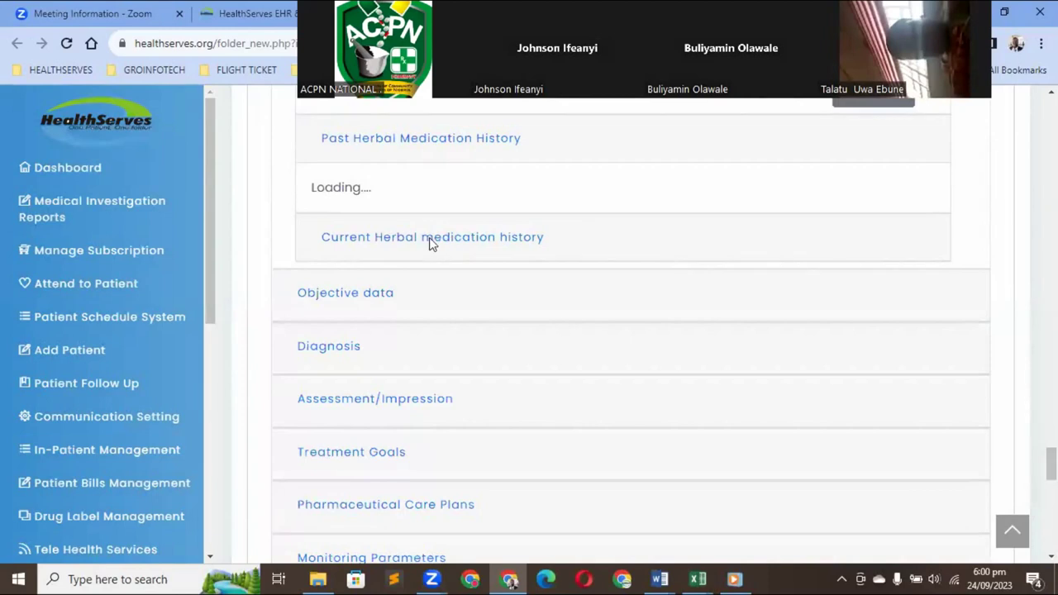
click(436, 358)
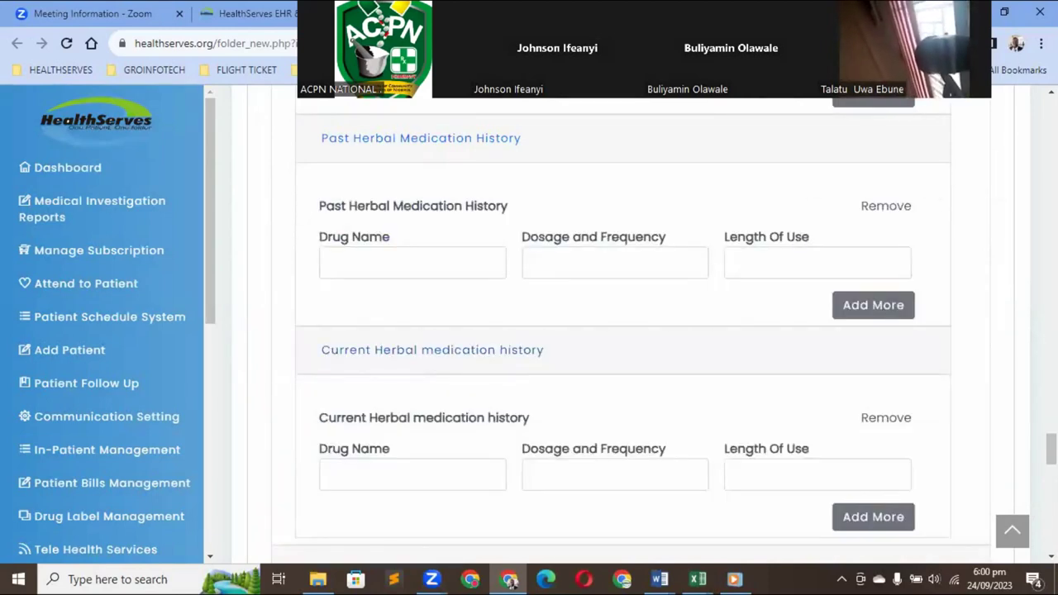
scroll(620, 330, down, 3)
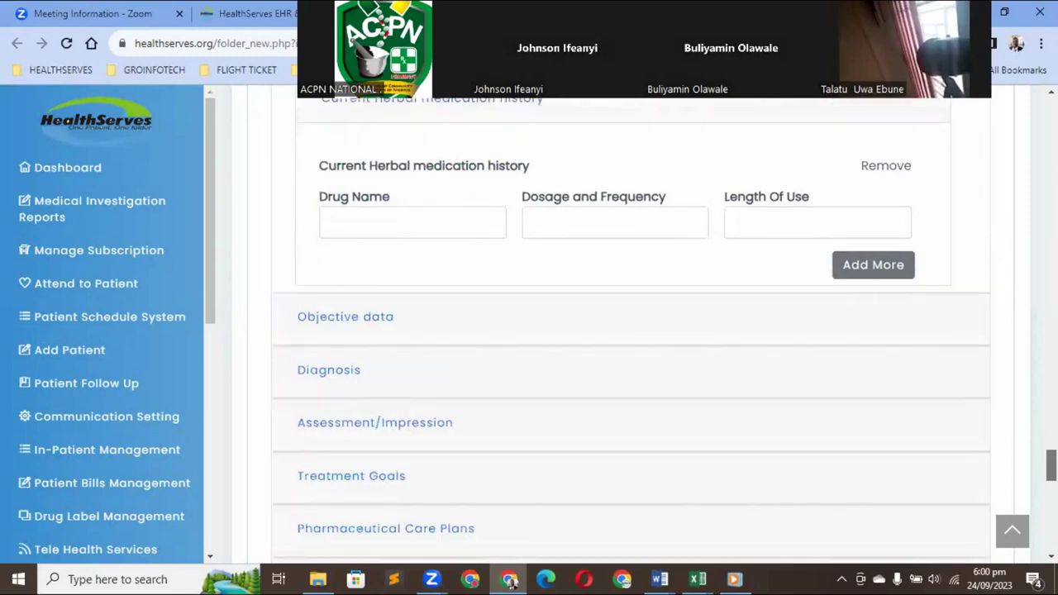
scroll(619, 330, down, 1)
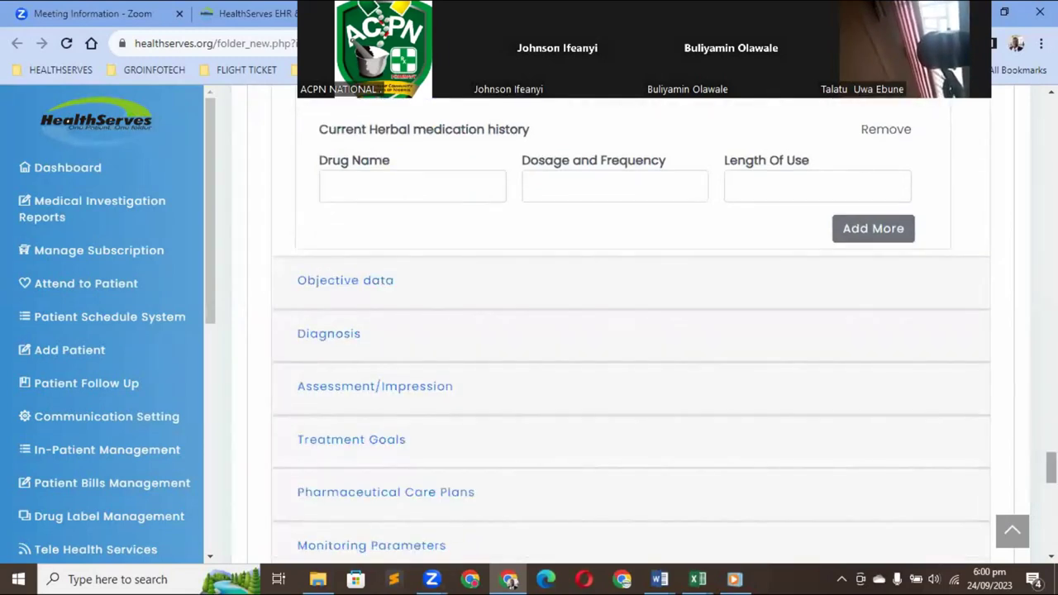
Expand Objective data to reveal the empty Vital Signs fields and Laboratory Results row
click(336, 285)
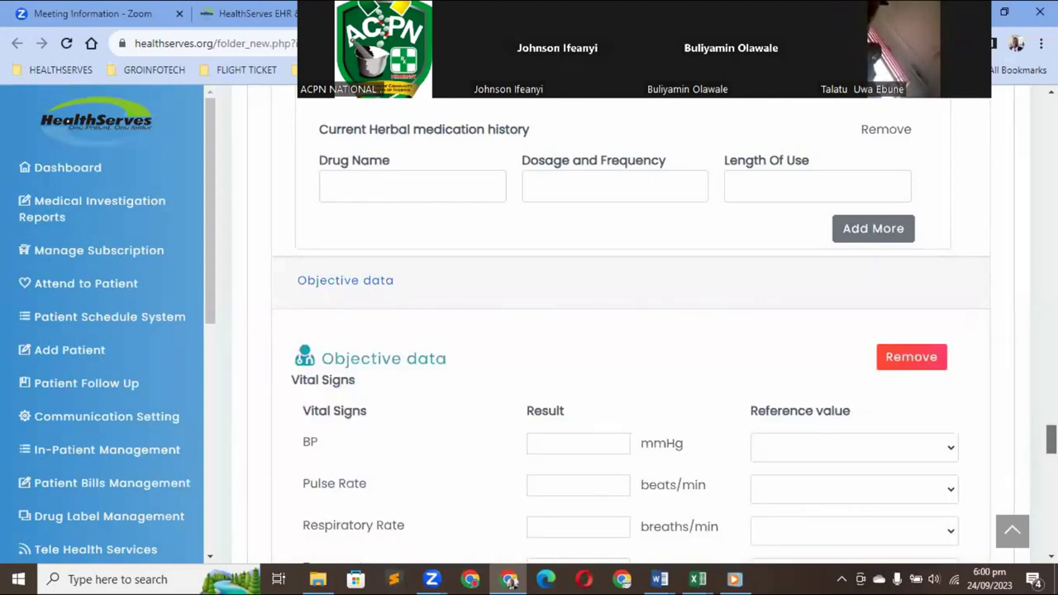
scroll(510, 581, down, 2)
scroll(510, 581, down, 2)
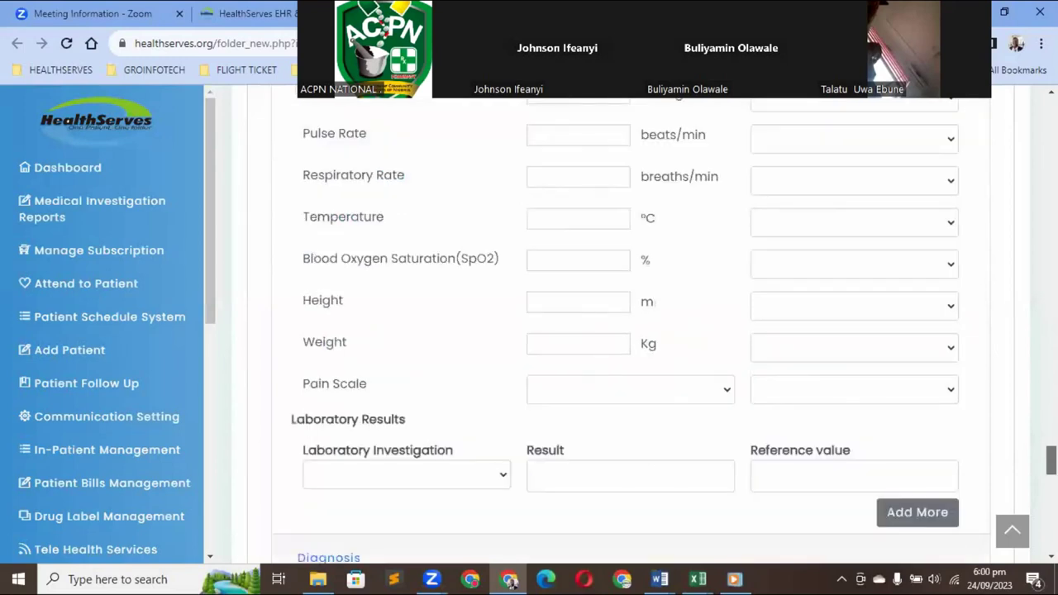
scroll(510, 581, up, 2)
scroll(876, 335, down, 1)
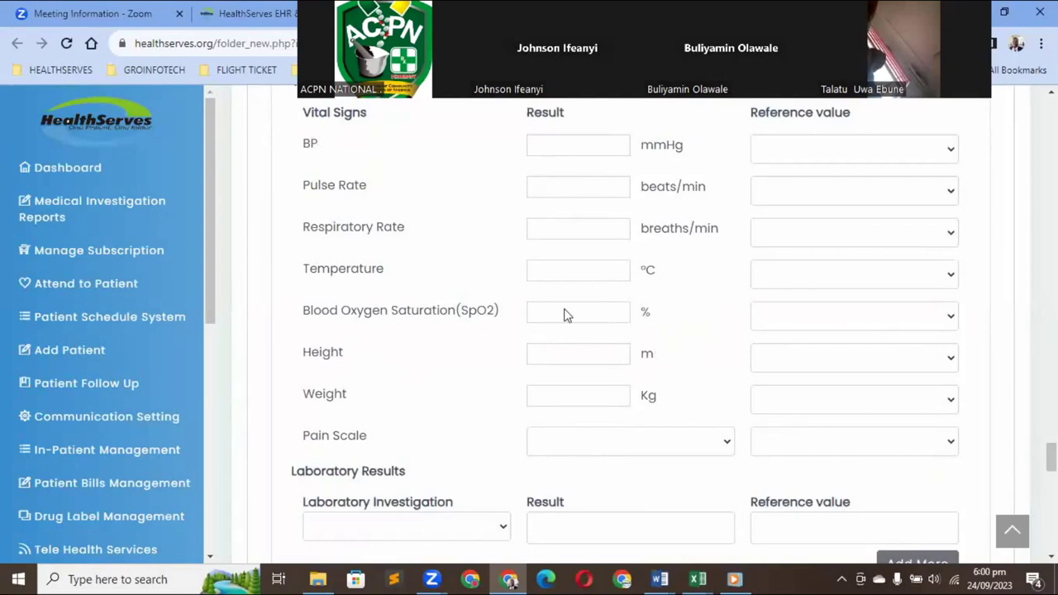
Record BP 120/80 with the Normal 90/60 - 120/80mmHg reference, and pulse 70
click(951, 152)
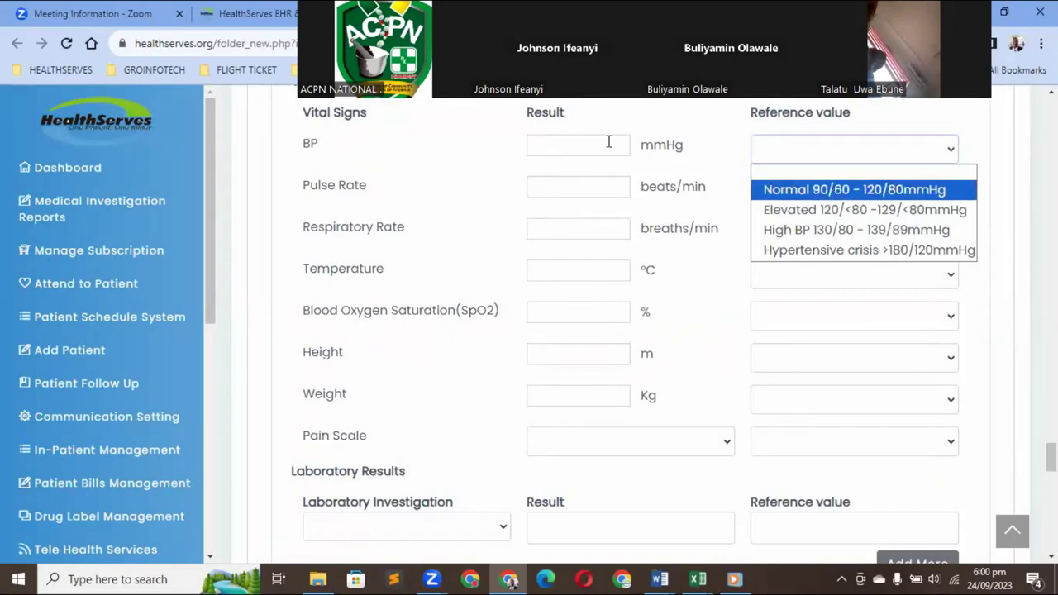
click(571, 141)
click(570, 141)
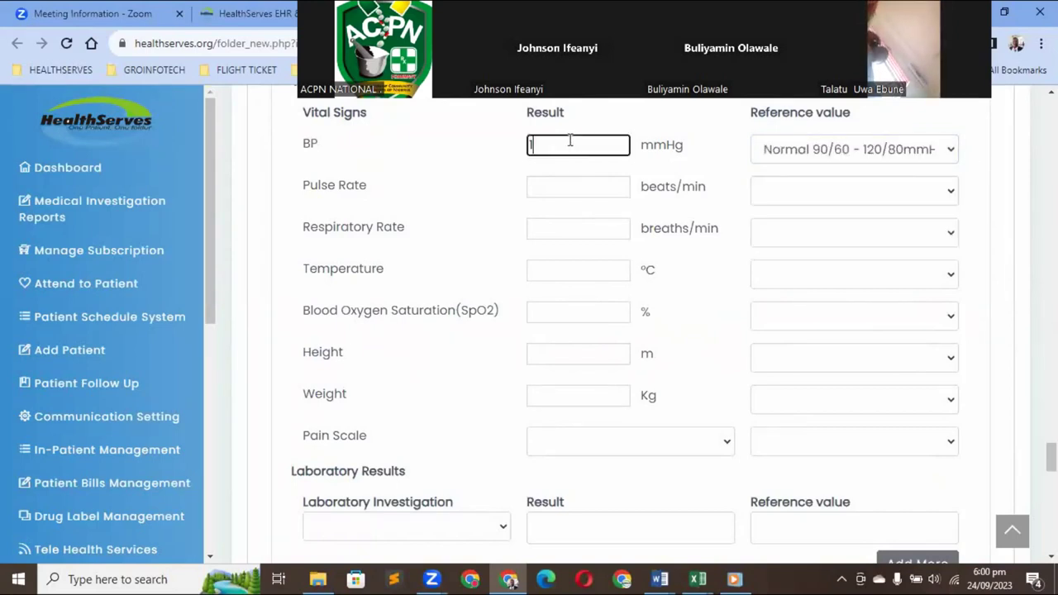
text(120/80)
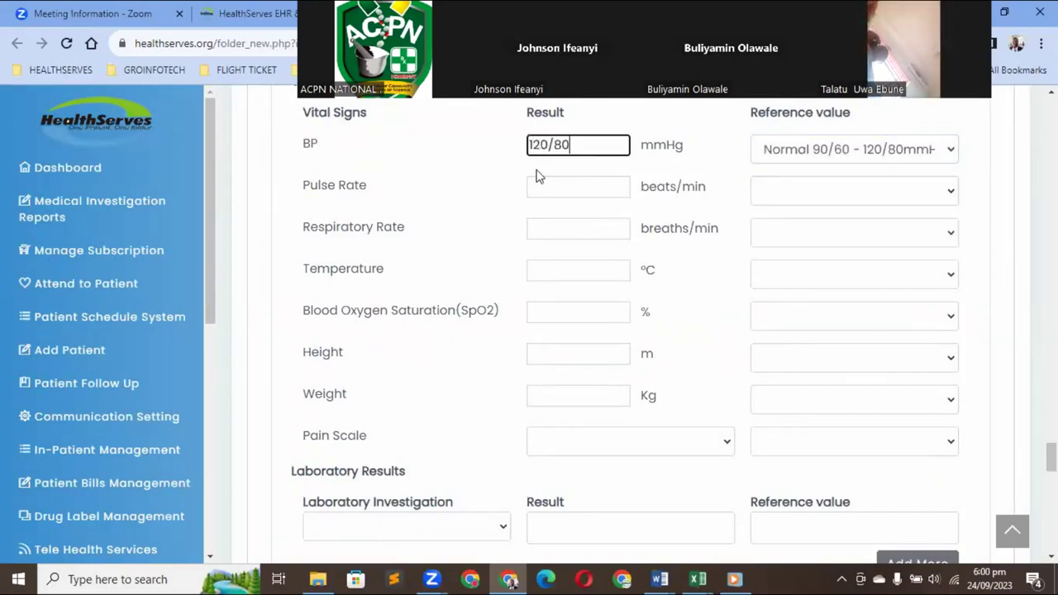
click(535, 183)
text(70)
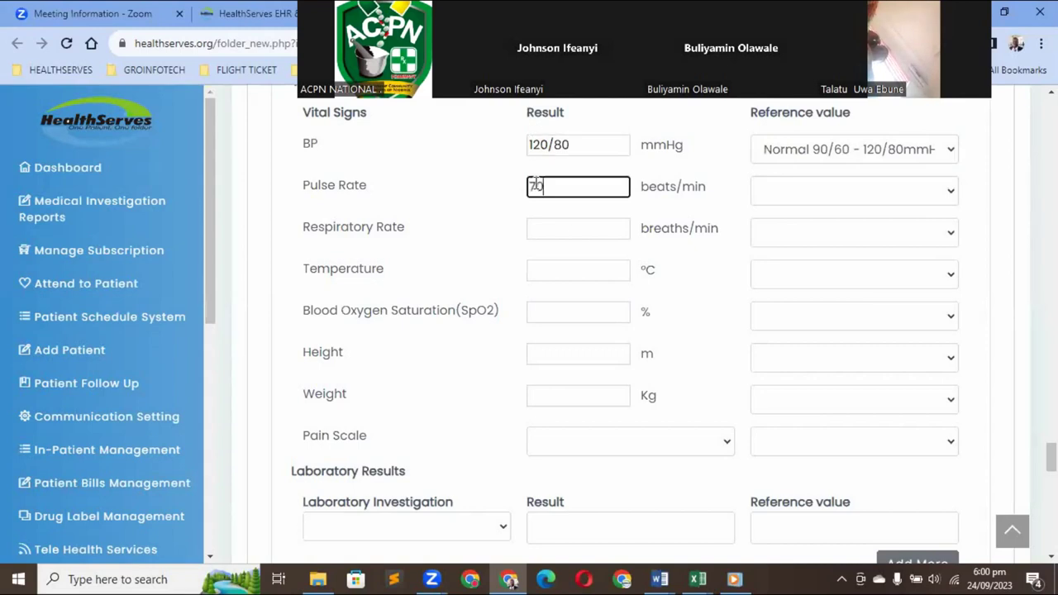
Record respiration 16, temperature 36.5, SpO2 98, height 1.8 and weight 70
click(562, 230)
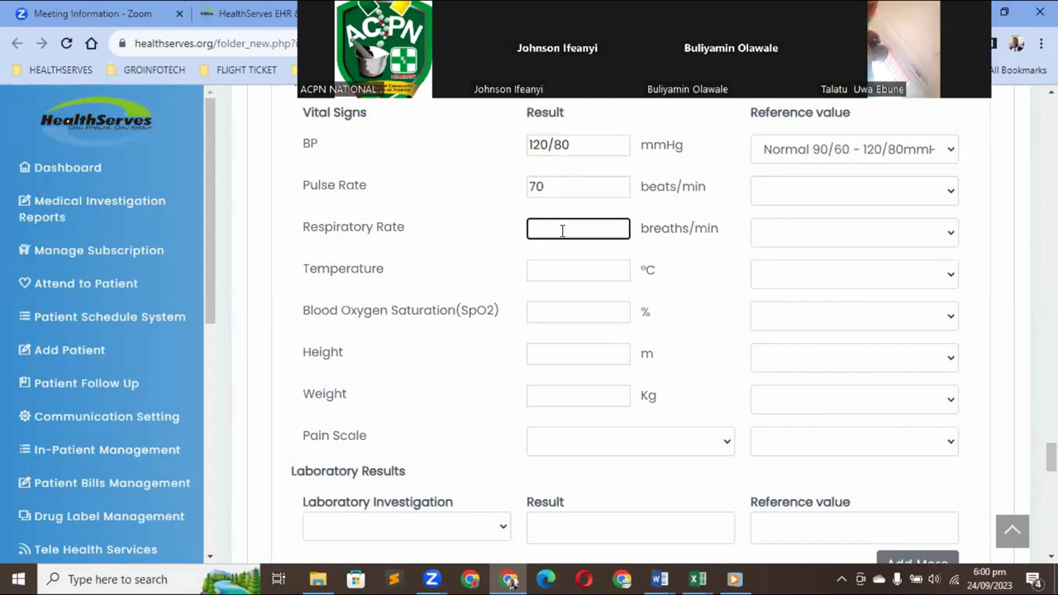
text(16)
click(552, 269)
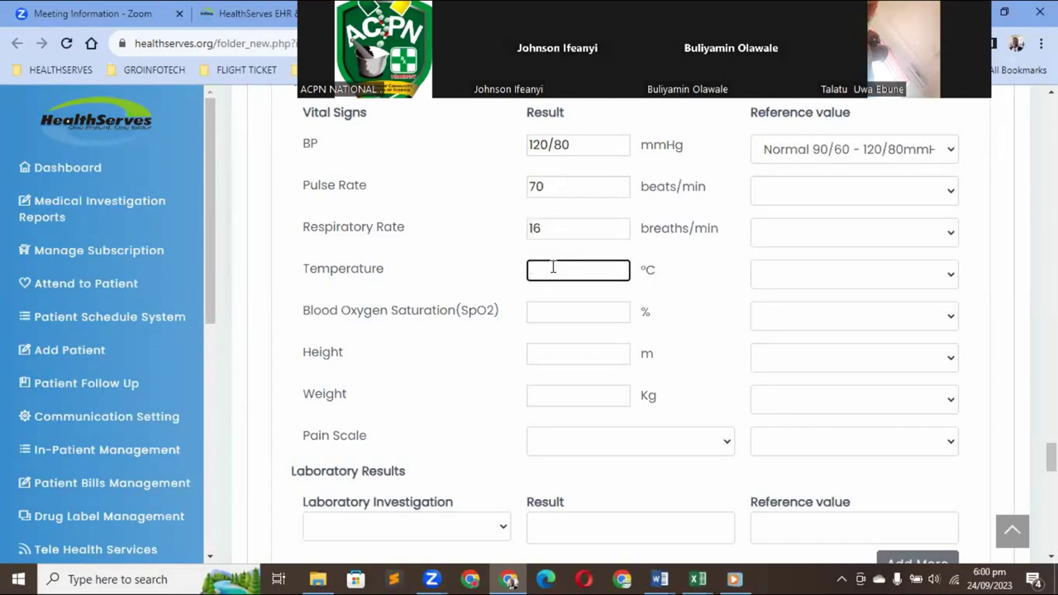
text(36.5)
click(545, 304)
text(98)
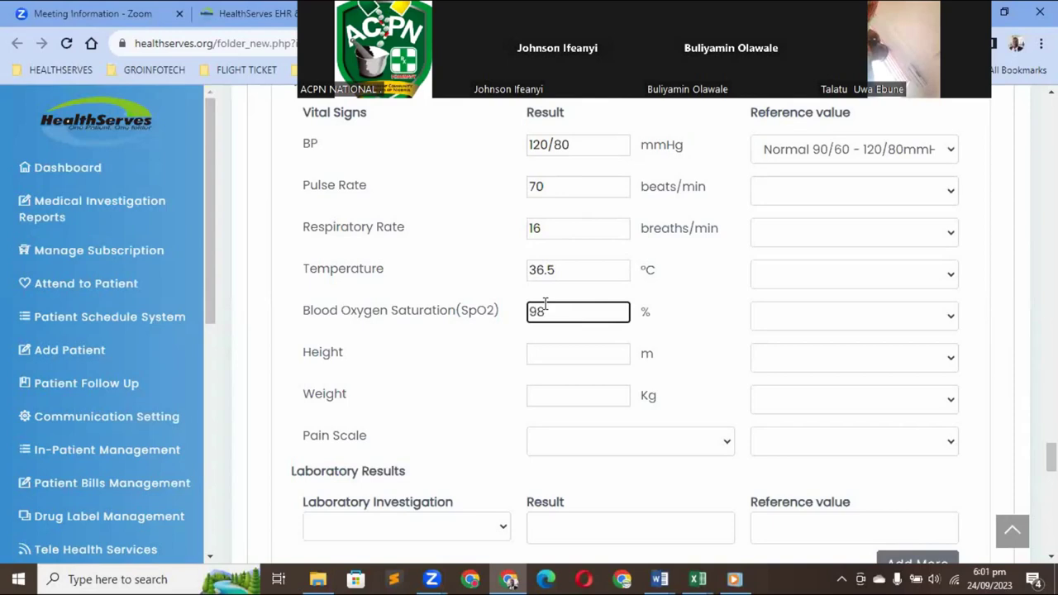
click(537, 356)
text(1)
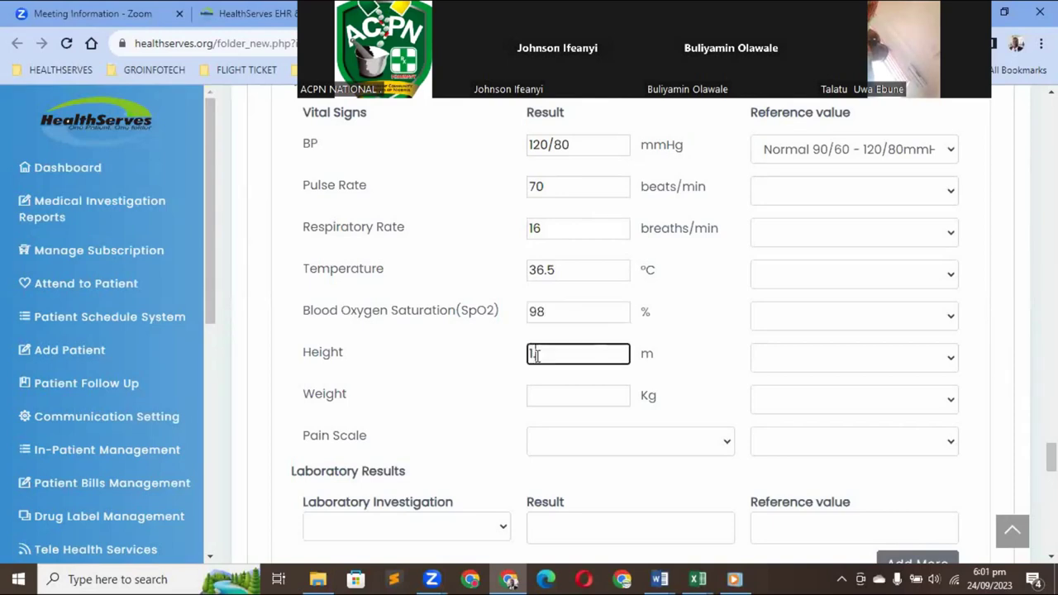
text(.8)
click(542, 393)
text(70)
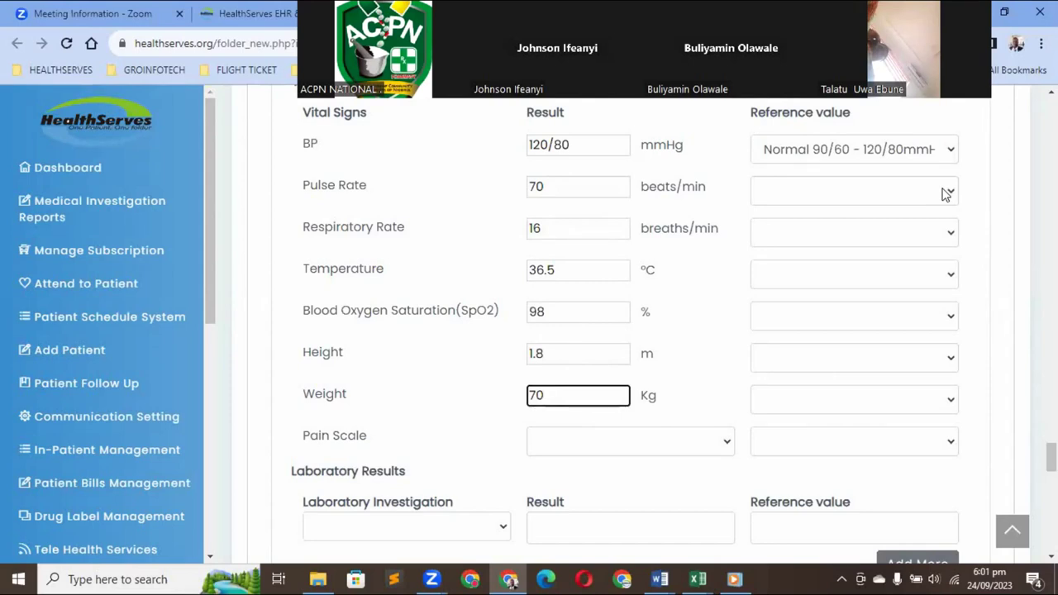
Set pulse, respiration and temperature references to Adult (60-100b/m), Adult (12-20b/m) and Normal 36.5-37.5oC
click(895, 202)
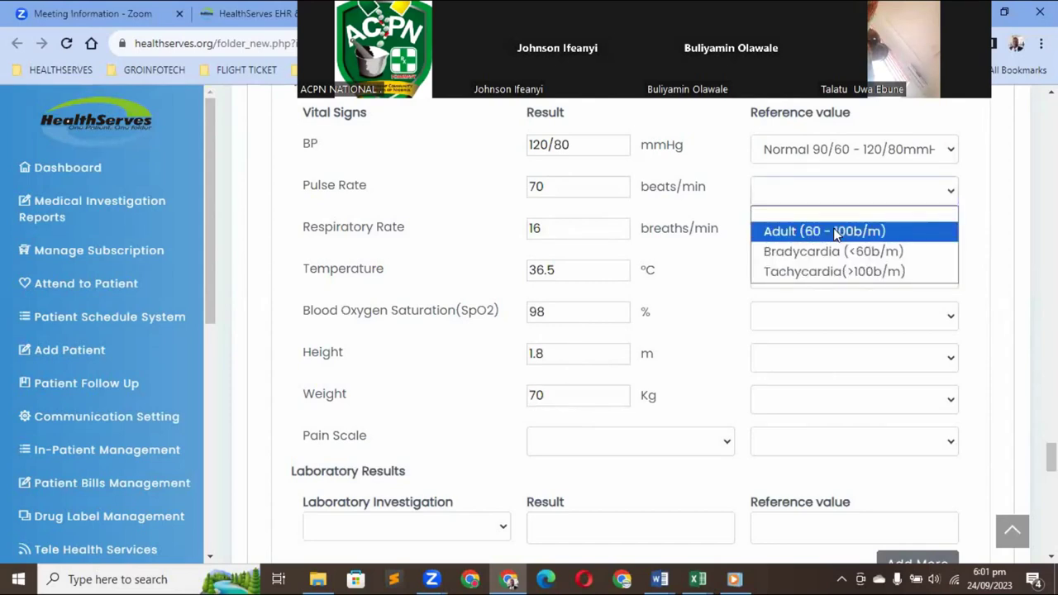
click(837, 233)
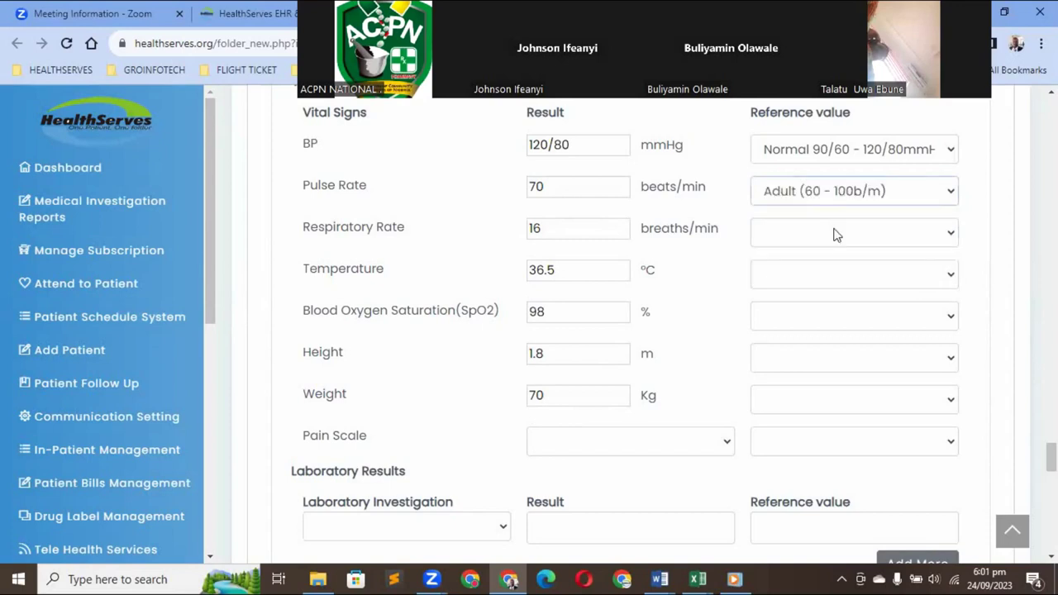
click(900, 239)
click(836, 282)
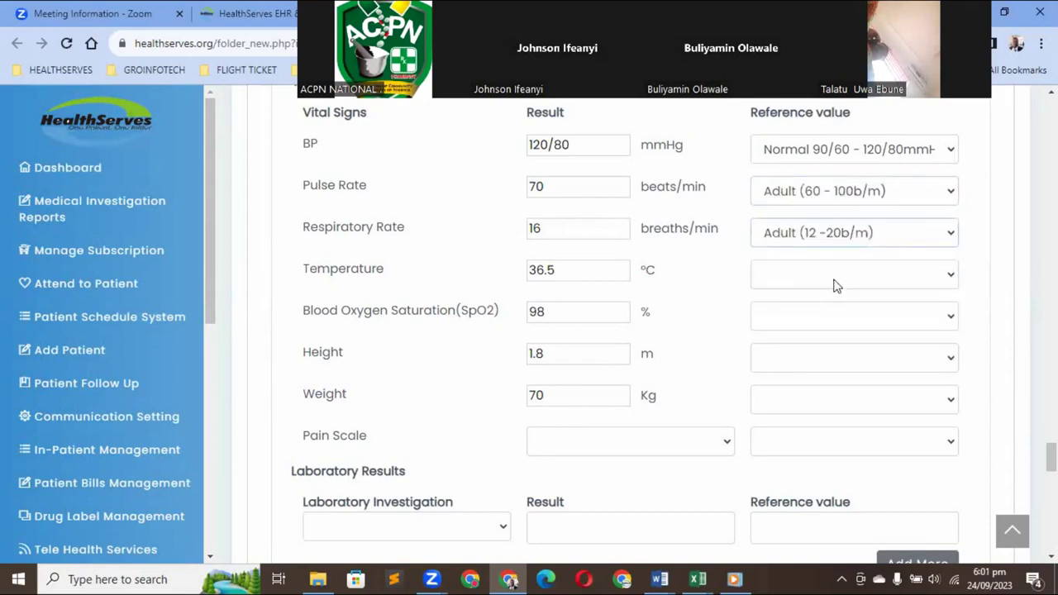
click(892, 276)
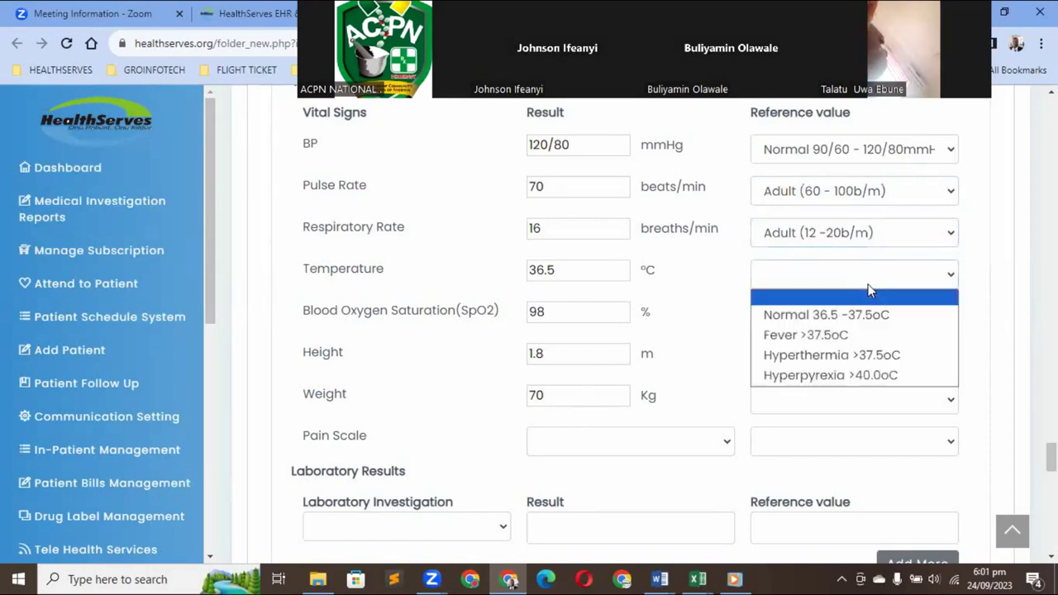
click(818, 319)
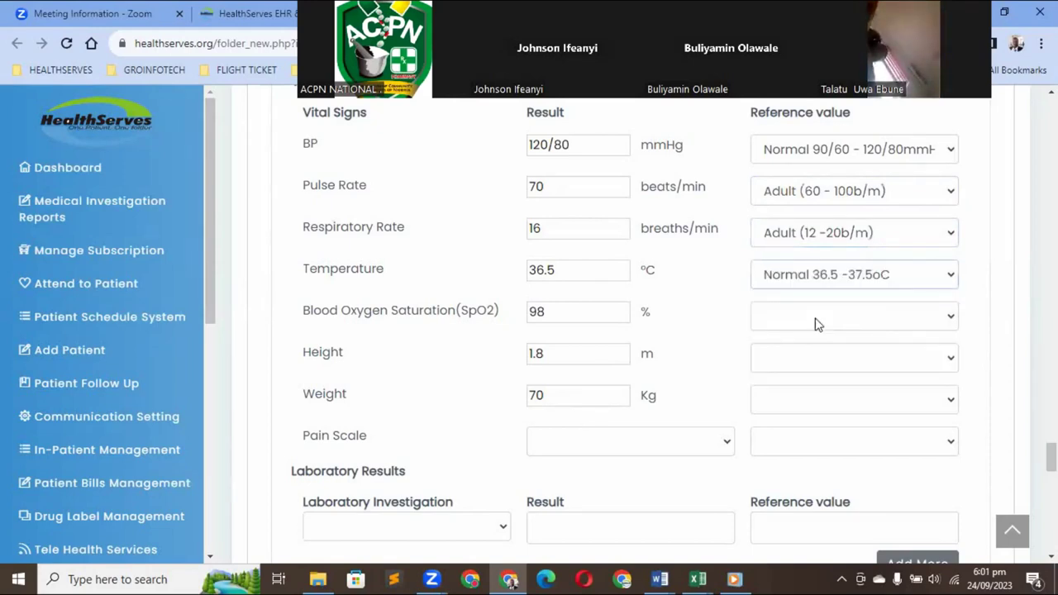
Set SpO2, height and weight references to Normal (95-100%), Adult Female and 180cm(65-81Kg)
click(878, 321)
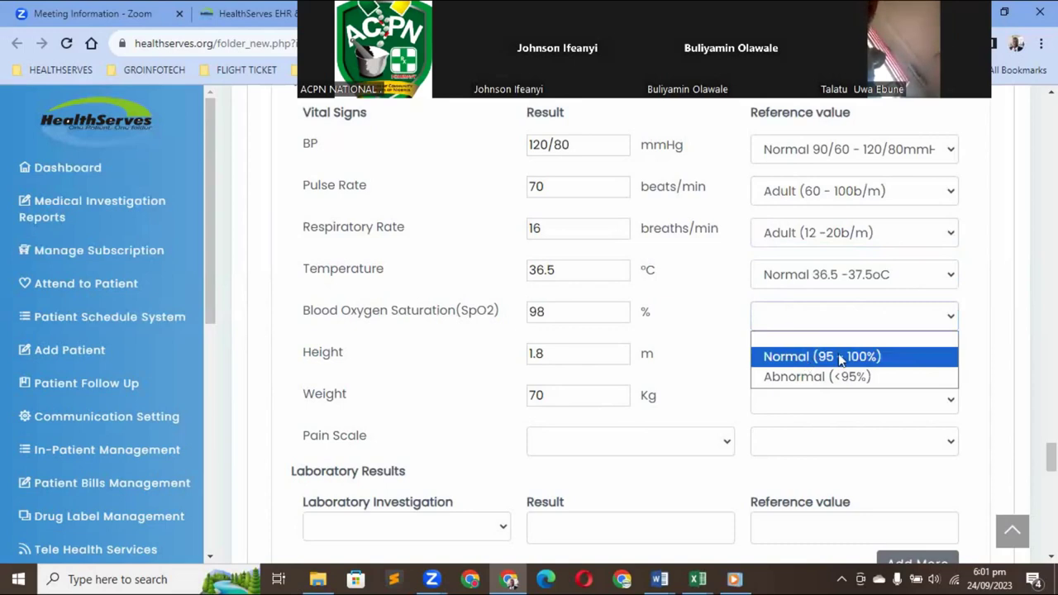
click(840, 358)
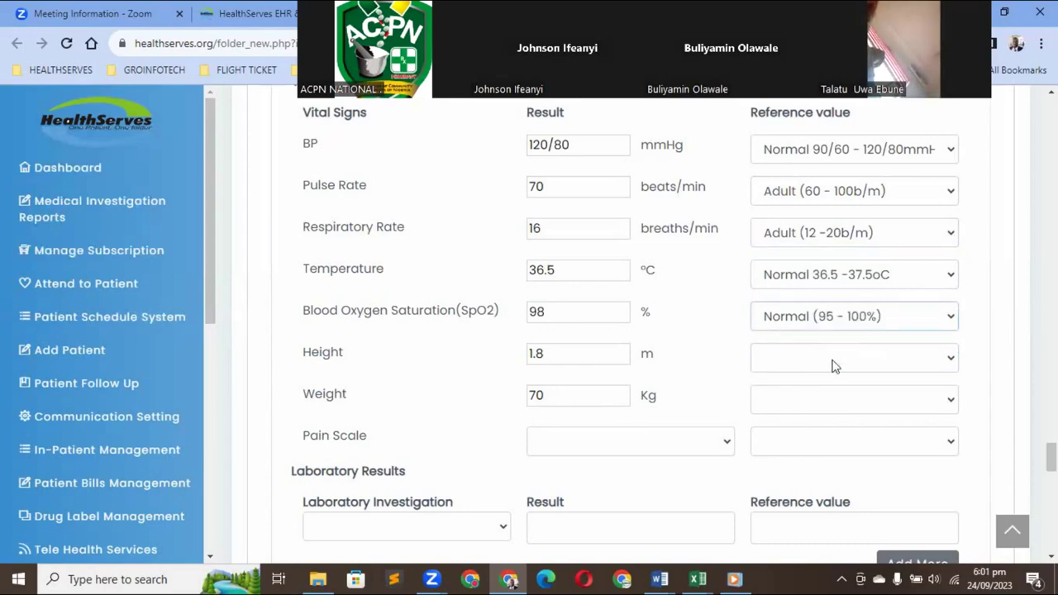
click(834, 367)
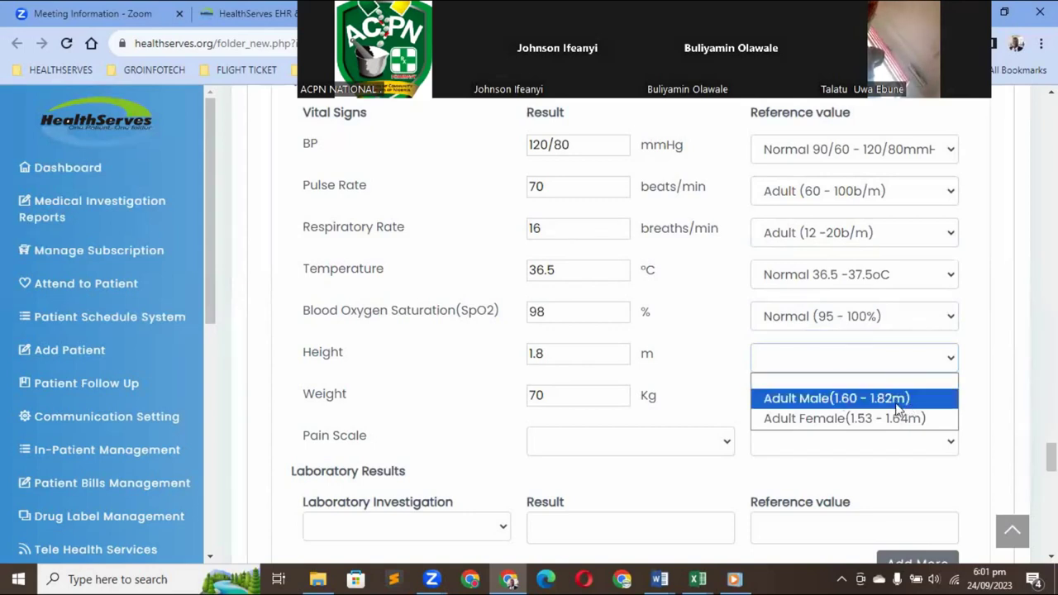
click(831, 420)
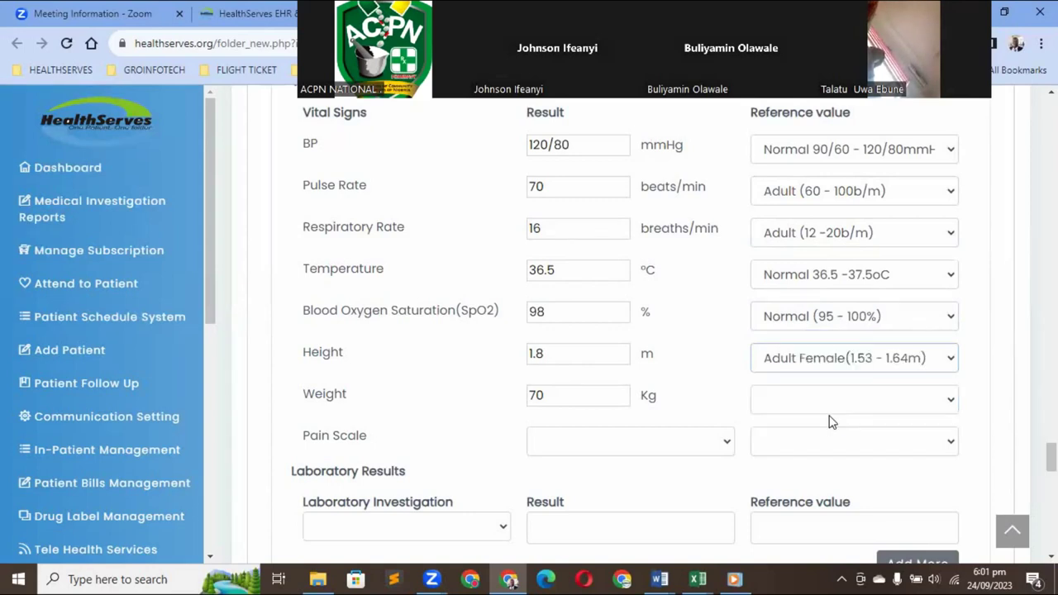
click(909, 401)
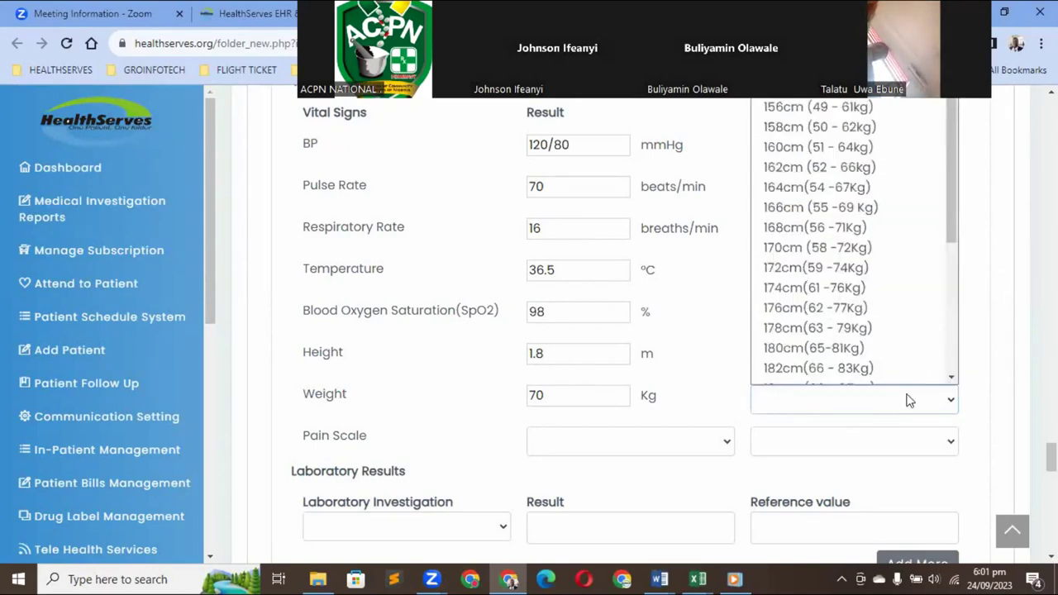
scroll(945, 212, down, 1)
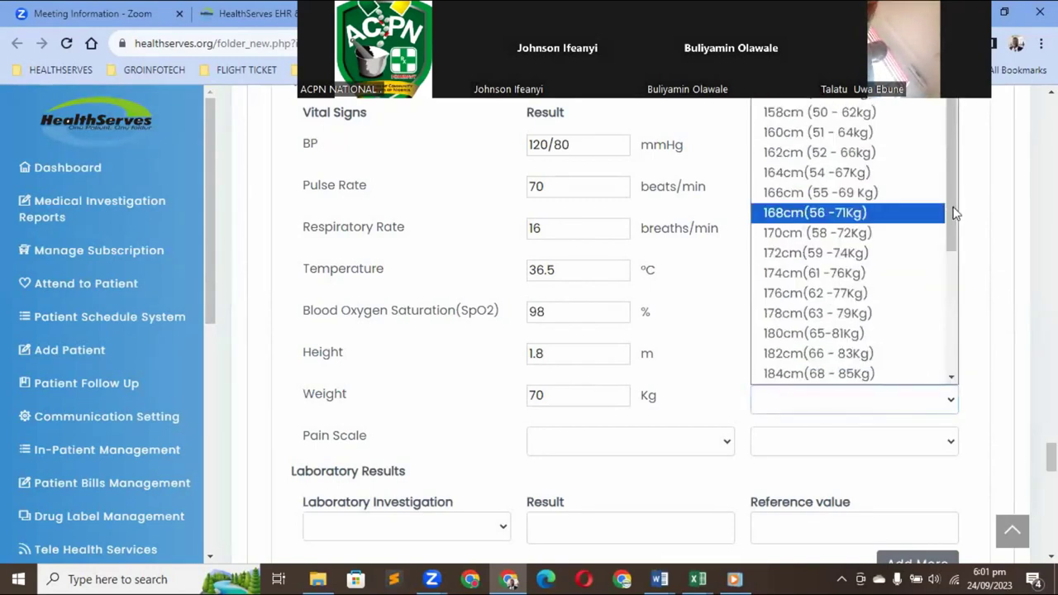
click(833, 333)
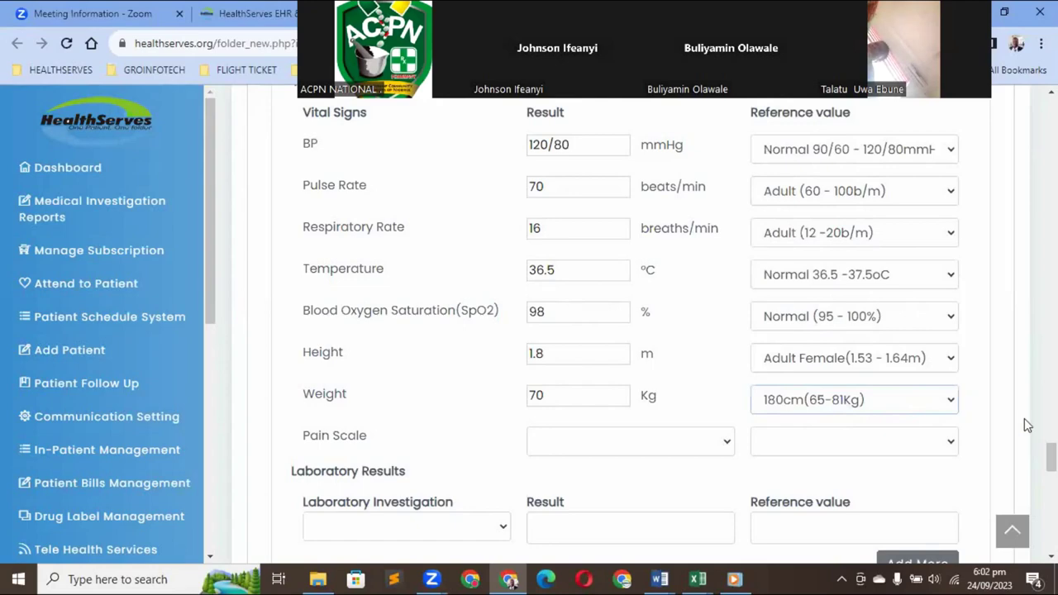
Add a Total cholesterol laboratory result of 230mg/dl
scroll(1029, 425, down, 1)
scroll(628, 330, down, 2)
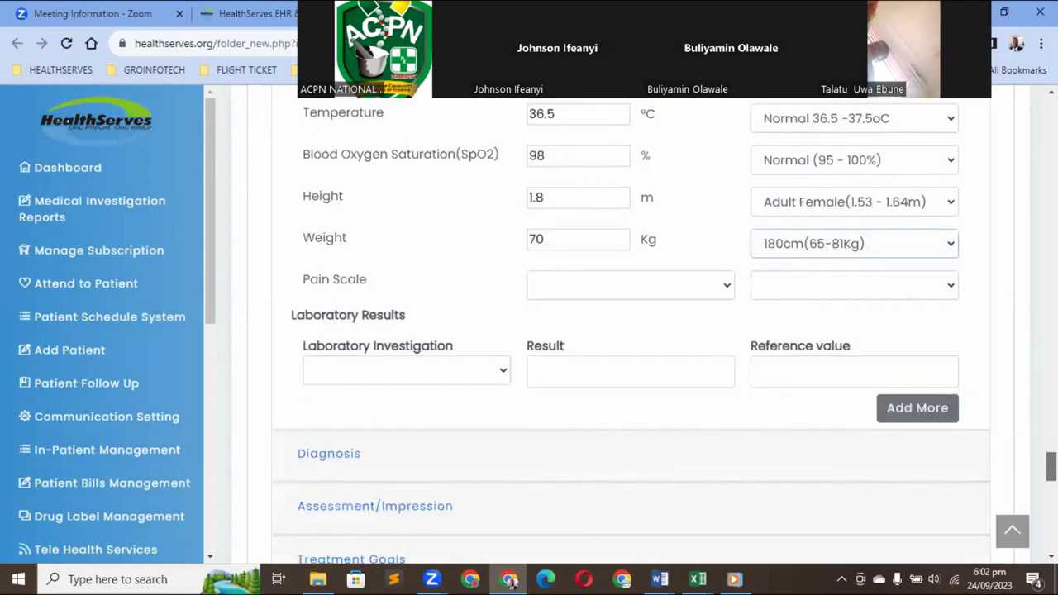
scroll(628, 330, up, 4)
scroll(628, 331, down, 5)
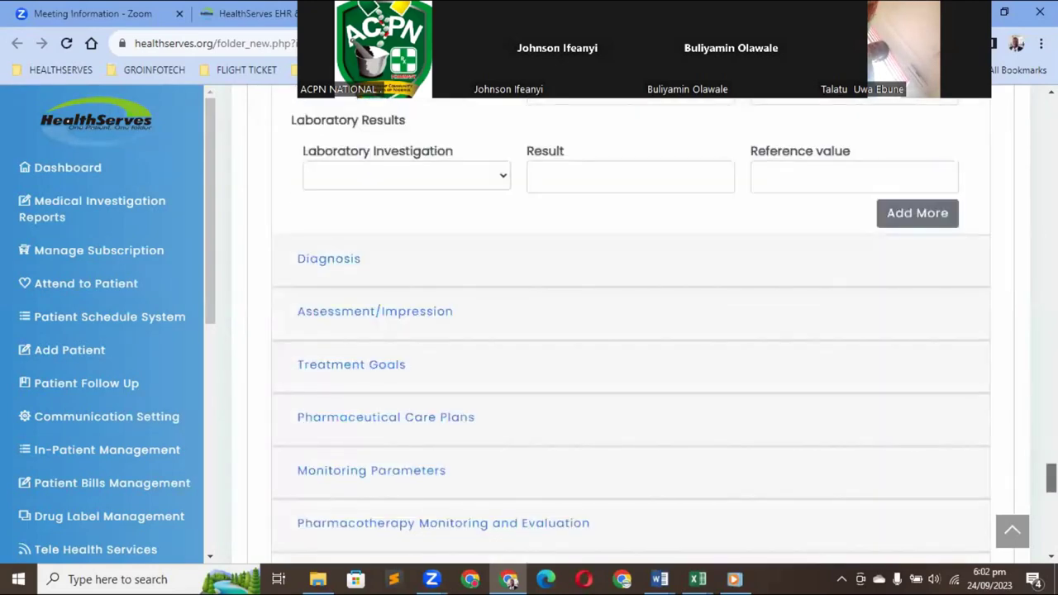
scroll(628, 331, up, 2)
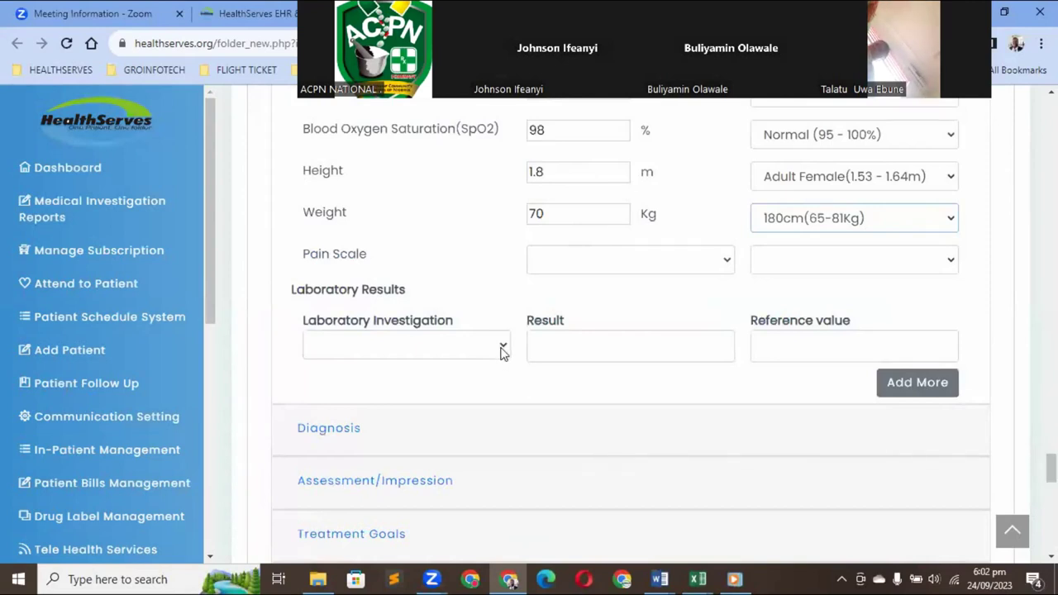
click(501, 348)
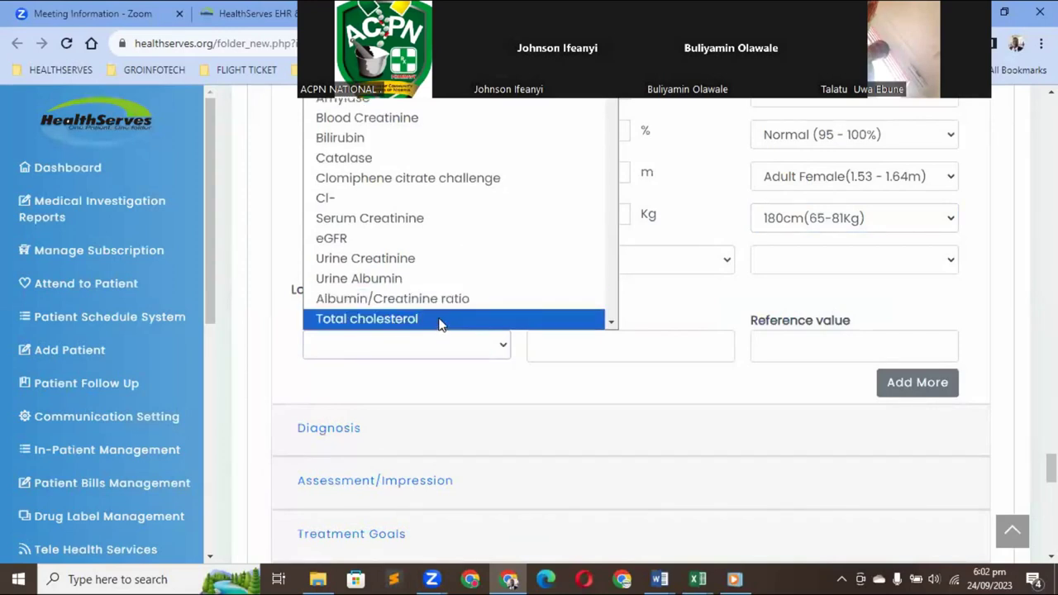
click(439, 319)
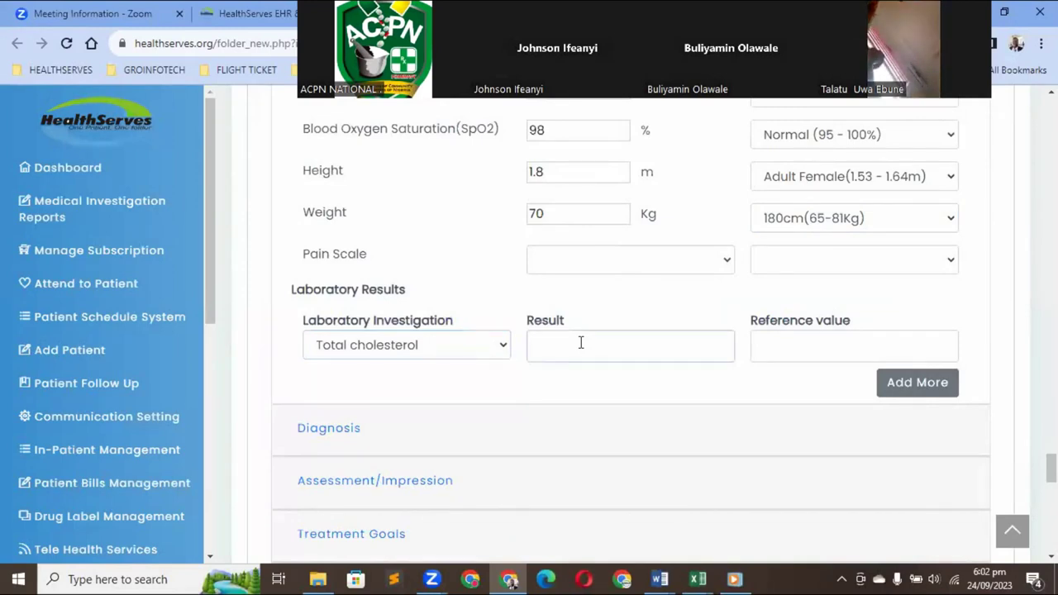
text(23)
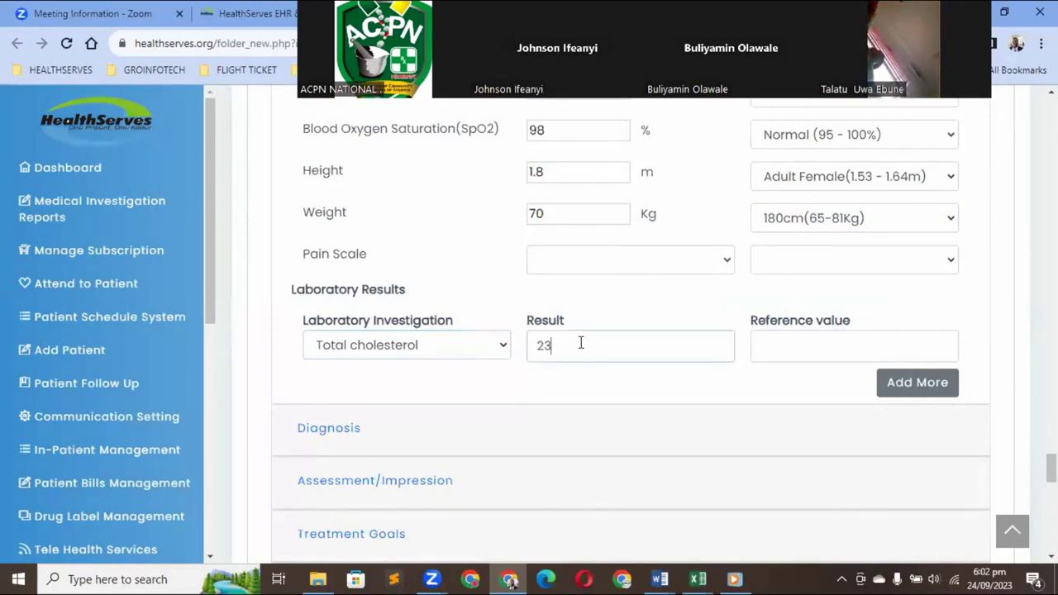
text(0mg/dl)
Enter the cholesterol reference value <200mg/dl and add an empty second lab row
click(774, 347)
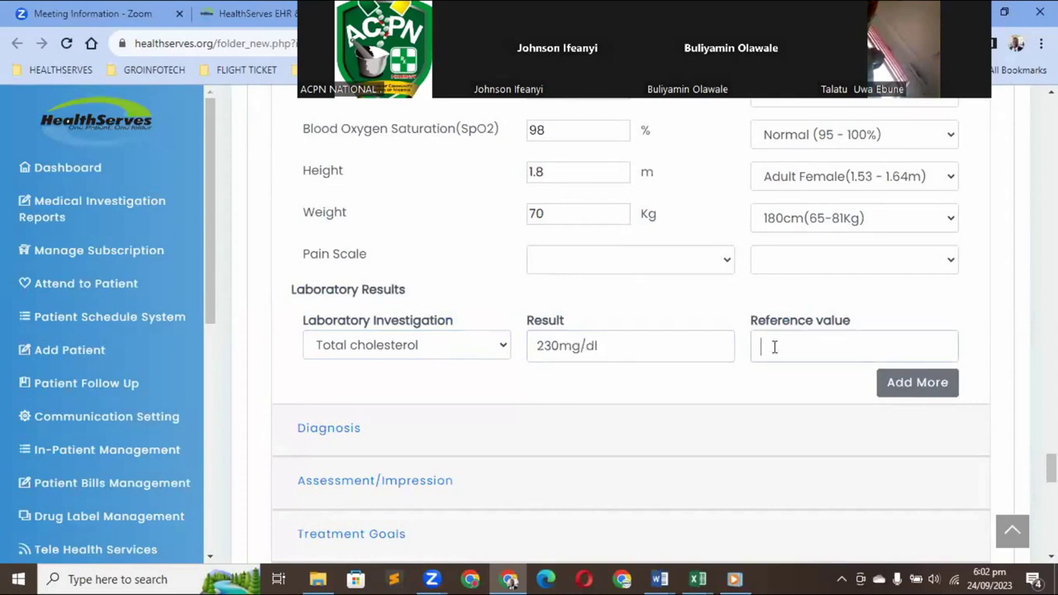
text(<20)
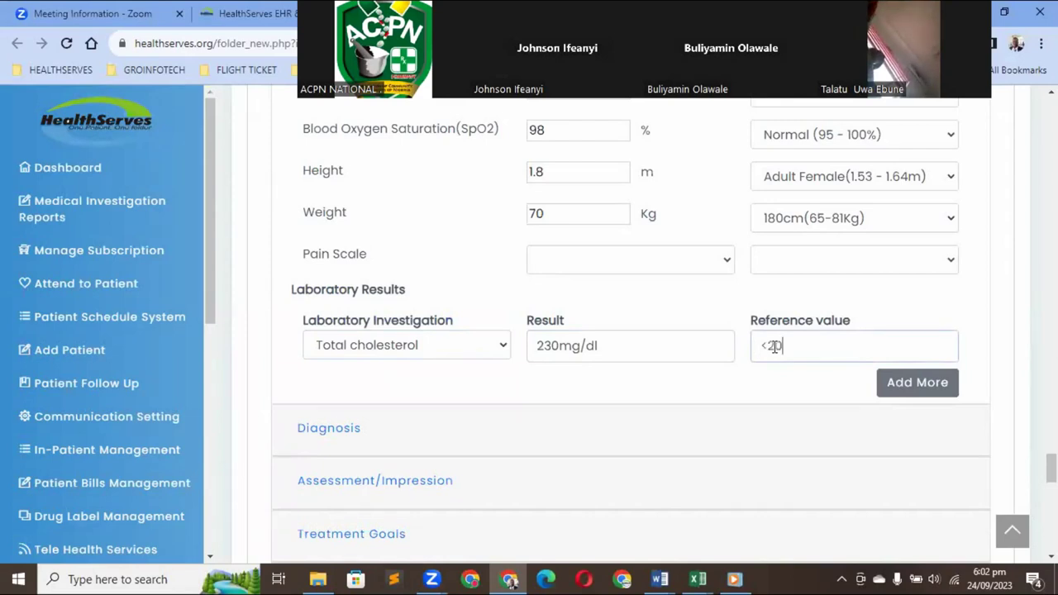
text(0mg/)
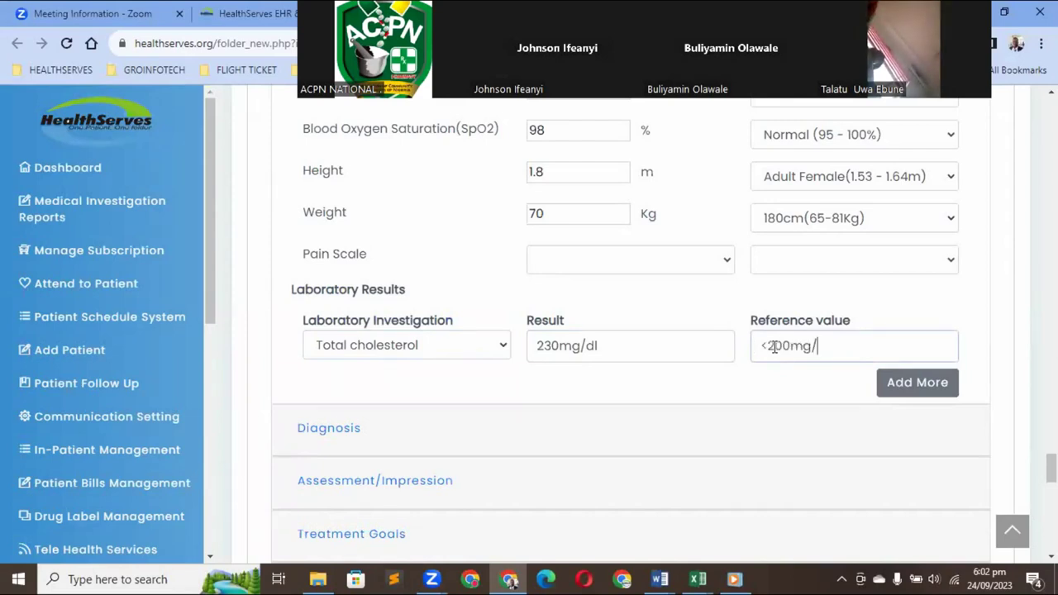
text(dl)
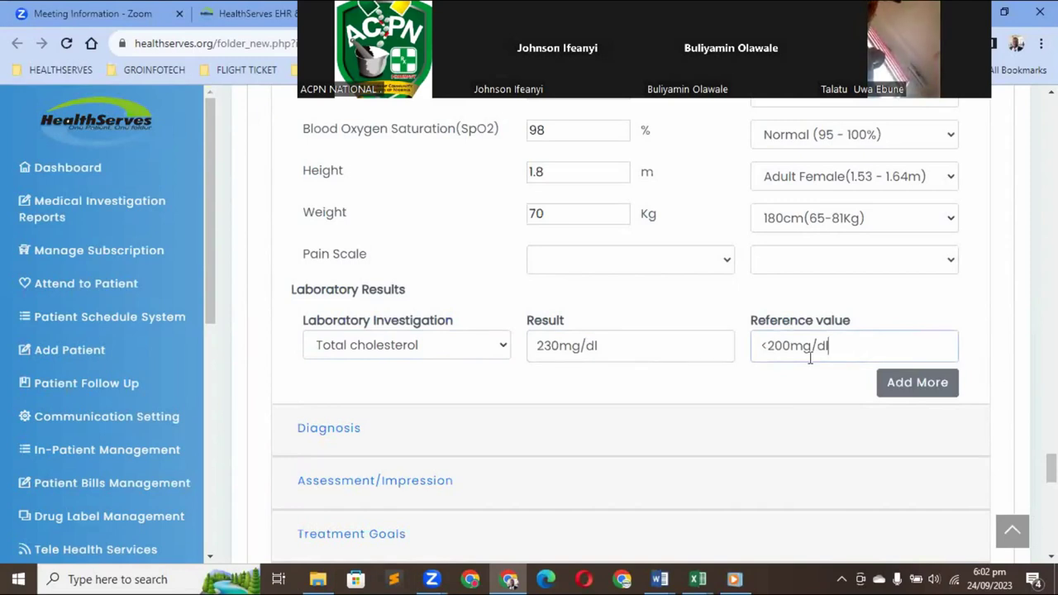
click(920, 388)
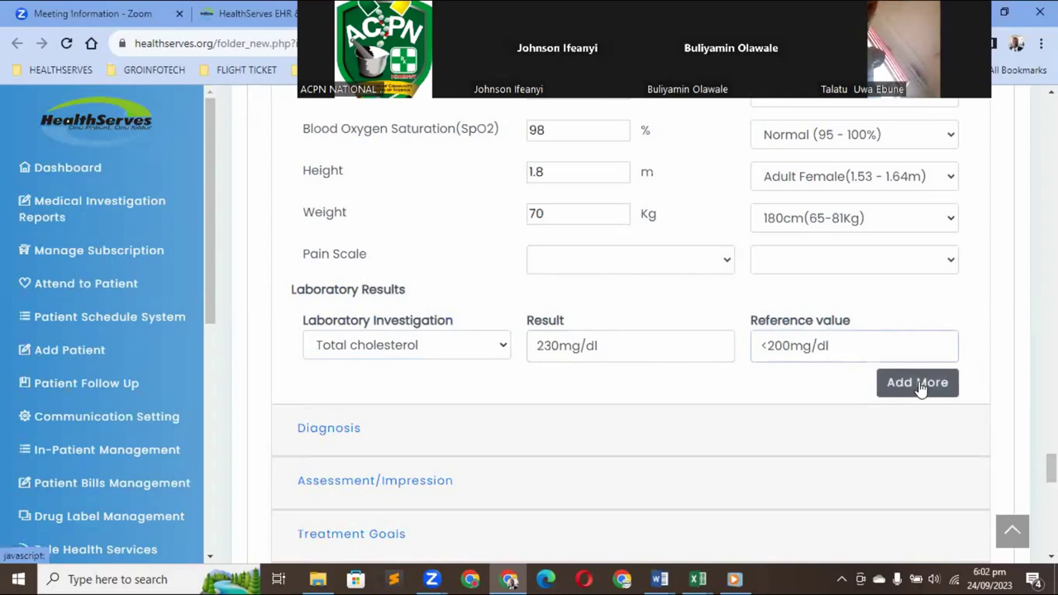
click(919, 385)
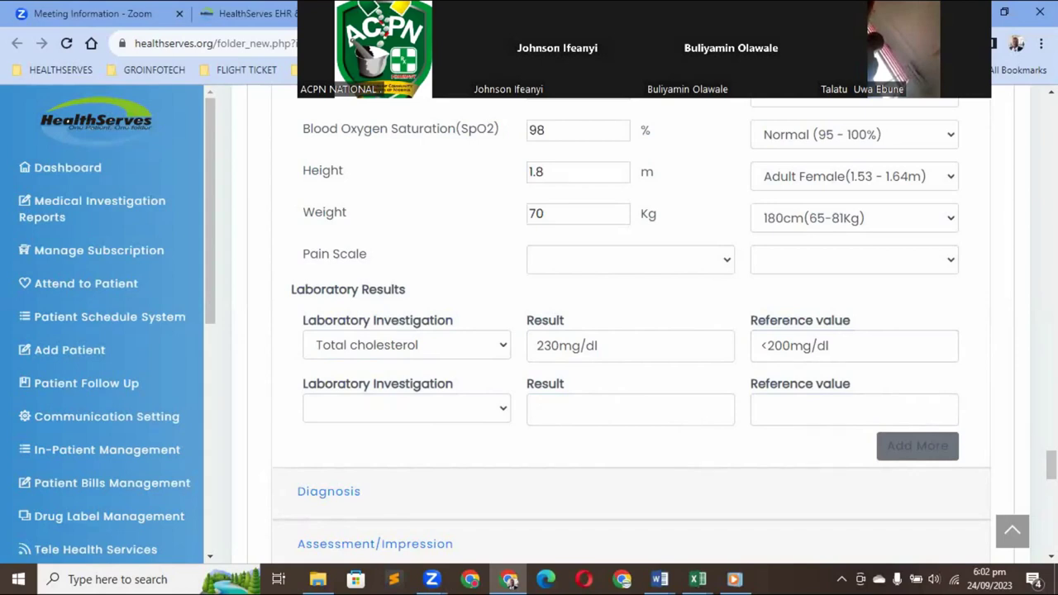
scroll(402, 328, down, 2)
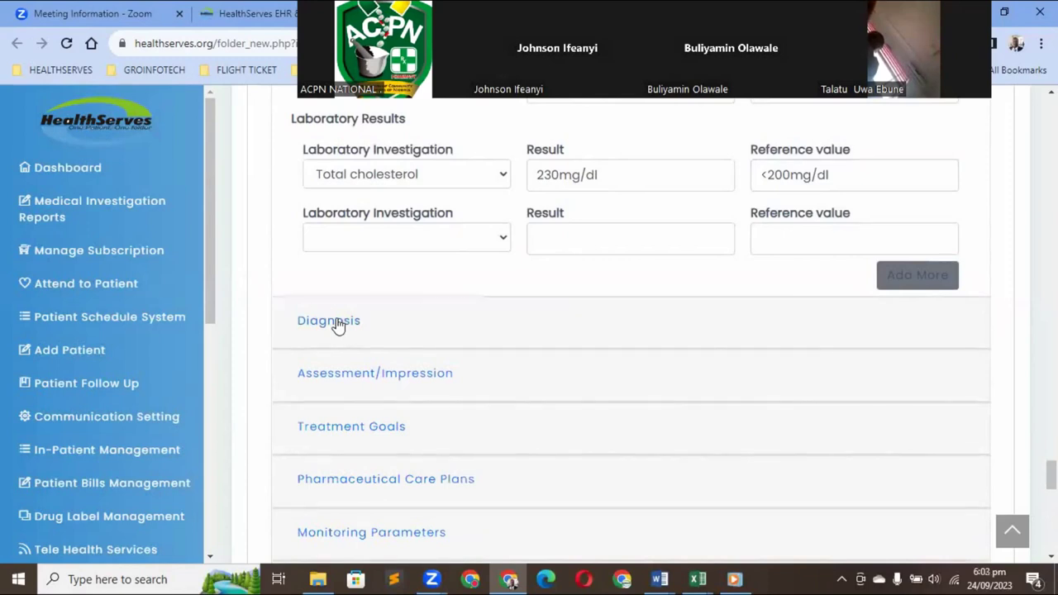
click(338, 325)
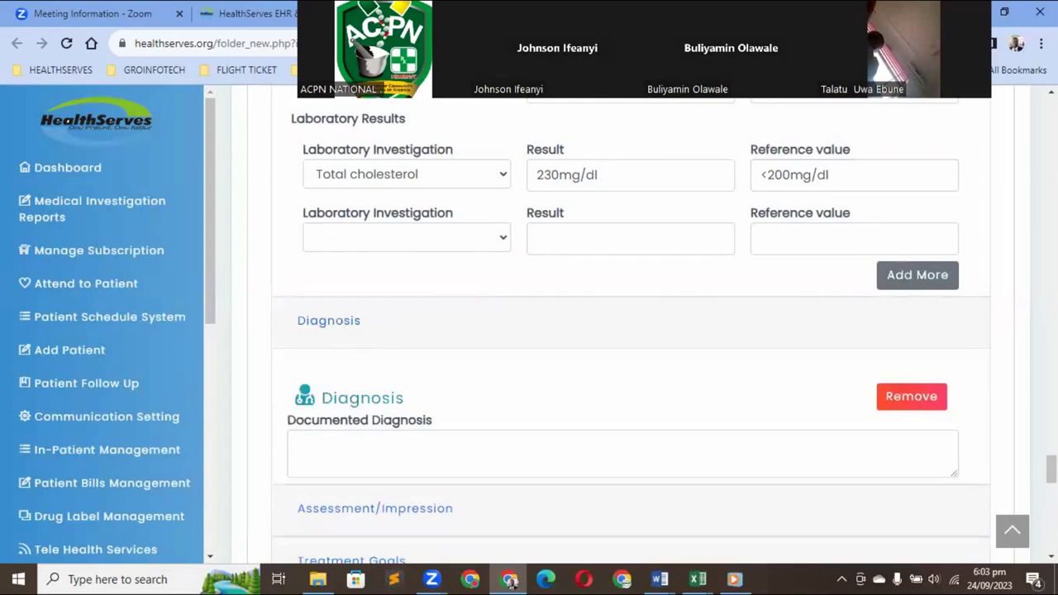
scroll(443, 349, down, 1)
scroll(438, 335, down, 1)
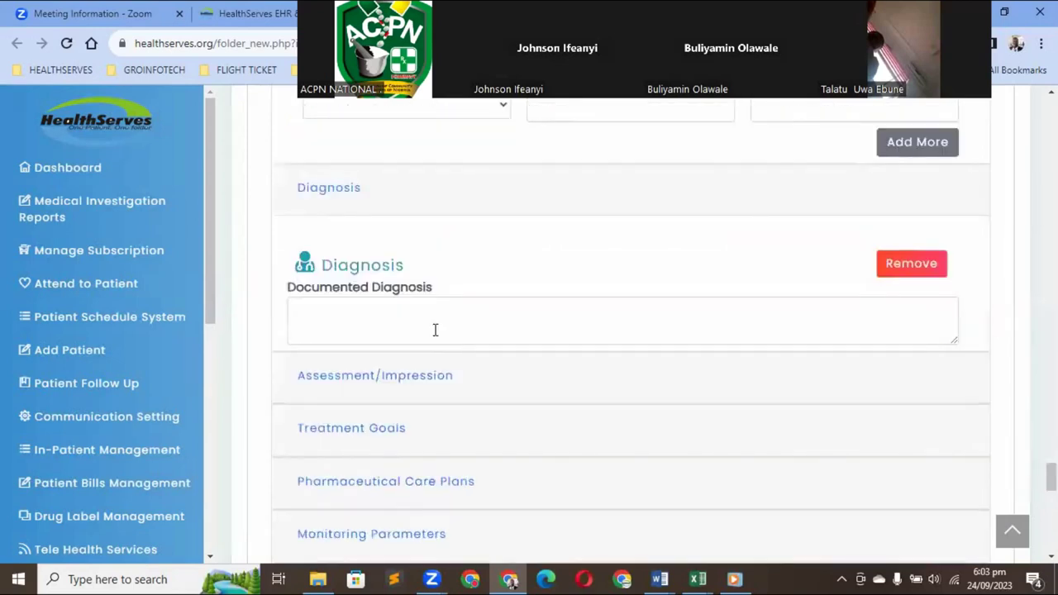
click(362, 318)
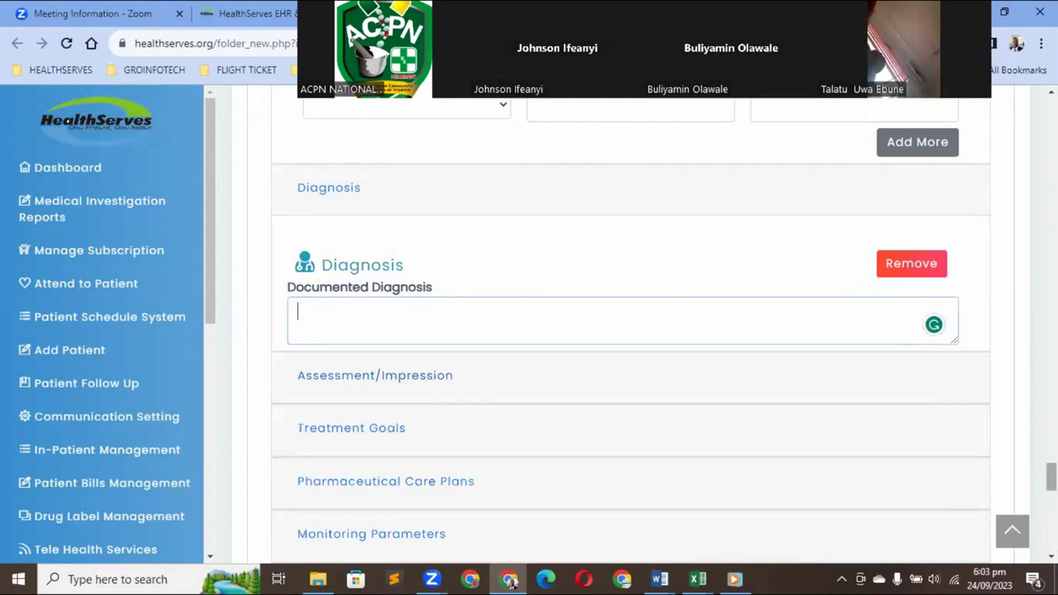
scroll(920, 391, down, 2)
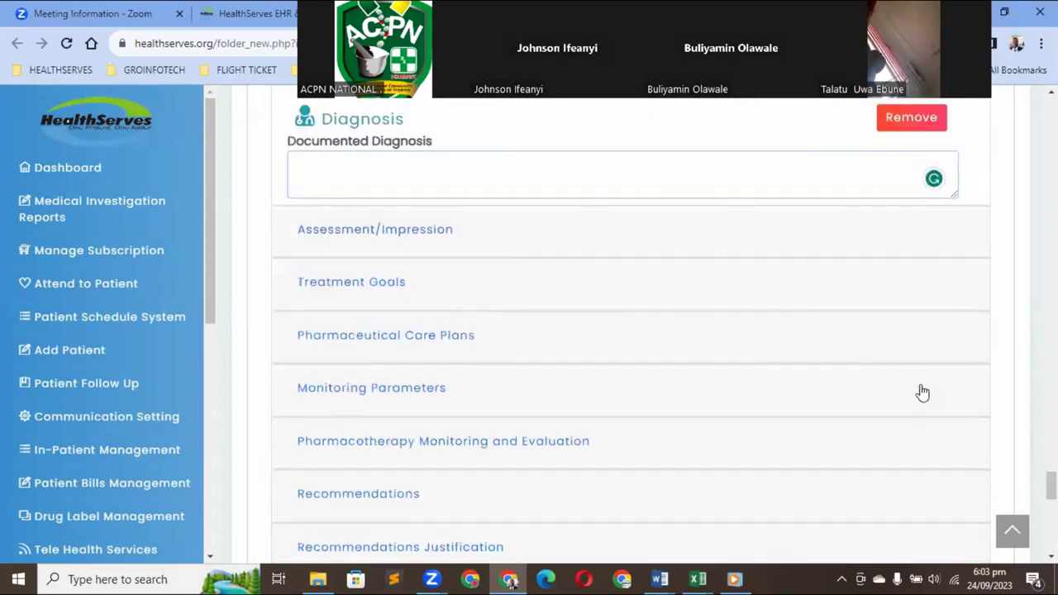
Expand Assessment/Impression and review its categories from Dose Too High to Access and Cost
click(395, 239)
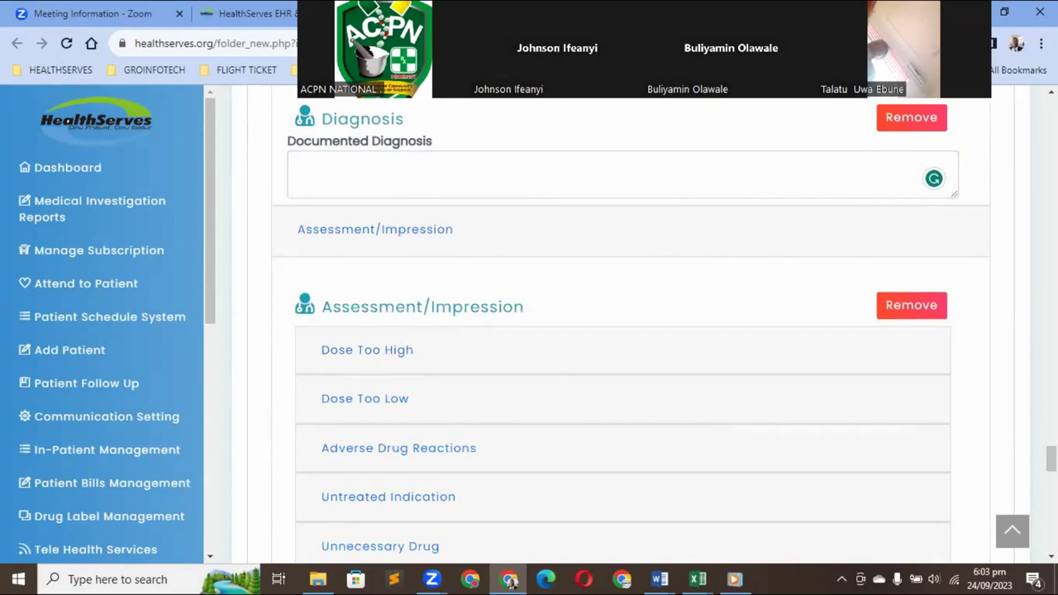
scroll(983, 439, down, 1)
scroll(505, 411, down, 1)
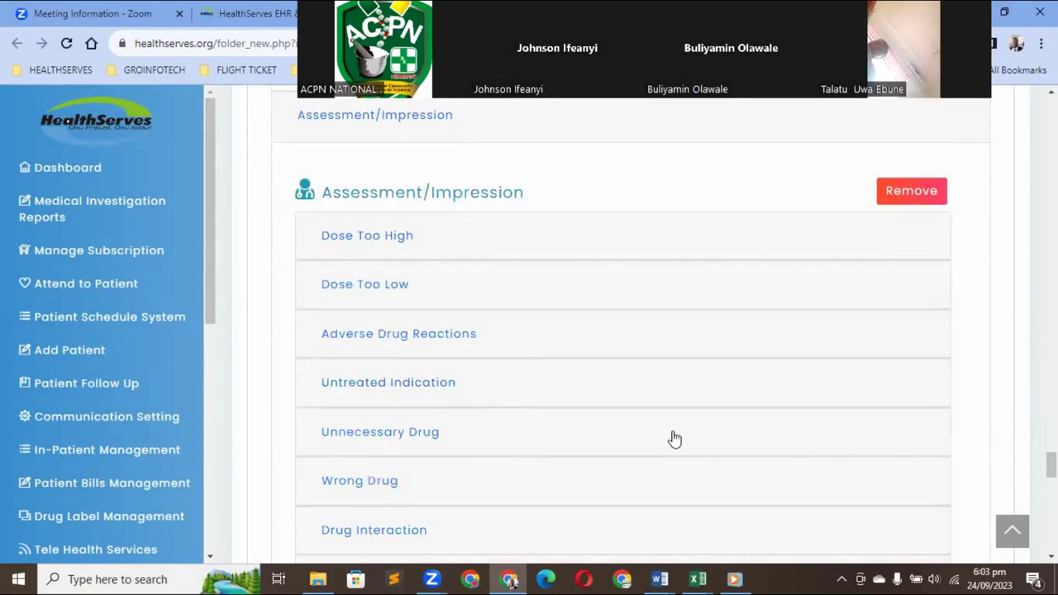
scroll(510, 581, down, 2)
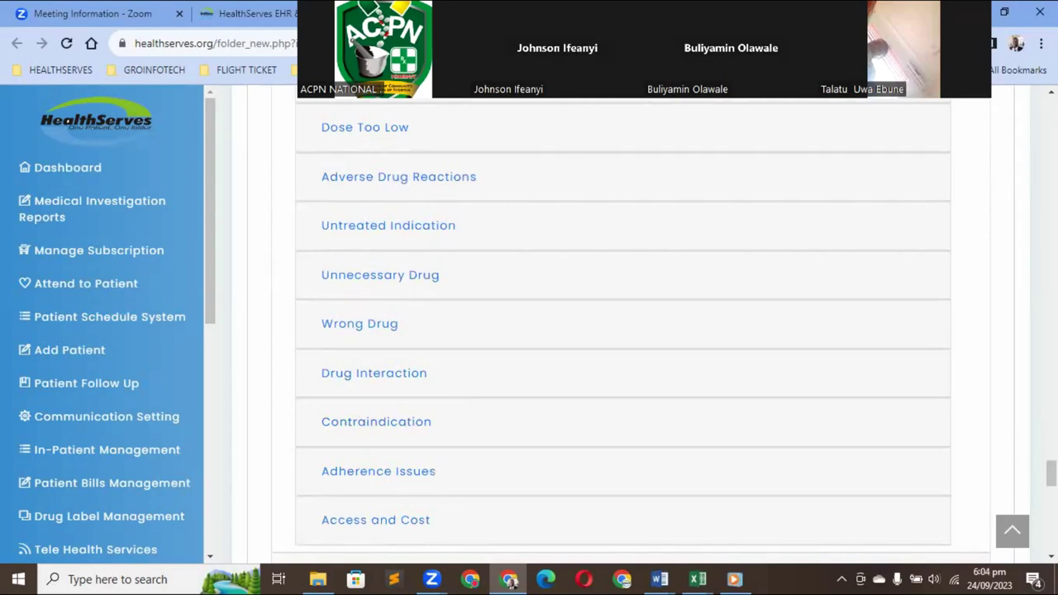
scroll(451, 344, up, 3)
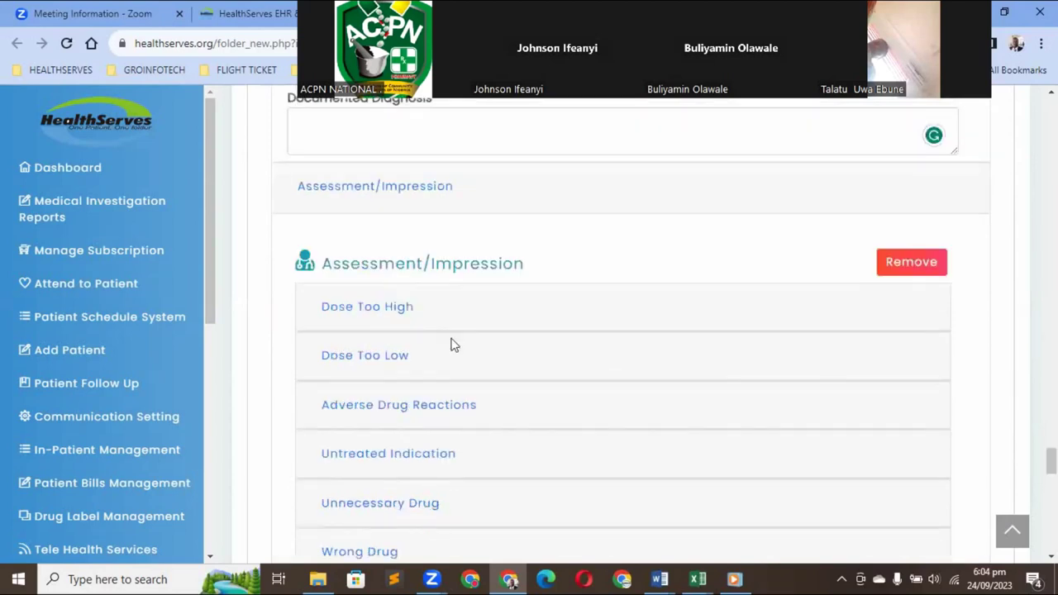
Enter 'The patient has taken the drug longer than necessary.' under Dose Too High, correcting 'drud' to 'drug'
click(393, 320)
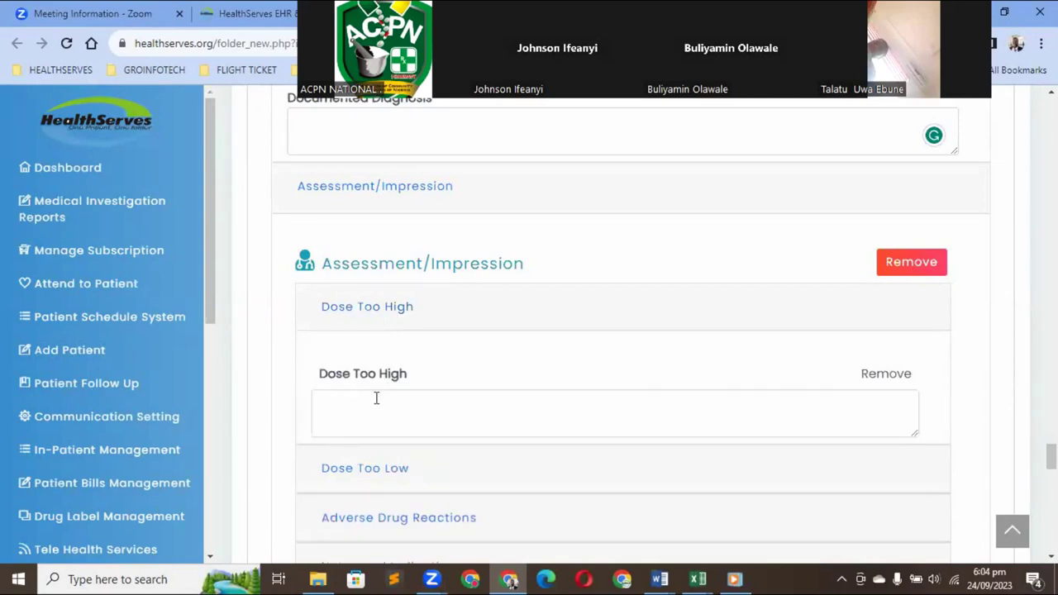
click(372, 402)
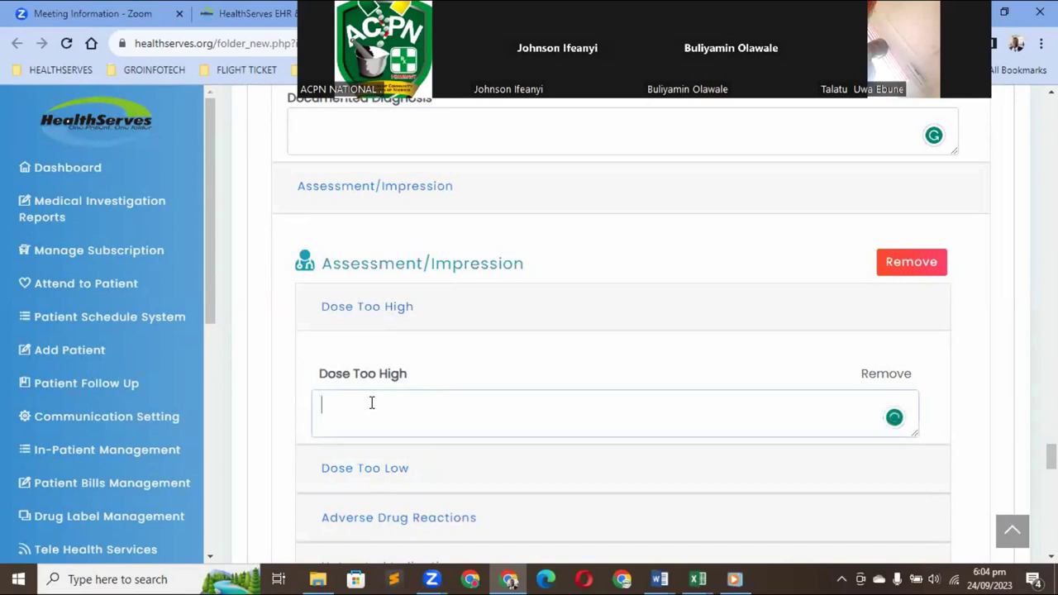
text(The patient has )
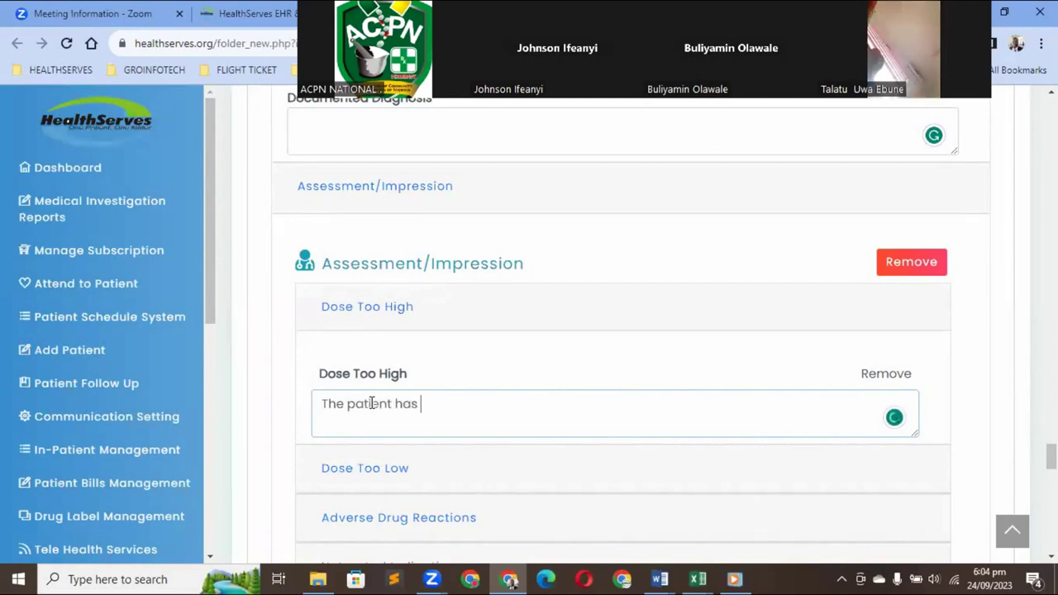
text(taken the du)
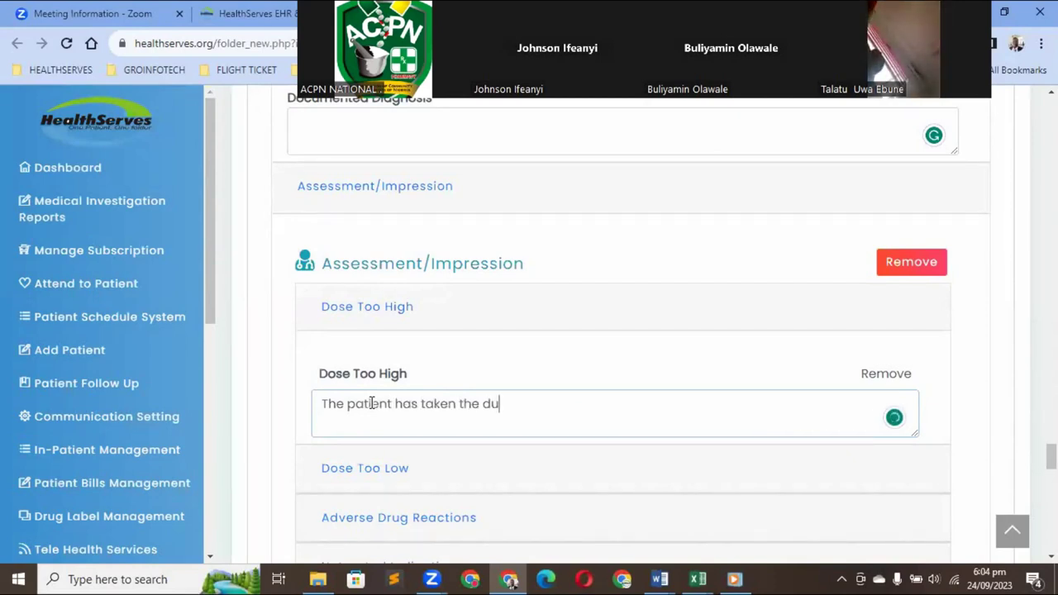
text(r)
key(BackSpace)
key(BackSpace)
text(rug)
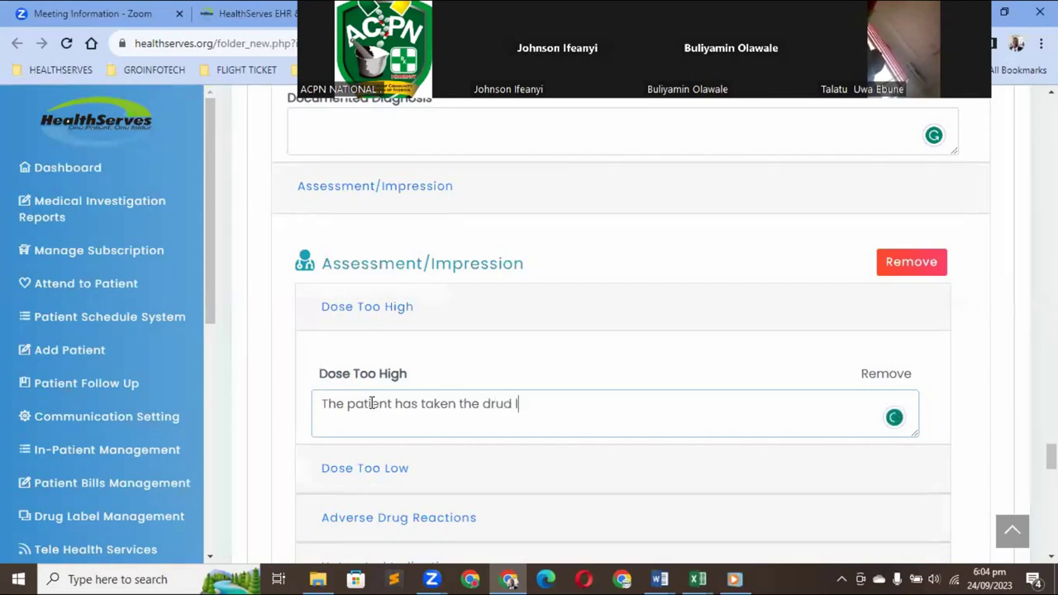
text( longer than)
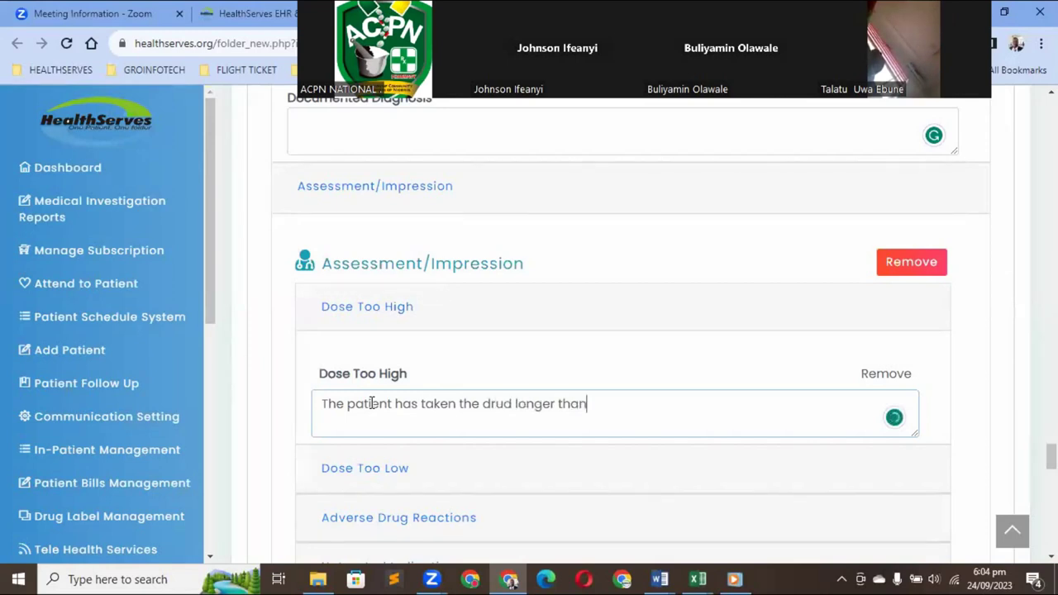
text( necess)
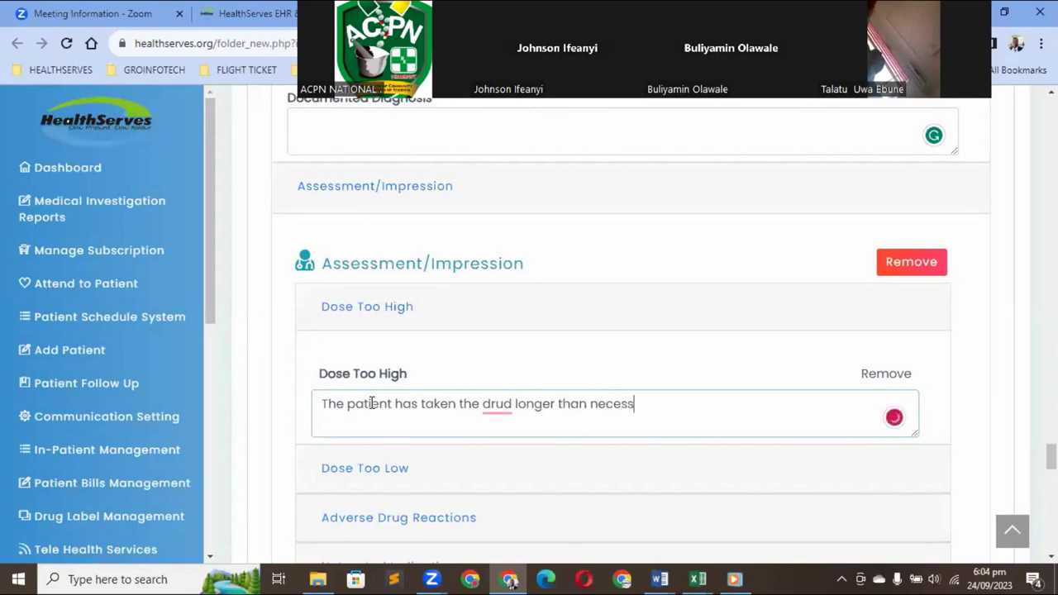
text(ary)
click(512, 403)
click(513, 295)
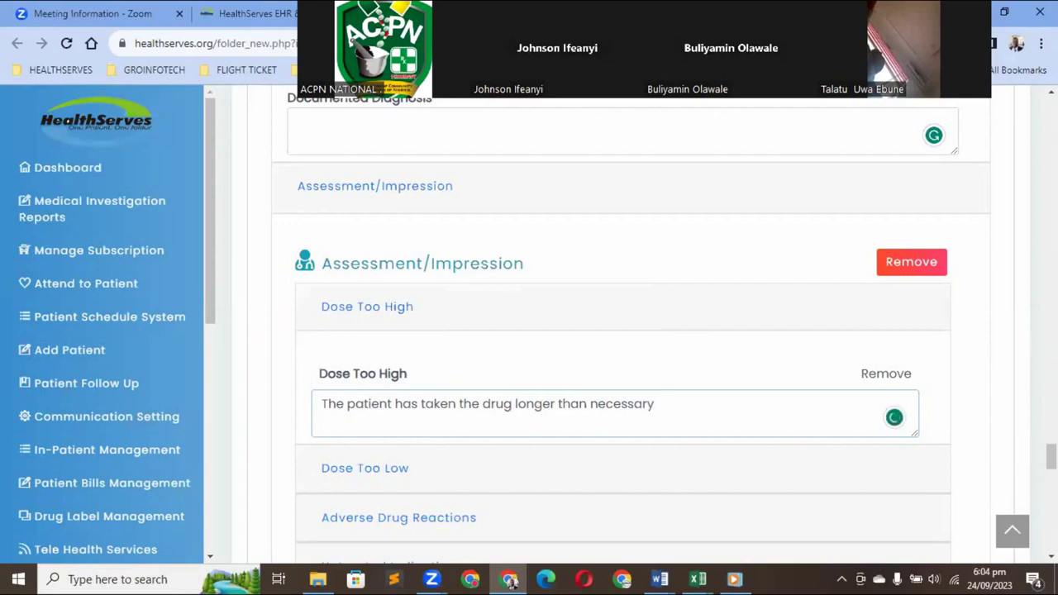
scroll(620, 331, down, 1)
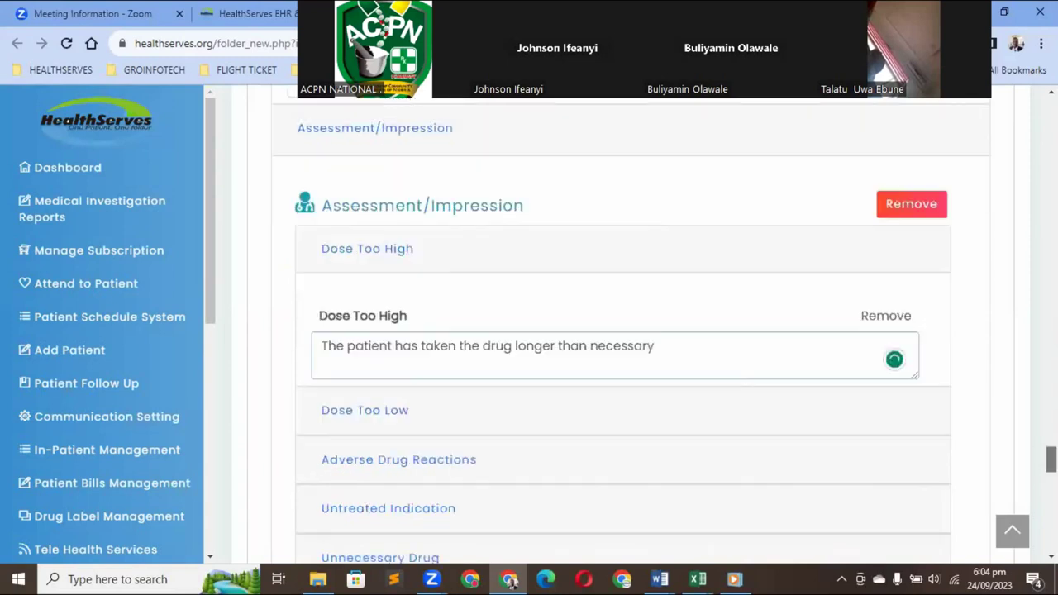
scroll(620, 330, down, 6)
scroll(661, 419, down, 1)
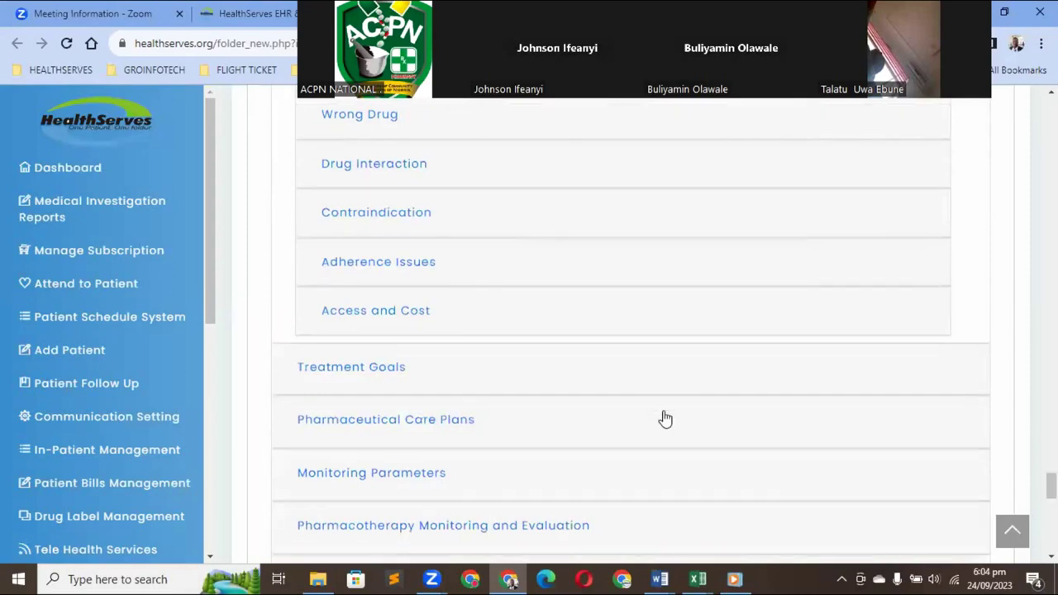
Expand Treatment Goals and place the cursor in its empty goals box
click(358, 370)
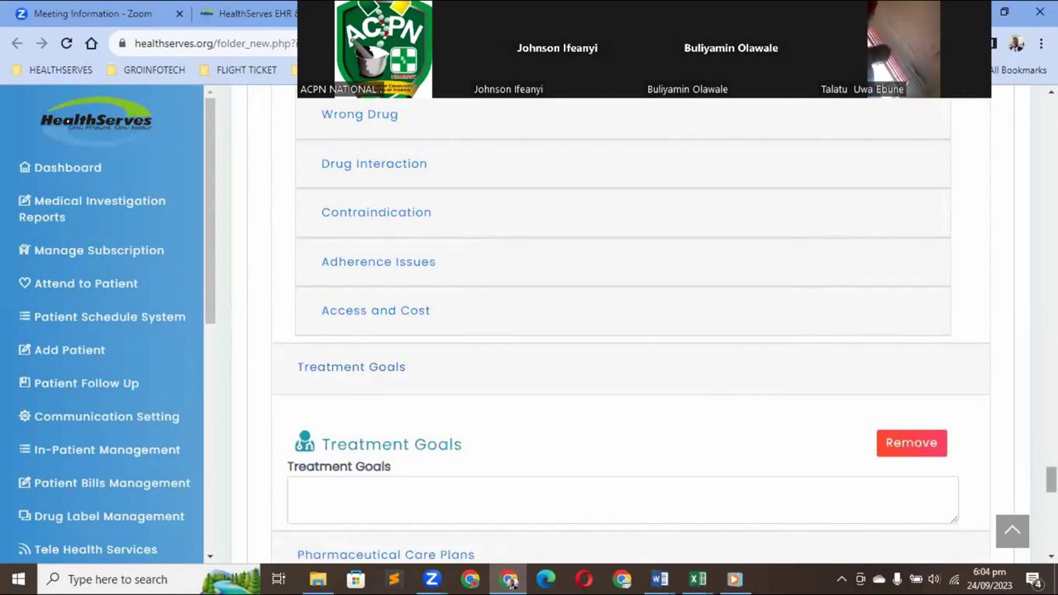
scroll(628, 330, down, 2)
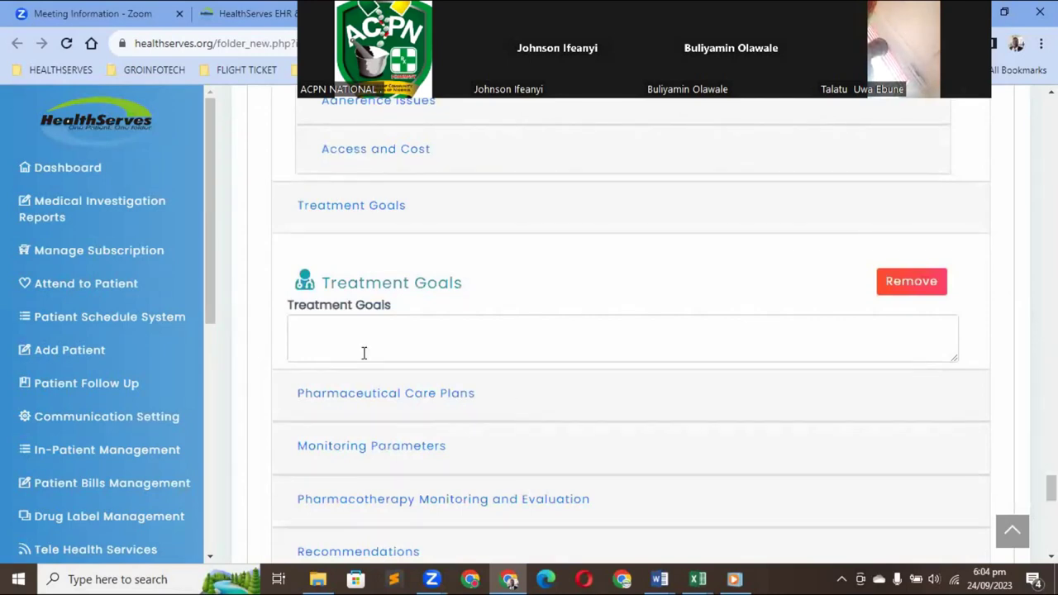
click(338, 338)
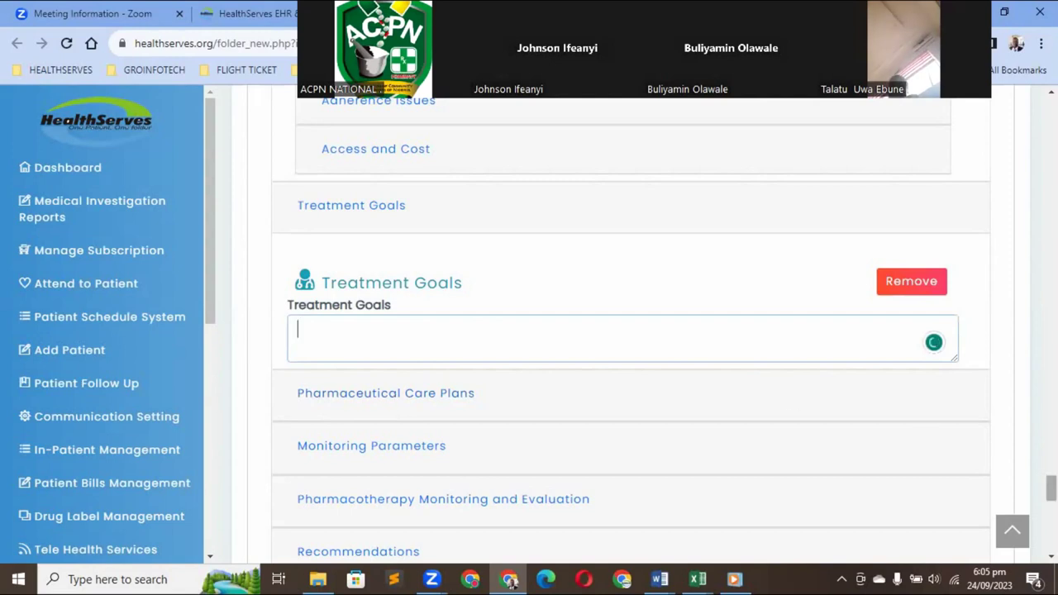
scroll(738, 319, down, 2)
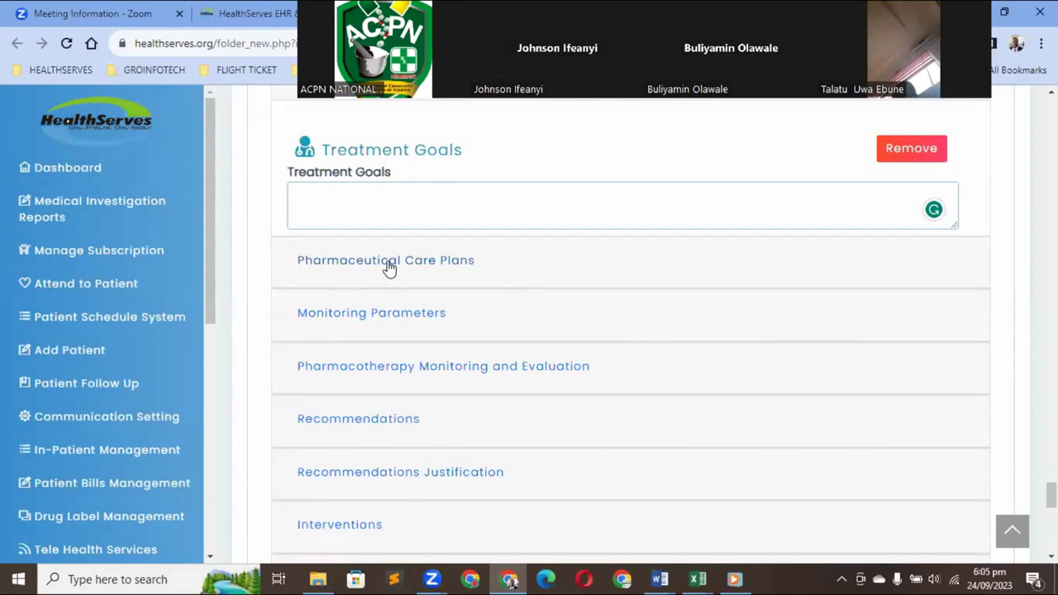
Expand Pharmaceutical Care Plans to reveal its empty care-plan box
click(389, 268)
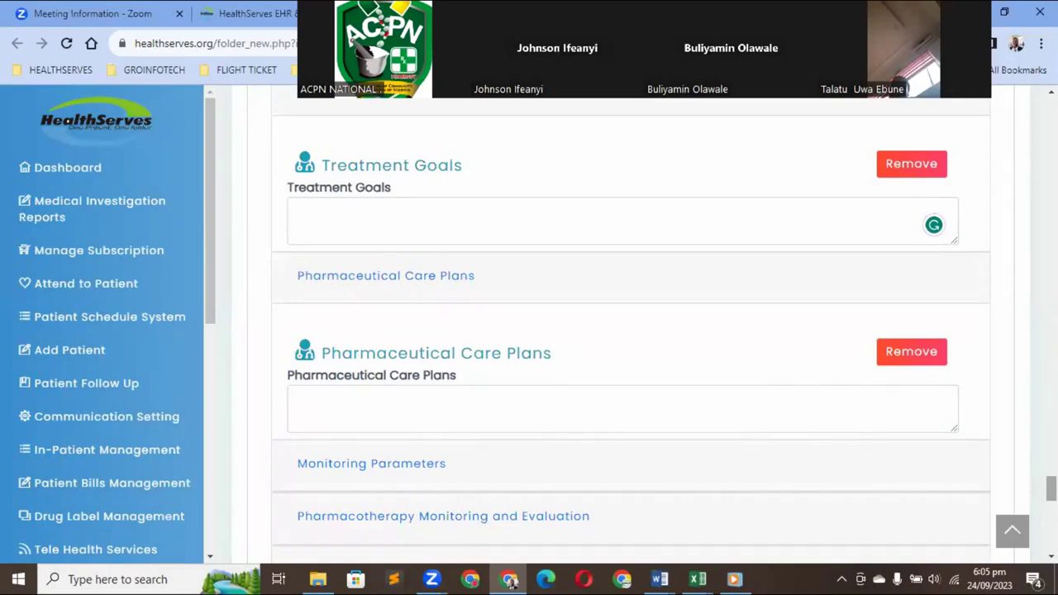
scroll(852, 406, down, 2)
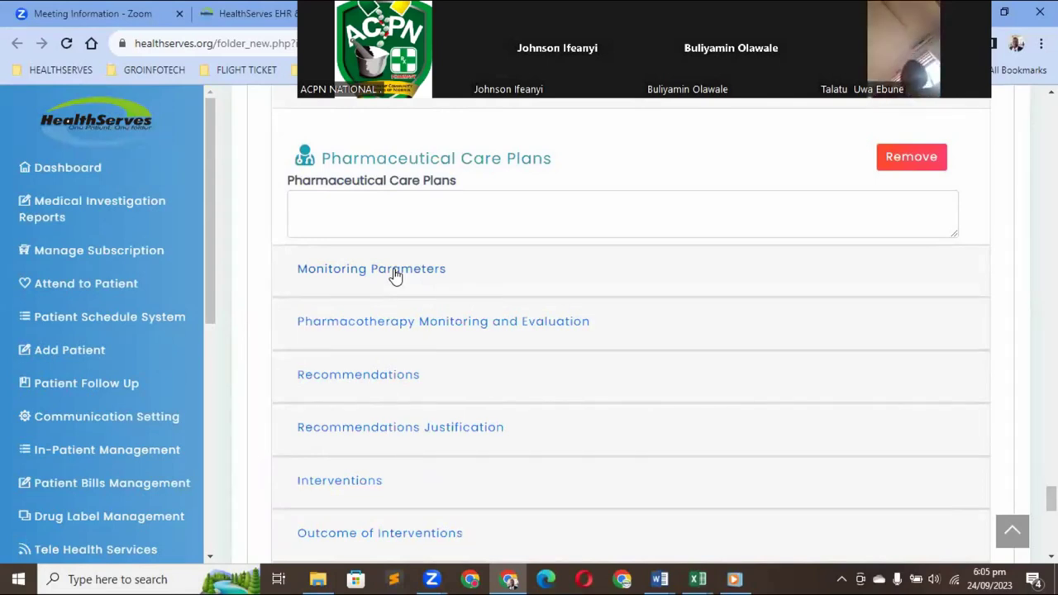
Expand Monitoring Parameters to review Total Cholesterol, Fasting Blood Glucose and Blood Pressure targets
click(395, 276)
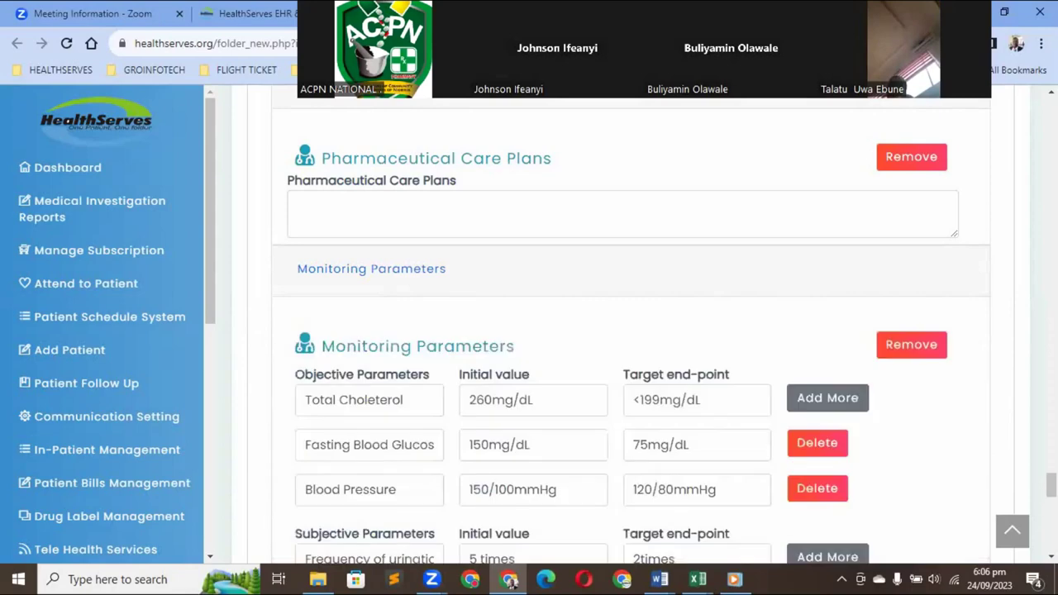
scroll(1049, 485, down, 1)
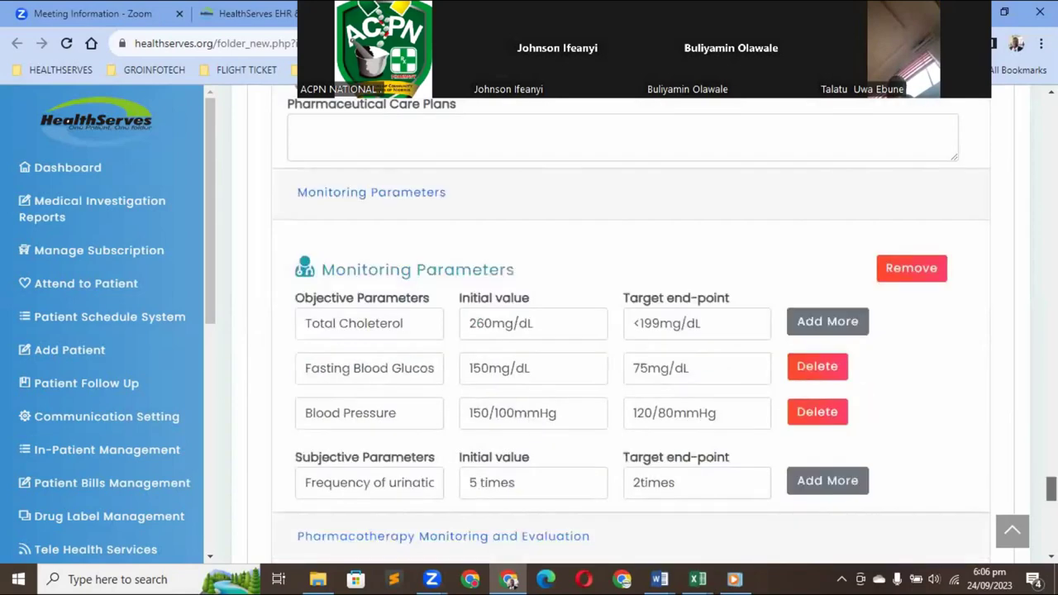
scroll(1049, 490, down, 1)
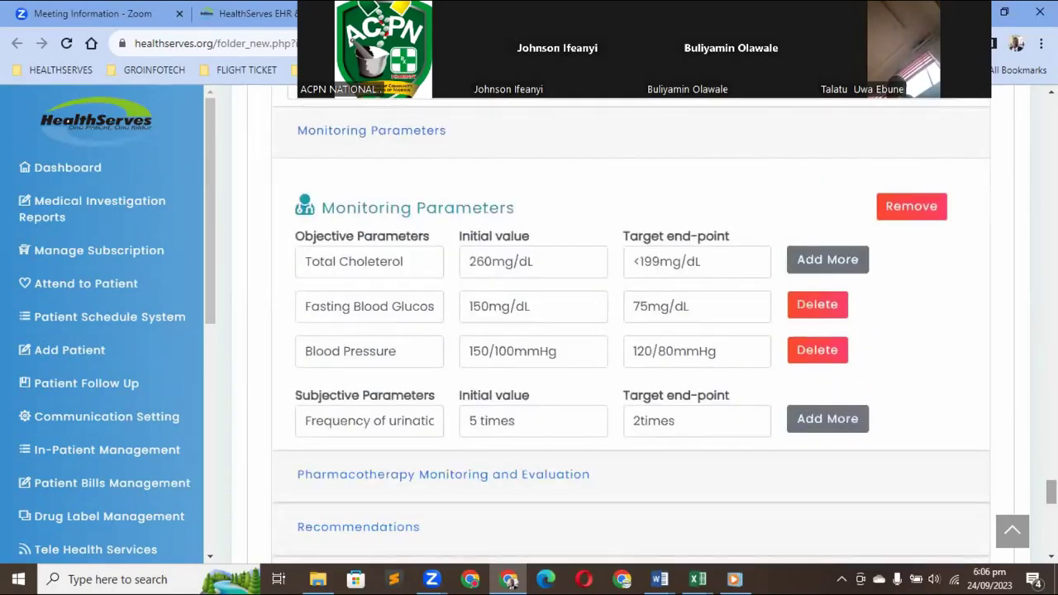
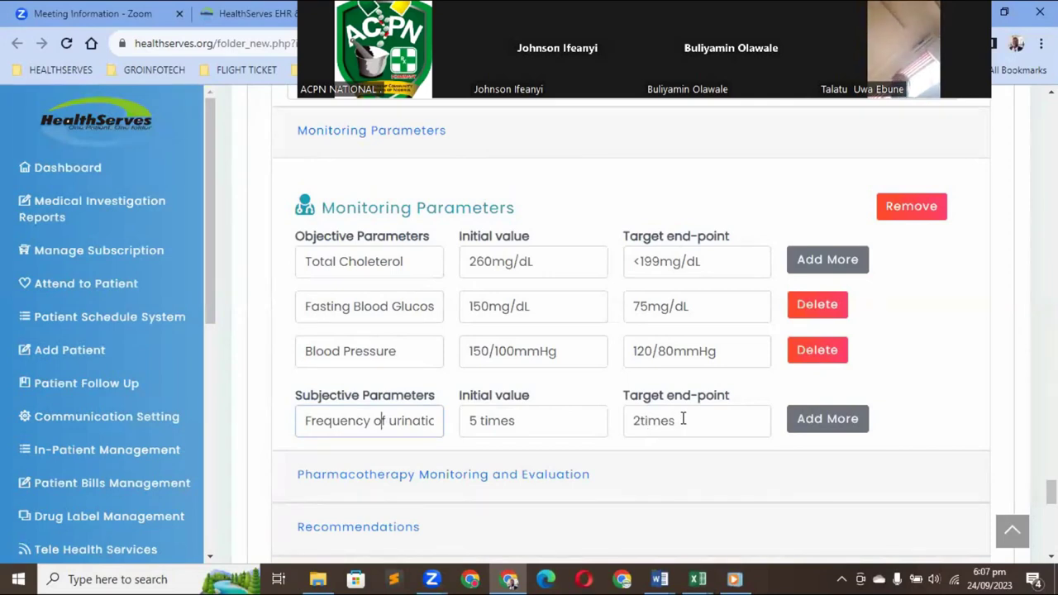
Insert an empty row under Frequency of urination and select its parameter name and initial value fields
click(822, 428)
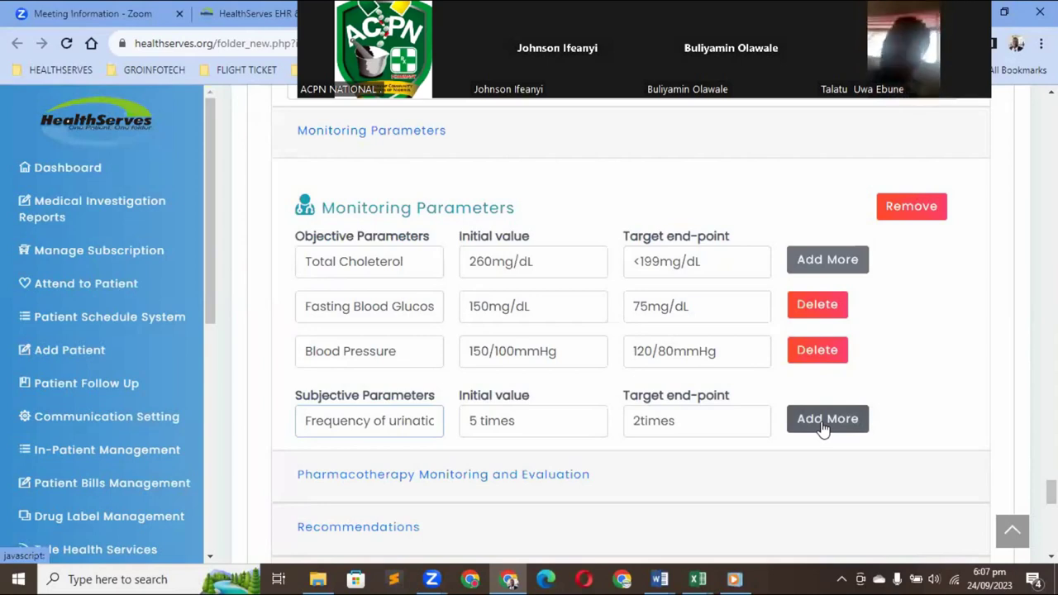
click(822, 422)
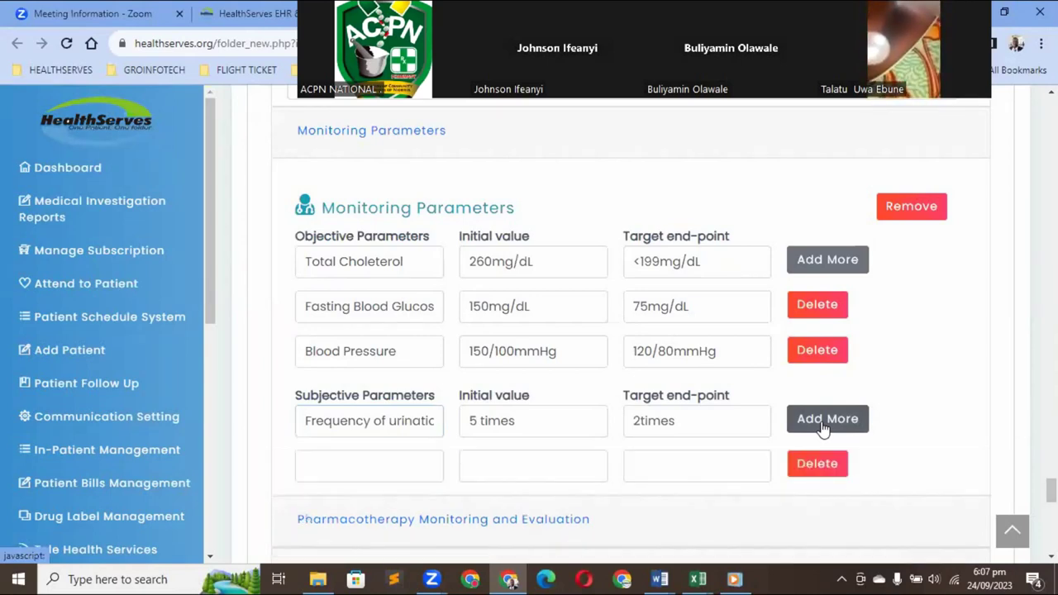
scroll(664, 418, down, 1)
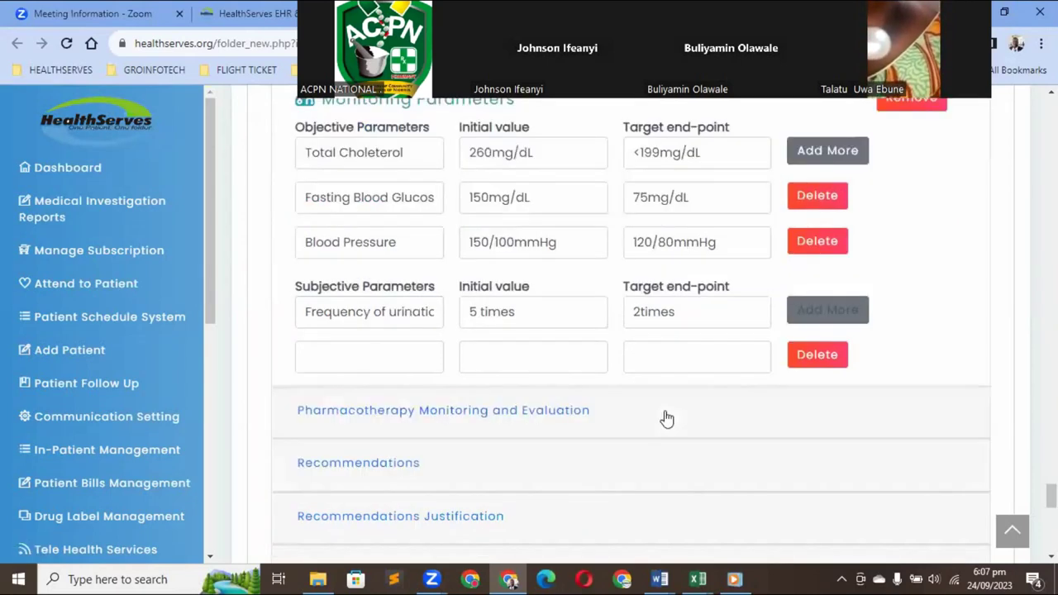
click(373, 356)
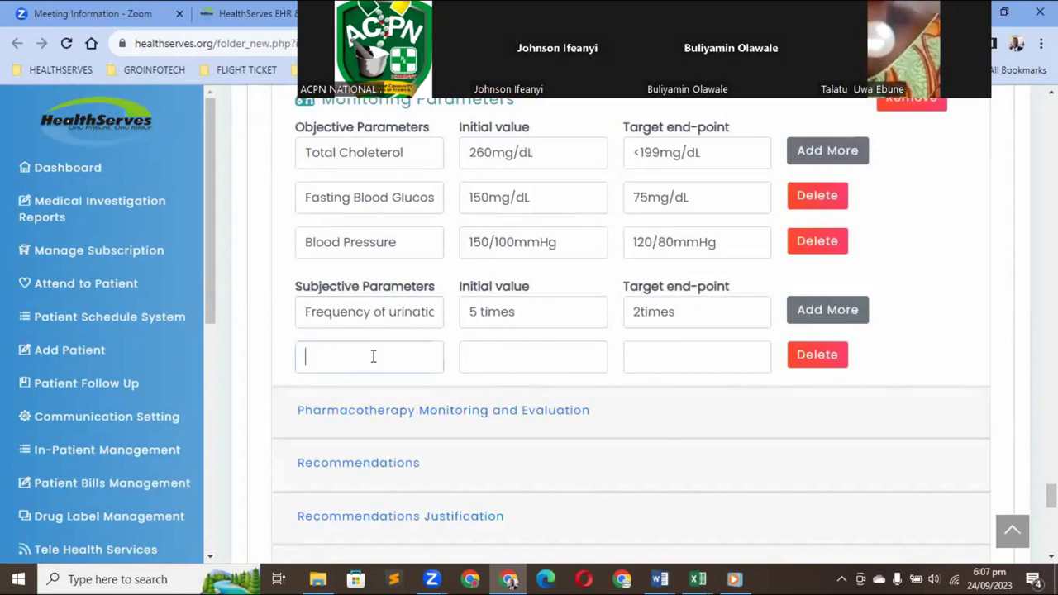
click(495, 357)
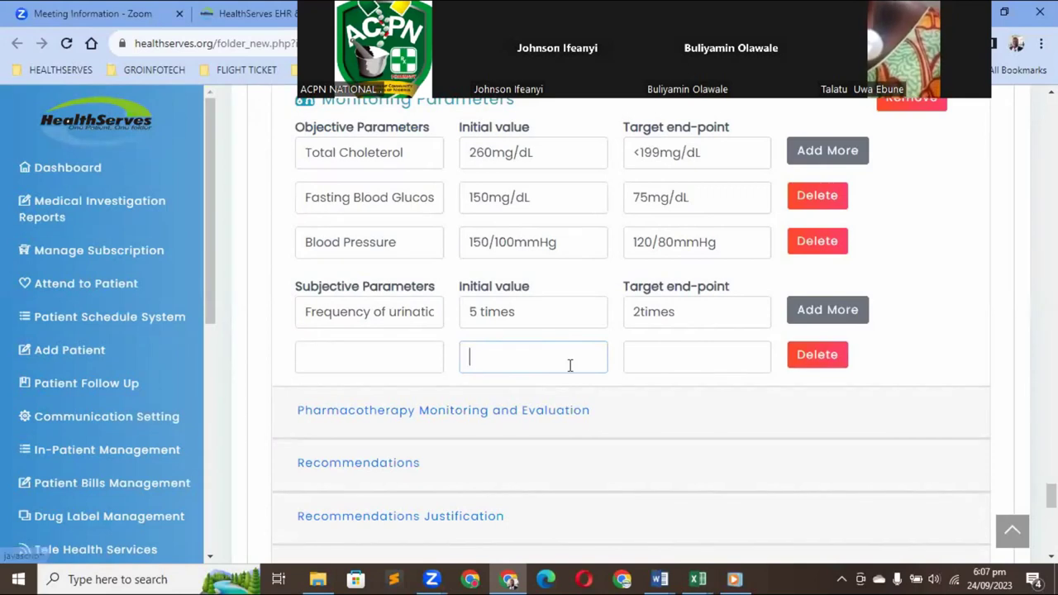
Expand Pharmacotherapy Monitoring and Evaluation to review its cholesterol, glucose, blood pressure and urination parameters
click(461, 416)
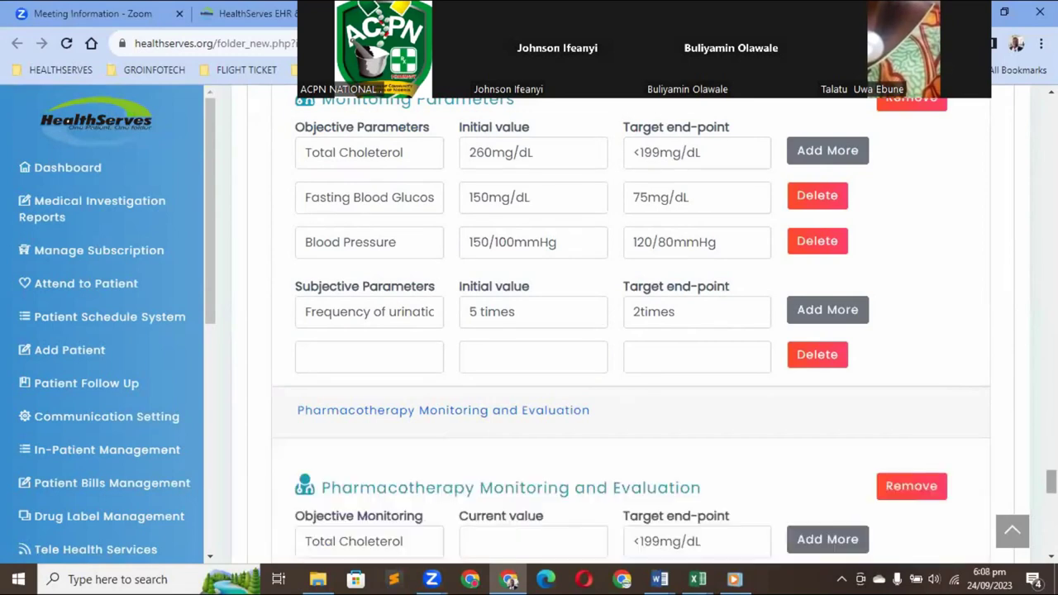
scroll(628, 330, down, 3)
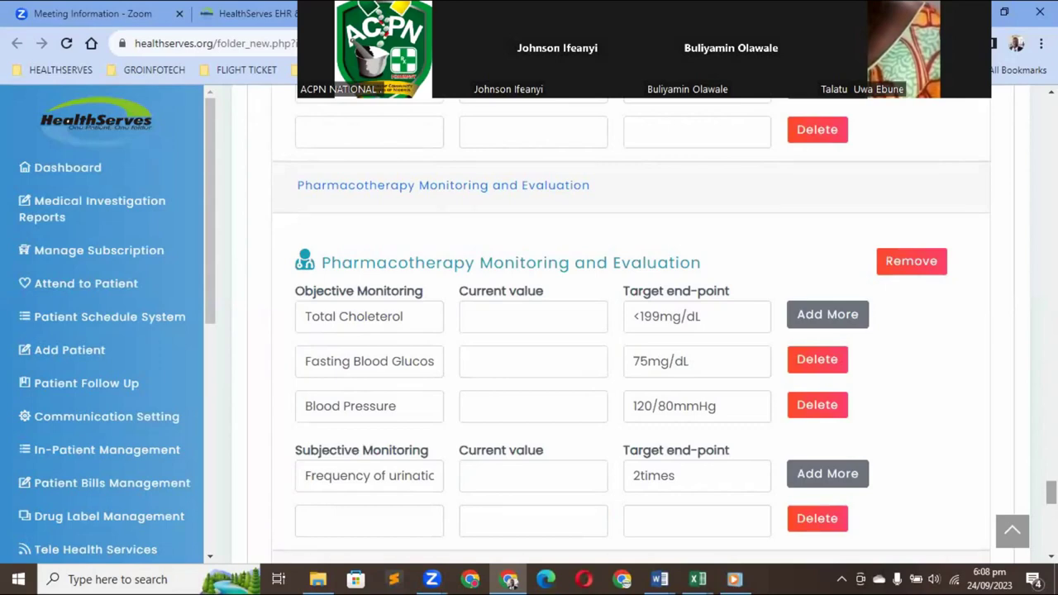
scroll(628, 330, up, 10)
scroll(628, 331, down, 10)
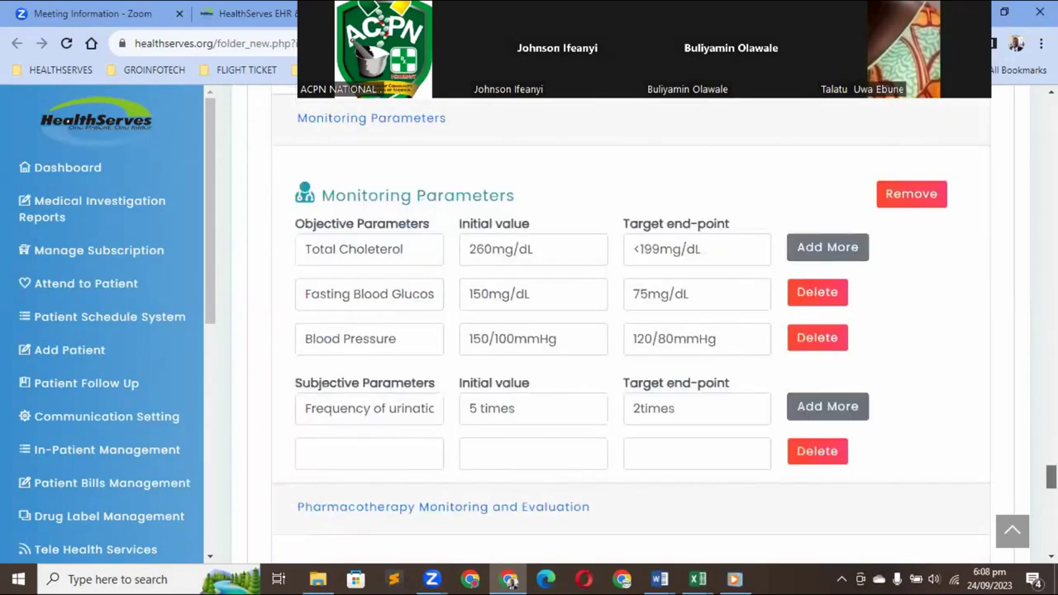
scroll(628, 330, down, 1)
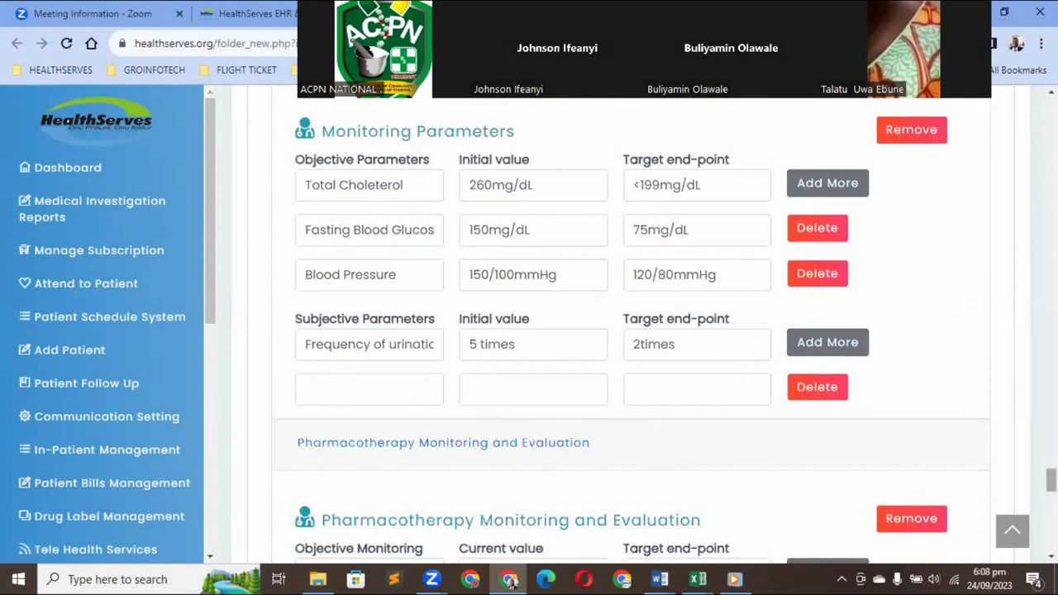
scroll(628, 330, down, 5)
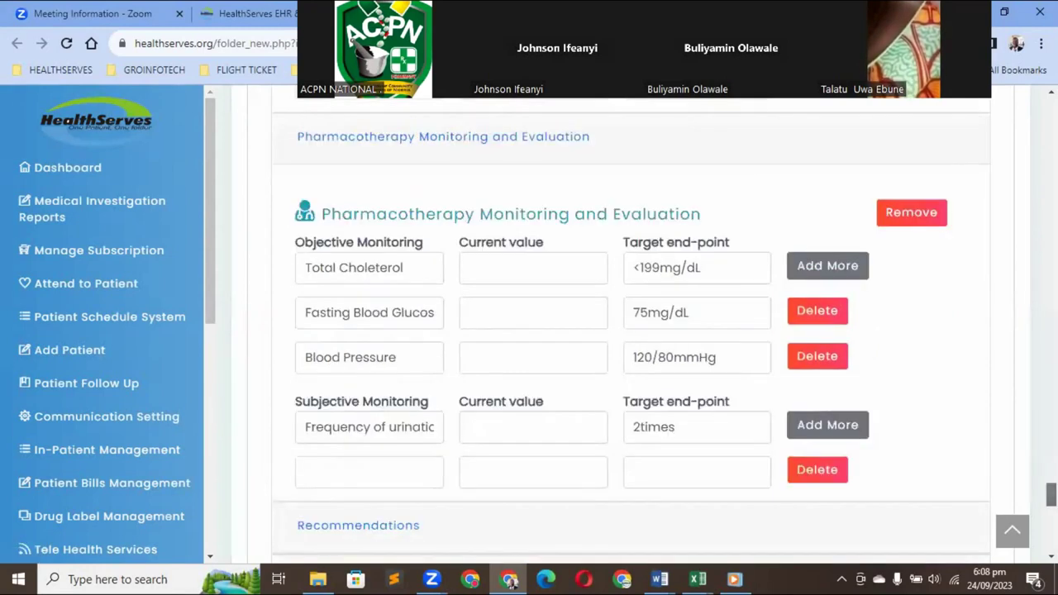
scroll(736, 347, up, 1)
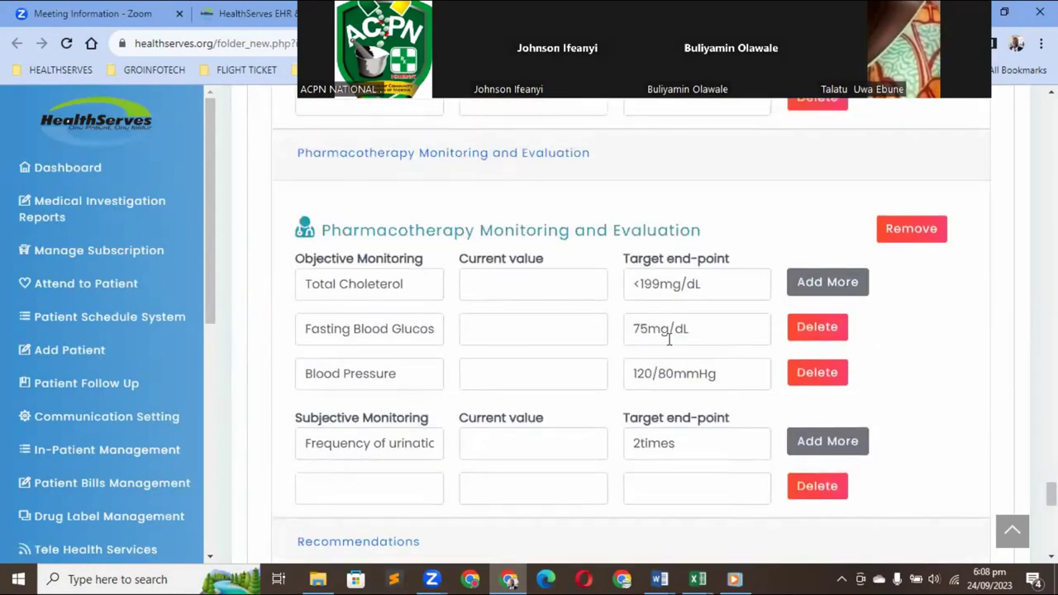
Enter current total cholesterol 220, correcting a mistyped 230, and fasting glucose 115
click(486, 282)
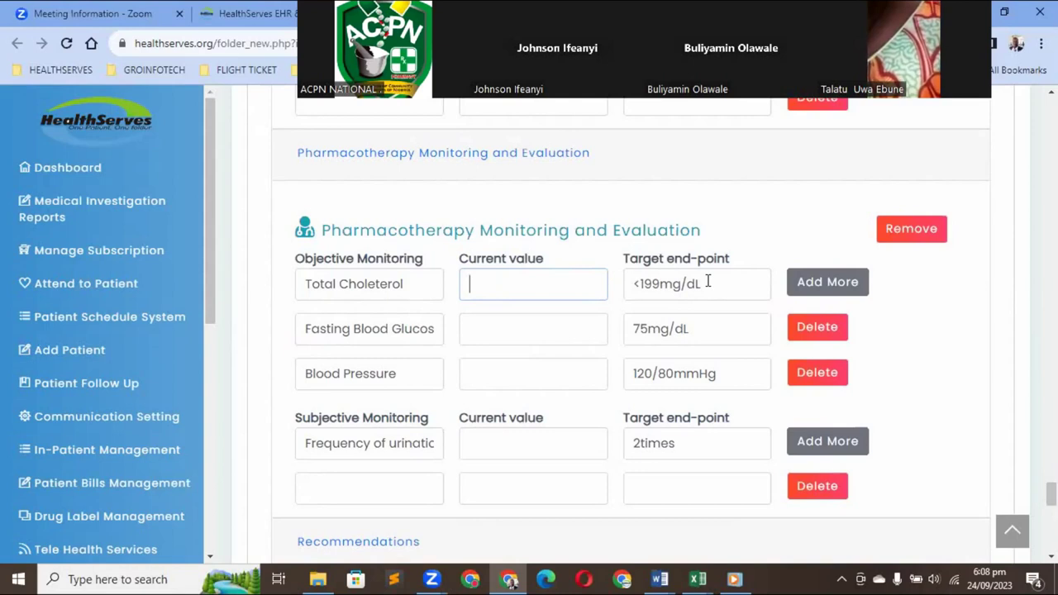
text(230)
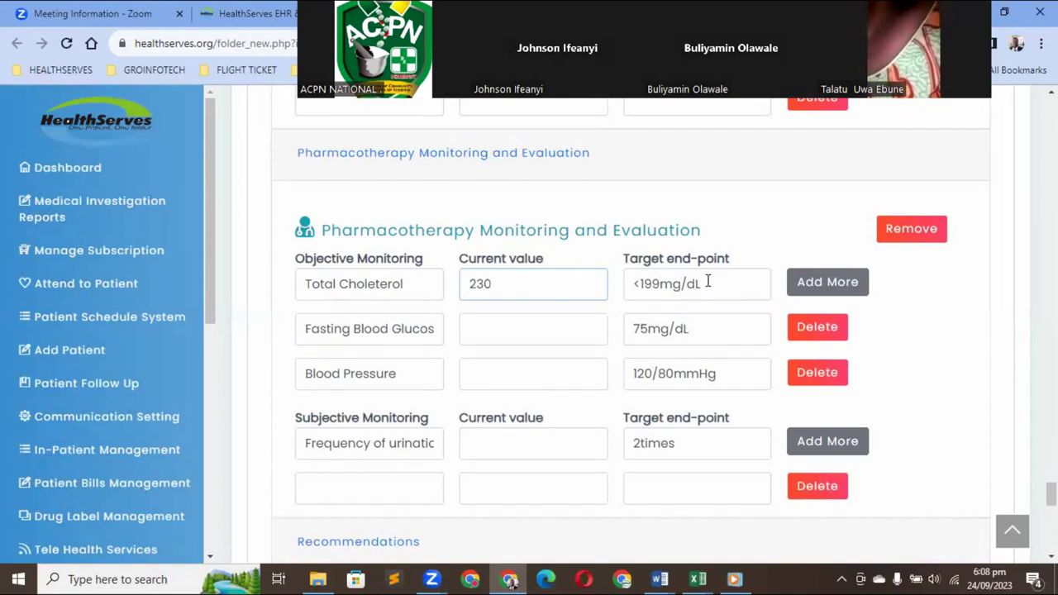
key(BackSpace)
key(BackSpace)
text(20)
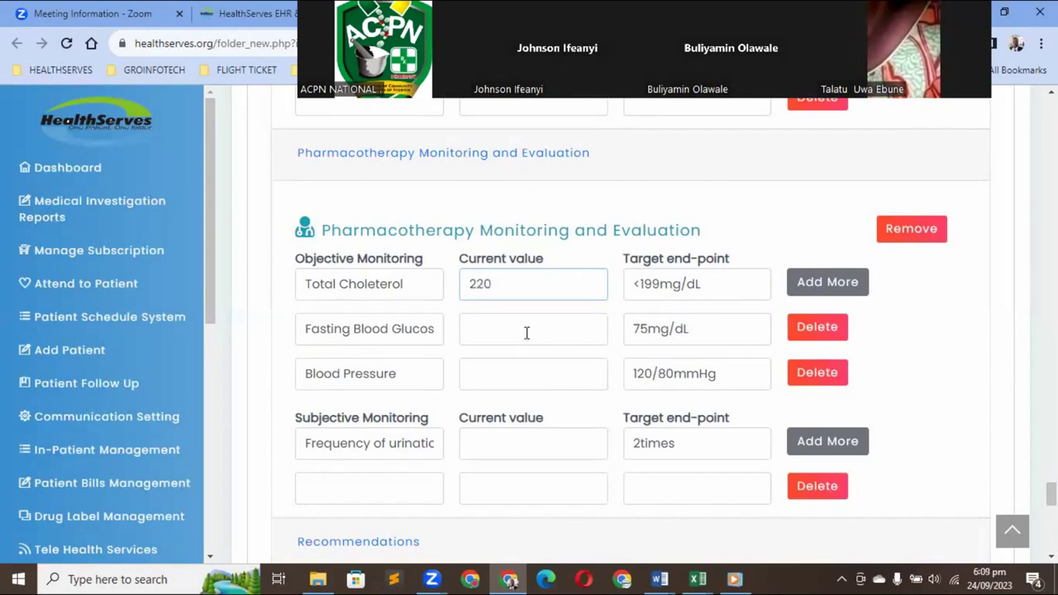
click(527, 333)
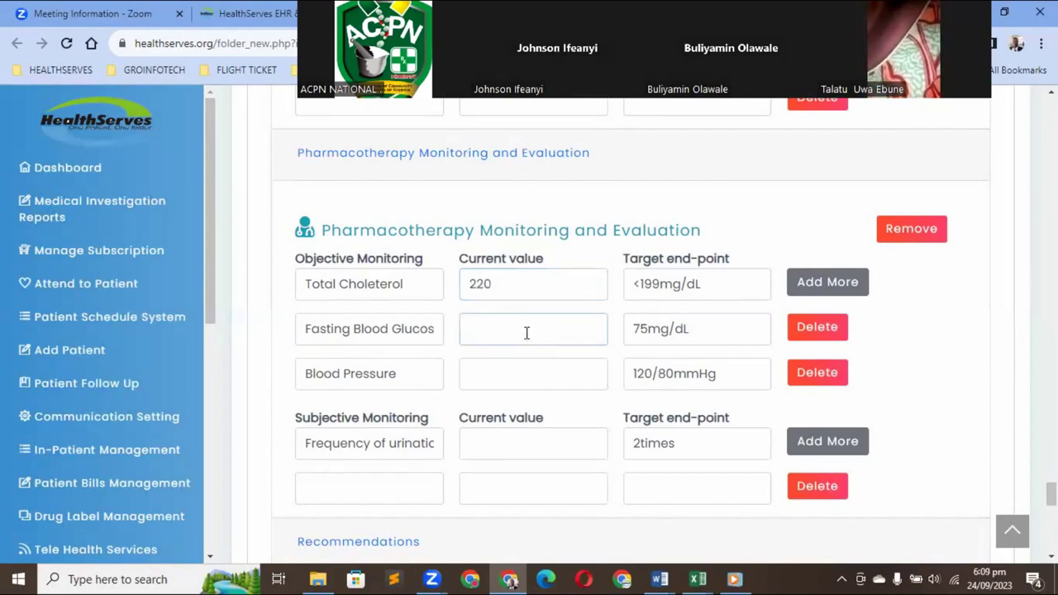
text(115)
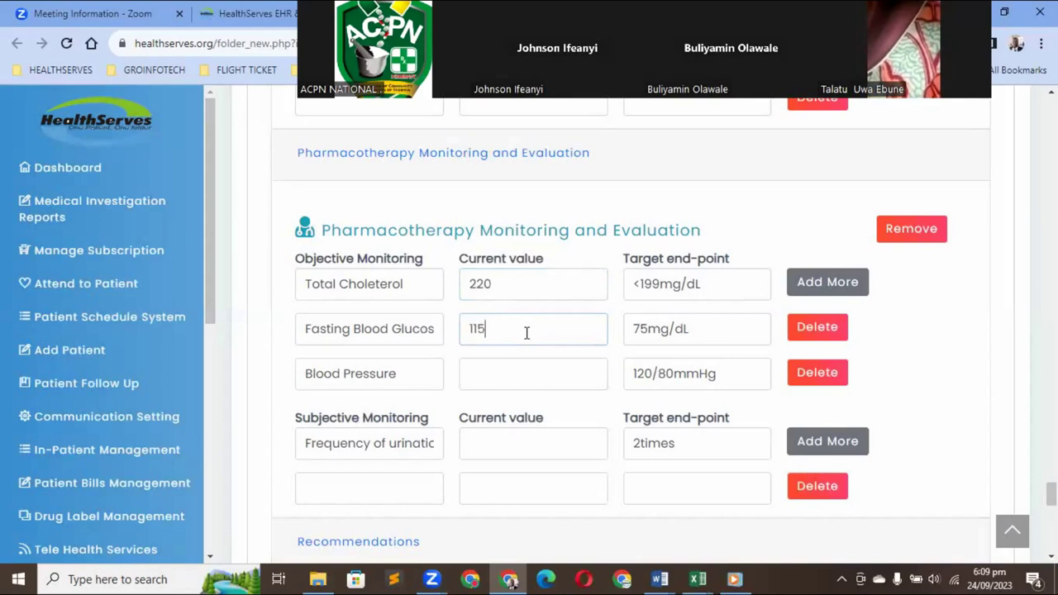
Enter current blood pressure 130/95 and urination frequency 3times
click(514, 378)
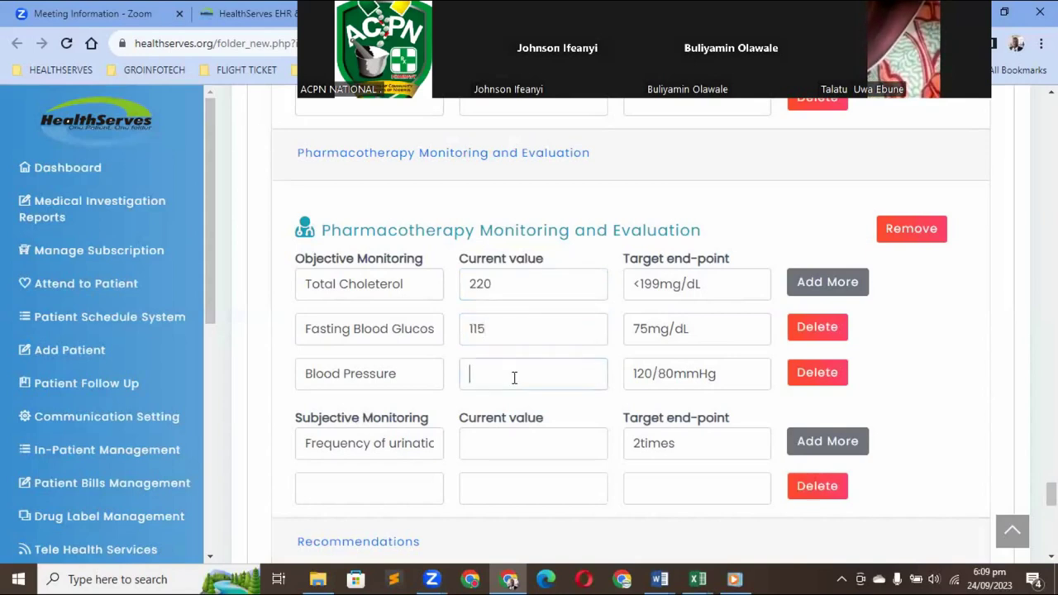
text(1)
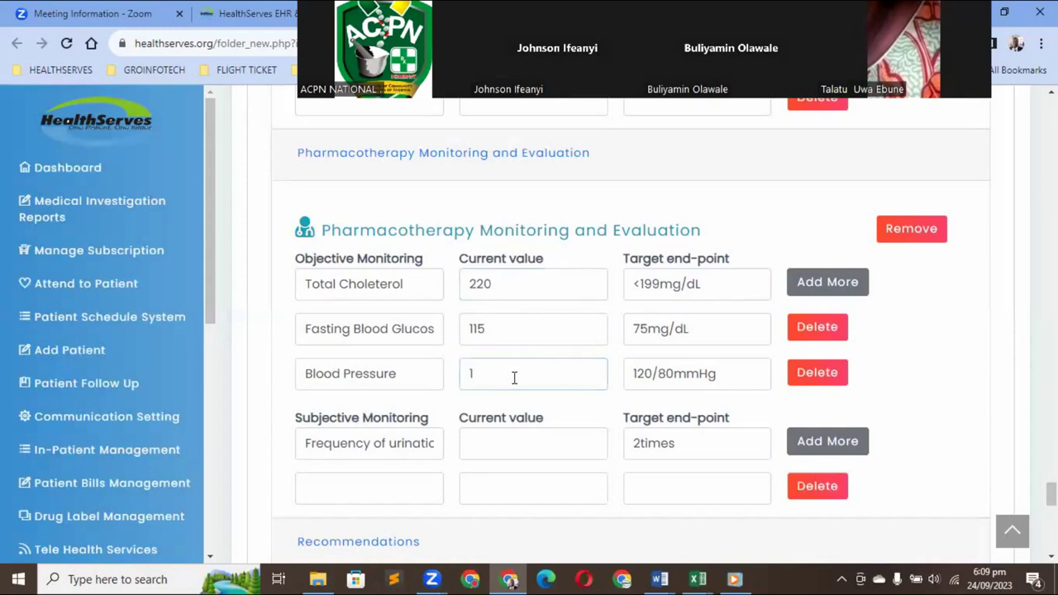
text(30/)
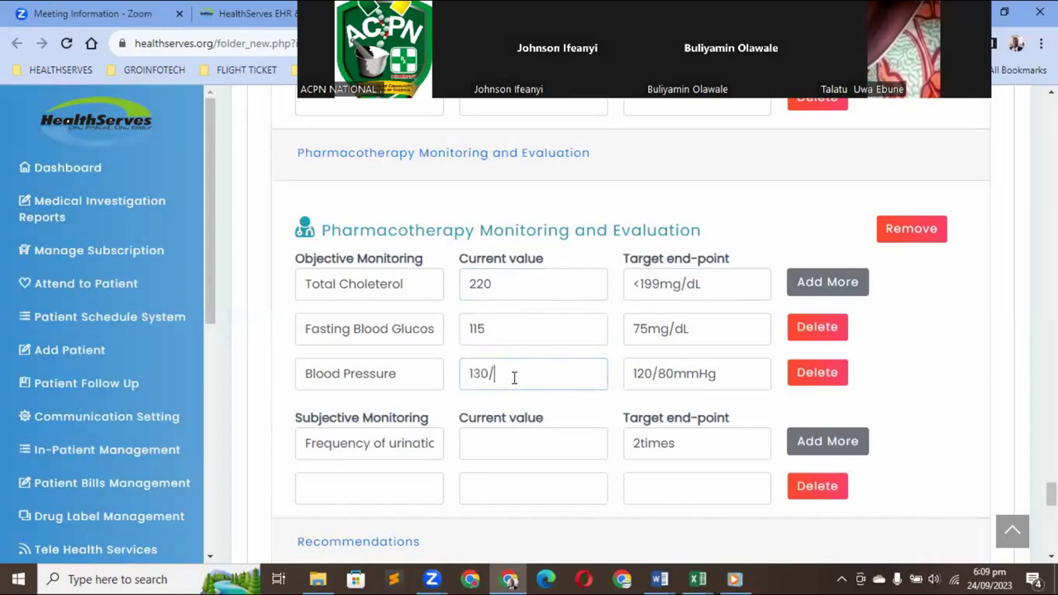
text(95)
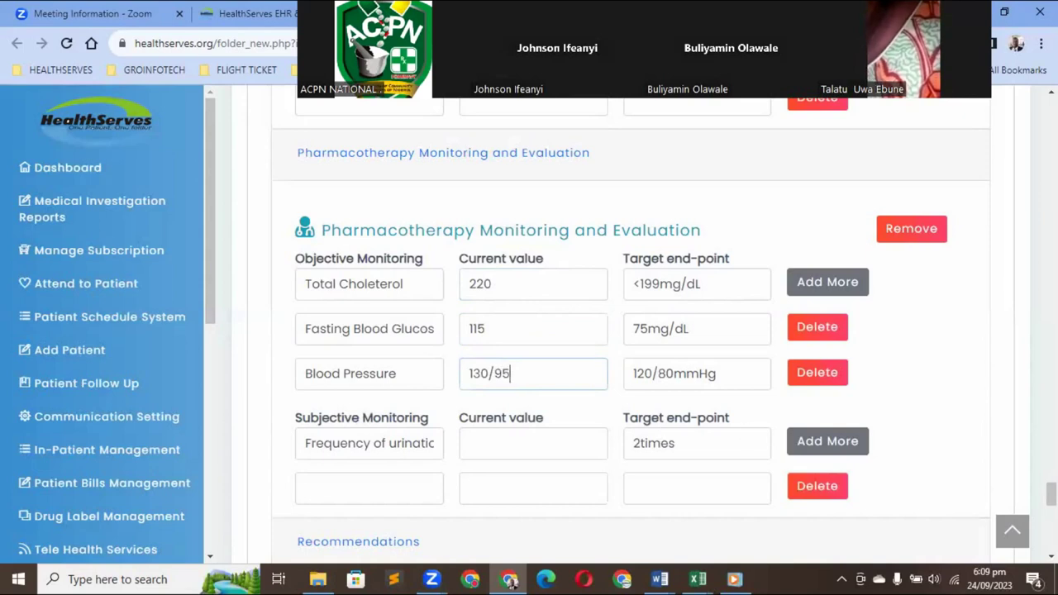
scroll(628, 331, down, 1)
scroll(471, 339, down, 2)
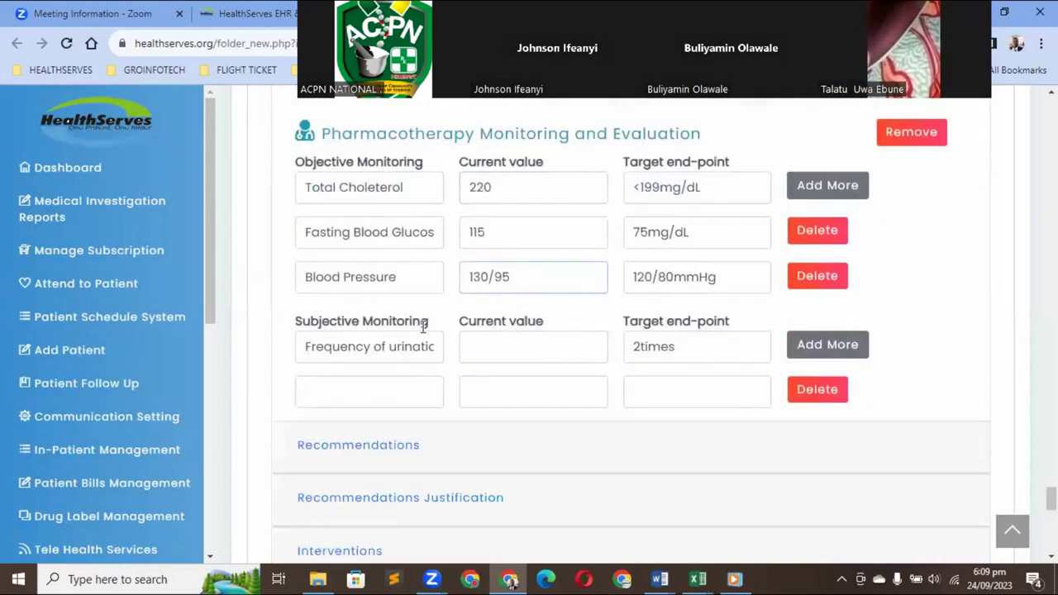
click(476, 343)
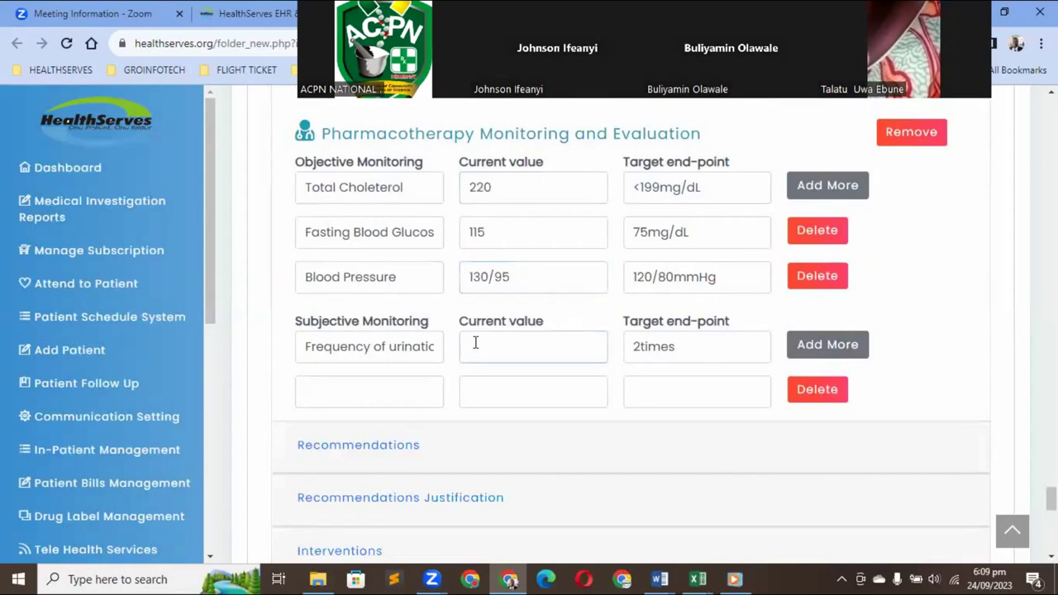
text(3)
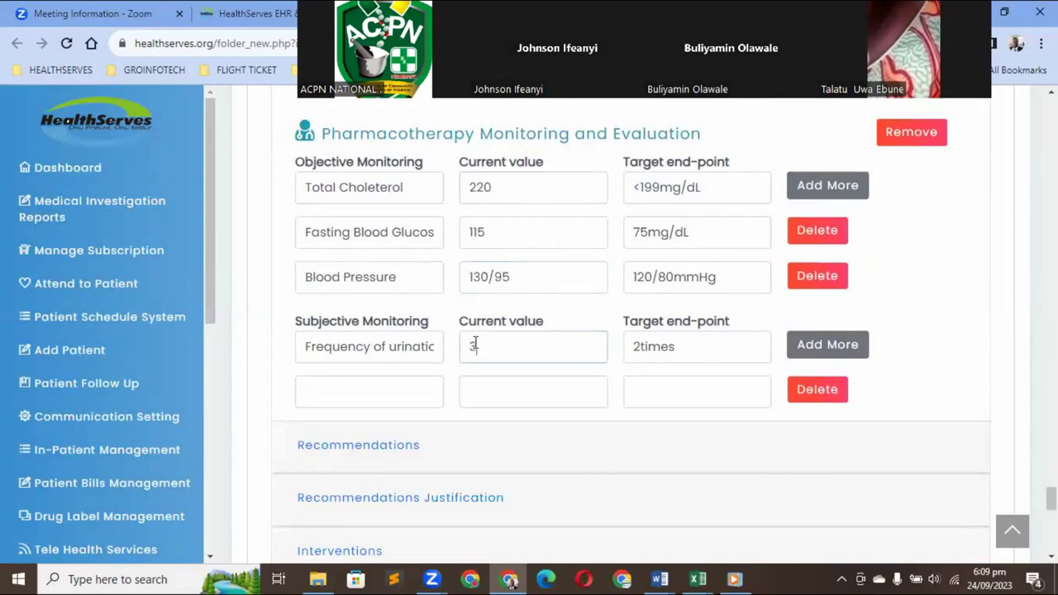
text(times)
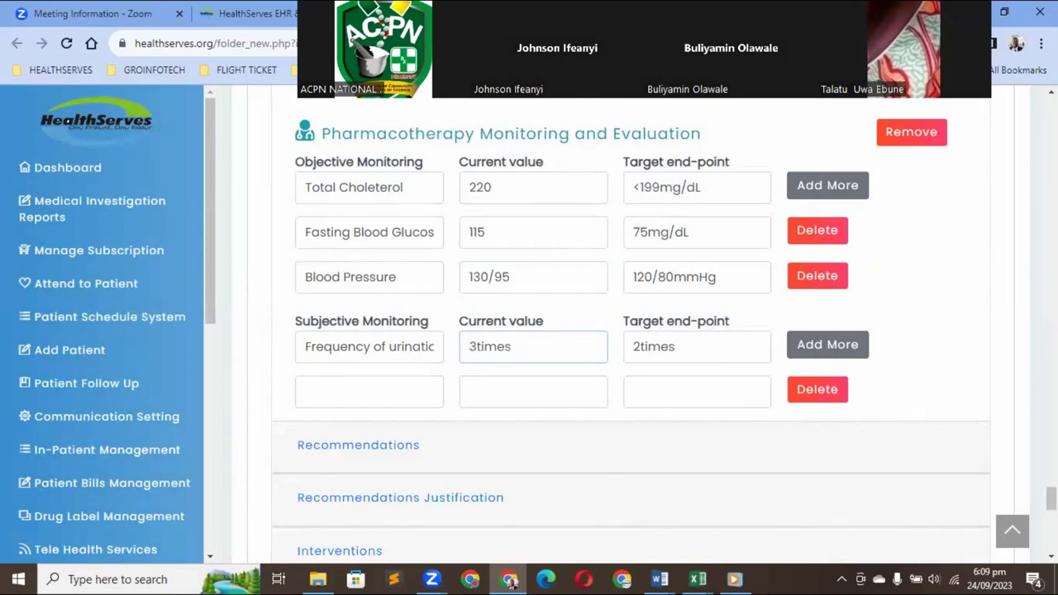
scroll(472, 289, down, 2)
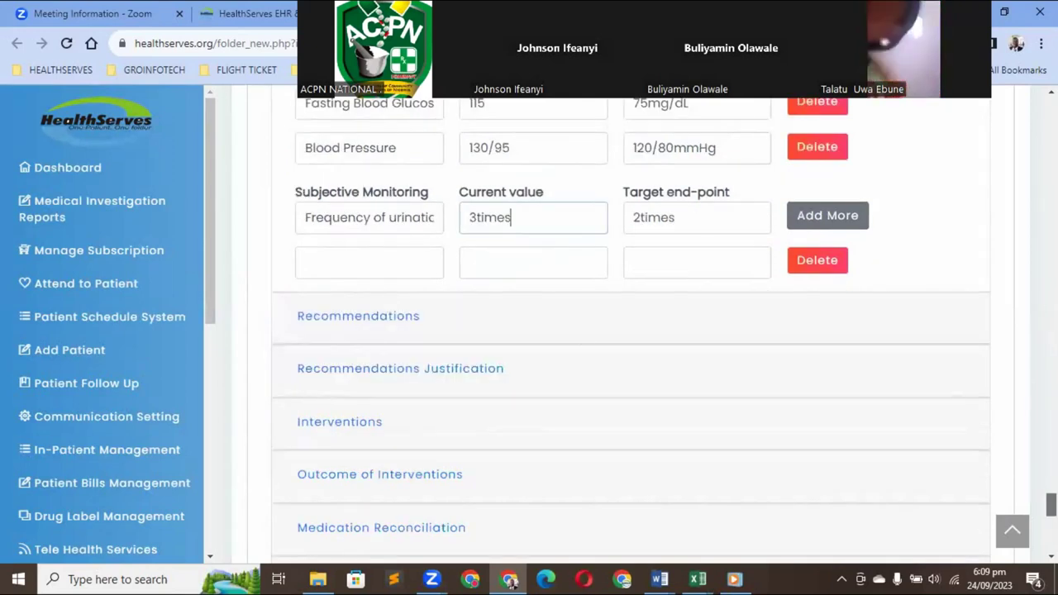
Expand the Recommendations and Recommendations Justification panels to reveal their empty text boxes
scroll(380, 337, up, 1)
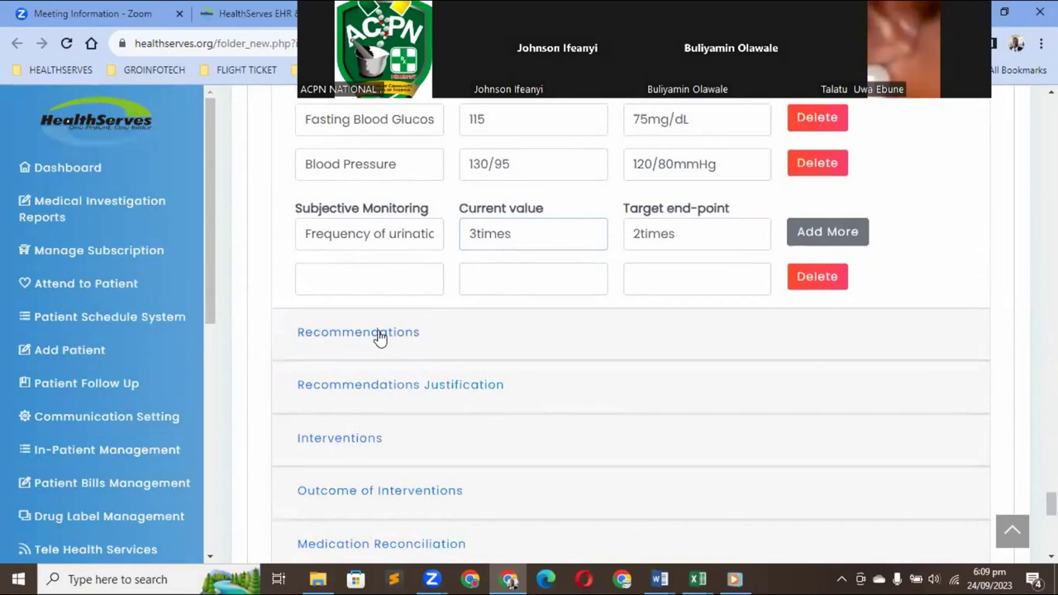
click(379, 334)
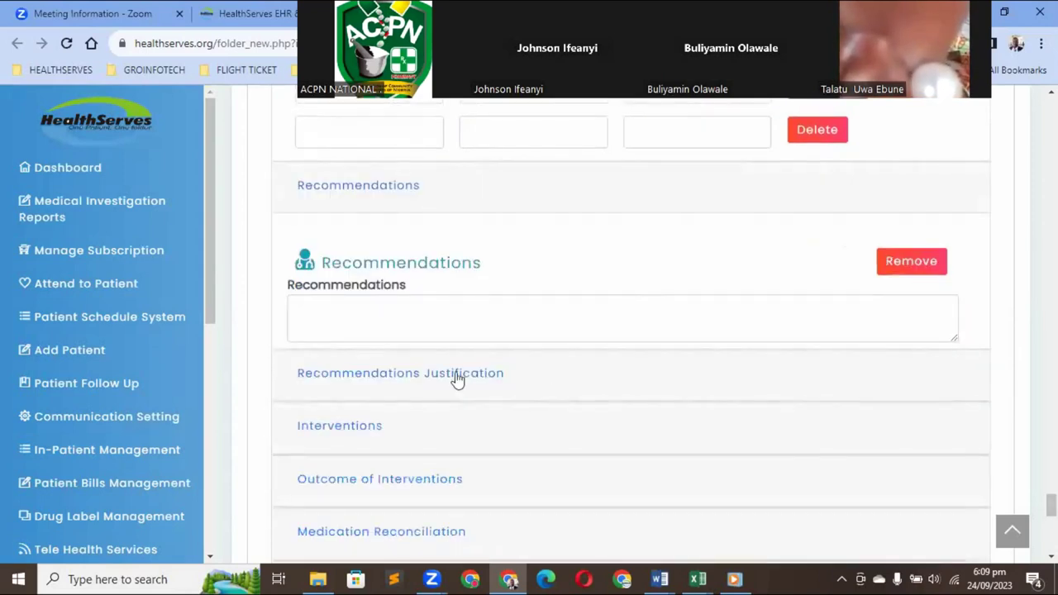
click(371, 382)
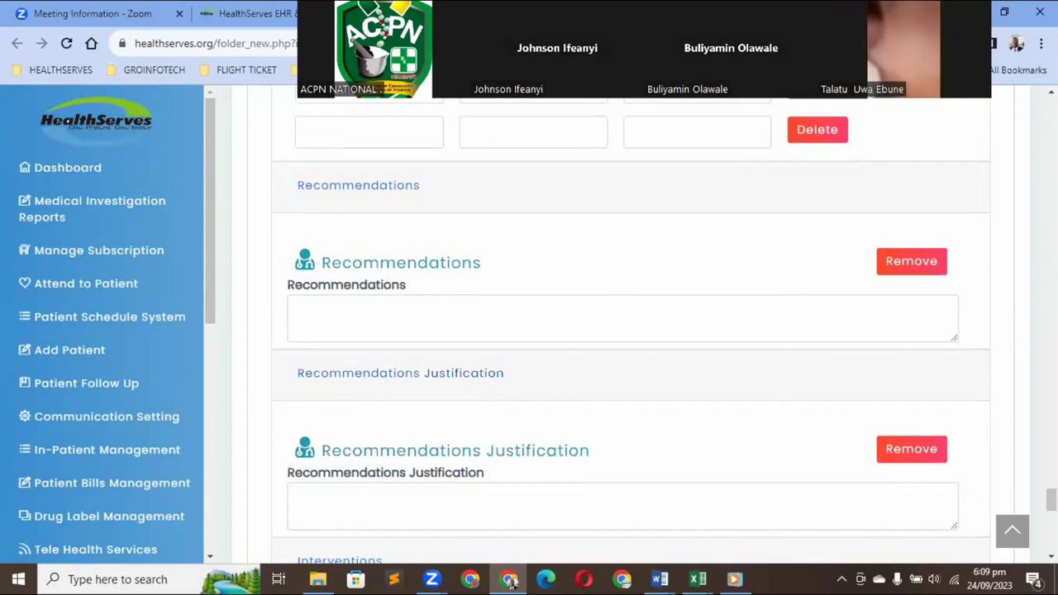
scroll(631, 331, down, 2)
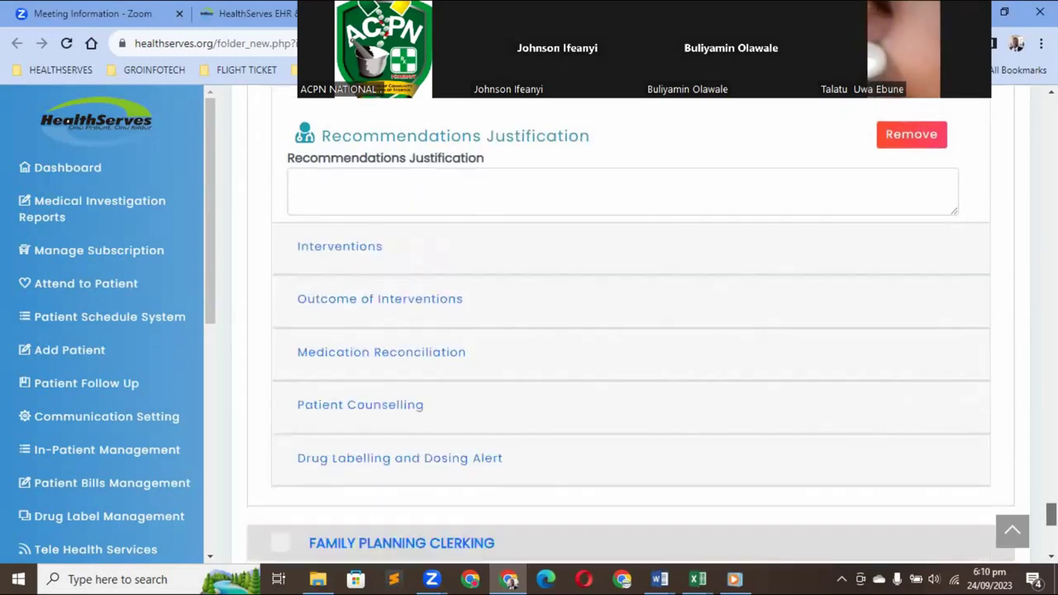
scroll(361, 305, down, 1)
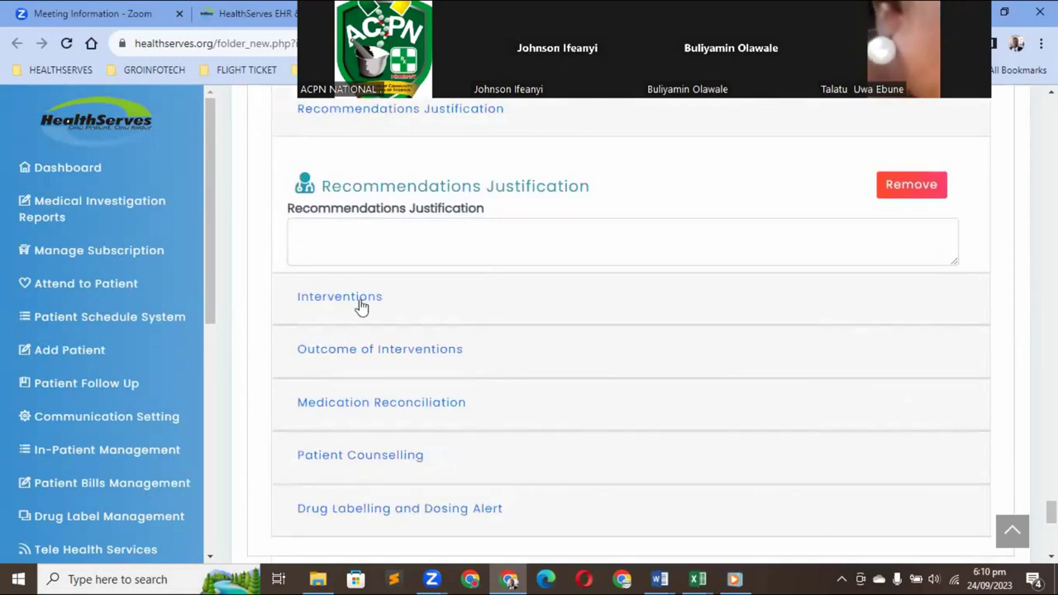
Expand the Interventions, Medication Reconciliation and Patient Counselling panels one after another
click(339, 305)
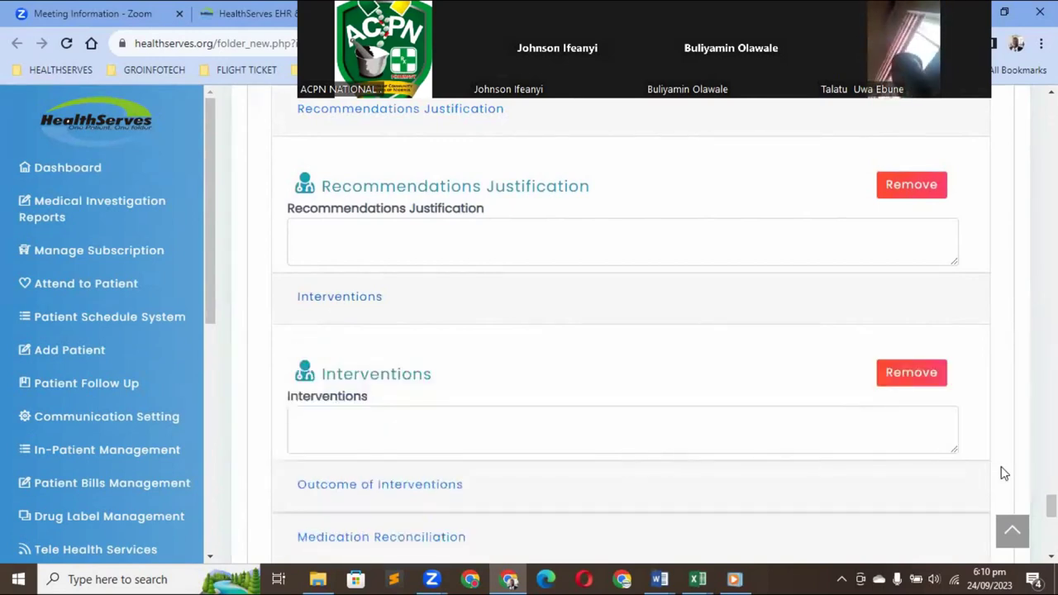
scroll(385, 307, down, 3)
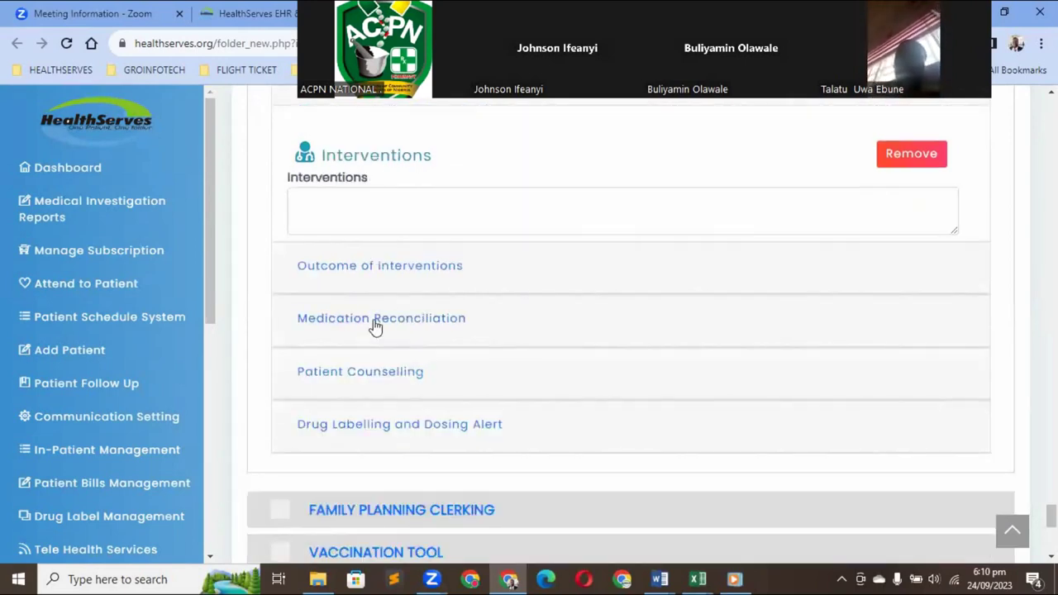
click(374, 327)
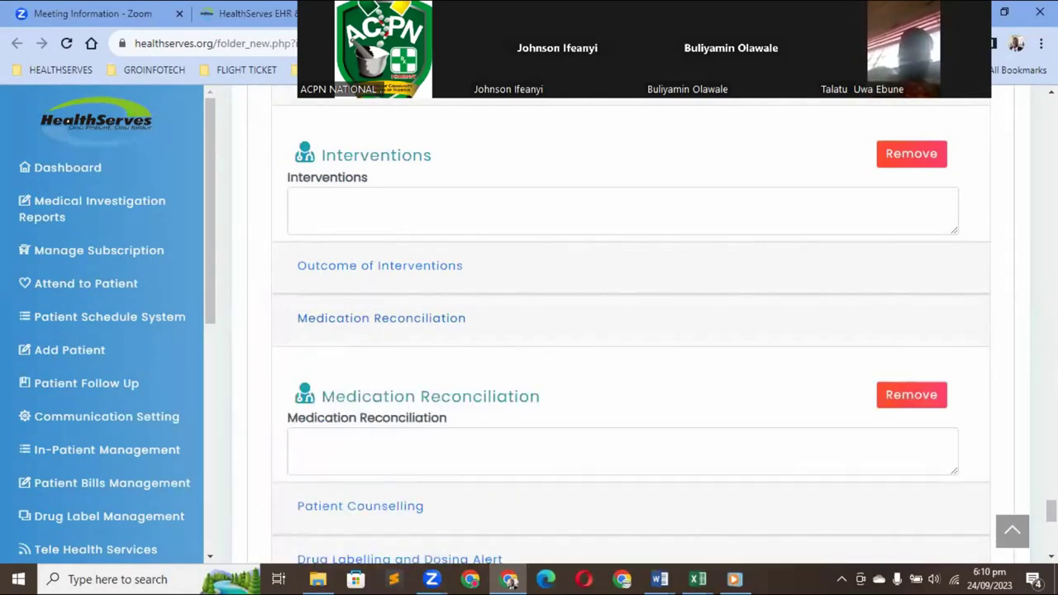
scroll(496, 330, down, 2)
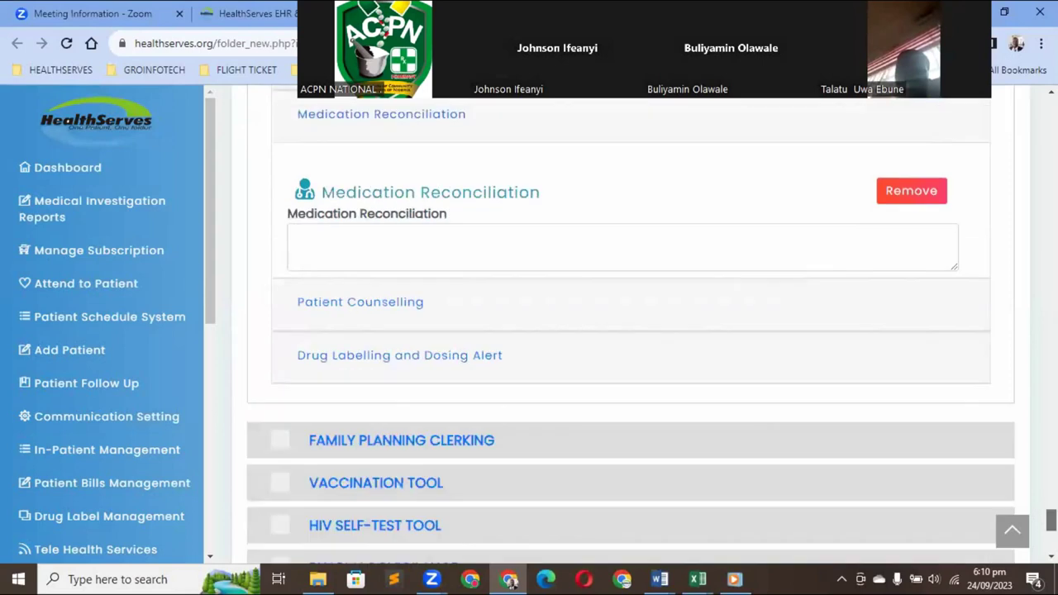
click(374, 304)
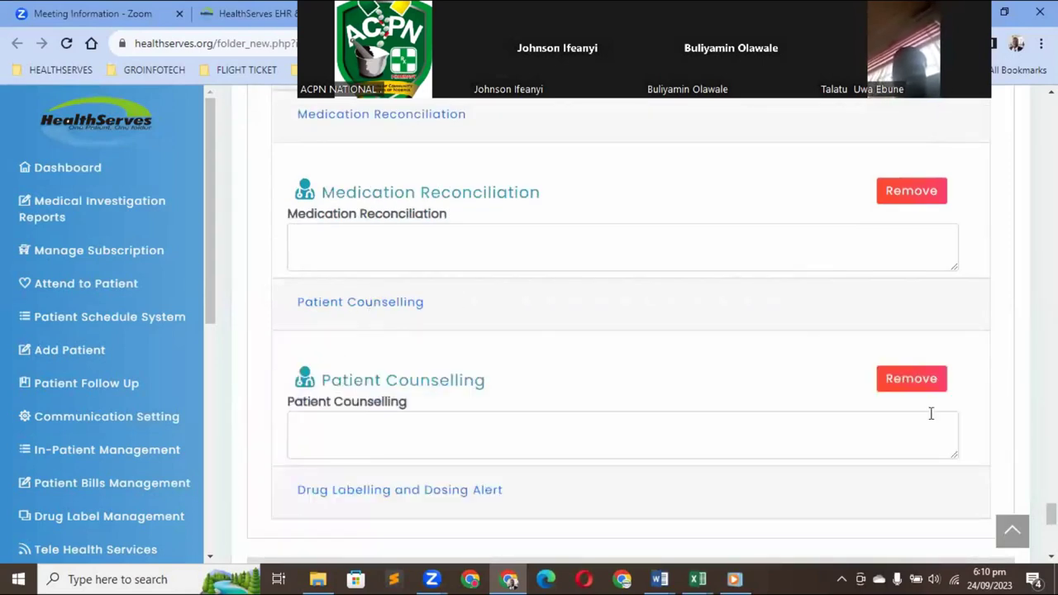
scroll(930, 413, up, 1)
scroll(631, 330, down, 3)
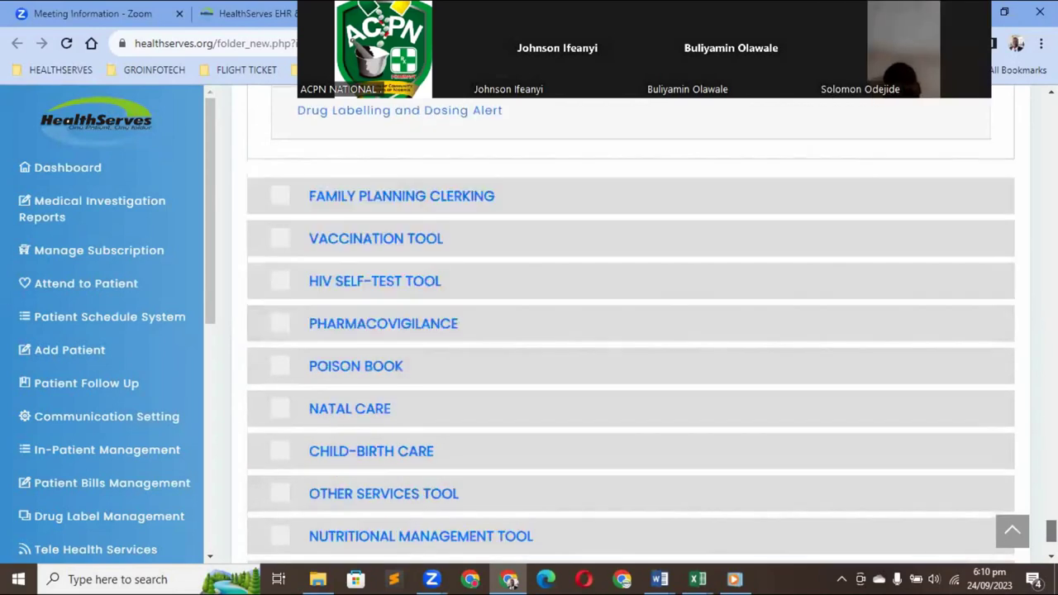
scroll(628, 330, down, 2)
scroll(628, 331, down, 1)
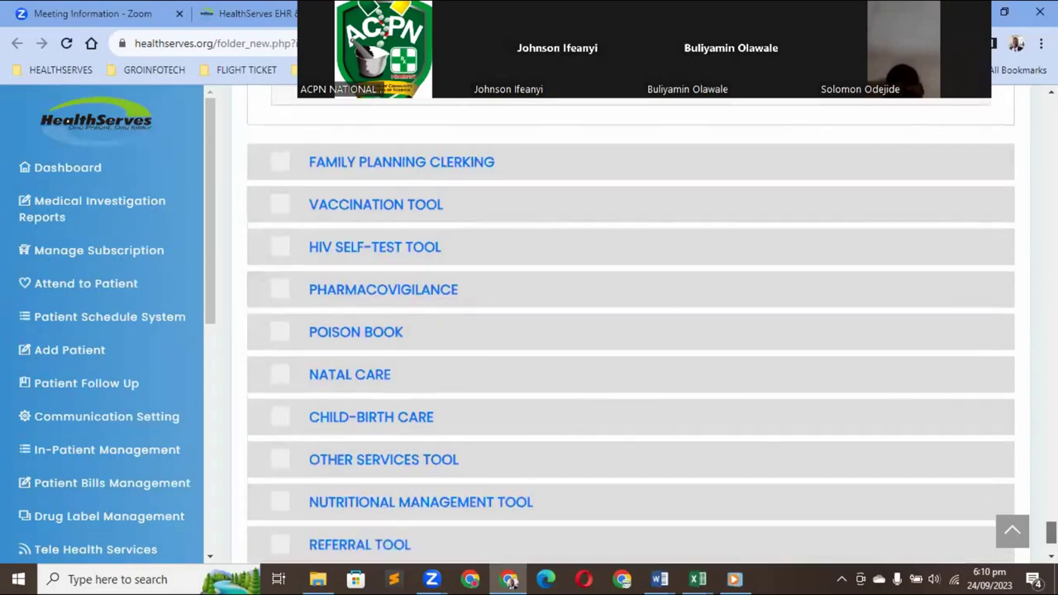
scroll(628, 331, down, 1)
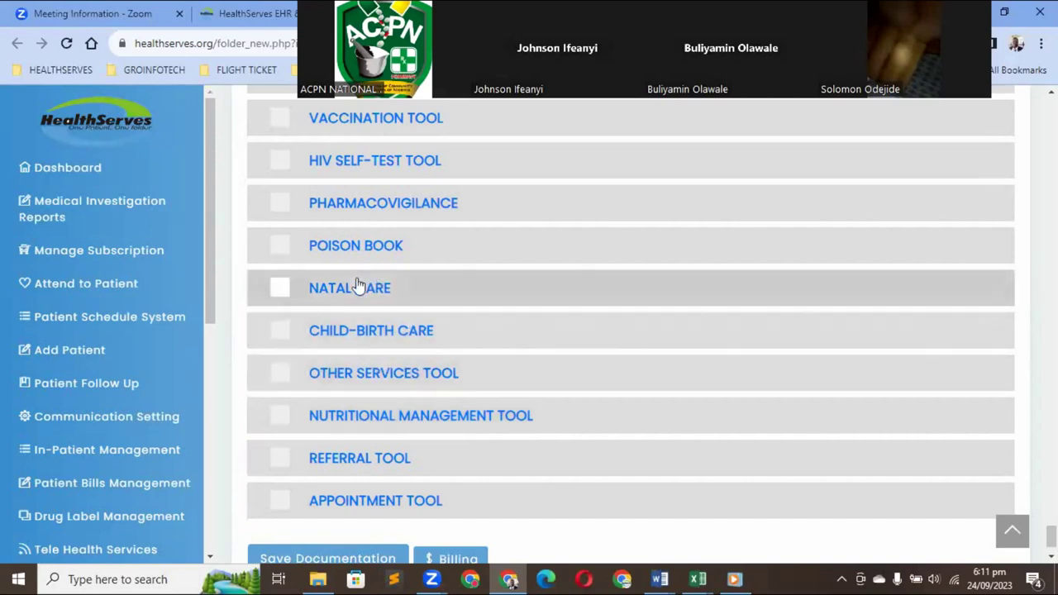
Tick Nutritional Management Tool and bring its prefilled Client biodata form into view
click(374, 420)
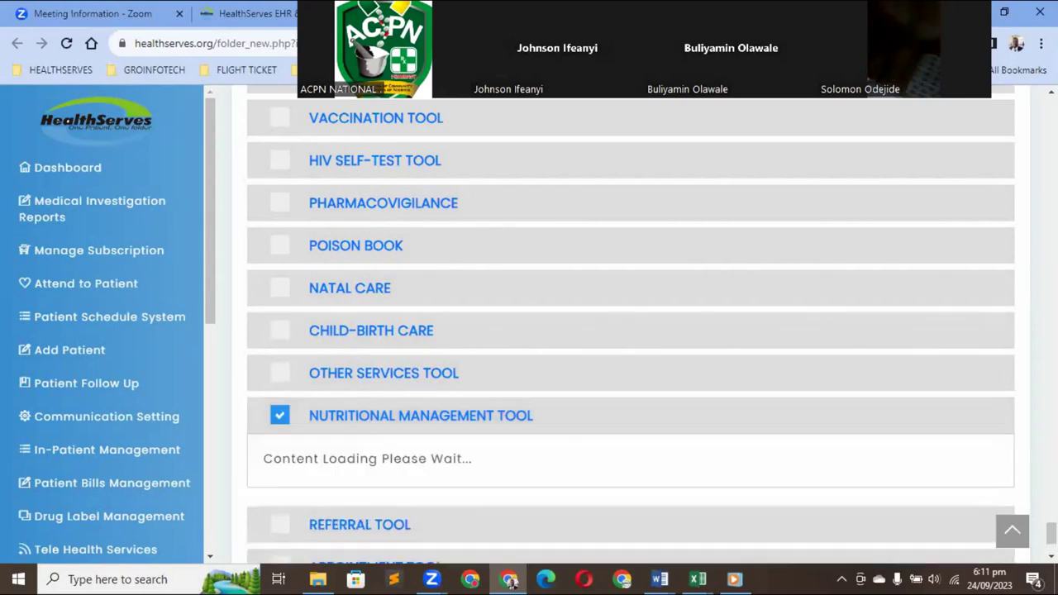
scroll(631, 330, down, 2)
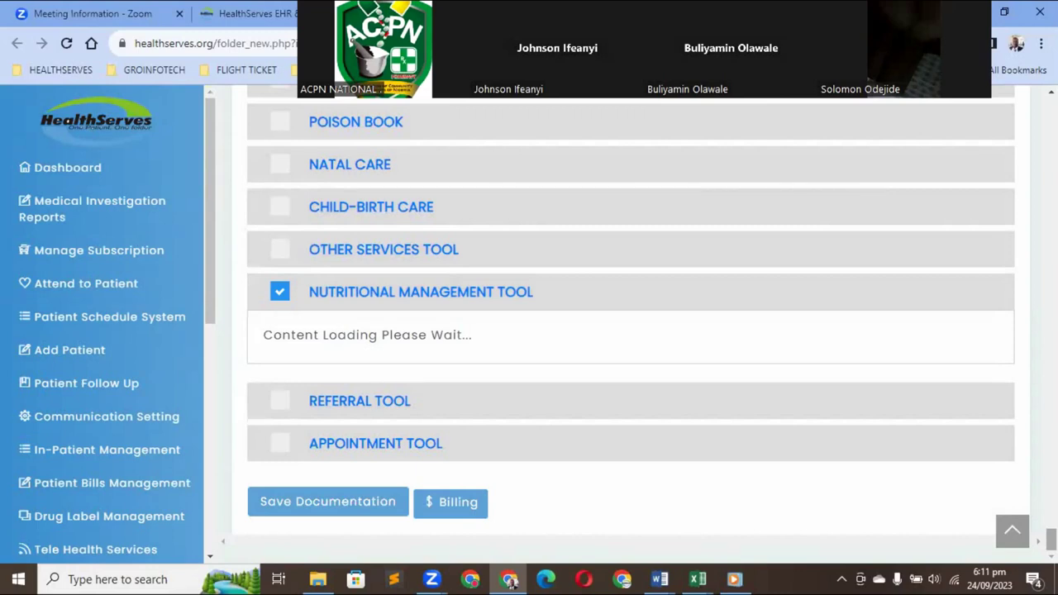
click(335, 502)
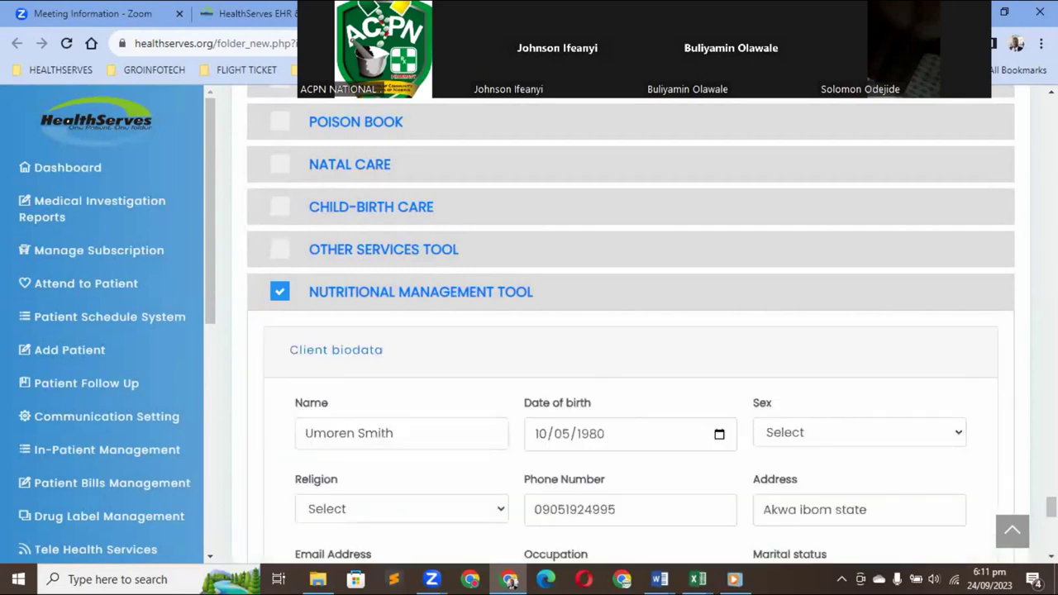
scroll(631, 330, down, 2)
scroll(630, 331, down, 1)
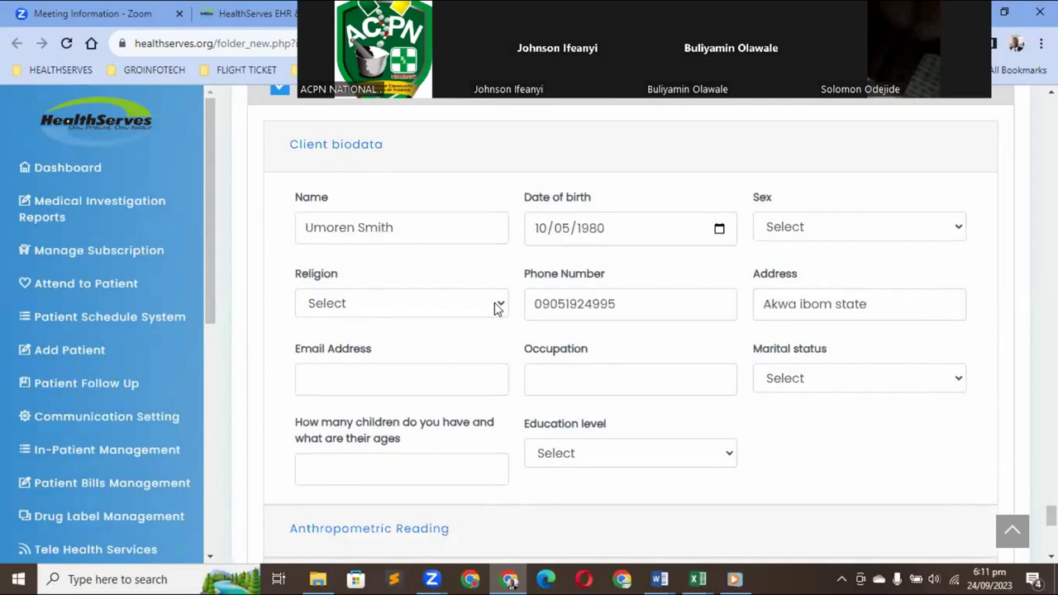
Set religion to Indigenous American religions, leaving occupation and marital status unchanged
click(498, 305)
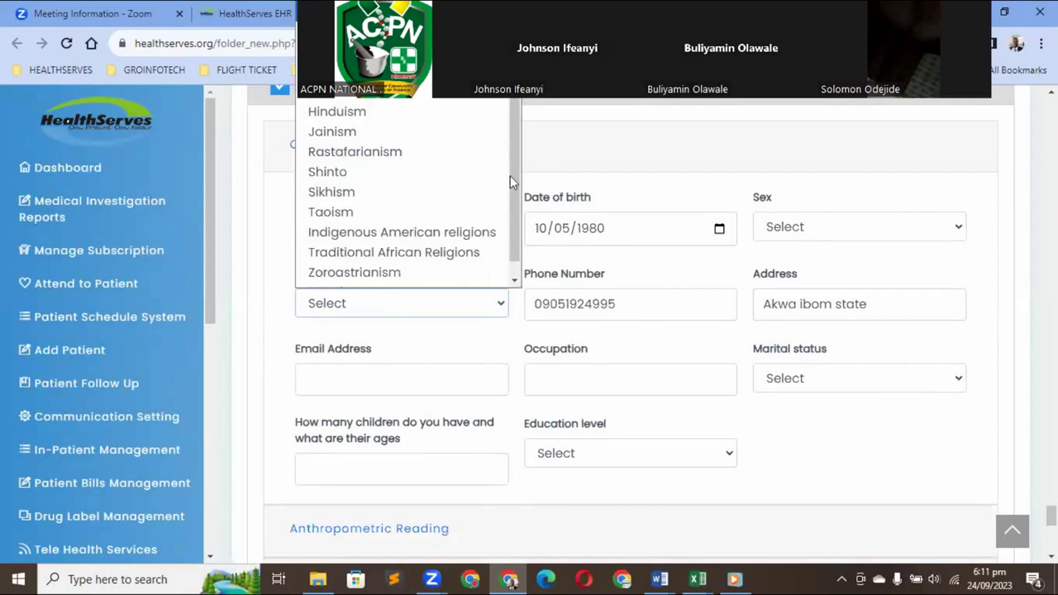
key(z)
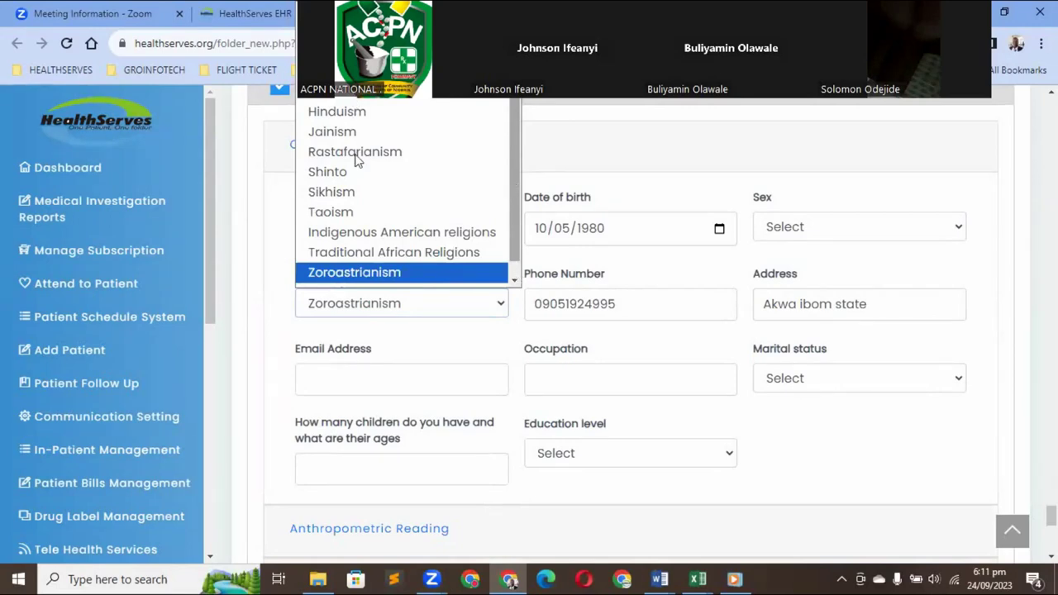
key(t)
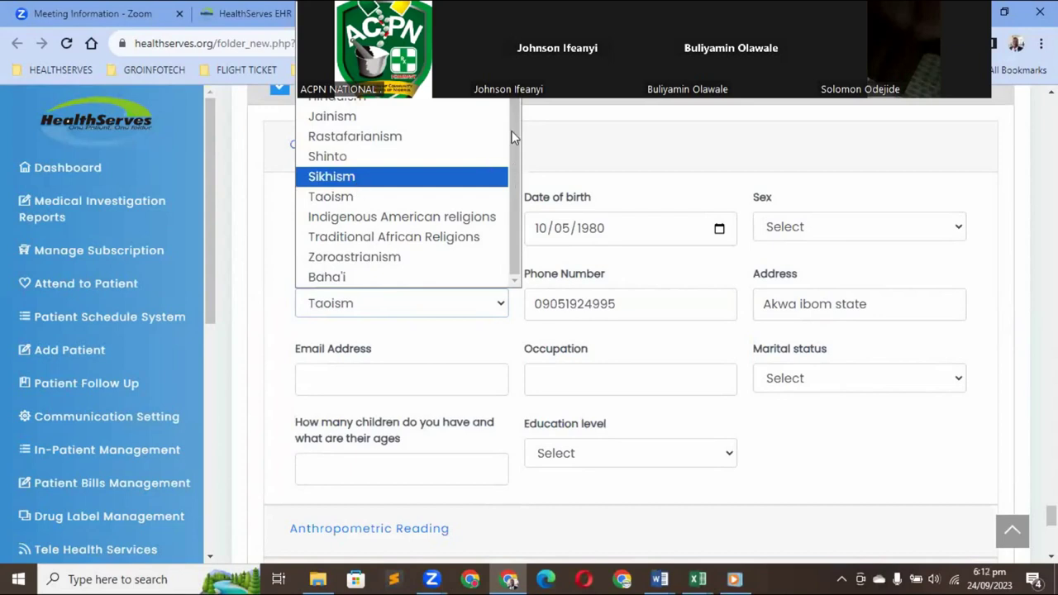
click(361, 216)
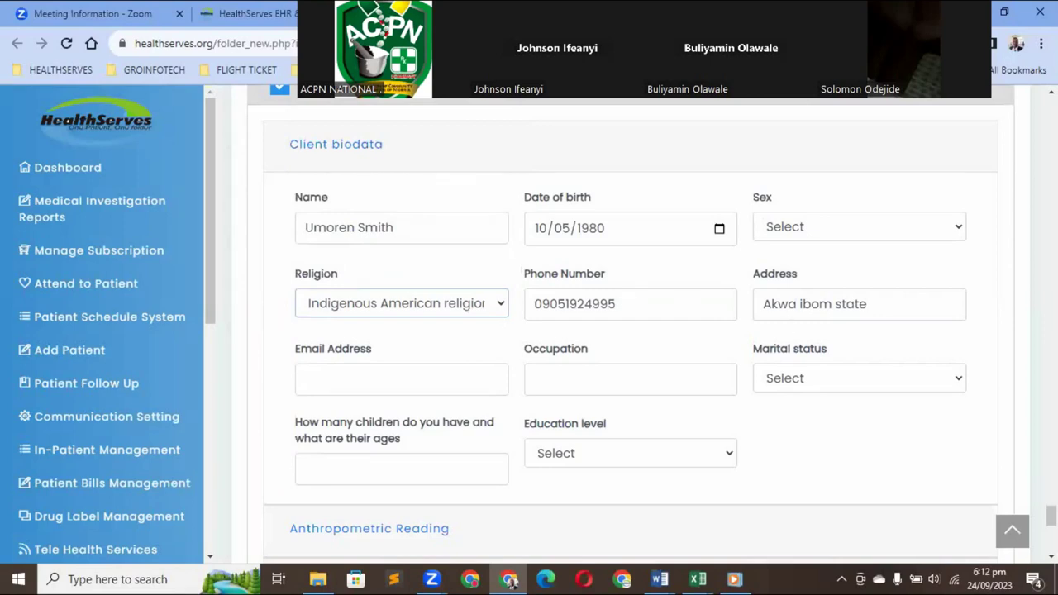
click(550, 380)
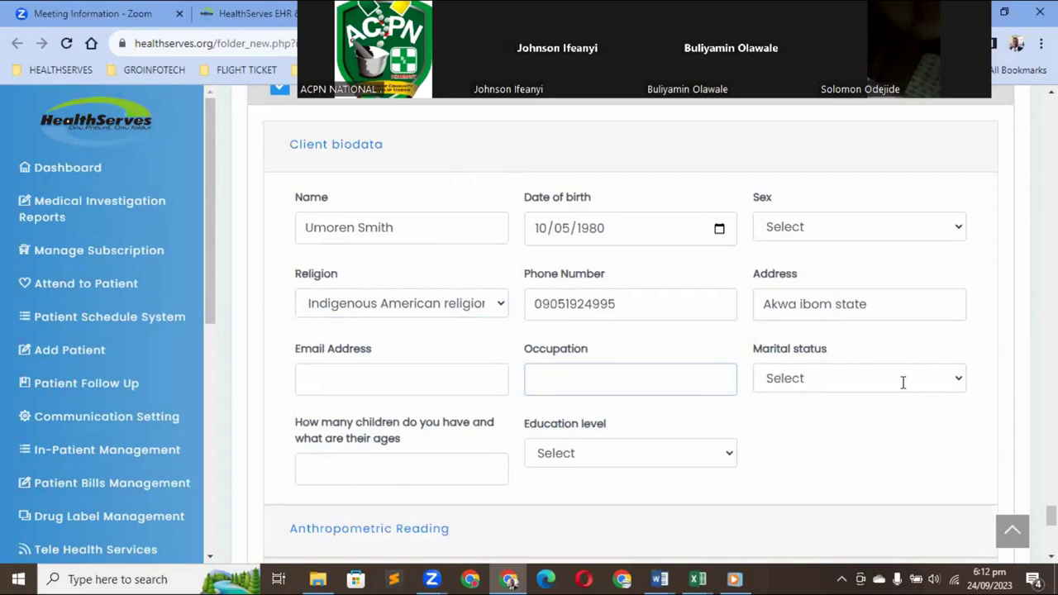
click(959, 378)
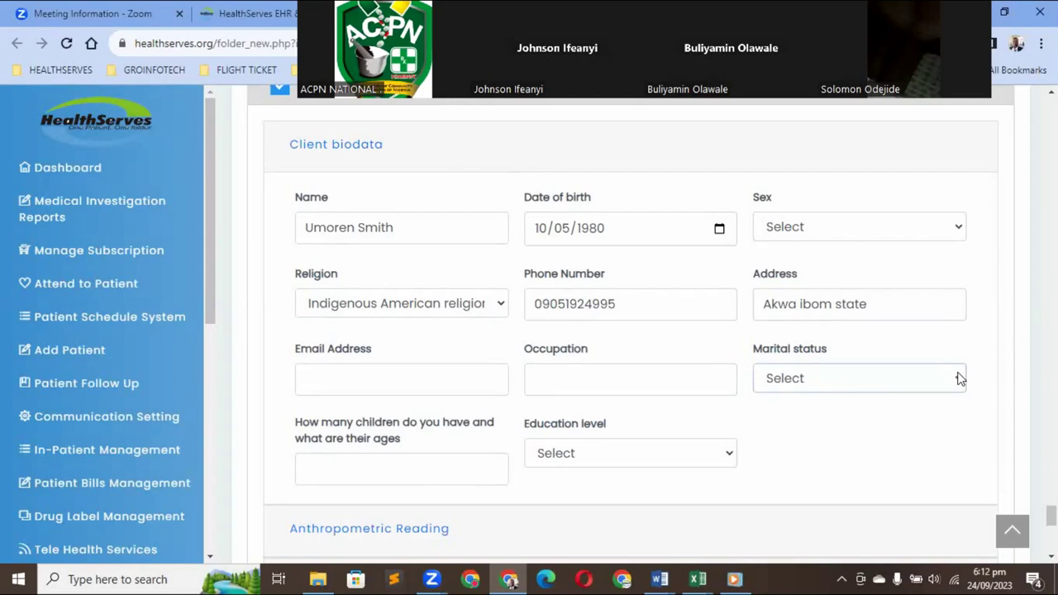
click(944, 378)
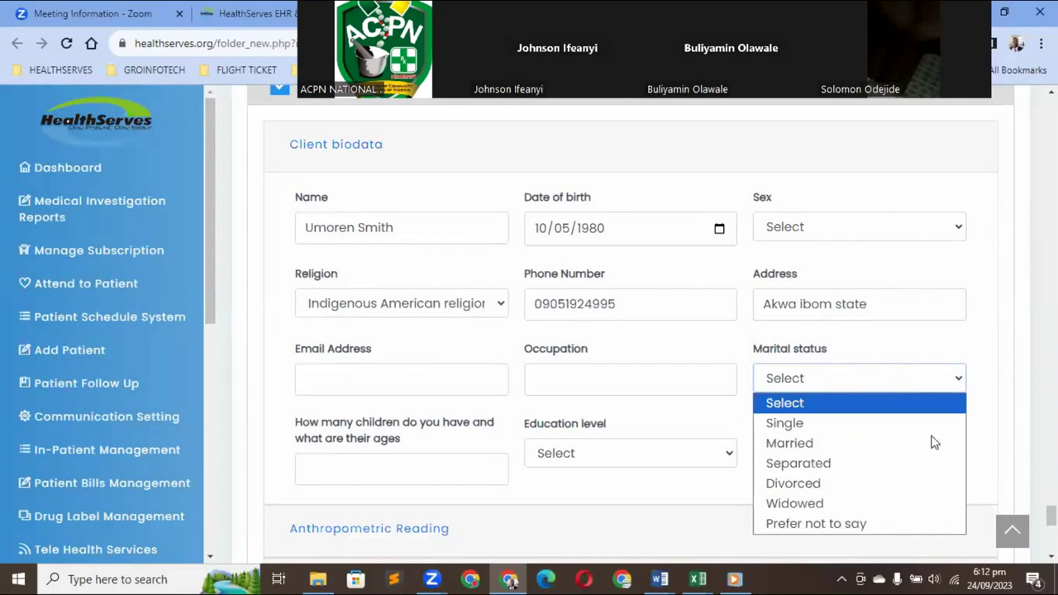
click(983, 442)
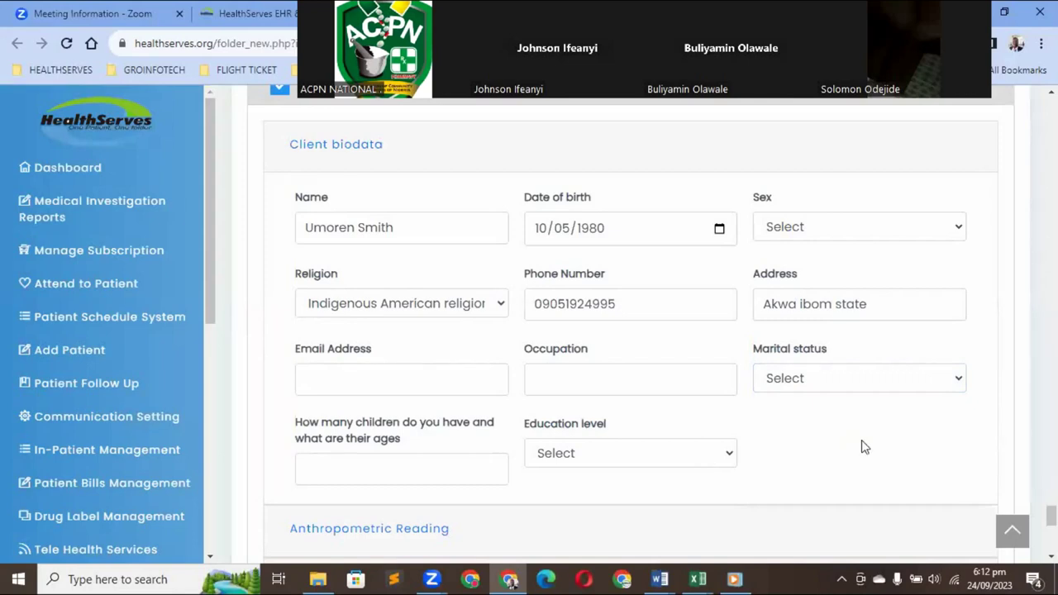
Choose Professional as the education level using the keyboard
key(space)
key(p)
key(p)
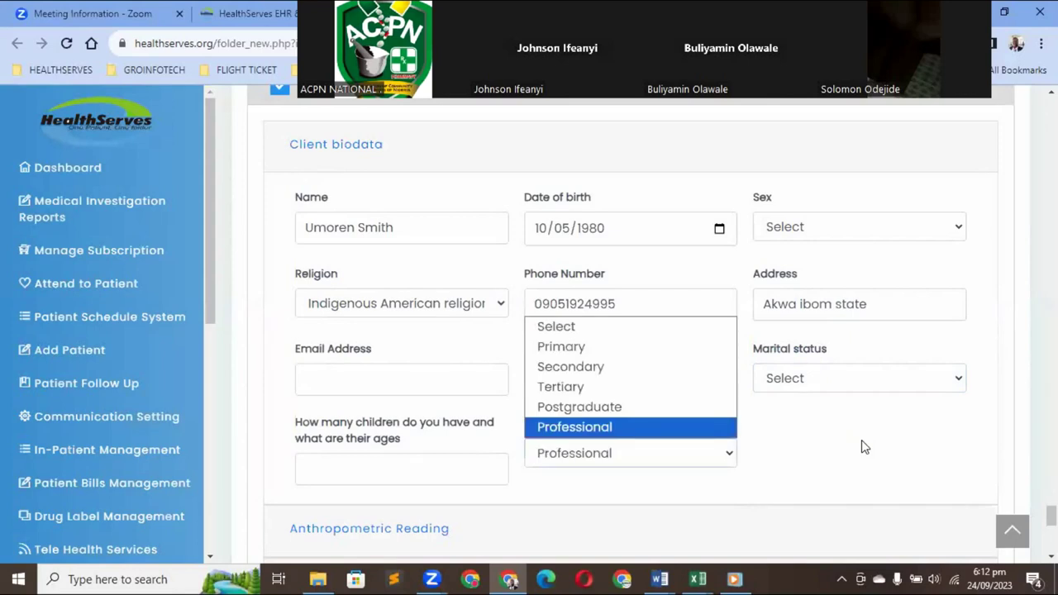
key(Return)
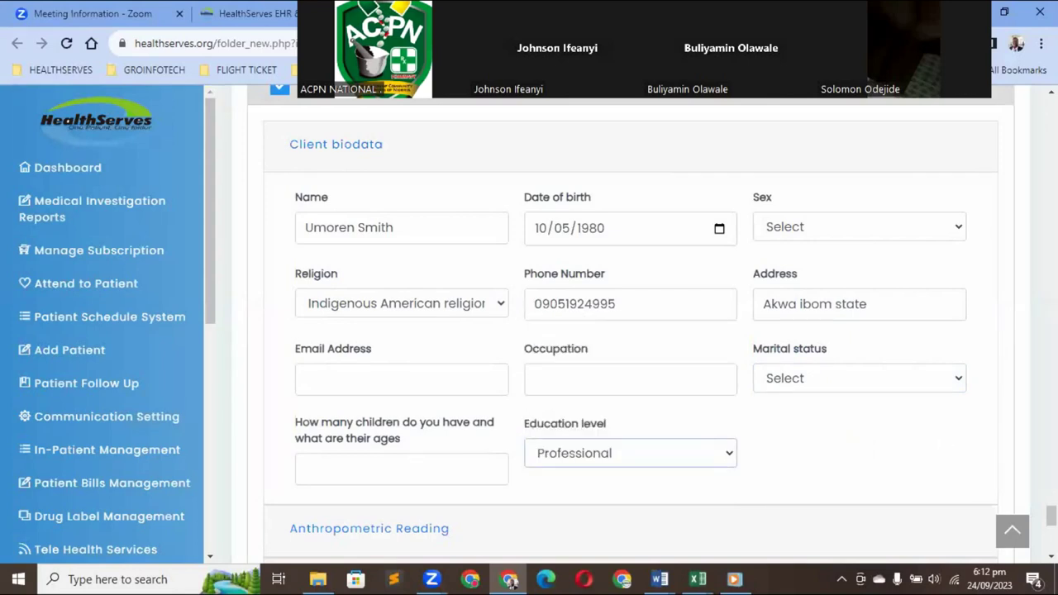
key(Page_Down)
key(Up)
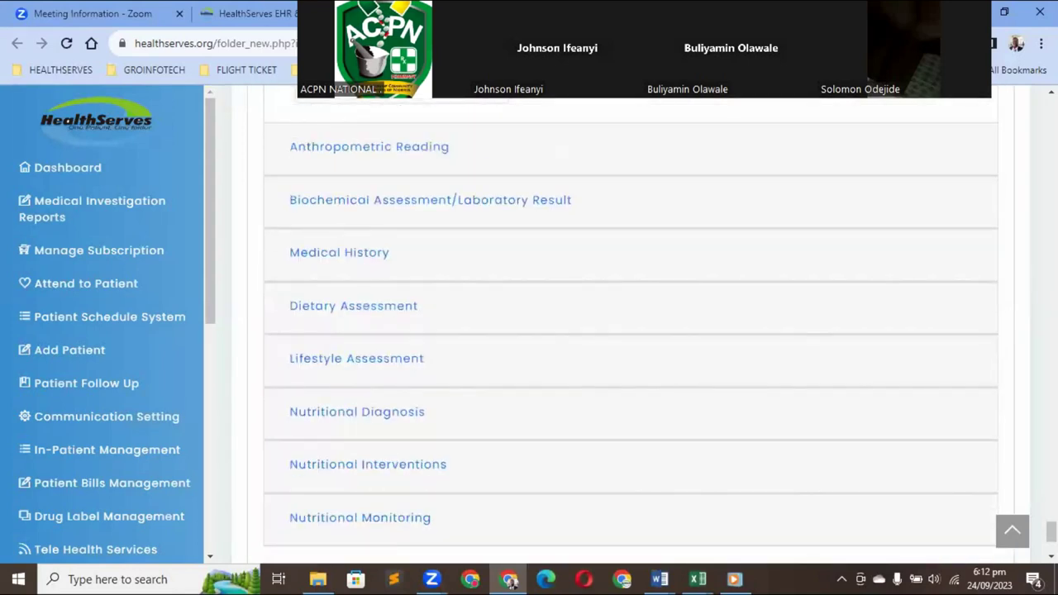
Expand Anthropometric Reading and Biochemical Assessment/Laboratory Result to show measurement, glucose and blood pressure fields
scroll(519, 421, up, 3)
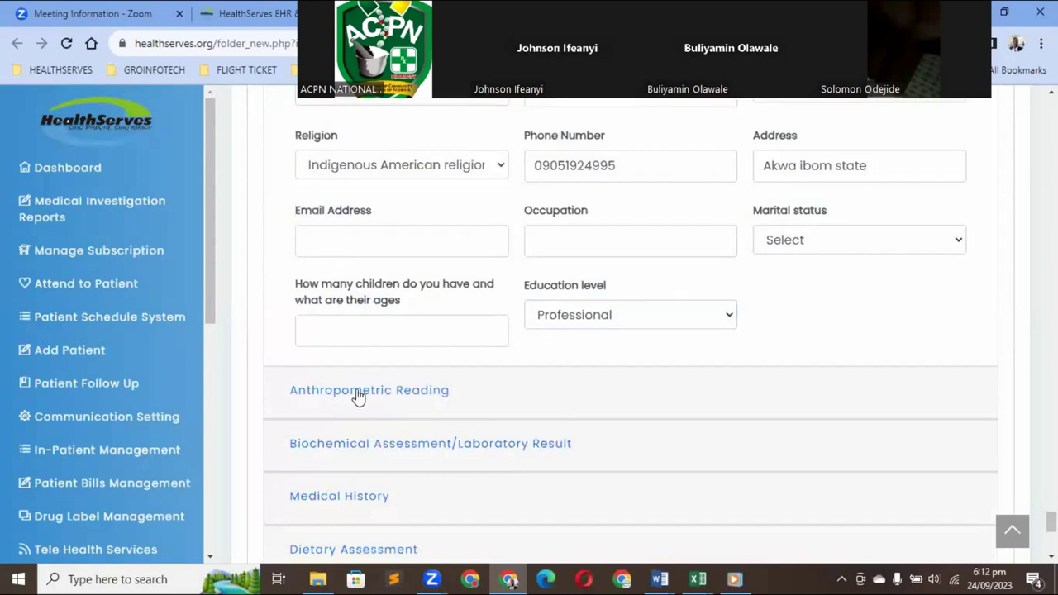
click(482, 389)
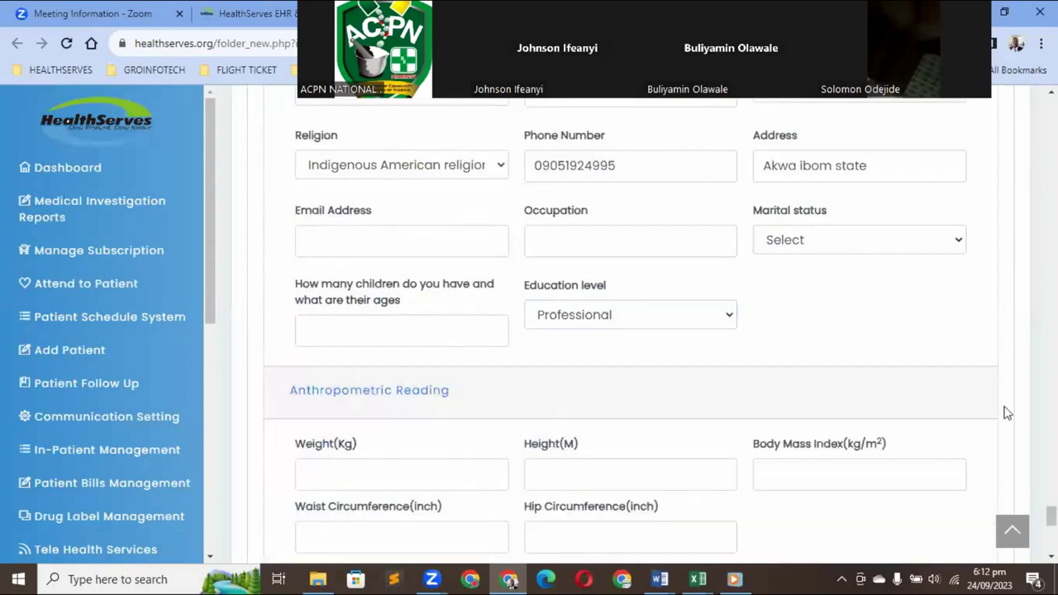
key(Down)
key(Down)
key(Down)
key(Down)
key(Down)
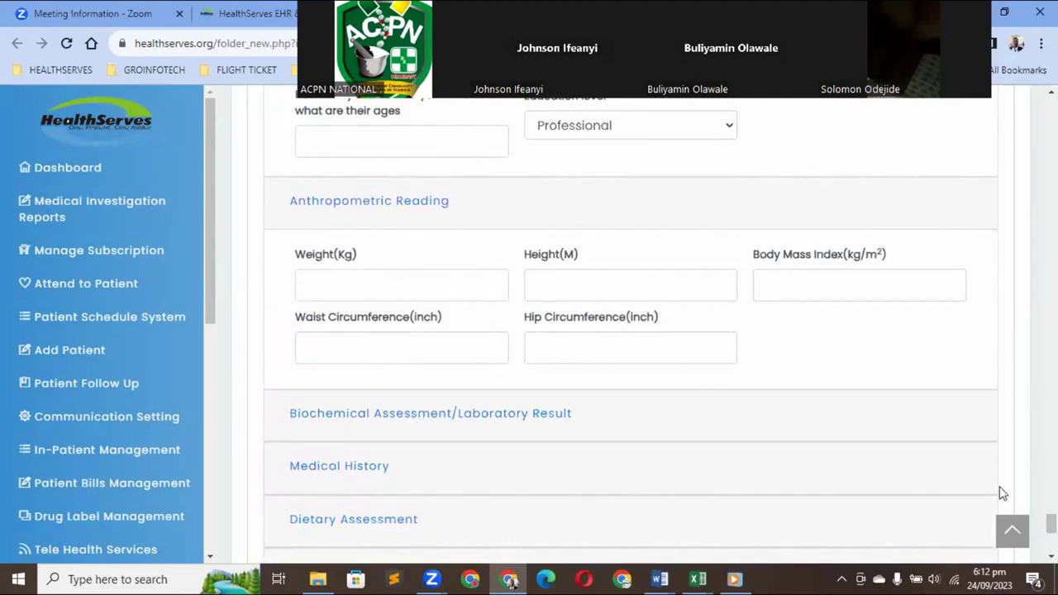
scroll(879, 449, down, 1)
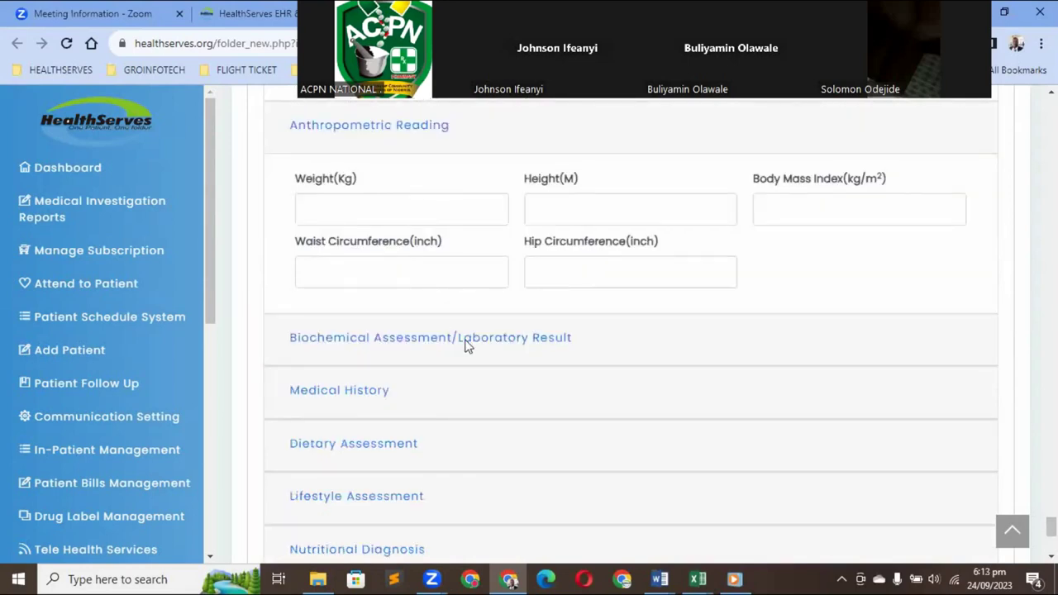
key(Tab)
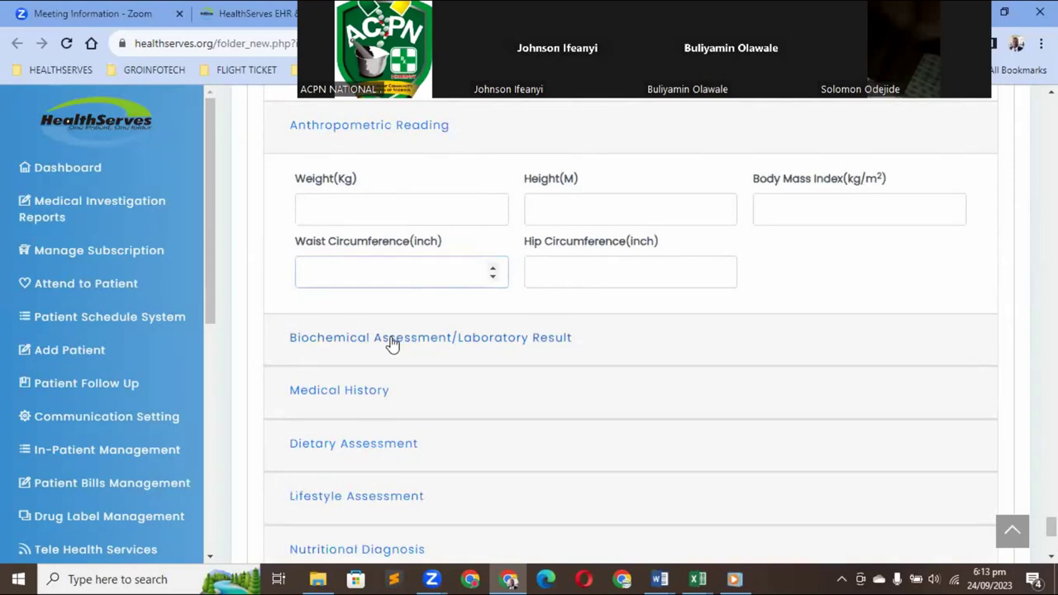
click(508, 341)
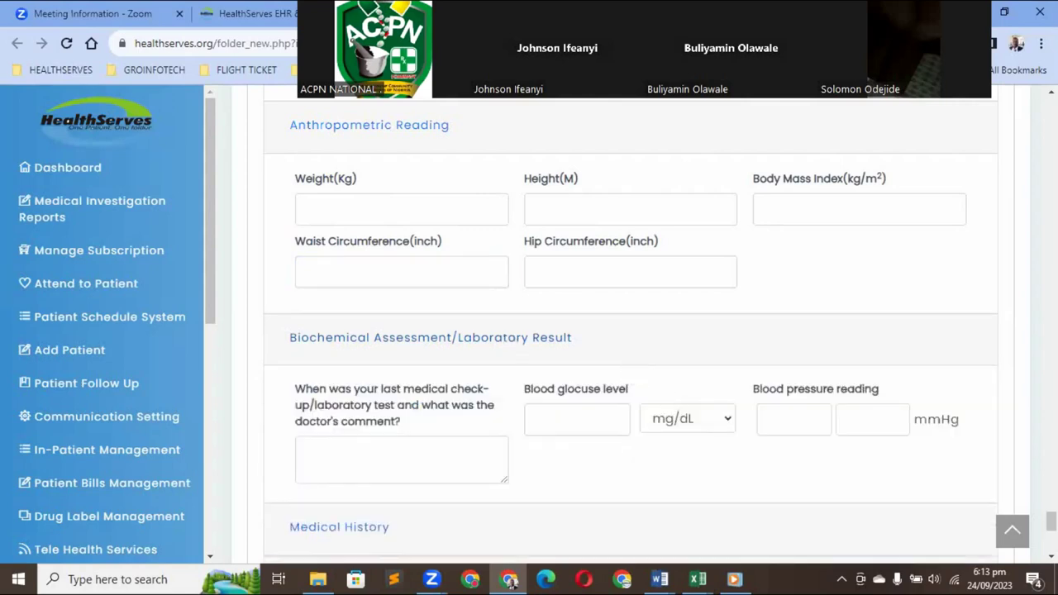
scroll(631, 331, down, 1)
scroll(631, 331, down, 1)
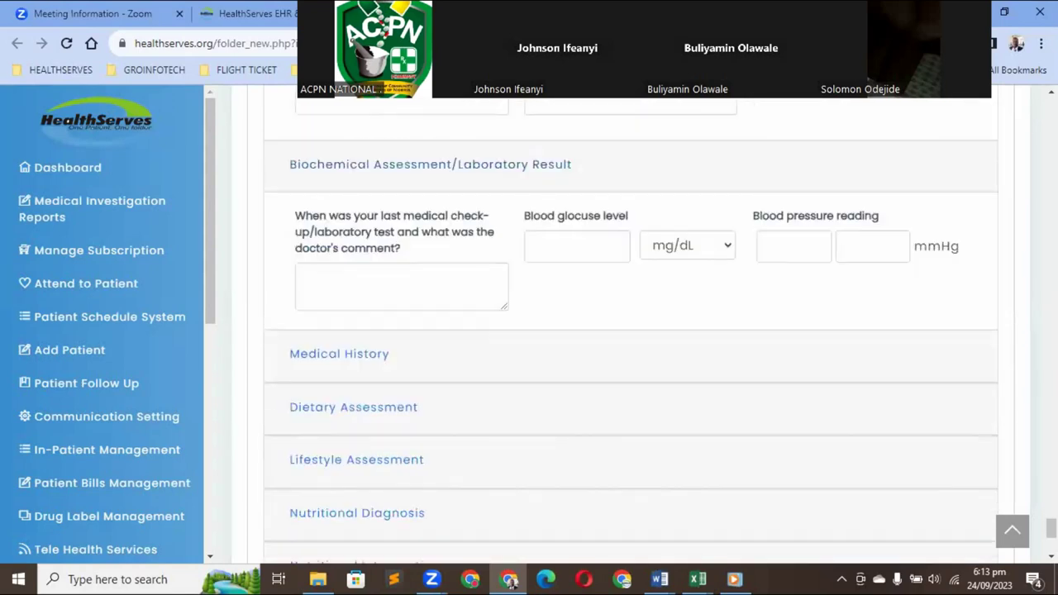
scroll(608, 408, up, 1)
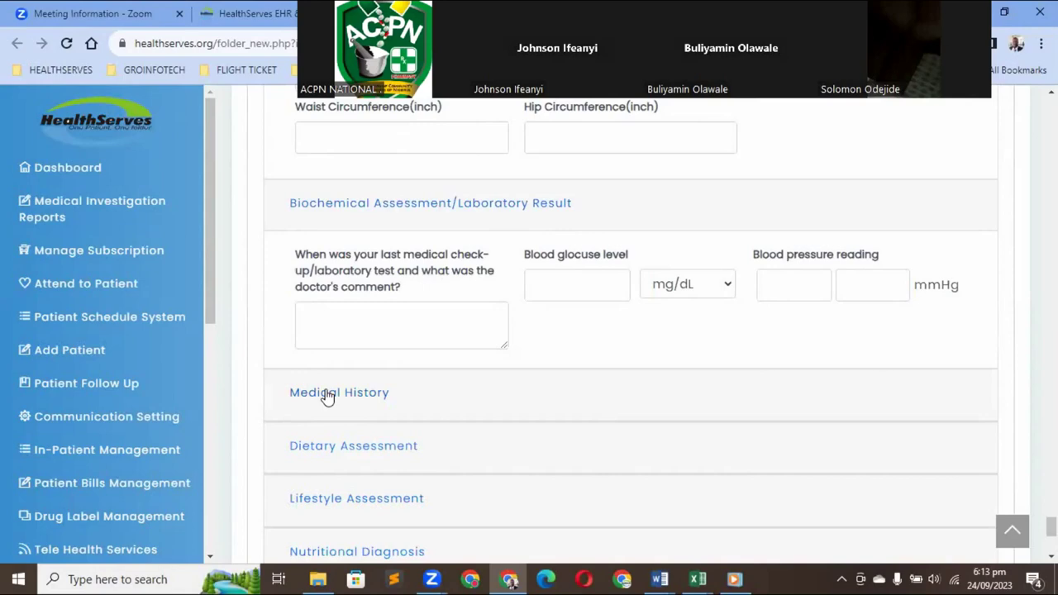
Expand Medical History, then Lifestyle Assessment to reveal diet, exercise, alcohol and smoking questions
click(327, 397)
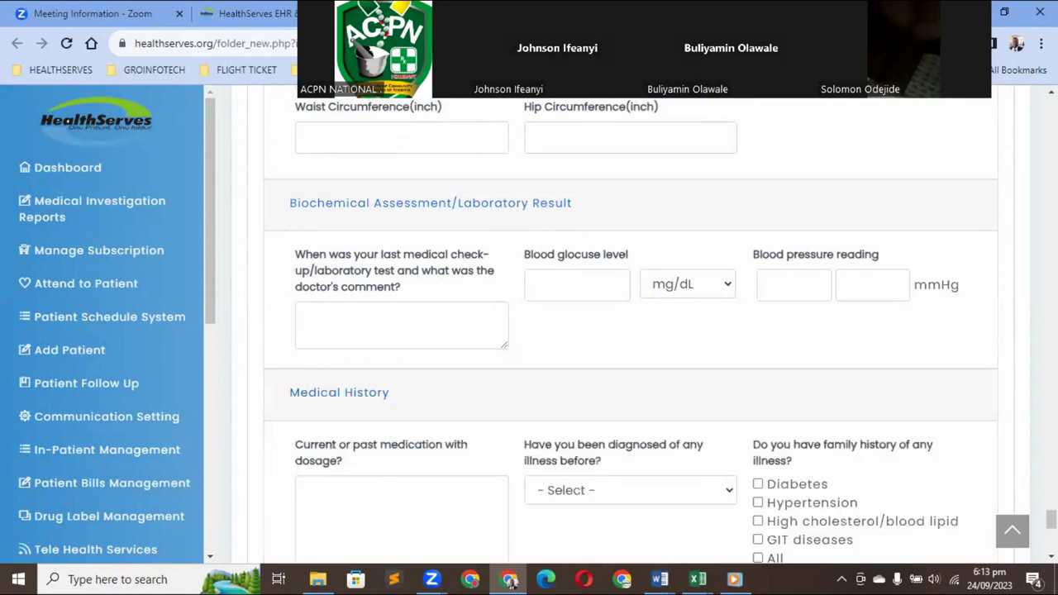
scroll(630, 330, down, 3)
scroll(631, 331, down, 3)
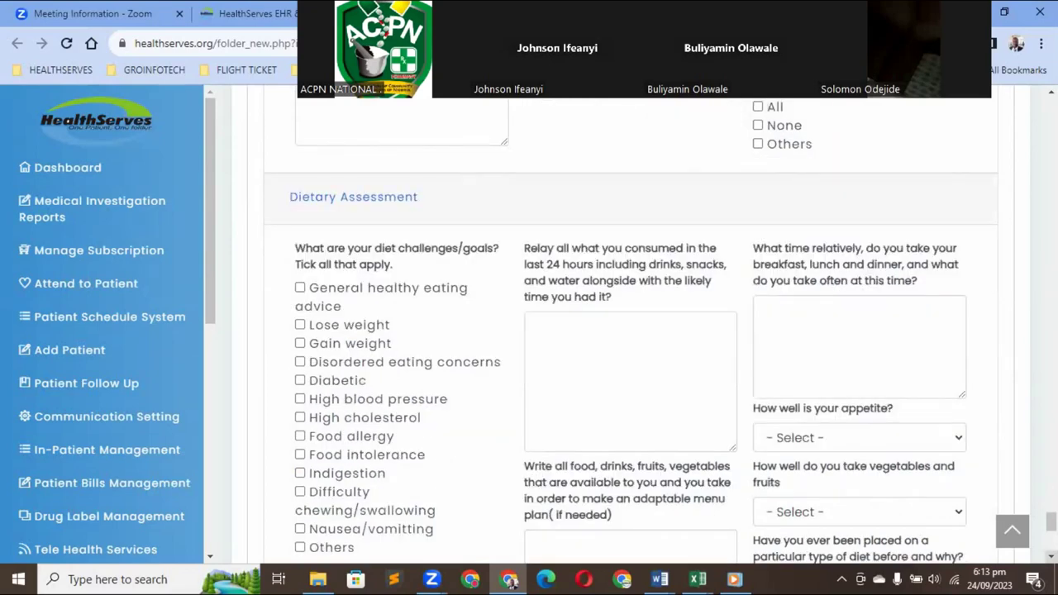
scroll(385, 402, down, 3)
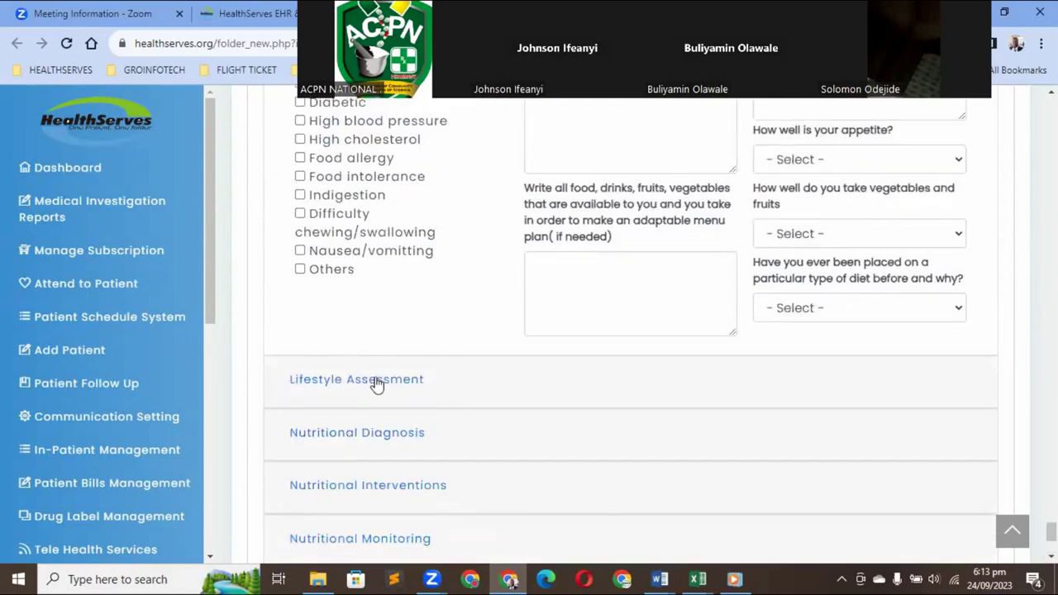
click(308, 389)
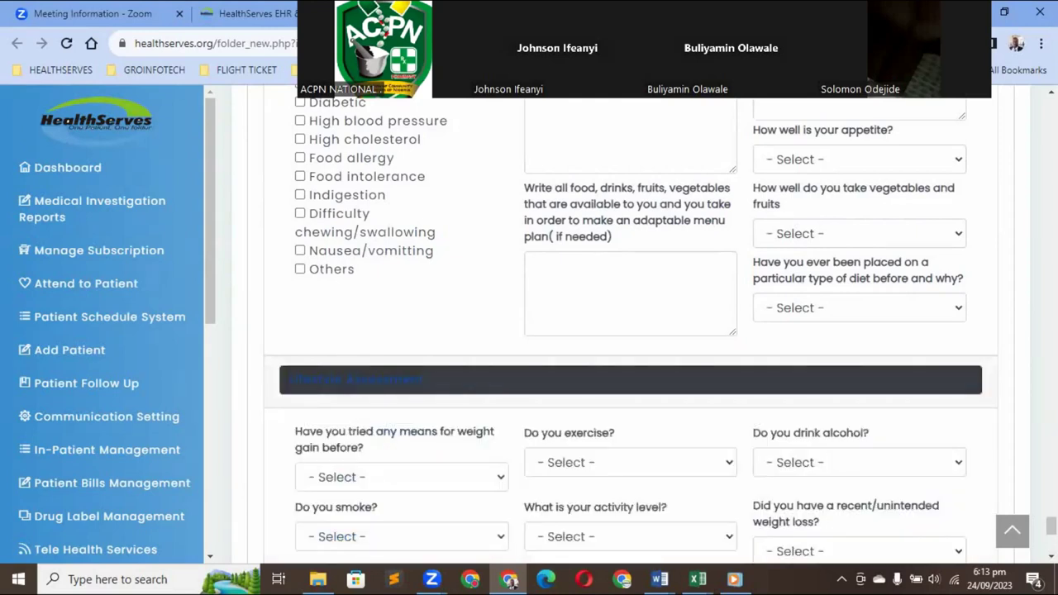
scroll(631, 330, down, 3)
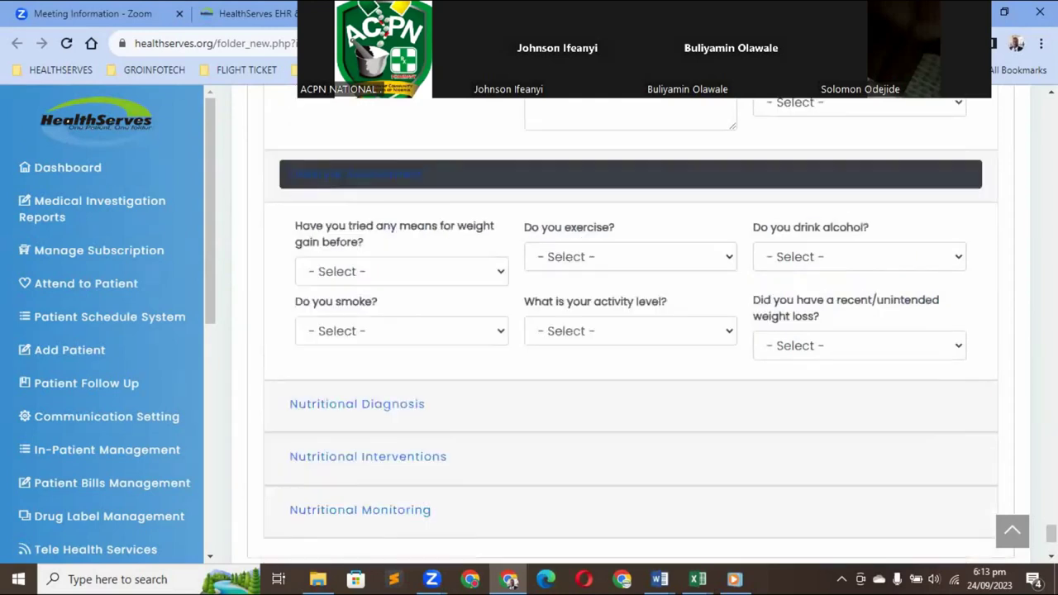
Collapse Lifestyle Assessment, expand Nutritional Diagnosis and bring up the Diagnosis dialog via Add Diagnosis
click(321, 410)
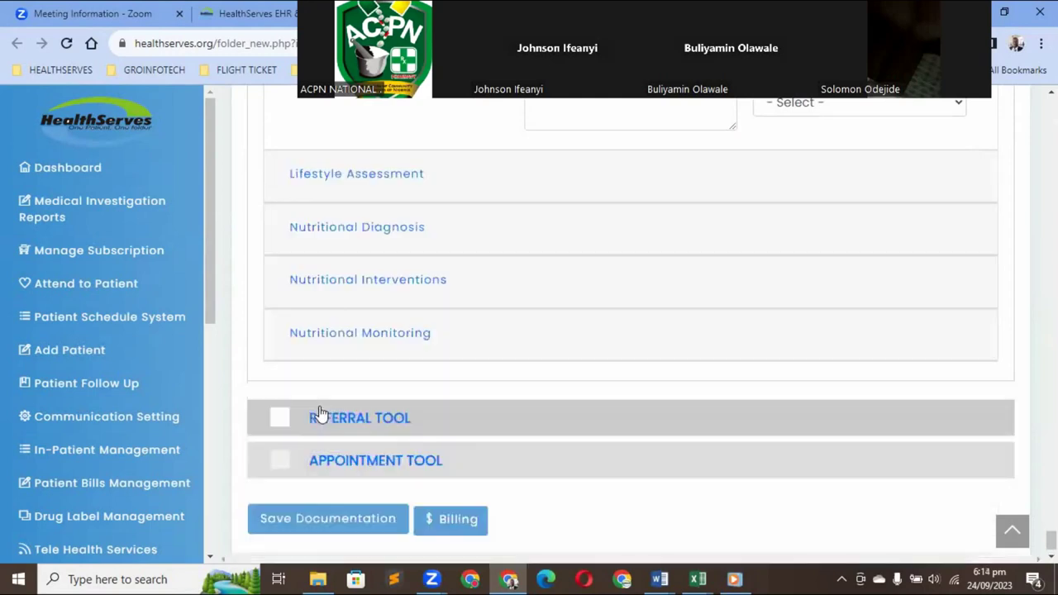
click(382, 234)
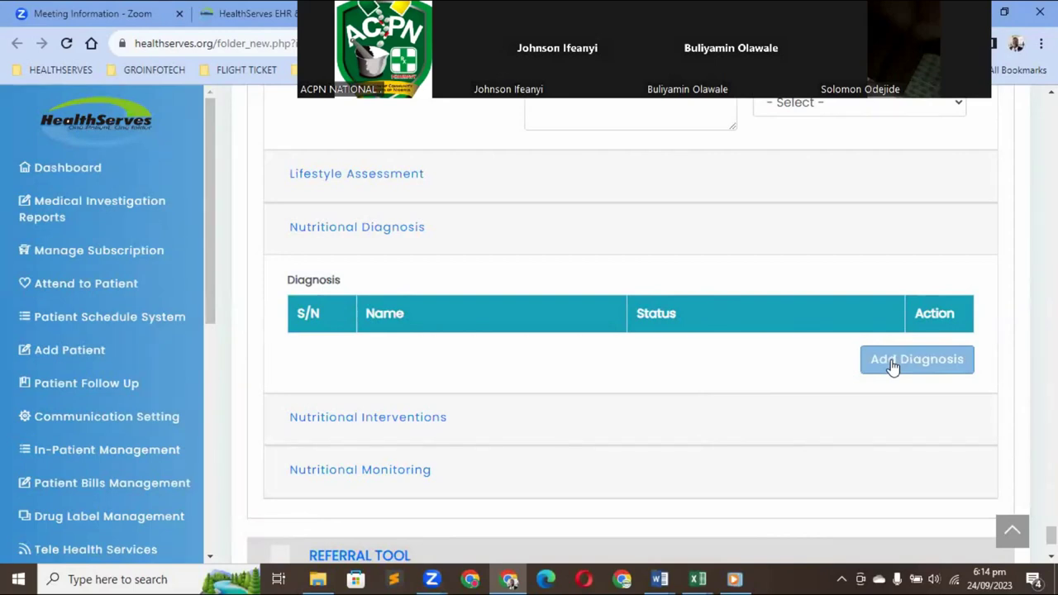
click(891, 360)
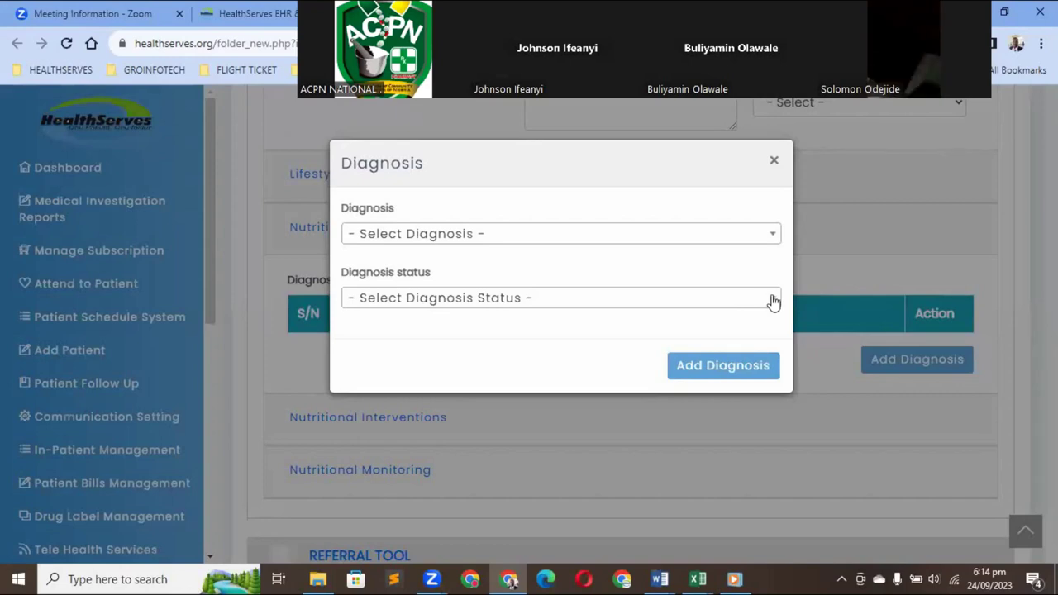
Check the diagnosis status options, then close the diagnosis form without adding any diagnosis
click(773, 302)
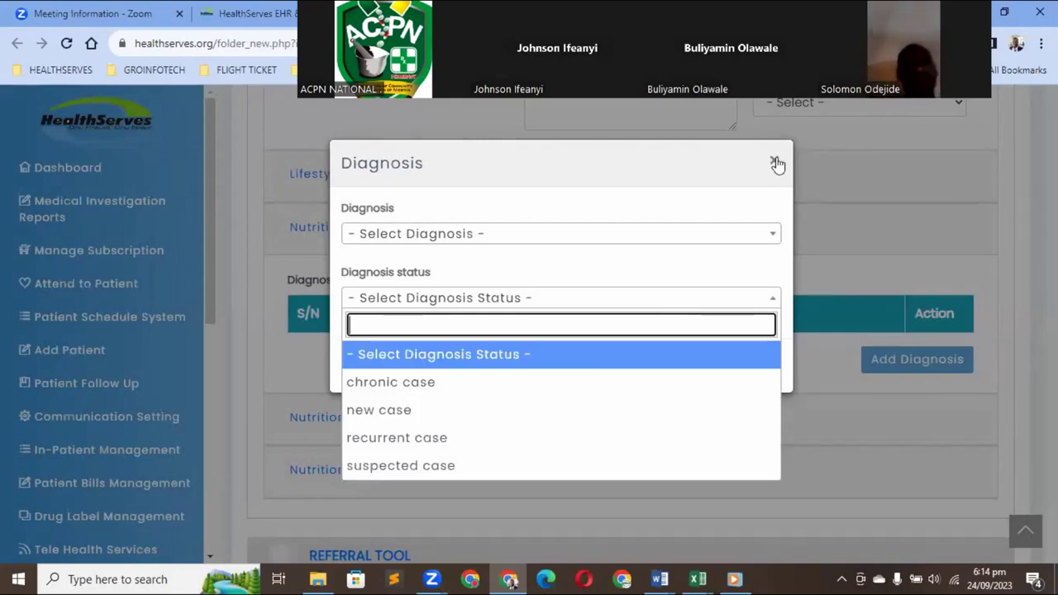
click(808, 216)
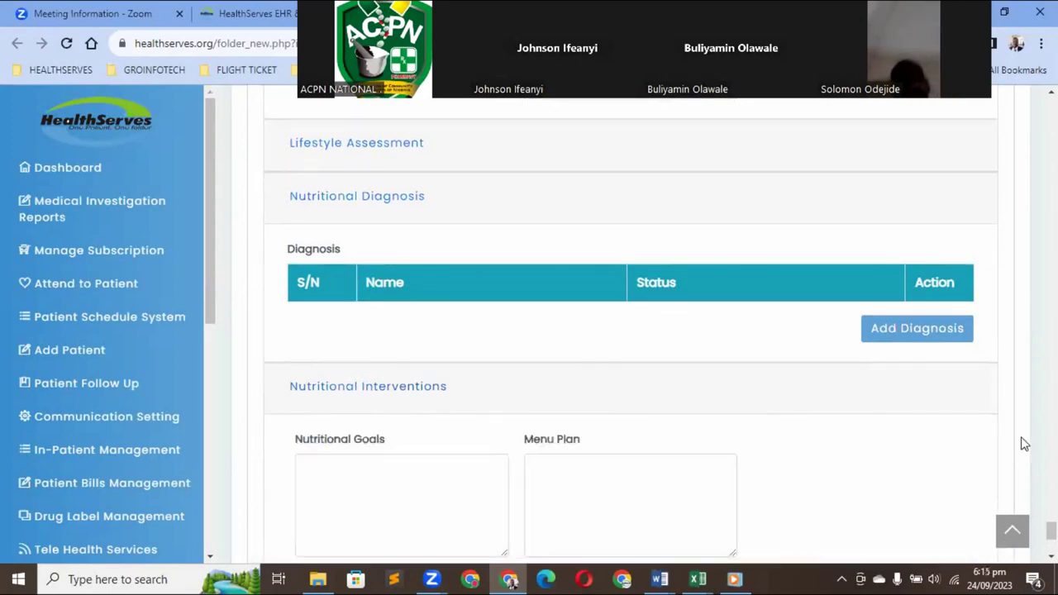
Expand Nutritional Monitoring to reveal the empty Nutritional Evaluation and Follow up boxes
scroll(463, 402, down, 1)
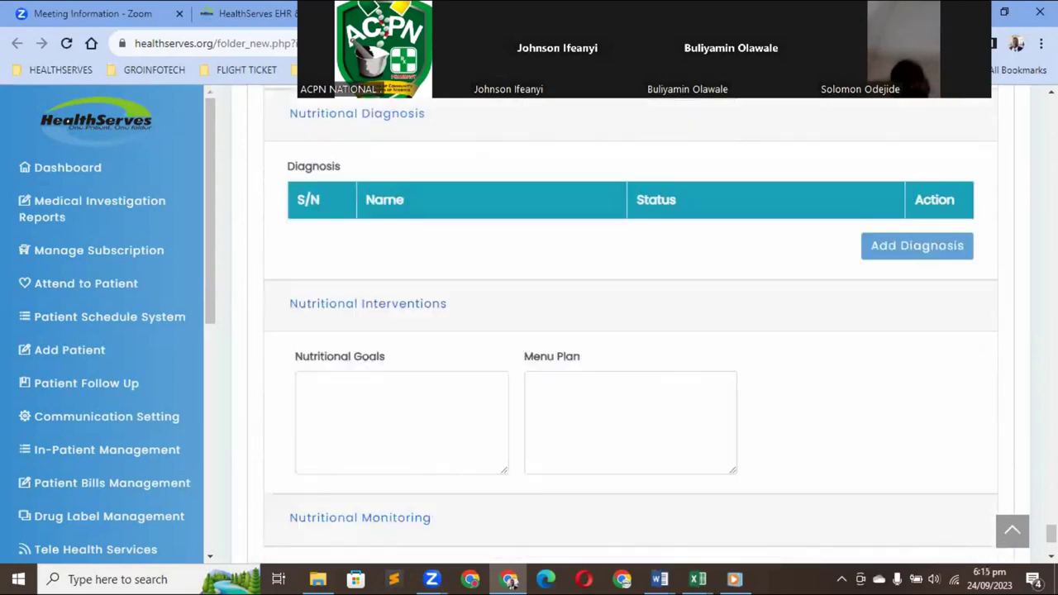
scroll(463, 402, down, 1)
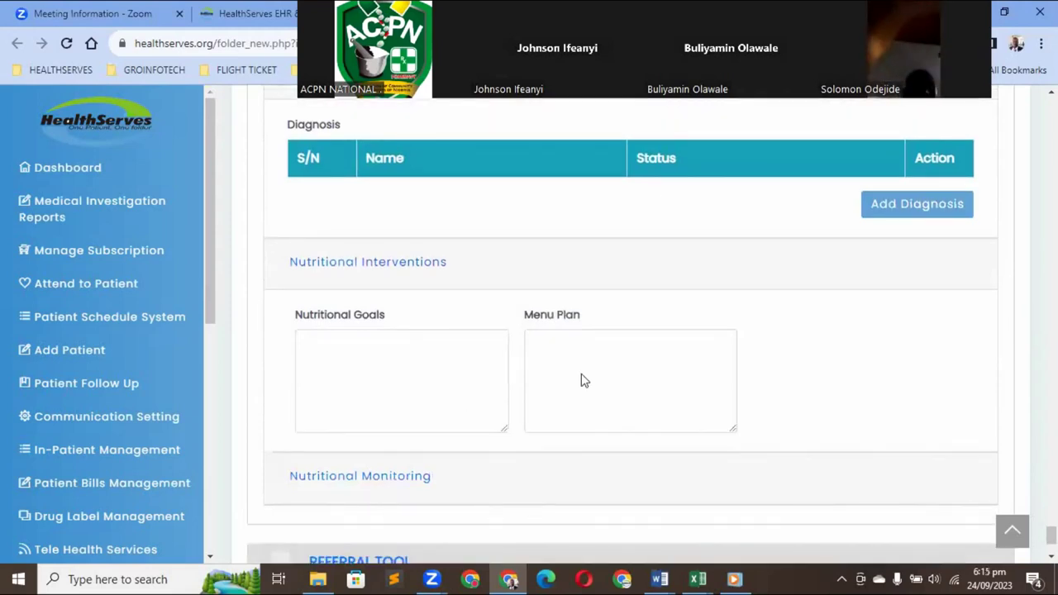
scroll(571, 355, down, 1)
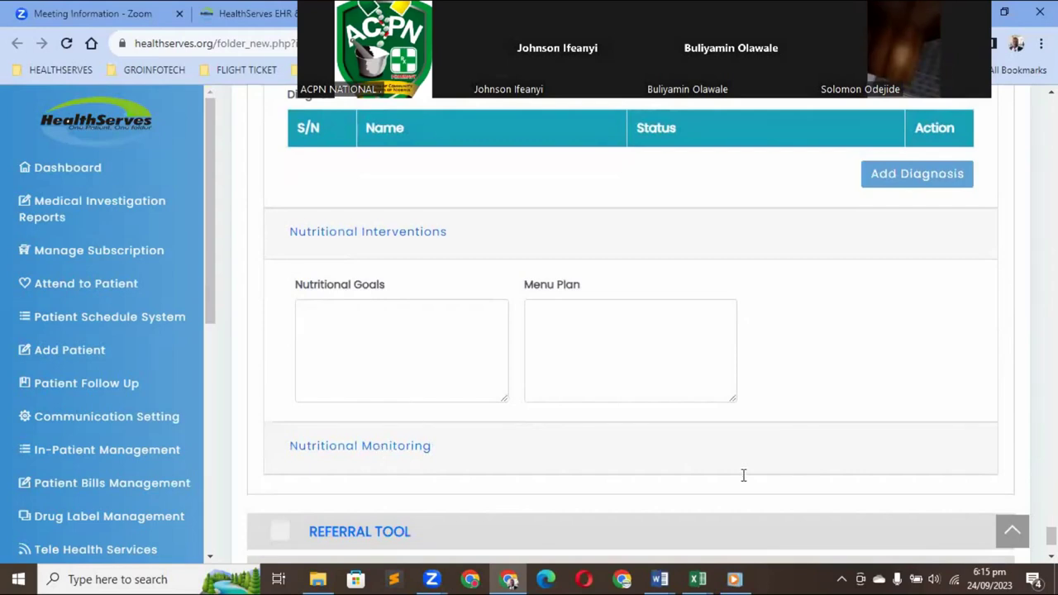
scroll(475, 366, down, 2)
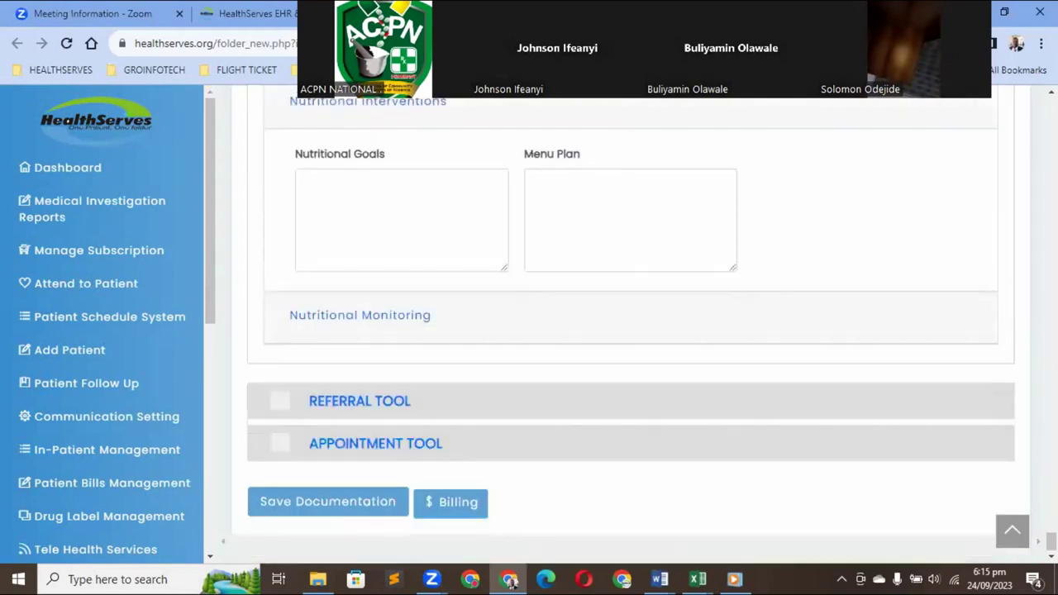
click(378, 323)
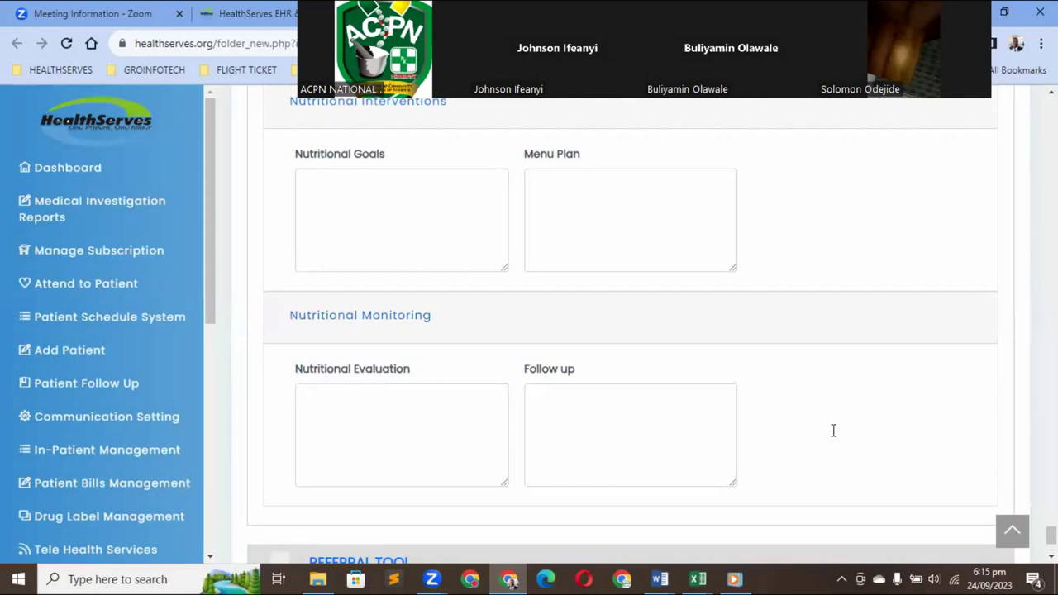
scroll(628, 330, down, 1)
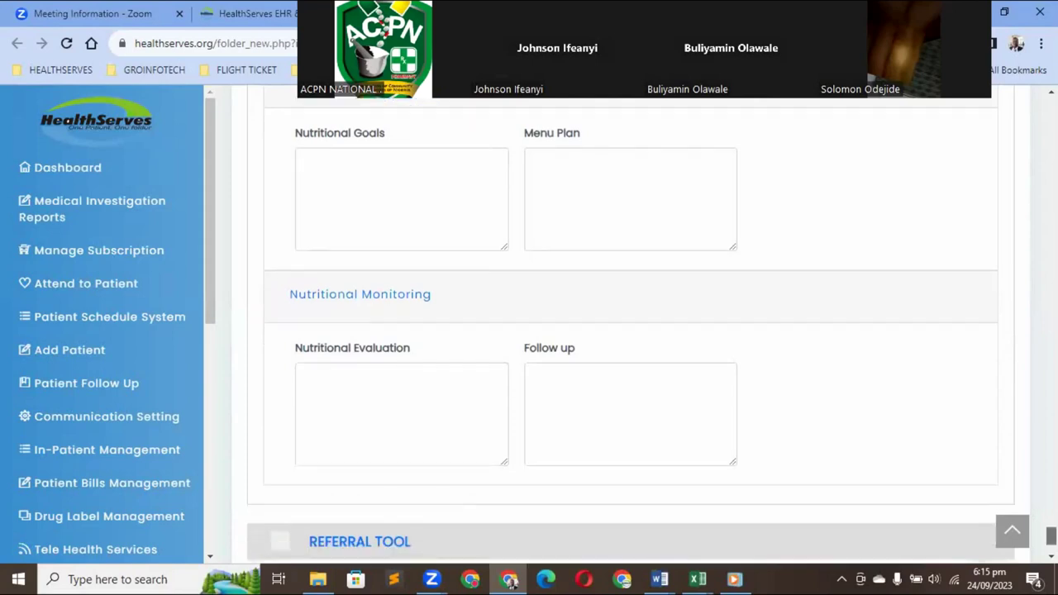
scroll(548, 480, down, 2)
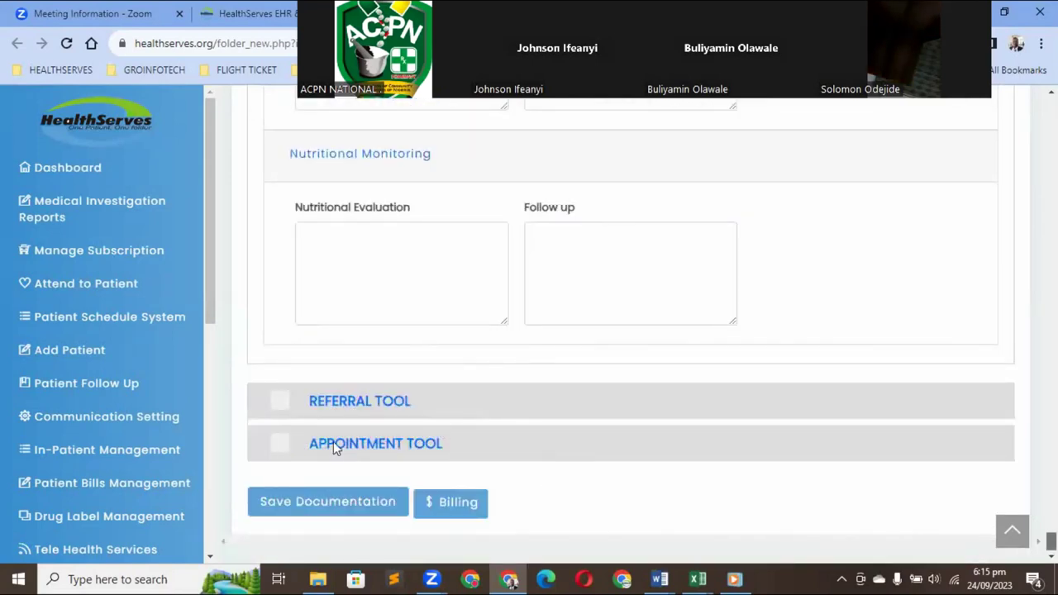
click(289, 449)
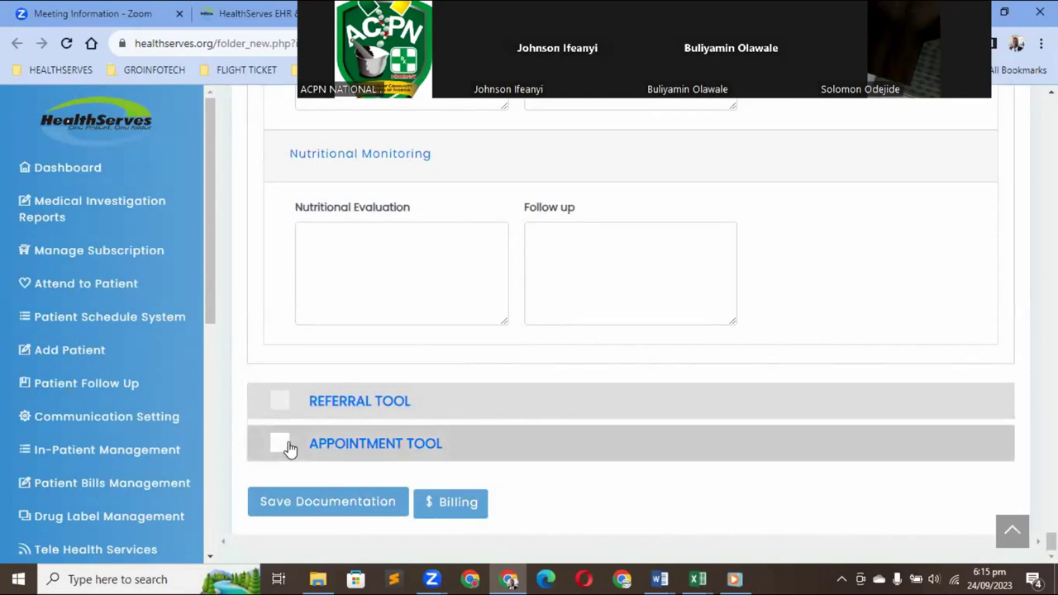
Tick Appointment Tool and set the next appointment to 08/10/2023 at 06:16 pm
click(281, 445)
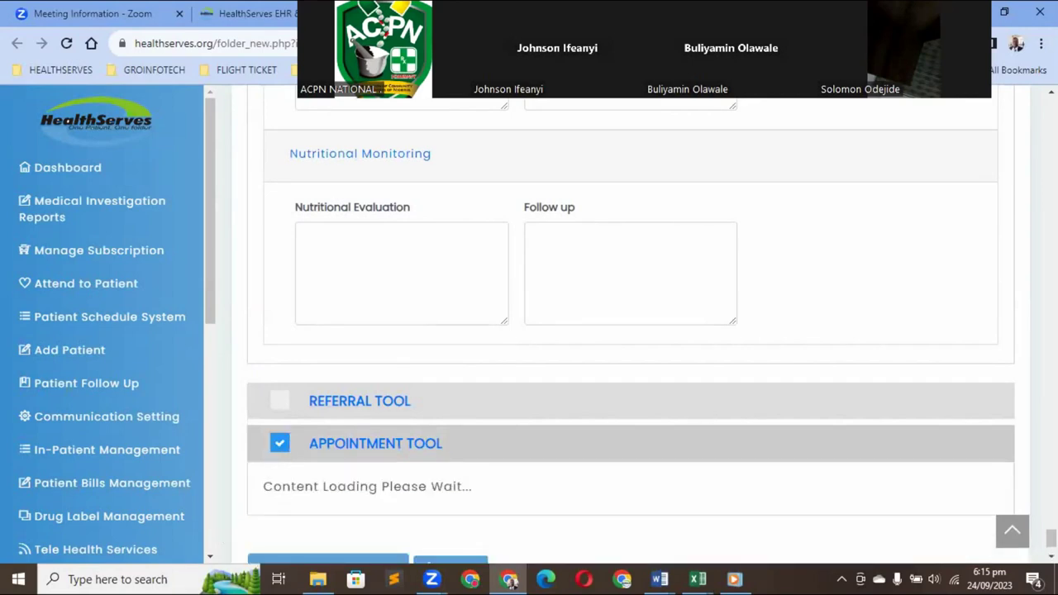
scroll(510, 581, down, 1)
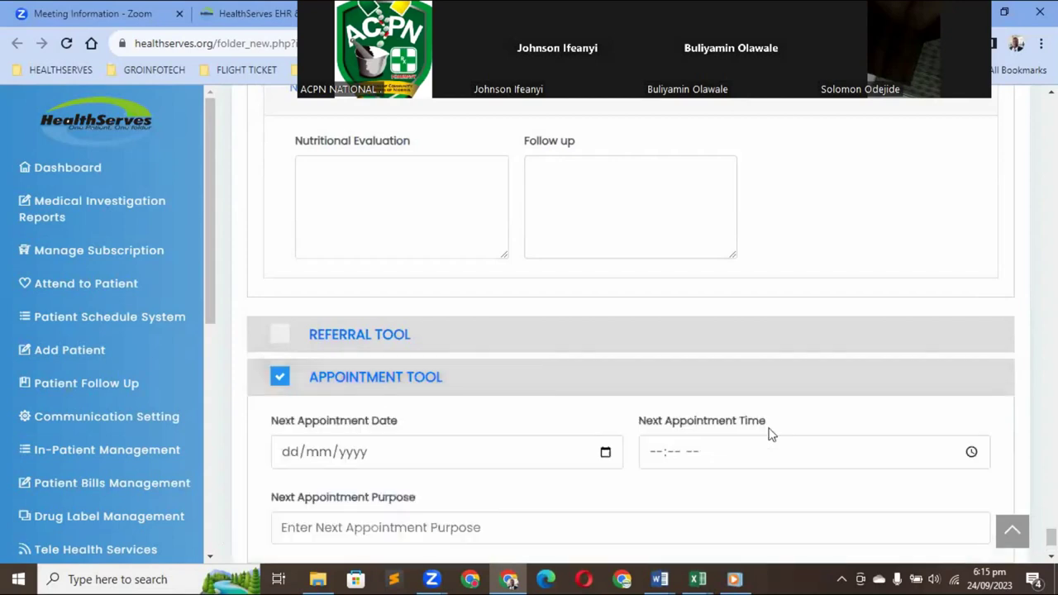
click(605, 455)
click(606, 454)
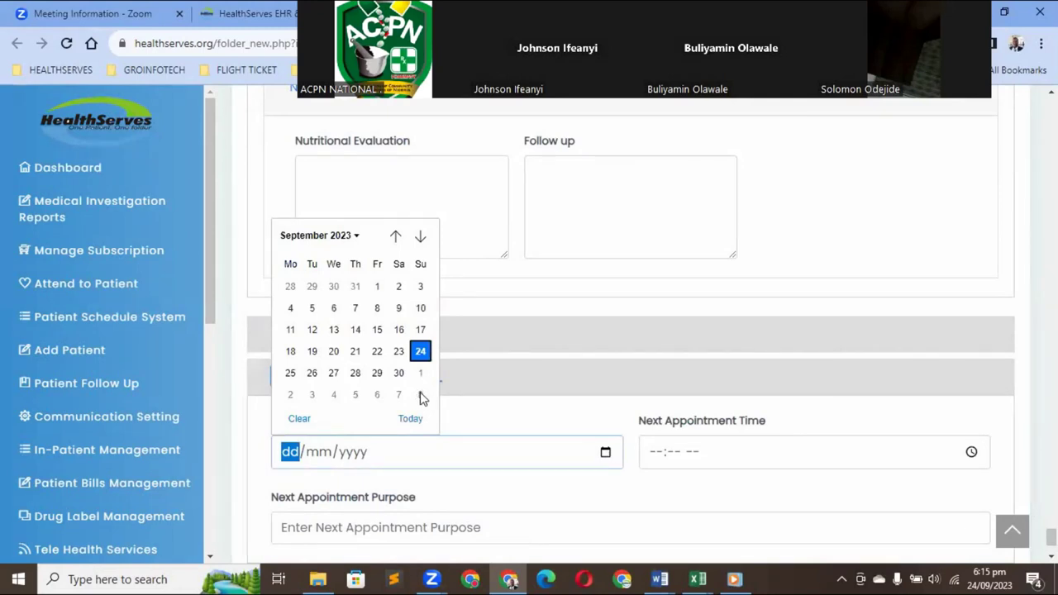
click(420, 394)
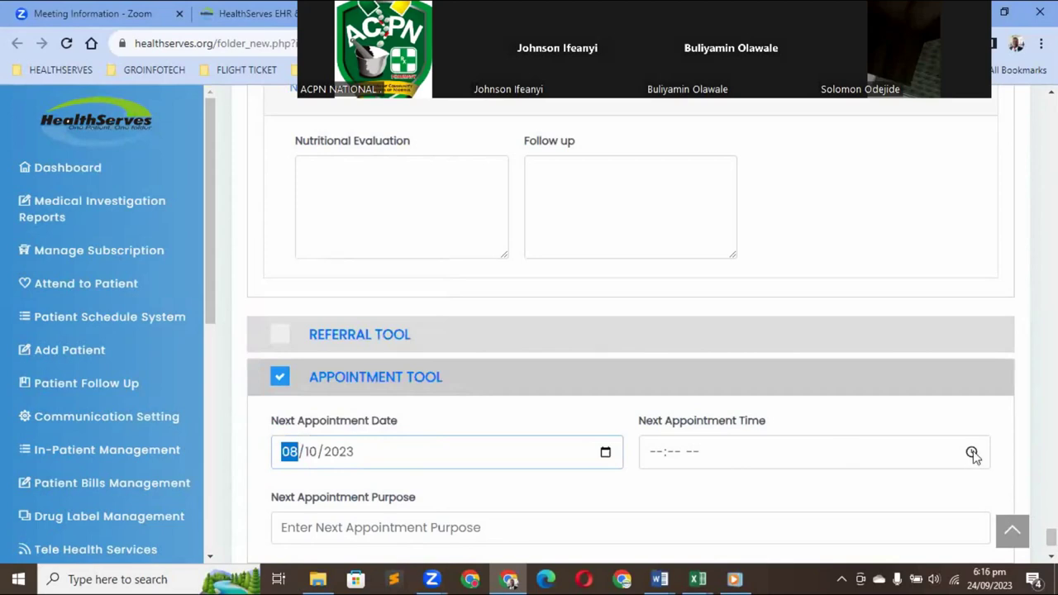
click(971, 453)
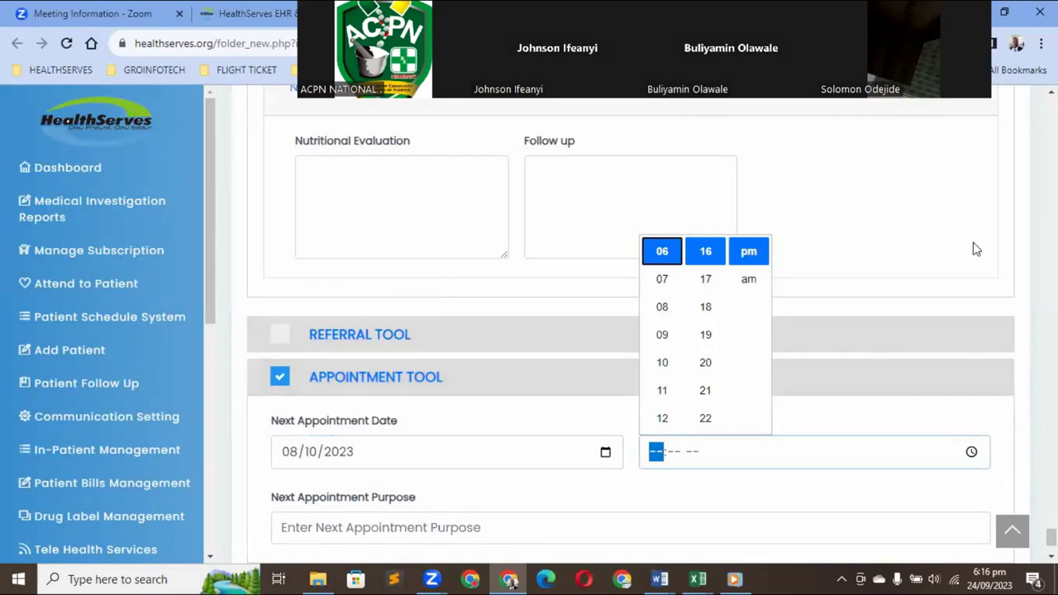
key(Left)
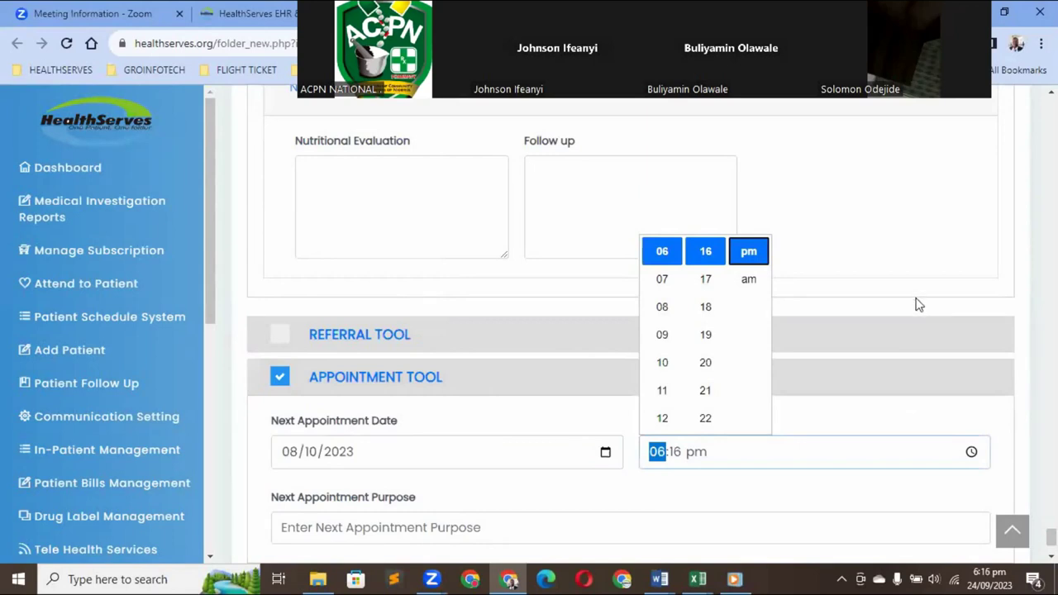
key(Return)
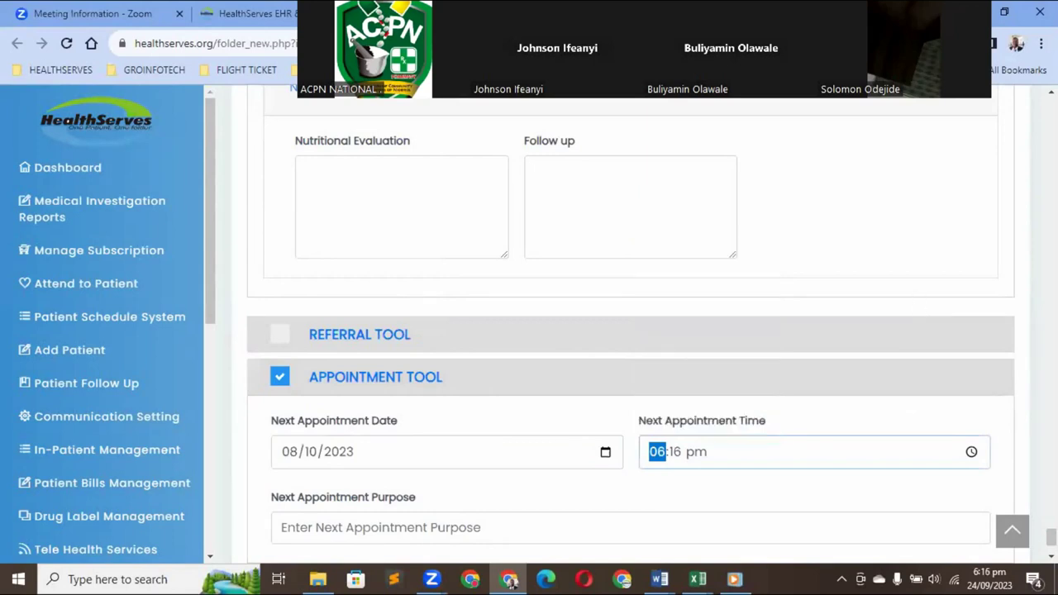
Enter 'follow up' as the appointment purpose and save the documentation
scroll(538, 425, down, 2)
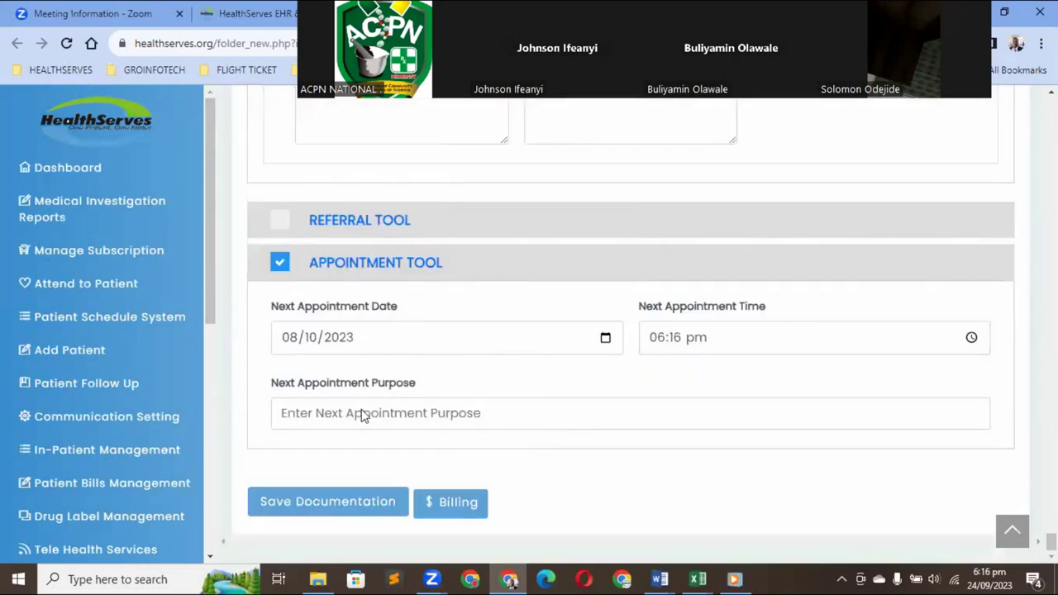
click(292, 408)
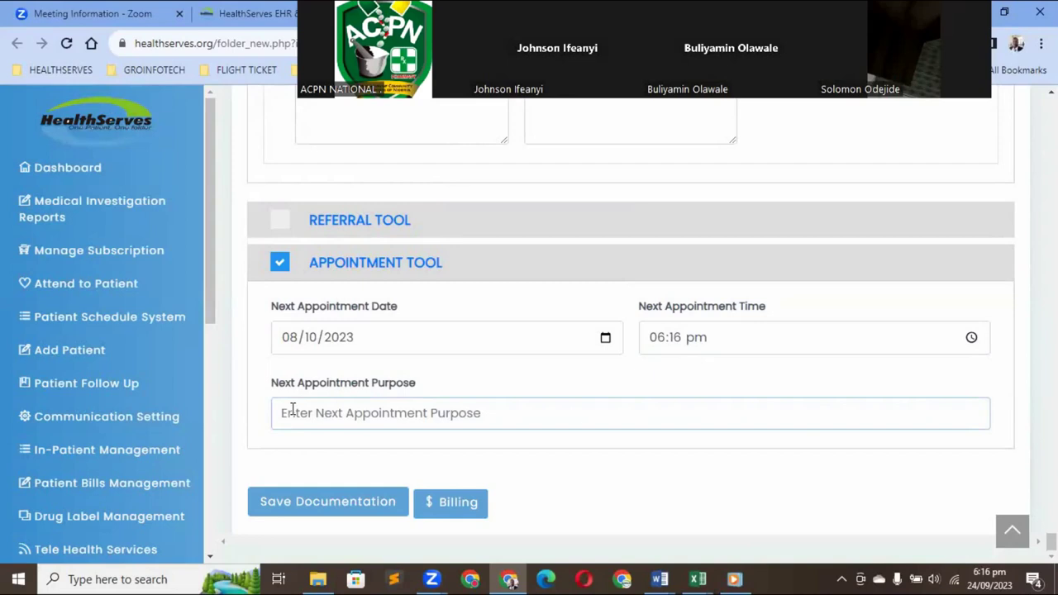
text(follow up)
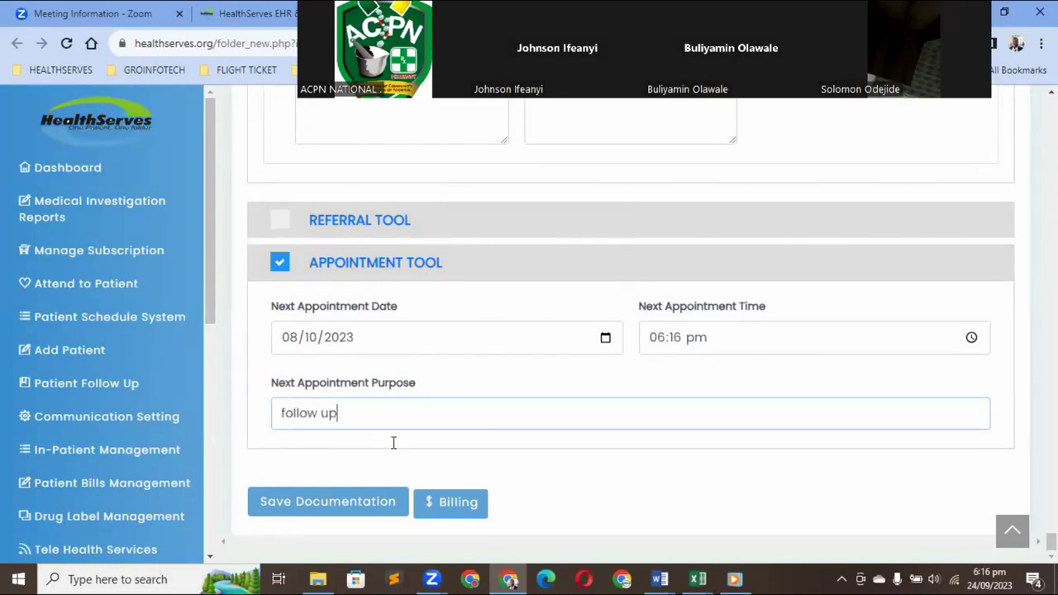
click(341, 504)
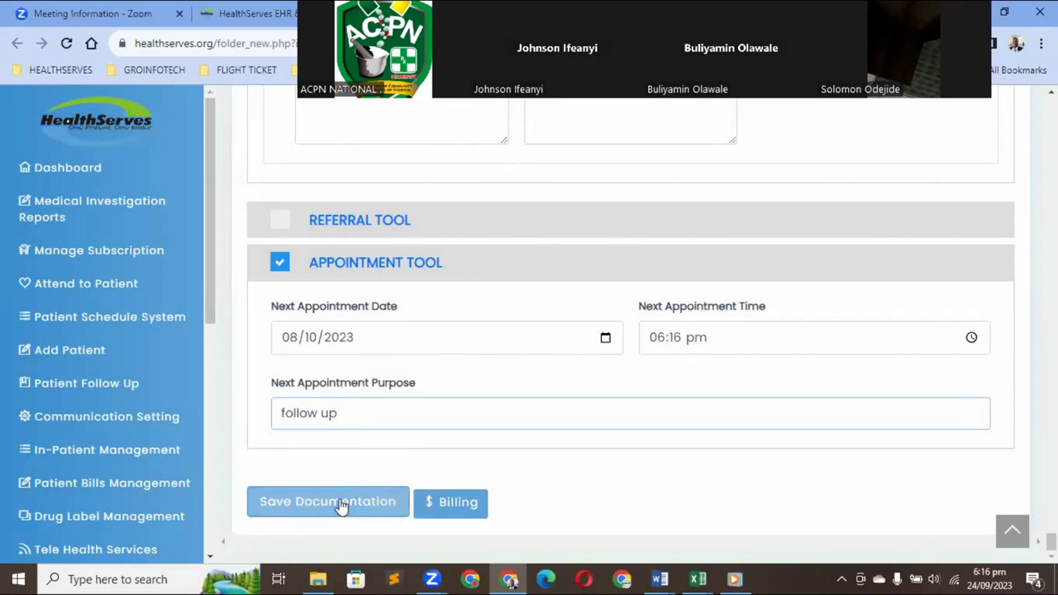
Save the documentation and acknowledge the 'Record created successfully!' confirmation
click(338, 502)
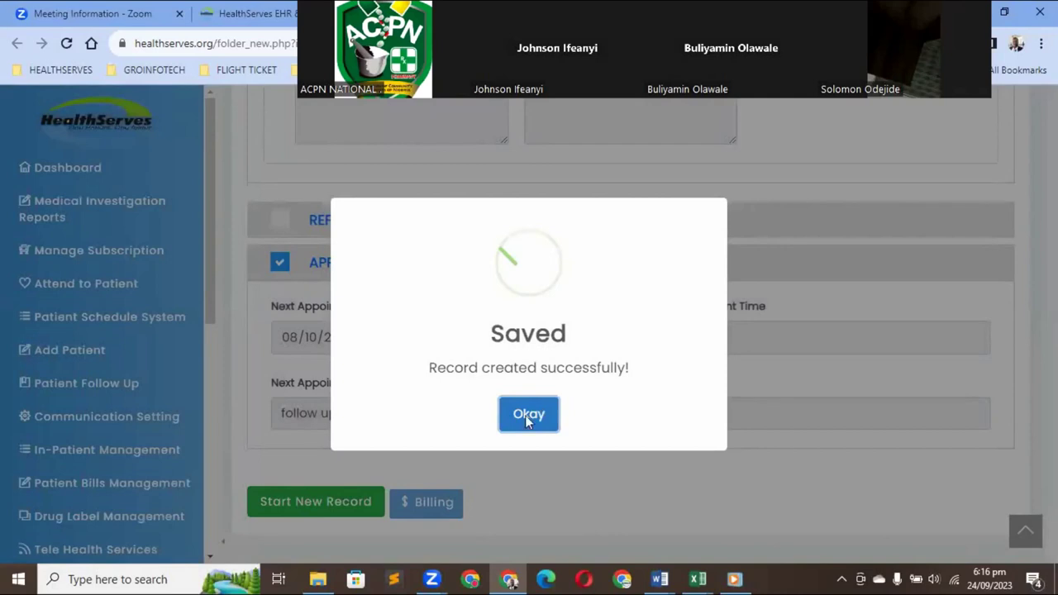
click(526, 415)
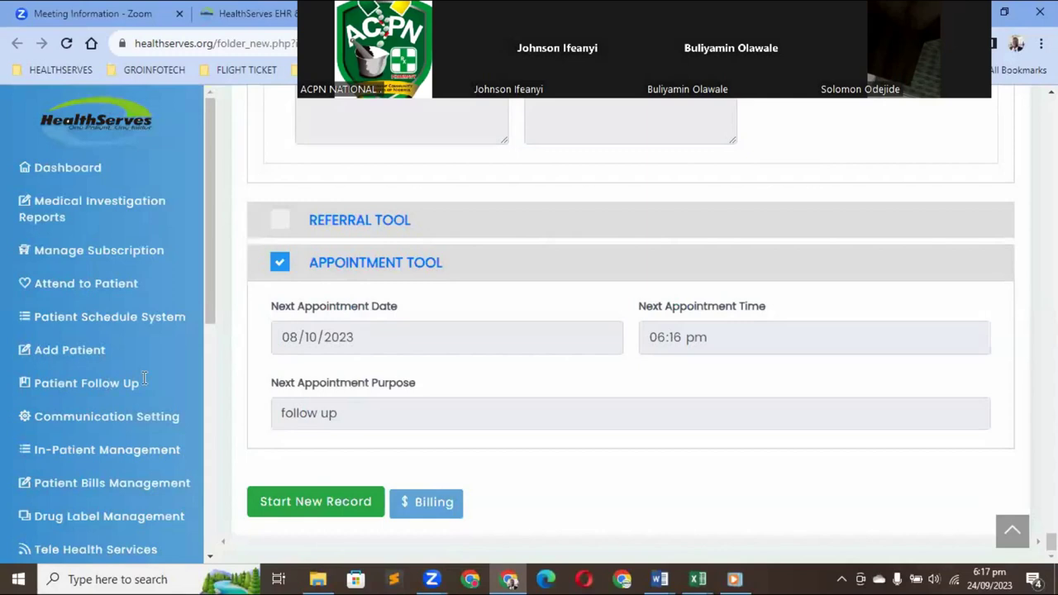
click(90, 388)
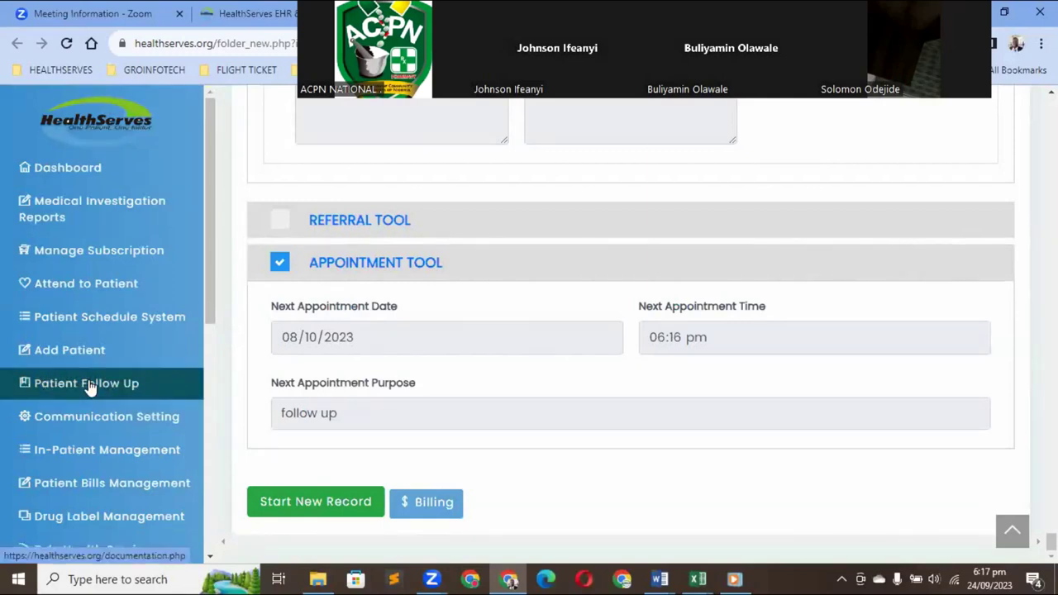
Go to Patient Follow Up and open the first patient's E-Health Care Folder
click(89, 387)
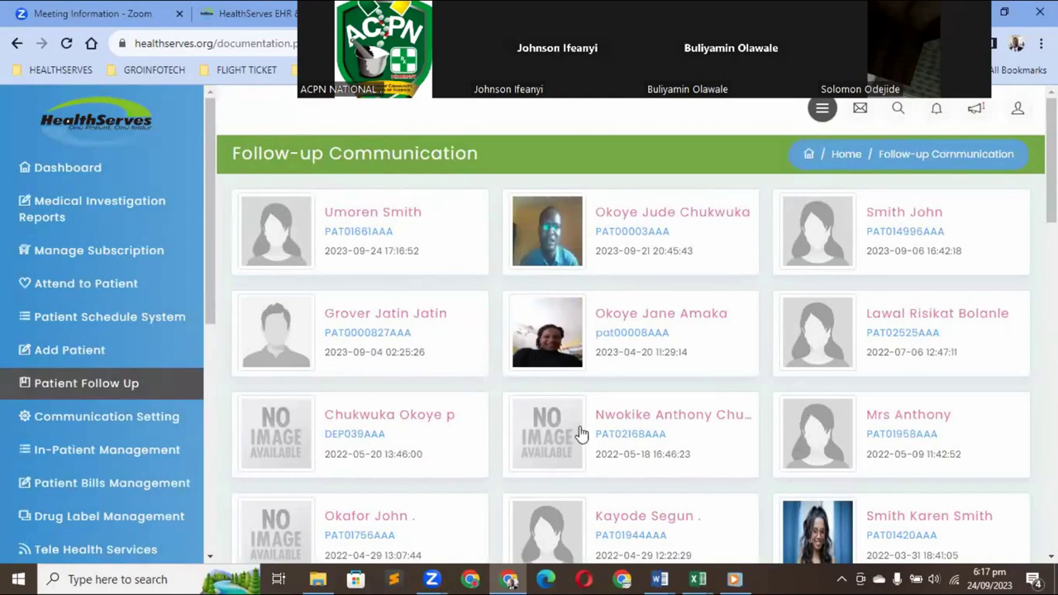
click(314, 234)
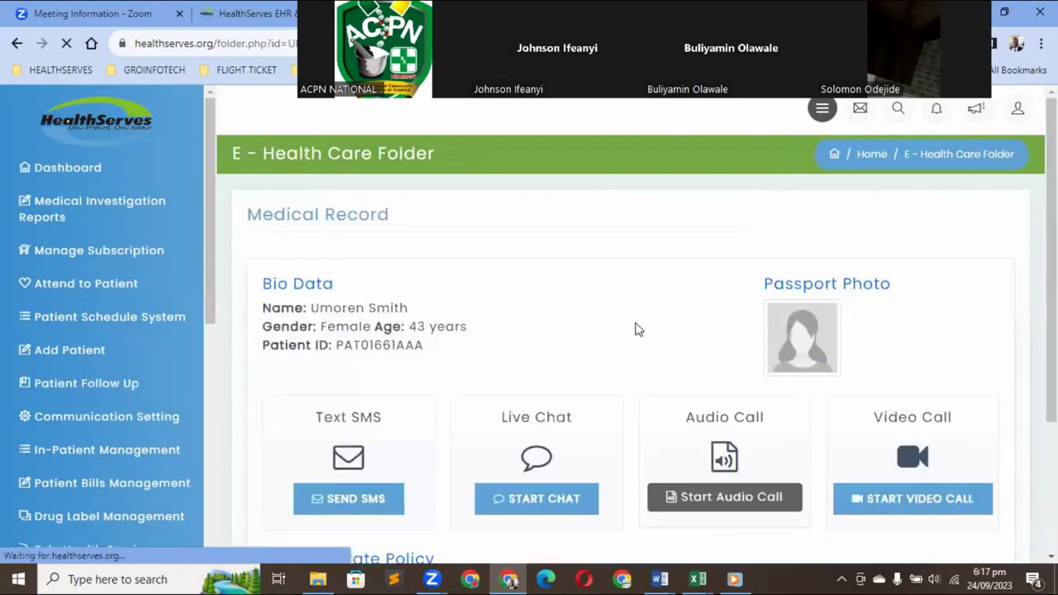
scroll(649, 326, down, 3)
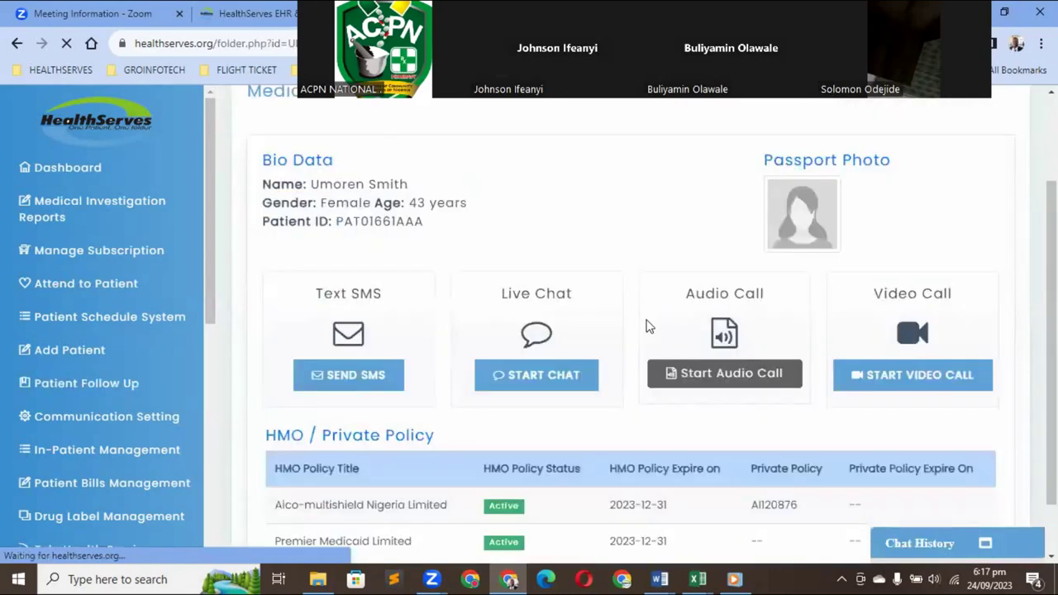
scroll(649, 326, down, 1)
scroll(649, 326, down, 1)
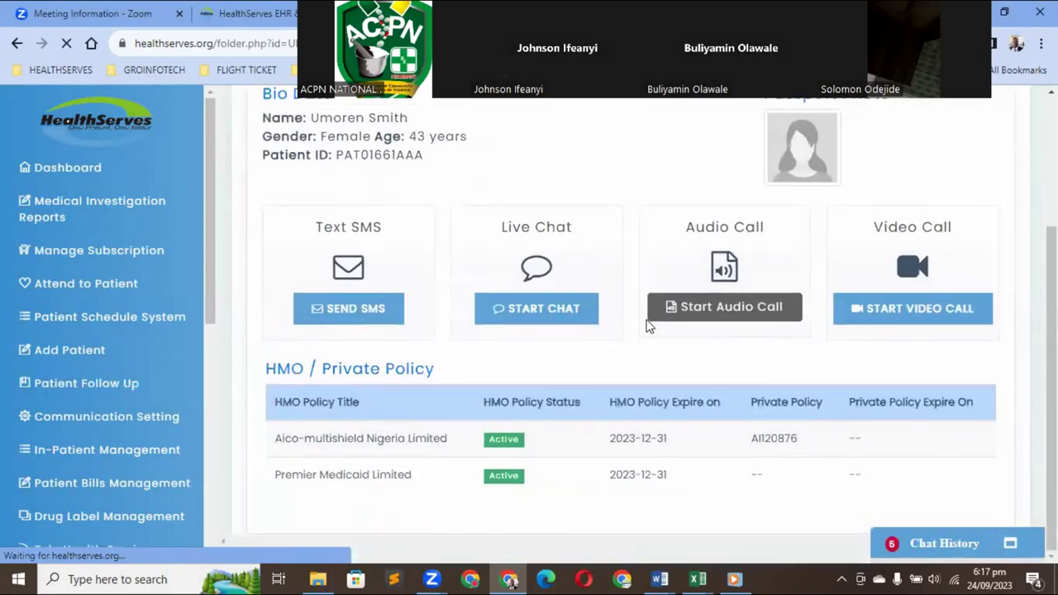
scroll(649, 327, down, 4)
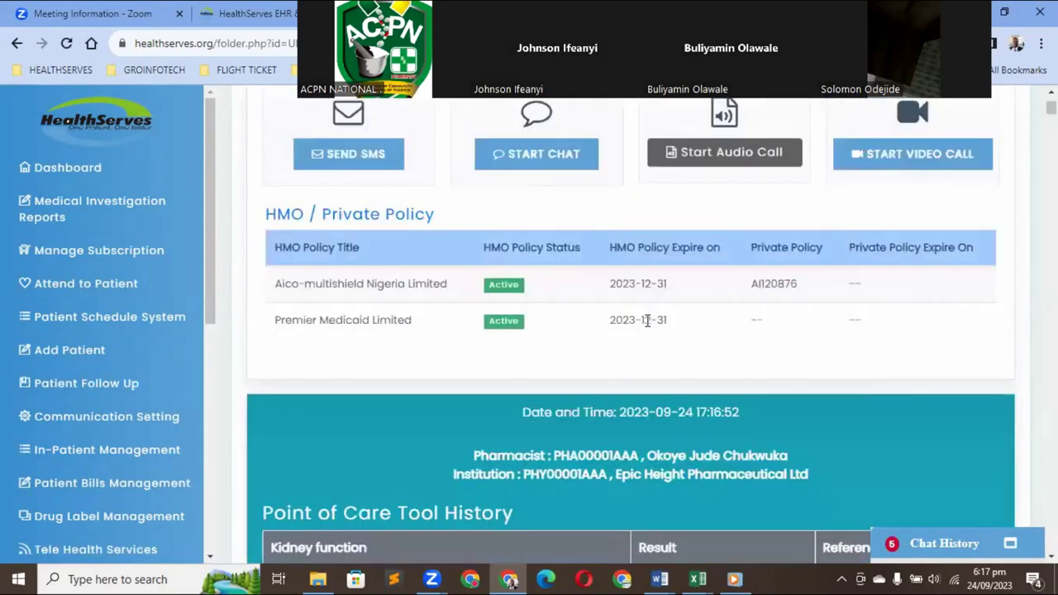
scroll(648, 324, down, 2)
scroll(648, 325, down, 3)
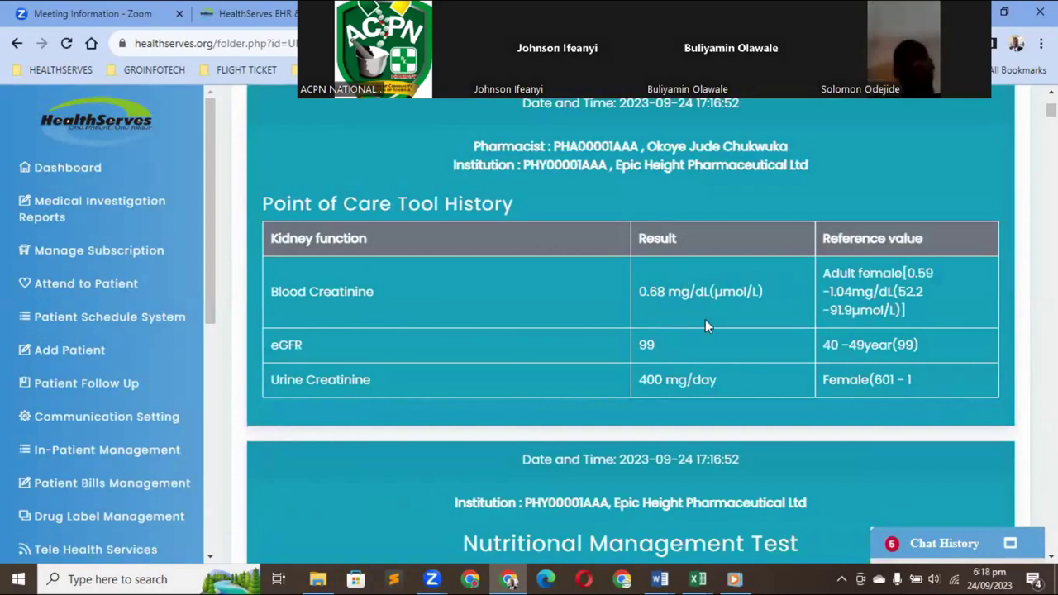
scroll(596, 325, down, 3)
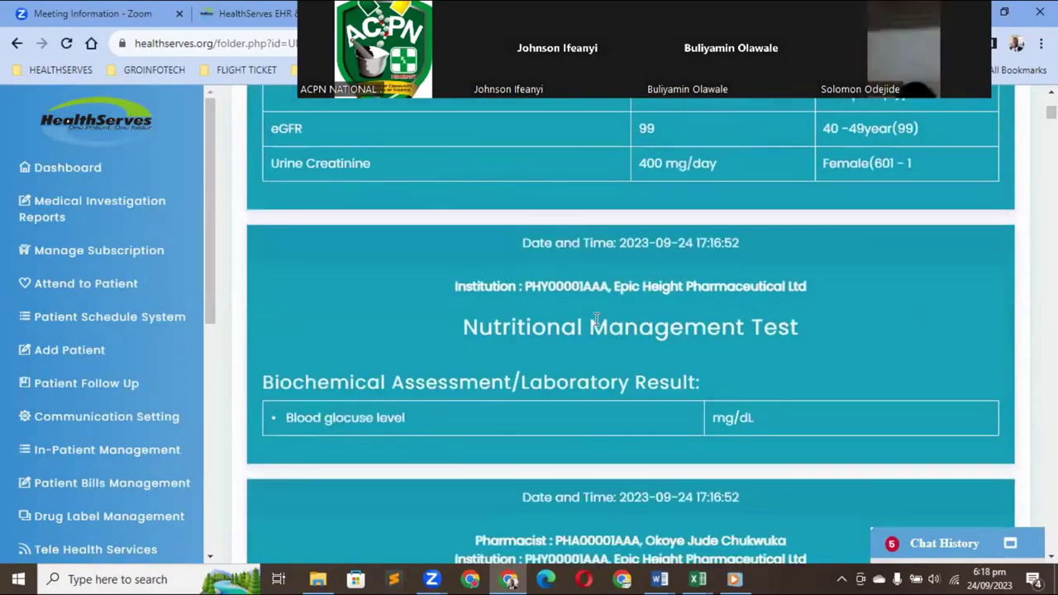
scroll(595, 319, down, 1)
scroll(595, 319, down, 2)
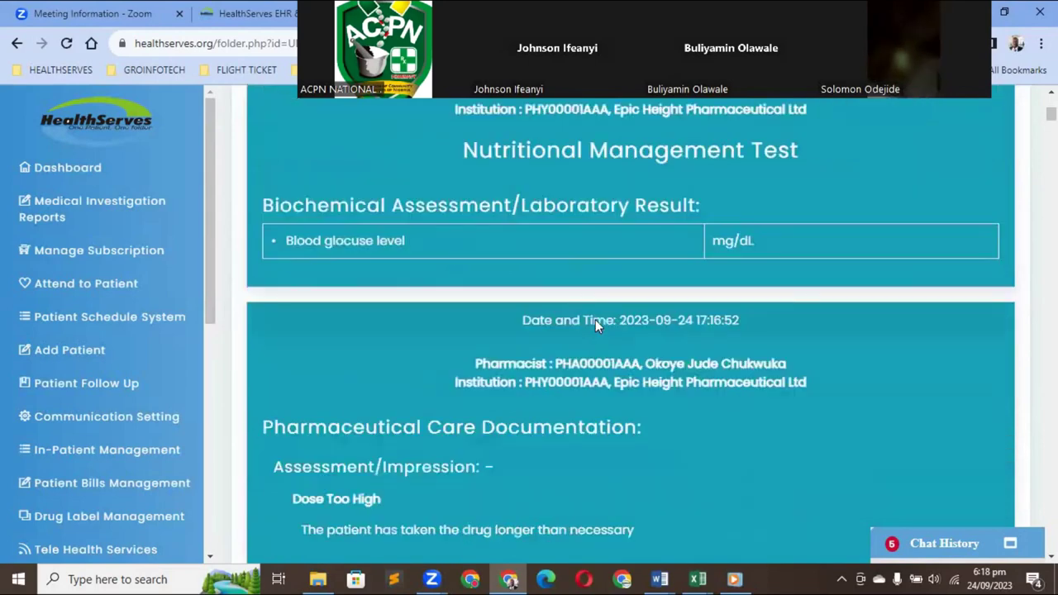
scroll(595, 319, down, 2)
scroll(595, 319, down, 2)
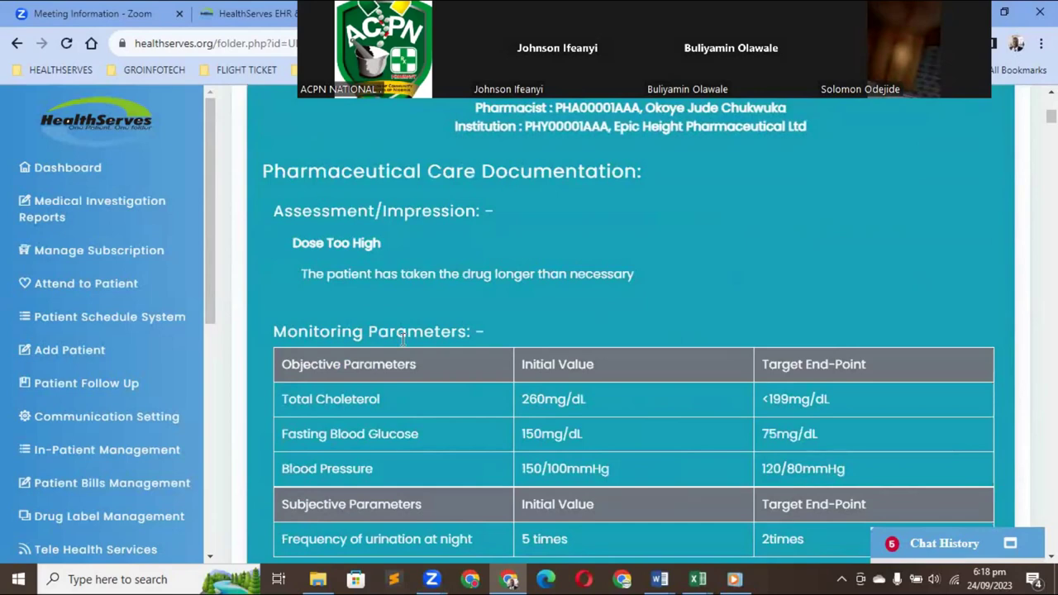
scroll(486, 330, down, 1)
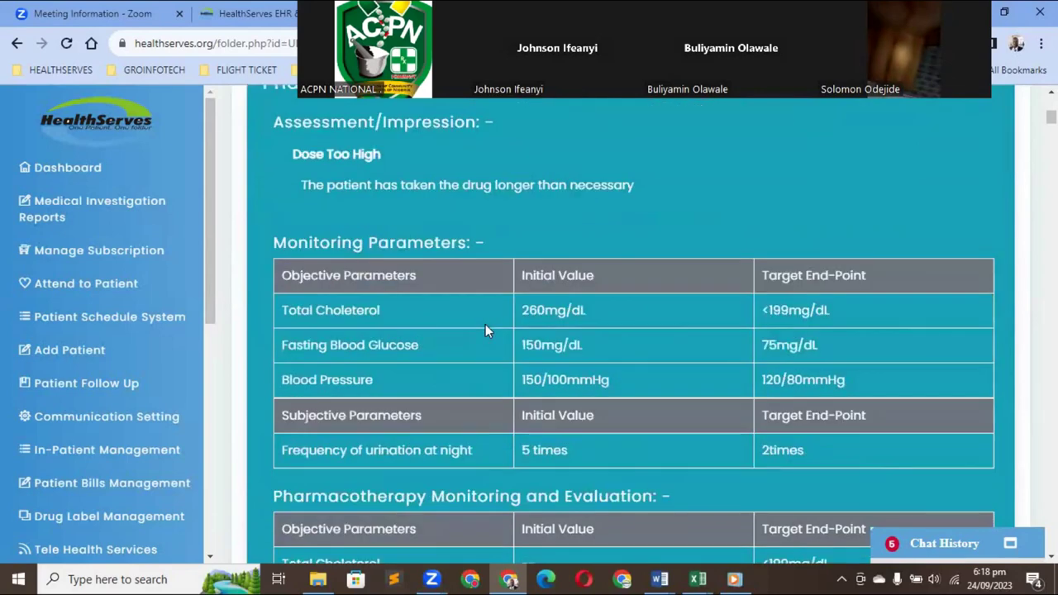
scroll(485, 325, down, 2)
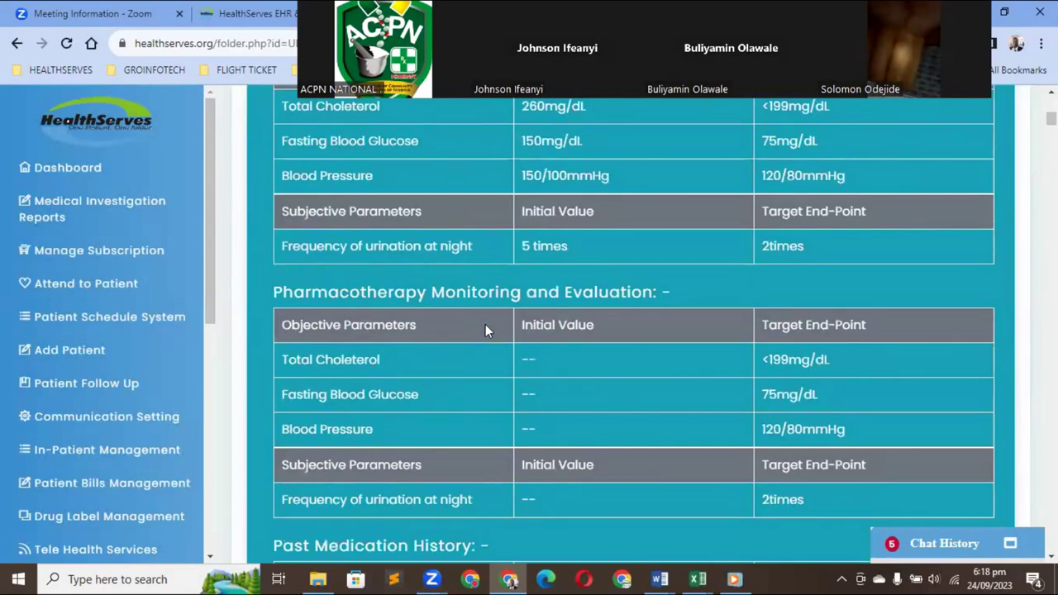
scroll(467, 329, down, 1)
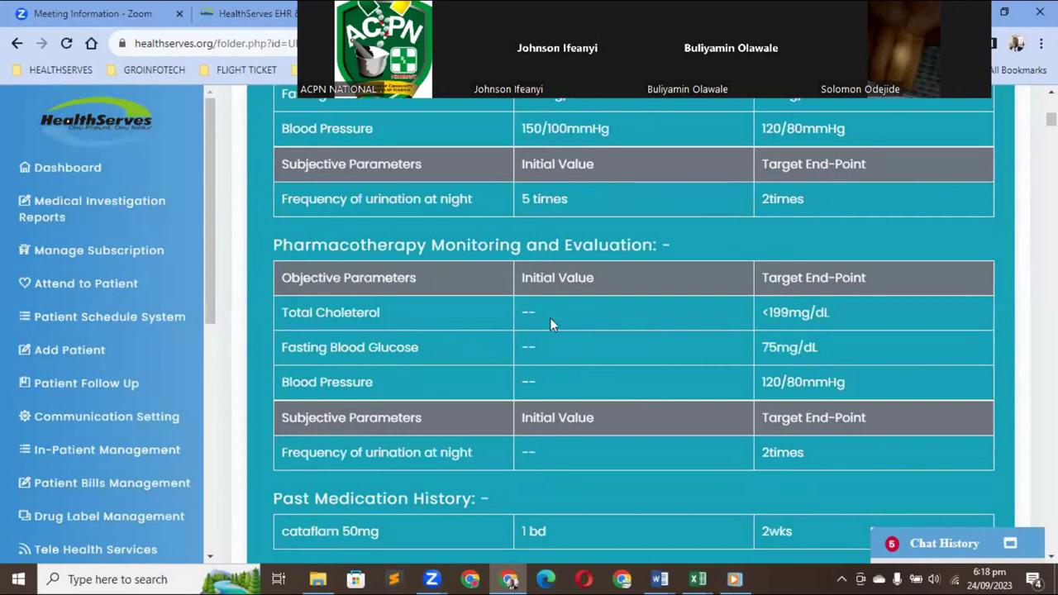
scroll(624, 385, down, 1)
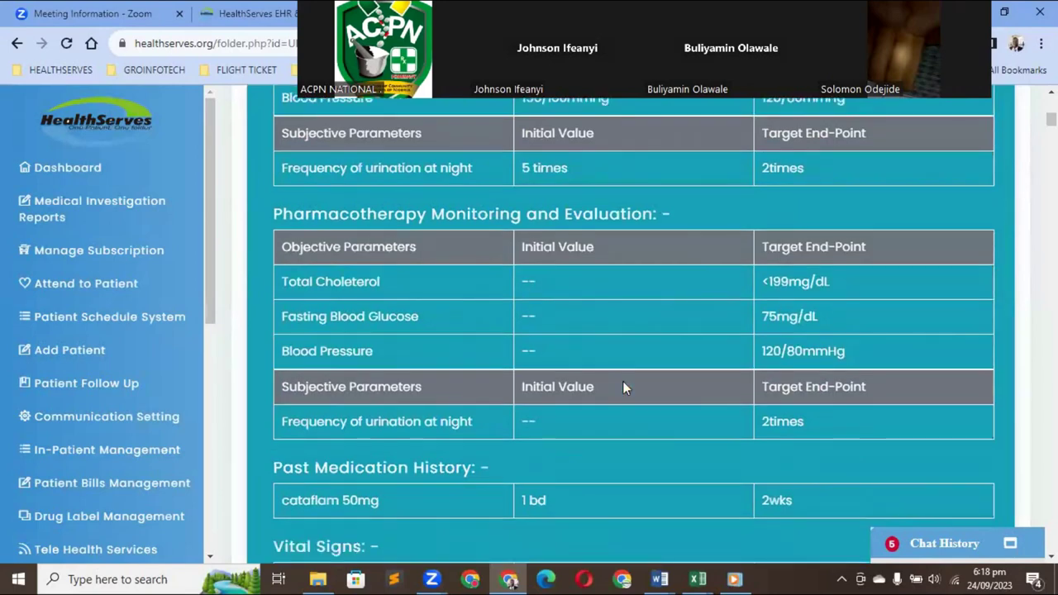
scroll(624, 385, down, 1)
scroll(579, 363, up, 2)
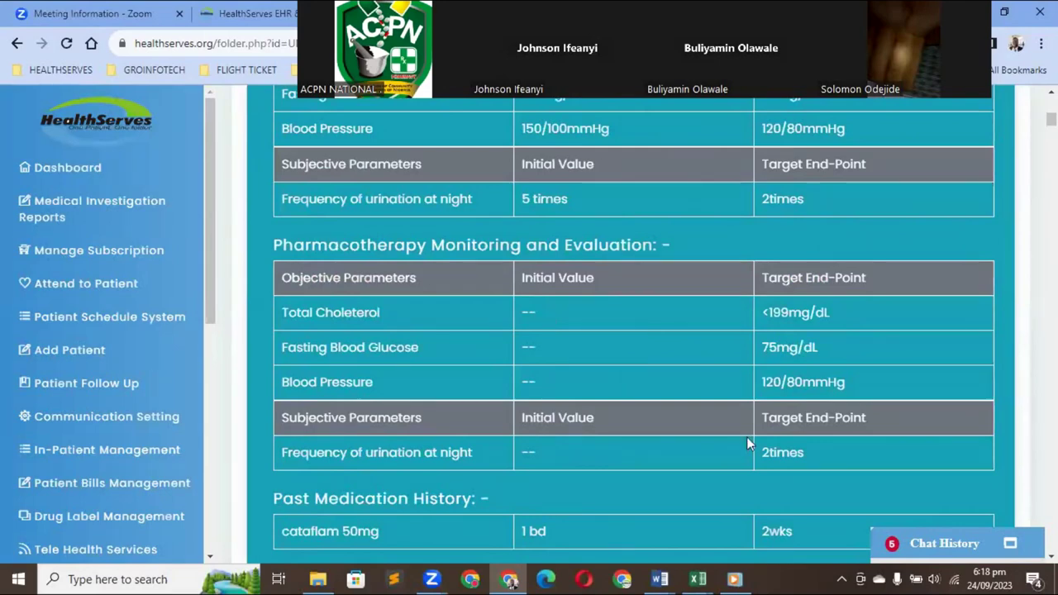
scroll(746, 438, down, 1)
scroll(527, 359, down, 2)
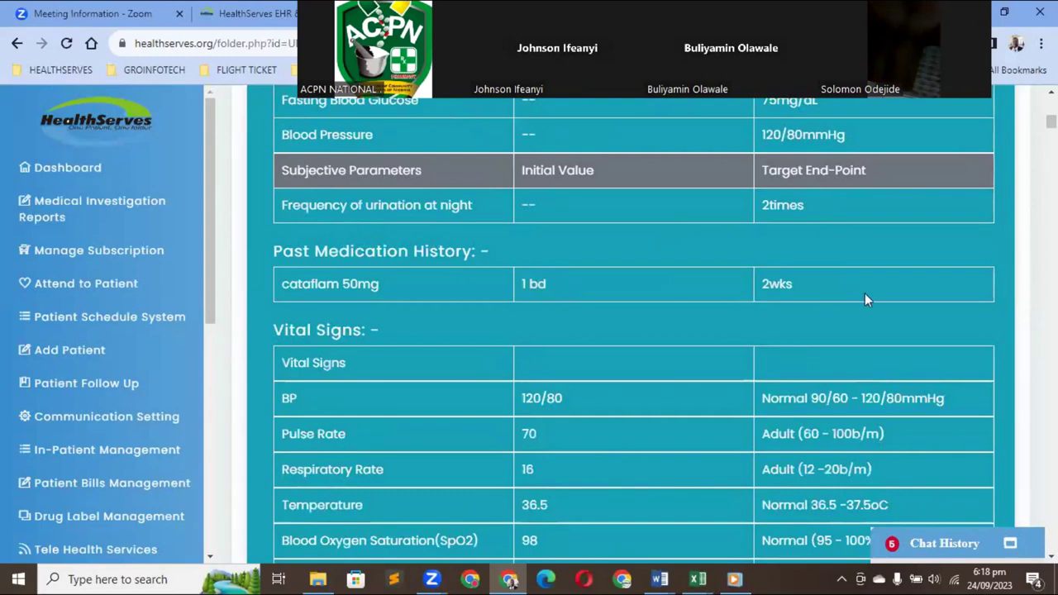
scroll(864, 299, down, 1)
scroll(865, 299, down, 2)
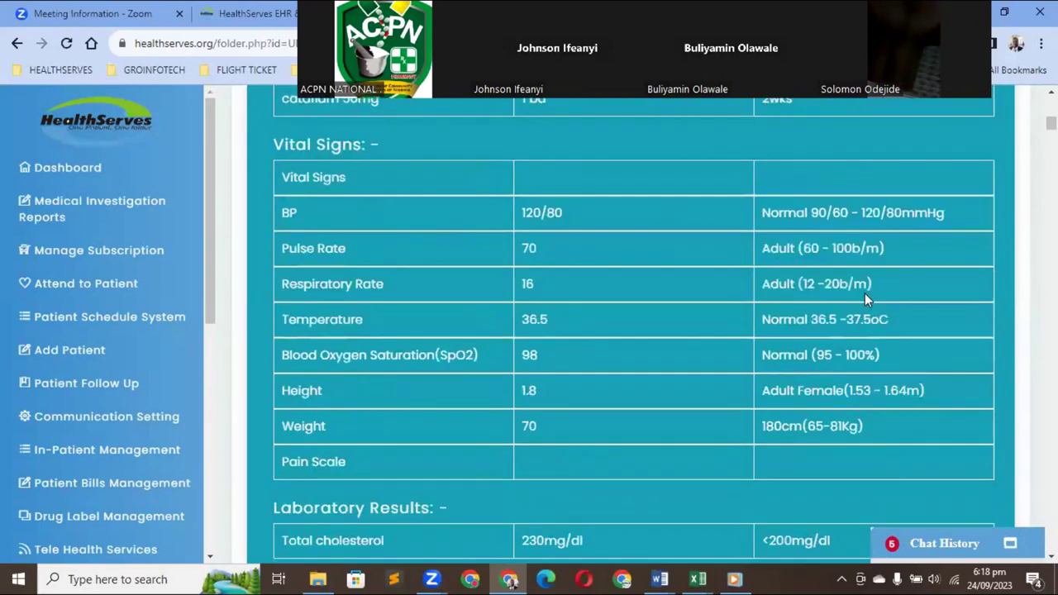
scroll(864, 294, down, 1)
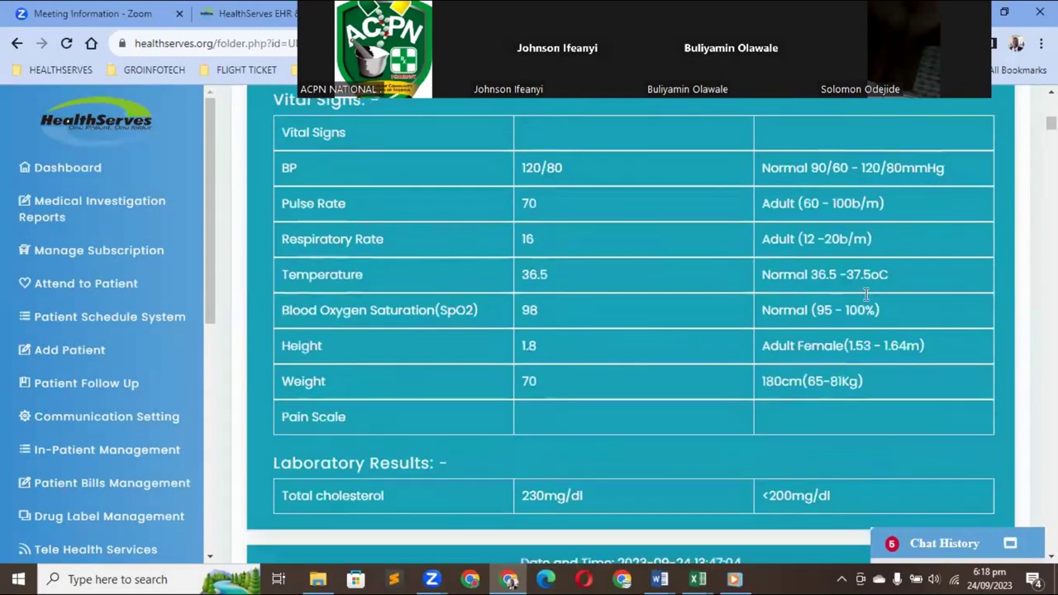
scroll(864, 302, down, 2)
scroll(864, 300, down, 2)
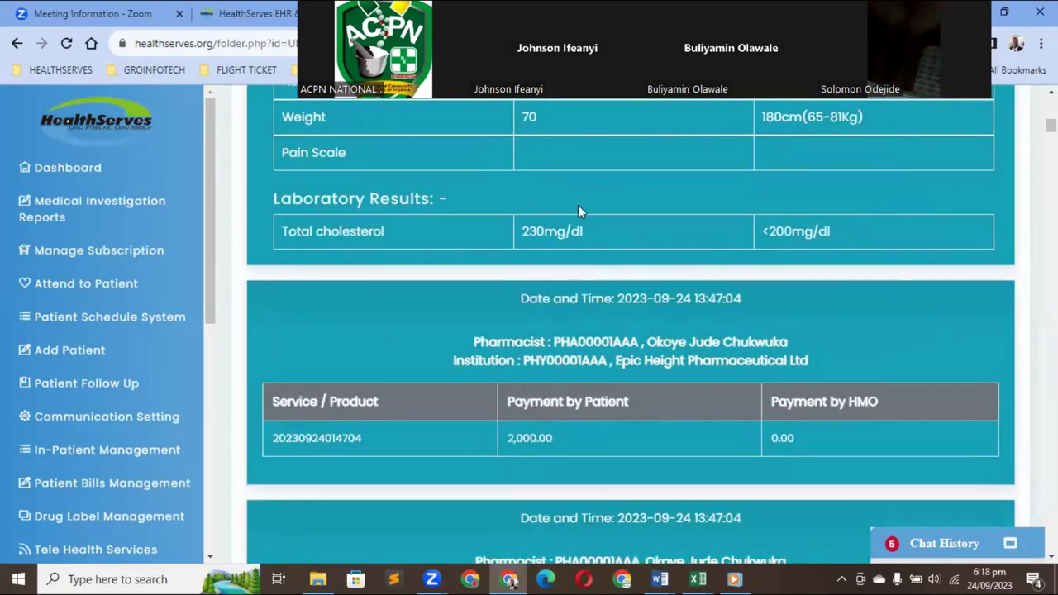
scroll(638, 341, down, 1)
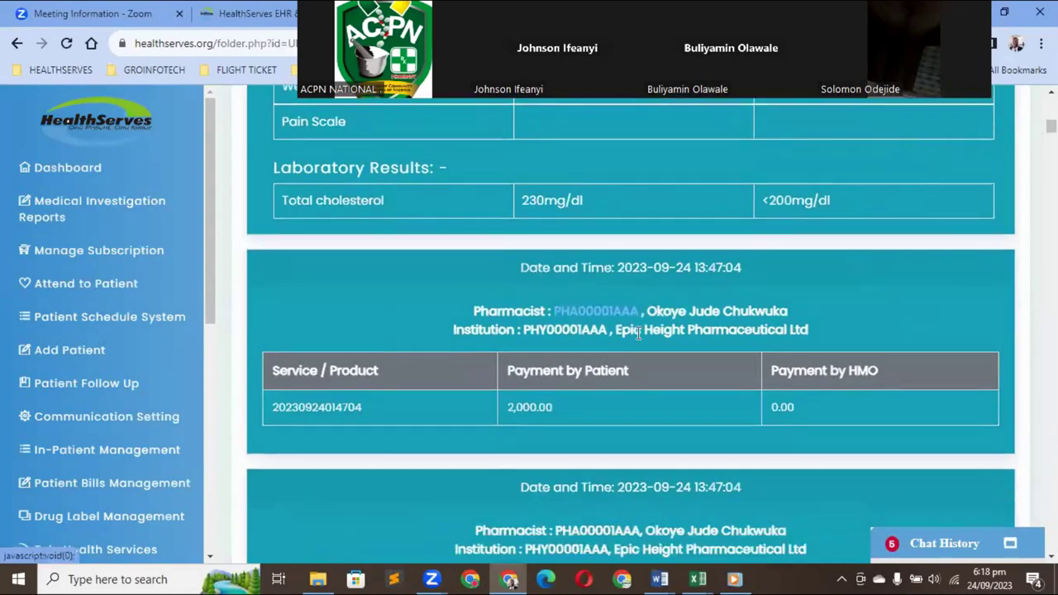
scroll(638, 334, up, 3)
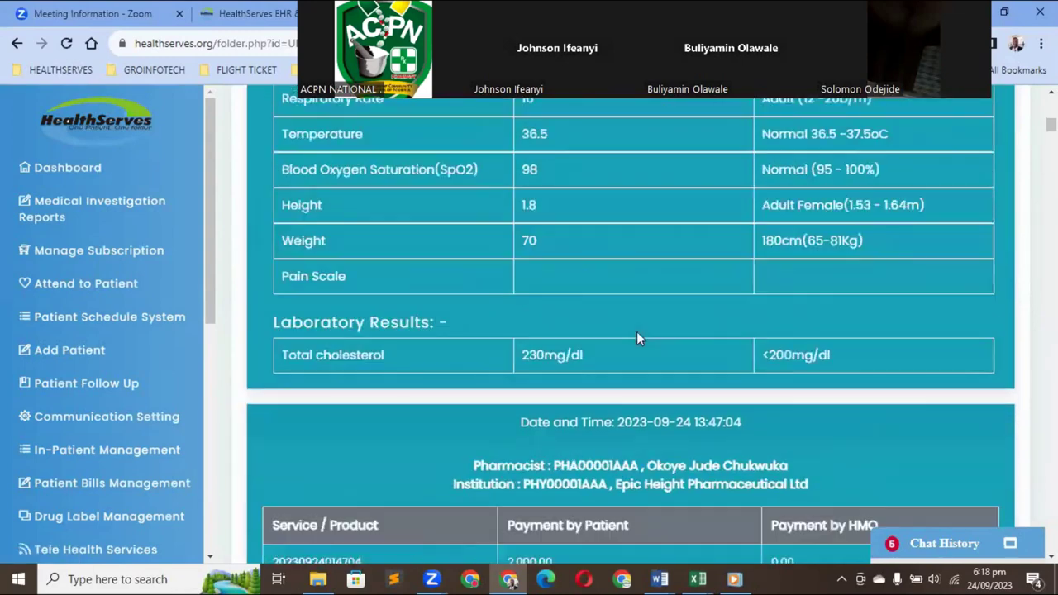
scroll(636, 332, up, 5)
scroll(637, 331, up, 4)
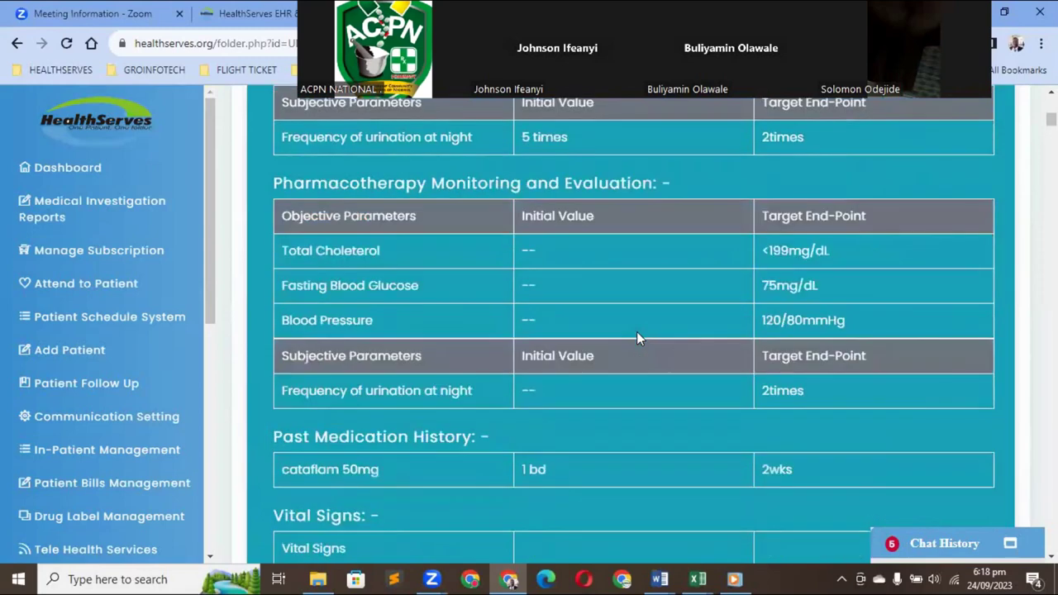
scroll(637, 331, up, 3)
scroll(636, 332, up, 2)
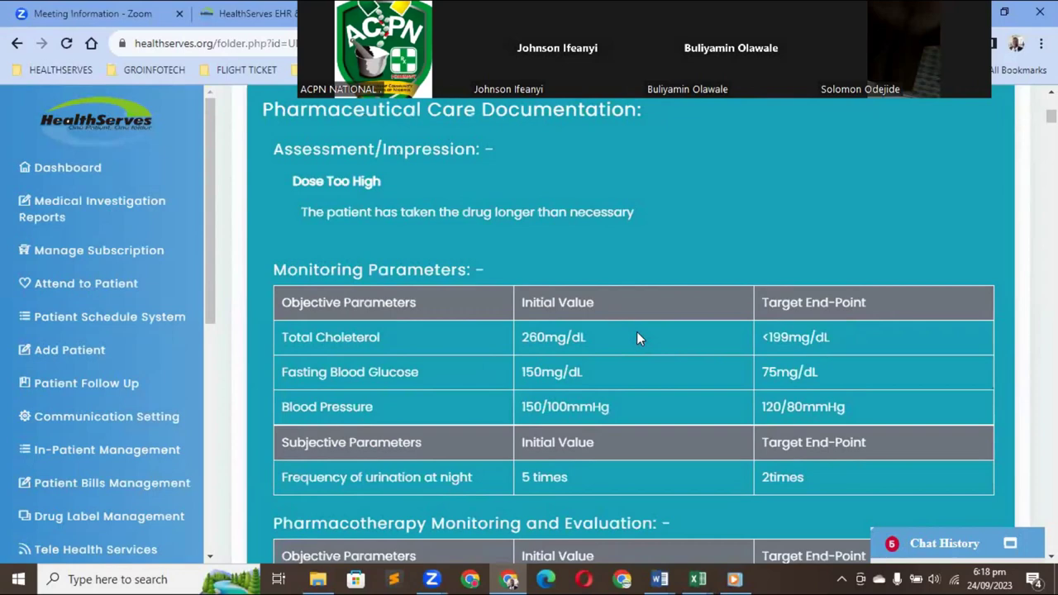
scroll(637, 331, up, 4)
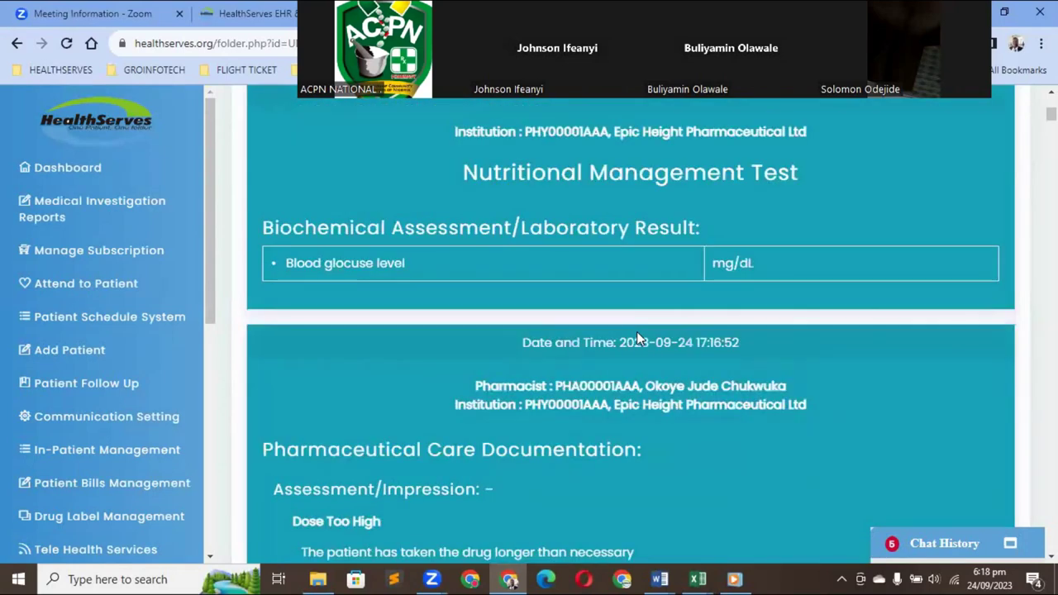
scroll(637, 331, up, 1)
scroll(636, 338, up, 5)
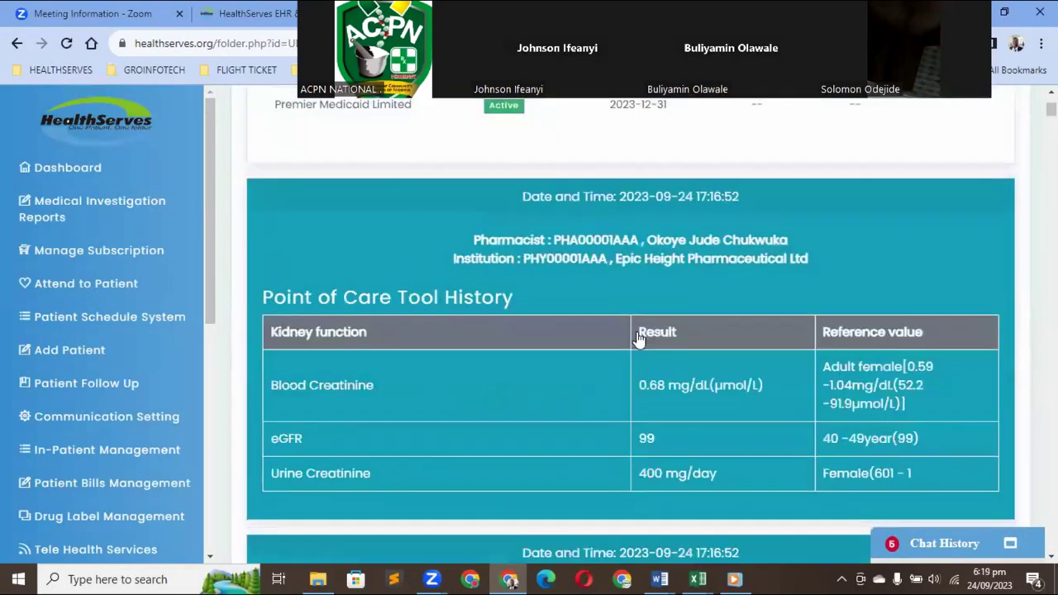
scroll(639, 338, up, 1)
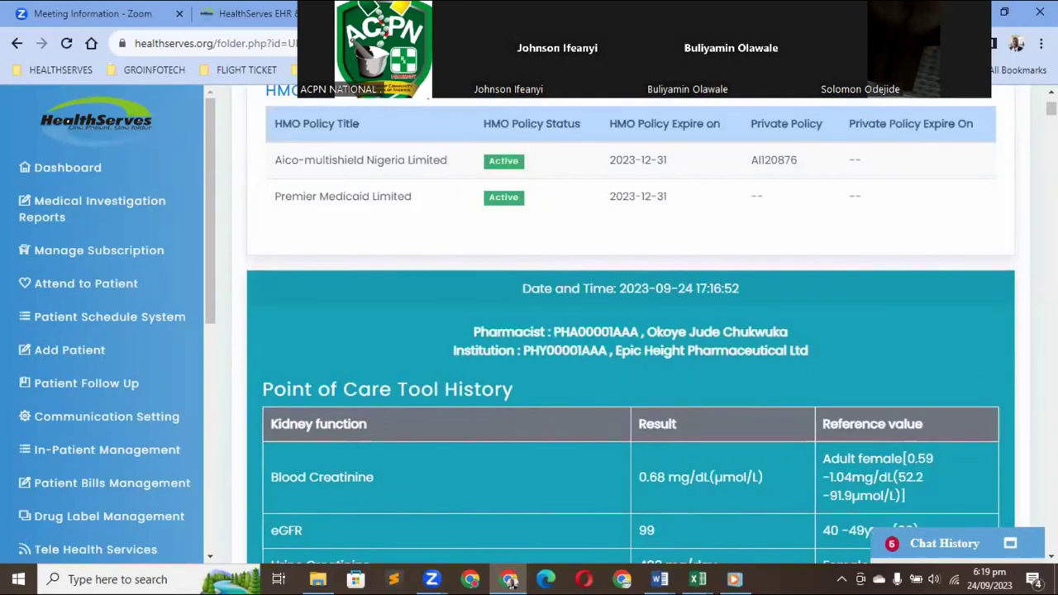
key(Page_Down)
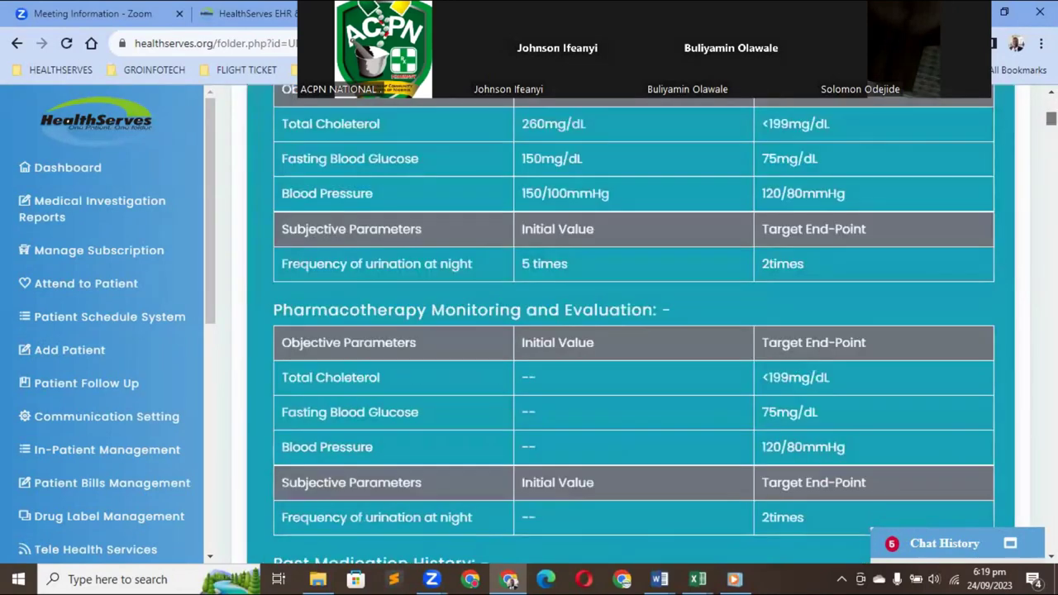
key(Page_Down)
key(Home)
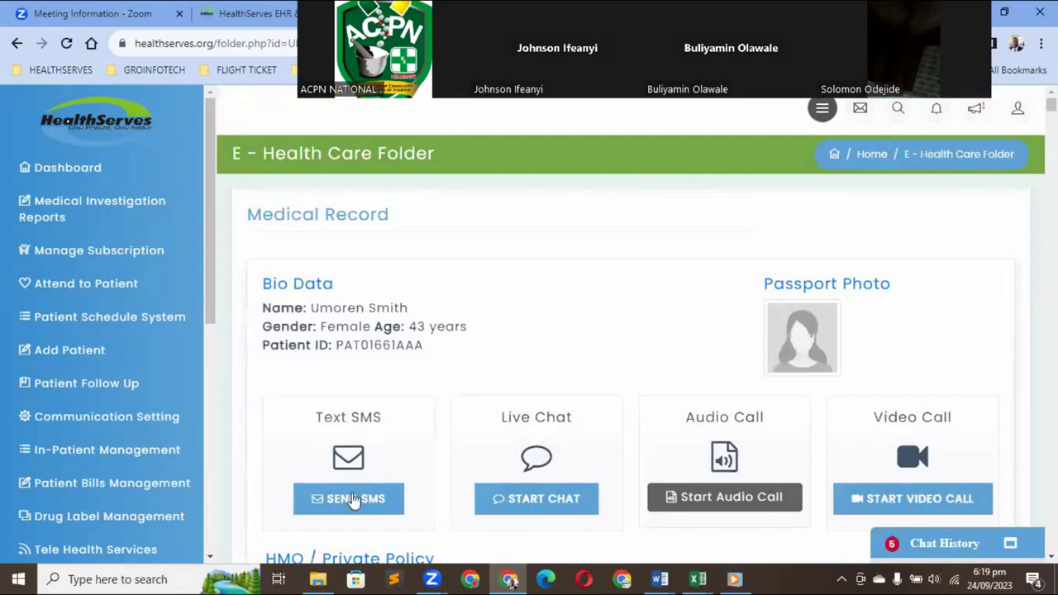
Open SEND SMS, type then fully clear a test message, and close the SMS Details dialog unsent
click(353, 500)
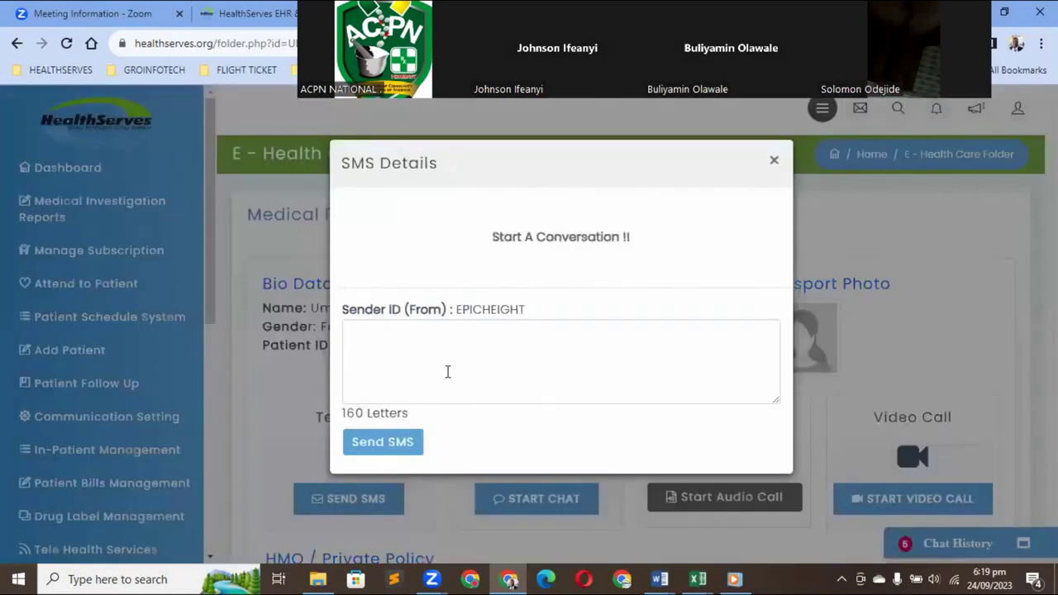
click(447, 372)
text(hzhclh)
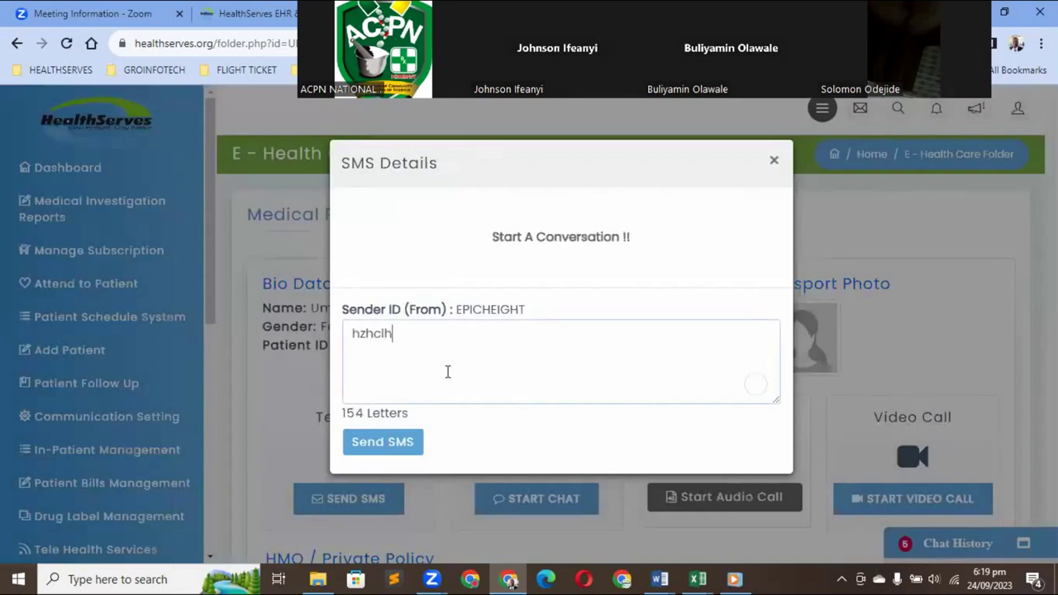
text(czcbbzccxcxk)
key(BackSpace)
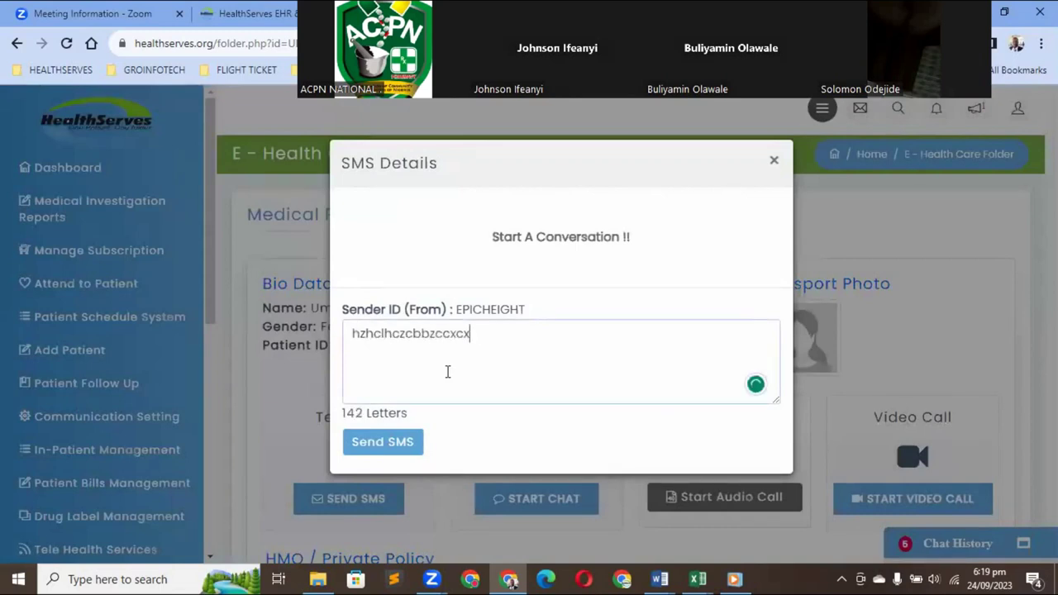
key(ctrl+a)
key(BackSpace)
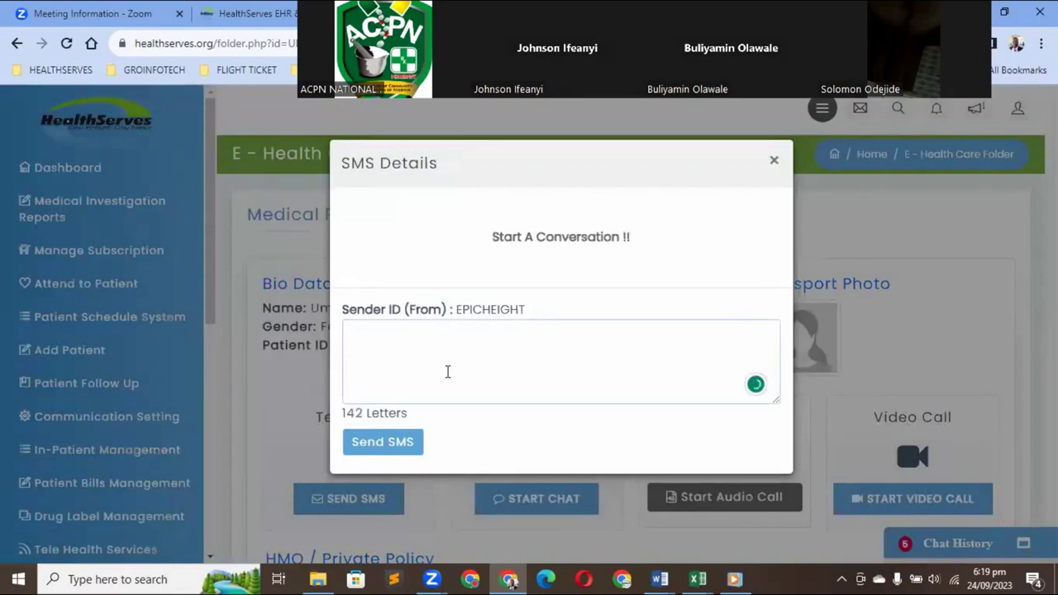
click(774, 162)
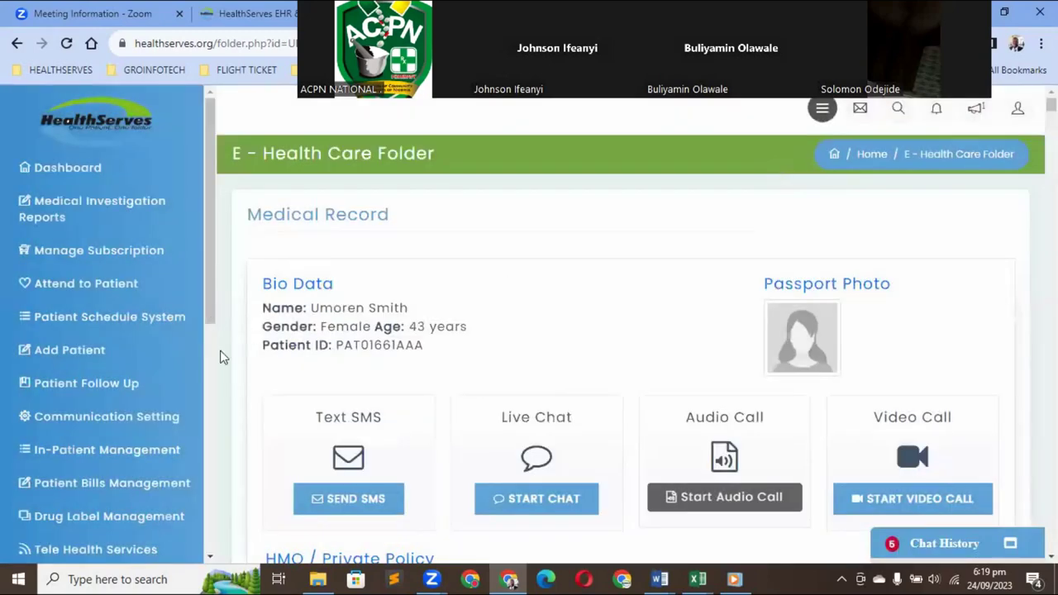
Open Manage Appointments from the left sidebar to show the Appointments List
scroll(221, 389, down, 5)
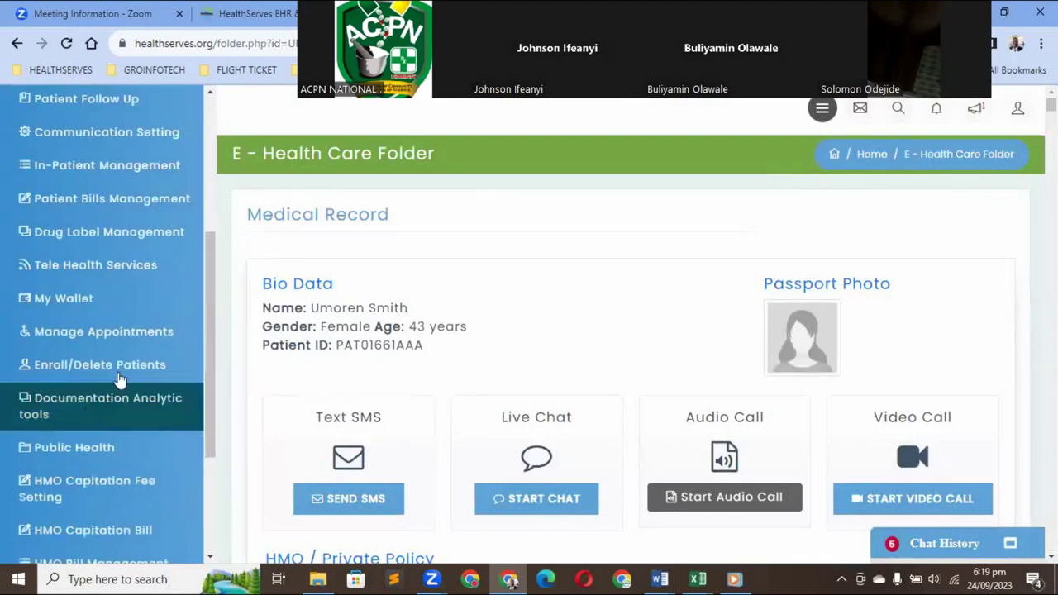
scroll(213, 409, down, 1)
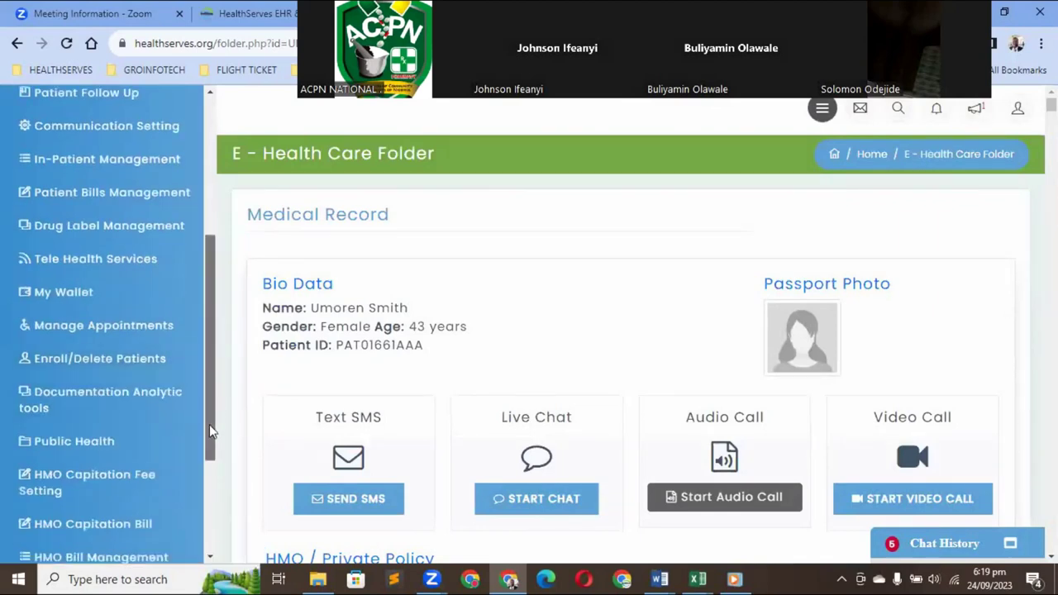
scroll(209, 473, down, 2)
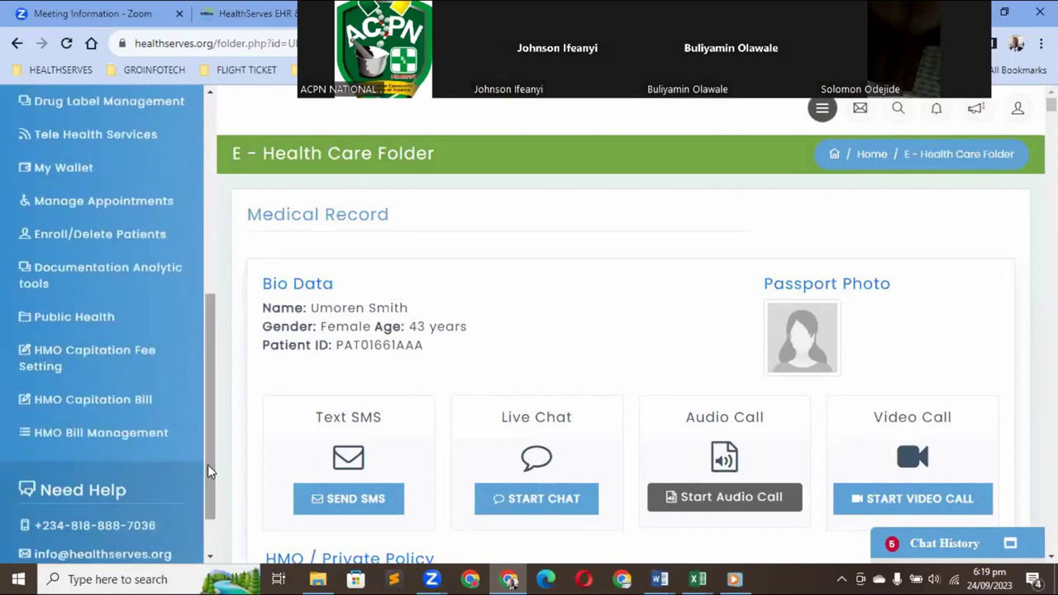
drag(207, 465, 209, 455)
scroll(203, 404, up, 2)
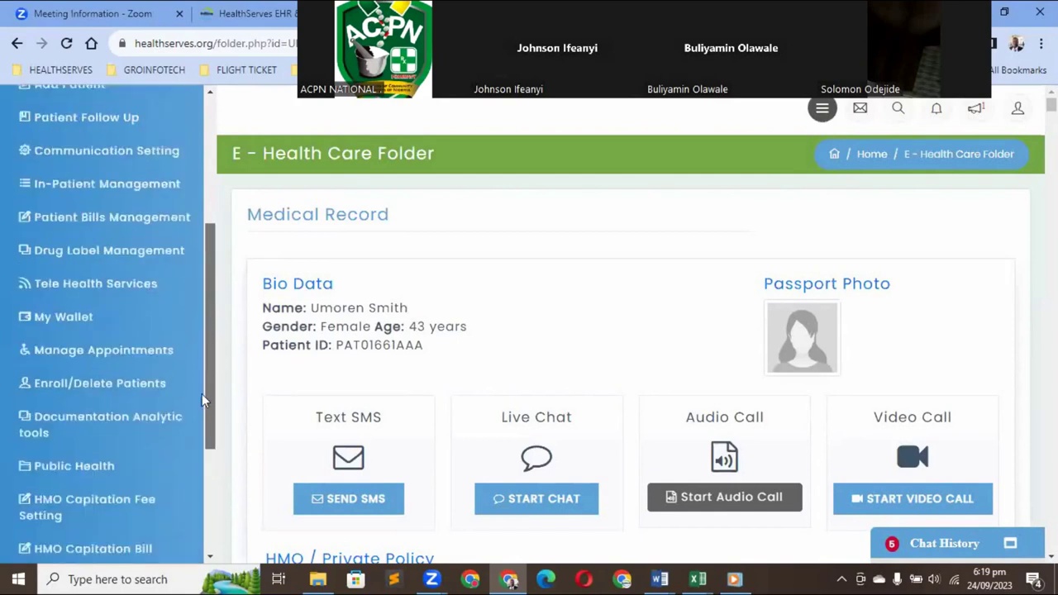
click(130, 354)
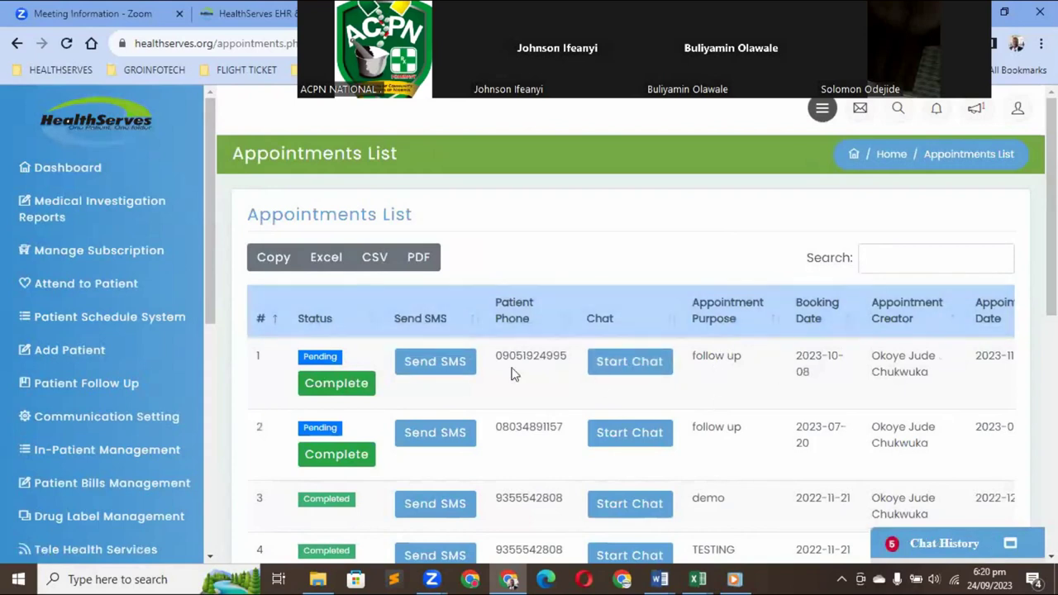
Mark the 2023-10-08 follow up appointment Completed in the Appointments List
click(344, 389)
click(344, 389)
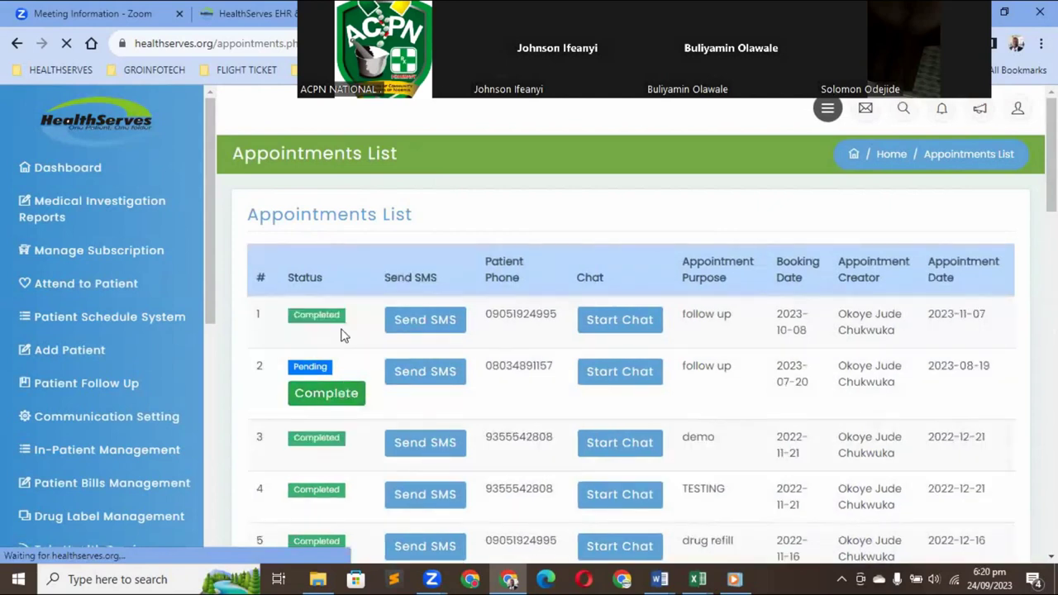
click(349, 452)
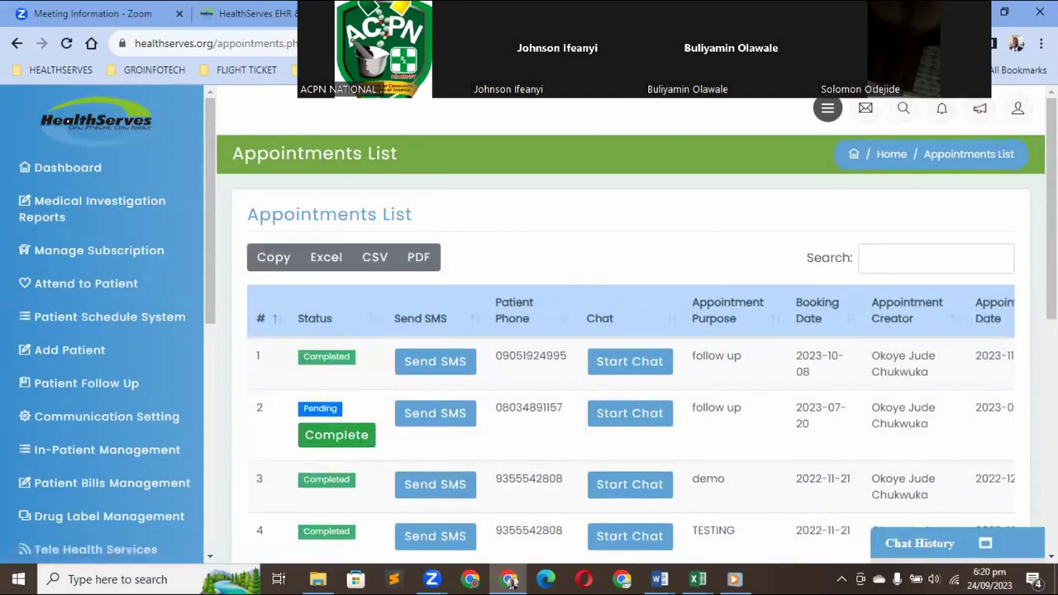
scroll(628, 330, down, 2)
scroll(628, 330, down, 1)
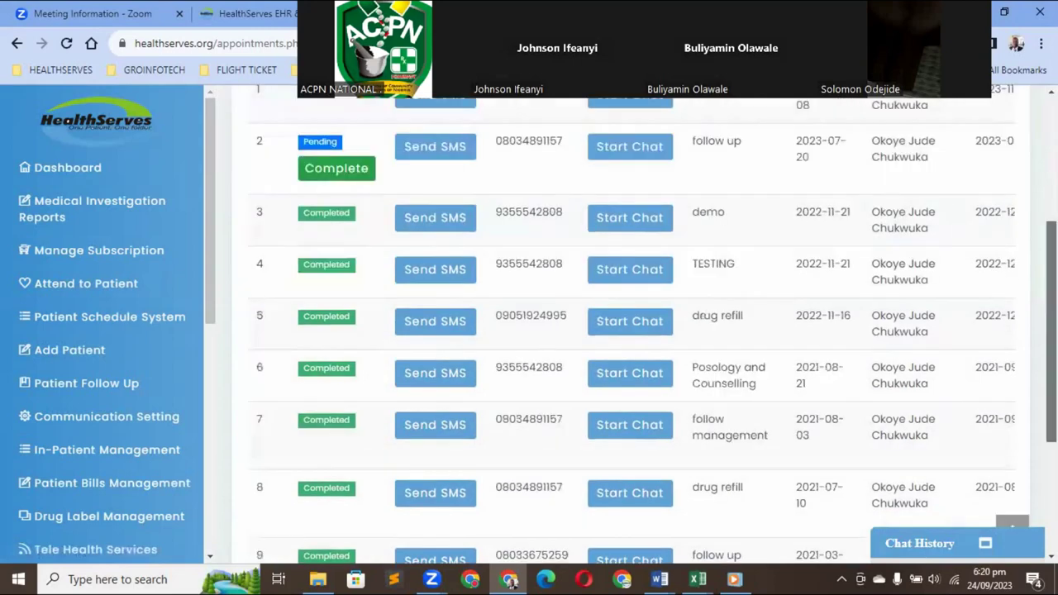
scroll(628, 330, down, 1)
scroll(514, 236, up, 2)
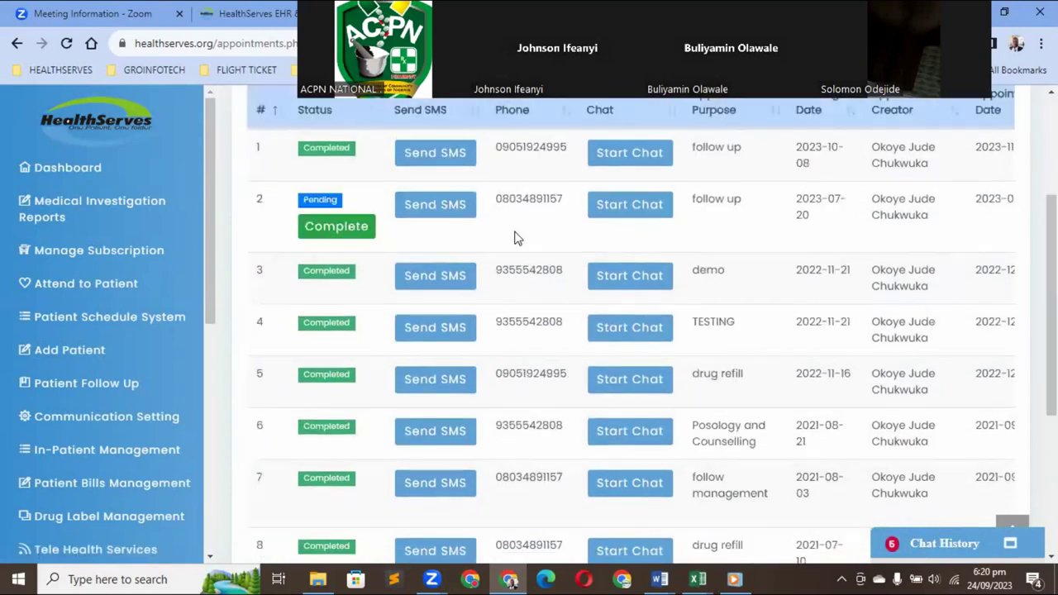
click(462, 213)
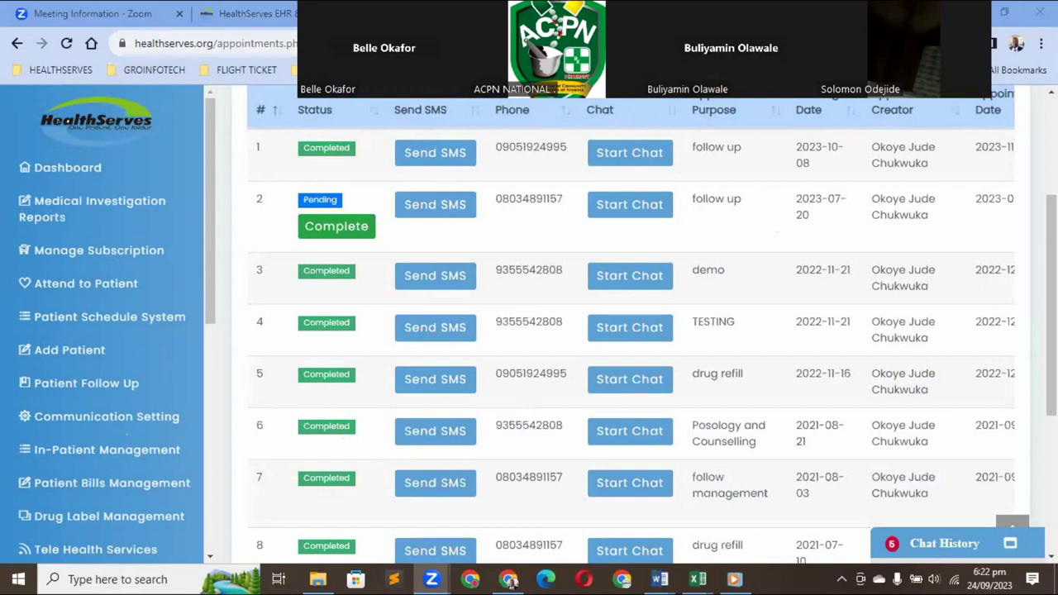
scroll(1016, 119, up, 3)
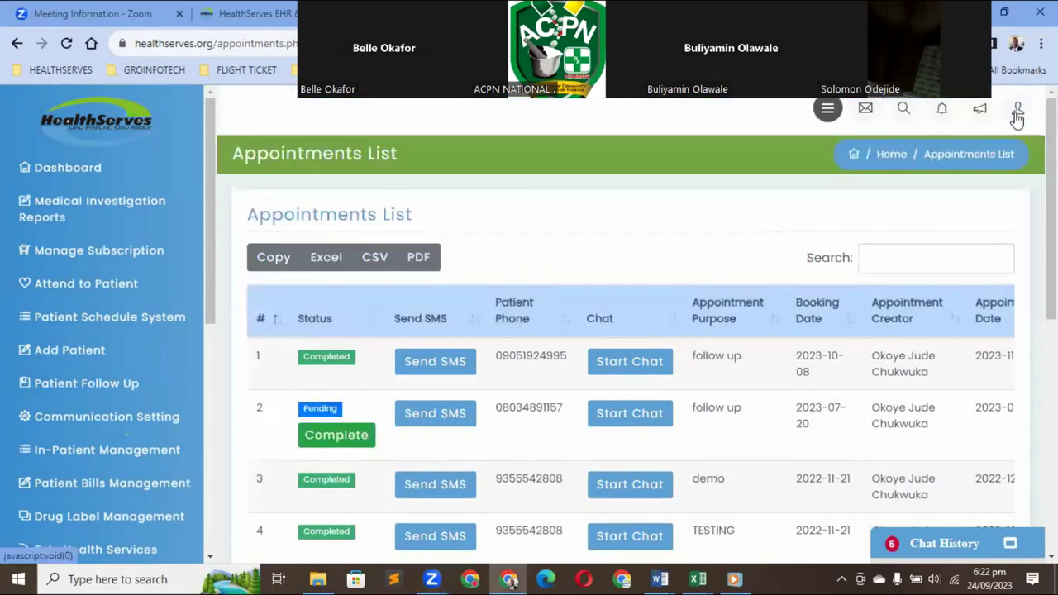
Sign out through the user menu, confirm Logout, and enter healthserves.org in the address bar
click(1016, 116)
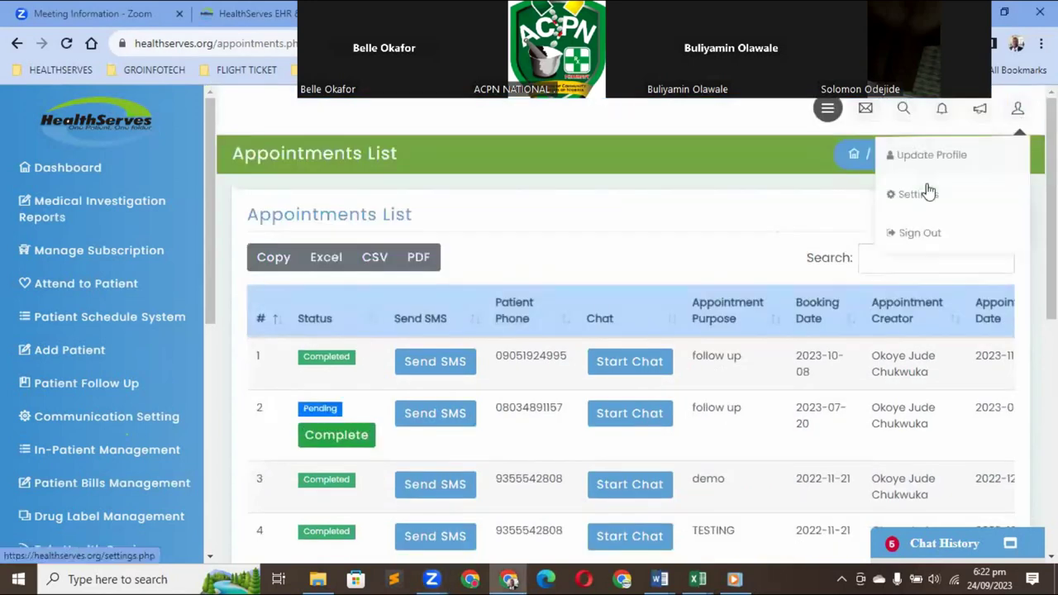
click(884, 232)
click(648, 295)
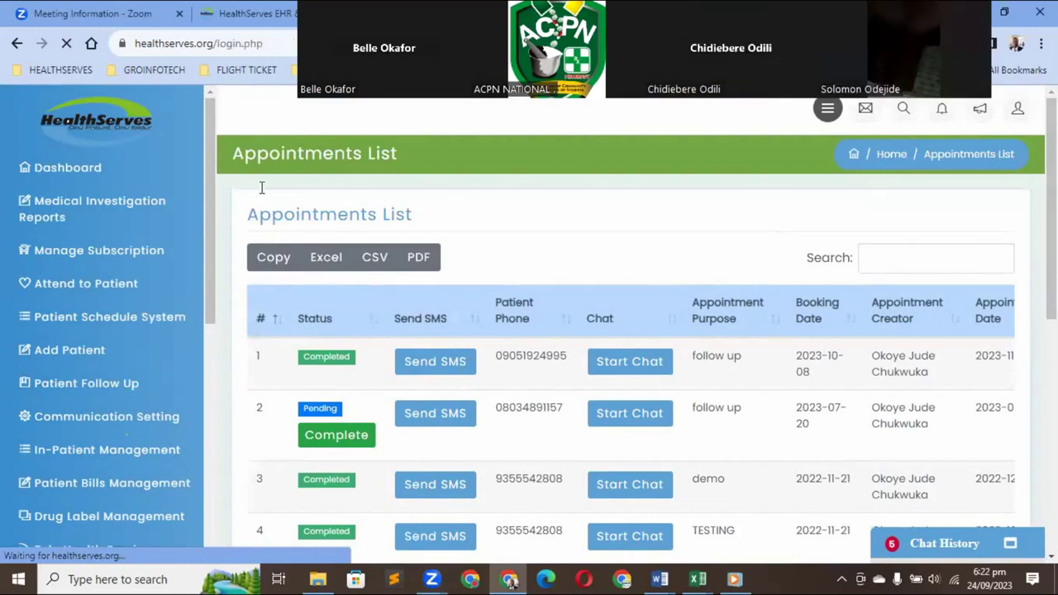
click(242, 45)
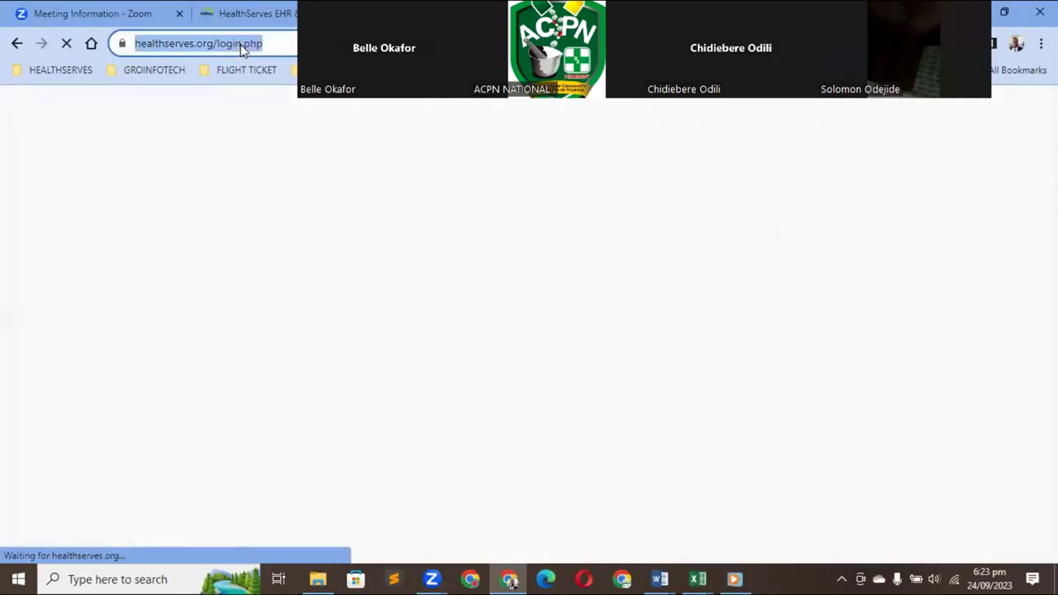
text(healt)
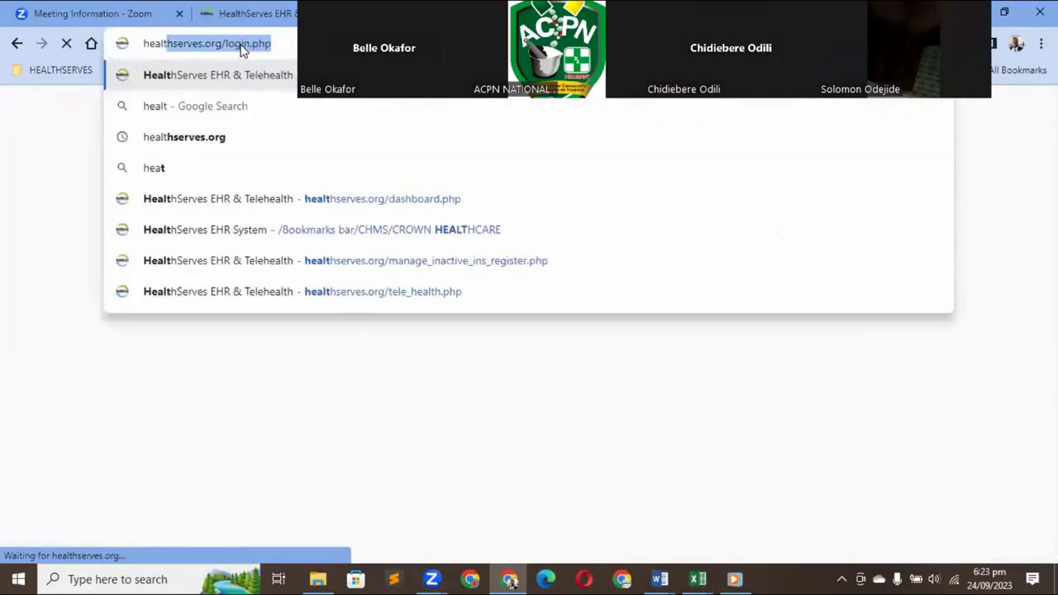
text(hserves)
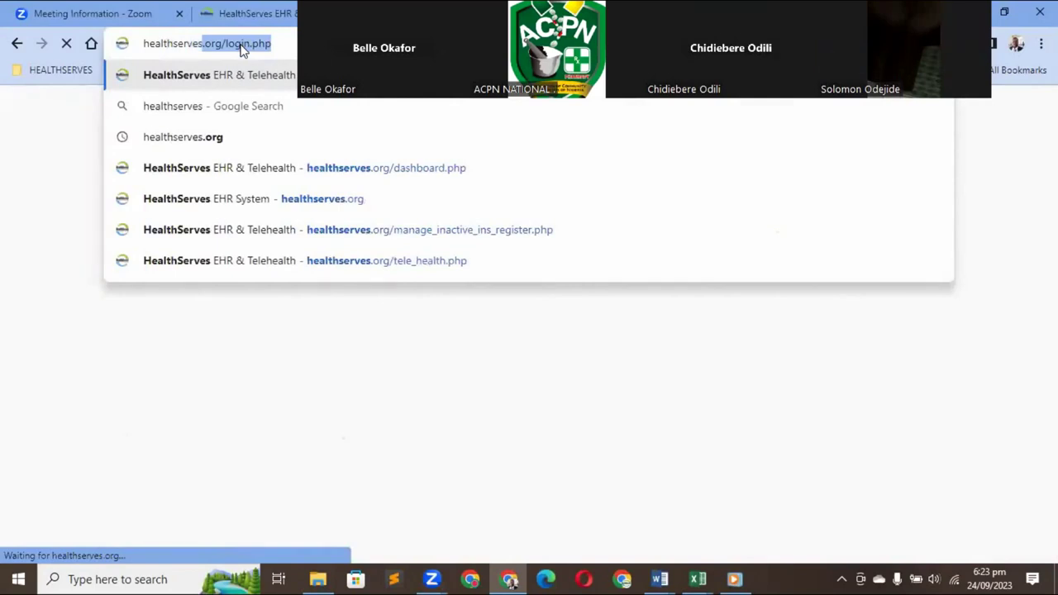
text(.org)
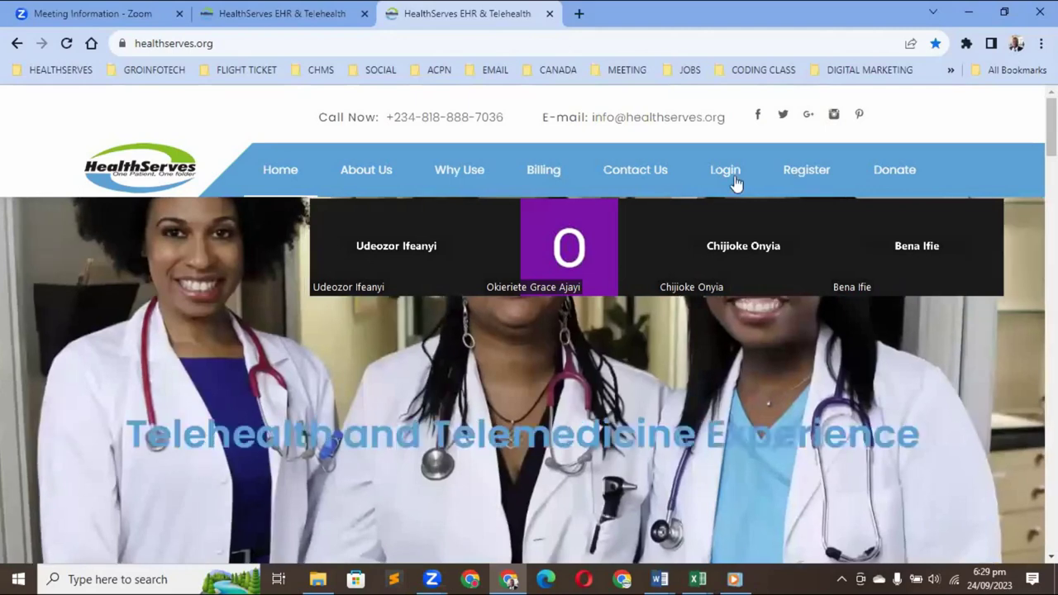
Follow the homepage's Login link to load healthserves.org/login.php
click(726, 170)
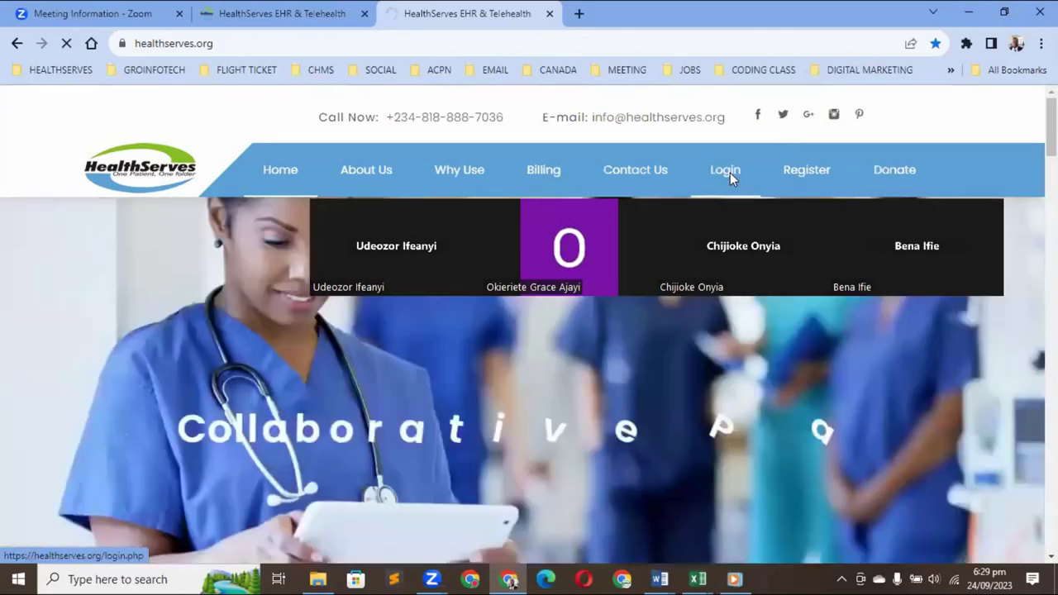
click(729, 178)
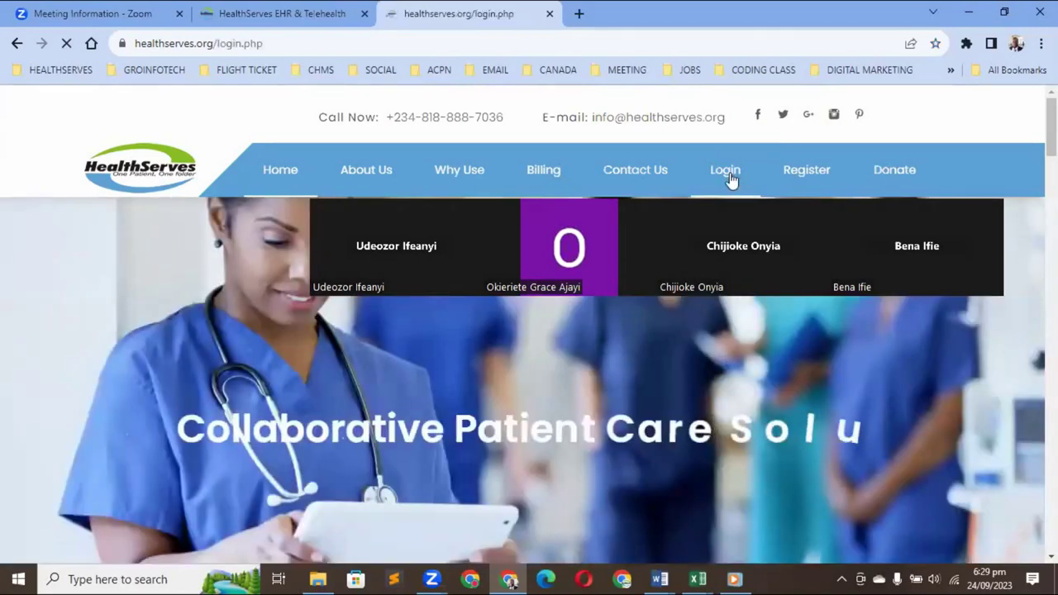
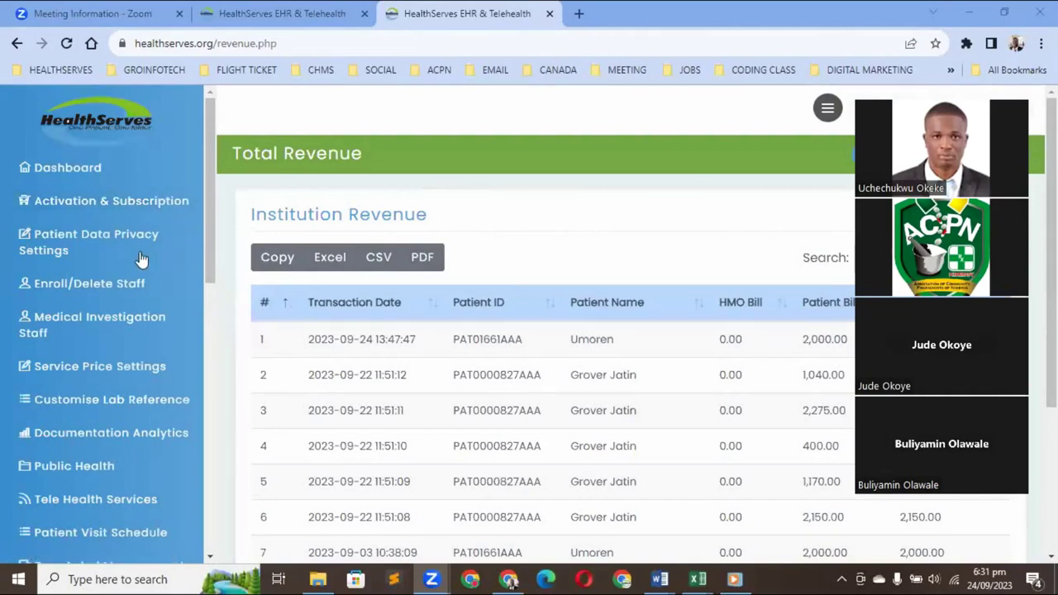
Open Patient Data Privacy Settings to see institutional categories and staff designation access toggles
click(90, 245)
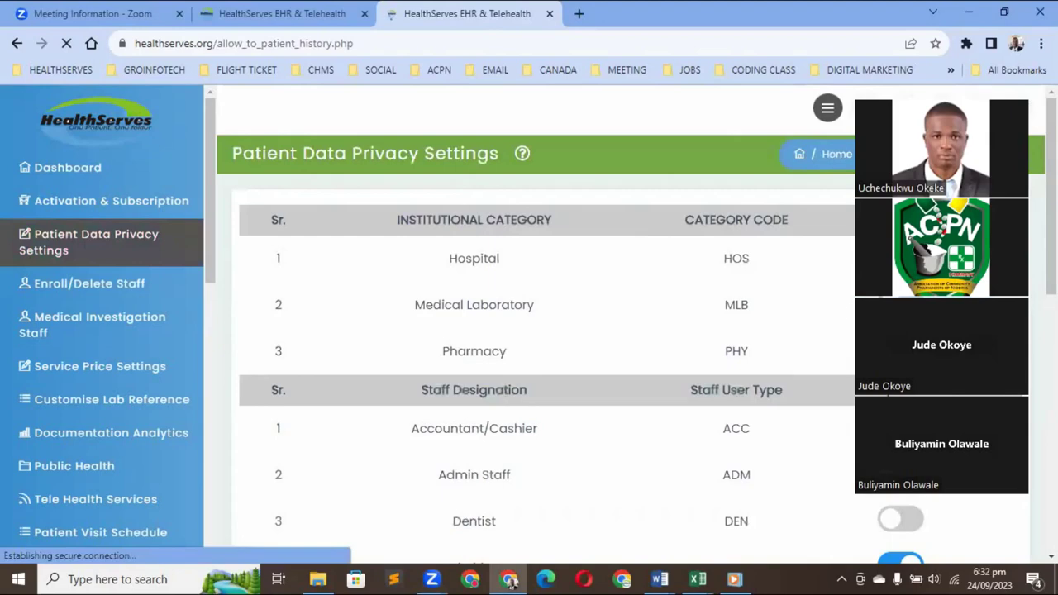
Turn Accountant/Cashier and Admin Staff access on, then off again, and open Service Price Settings
drag(933, 85, 893, 4)
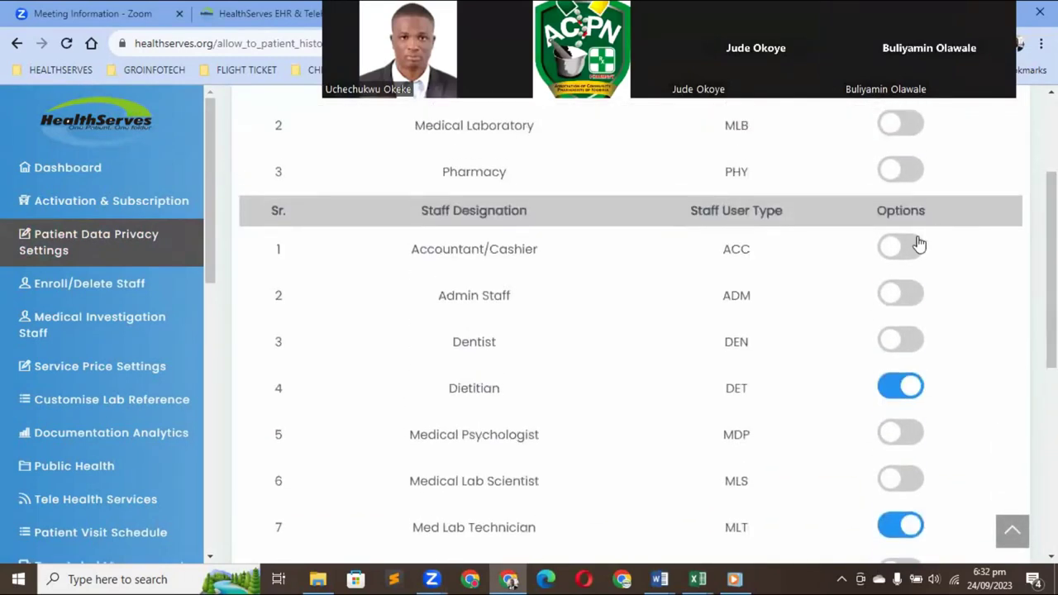
click(901, 248)
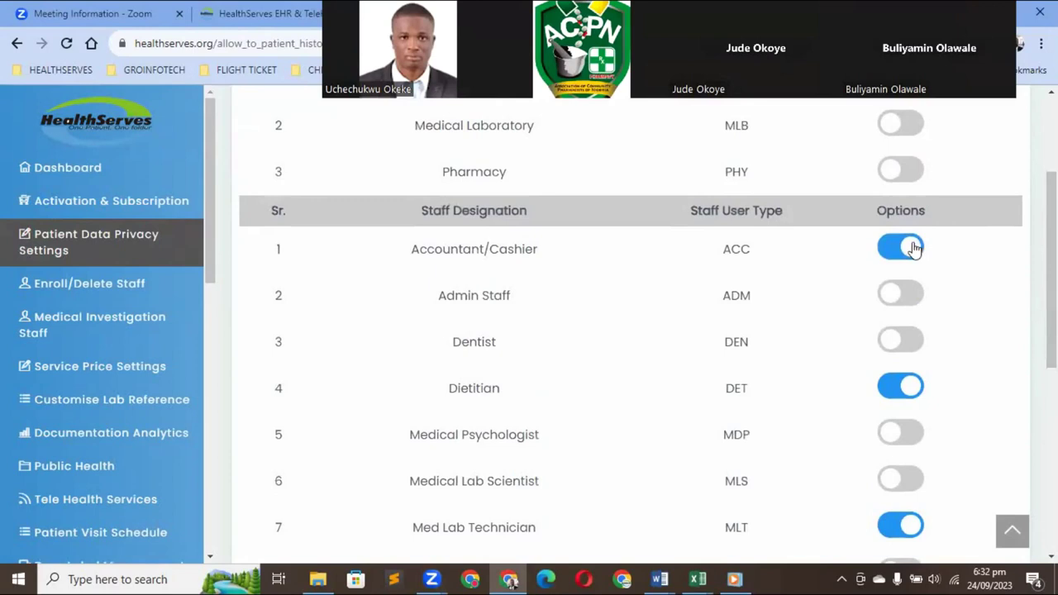
click(903, 297)
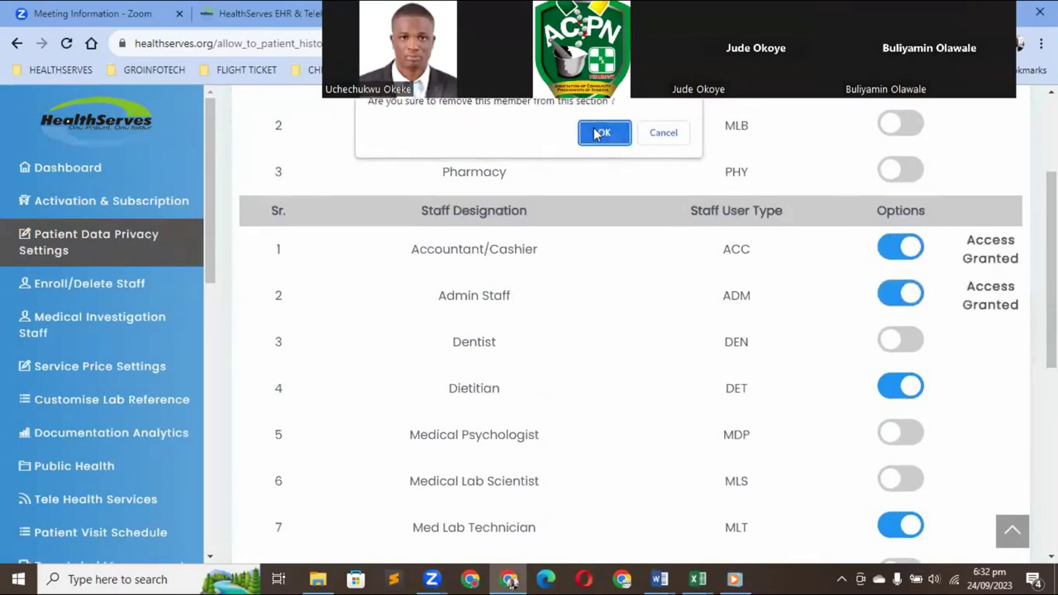
click(595, 130)
click(889, 248)
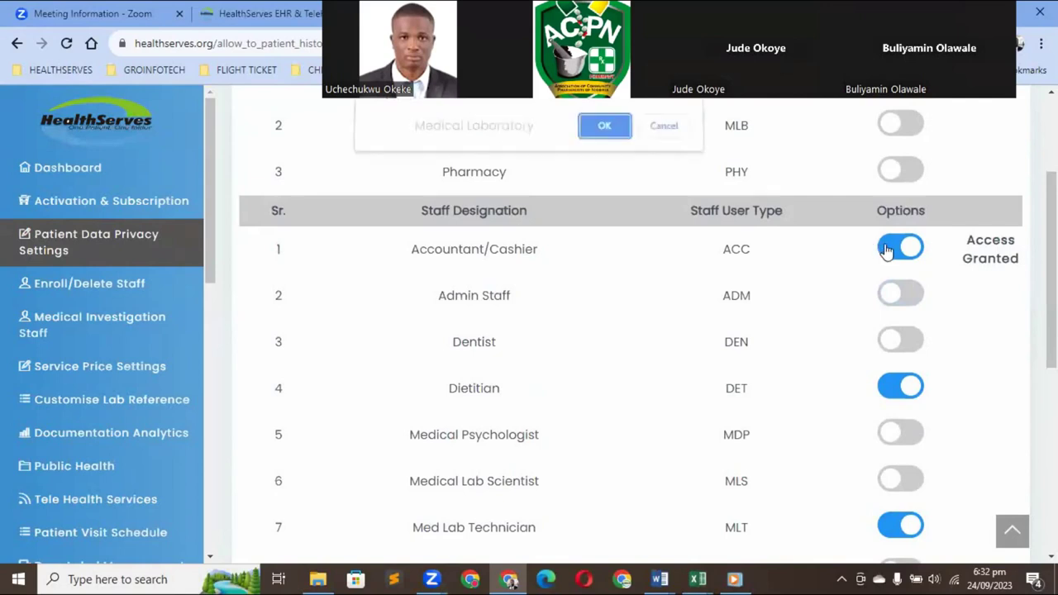
click(593, 135)
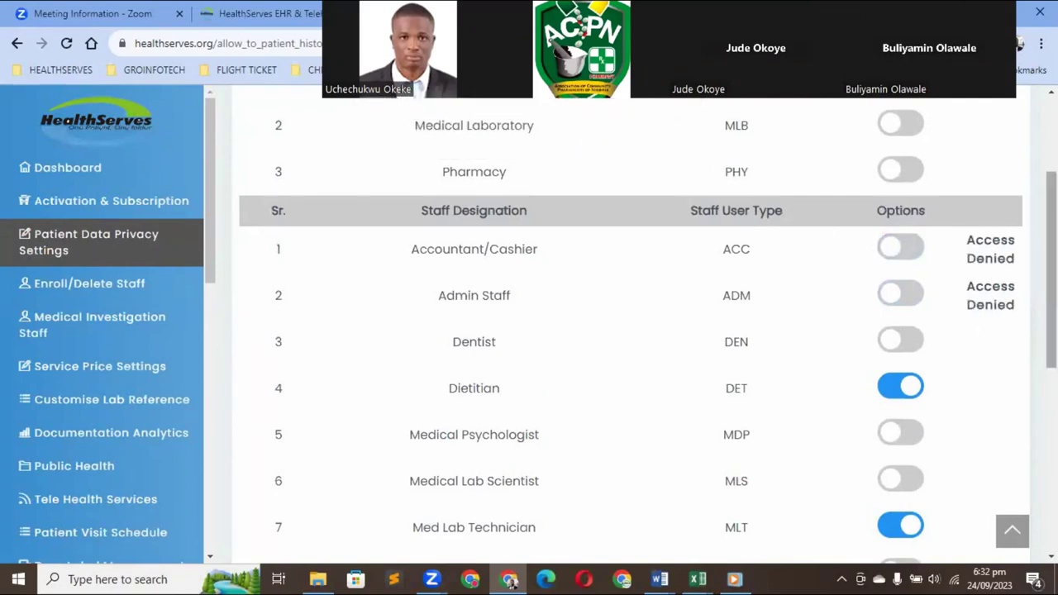
scroll(631, 330, down, 5)
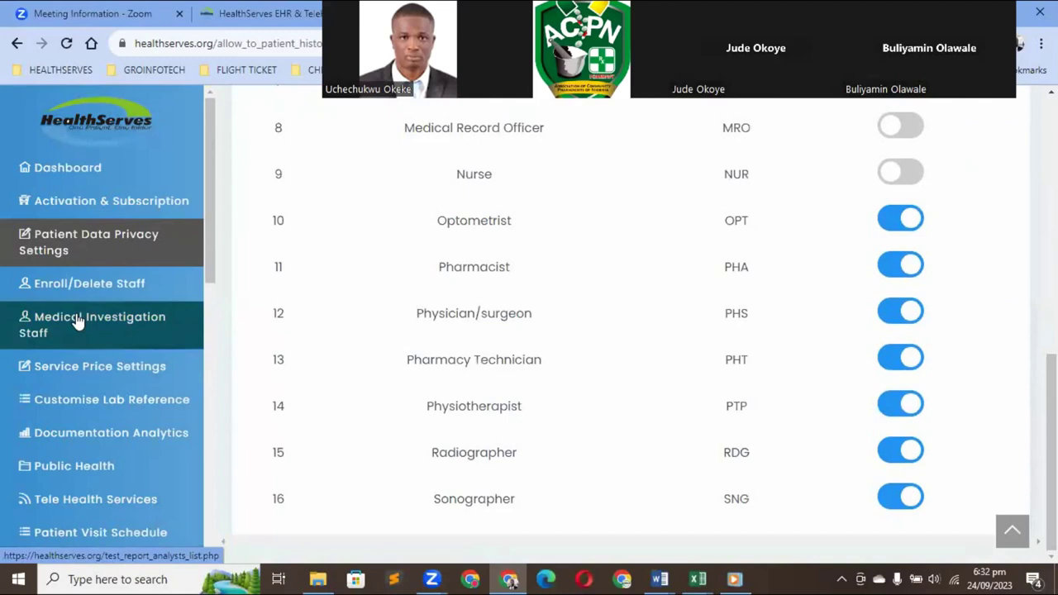
click(80, 367)
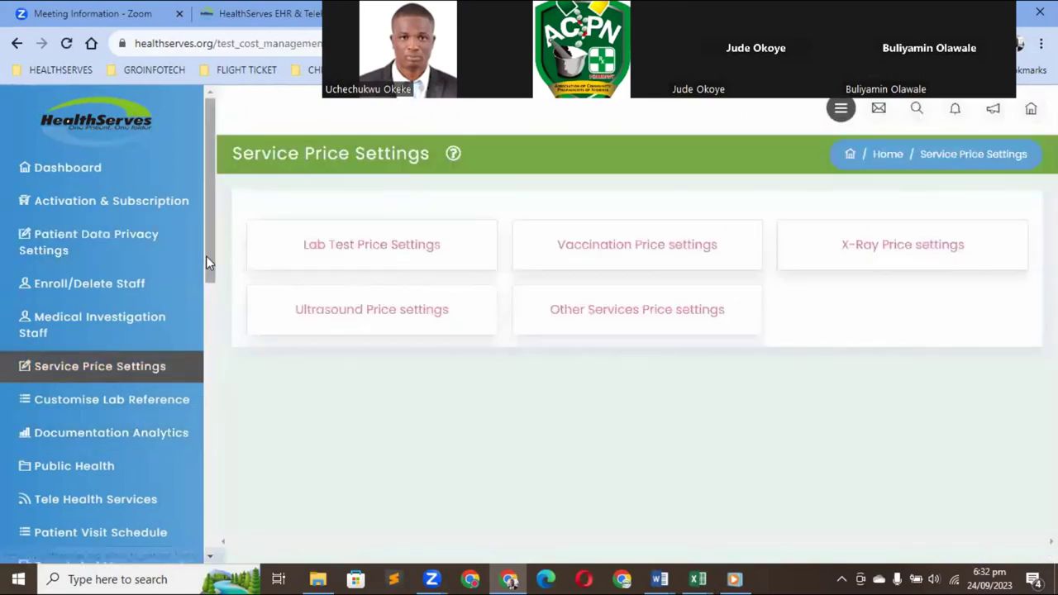
Scroll the sidebar and open Bill and Commission Management to list patient bills
drag(206, 255, 227, 413)
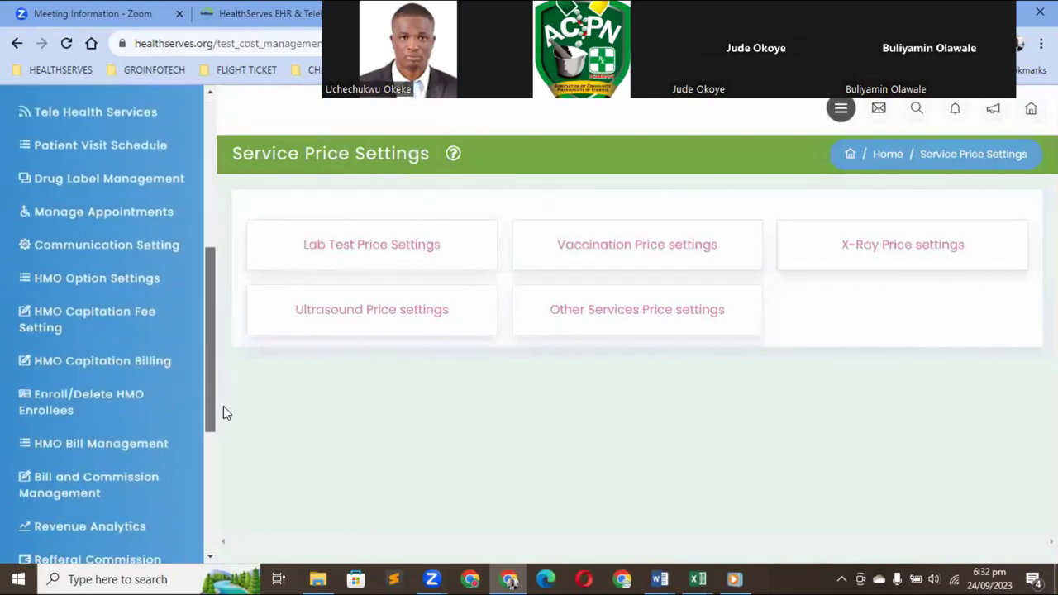
click(96, 490)
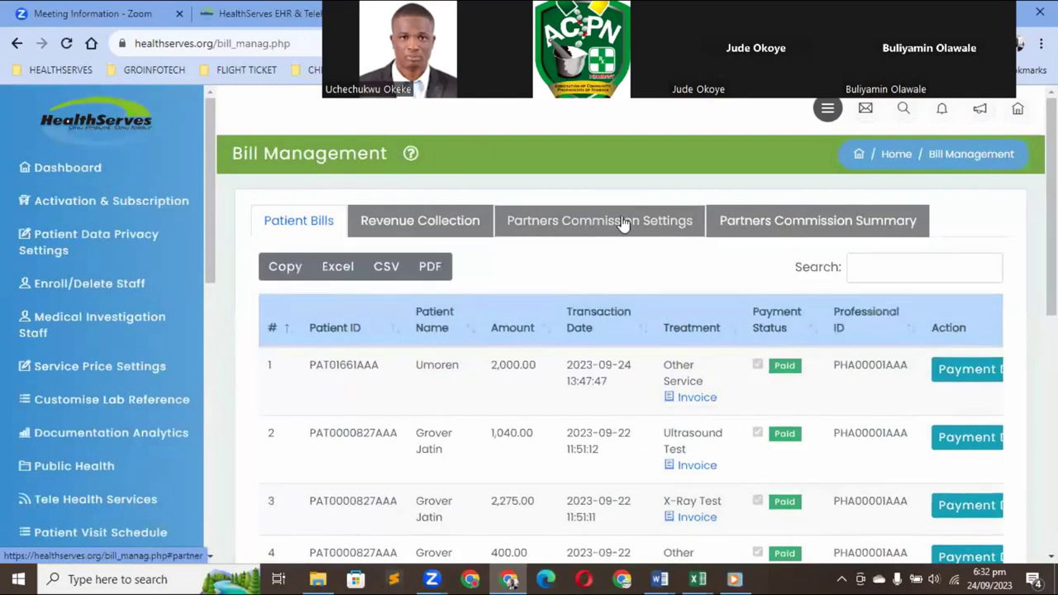
Search Partners Commission Settings for 'ABC Pharmacy', find no match, and clear the search
click(623, 221)
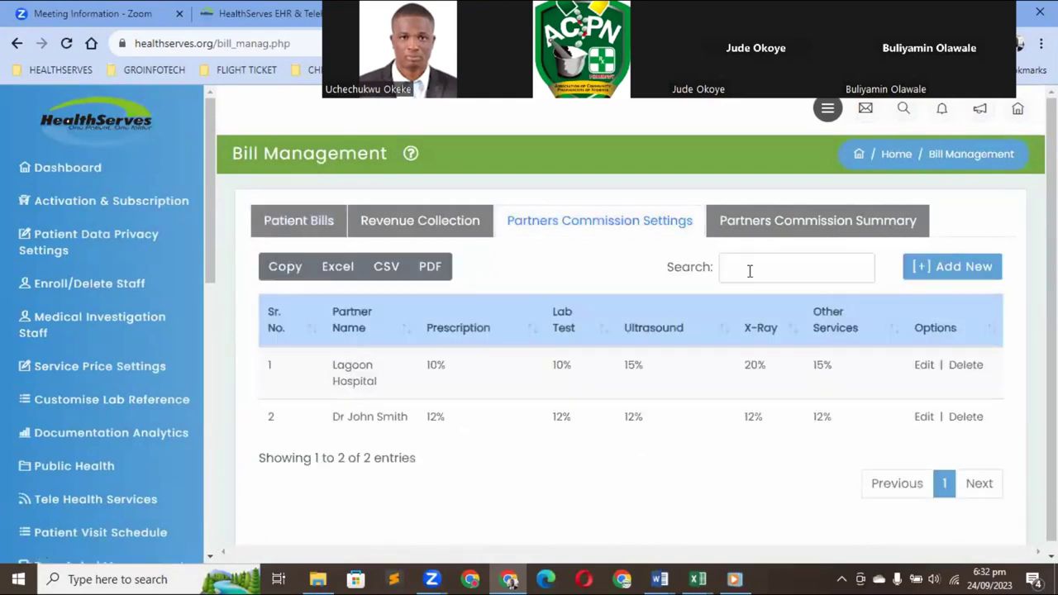
click(749, 271)
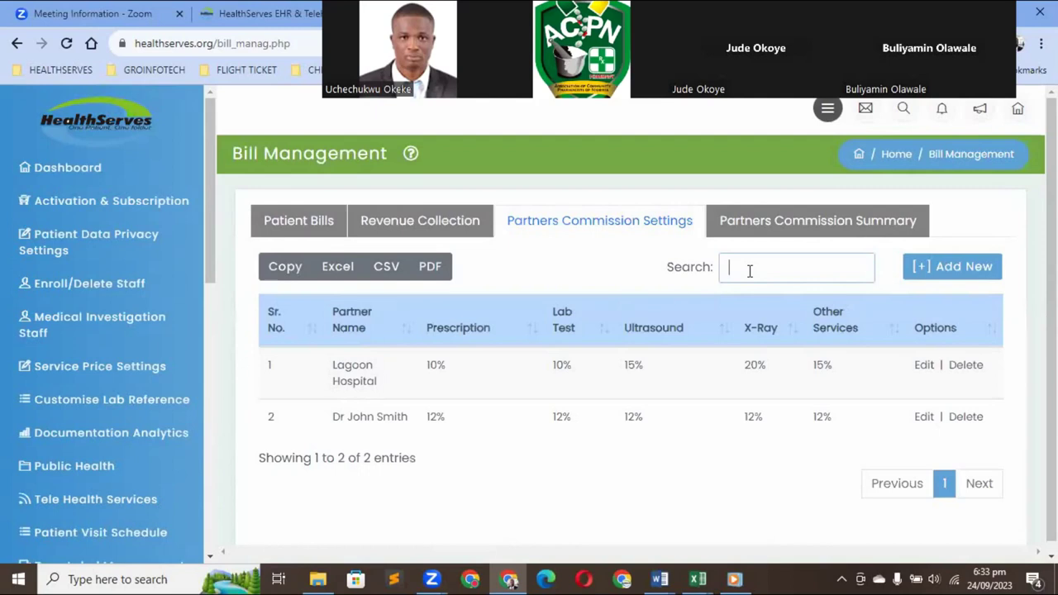
text(ABC)
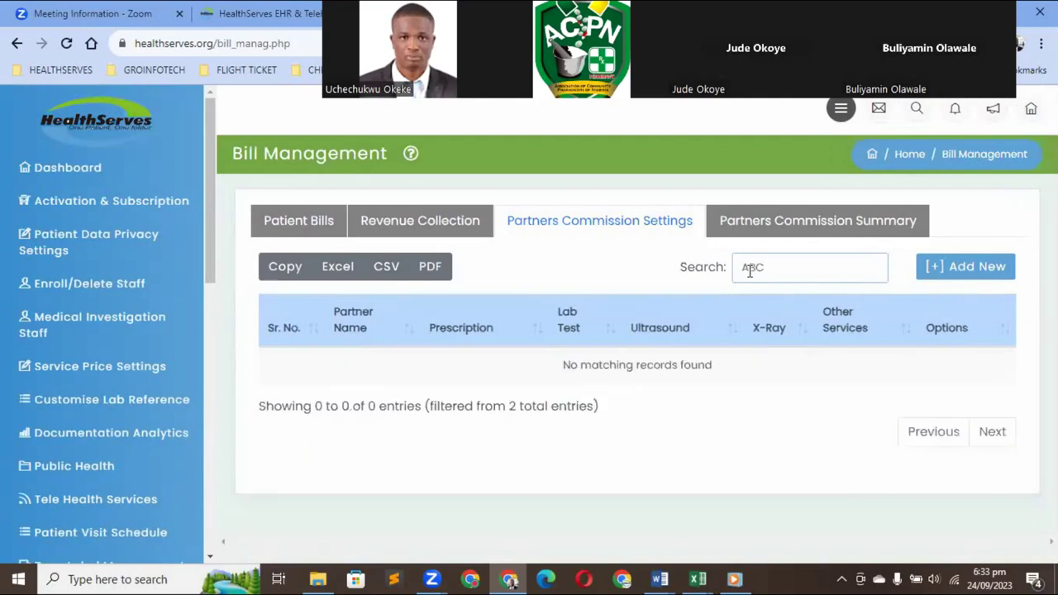
text( Pharmac)
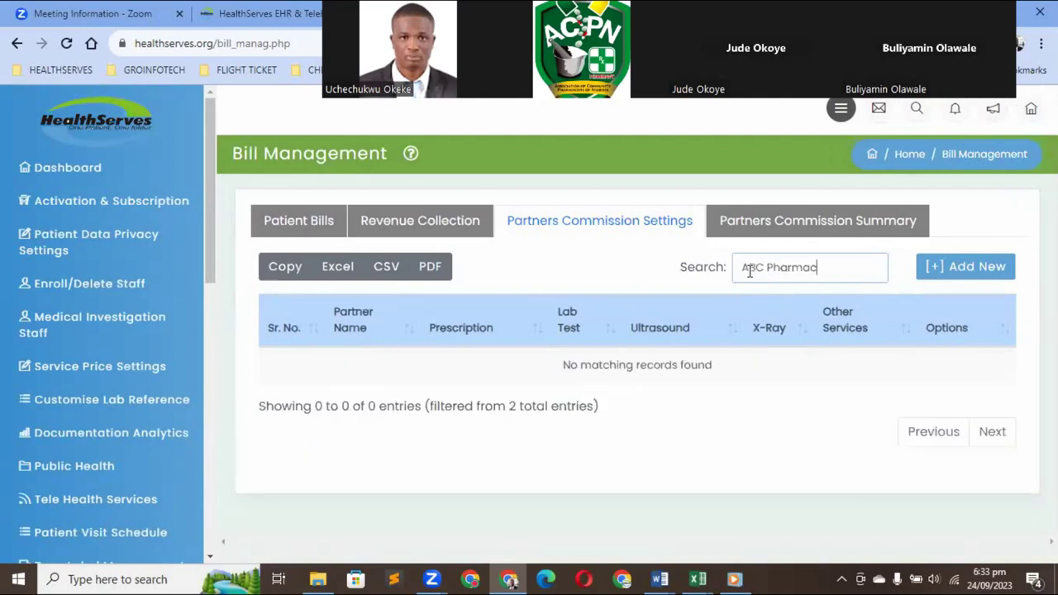
text(y)
key(ctrl+a)
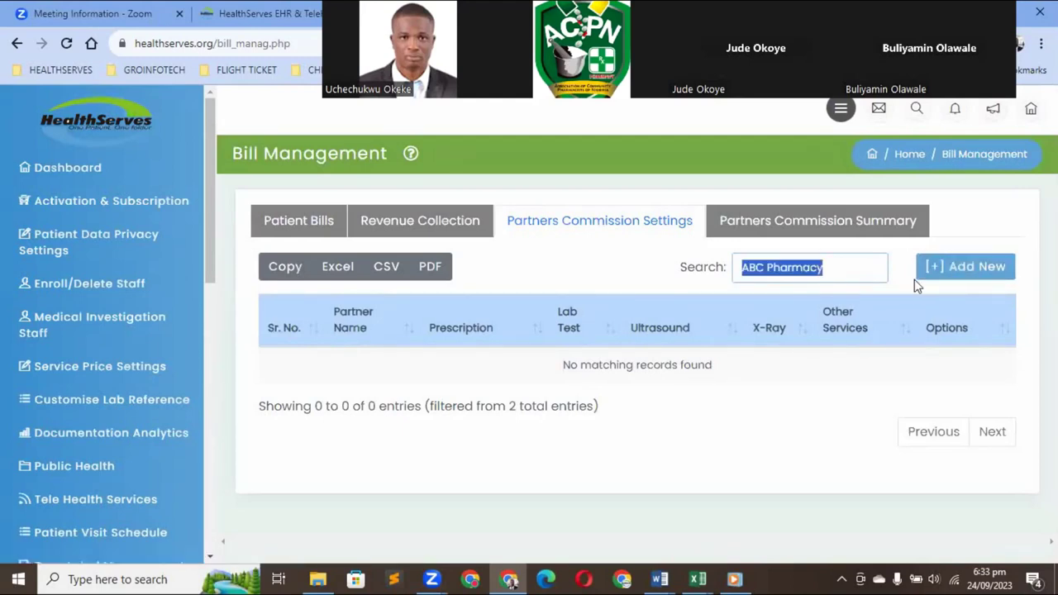
click(966, 271)
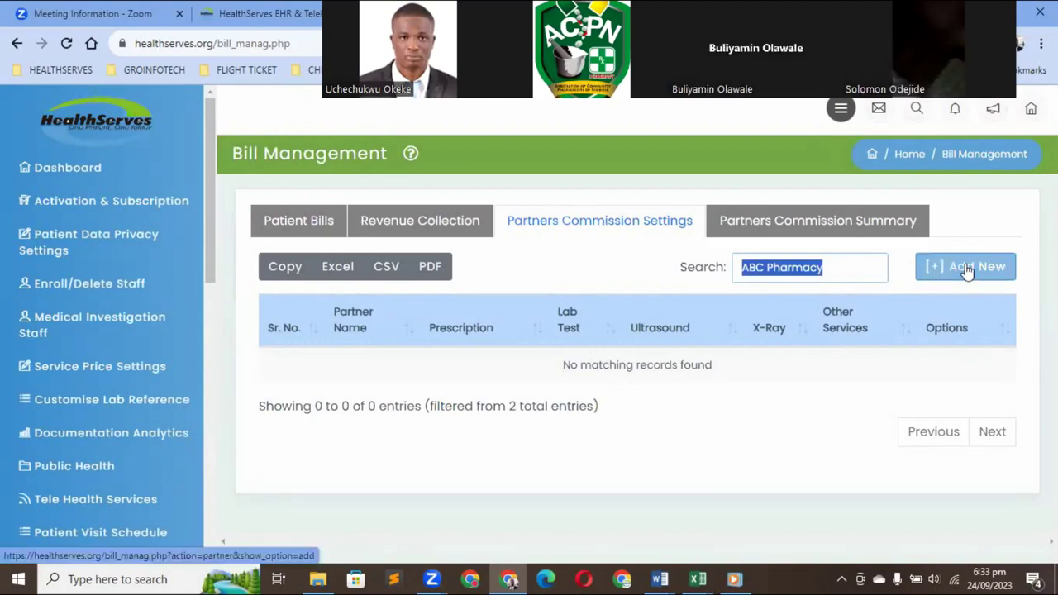
key(BackSpace)
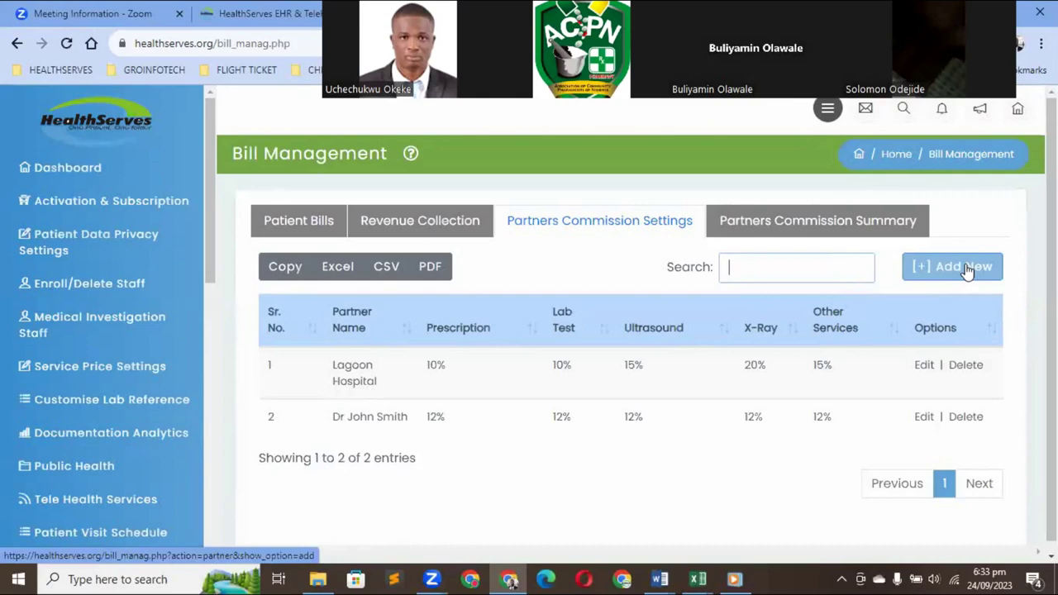
Start a new partner named 'ABC Pharmacy' with a 10% prescription commission
click(967, 271)
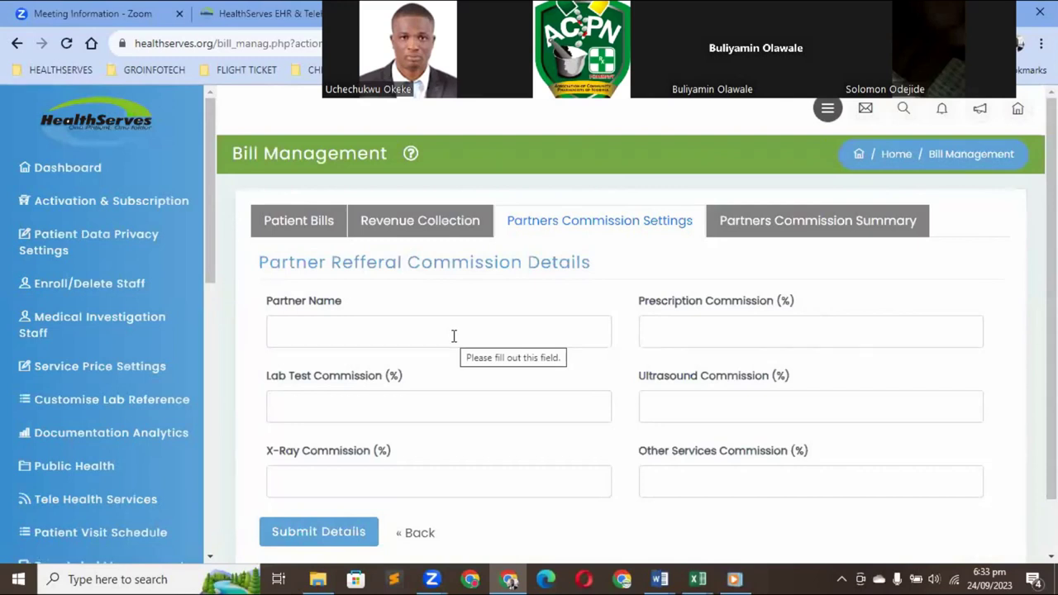
click(741, 324)
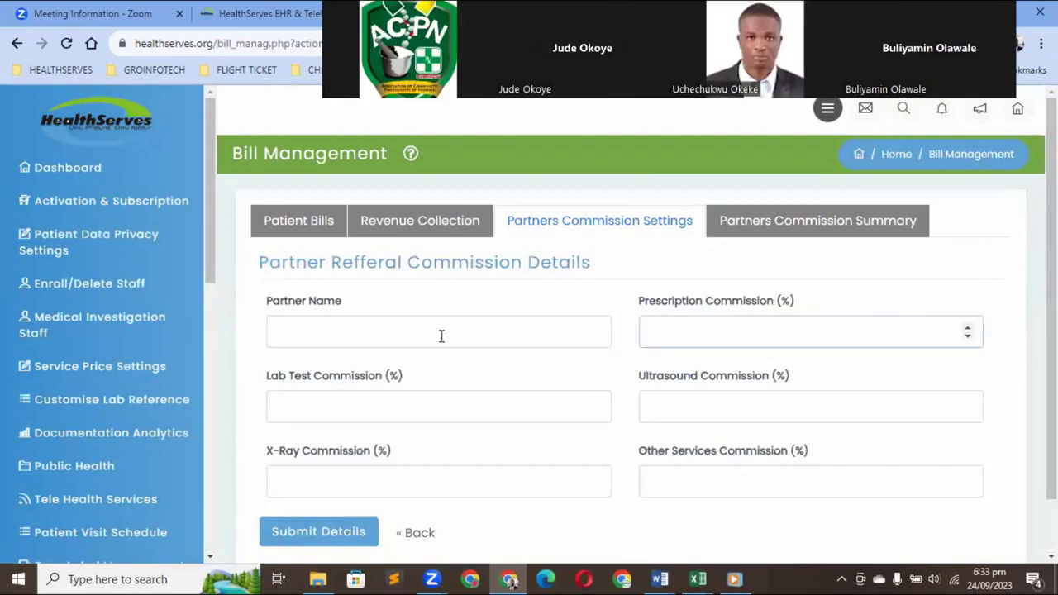
click(441, 334)
text(ABC Pharmacy)
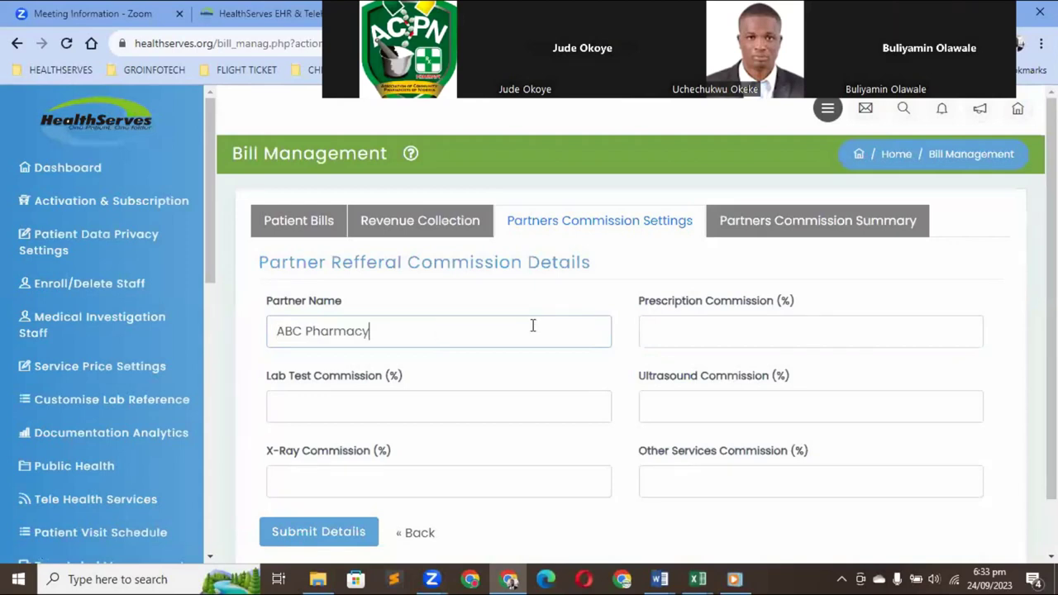
click(687, 338)
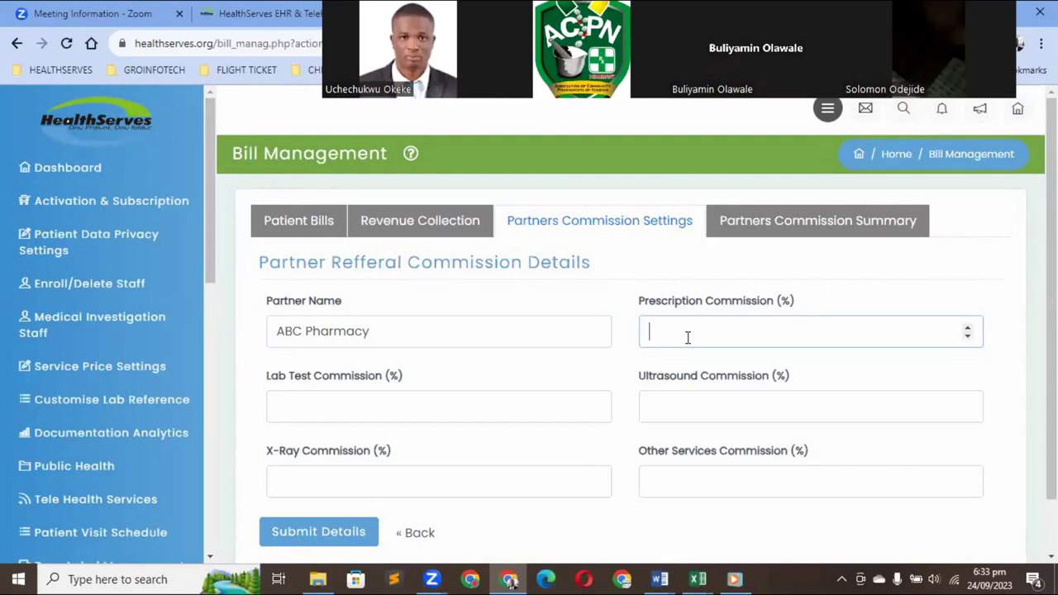
text(10)
Set lab test, ultrasound, X-Ray and other services commissions to 0 and submit the details
scroll(371, 464, down, 1)
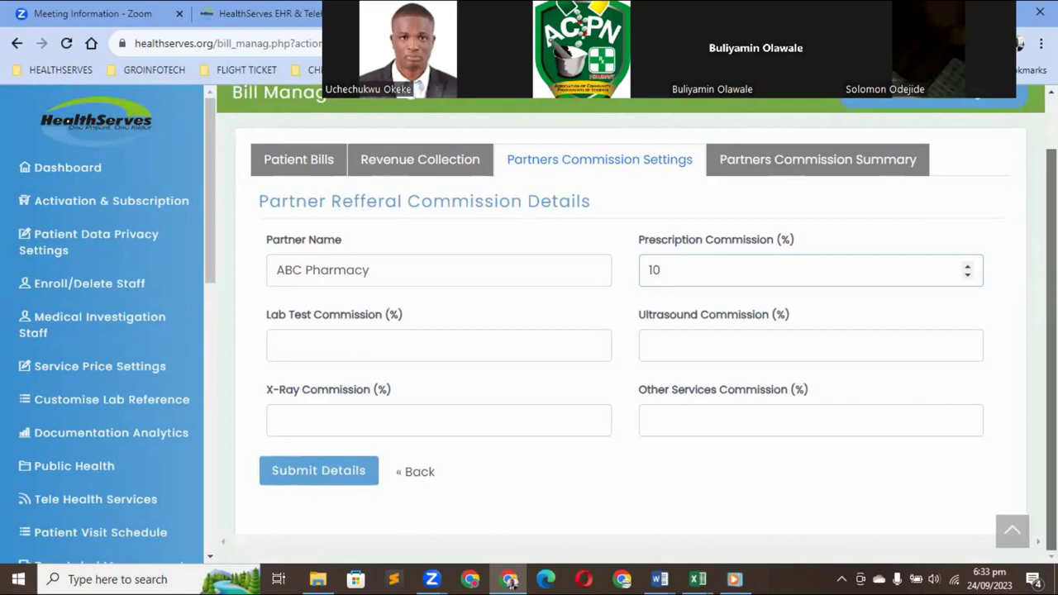
click(297, 477)
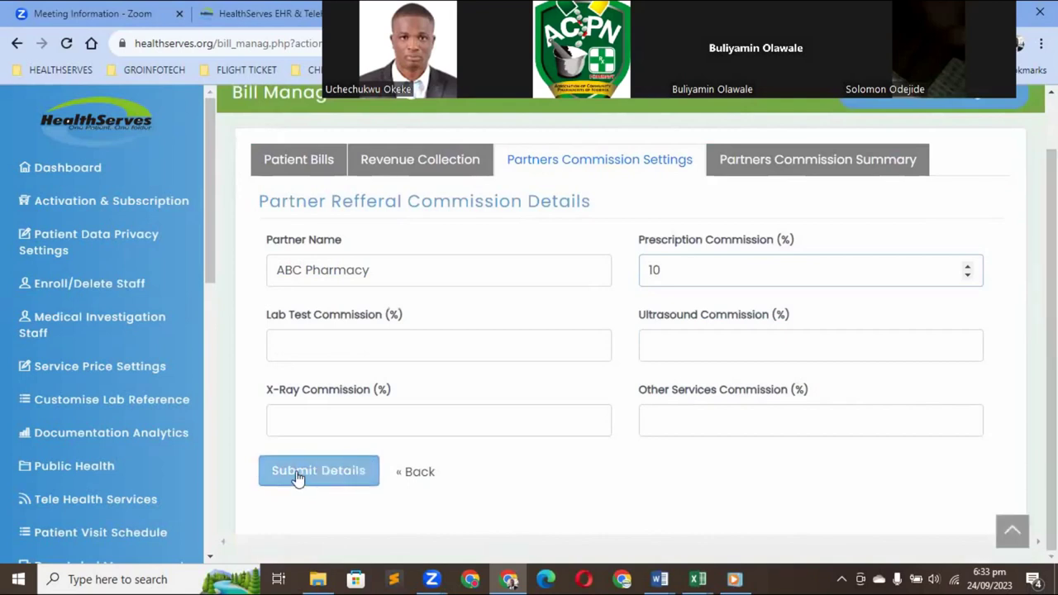
click(326, 348)
text(0)
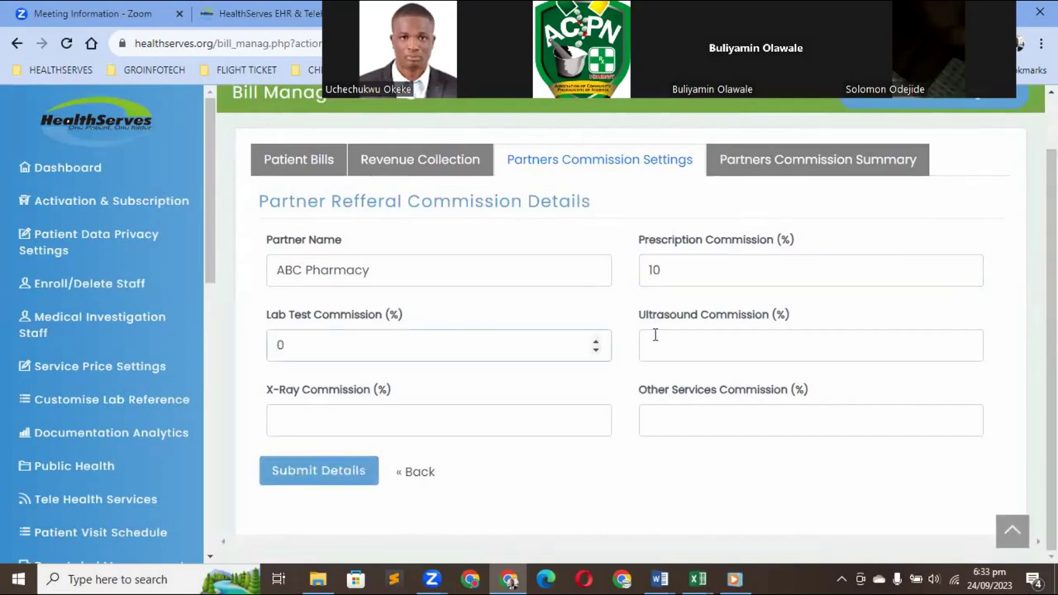
click(656, 338)
text(0)
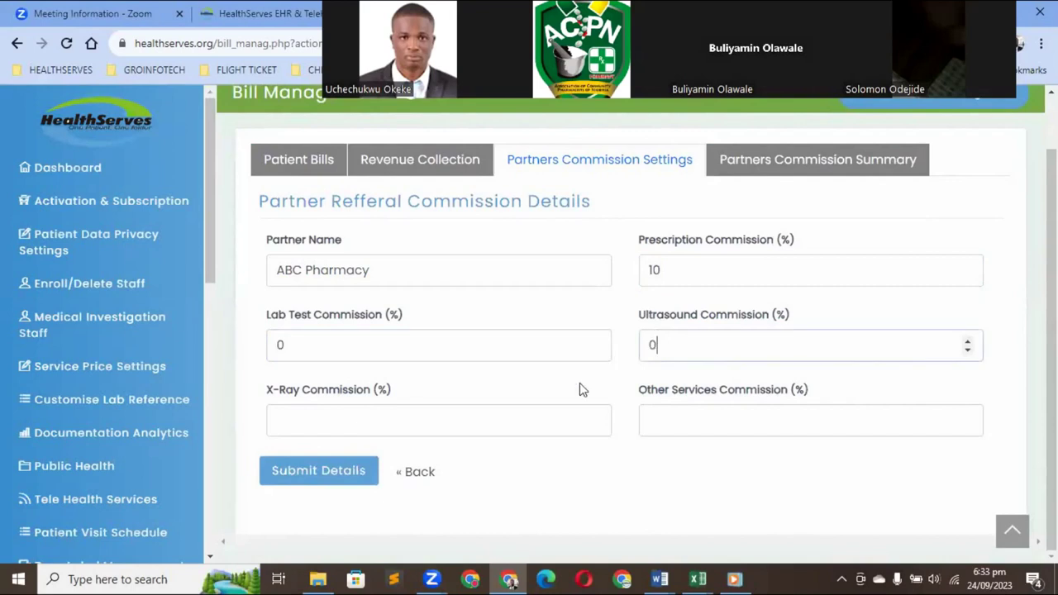
click(558, 406)
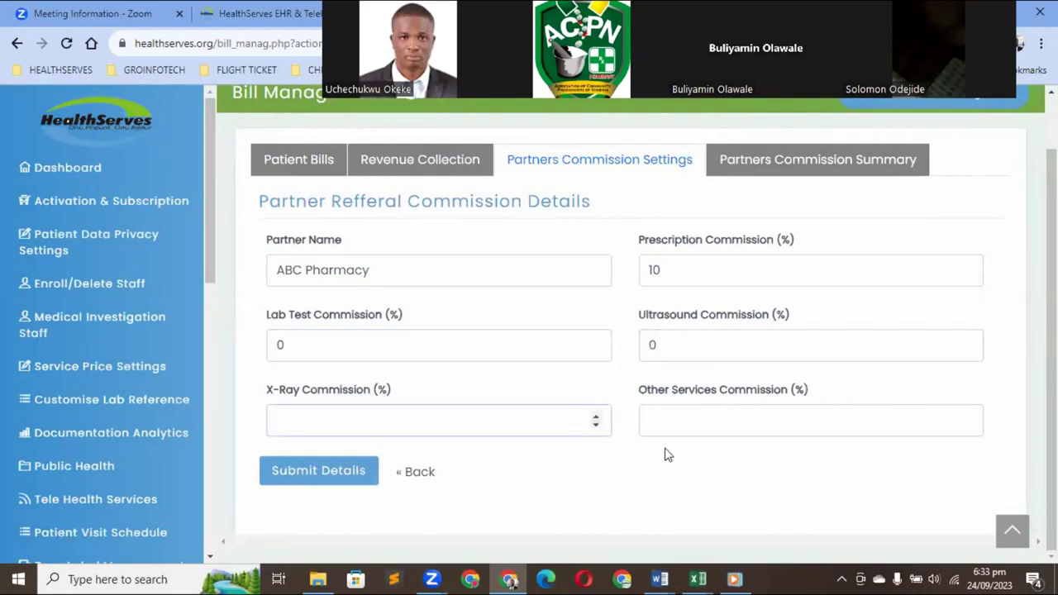
text(0)
click(680, 413)
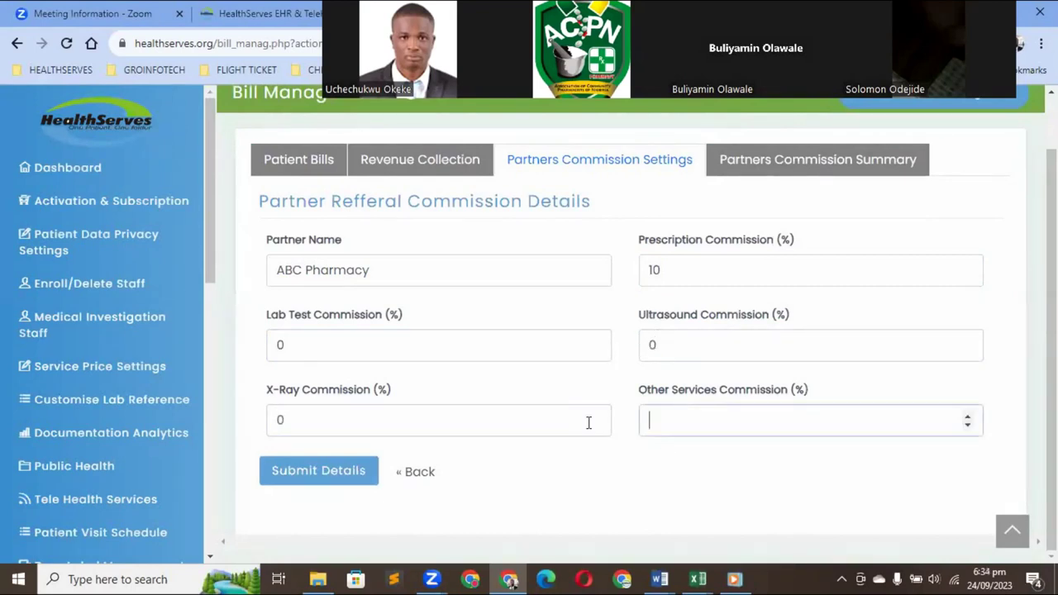
text(0)
click(345, 469)
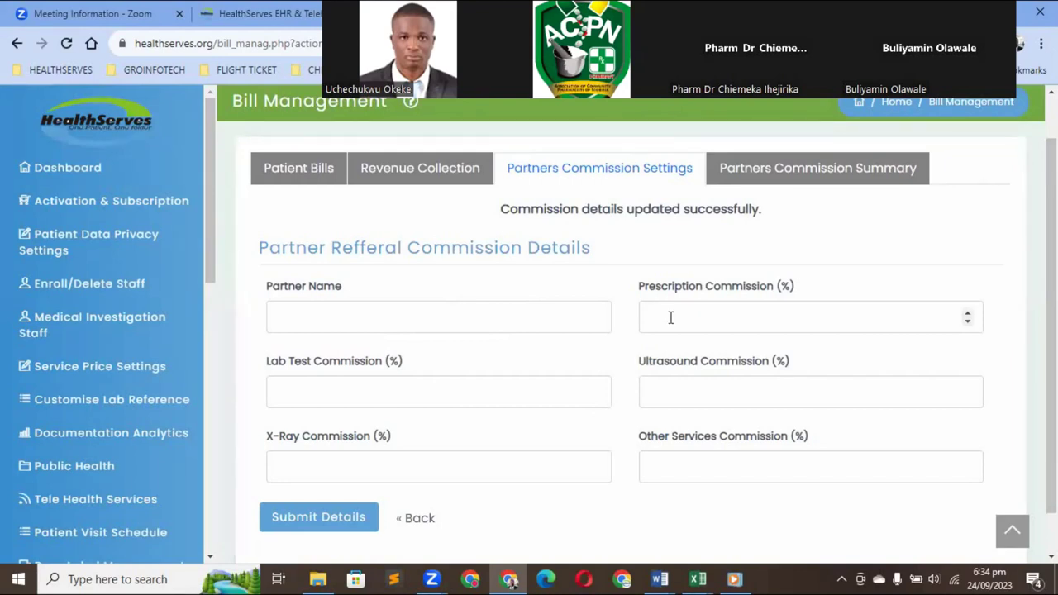
View the Partners Commission Summary table, check the settings tab, and return to the summary
click(816, 174)
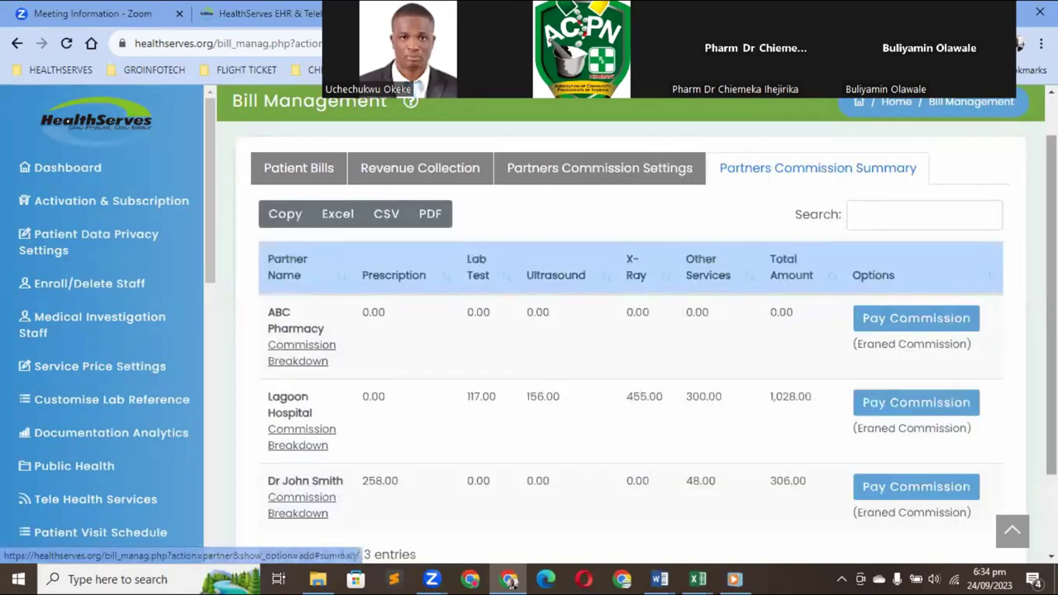
scroll(502, 353, down, 2)
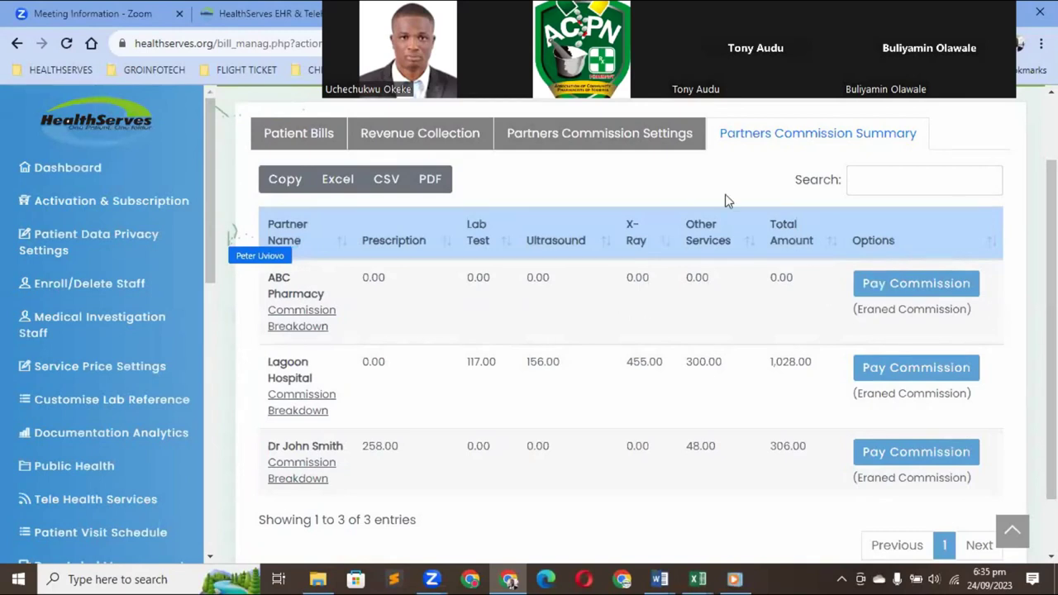
click(615, 140)
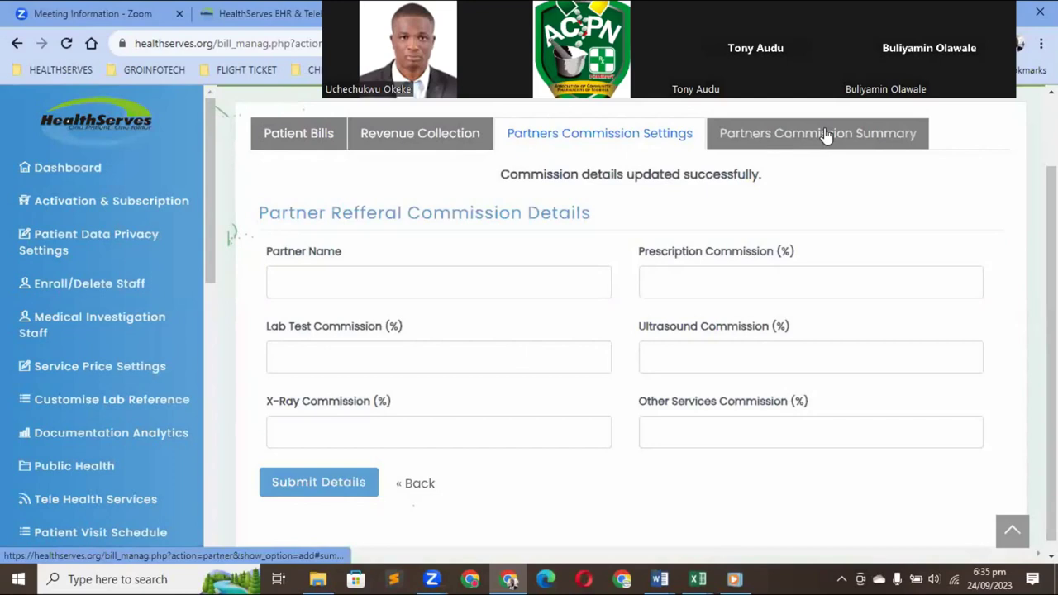
click(825, 135)
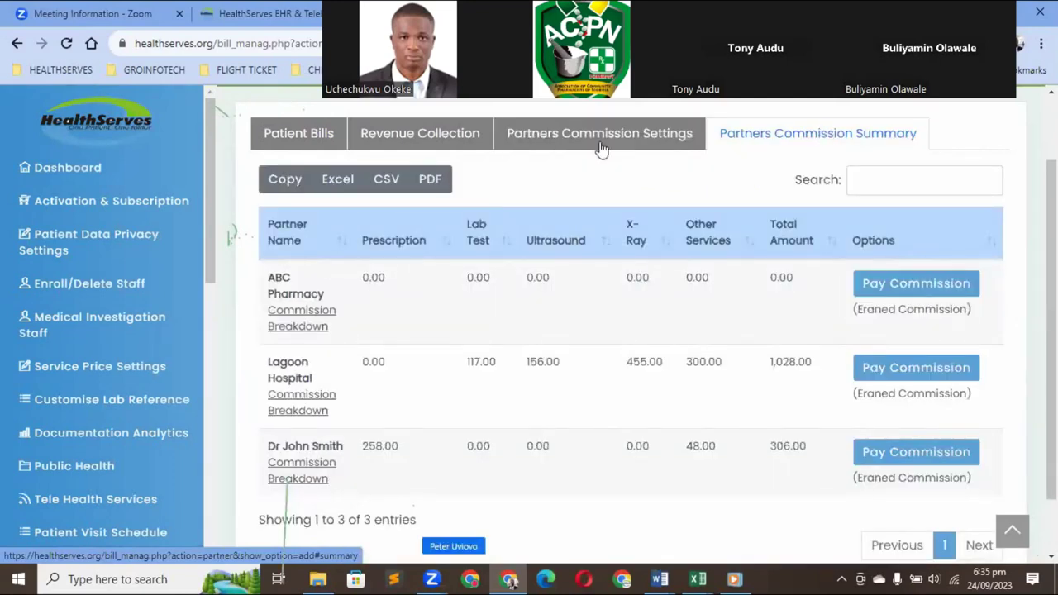
Review the Revenue Collection table of staff collections, then switch to Patient Bills
click(447, 143)
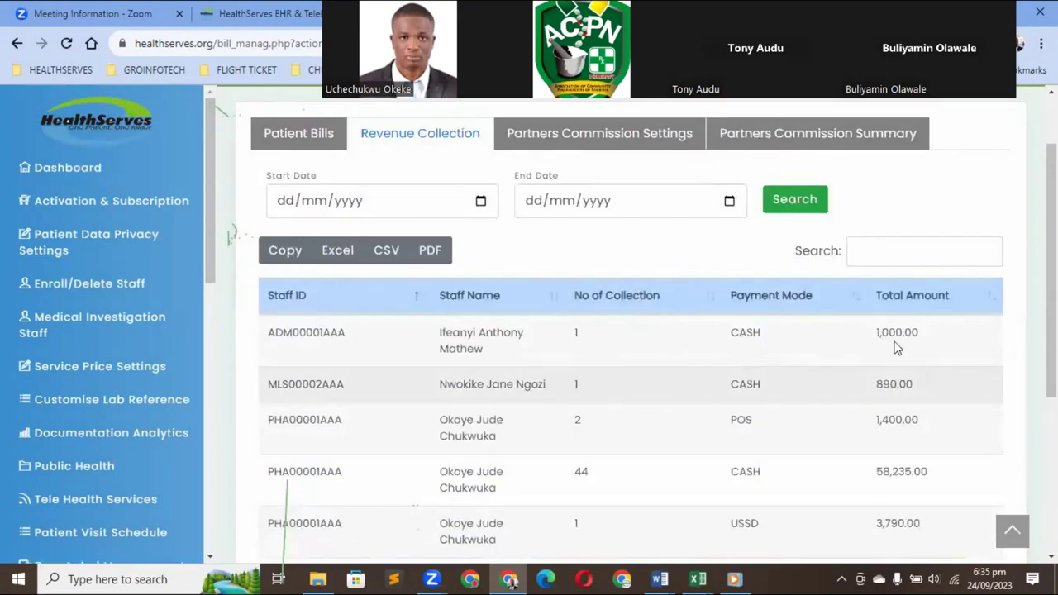
scroll(628, 372, down, 2)
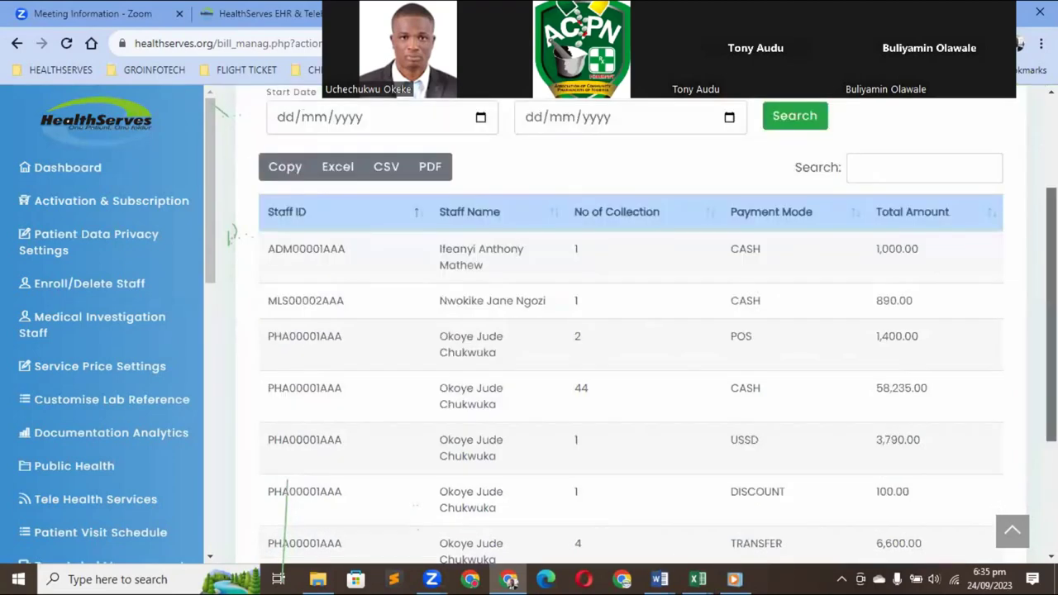
scroll(628, 372, down, 3)
scroll(628, 372, up, 5)
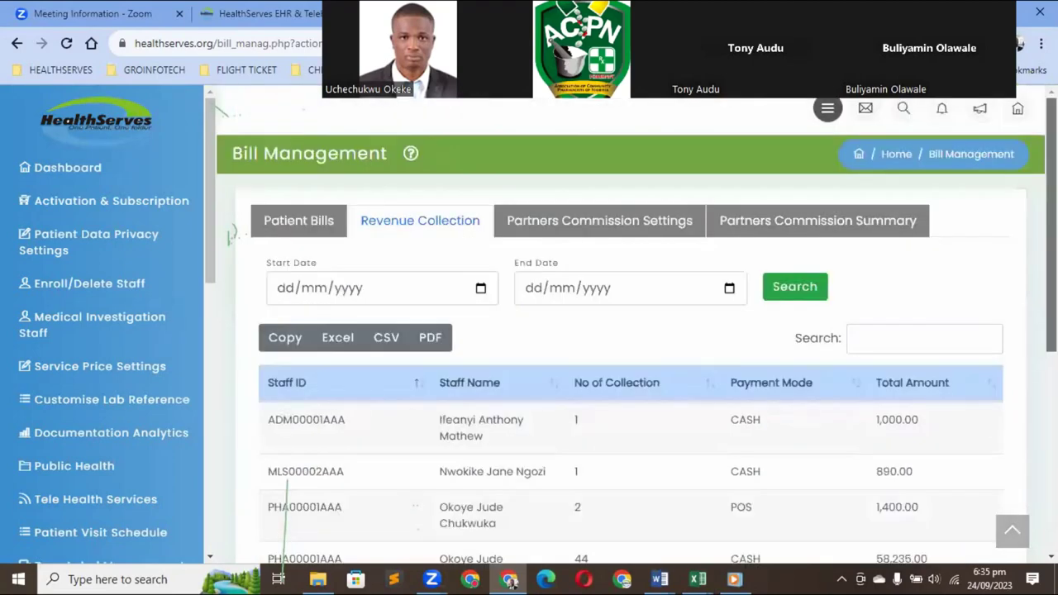
scroll(628, 371, down, 2)
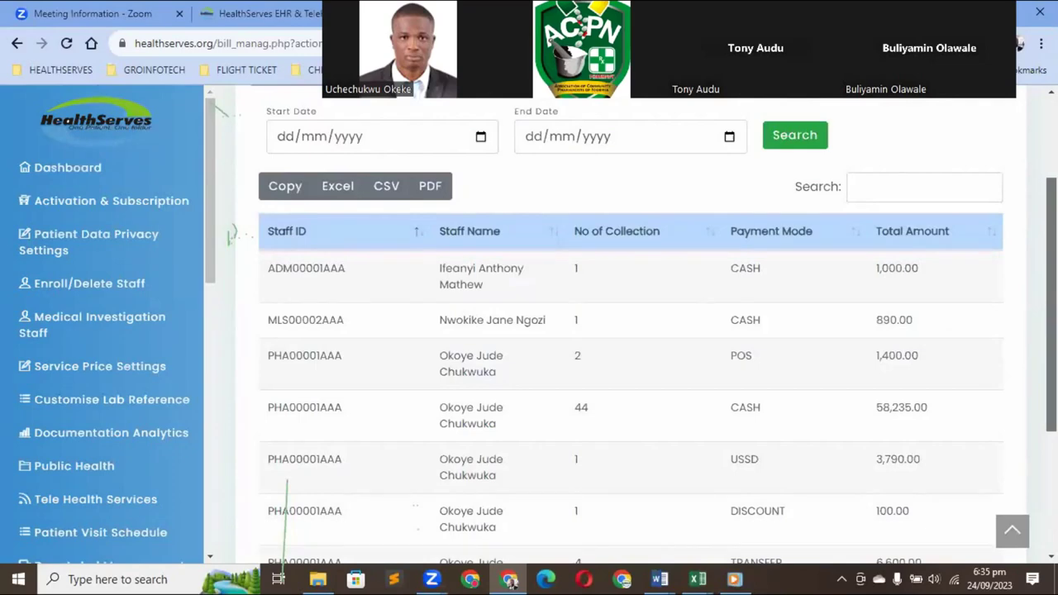
scroll(628, 372, up, 2)
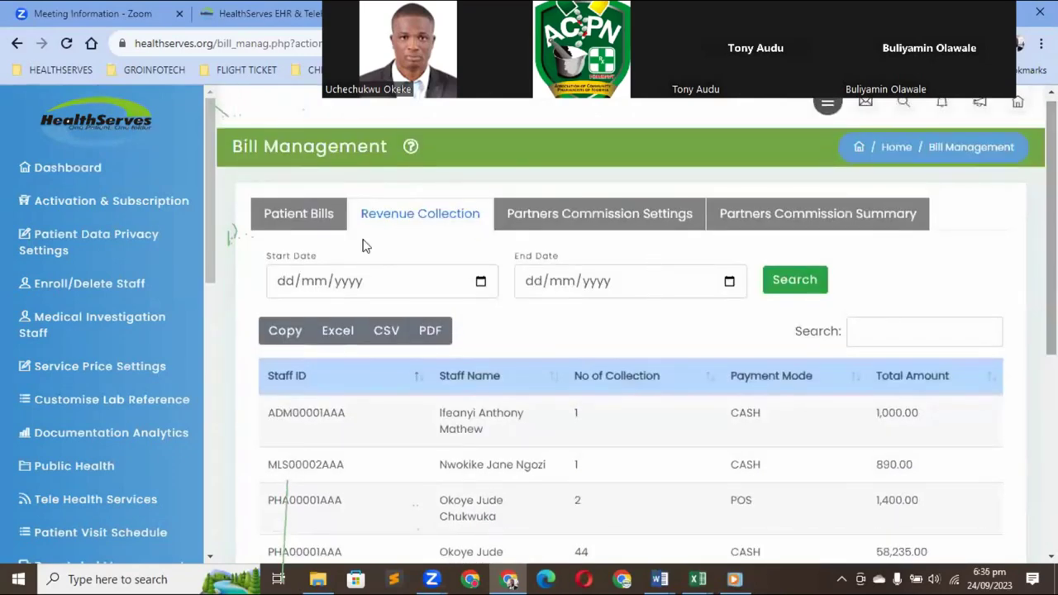
click(298, 216)
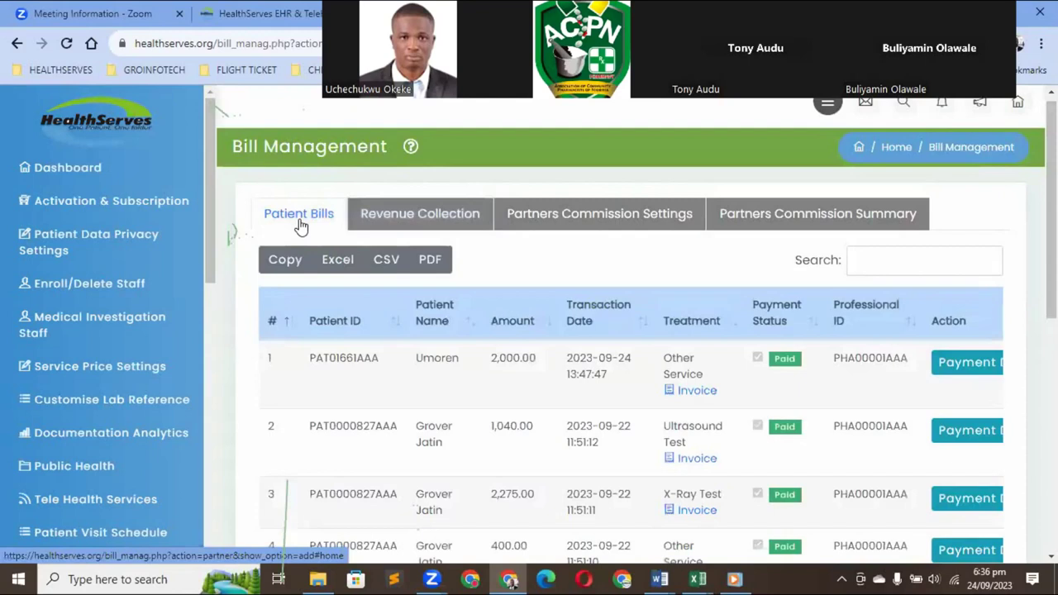
Open the first bill's invoice and bring up its print preview showing a 2000.00 total
click(694, 394)
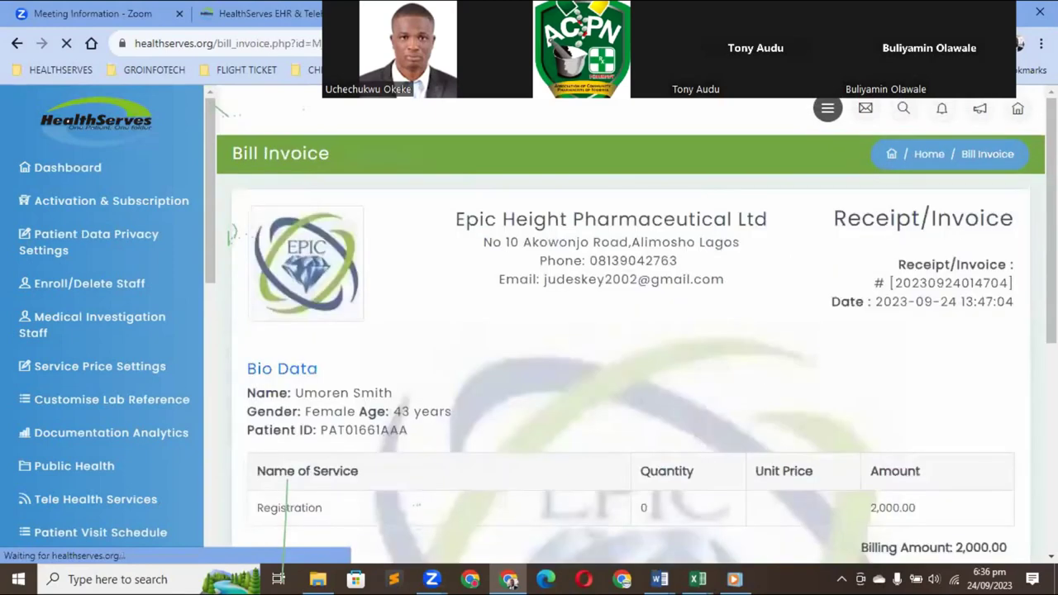
scroll(928, 486, down, 5)
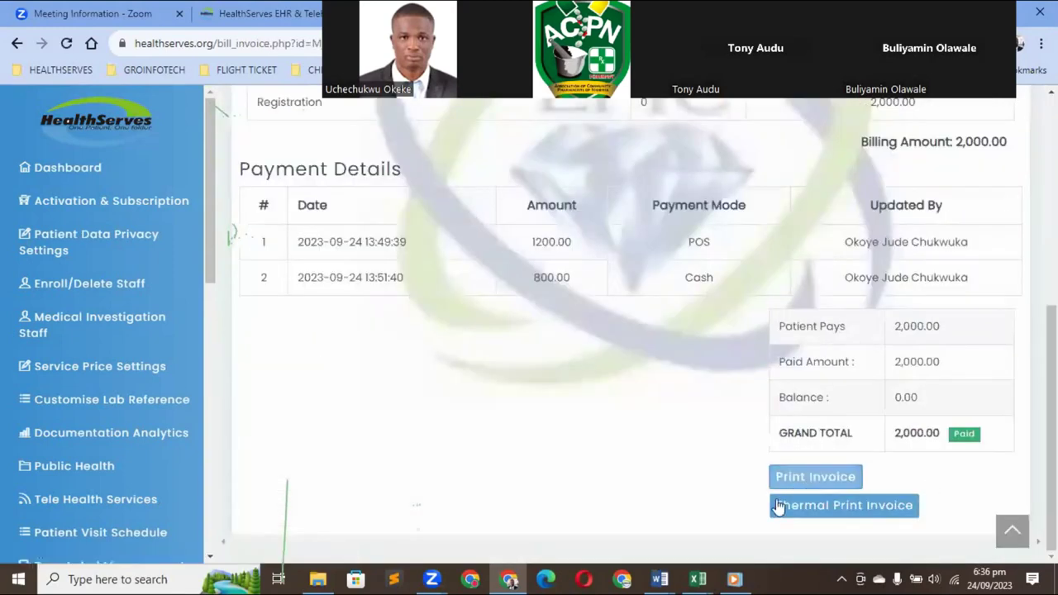
click(814, 477)
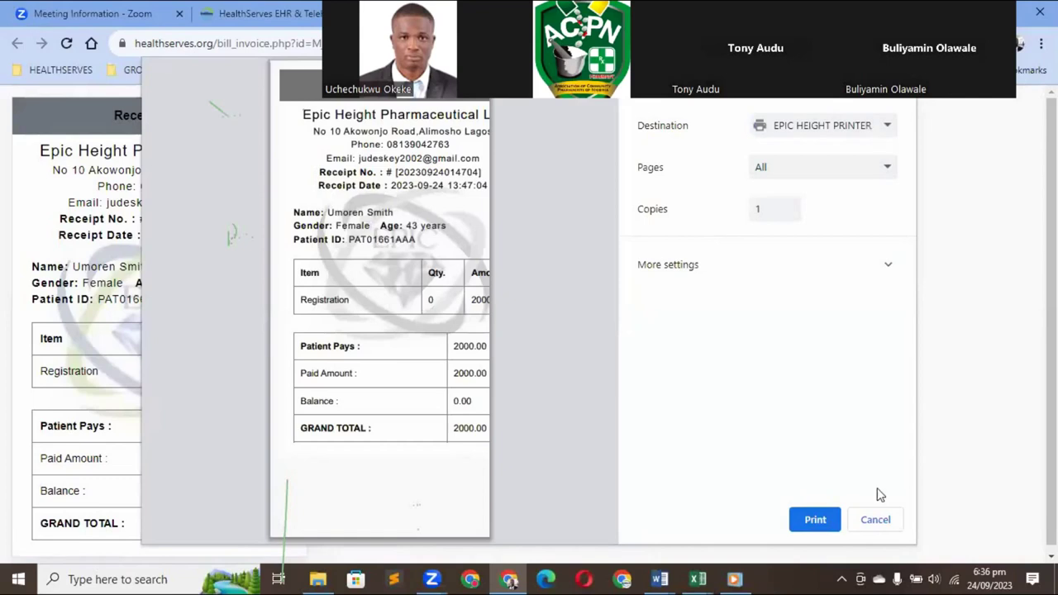
Cancel the print dialog and scroll back to the top of the receipt page
click(875, 519)
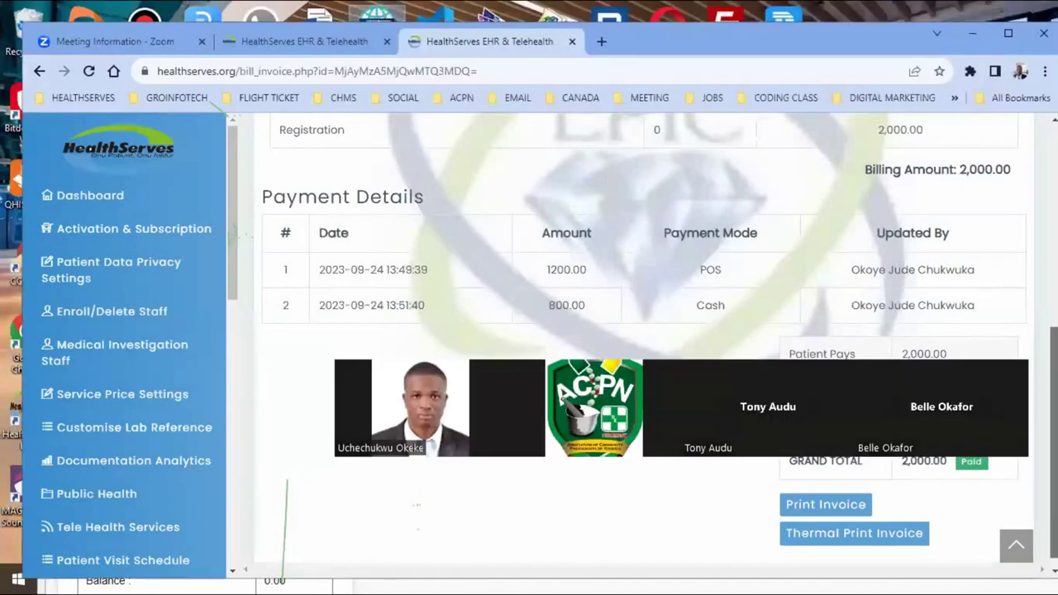
scroll(645, 347, up, 3)
scroll(644, 347, up, 1)
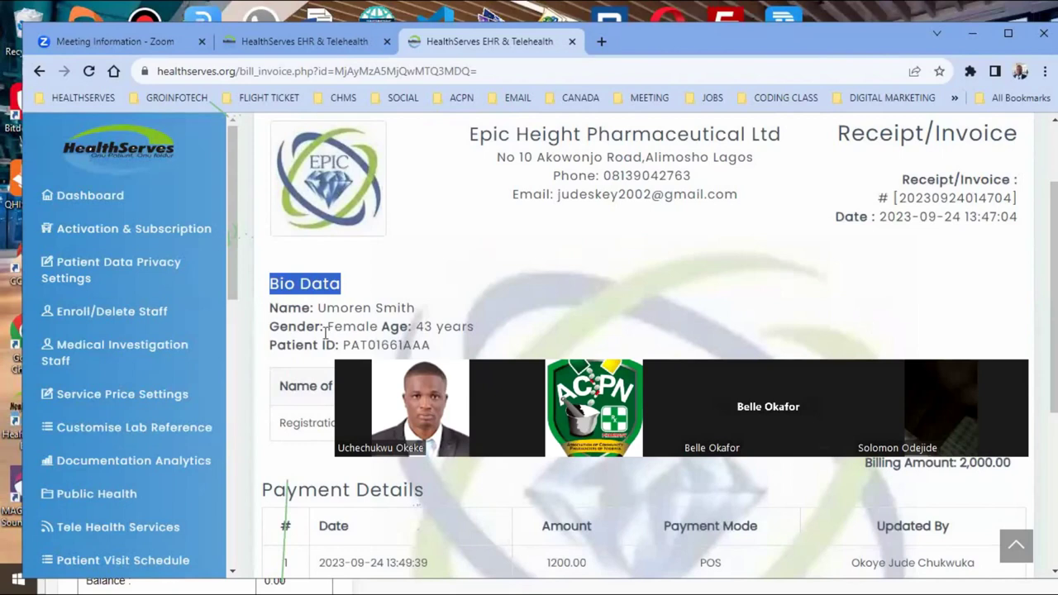
scroll(237, 383, down, 4)
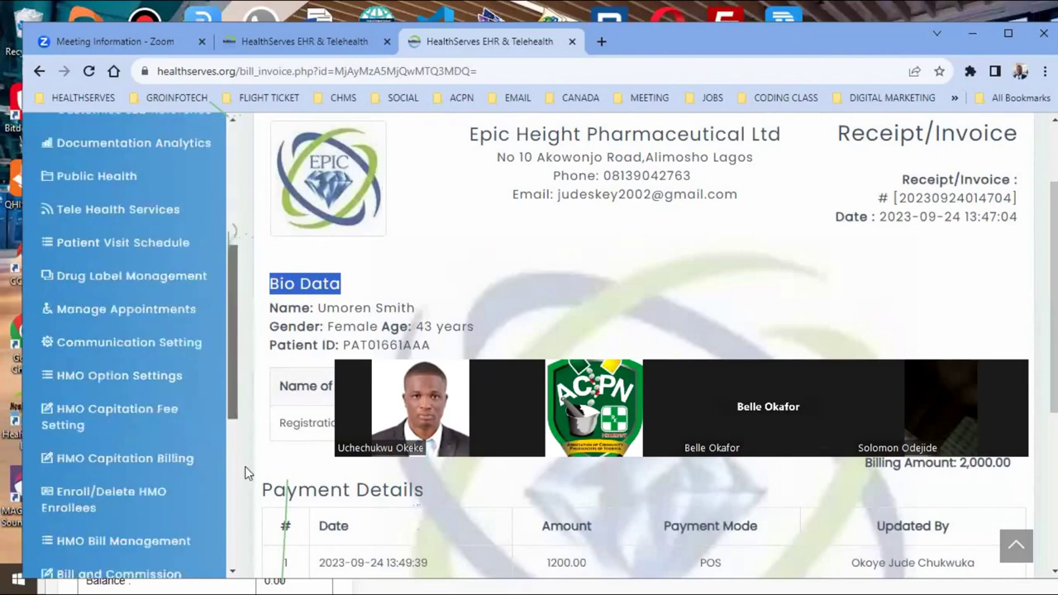
scroll(250, 489, down, 3)
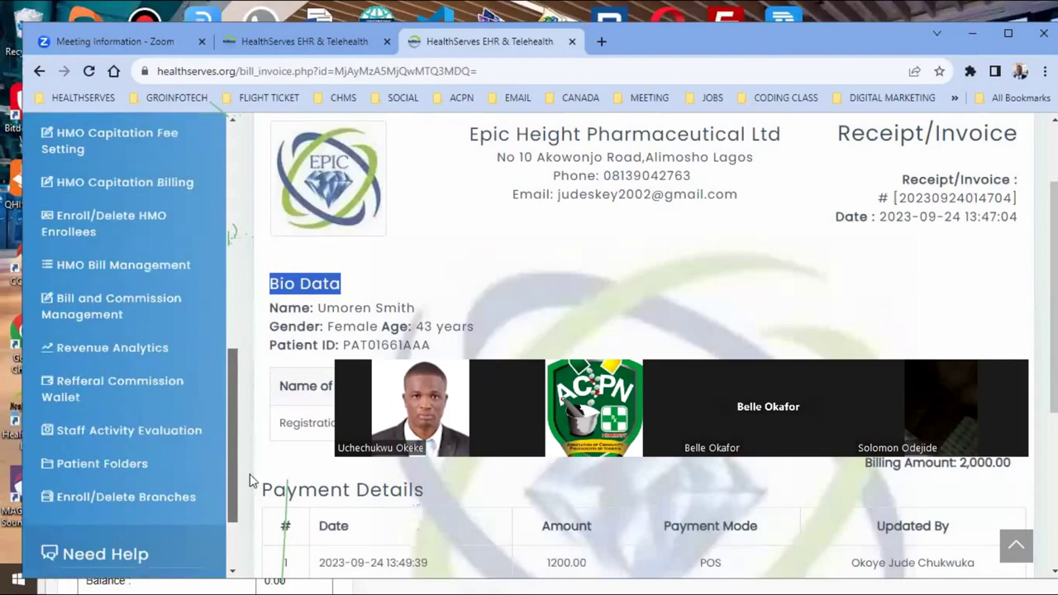
scroll(249, 476, up, 1)
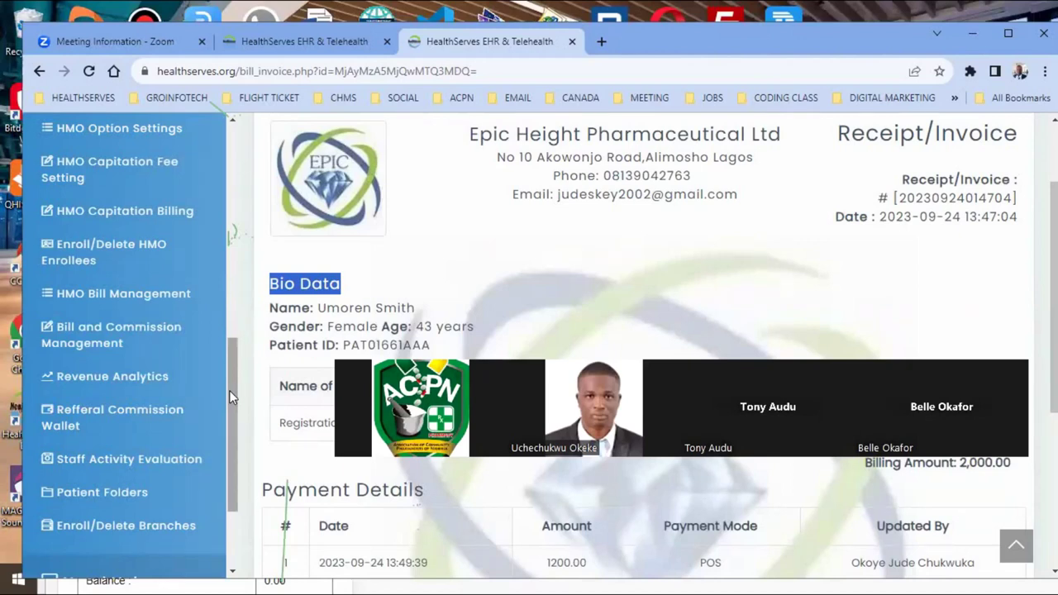
scroll(235, 442, down, 2)
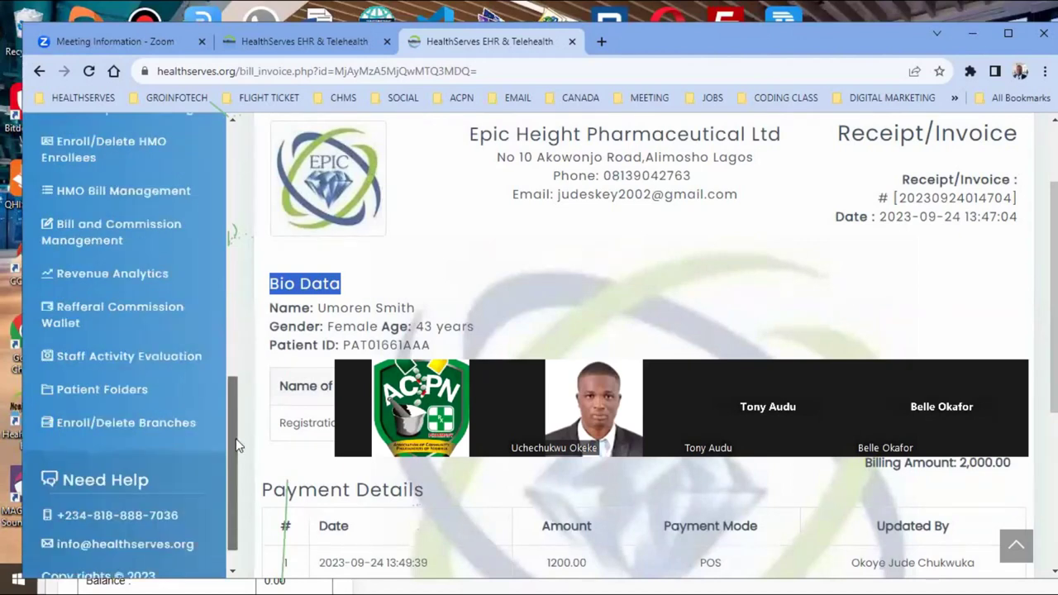
scroll(236, 445, down, 1)
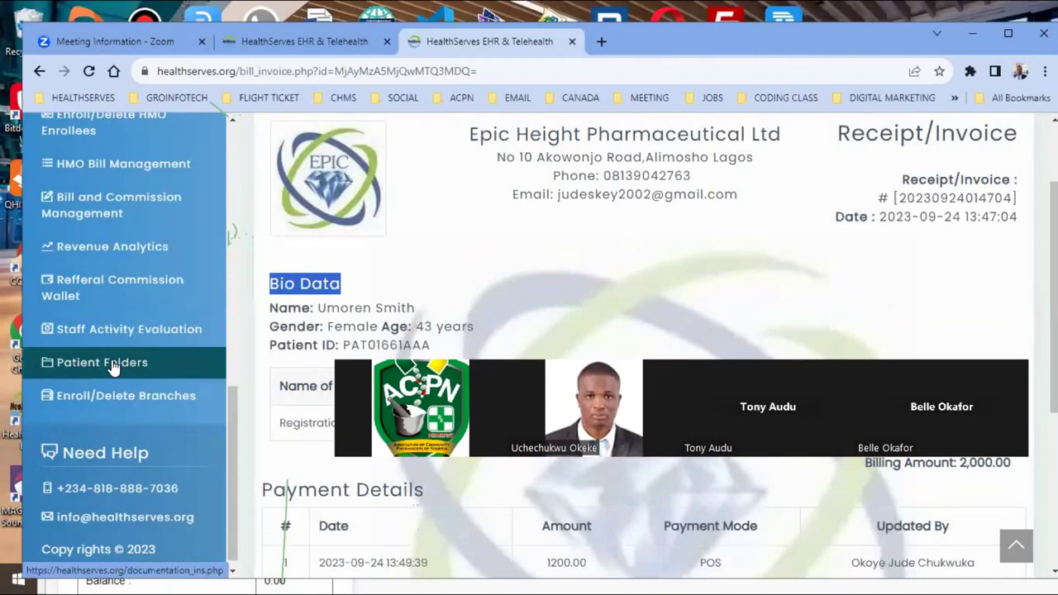
Open Patient Folders and scroll through the patient folder grid
click(113, 367)
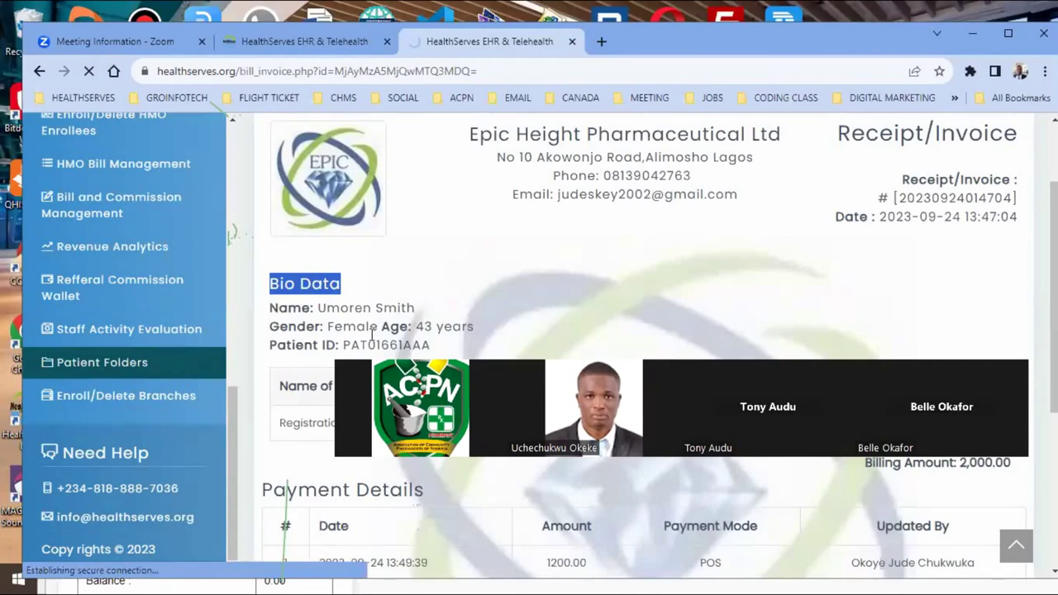
click(124, 368)
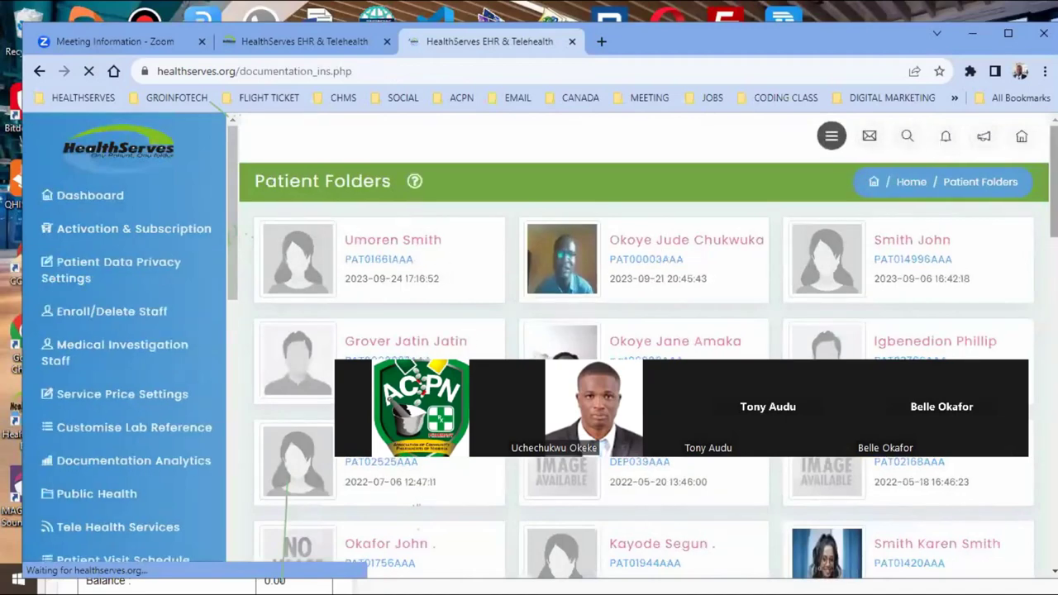
scroll(644, 347, down, 5)
scroll(746, 217, up, 3)
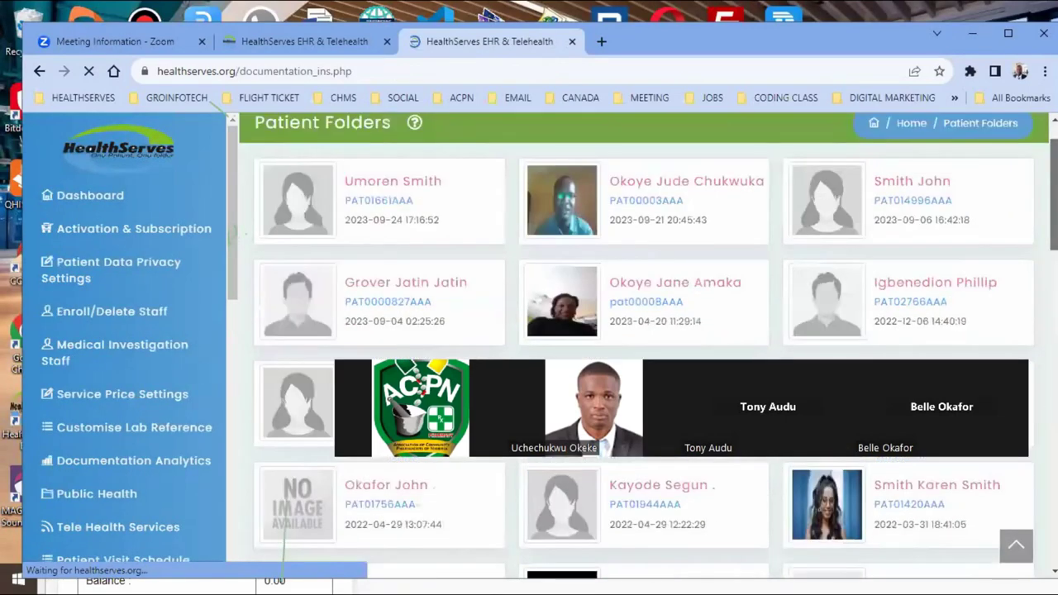
scroll(746, 216, up, 2)
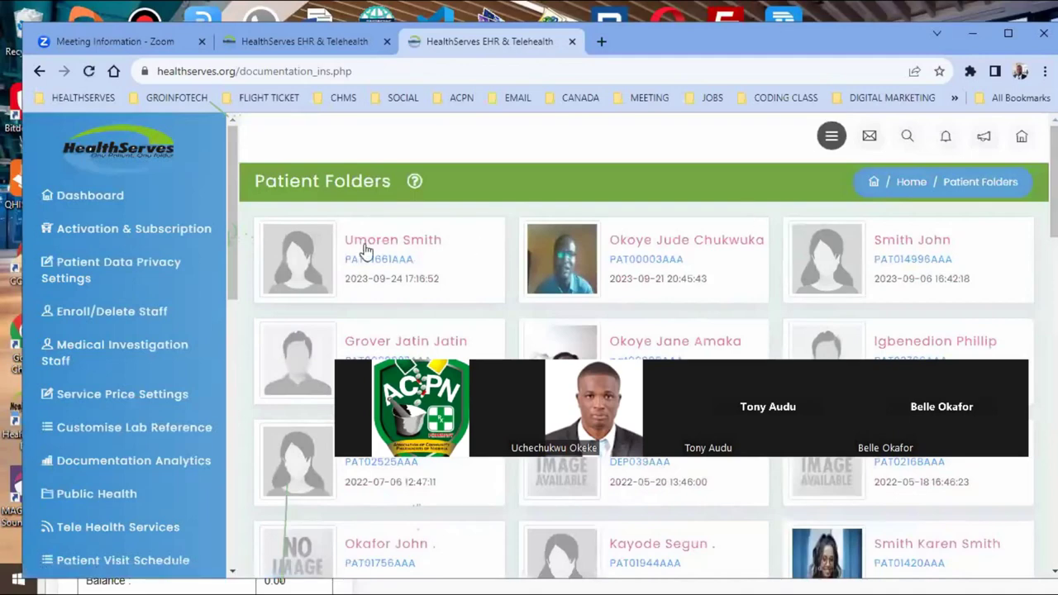
Open the Staff Activity Evaluation page showing staff cards with IDs and roles
scroll(234, 249, down, 5)
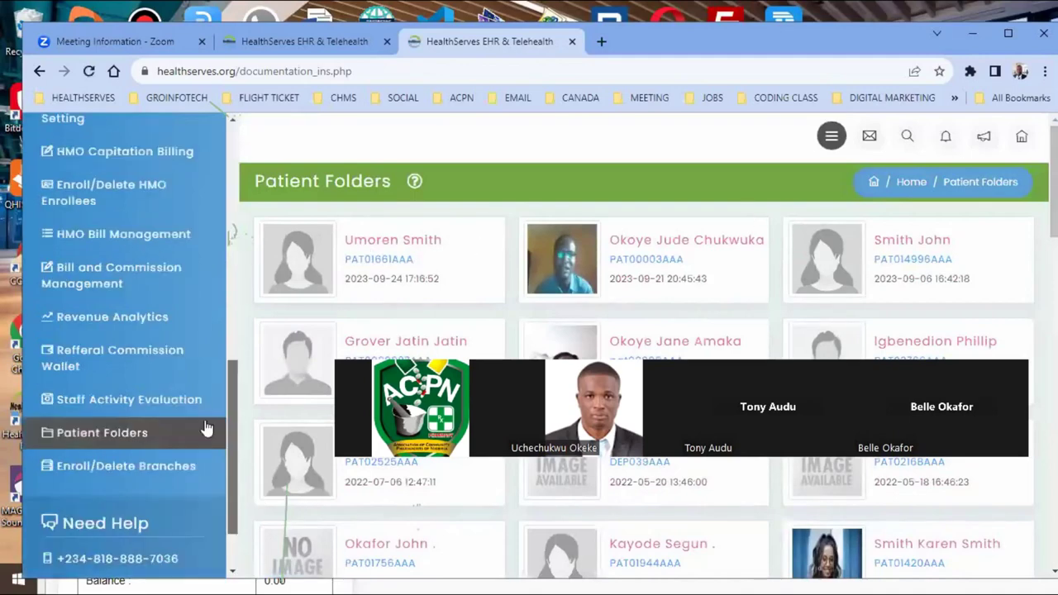
scroll(152, 382, down, 1)
click(152, 382)
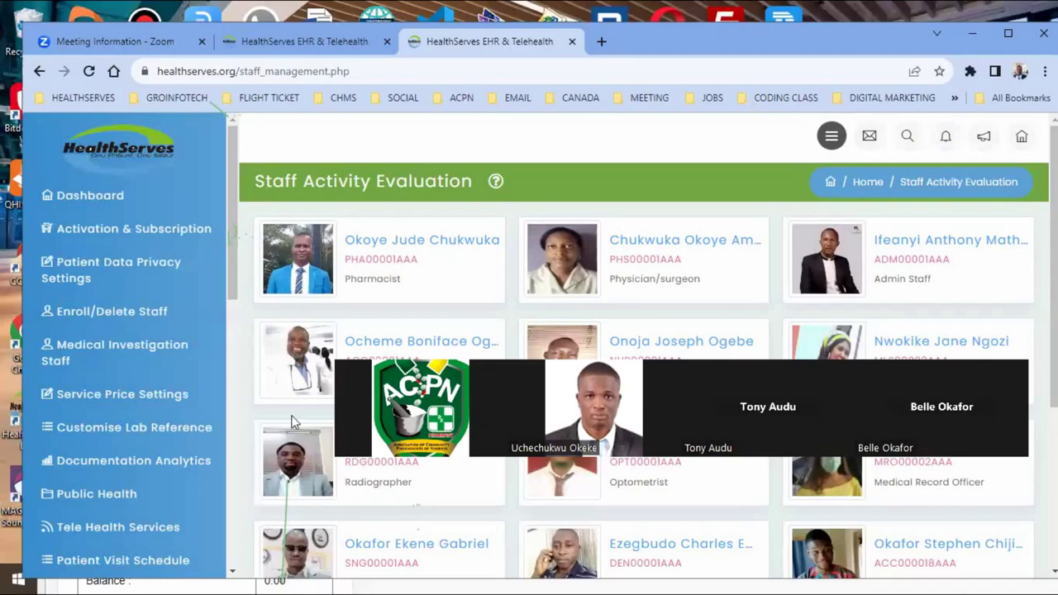
Select the Staff Activity Evaluation heading and show the profile menu with Update Profile, Settings and Sign Out
triple_click(1023, 175)
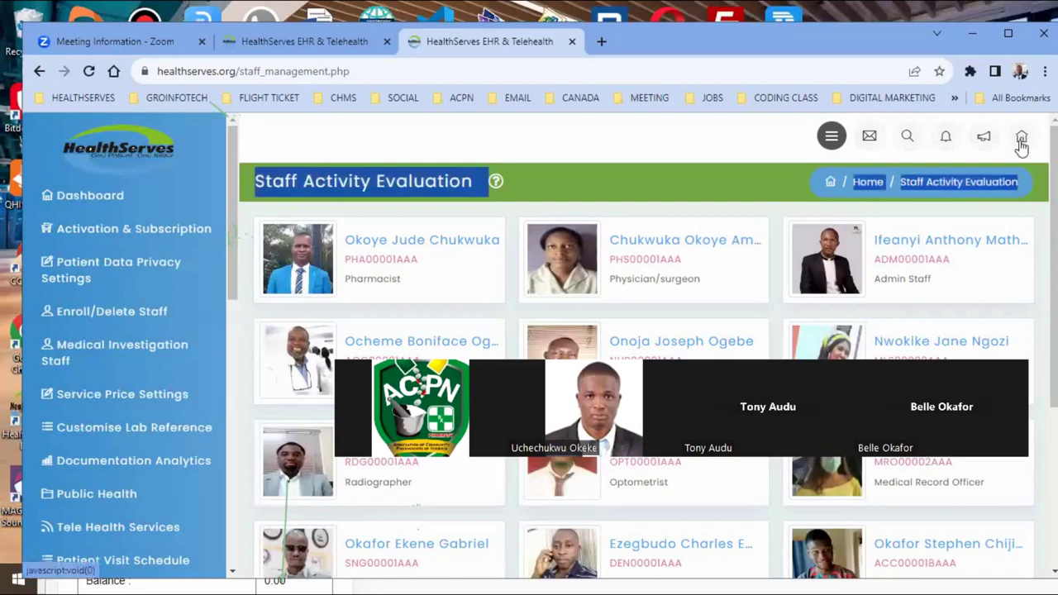
mouse_move(1021, 142)
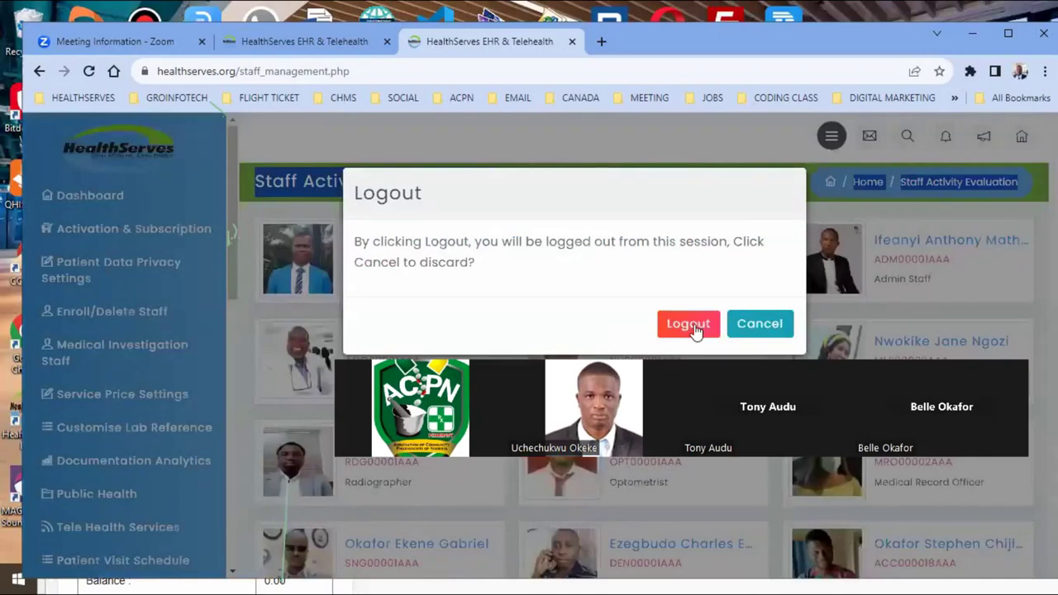
Confirm Logout in the dialog to end the staff session and return to the login page
click(695, 328)
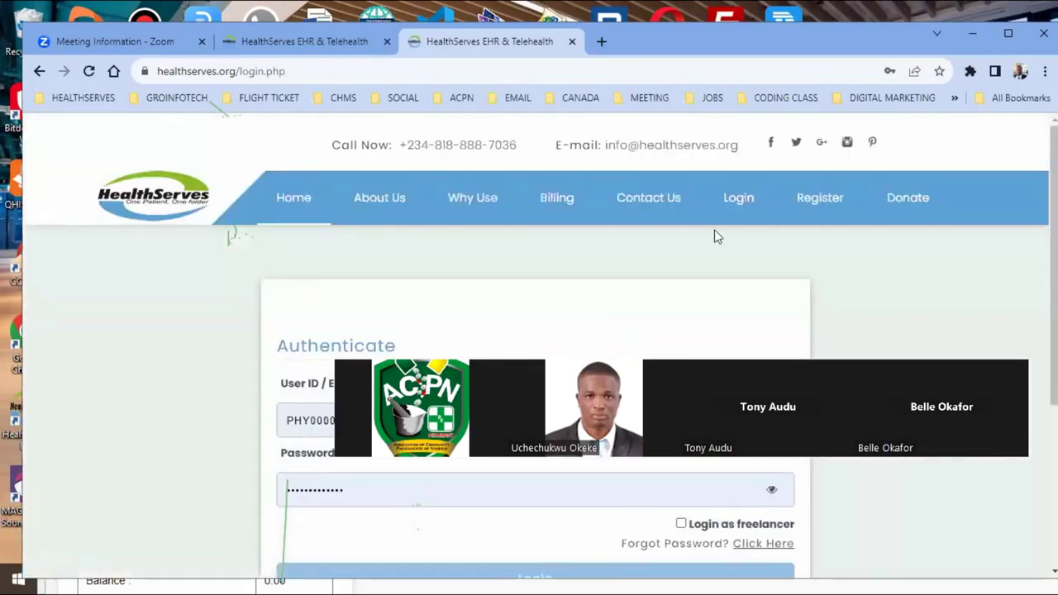
Erase the physician's user ID and start typing the pharmacist's ID prefix
drag(710, 389, 711, 240)
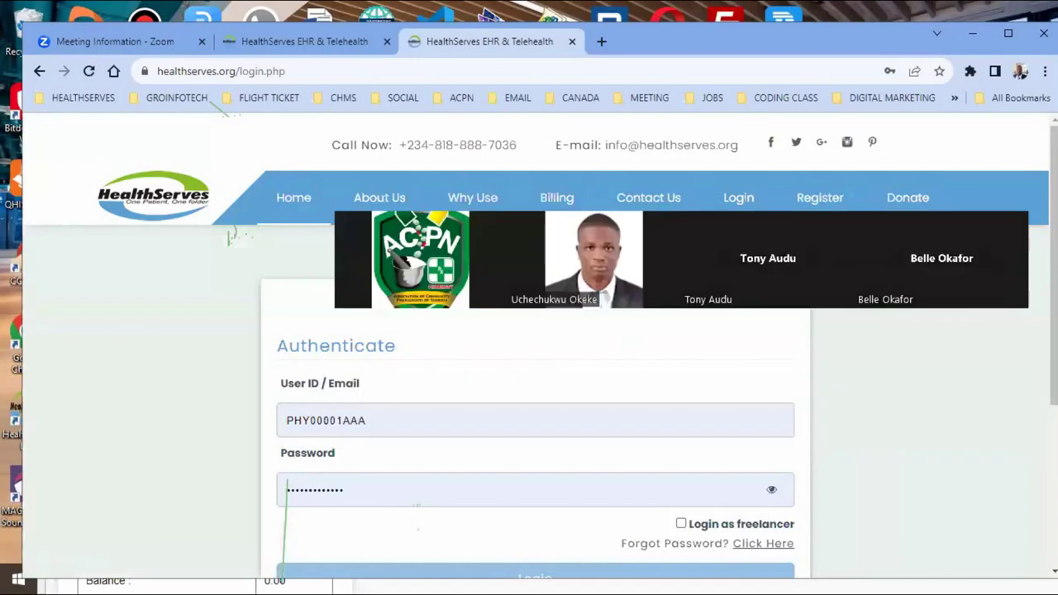
click(403, 428)
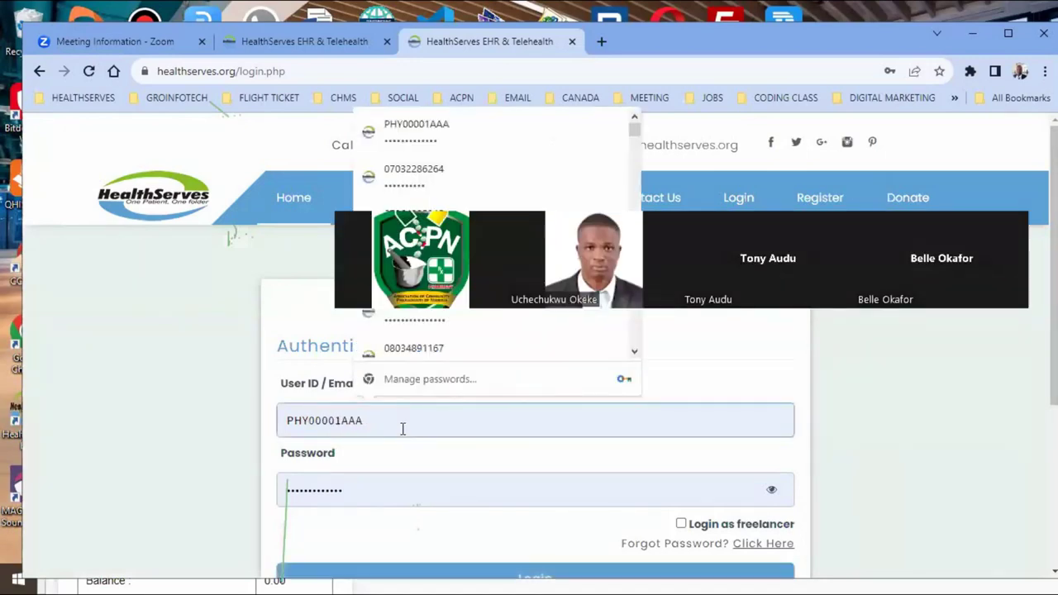
key(BackSpace)
key(BackSpace)
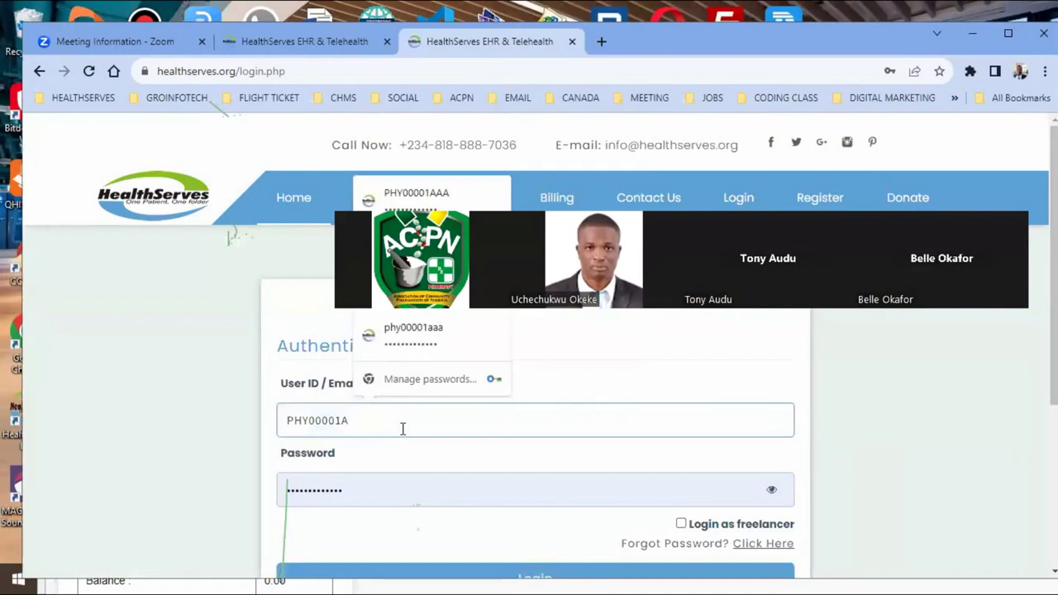
key(BackSpace)
key(BackSpace)
key(BackSpace)
key(BackSpace)
key(BackSpace)
key(BackSpace)
key(BackSpace)
key(BackSpace)
key(BackSpace)
text(PHA)
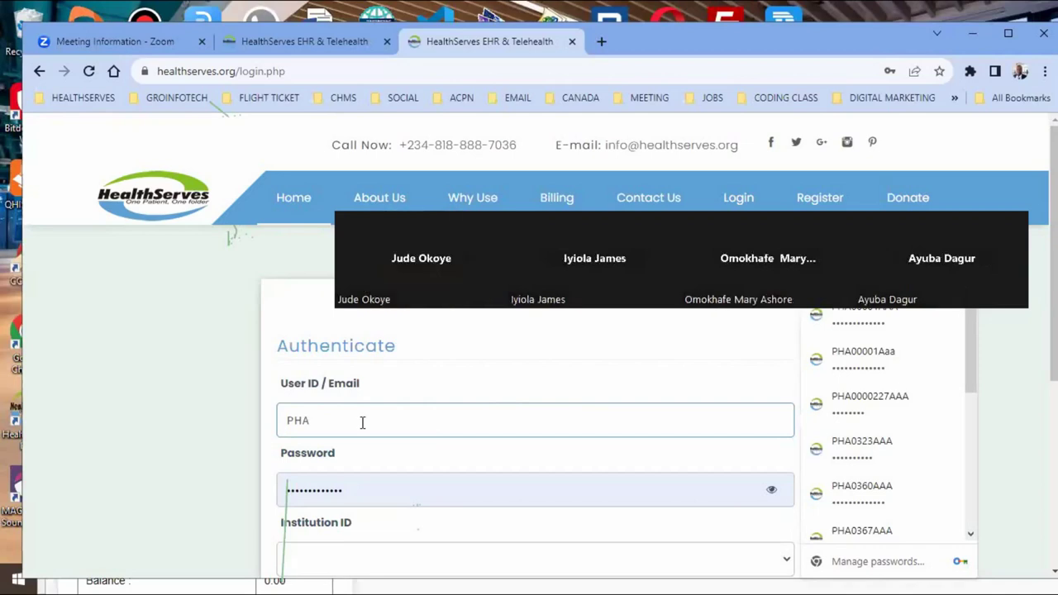
Complete the pharmacist's user ID and apply the saved login, with Epic Height Pharmaceutical Ltd as institution
text(00001)
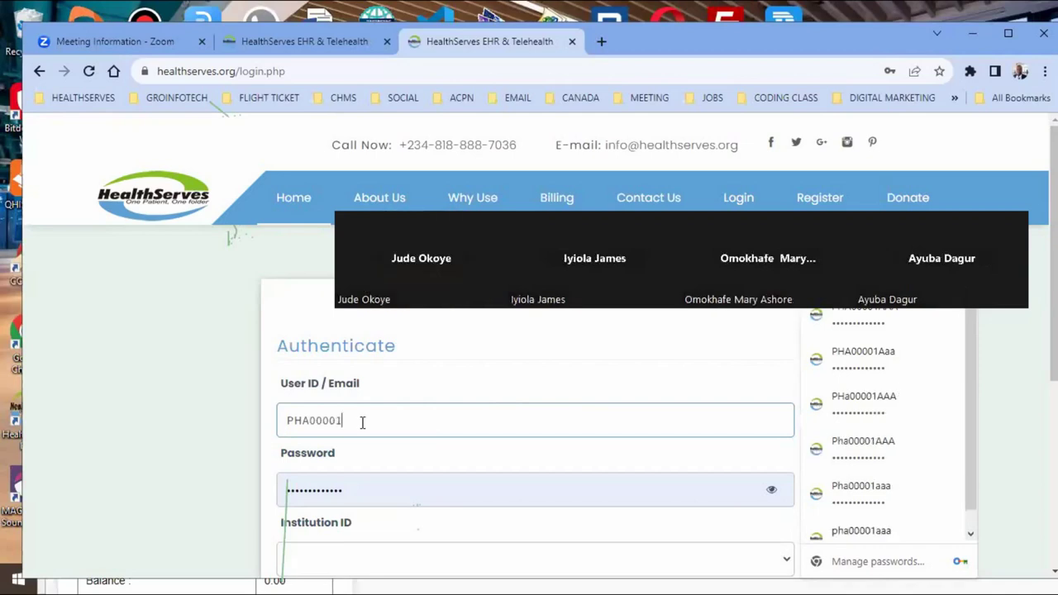
text(AAA)
key(Down)
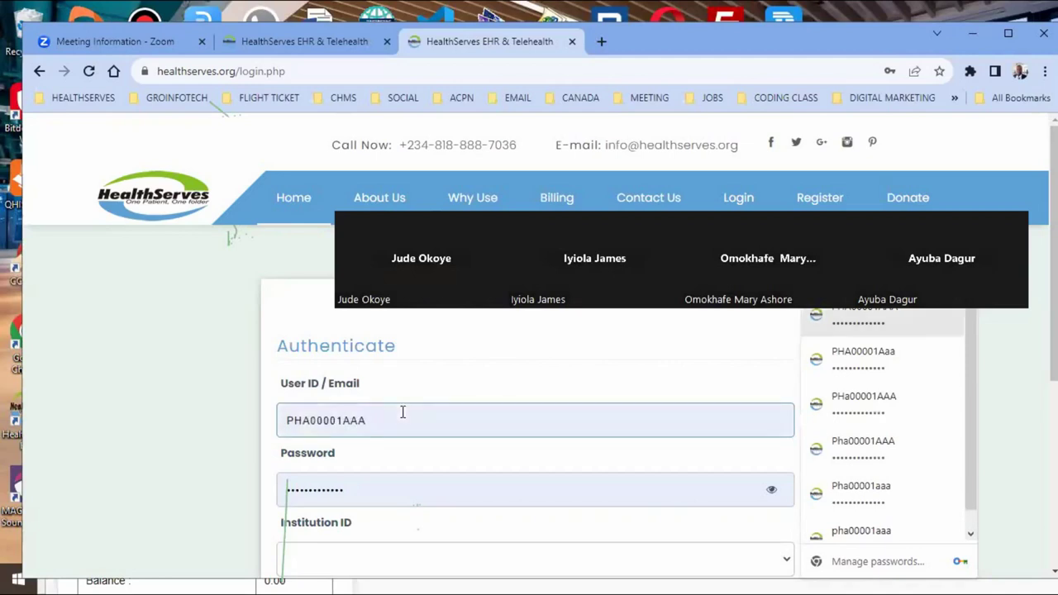
key(Return)
scroll(388, 366, down, 1)
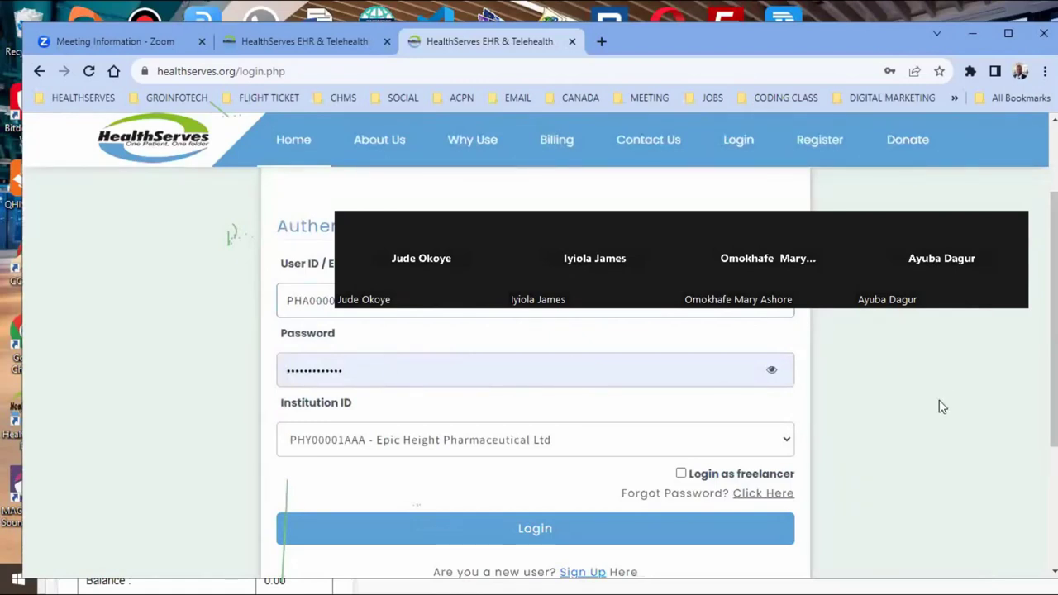
drag(881, 245, 881, 109)
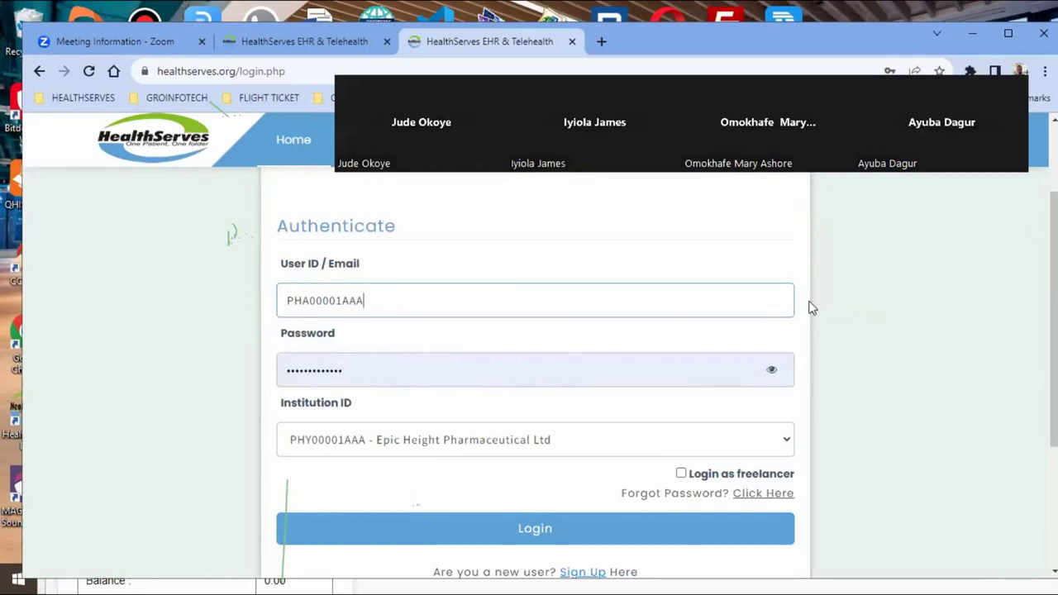
key(Down)
scroll(566, 394, down, 2)
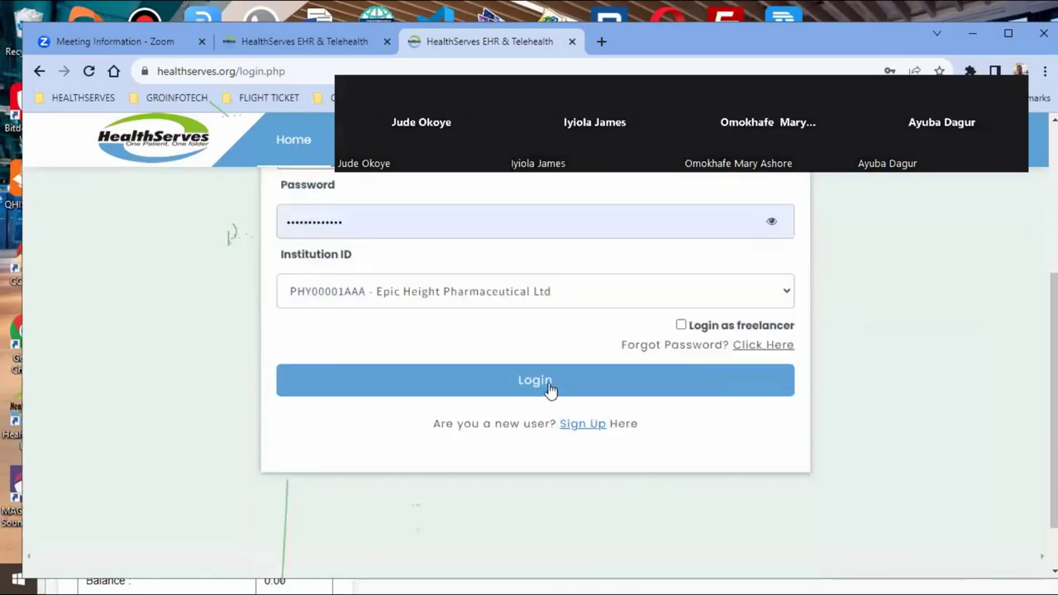
Log in as the pharmacist and choose Get Started on the Attend to Patient via Phone no card
click(550, 389)
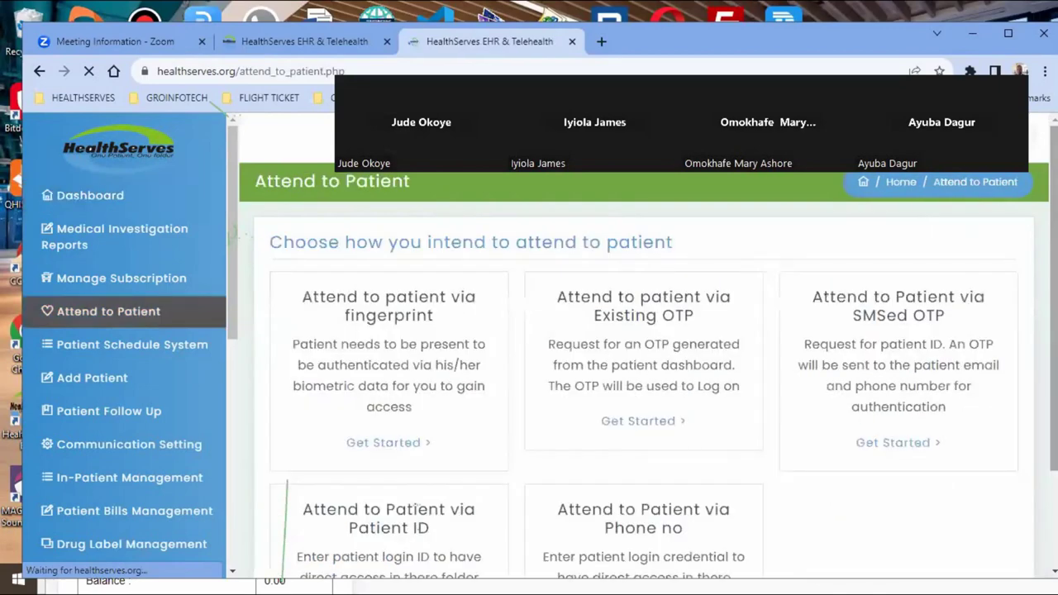
scroll(417, 508, down, 2)
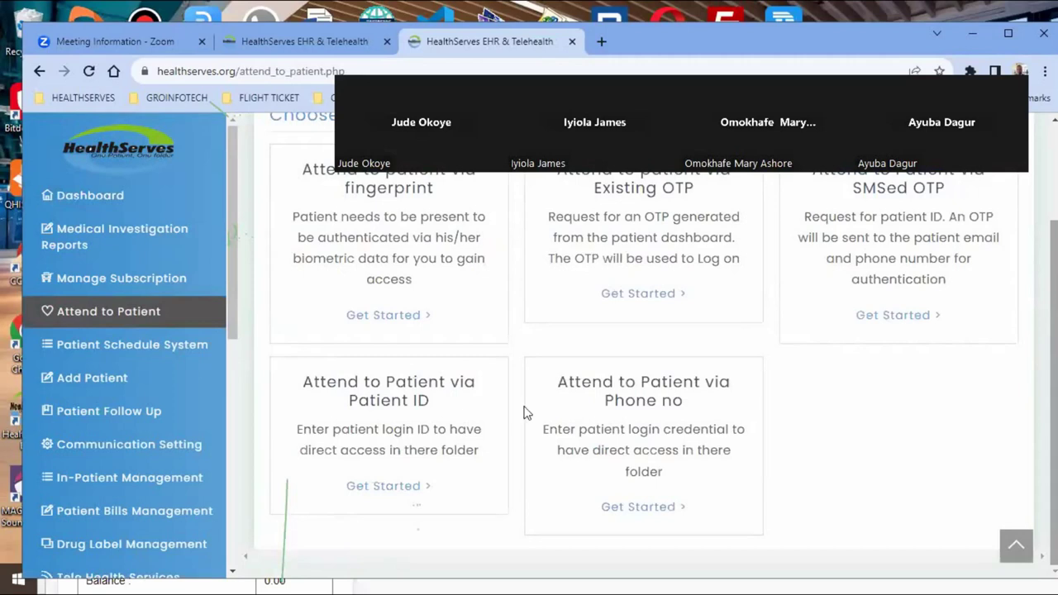
click(397, 485)
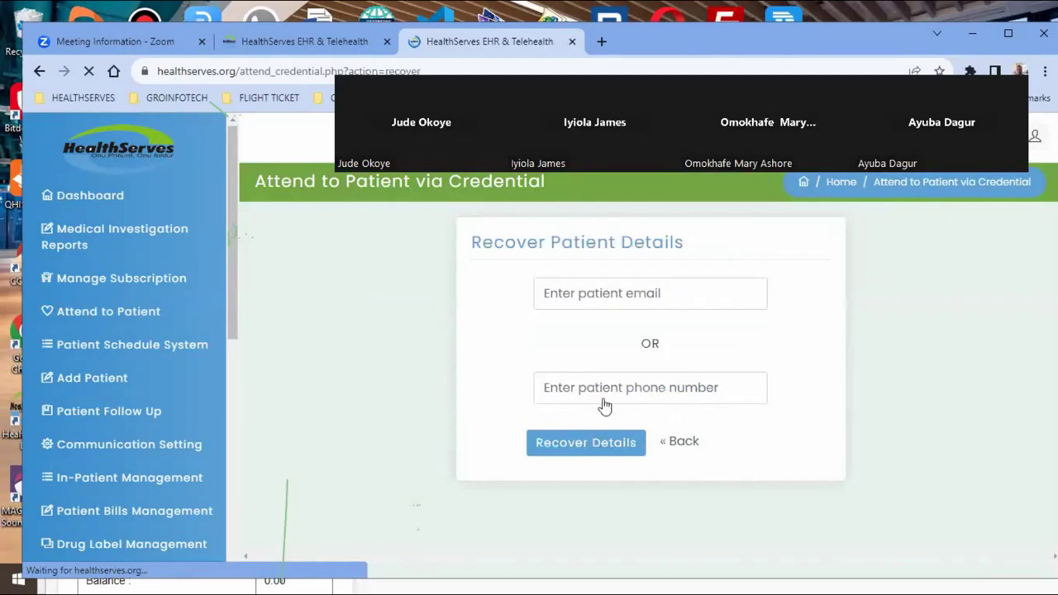
Enter the patient's phone number and submit Recover Details to send their account details
click(629, 386)
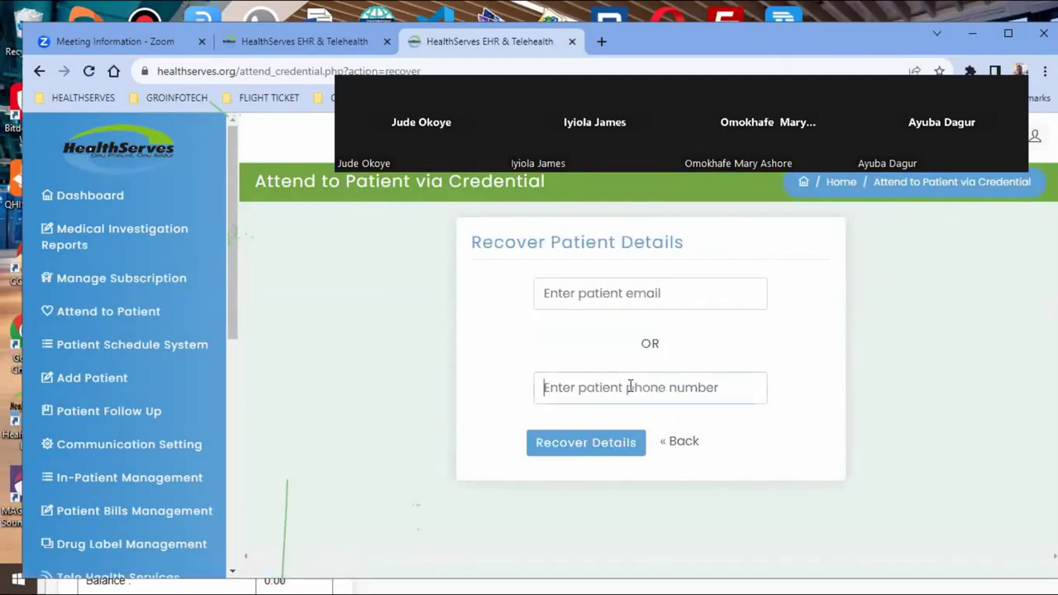
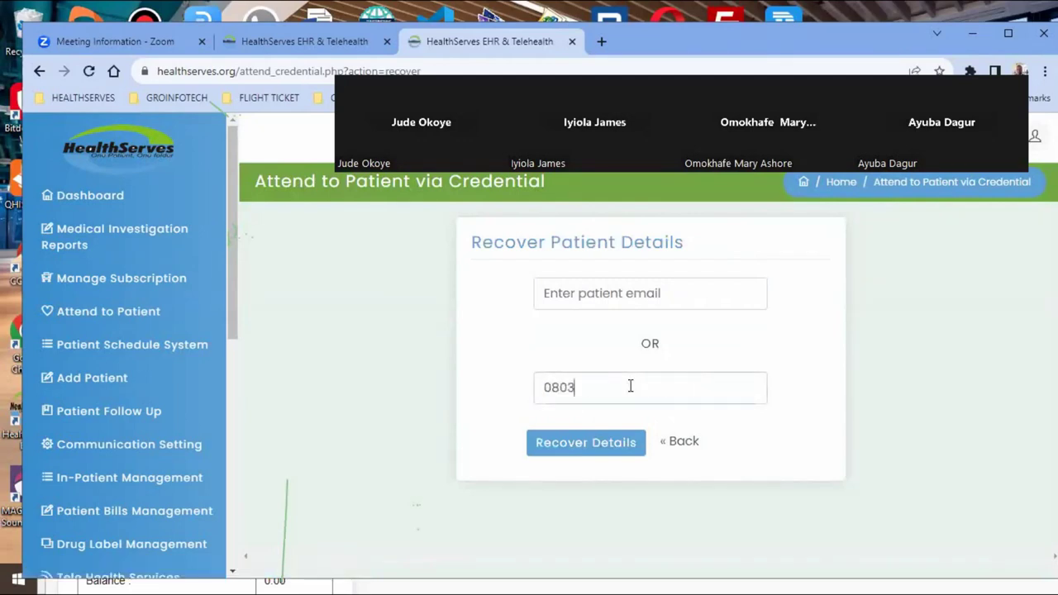
click(569, 446)
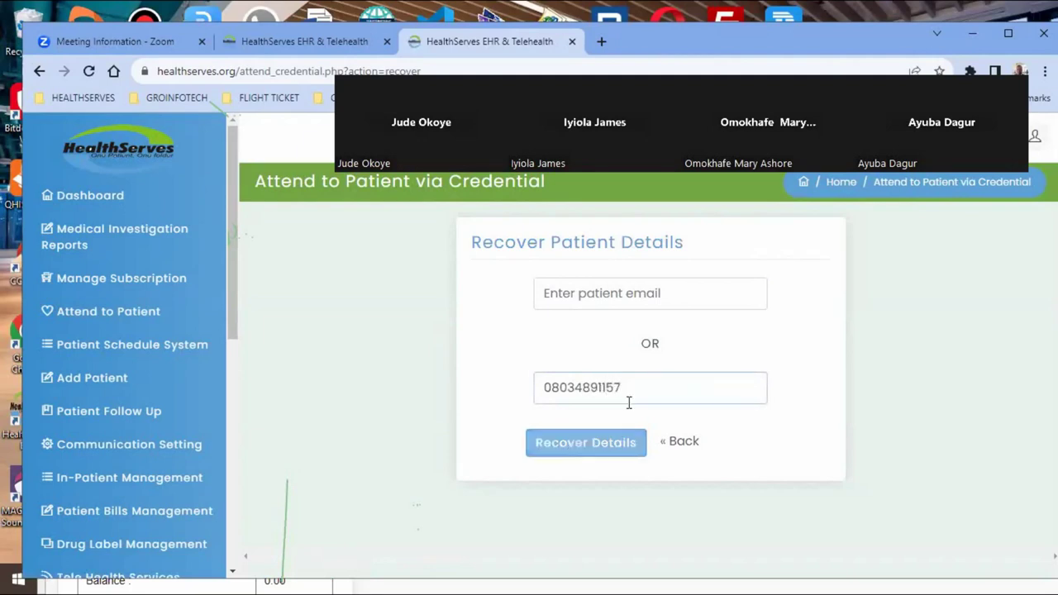
click(566, 449)
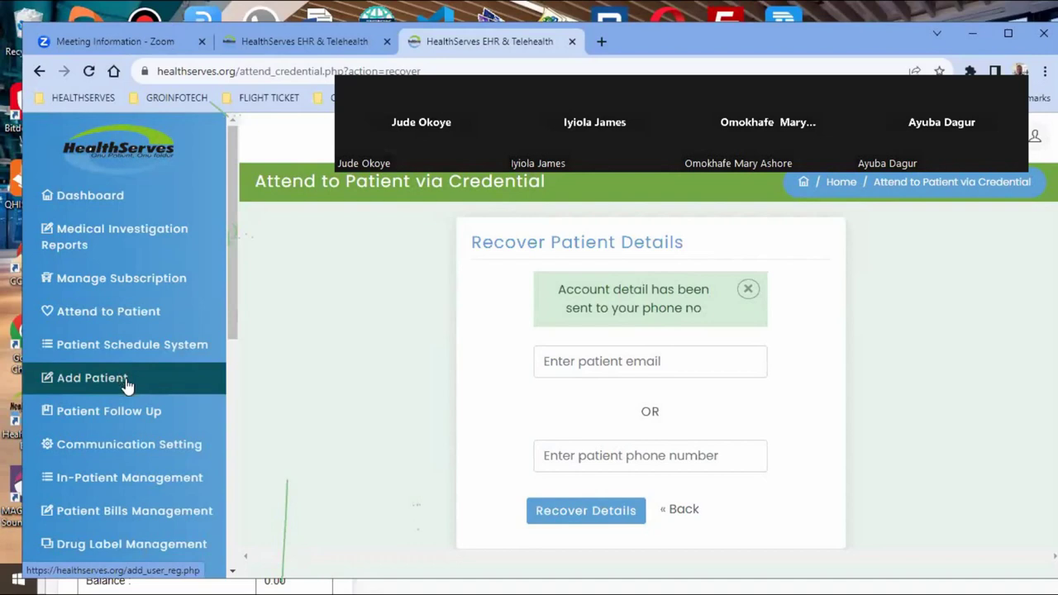
Browse the Add Patient registration form, then return to the Attend to Patient access options
click(126, 385)
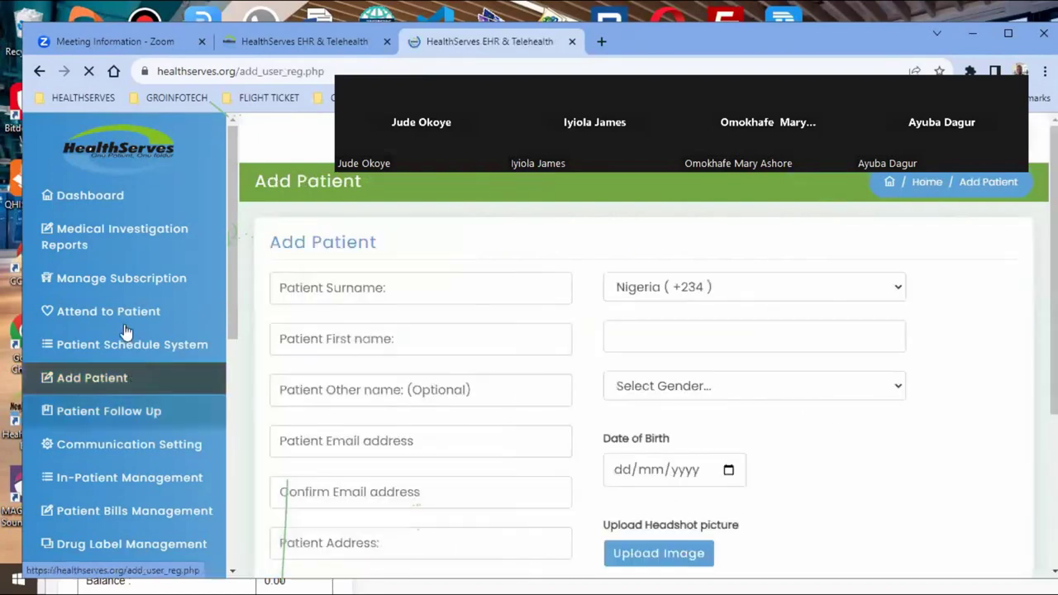
click(124, 317)
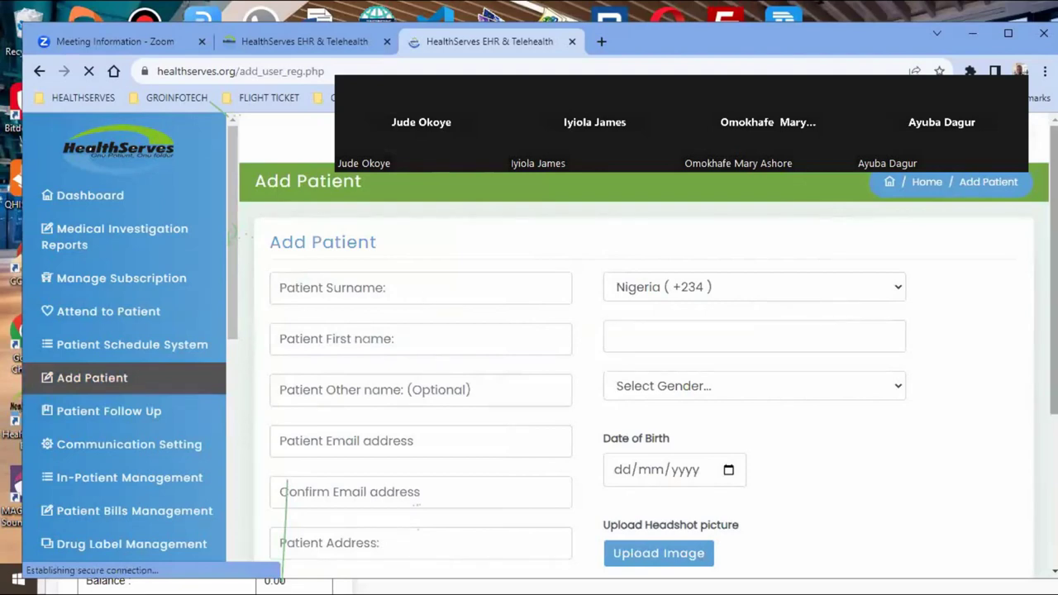
scroll(636, 347, down, 3)
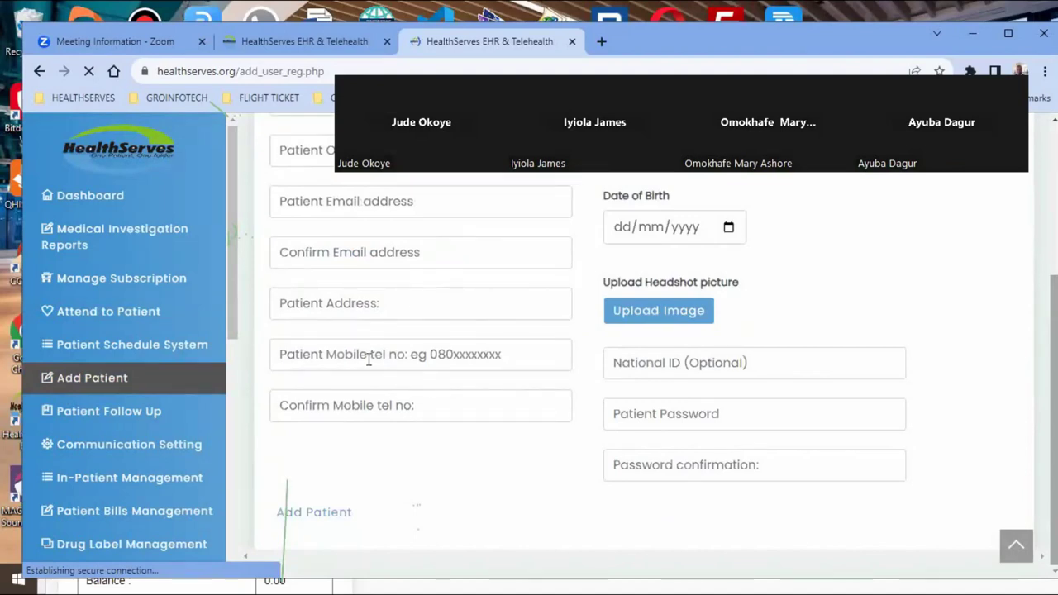
click(139, 318)
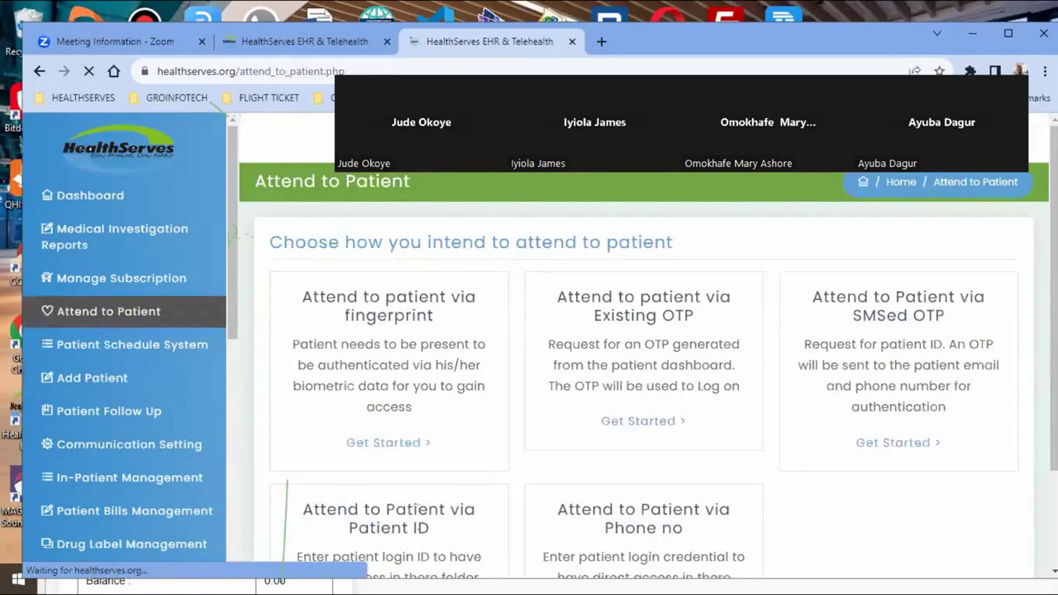
scroll(403, 491, down, 2)
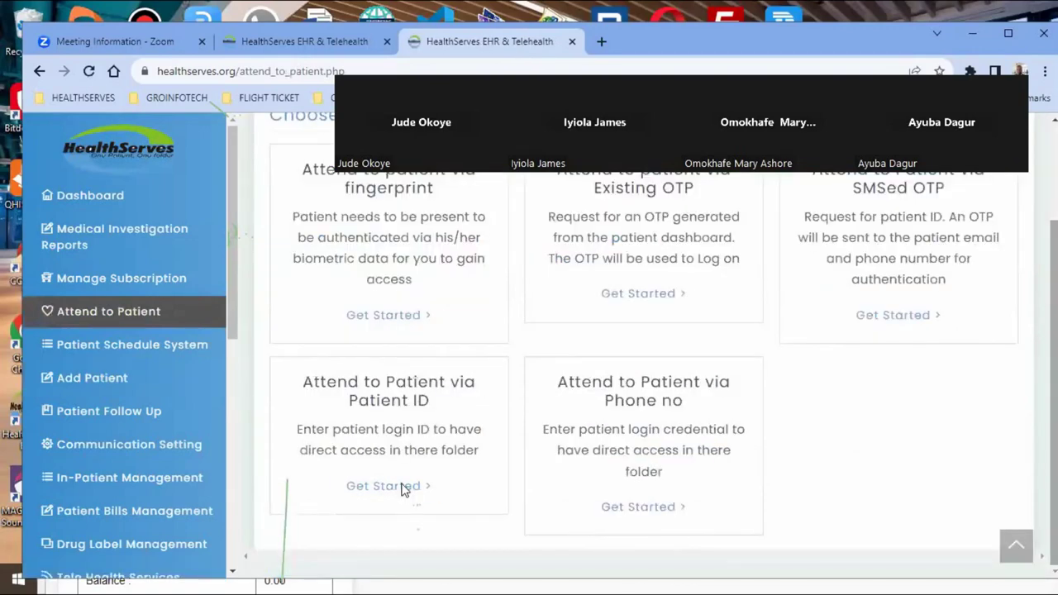
click(403, 489)
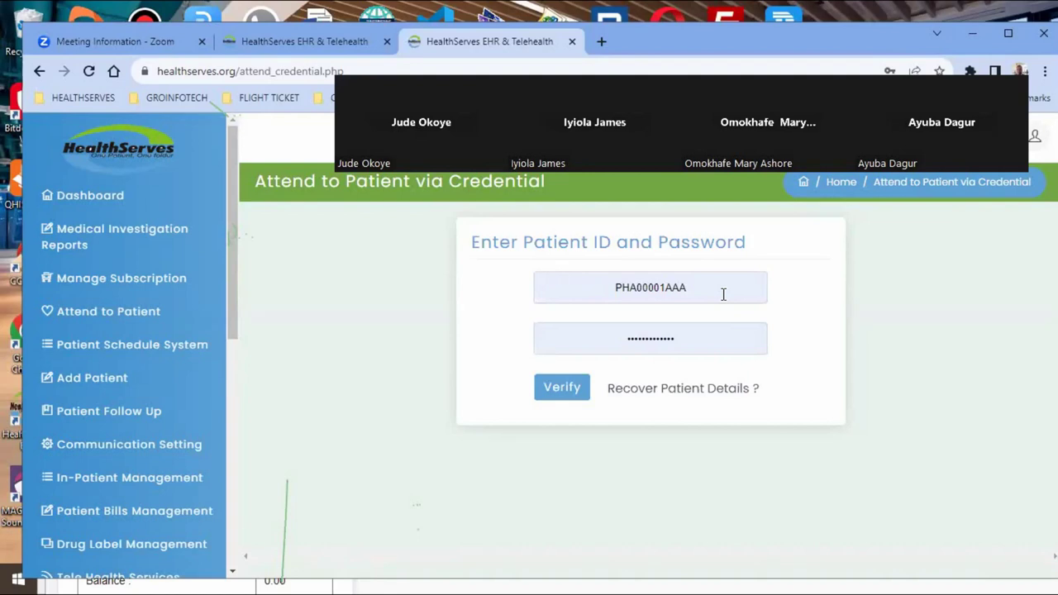
Switch to the Recover Patient Details form, leaving the patient email field empty
click(674, 388)
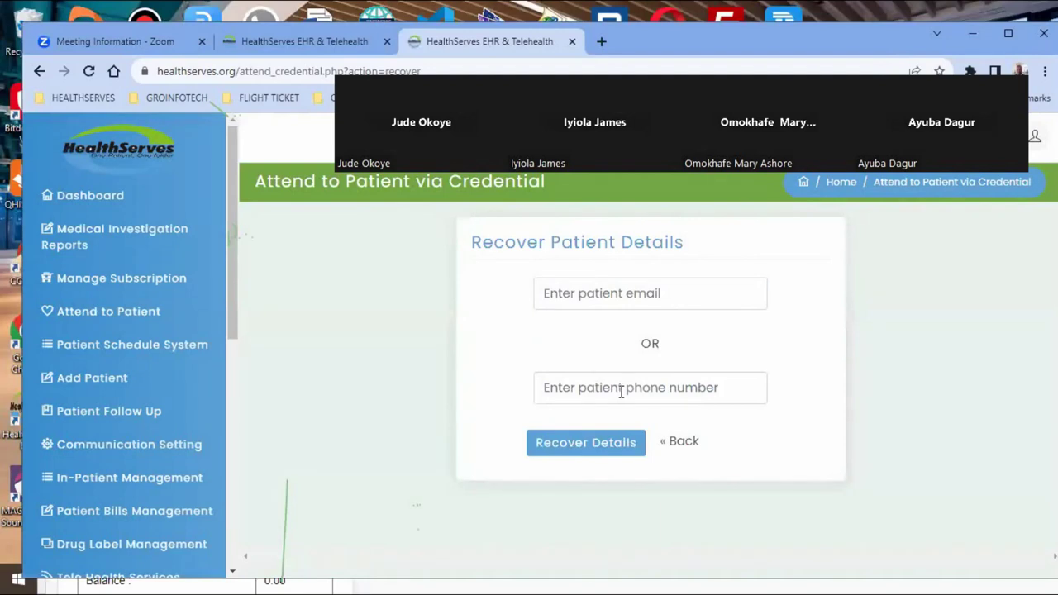
click(655, 294)
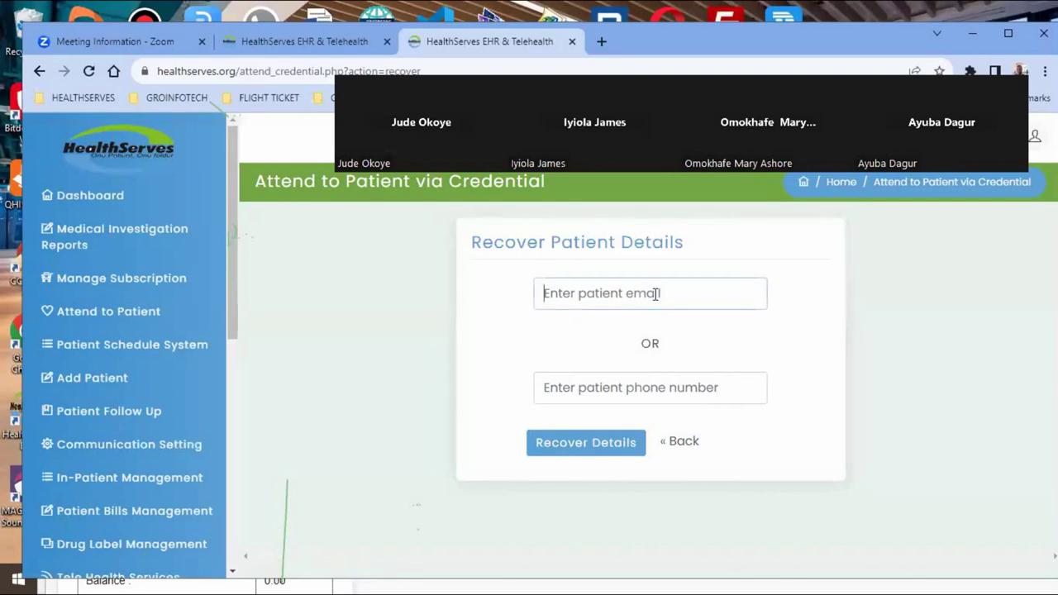
text(u)
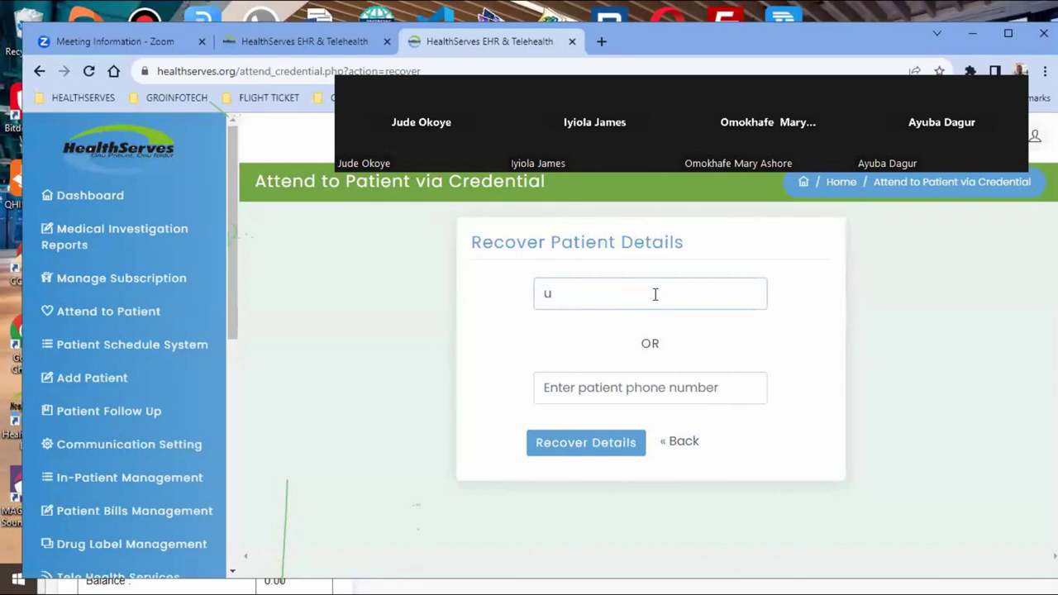
key(BackSpace)
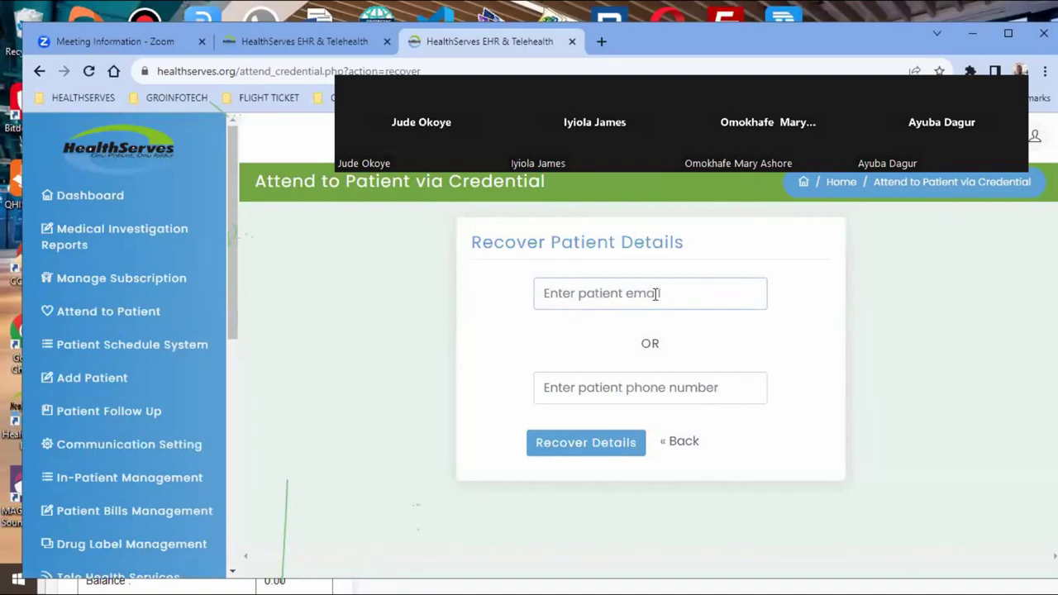